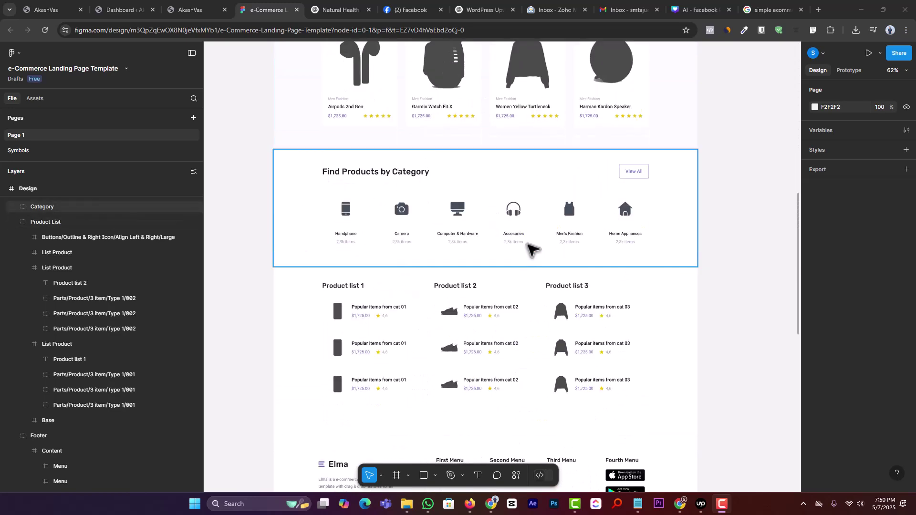
Switch to the WordPress dashboard and delete the Bkash Manual Payment Gateway and WooCommerce PayPal Payments plugins.
scroll(477, 201, down, 1)
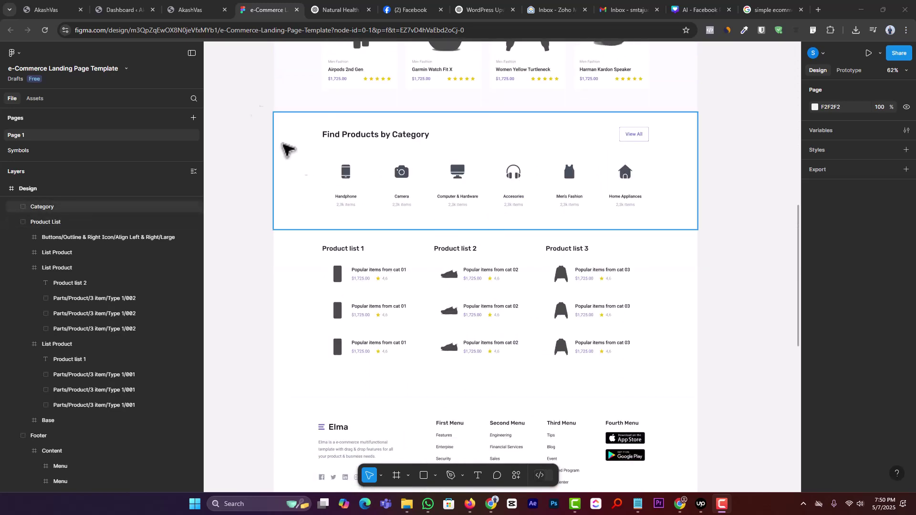
click(208, 6)
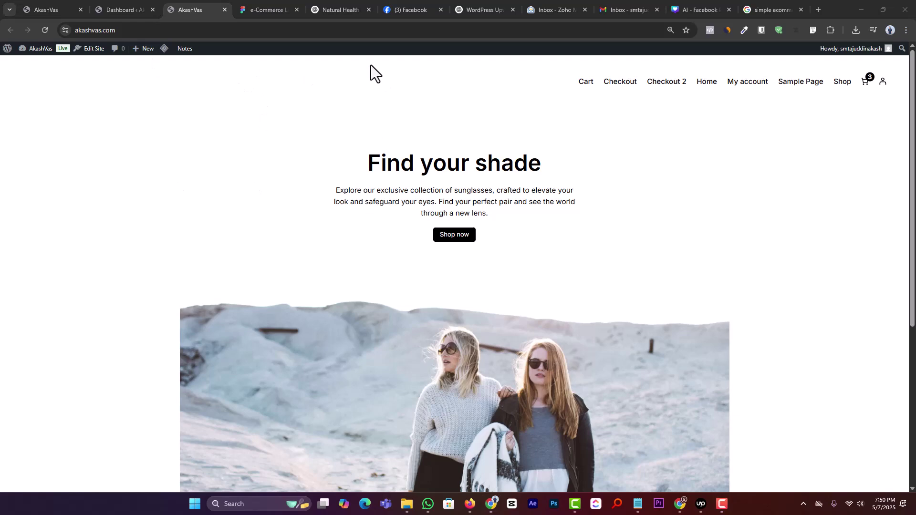
click(134, 5)
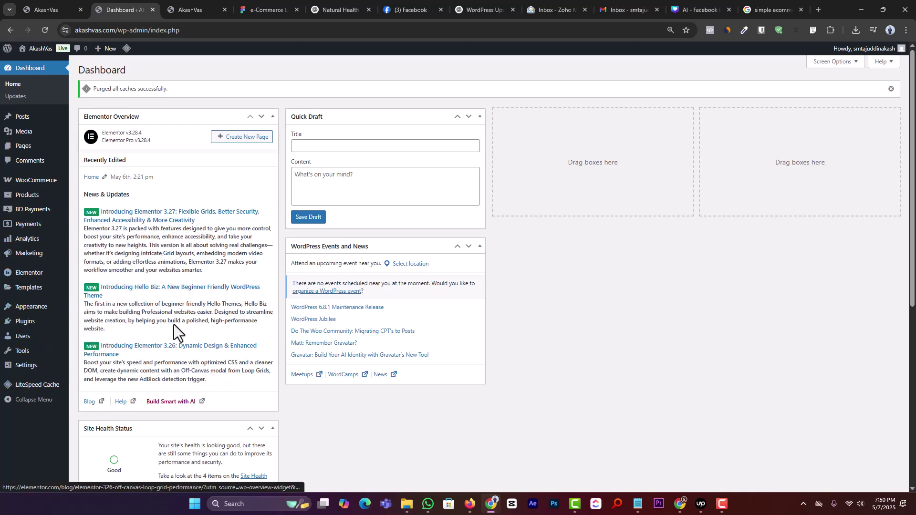
mouse_move(43, 325)
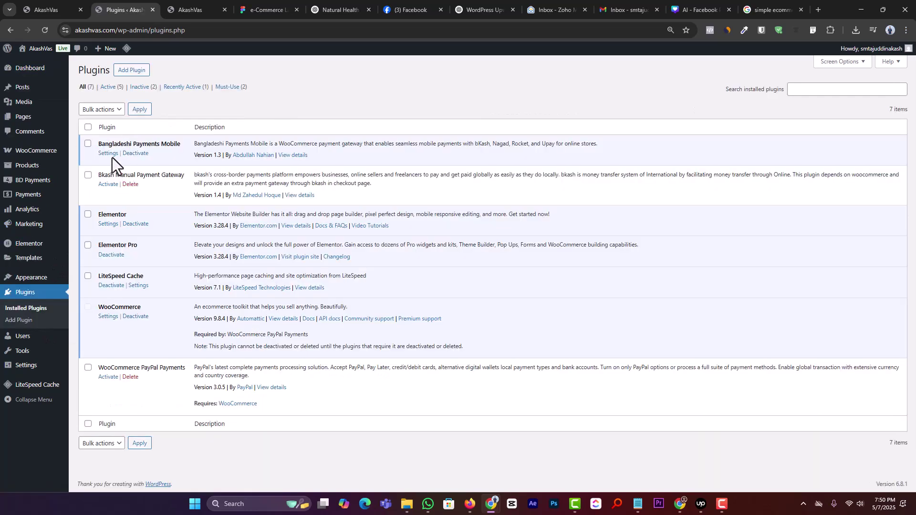
click(131, 184)
click(499, 100)
click(133, 355)
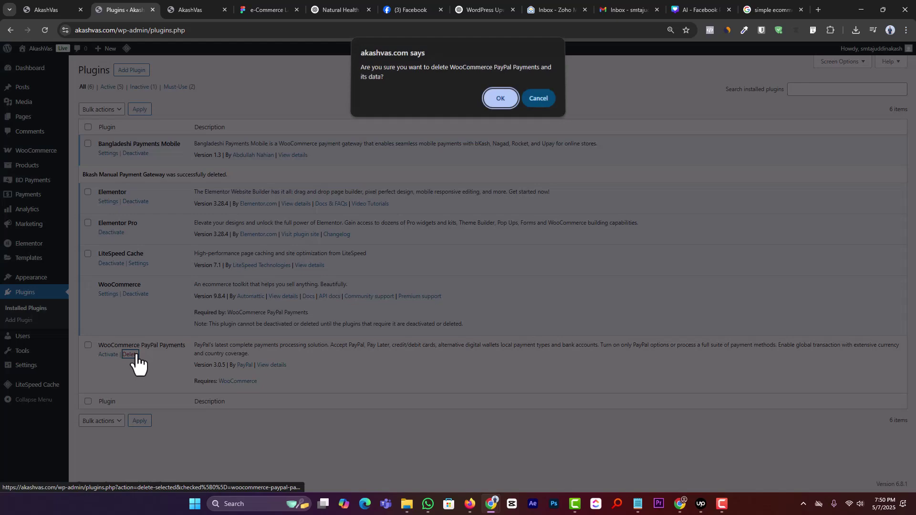
click(499, 104)
Review the remaining installed plugins: Bangladeshi Payments Mobile, Elementor, Elementor Pro, LiteSpeed Cache and WooCommerce.
triple_click(129, 143)
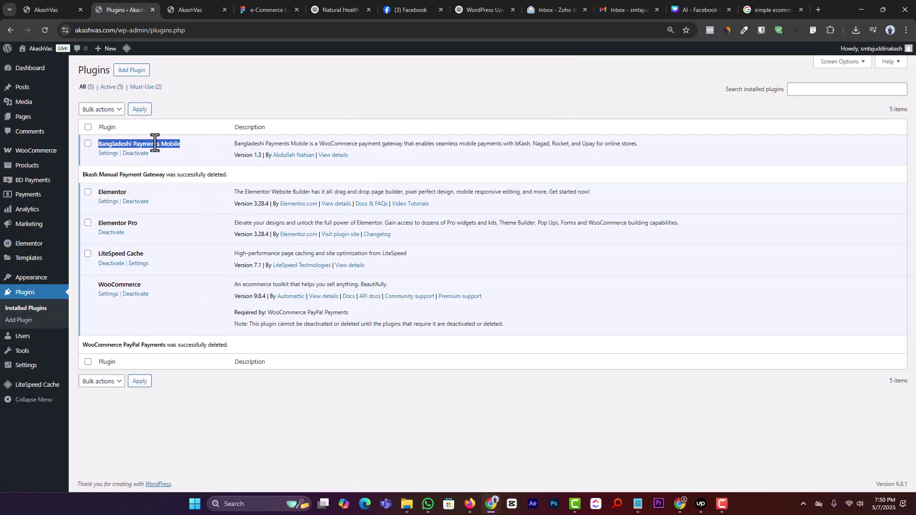
click(187, 145)
drag(193, 142, 94, 161)
double_click(113, 193)
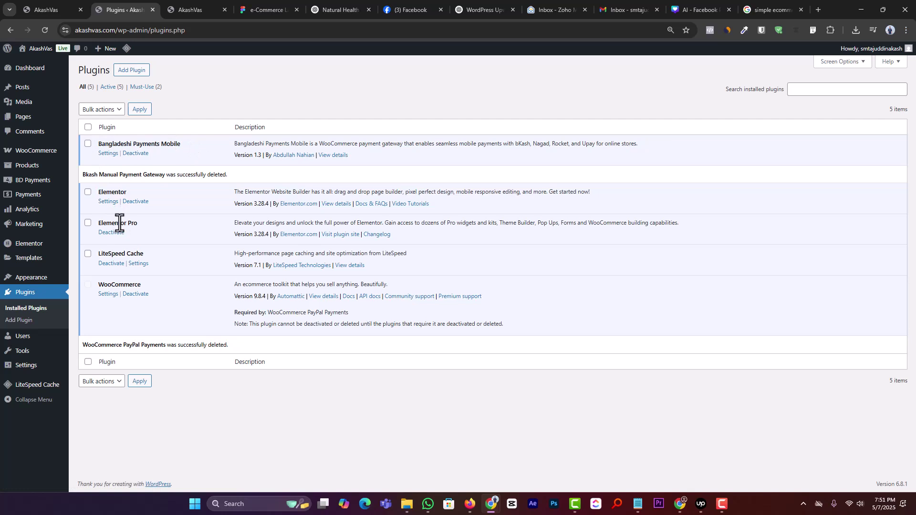
double_click(107, 255)
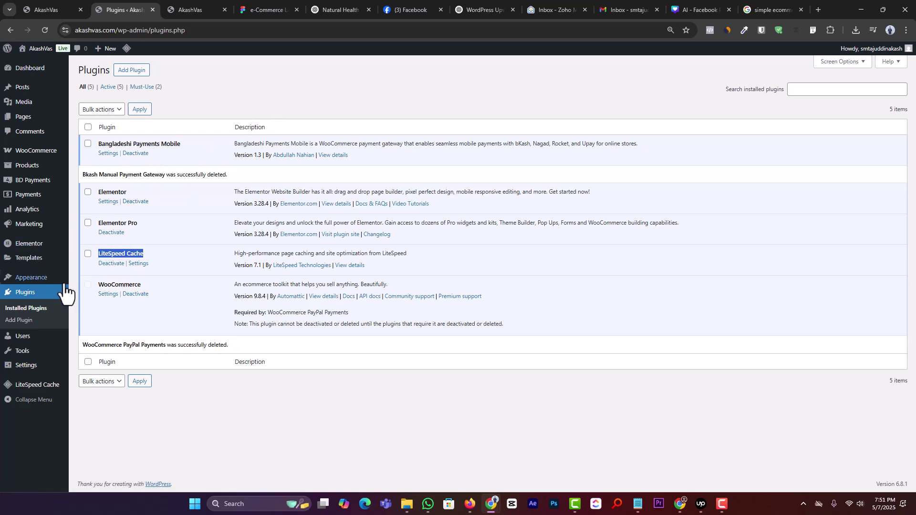
triple_click(125, 253)
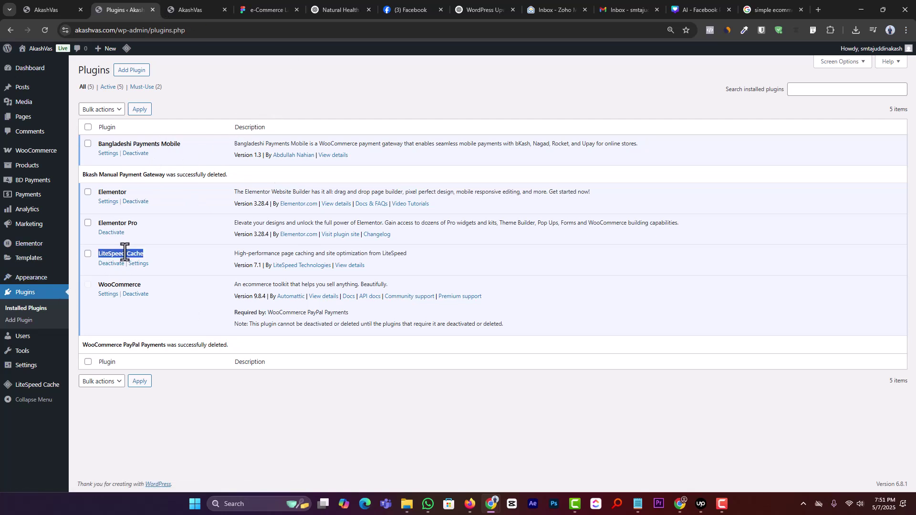
click(149, 250)
double_click(117, 284)
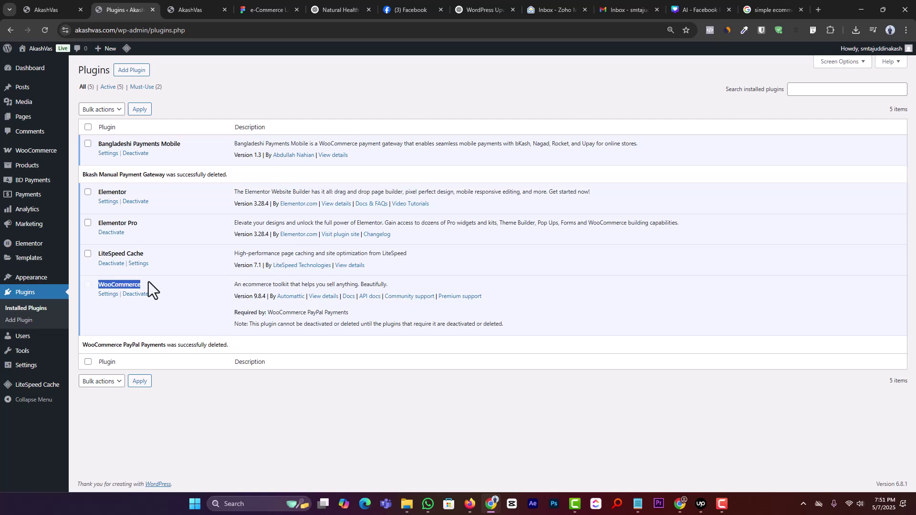
click(123, 284)
Activate the Hello Elementor theme and dismiss the resulting notices.
mouse_move(33, 276)
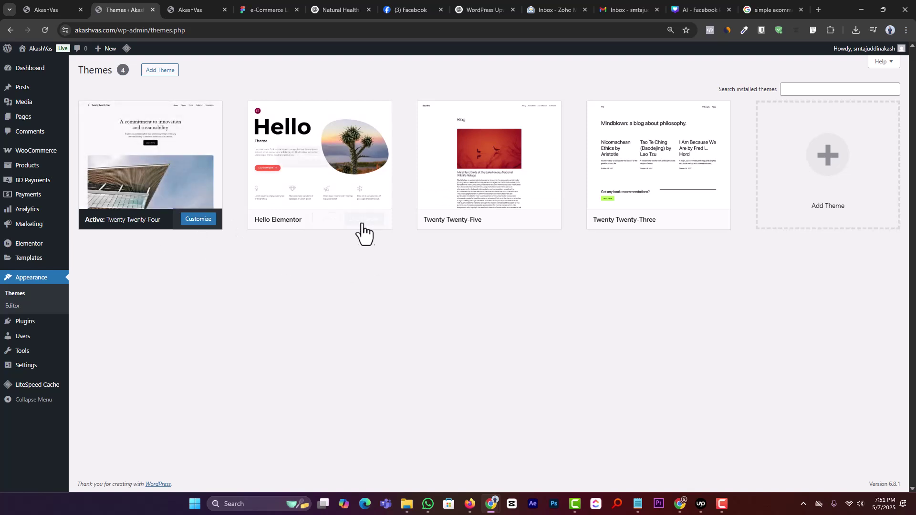
click(327, 220)
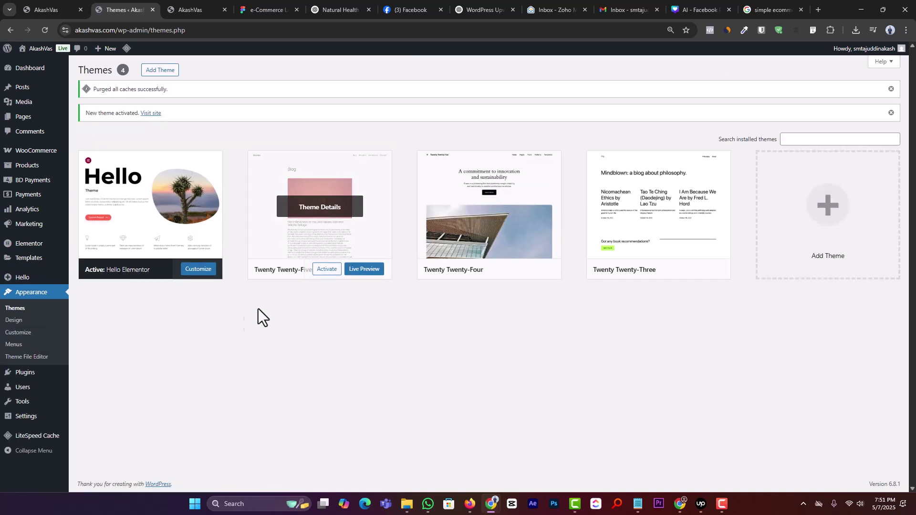
click(891, 89)
click(891, 113)
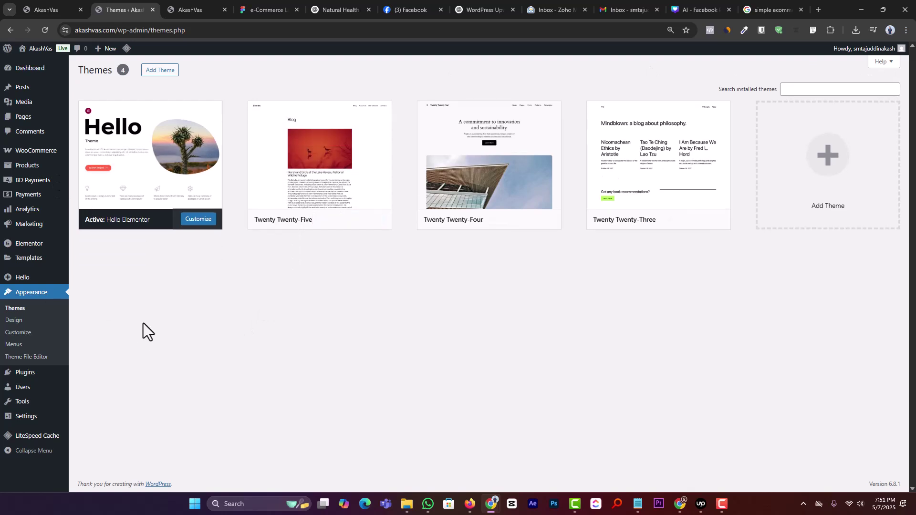
mouse_move(42, 280)
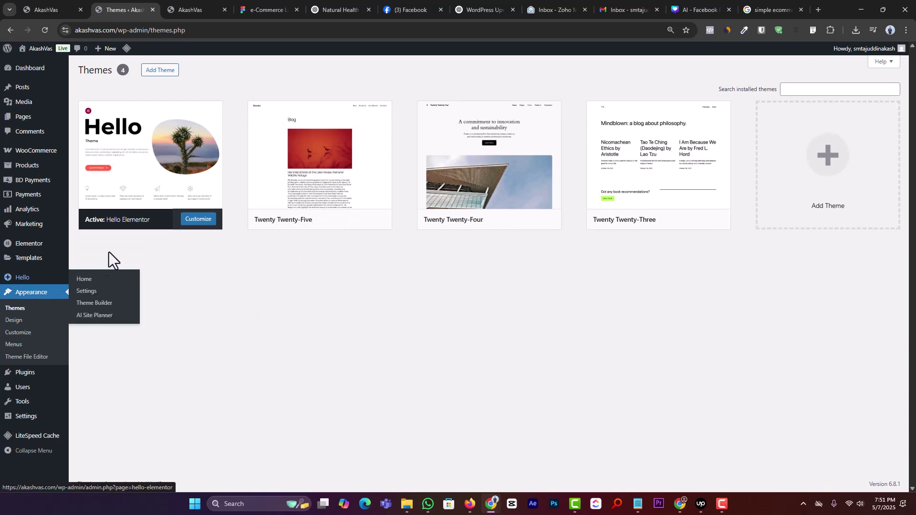
Reload the live site's home page and examine how it looks with the new theme.
click(198, 9)
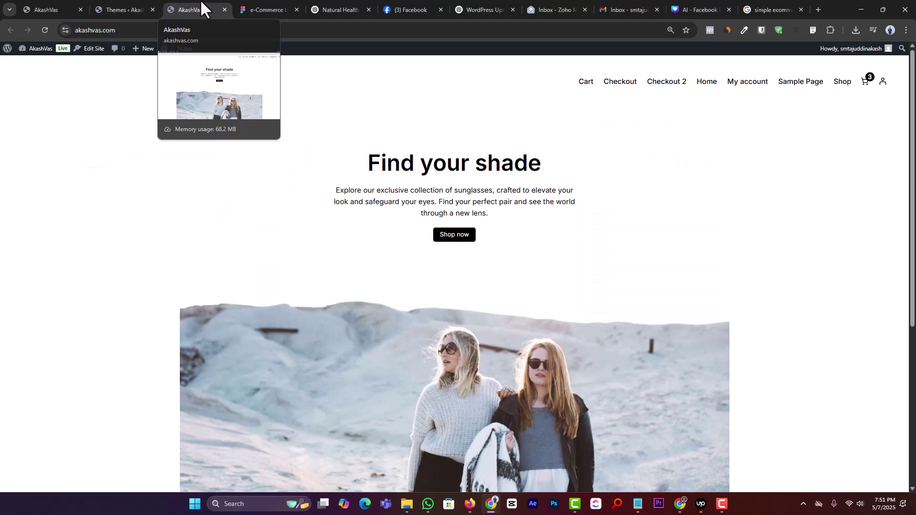
click(42, 30)
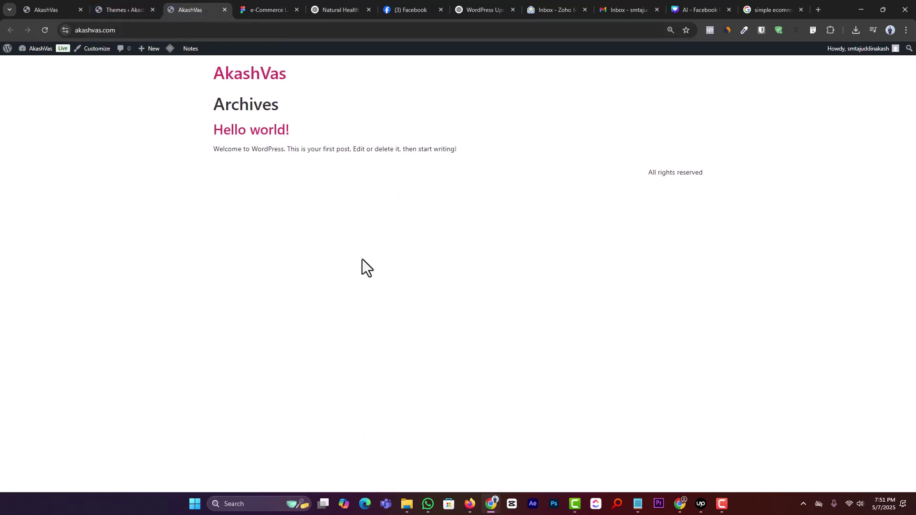
key(ctrl+a)
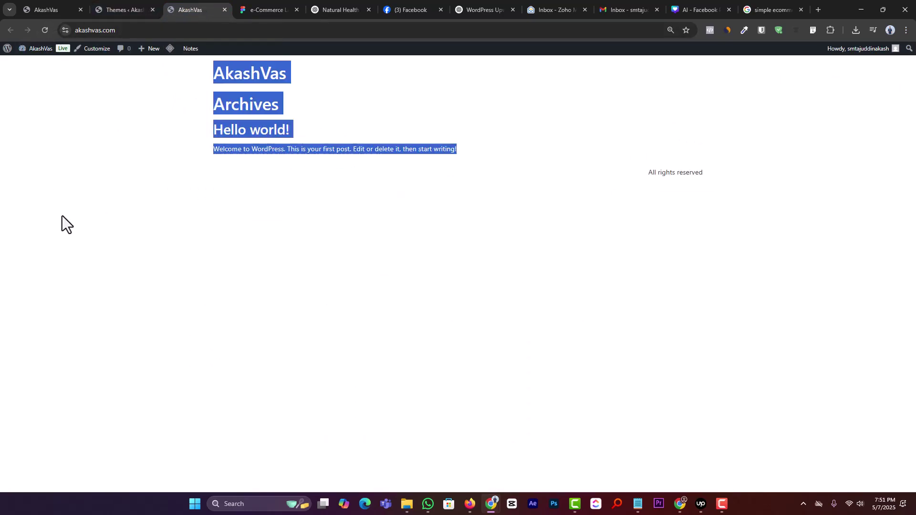
click(336, 210)
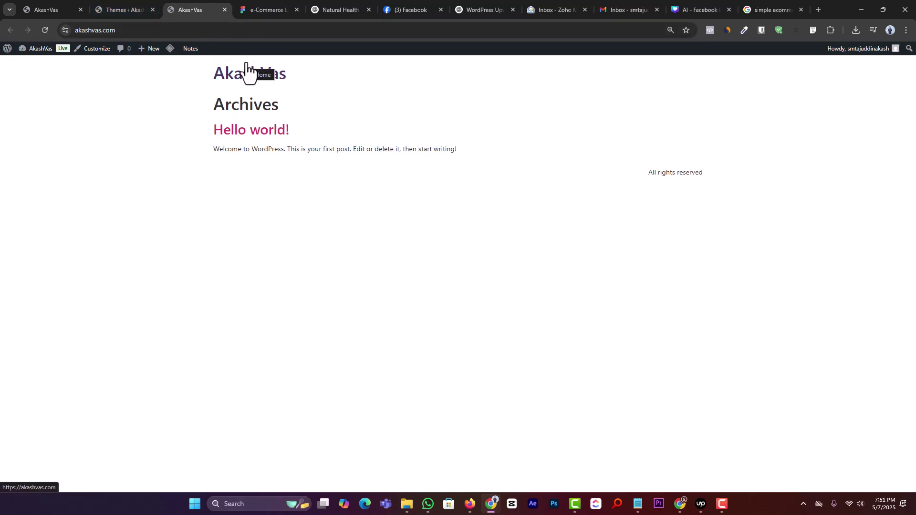
Return to the WordPress dashboard and open the page for adding plugins.
click(124, 9)
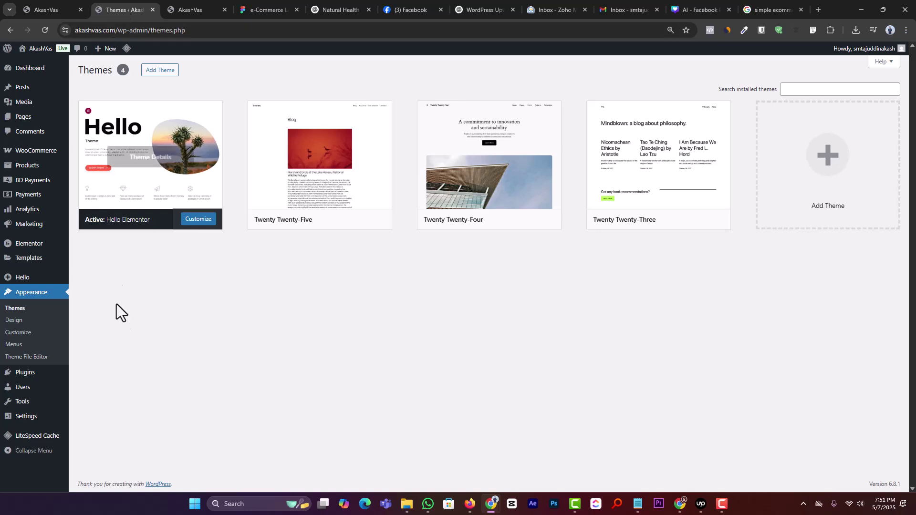
mouse_move(45, 377)
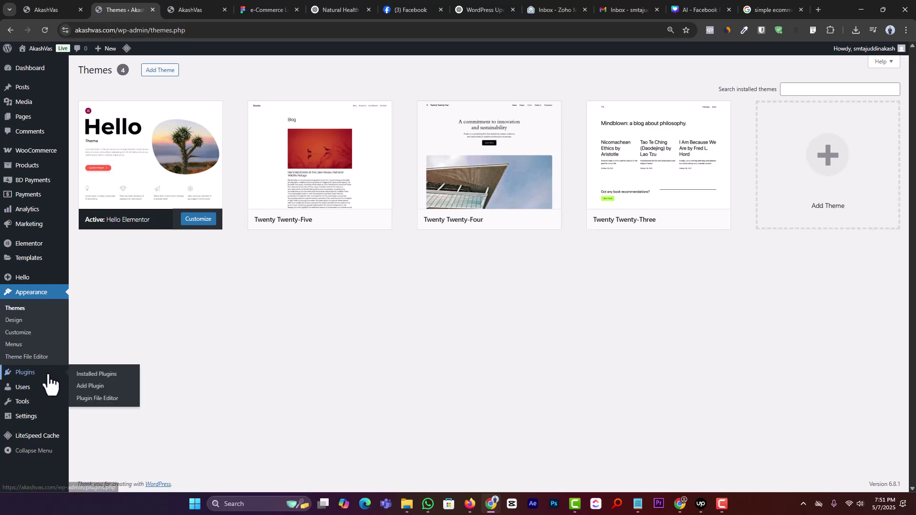
click(78, 388)
Look through the e-Commerce Landing Page Template in Figma, from the product lists up to the hero section.
click(264, 9)
scroll(592, 330, down, 1)
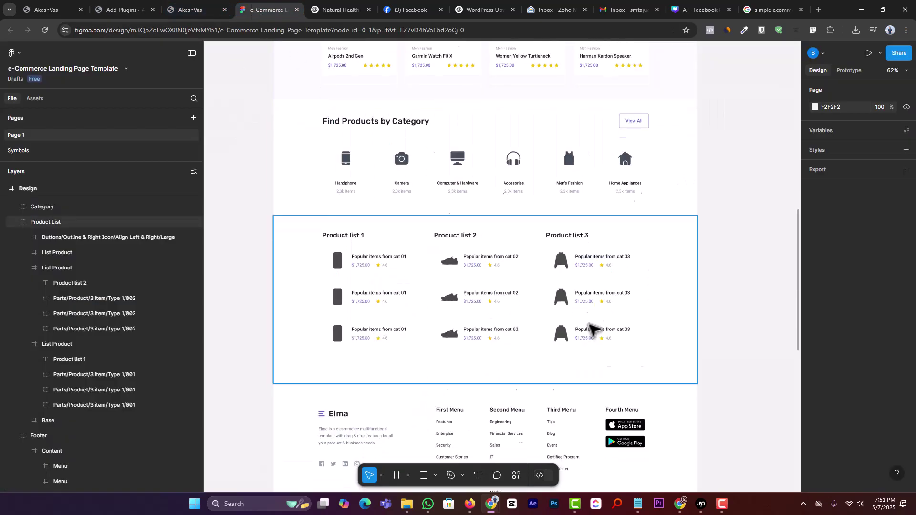
scroll(592, 329, down, 3)
scroll(592, 329, up, 5)
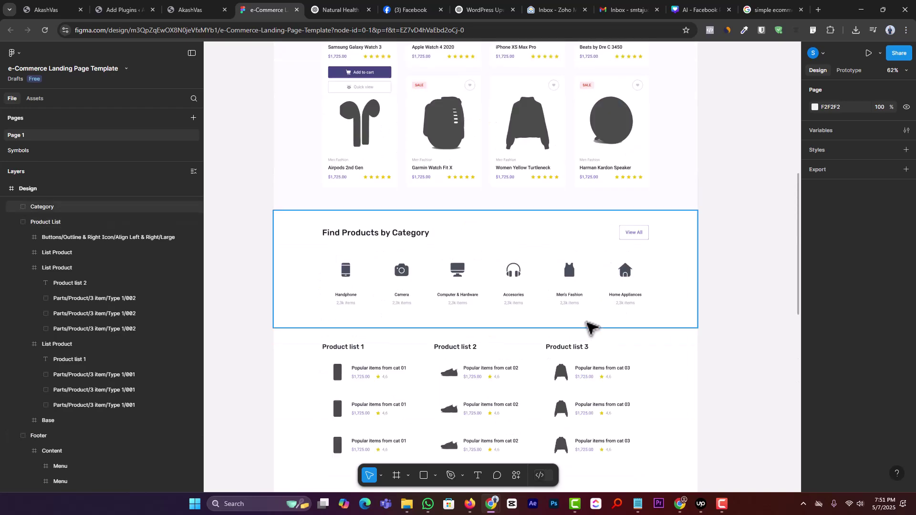
scroll(592, 328, up, 6)
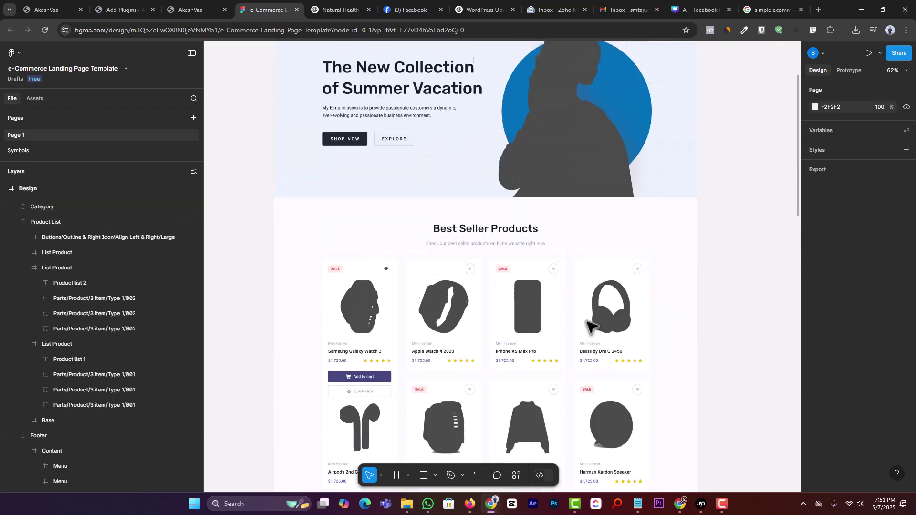
Search the WordPress plugin directory for "header", then install and activate Ultimate Addons for Elementor.
click(191, 9)
drag(131, 8, 192, 1)
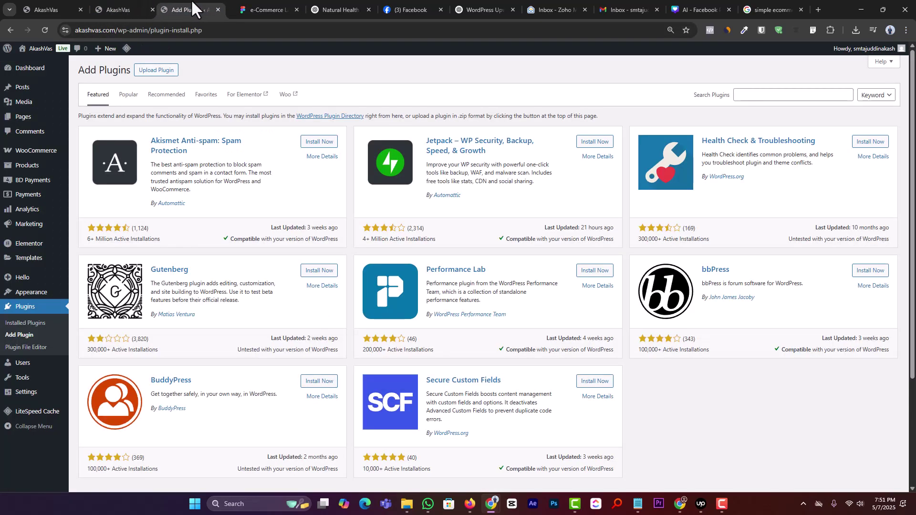
click(757, 100)
text(heade)
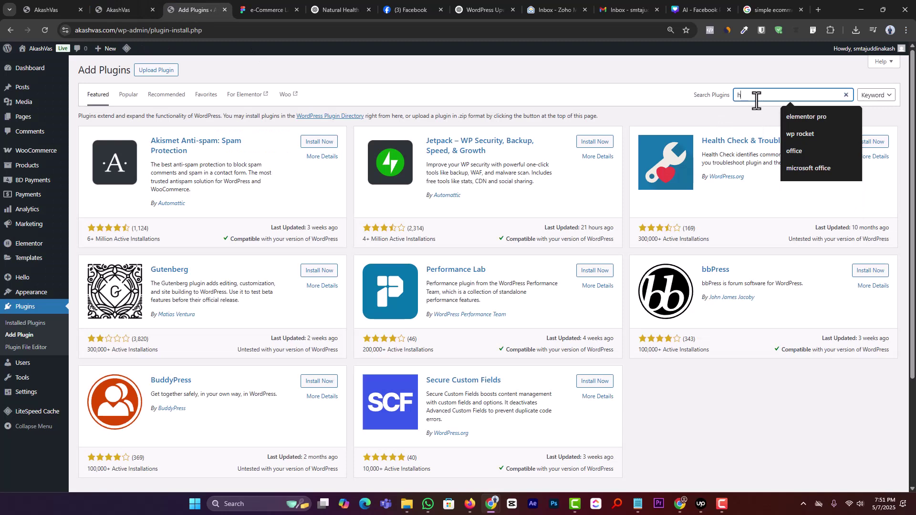
text(r)
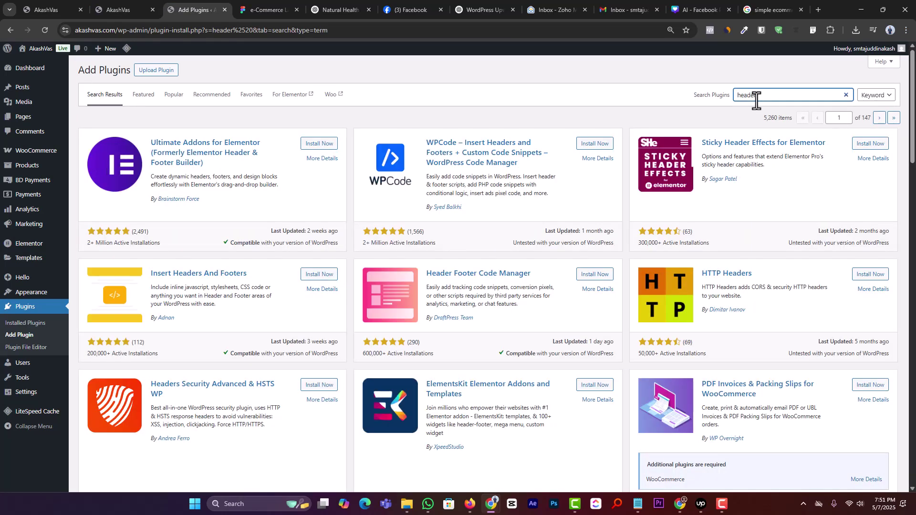
click(314, 145)
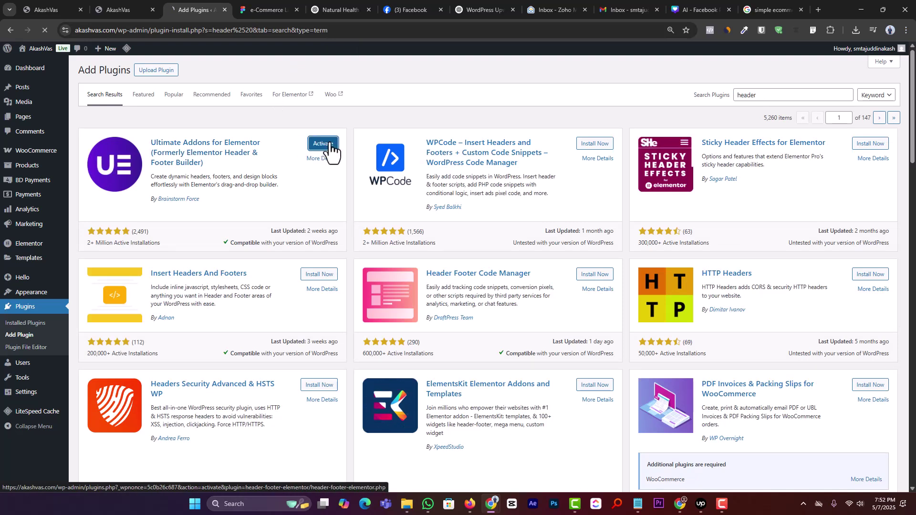
click(329, 148)
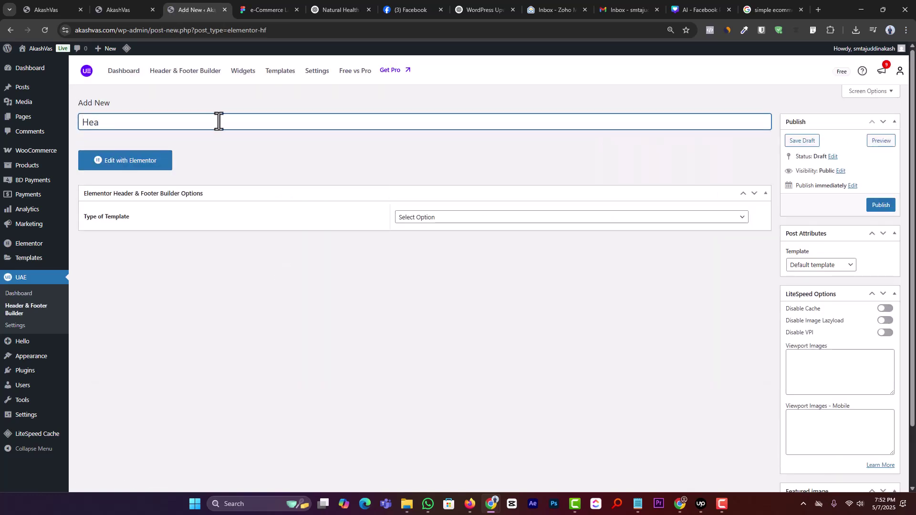
Set the new template's type to Header, display it on the Entire Website for All user roles, and publish it.
click(446, 218)
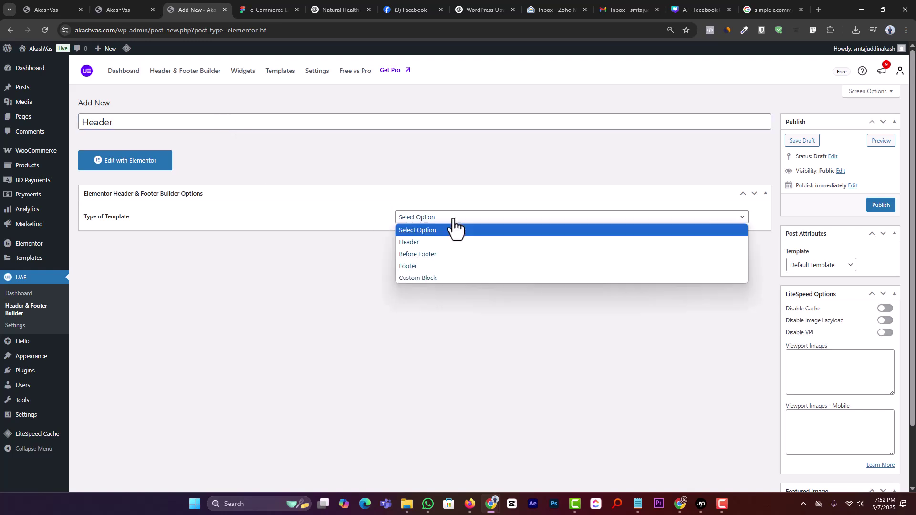
click(443, 241)
click(487, 249)
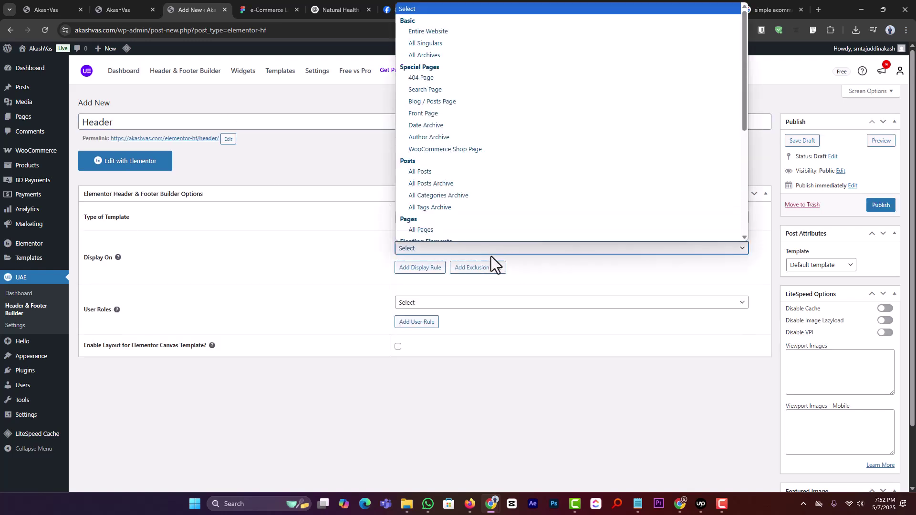
click(462, 32)
click(438, 305)
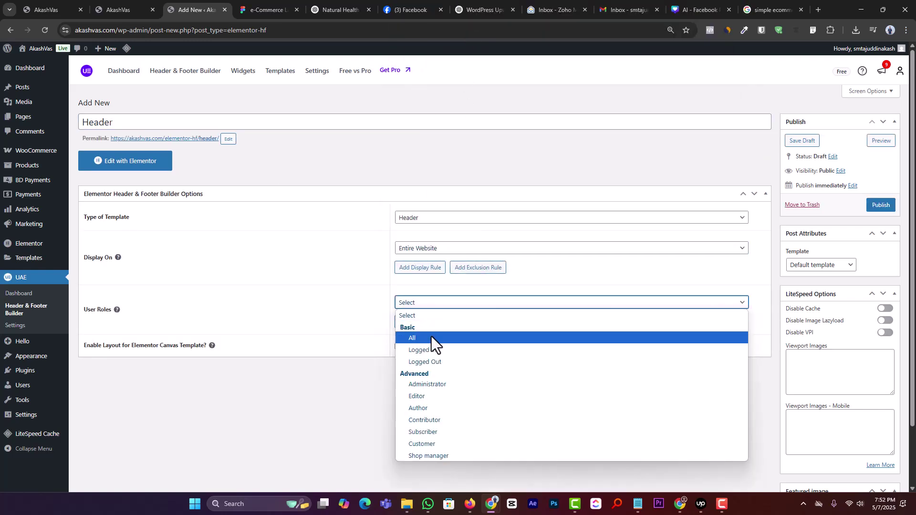
click(431, 337)
click(882, 208)
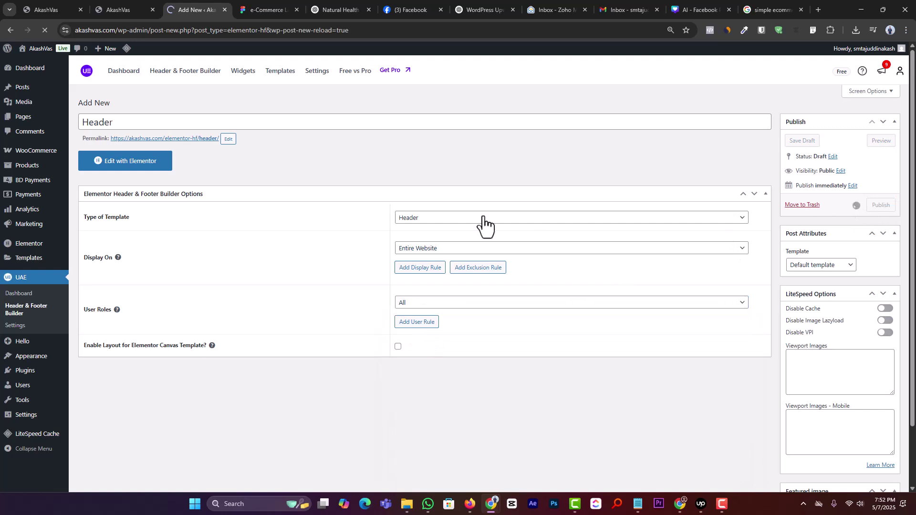
View the published header page in a separate tab, close it, and open the header template for editing in Elementor.
ctrl+click(205, 165)
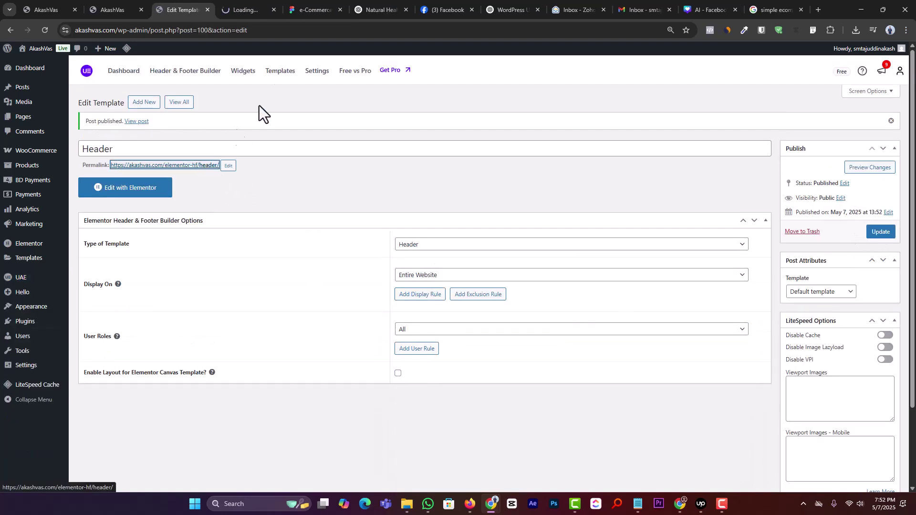
click(248, 8)
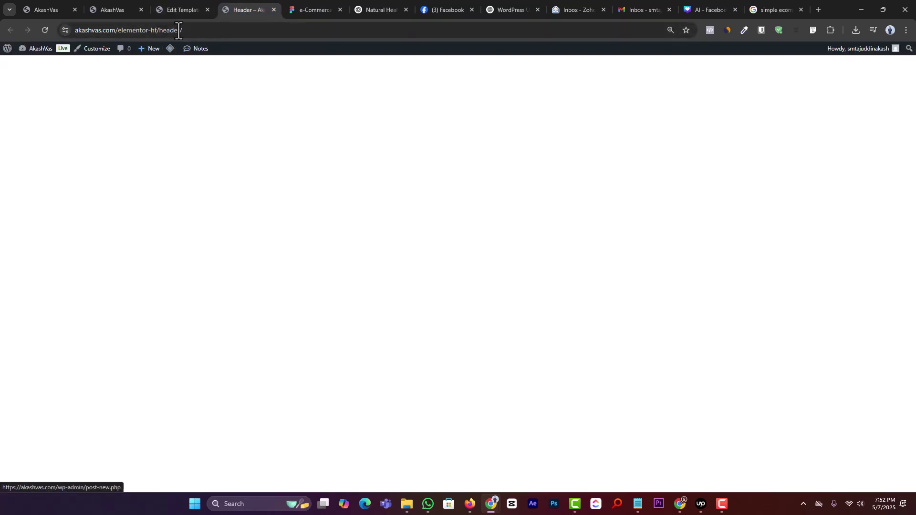
click(276, 8)
click(127, 193)
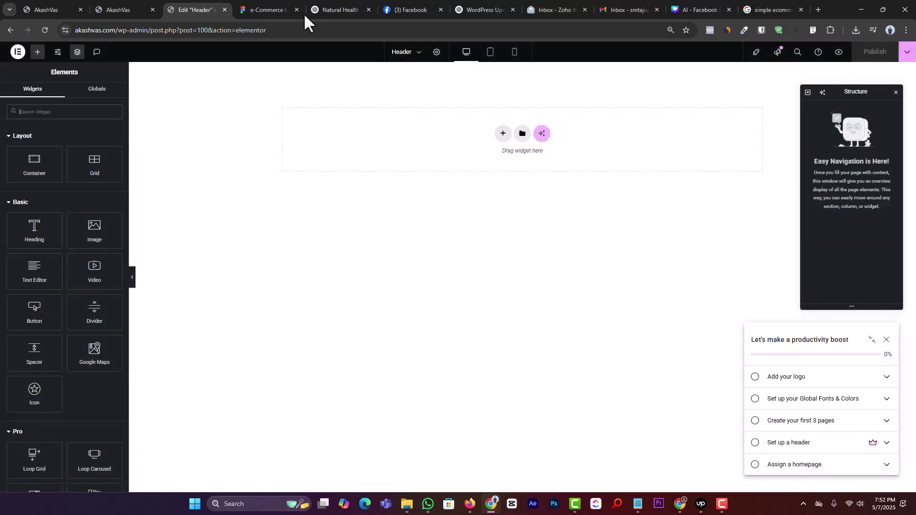
Examine the logo and navigation layout of the header in the Figma e-commerce design, then return to the Elementor header template.
click(271, 5)
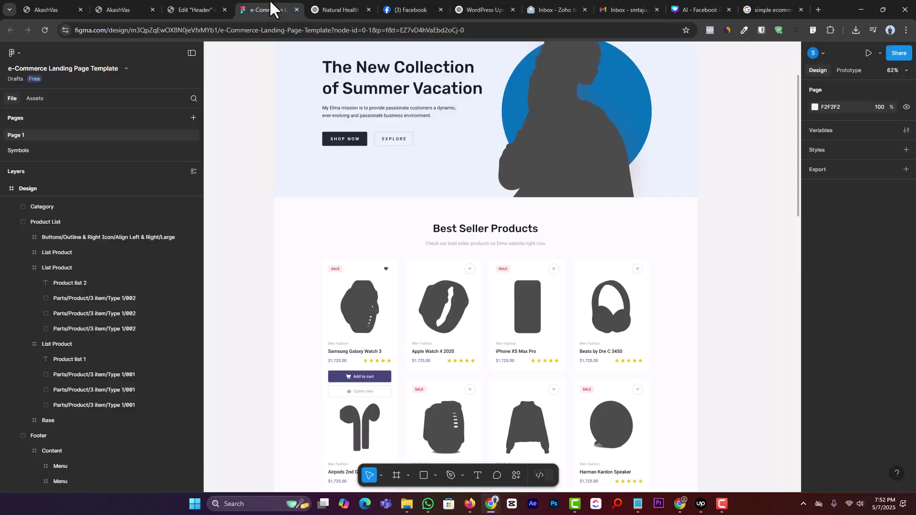
scroll(442, 163, up, 5)
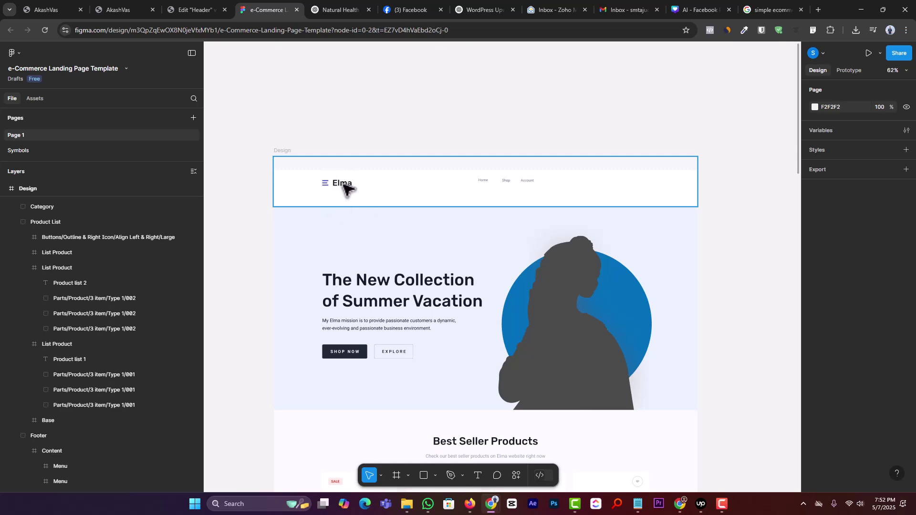
double_click(347, 187)
key(Escape)
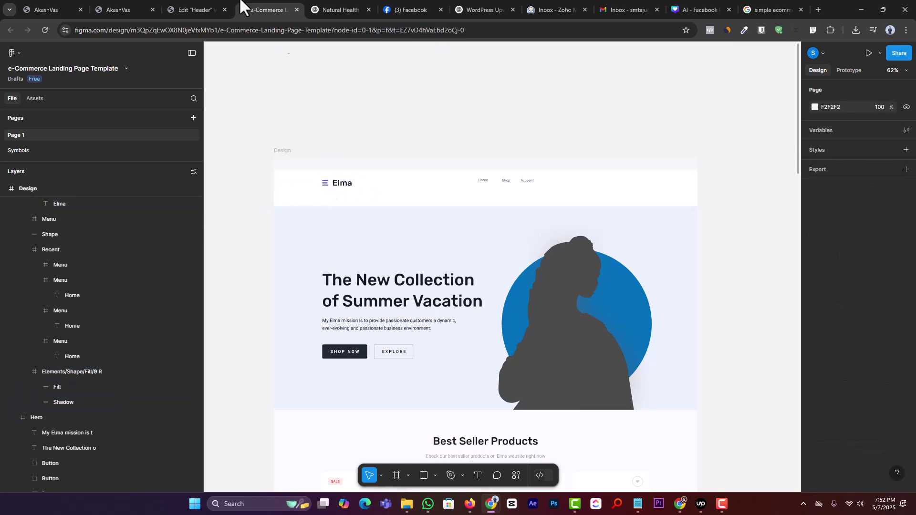
click(197, 7)
click(266, 7)
click(224, 9)
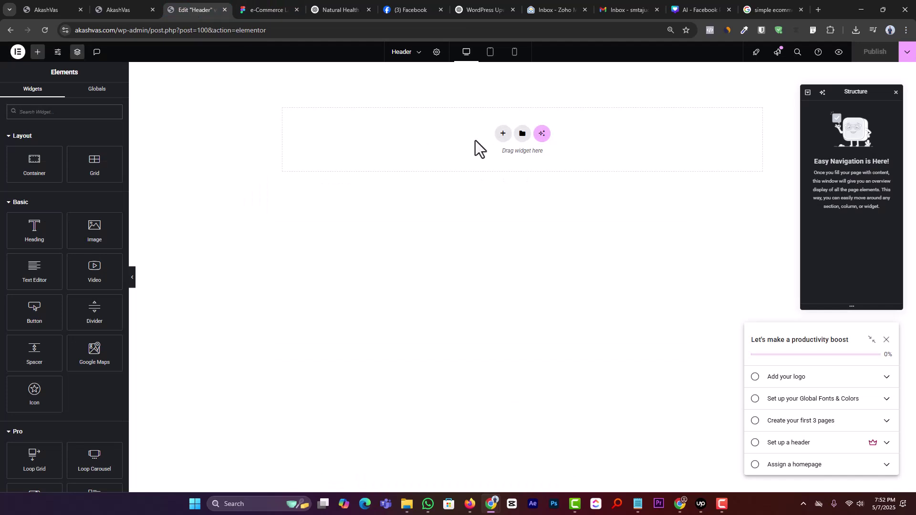
Add a container with two equal side-by-side columns to the empty header template.
click(499, 137)
click(504, 161)
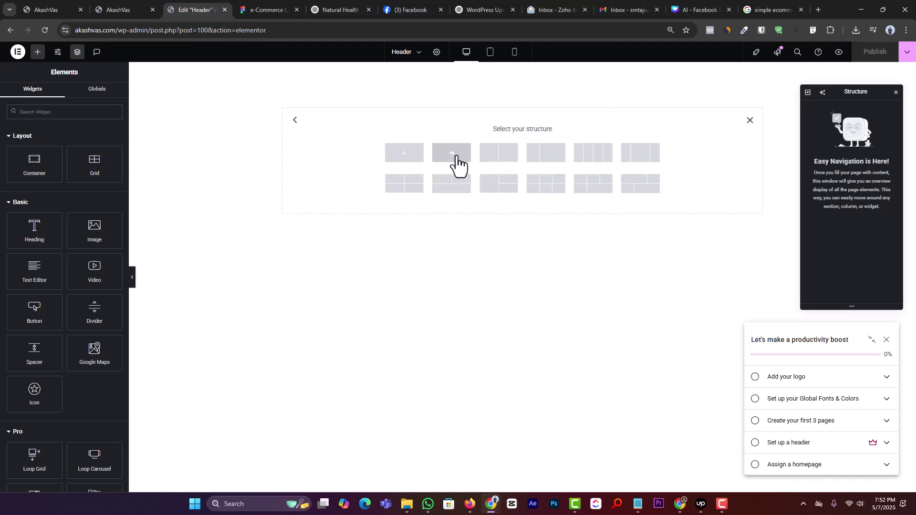
click(507, 160)
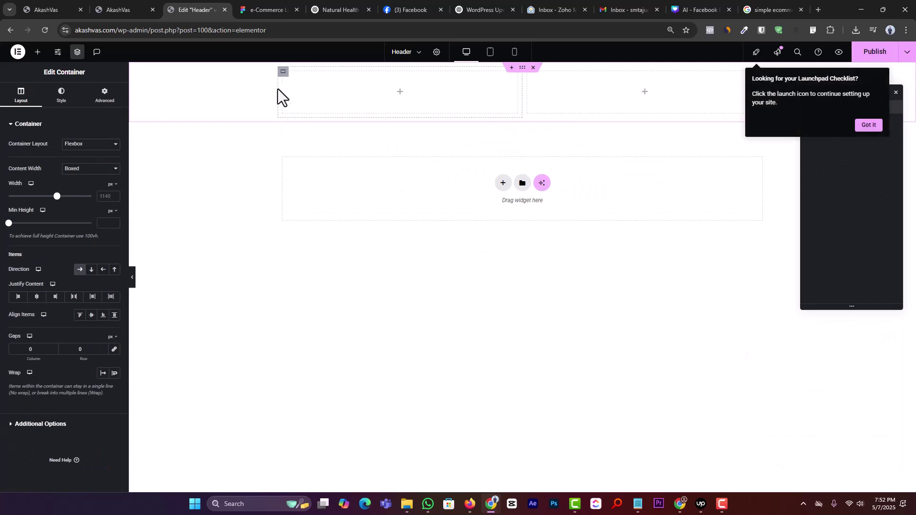
Set the first column container's width to 20%, dismissing the launchpad hint and moving the Structure navigator out of the way.
click(284, 72)
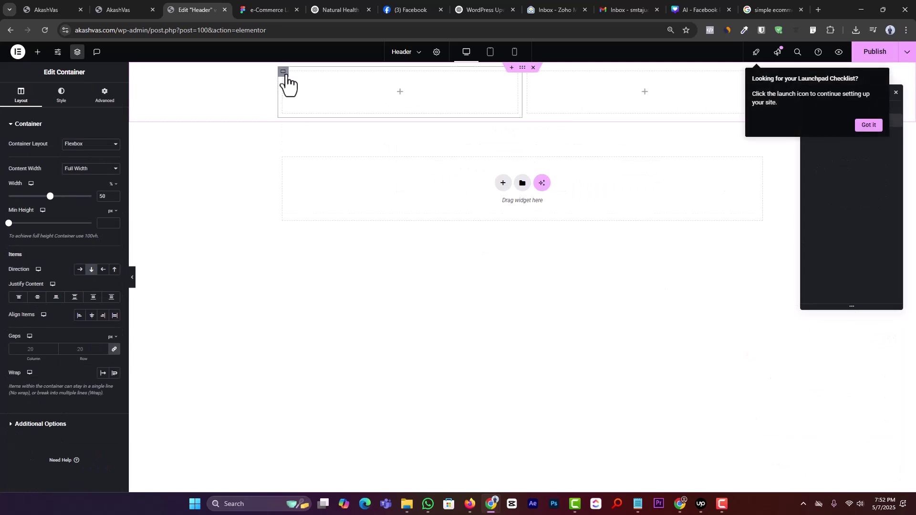
click(260, 9)
click(220, 8)
click(868, 124)
drag(849, 92, 823, 199)
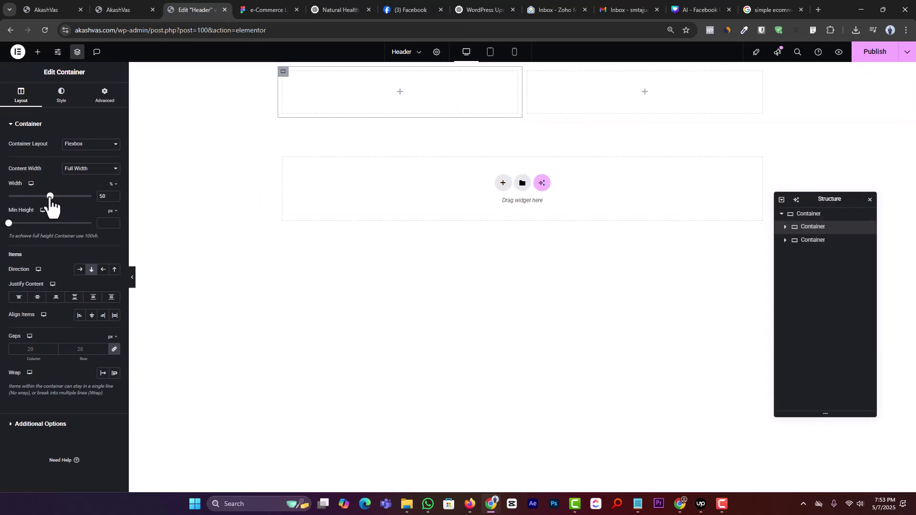
drag(50, 199, 25, 201)
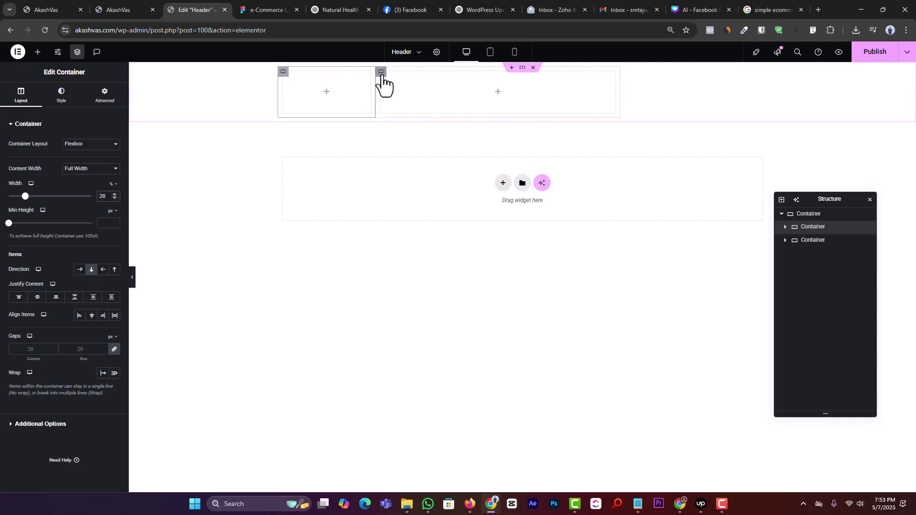
Set the second column container's width to 80% and publish the header.
click(381, 87)
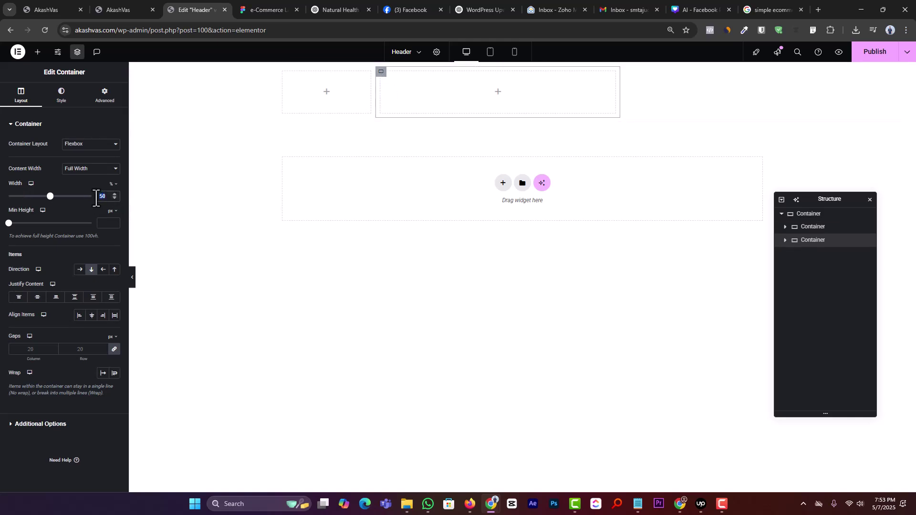
text(80)
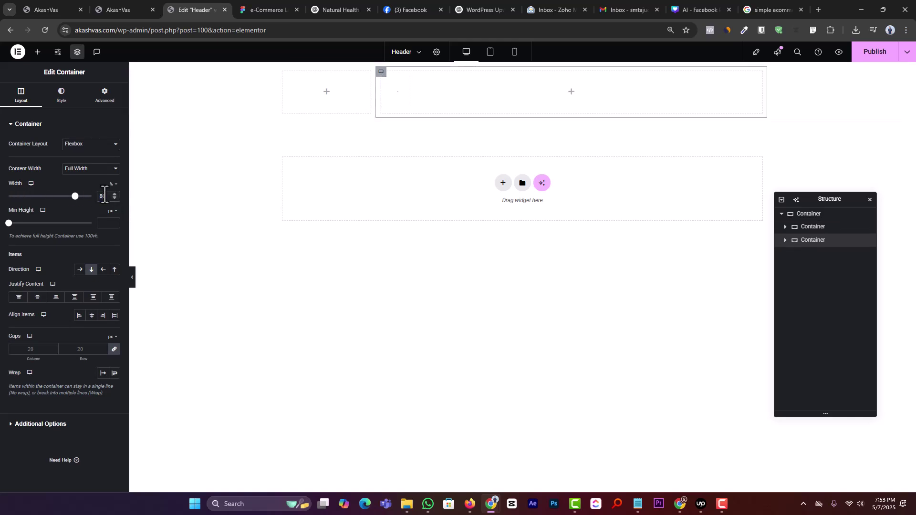
click(873, 53)
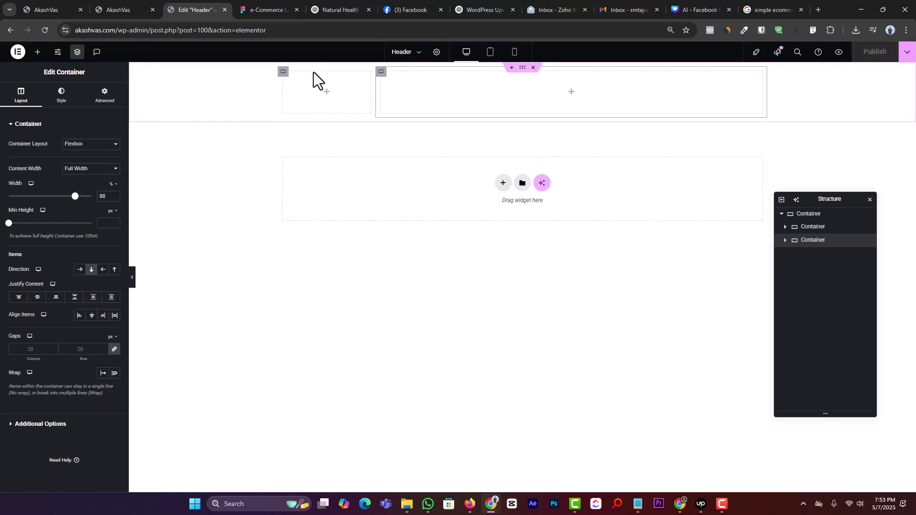
click(37, 51)
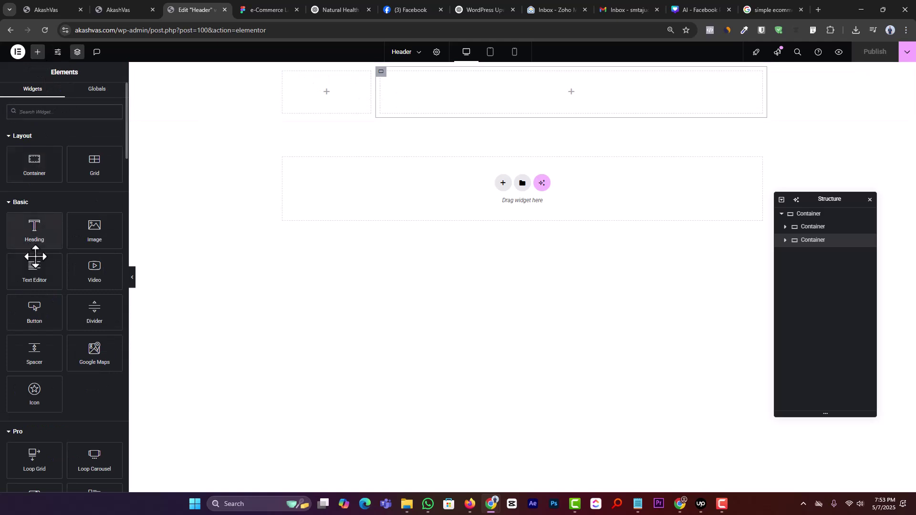
click(51, 113)
text(logo)
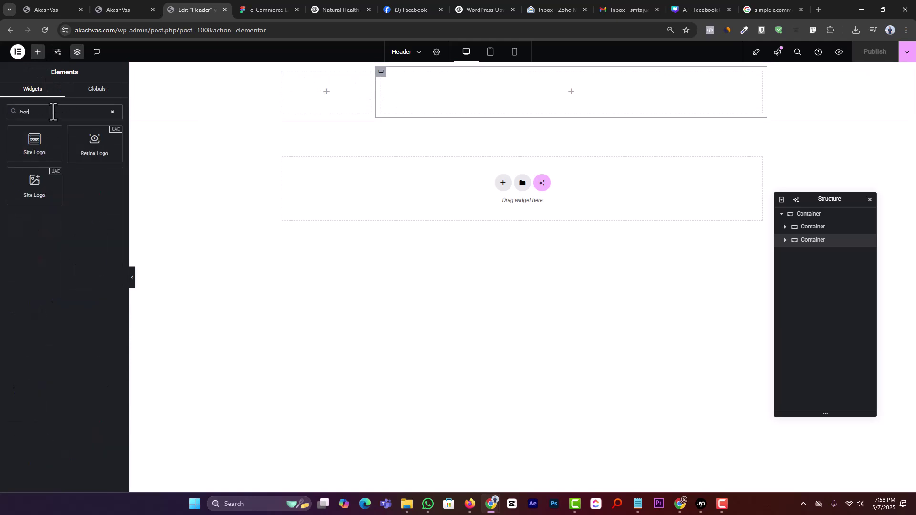
drag(35, 144, 316, 94)
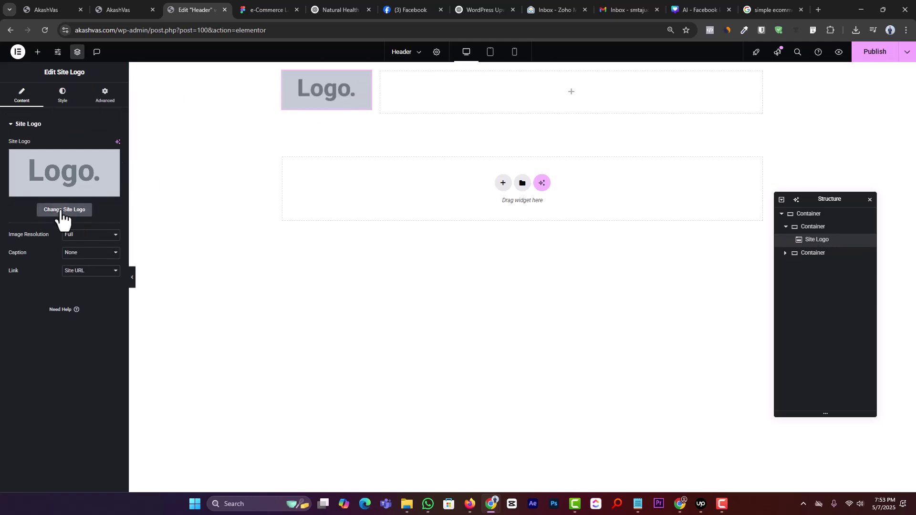
right_click(368, 83)
click(393, 267)
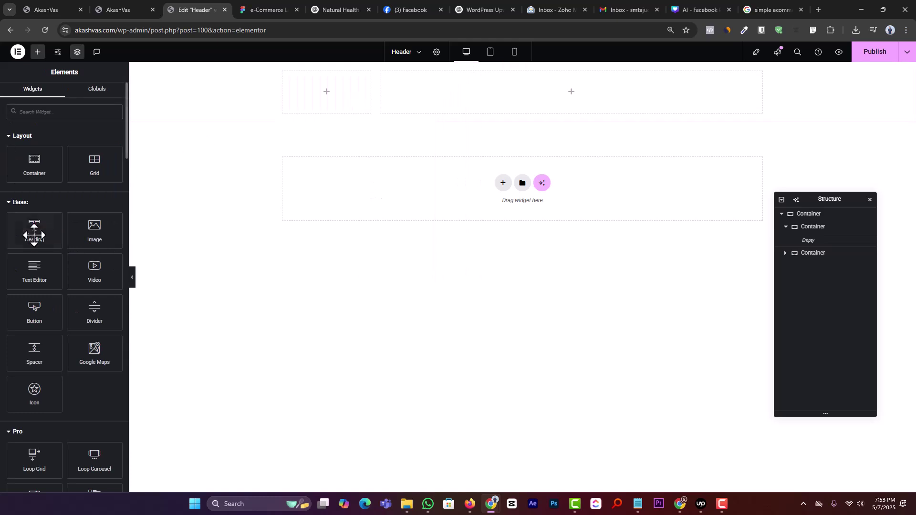
Place an Image widget in the narrow header column and upload the "Academy (1)" logo from Downloads as its image.
drag(91, 234, 305, 103)
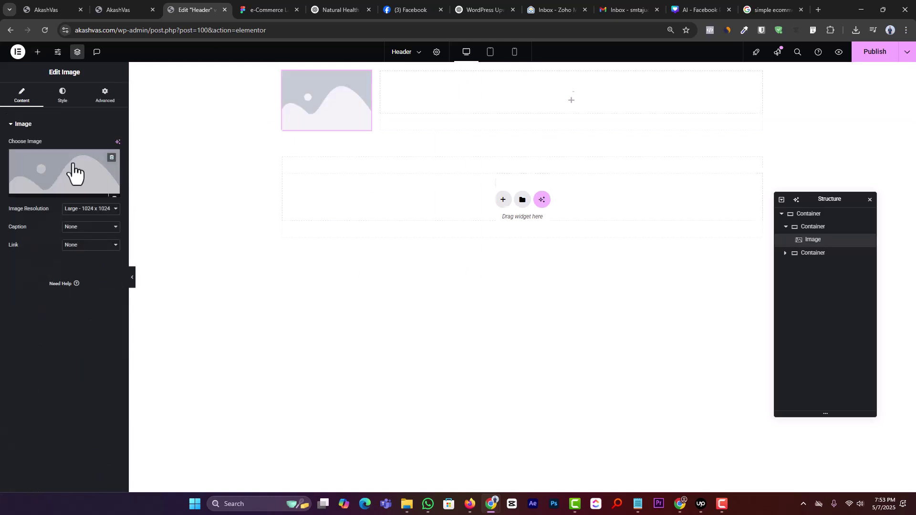
click(74, 173)
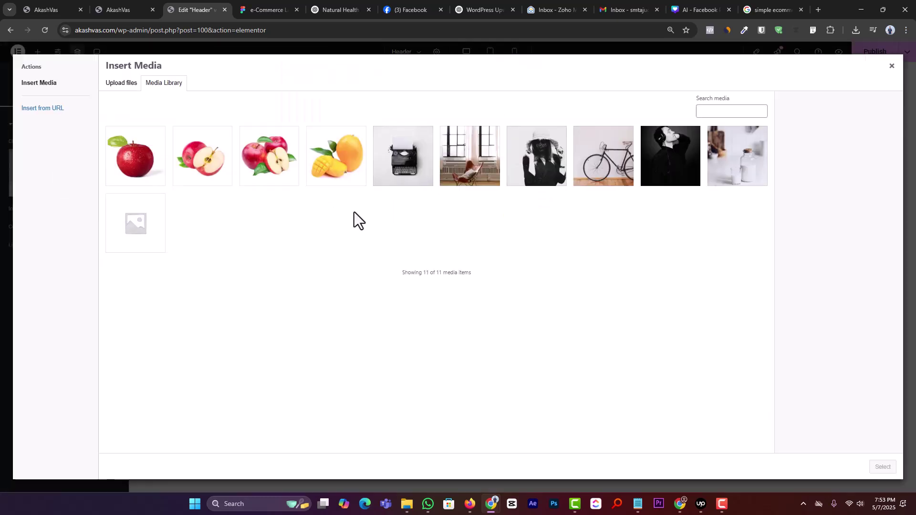
click(113, 84)
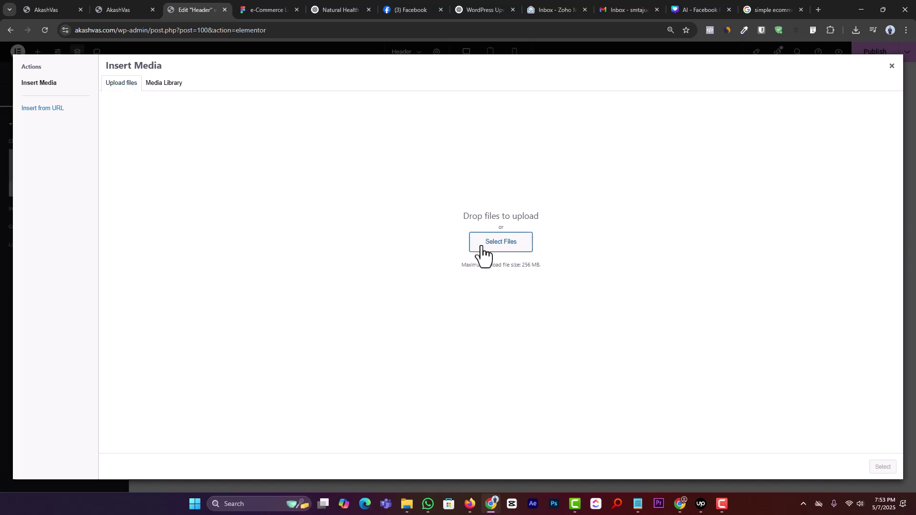
click(500, 242)
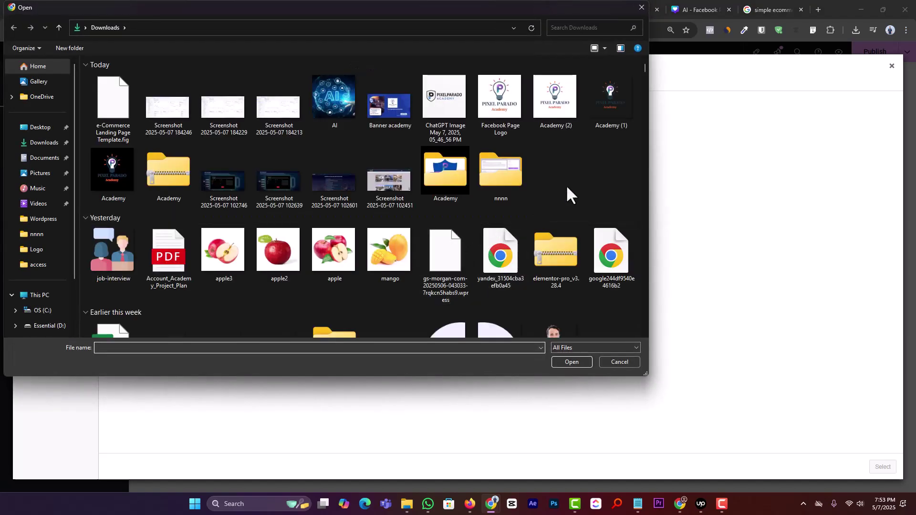
double_click(603, 89)
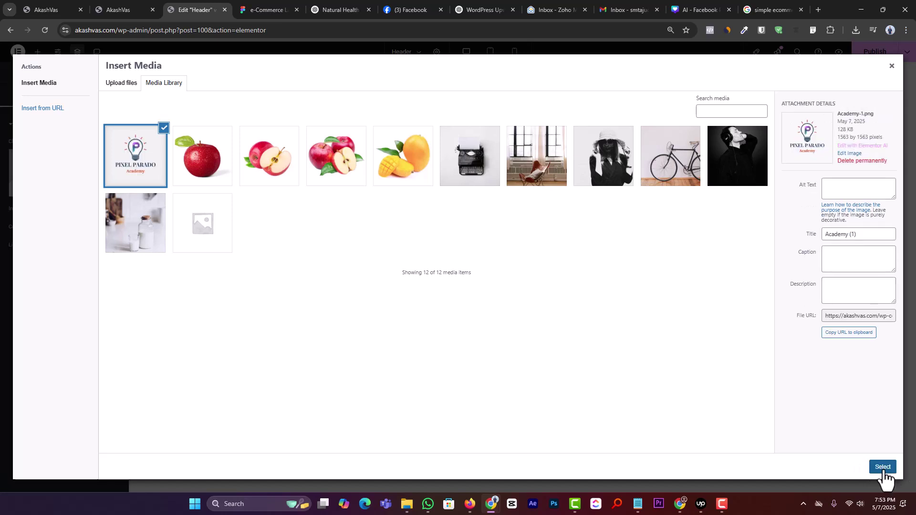
click(883, 467)
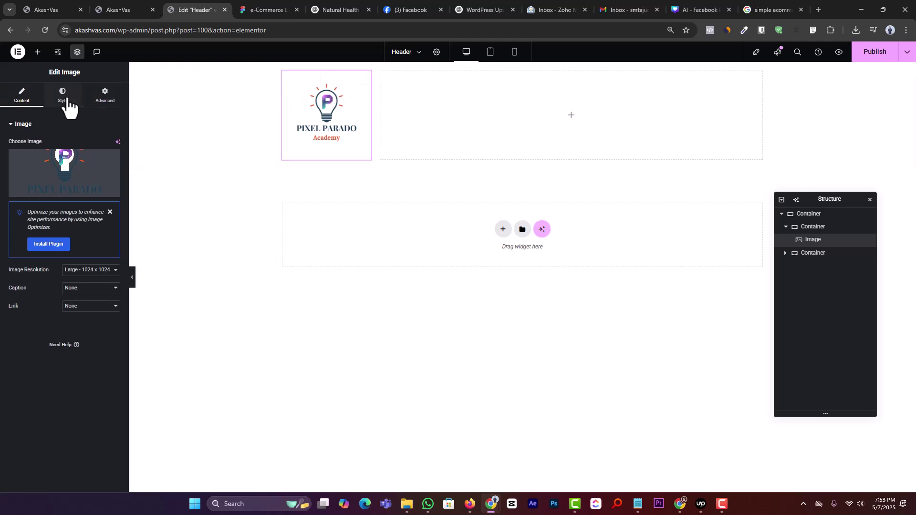
Align the logo image to the left, set its width to 50%, and publish the header.
click(62, 95)
drag(9, 171, 47, 172)
click(91, 145)
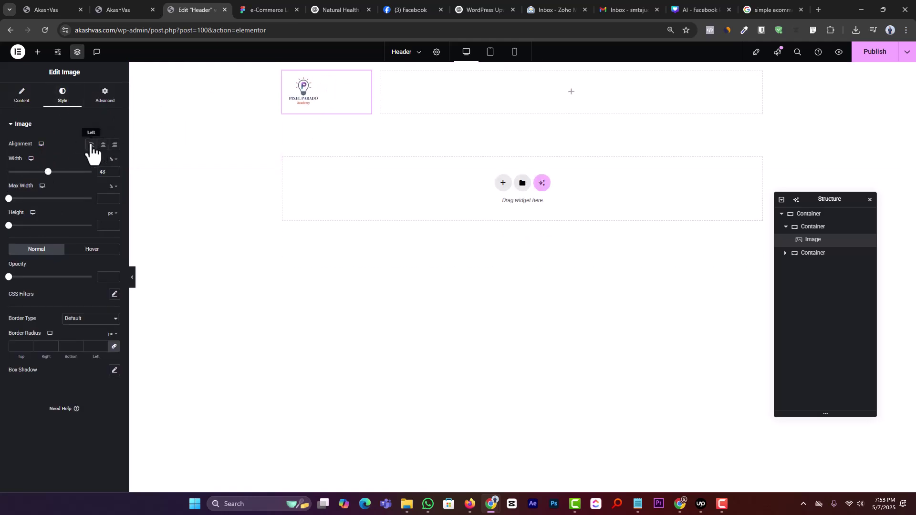
click(115, 169)
click(115, 170)
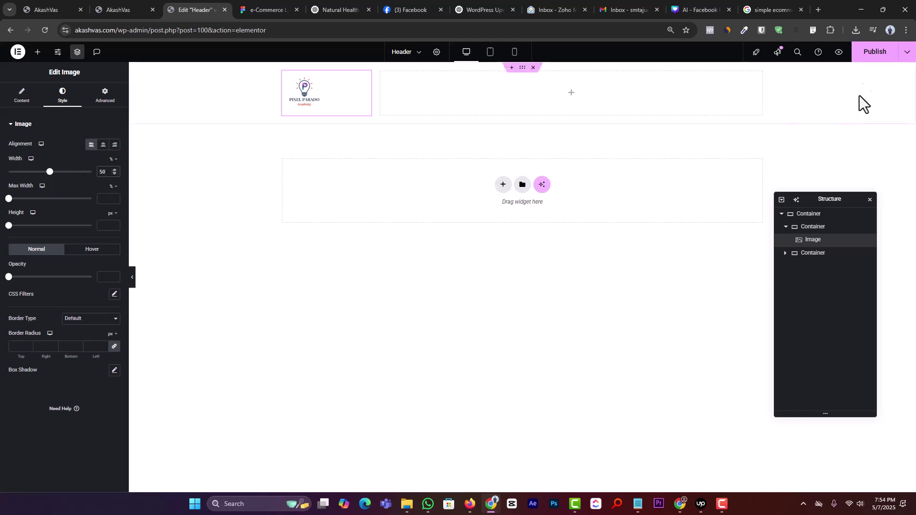
click(875, 58)
Create a WordPress navigation menu named "main Menu" from the site's dashboard.
click(116, 10)
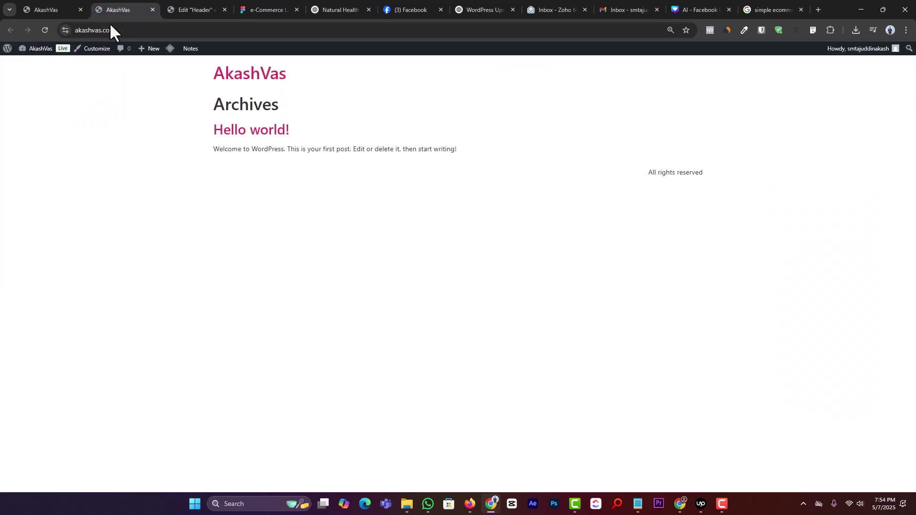
mouse_move(38, 48)
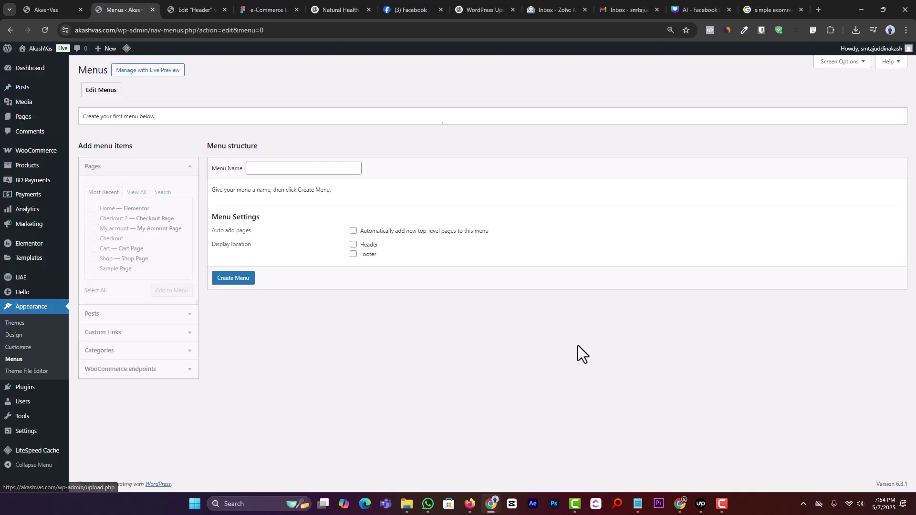
click(279, 175)
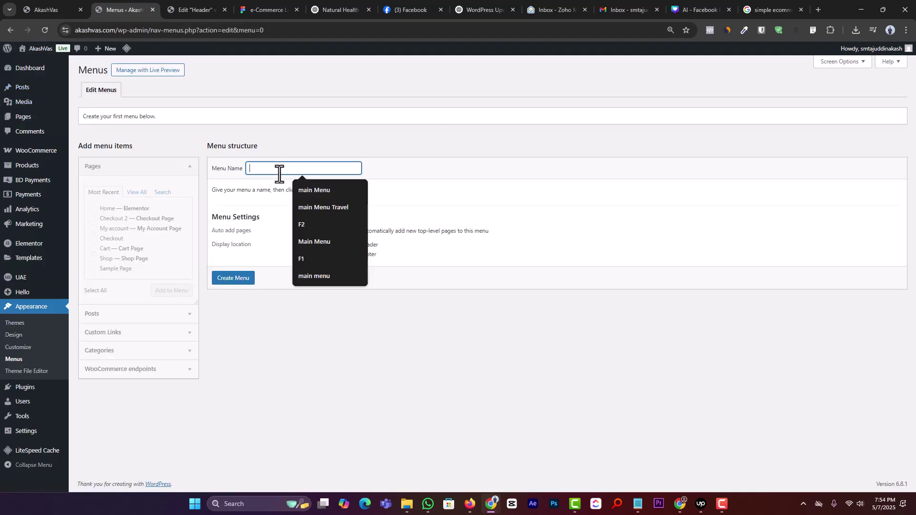
click(330, 196)
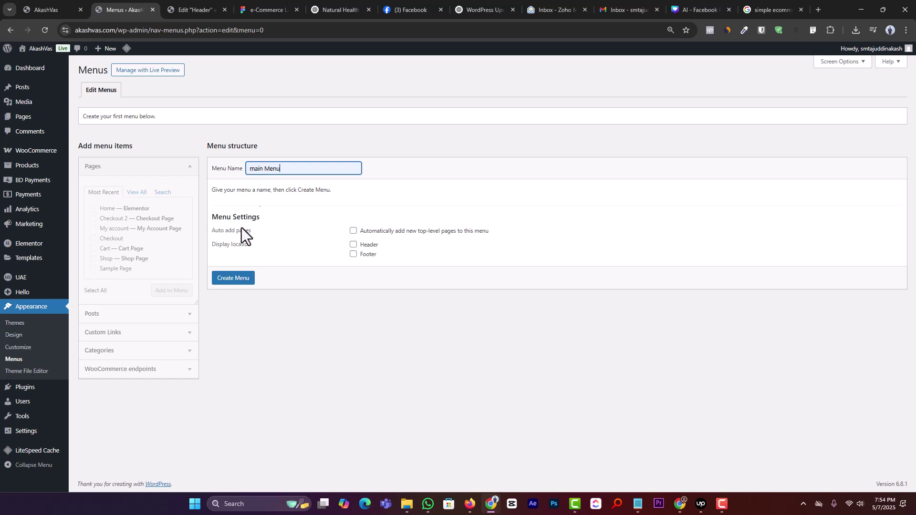
click(232, 279)
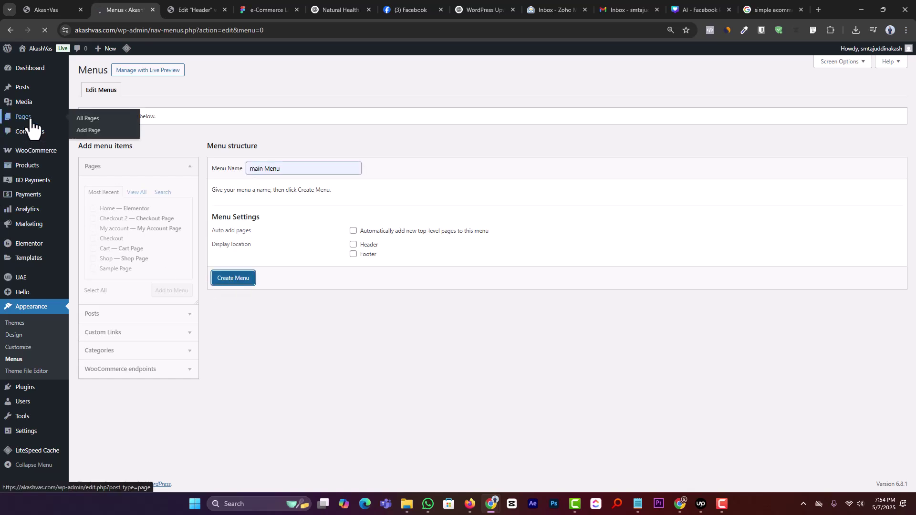
Open the list of all pages in a separate tab and move the Checkout, Privacy Policy and Sample Page pages to the trash.
mouse_move(30, 117)
middle_click(80, 121)
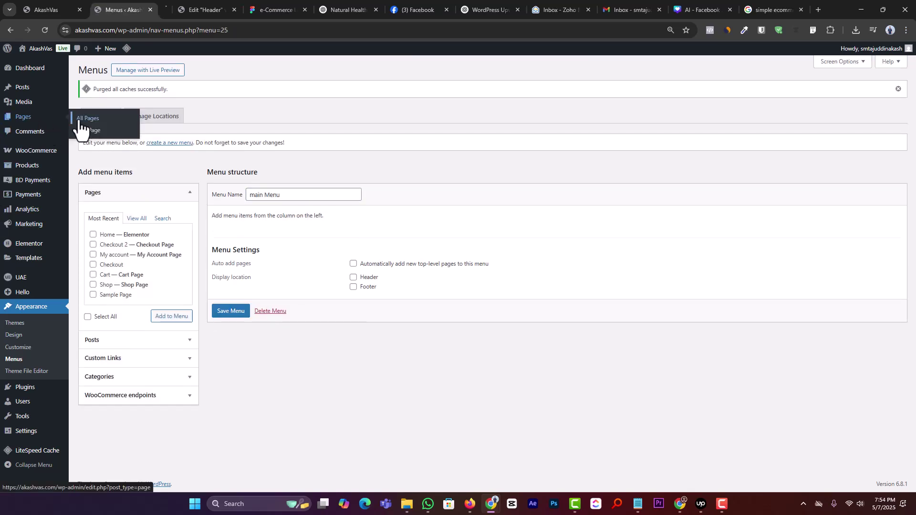
click(191, 8)
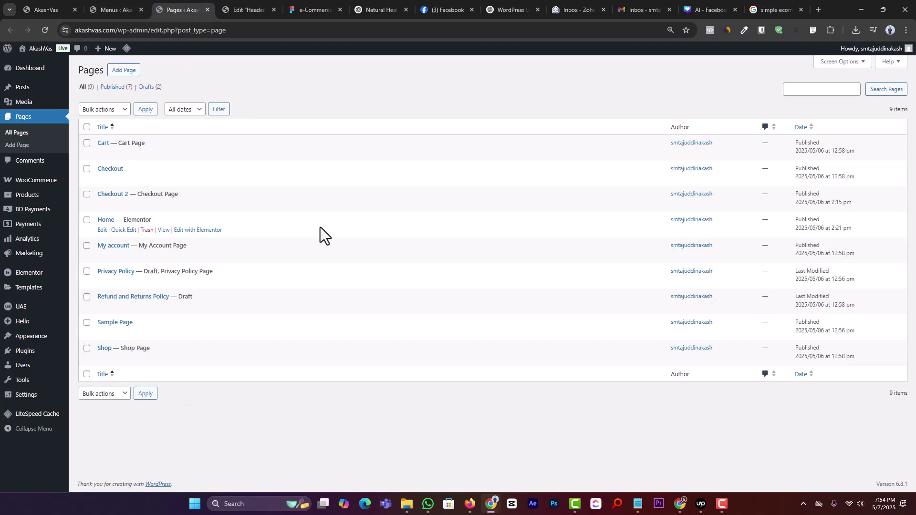
click(87, 322)
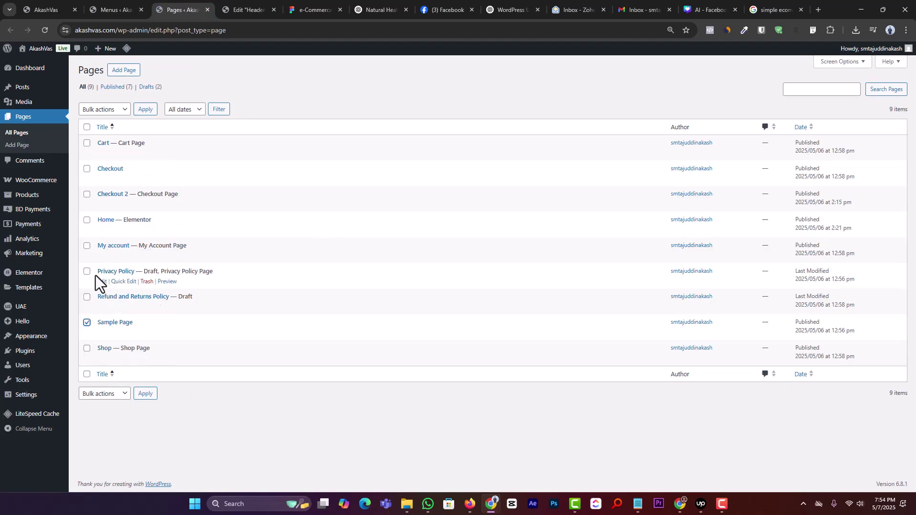
click(87, 272)
click(87, 169)
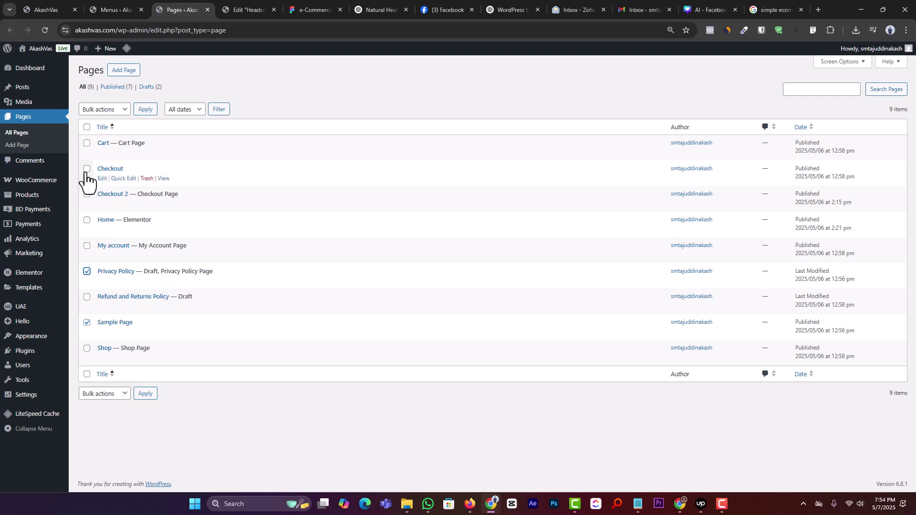
click(110, 114)
click(107, 147)
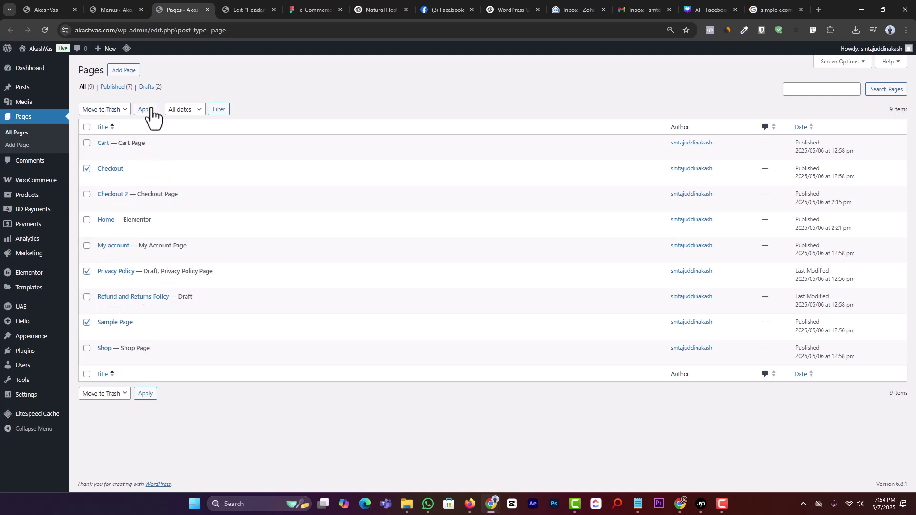
click(149, 111)
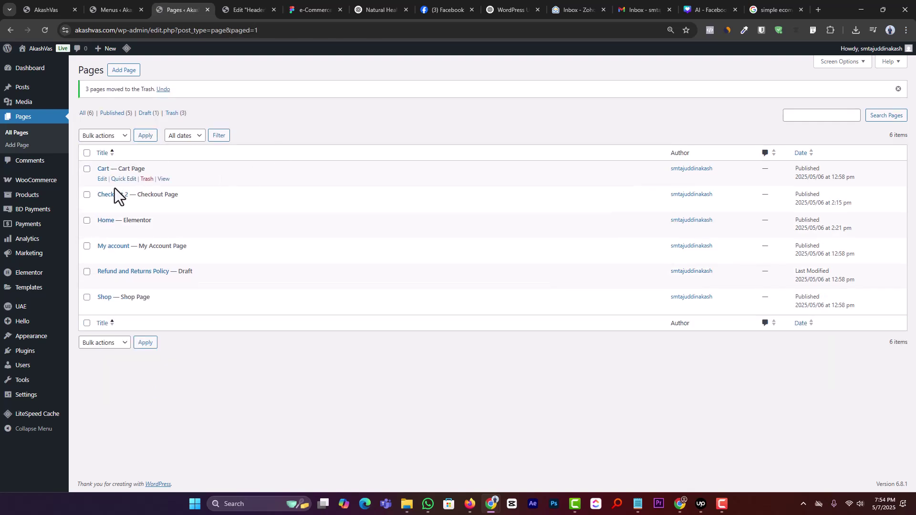
Rename the "Checkout 2" page to "Checkout" in the page list and save the change.
click(124, 205)
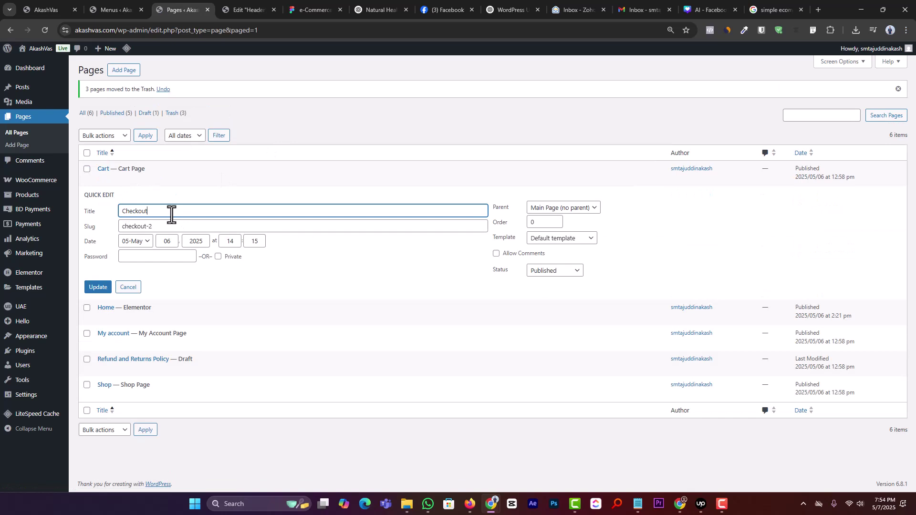
click(163, 231)
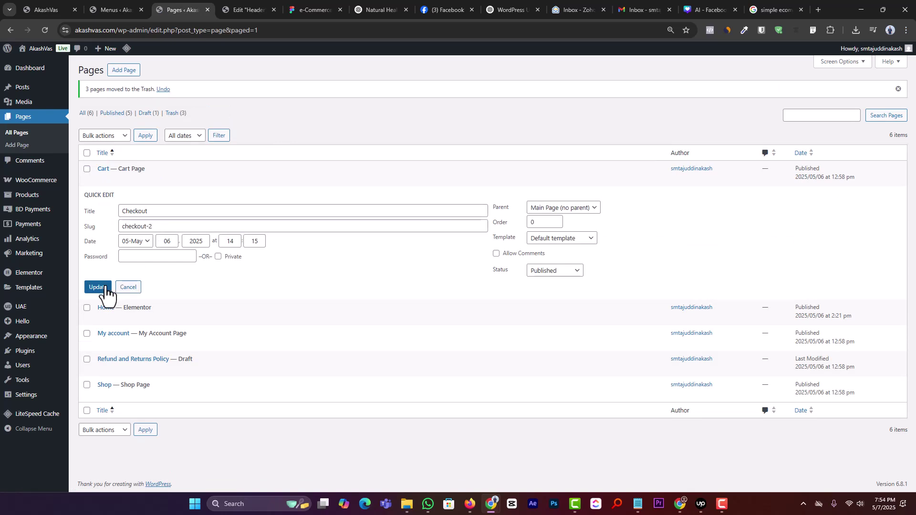
click(99, 287)
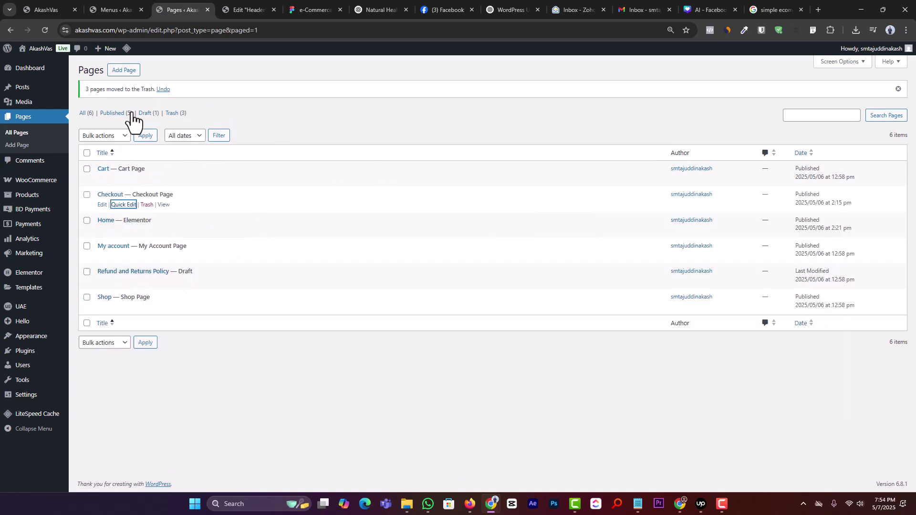
click(123, 71)
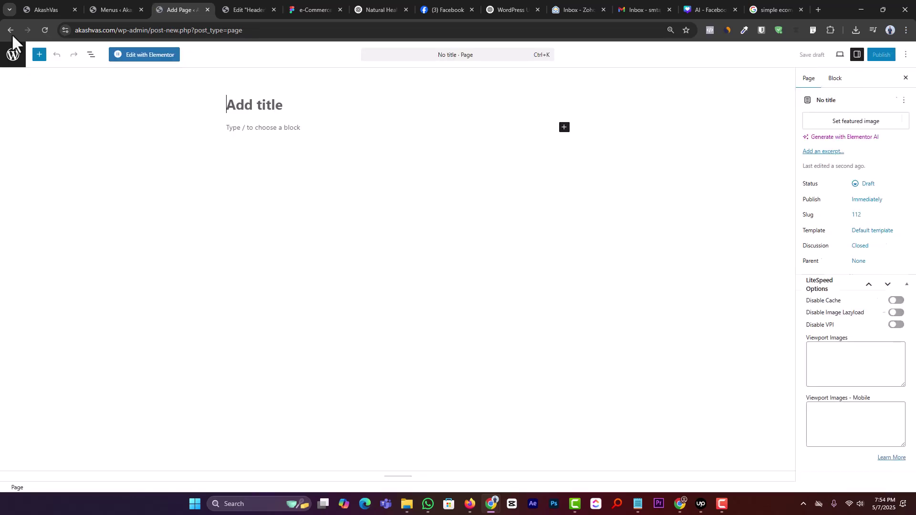
click(11, 30)
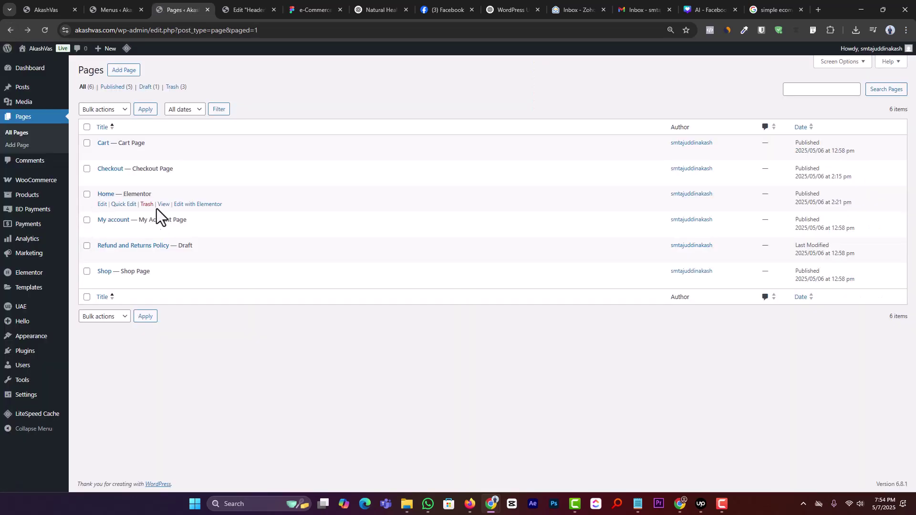
View the Home page in a separate tab to check the published header, and close that tab.
middle_click(163, 204)
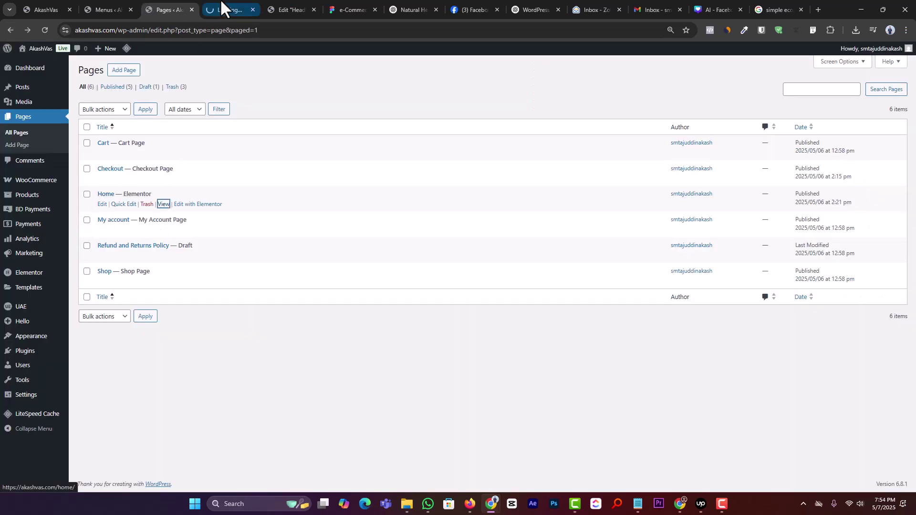
click(224, 10)
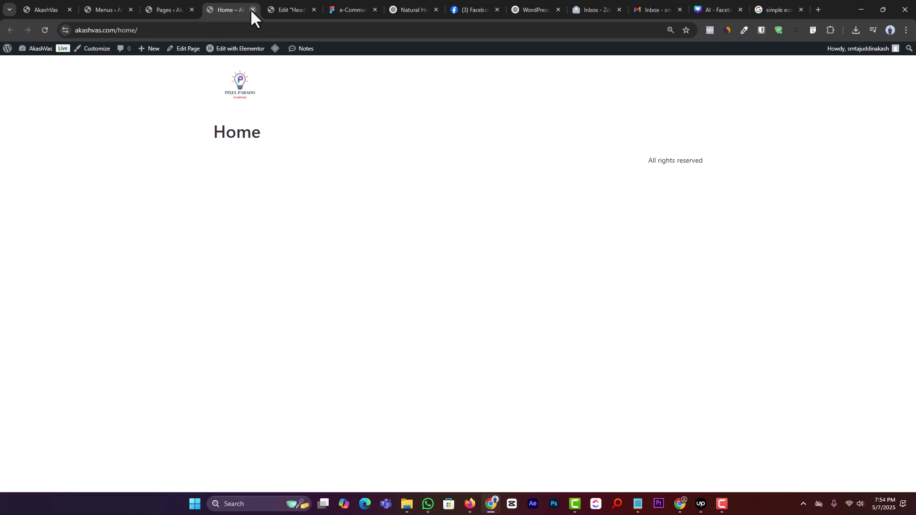
click(253, 9)
Reload the menu editor and add the Home, Checkout, My account and Shop pages to main Menu.
click(116, 9)
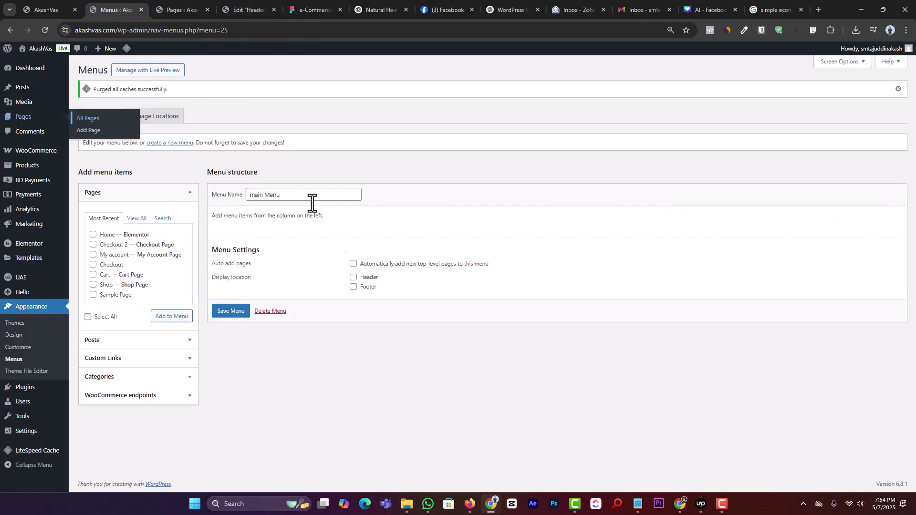
click(107, 233)
click(44, 31)
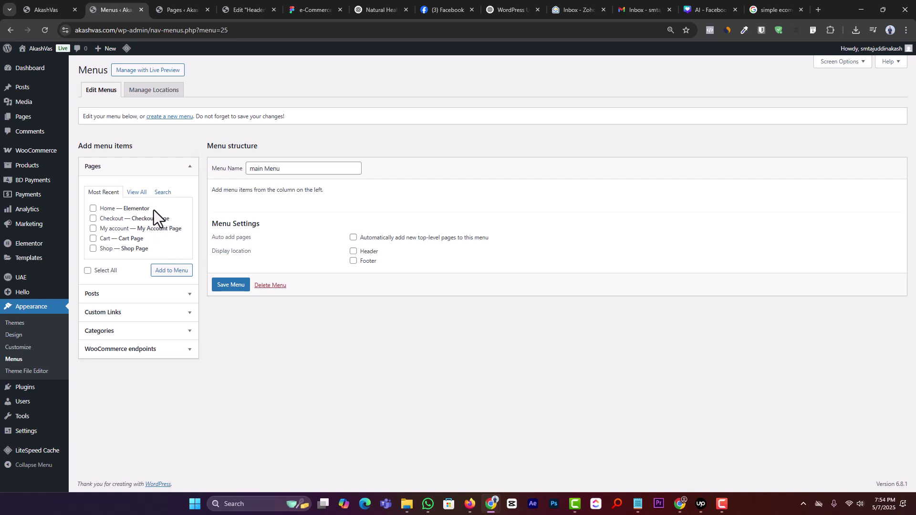
click(132, 208)
click(134, 228)
click(124, 249)
click(135, 218)
Remove the Checkout item from main Menu and save the menu.
click(382, 253)
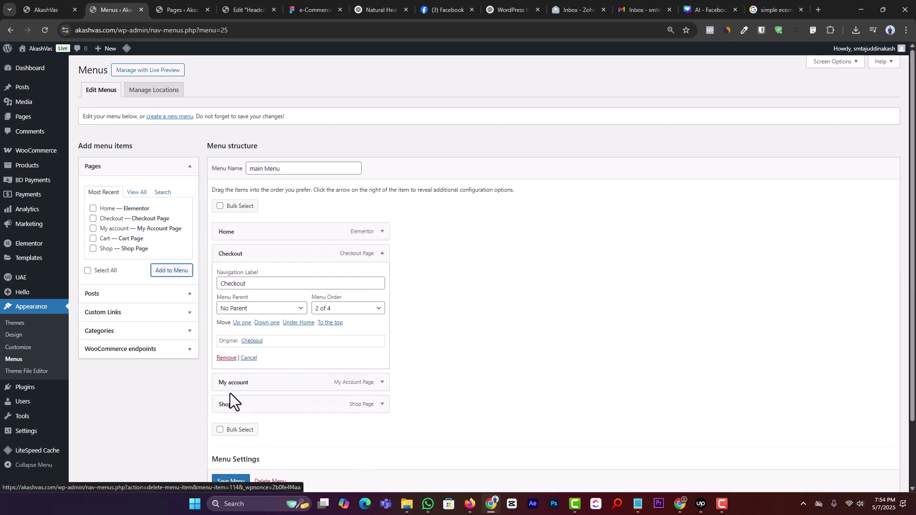
click(227, 358)
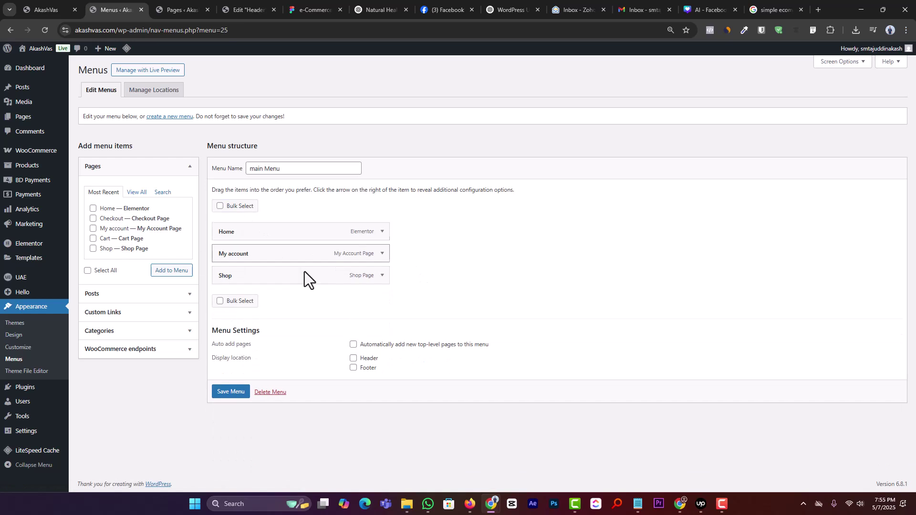
click(236, 395)
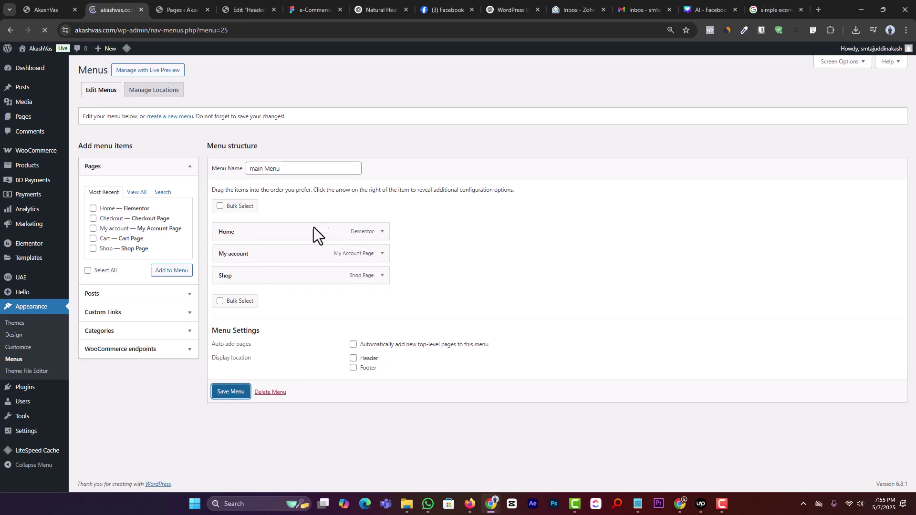
Check the Figma header design and place a WordPress Menu widget in the empty header column beside the logo.
click(234, 6)
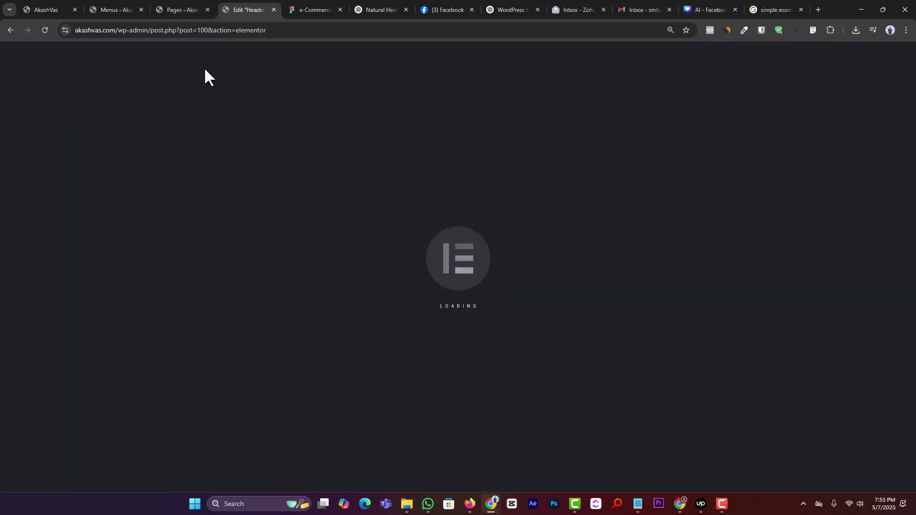
click(313, 7)
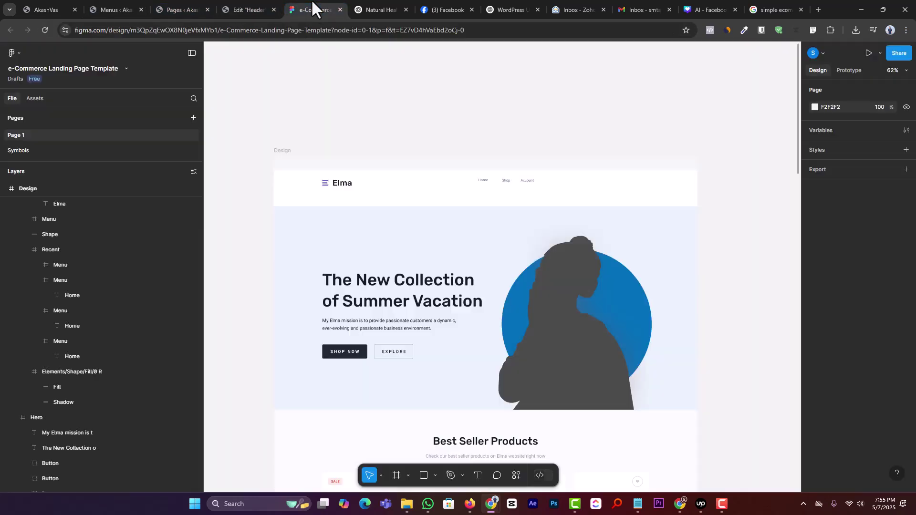
click(266, 7)
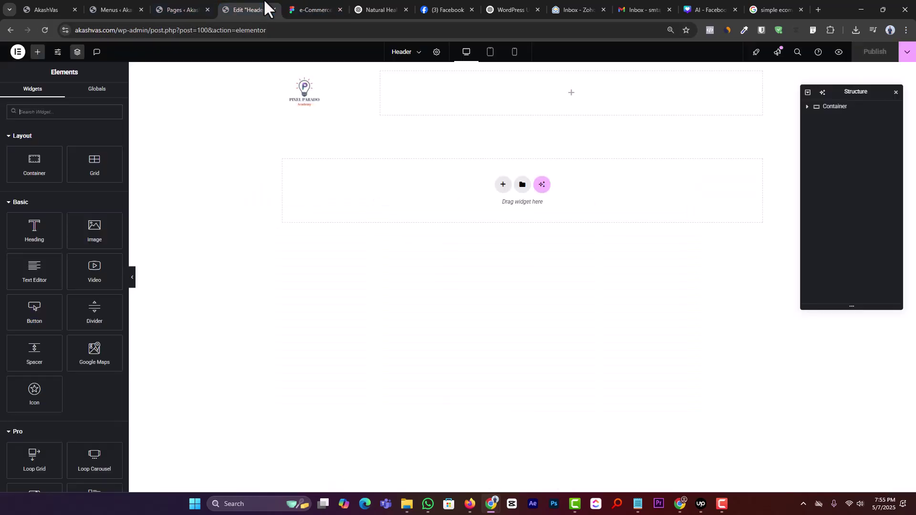
click(26, 114)
text(menu)
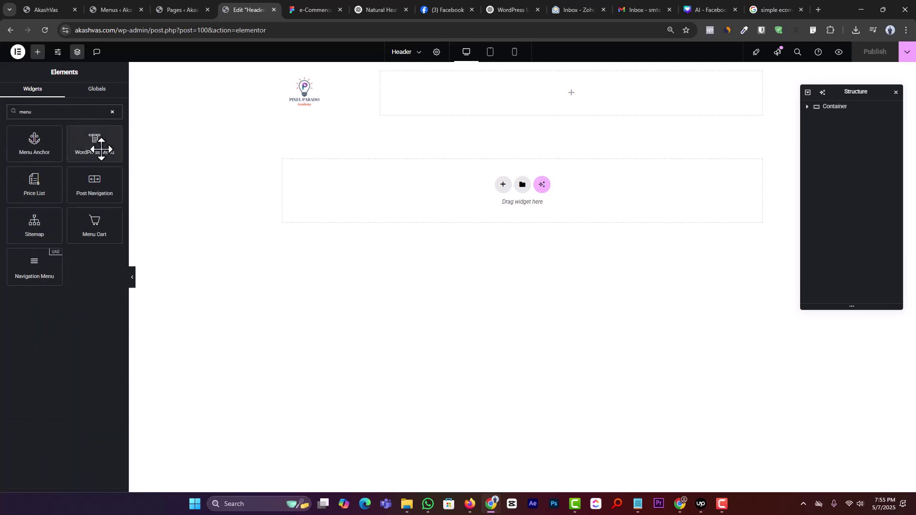
drag(96, 147, 438, 108)
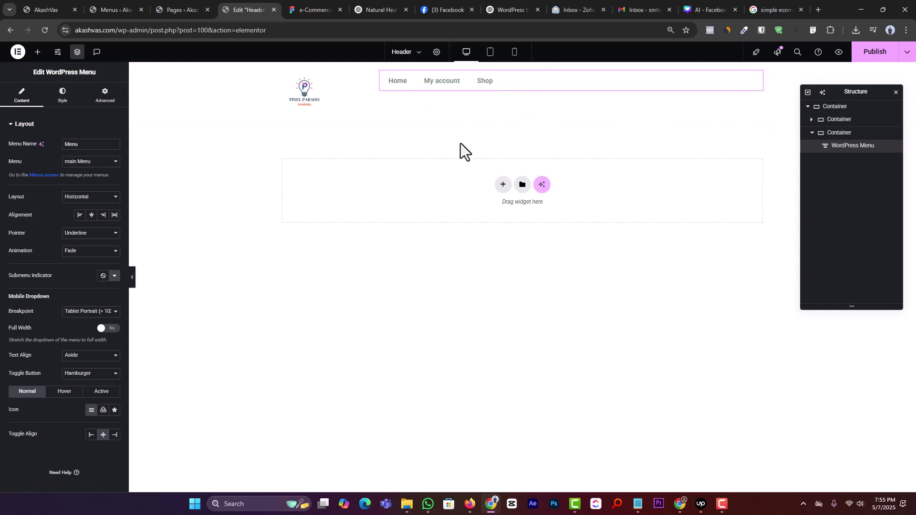
Set the width of the header column holding the menu to 60% and duplicate that column.
click(381, 74)
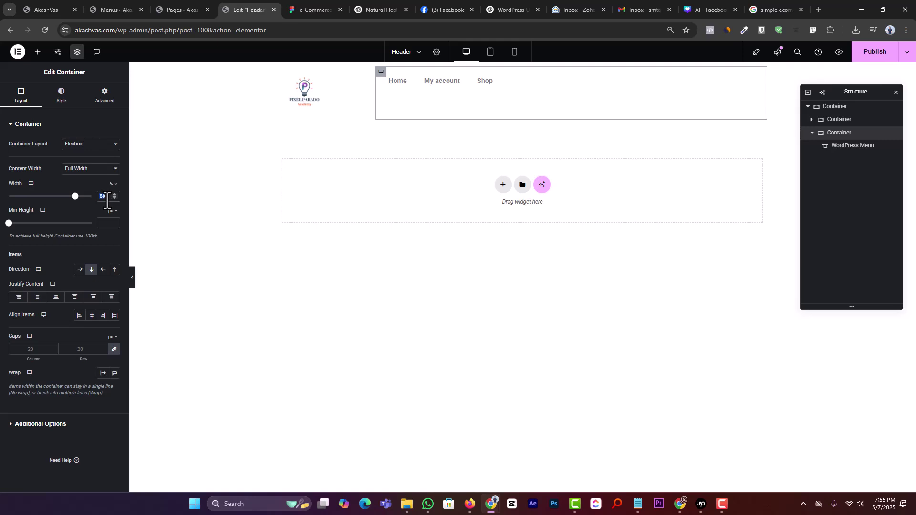
text(60)
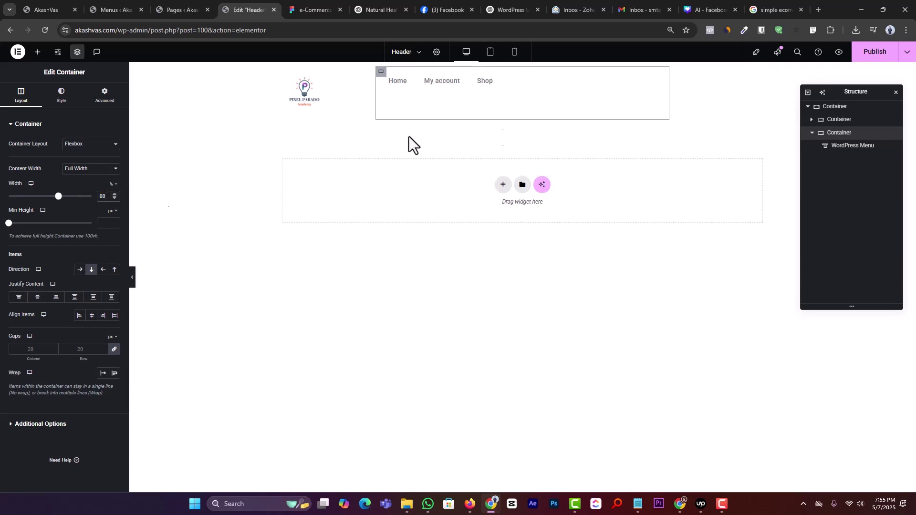
key(ctrl+d)
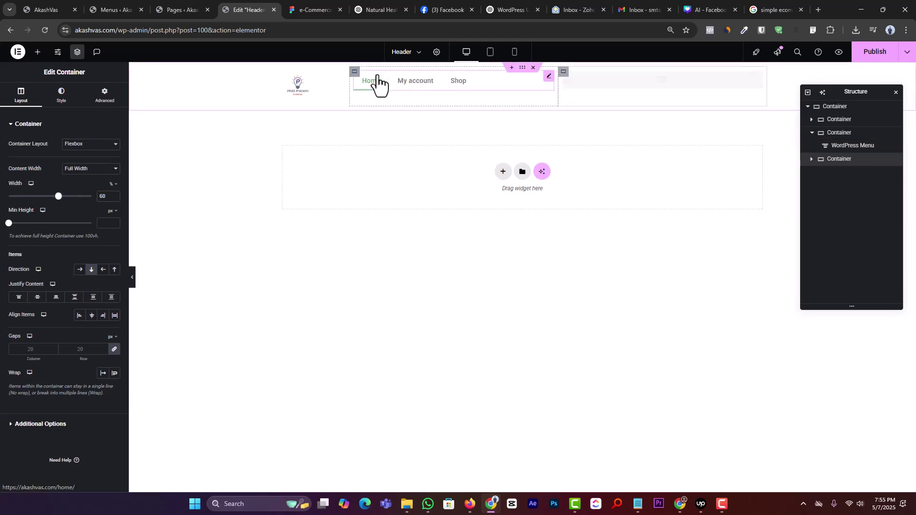
Delete the menu widget from the duplicated header column and set that column's width to 20%.
right_click(746, 79)
click(779, 272)
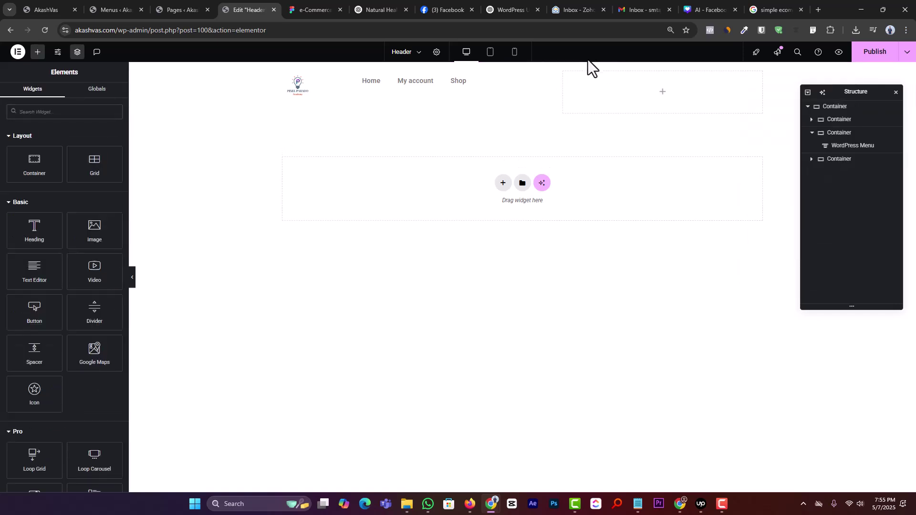
click(564, 76)
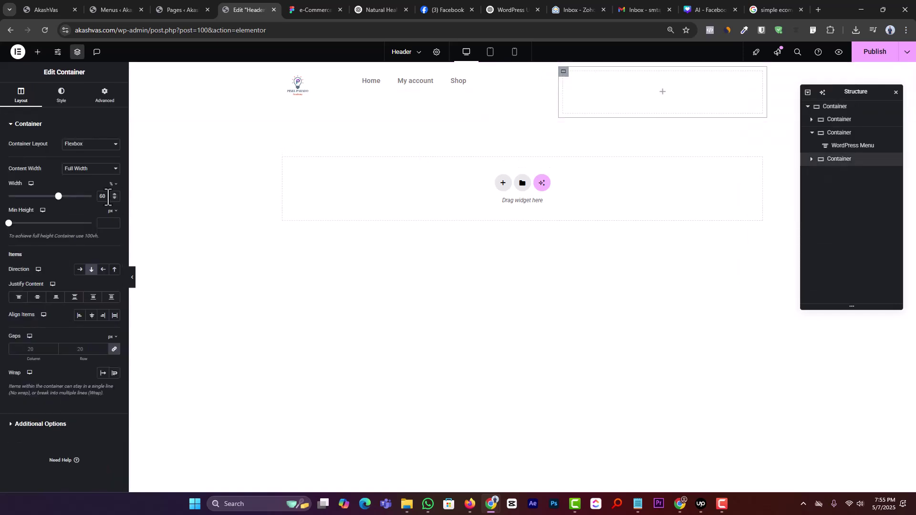
text(20)
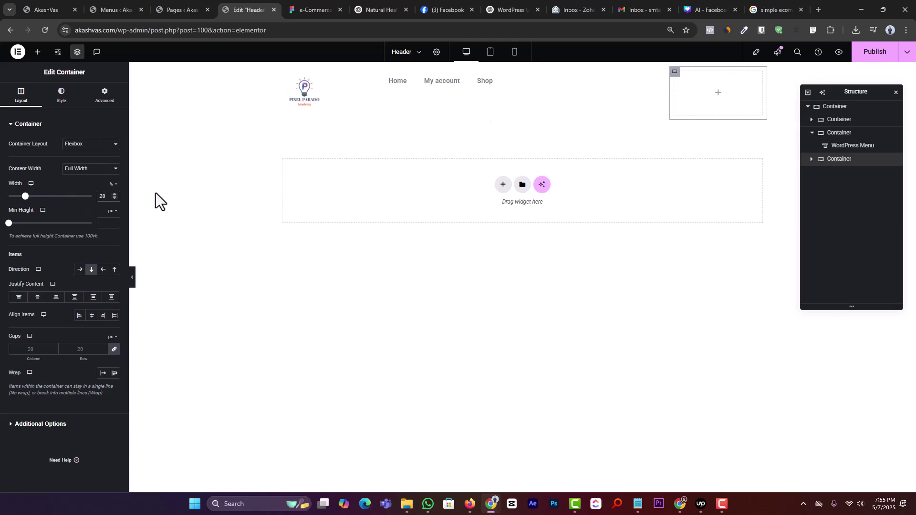
Try a My Account widget in the empty 20% header column and delete it again.
click(37, 52)
click(38, 111)
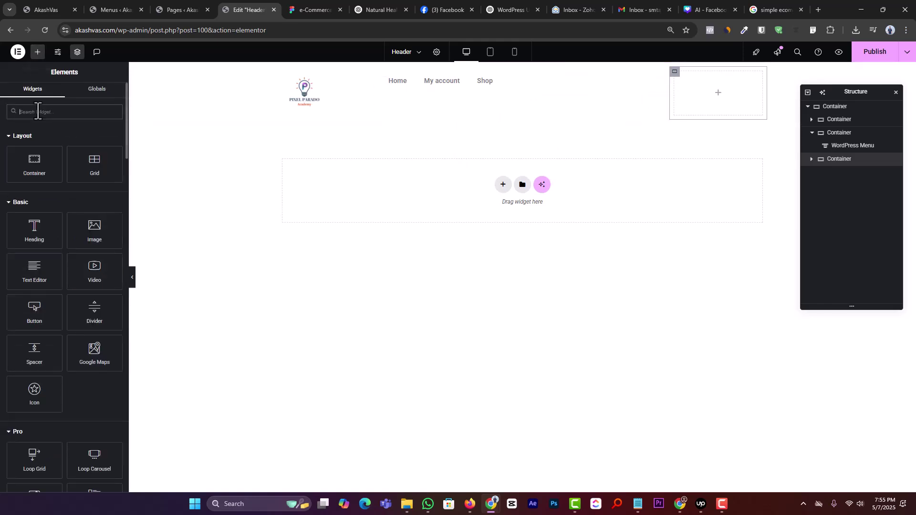
text(acc)
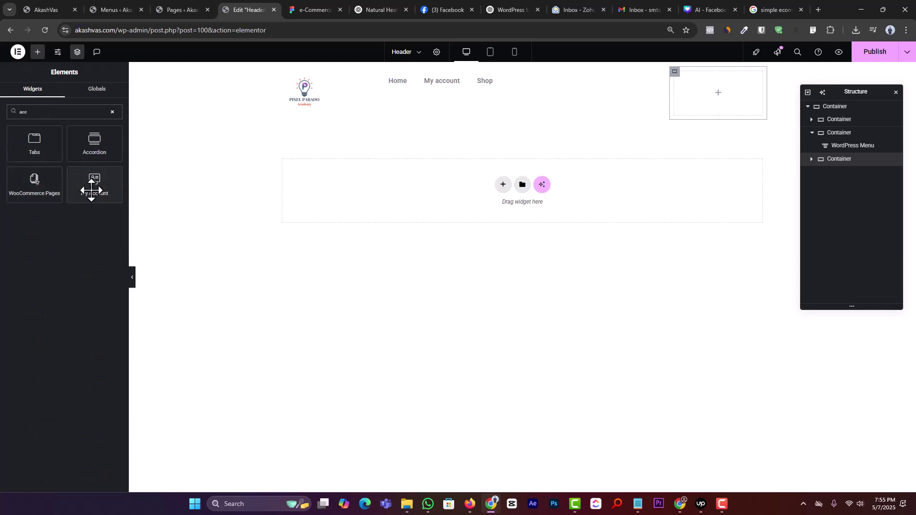
drag(91, 184, 643, 180)
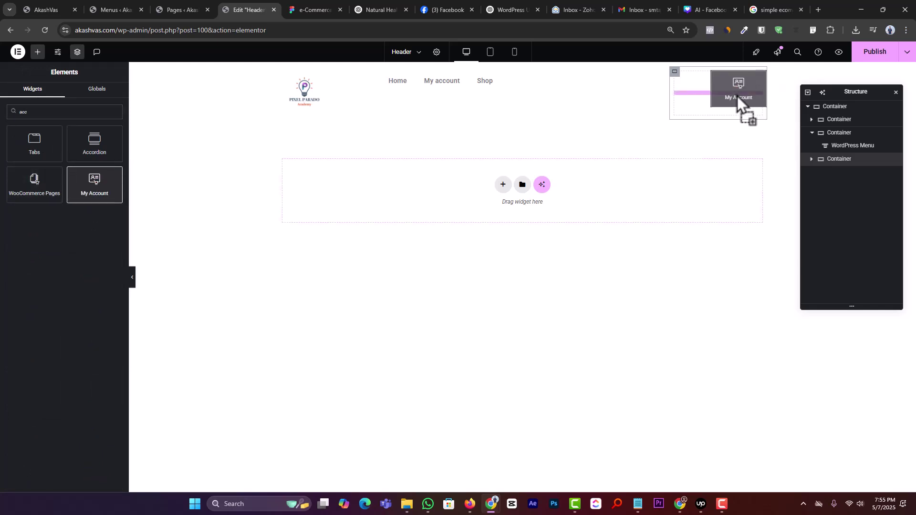
drag(737, 96, 737, 96)
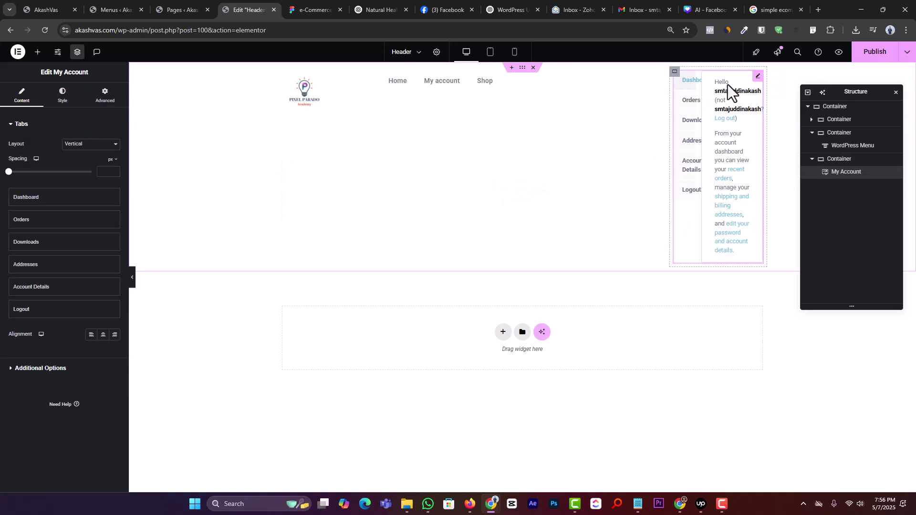
right_click(757, 79)
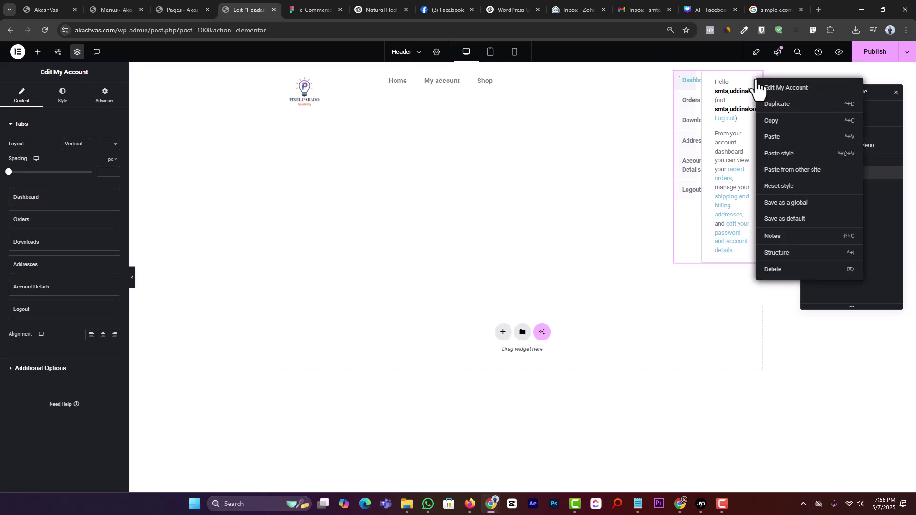
click(775, 271)
Place a Menu Cart widget from the WooCommerce widgets in the empty 20% header column and set that column's direction to row.
click(86, 112)
text(accou)
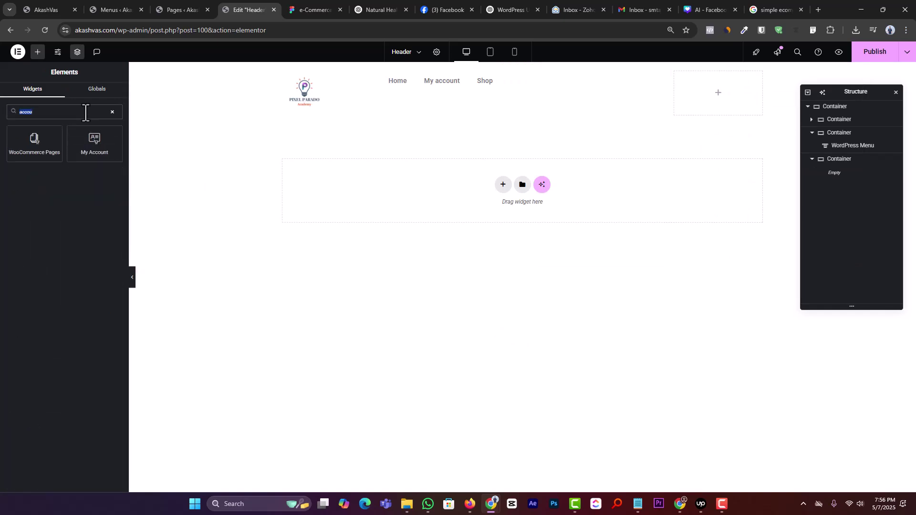
key(BackSpace)
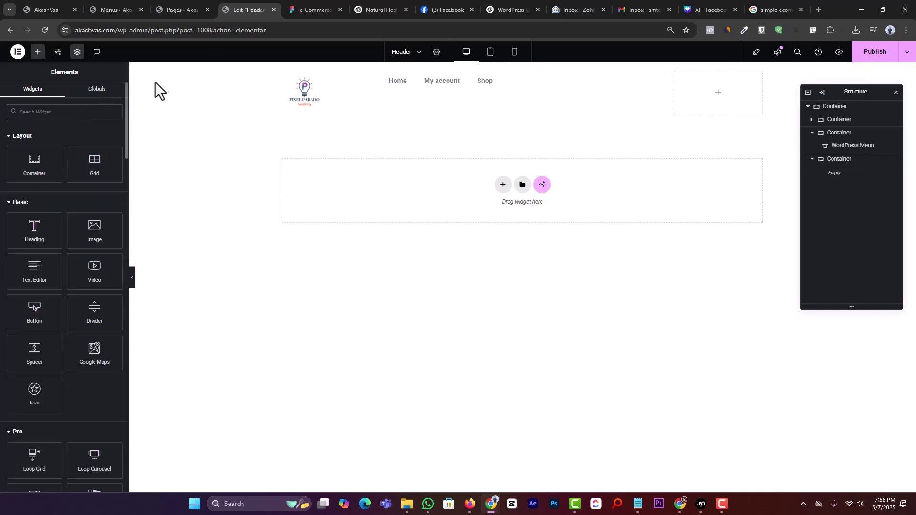
scroll(80, 295, down, 20)
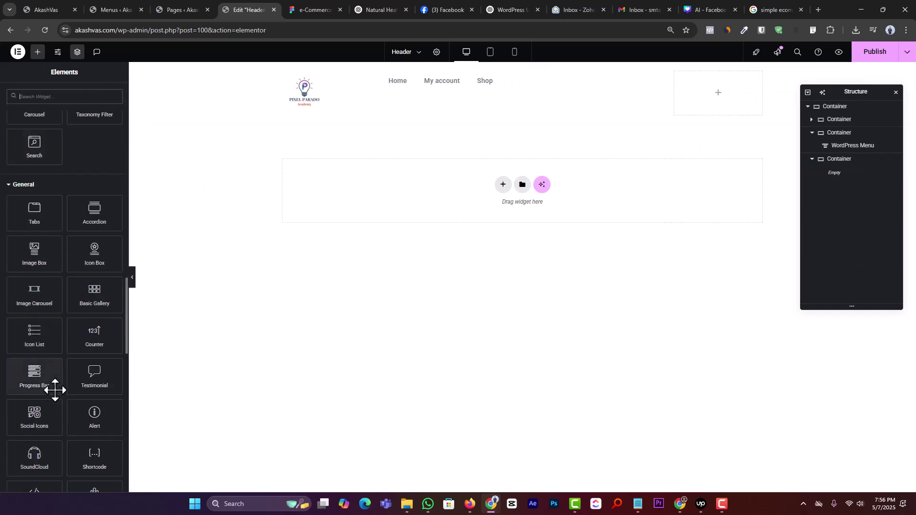
scroll(55, 389, down, 4)
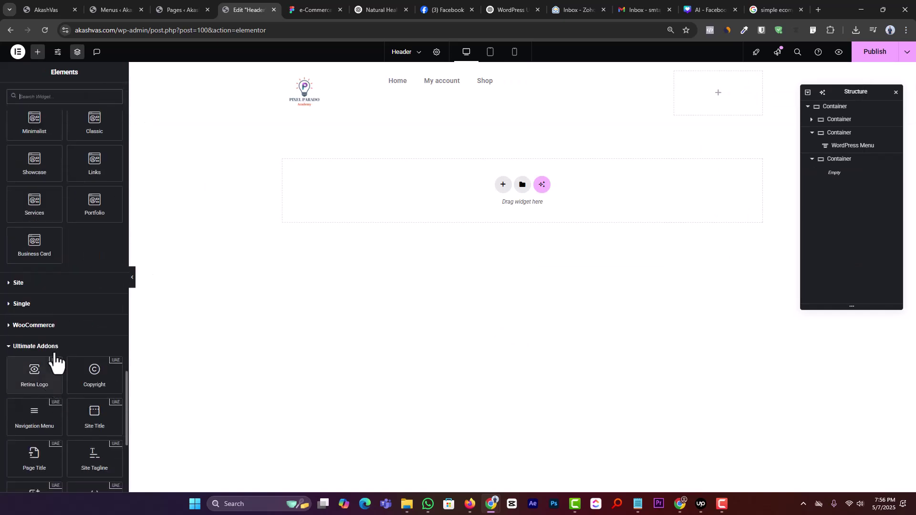
click(33, 334)
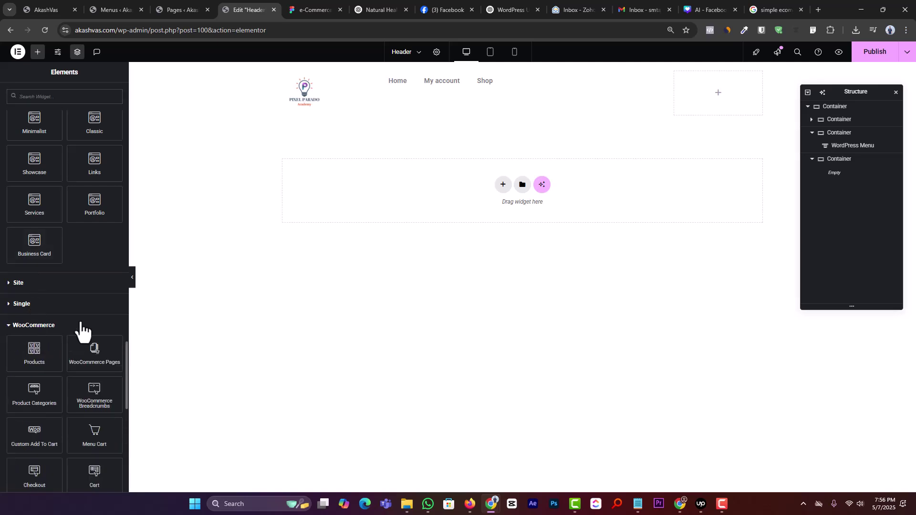
scroll(81, 329, down, 2)
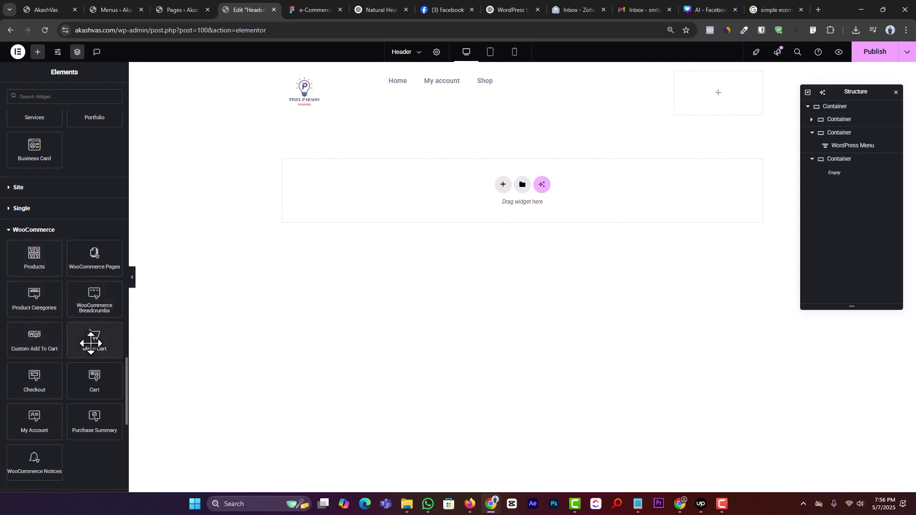
scroll(91, 343, down, 1)
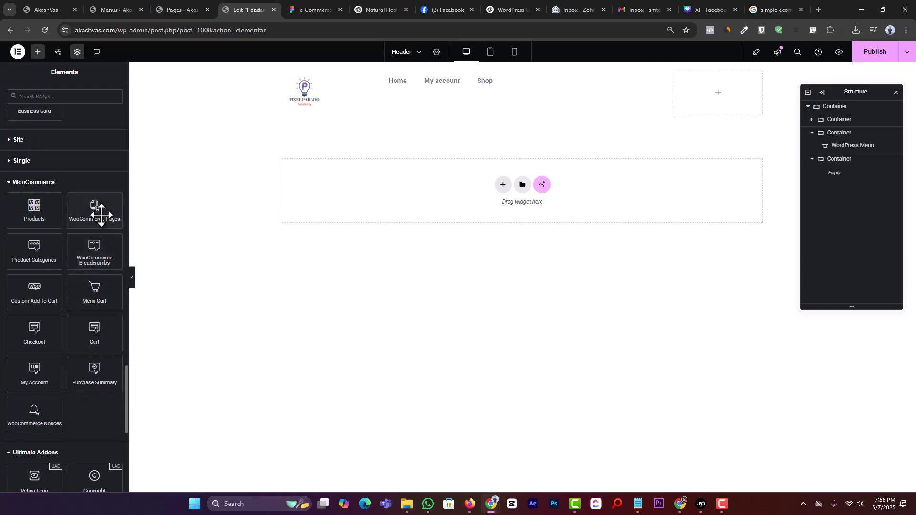
drag(90, 292, 732, 96)
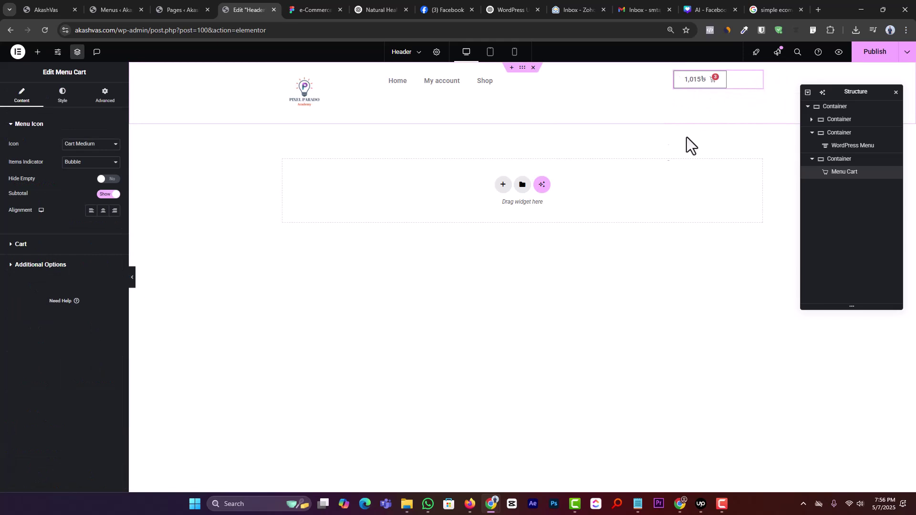
click(674, 72)
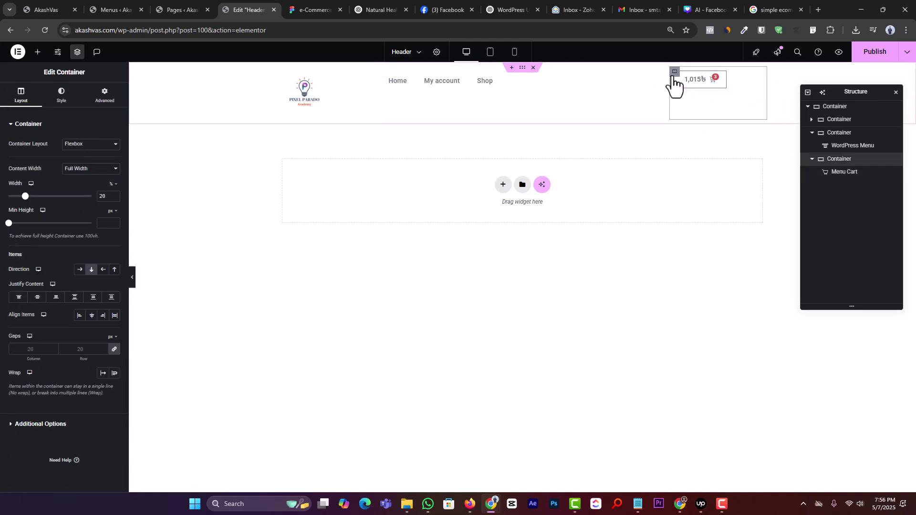
click(80, 273)
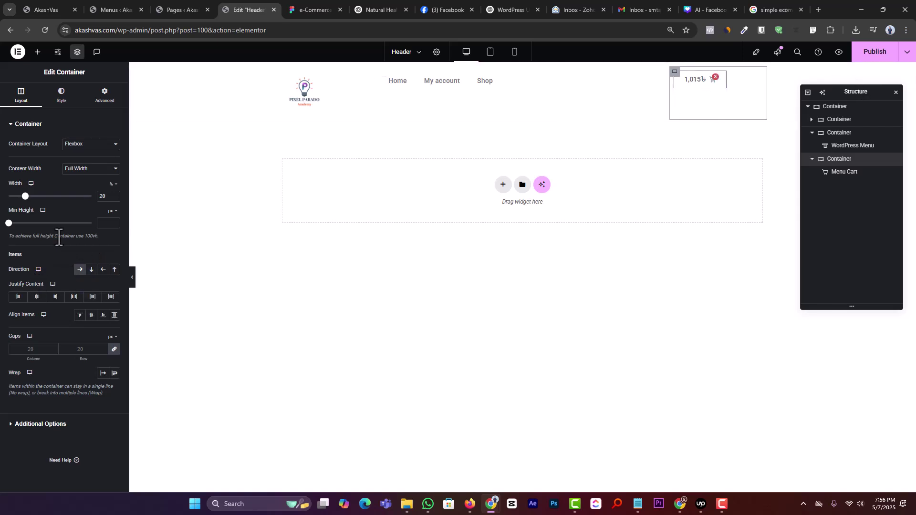
Try a My Account widget in the header column beside the Menu Cart, testing its order before and after the cart.
click(37, 52)
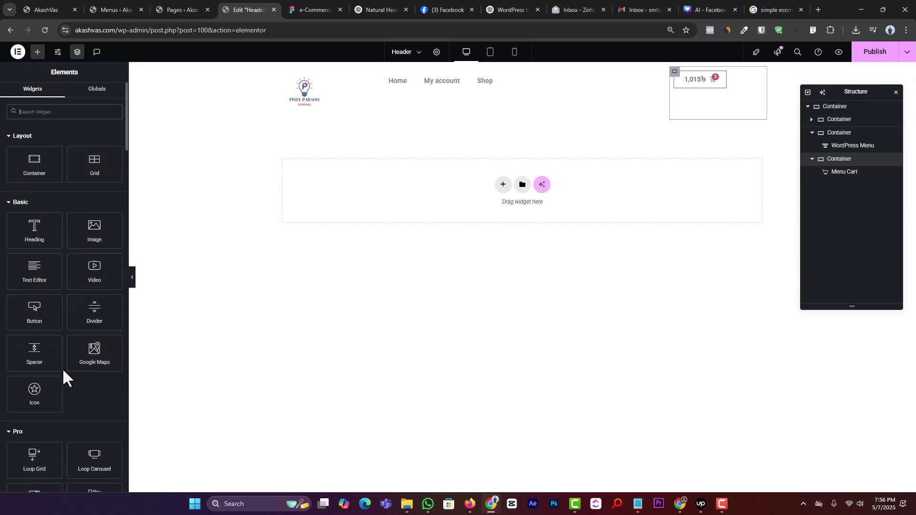
scroll(62, 380, down, 15)
scroll(61, 380, down, 20)
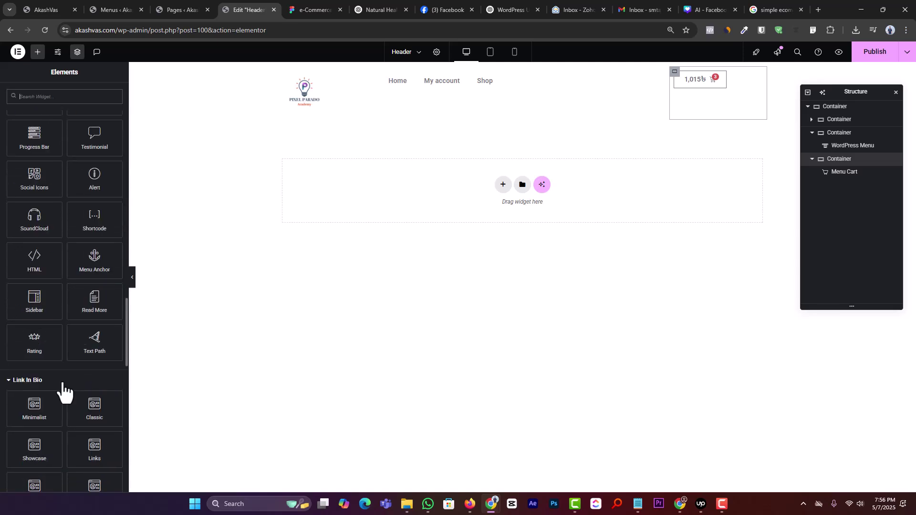
scroll(82, 389, down, 3)
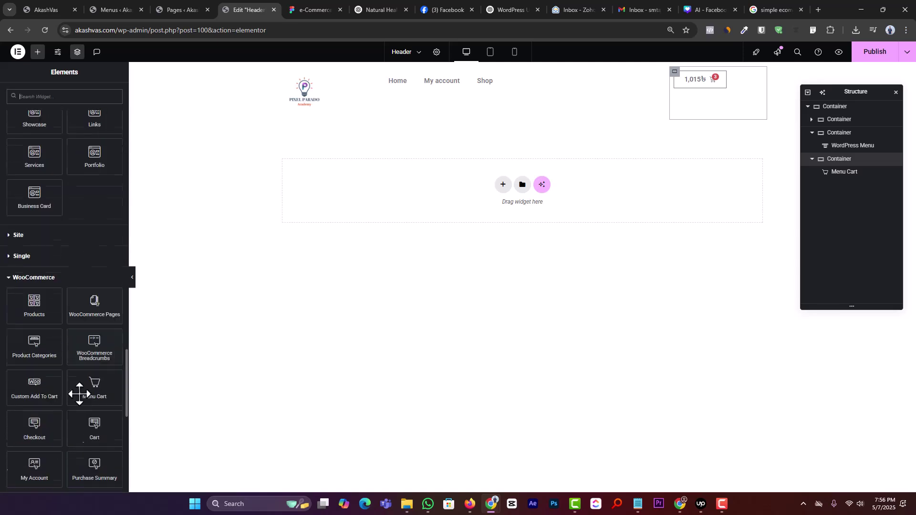
scroll(38, 470, down, 1)
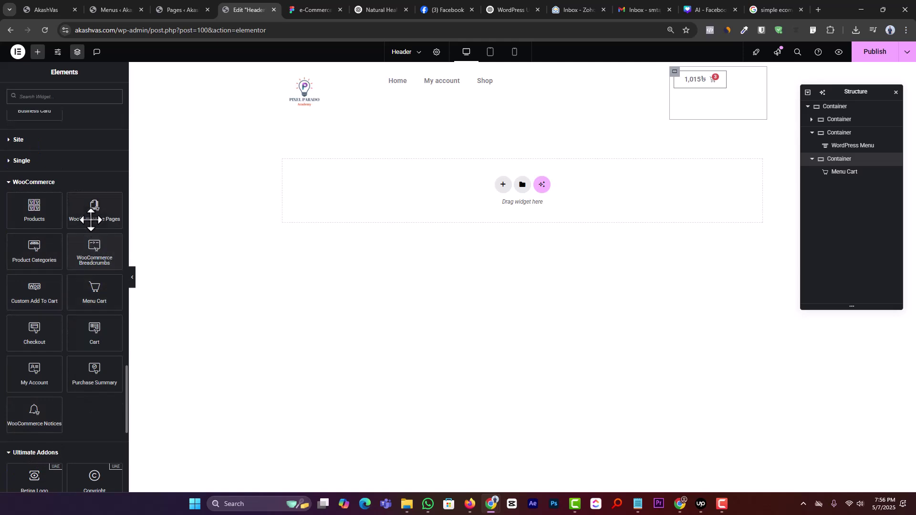
drag(45, 364, 731, 87)
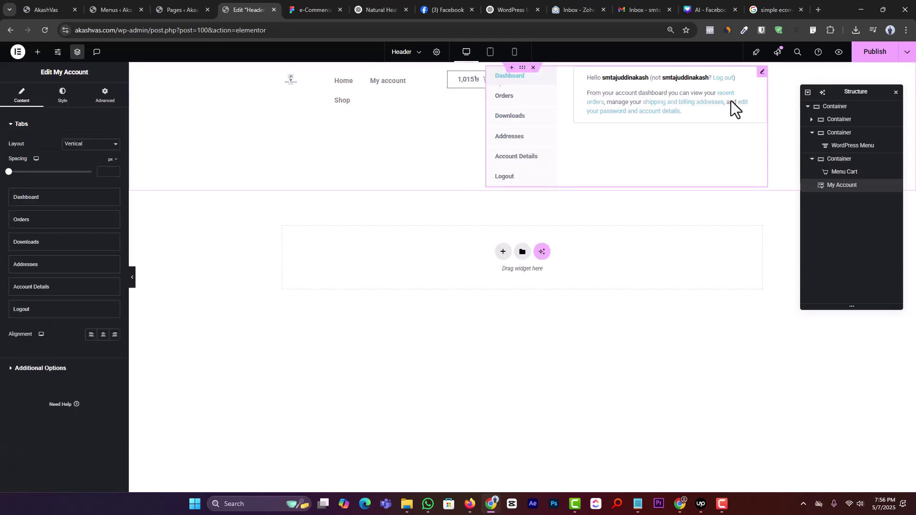
mouse_move(837, 187)
mouse_down()
mouse_move(846, 167)
mouse_move(841, 176)
mouse_up()
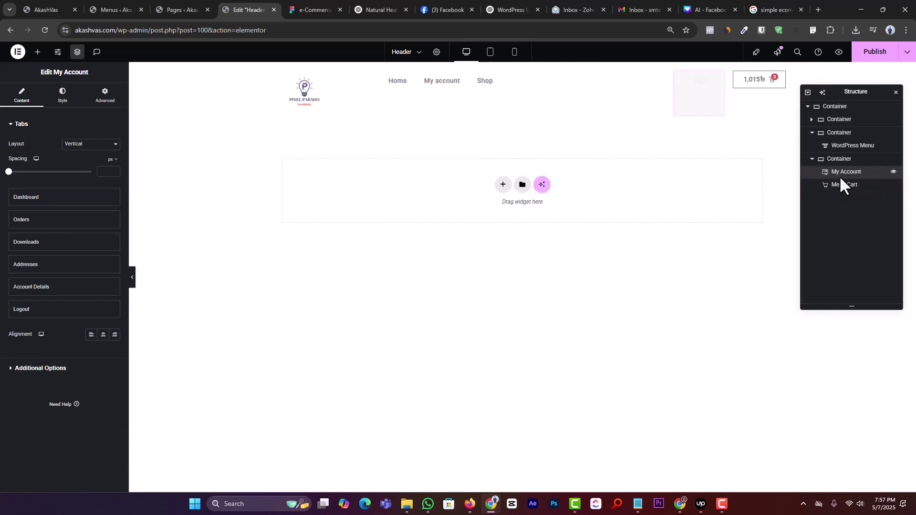
mouse_move(841, 180)
mouse_down()
mouse_move(841, 196)
mouse_move(849, 180)
mouse_move(841, 195)
mouse_move(842, 183)
mouse_up()
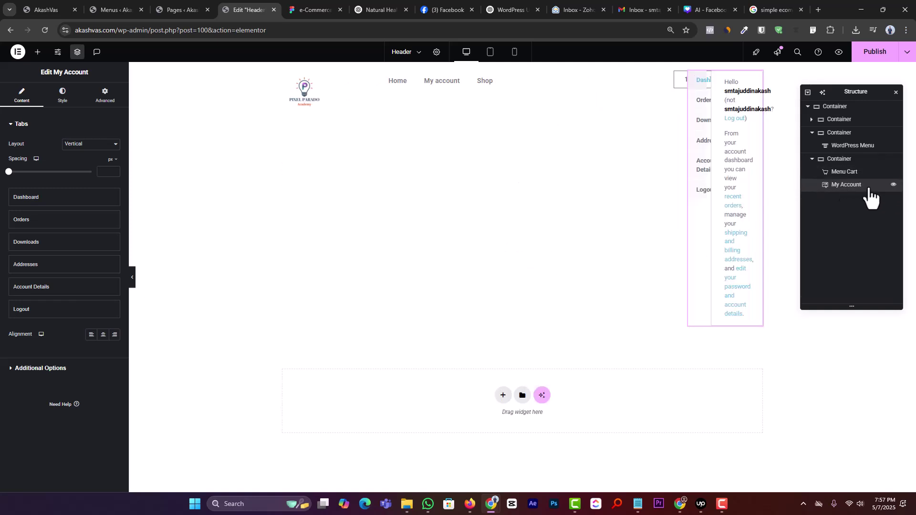
Try the Horizontal tab layout on the My Account widget, check its tab and additional options, and delete the widget.
click(36, 288)
click(35, 288)
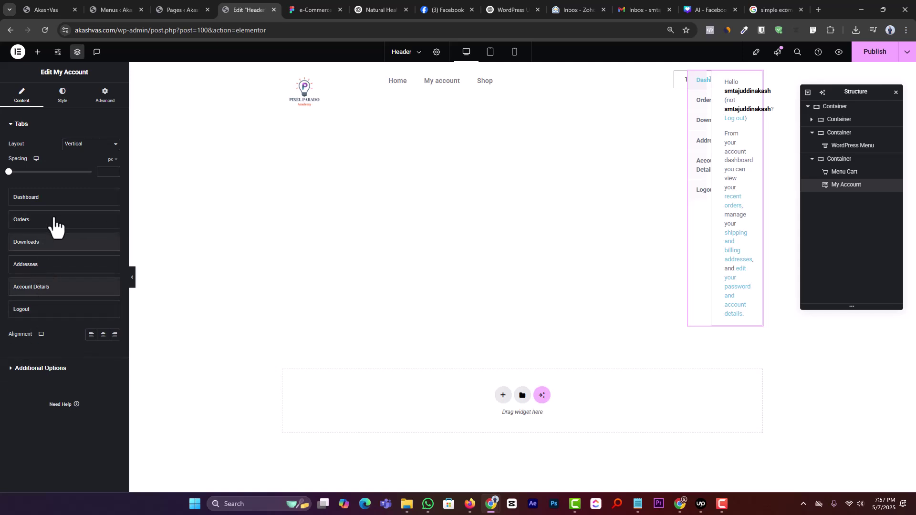
click(36, 198)
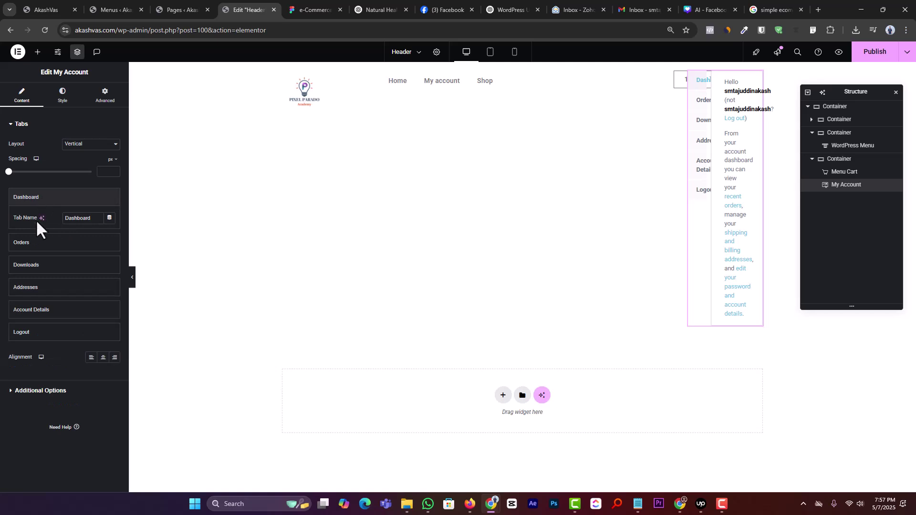
click(31, 244)
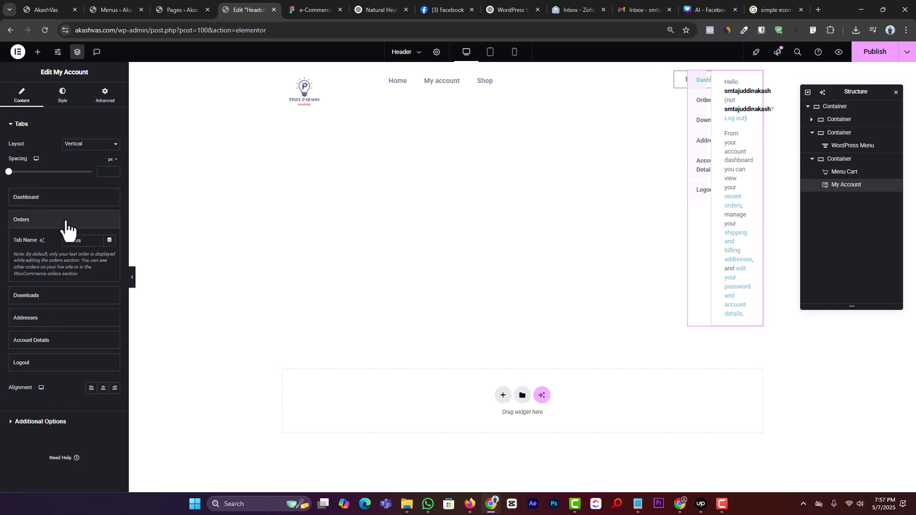
click(80, 148)
click(82, 165)
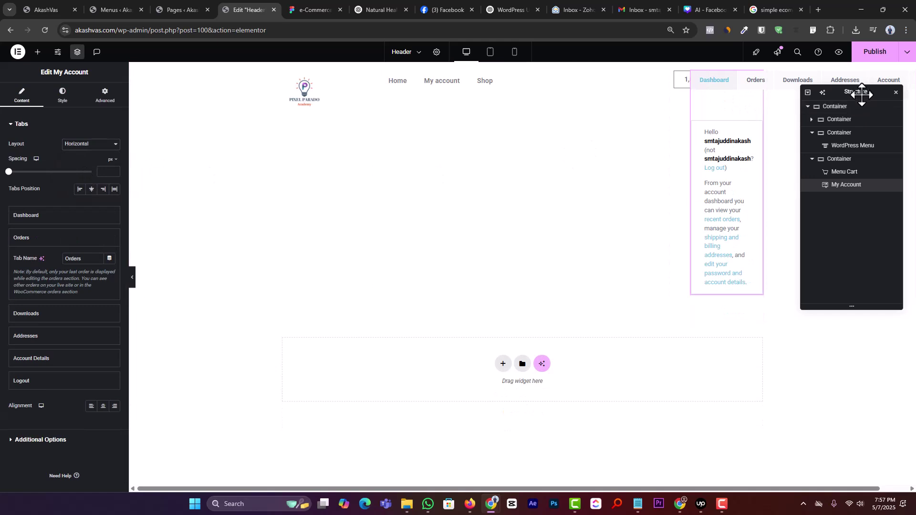
drag(863, 93, 795, 238)
scroll(37, 317, down, 1)
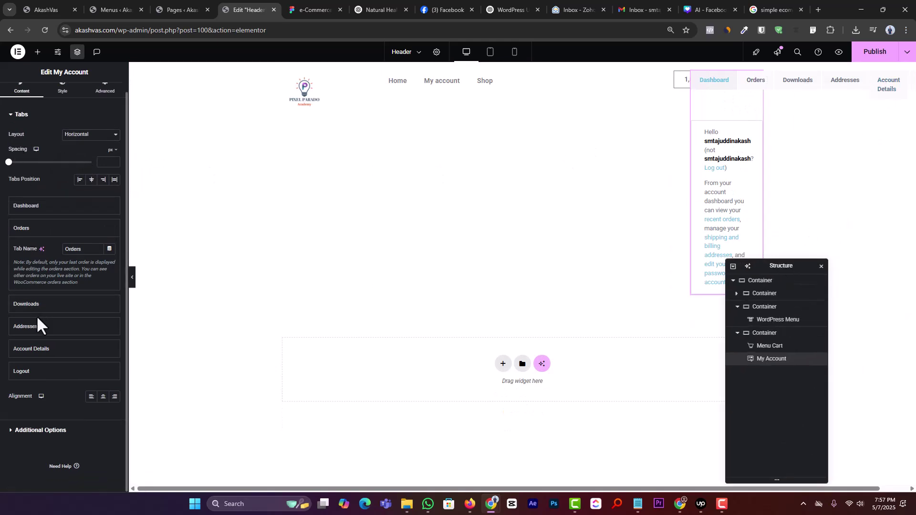
click(48, 430)
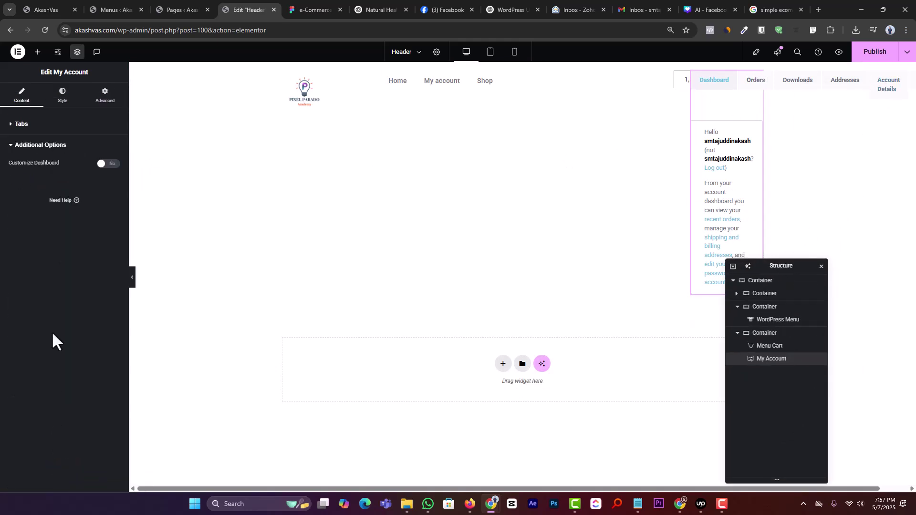
right_click(772, 362)
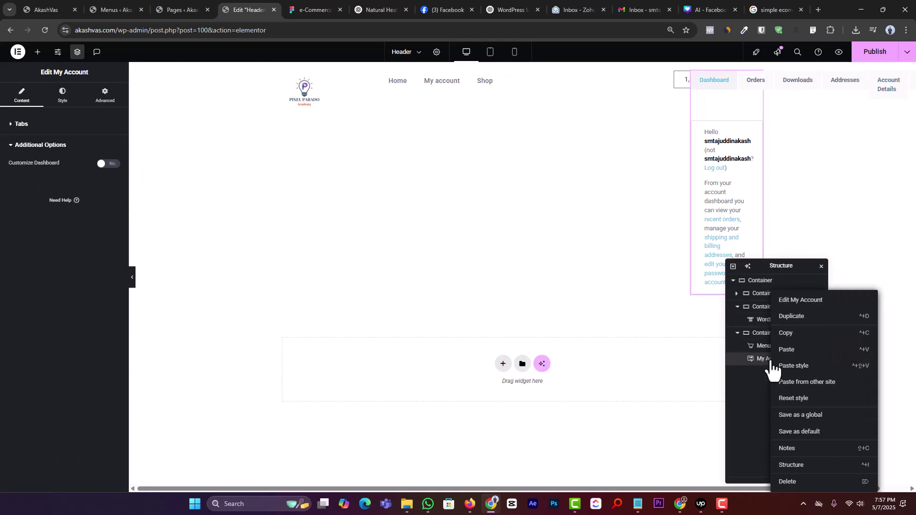
click(787, 482)
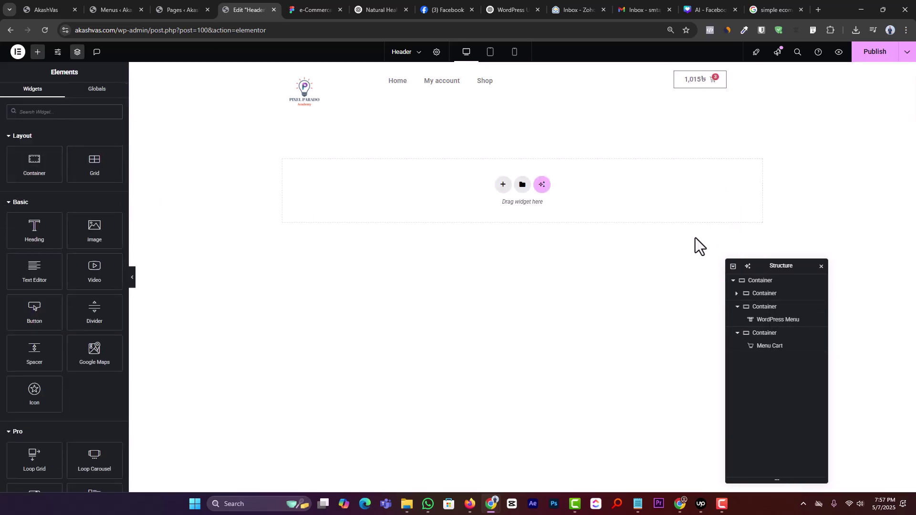
Search the widget library for "my" and "menu" to look for an account or menu widget suited to the cart column.
drag(773, 264, 774, 151)
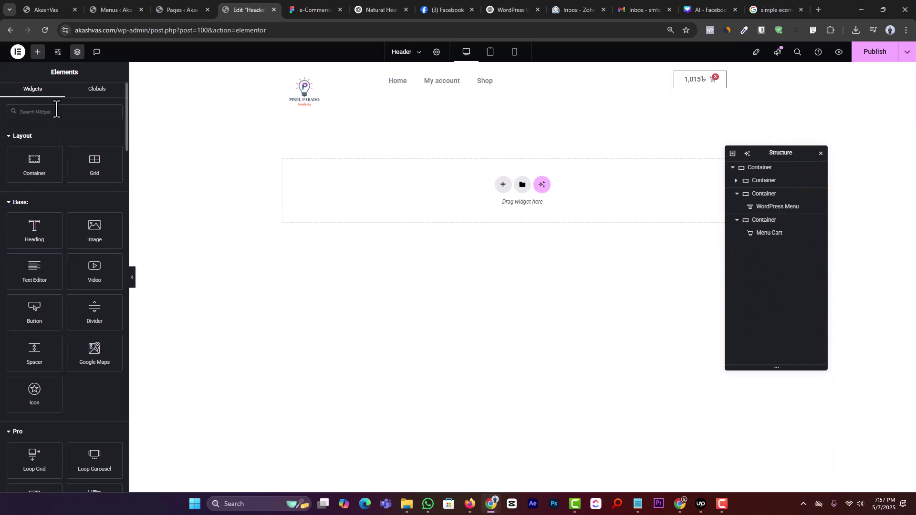
text(my)
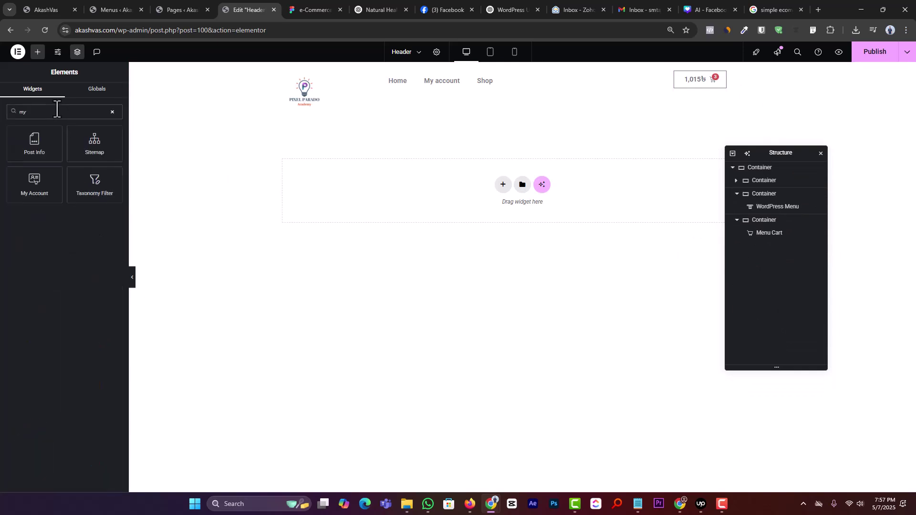
drag(33, 188, 327, 95)
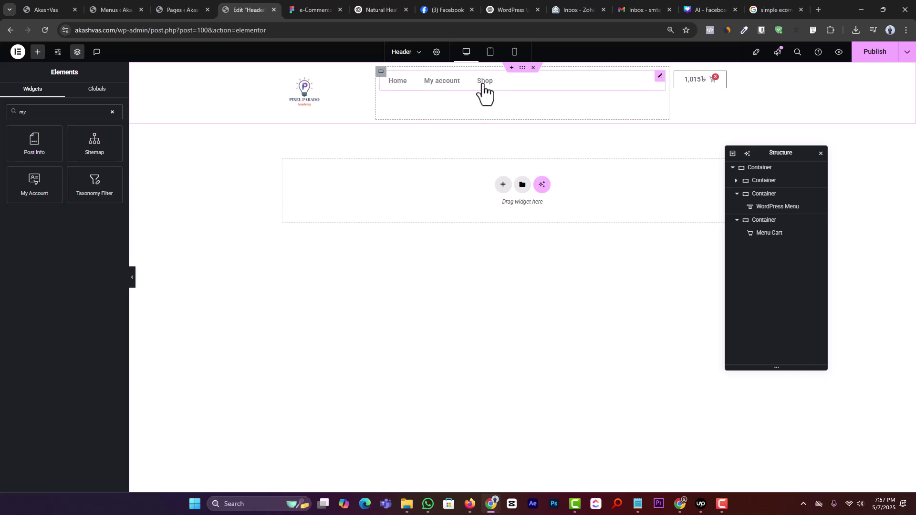
double_click(87, 113)
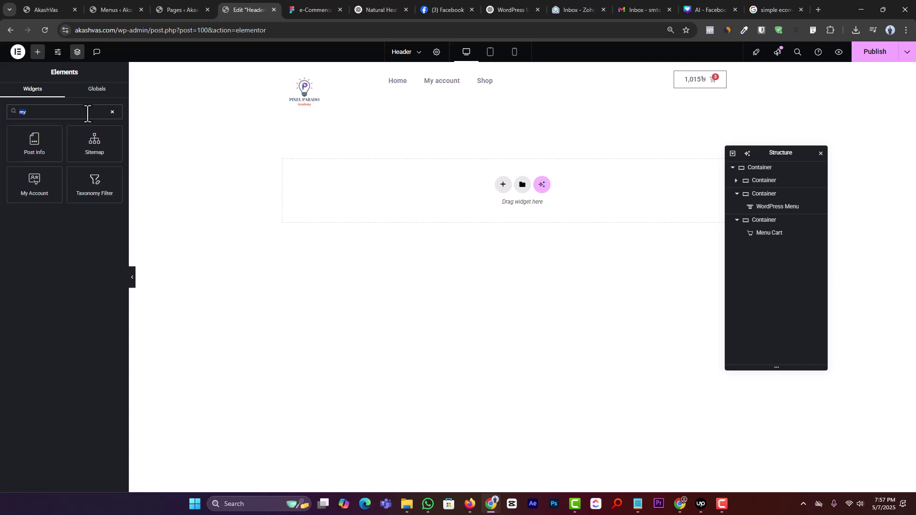
key(BackSpace)
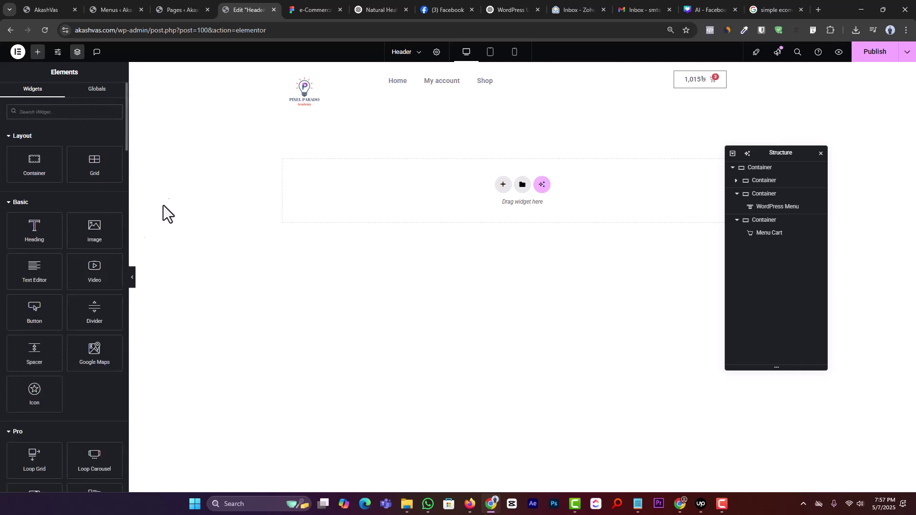
scroll(77, 300, down, 7)
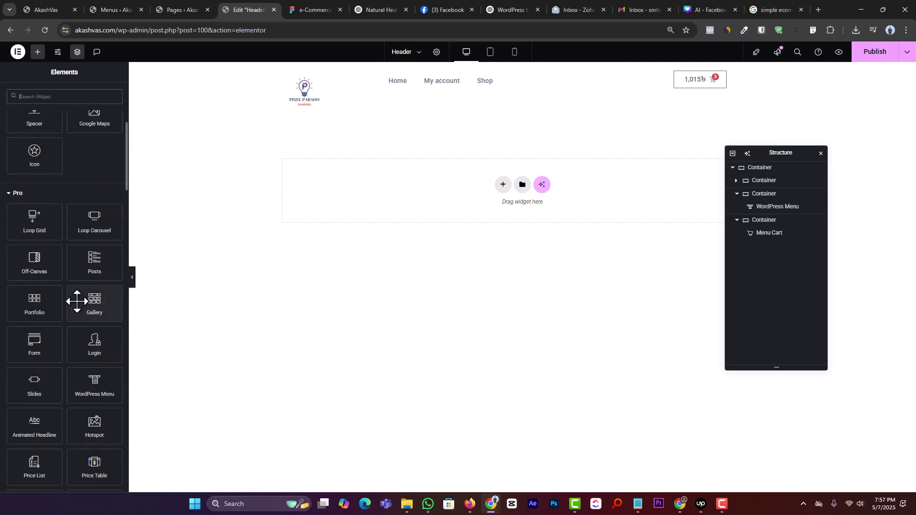
click(717, 89)
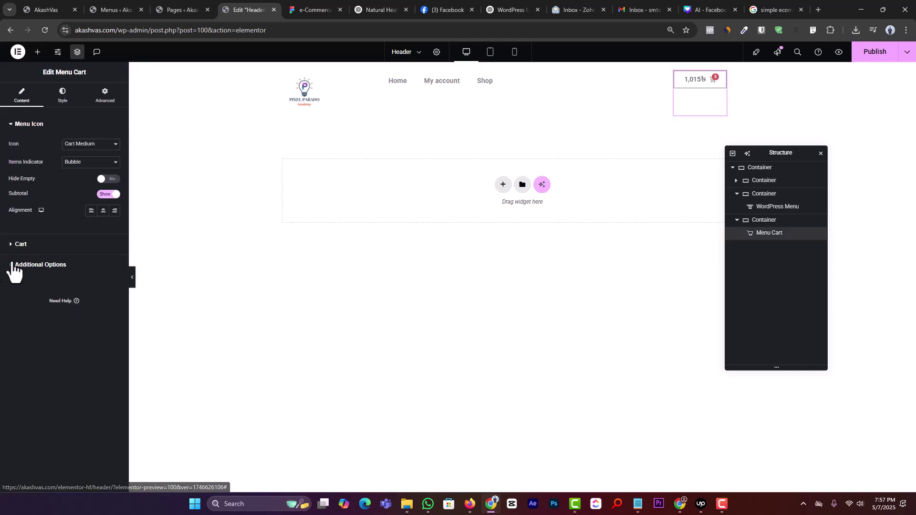
click(38, 53)
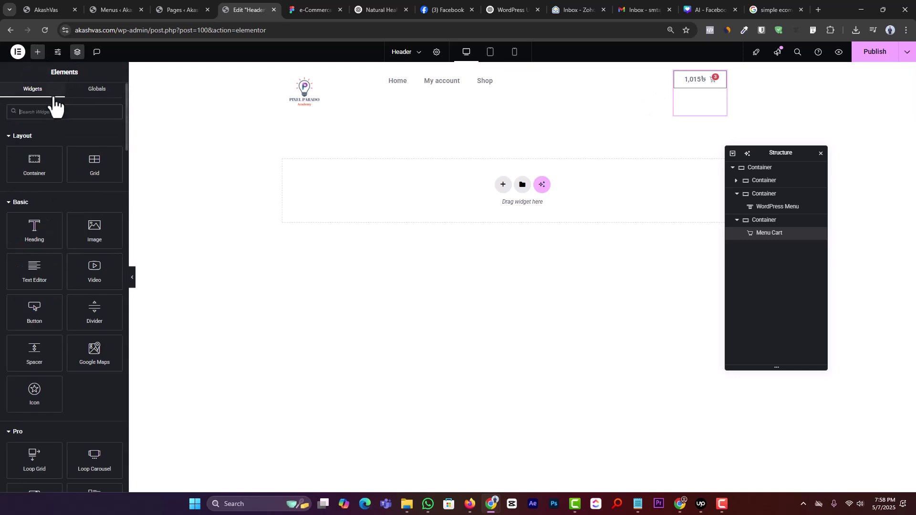
click(50, 107)
text(menu)
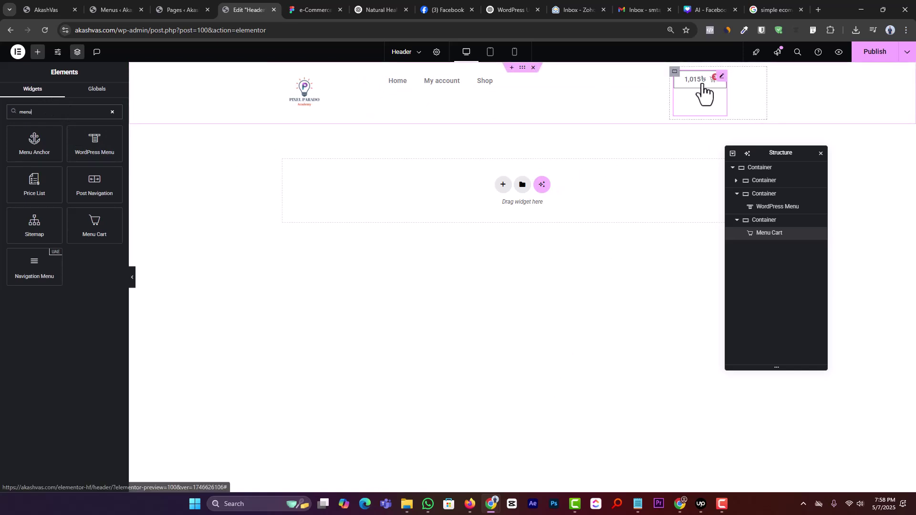
Clear the row direction on the 20% header column that holds the Menu Cart.
click(674, 73)
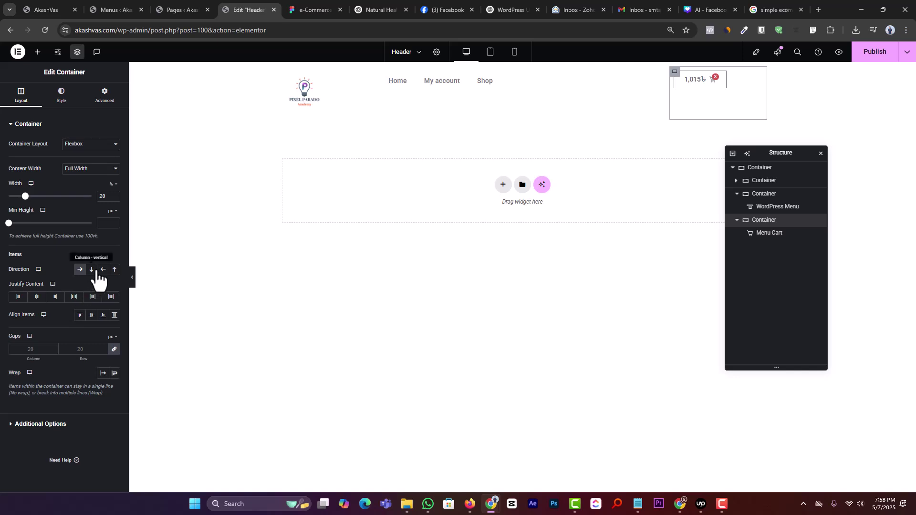
click(796, 235)
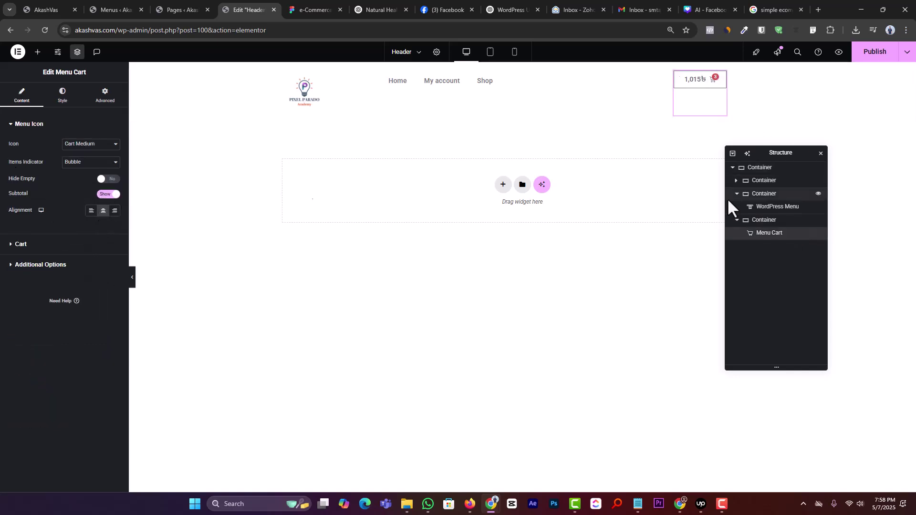
click(763, 220)
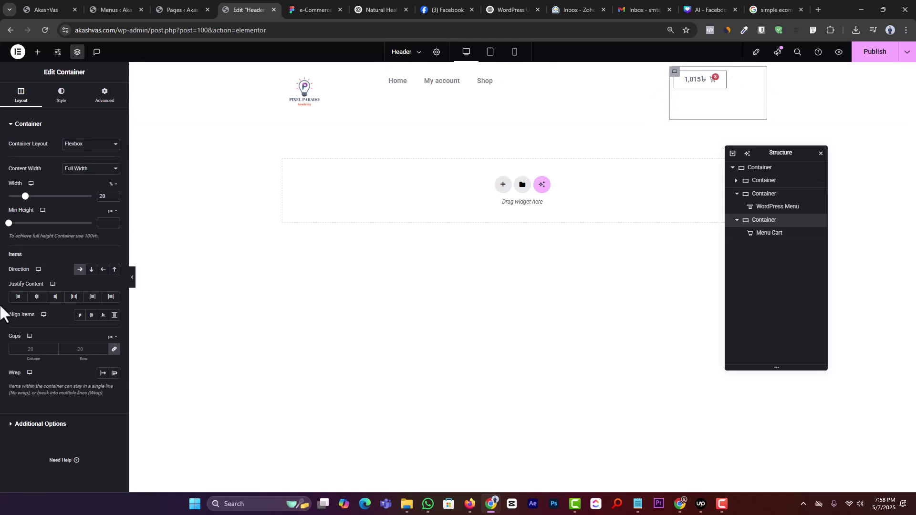
click(79, 271)
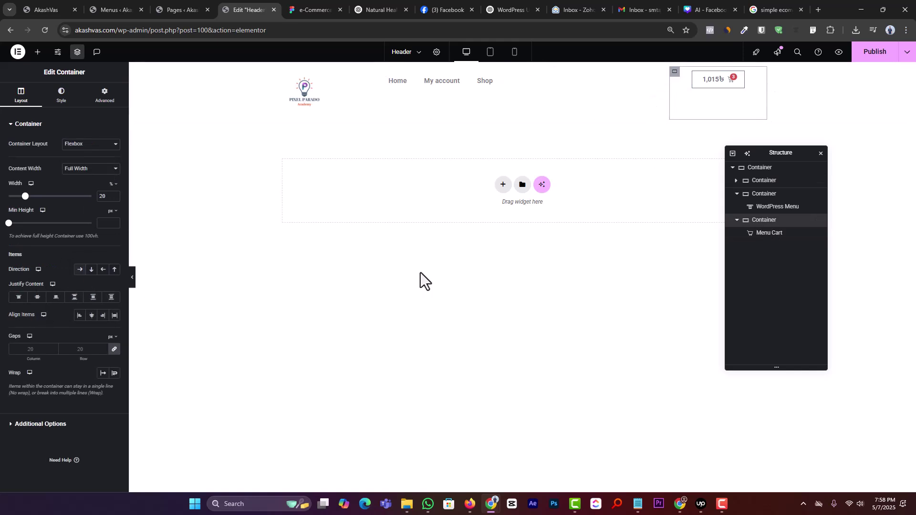
Preview the Menu Cart's side cart, move the Structure window away from the cart area, and close the preview.
click(724, 88)
drag(779, 153, 486, 134)
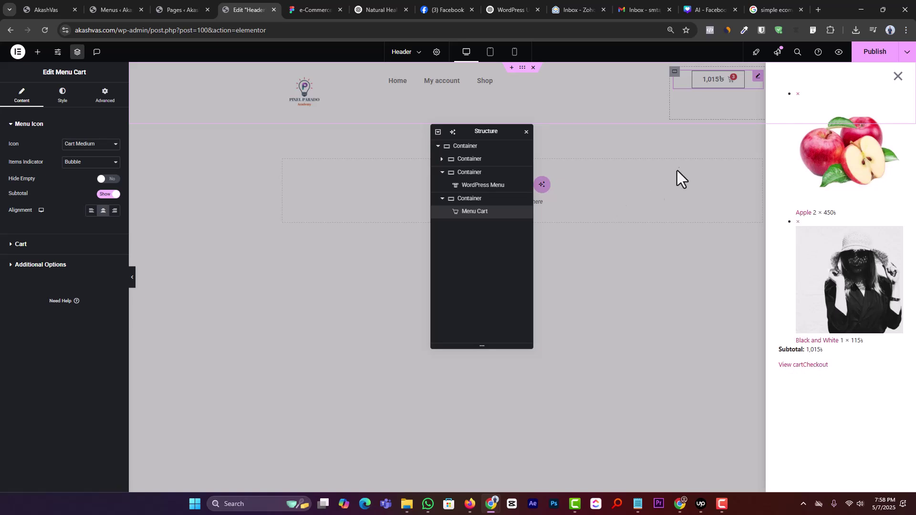
click(898, 77)
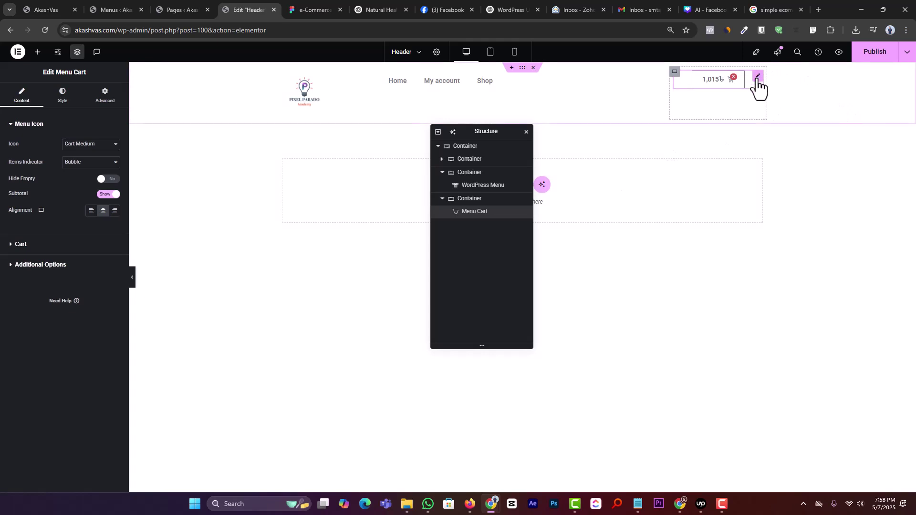
Try the Mini Cart type on the Menu Cart, preview it, and return to Side Cart with another preview.
click(34, 245)
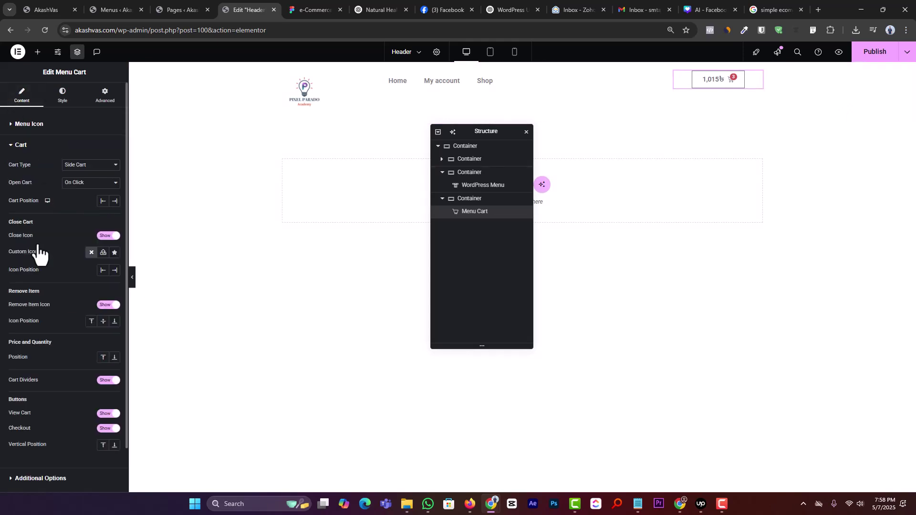
click(84, 165)
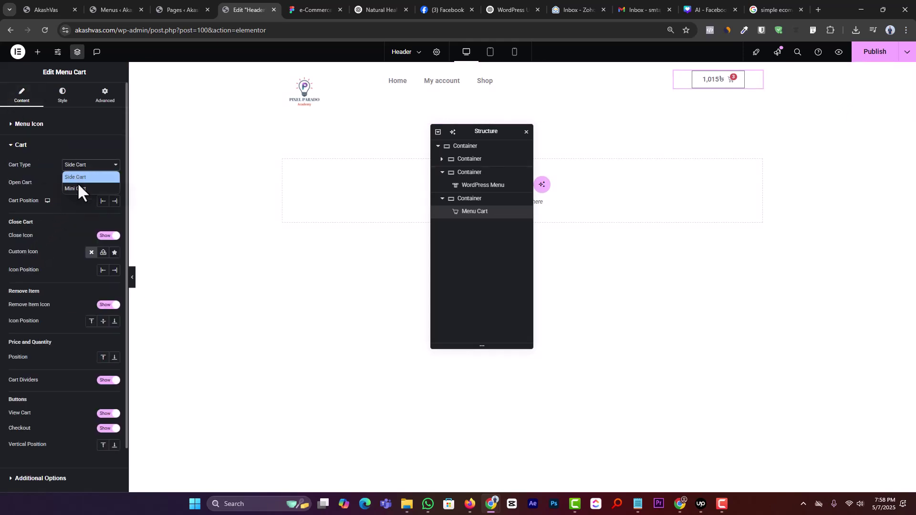
click(78, 188)
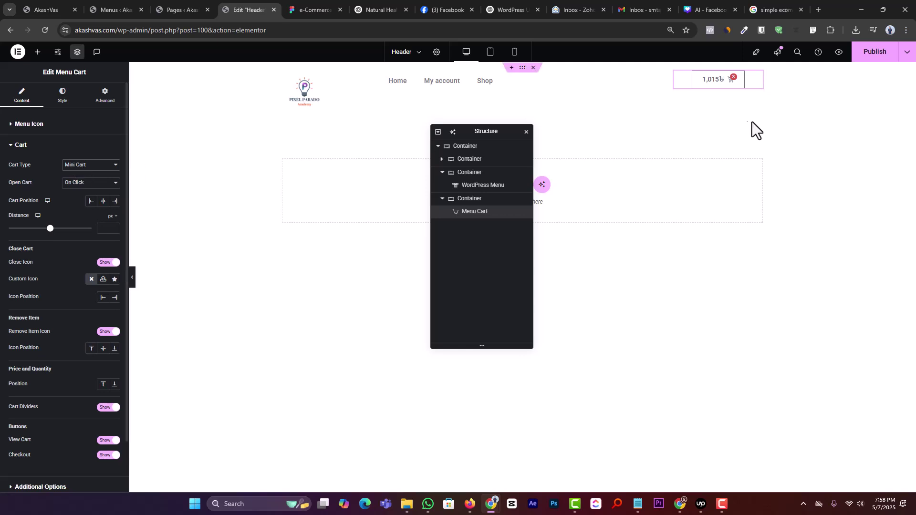
click(721, 80)
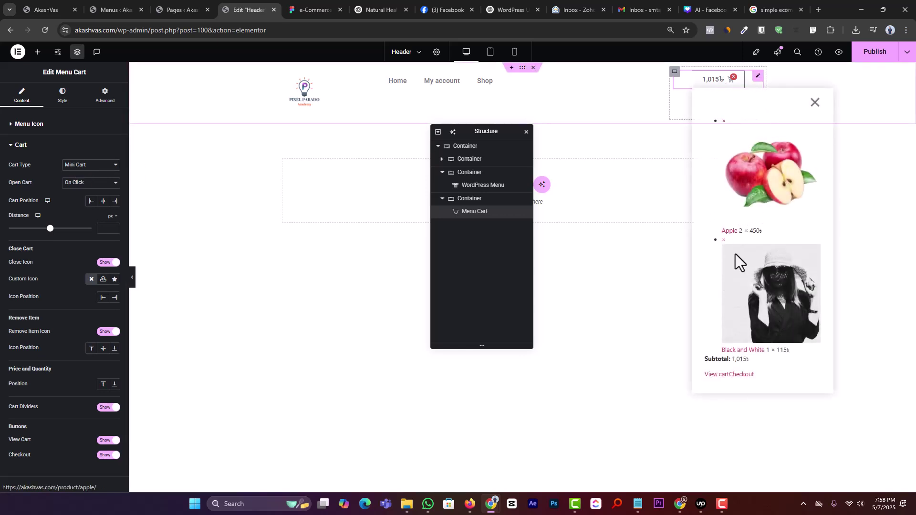
click(704, 86)
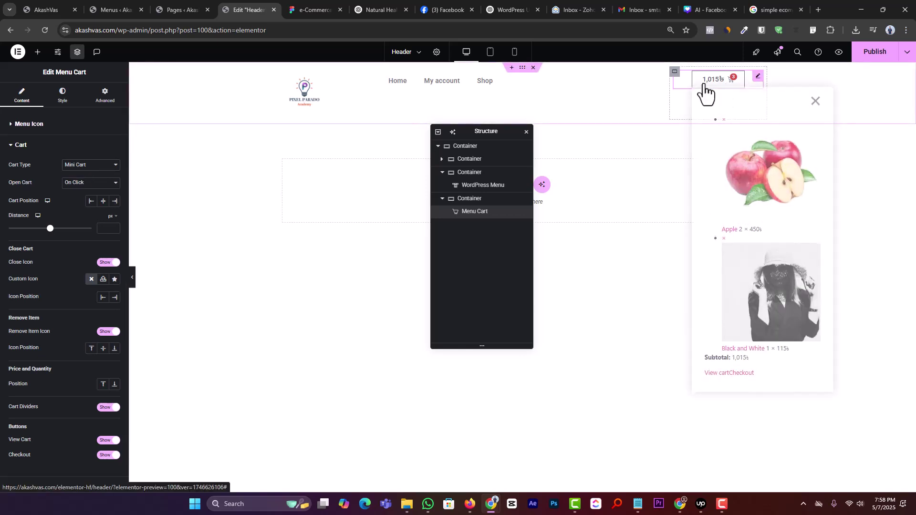
click(90, 165)
click(90, 178)
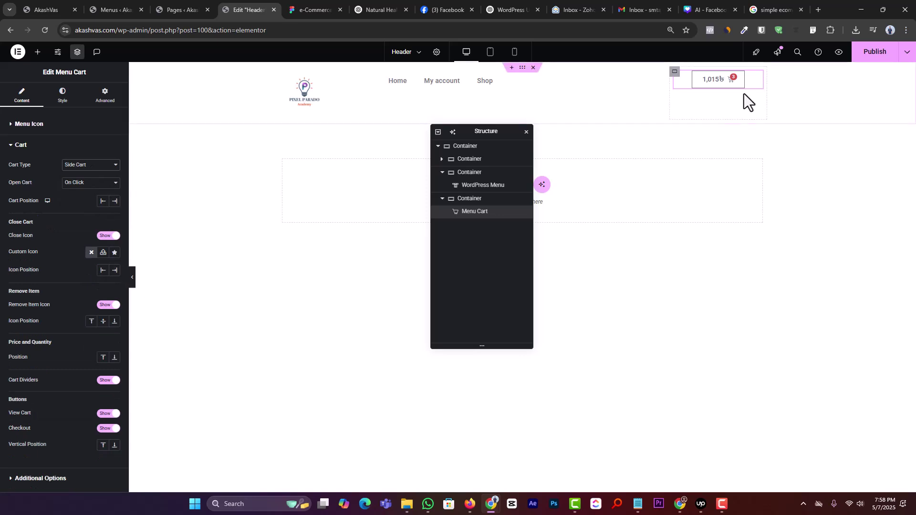
click(726, 84)
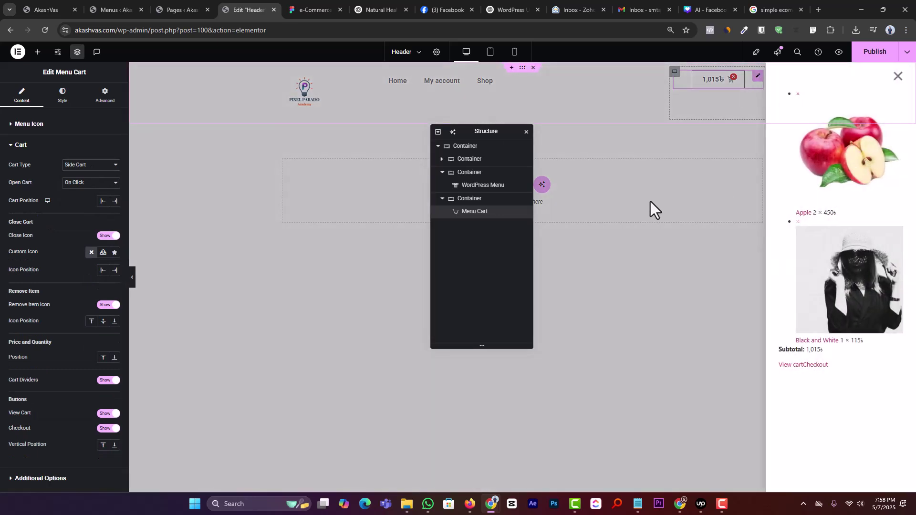
click(650, 202)
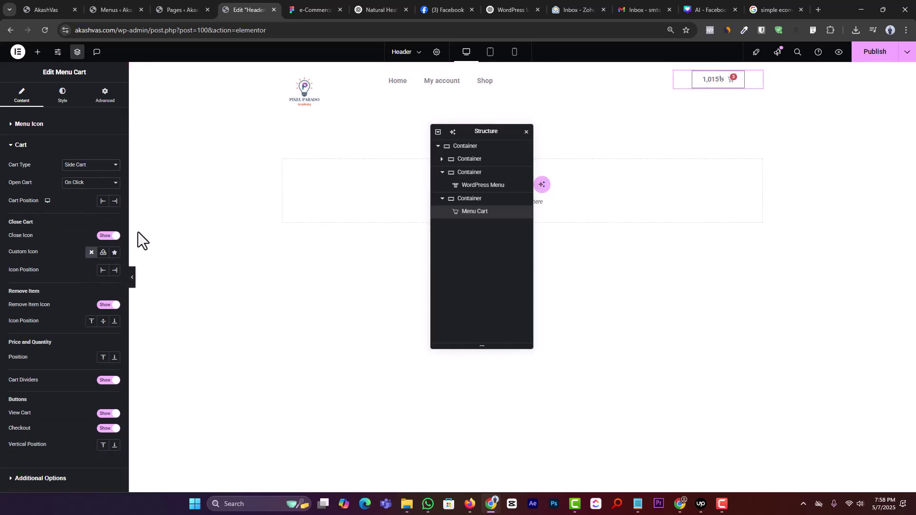
Preview the side cart opening from the left, and set its Cart Position to the right.
click(102, 202)
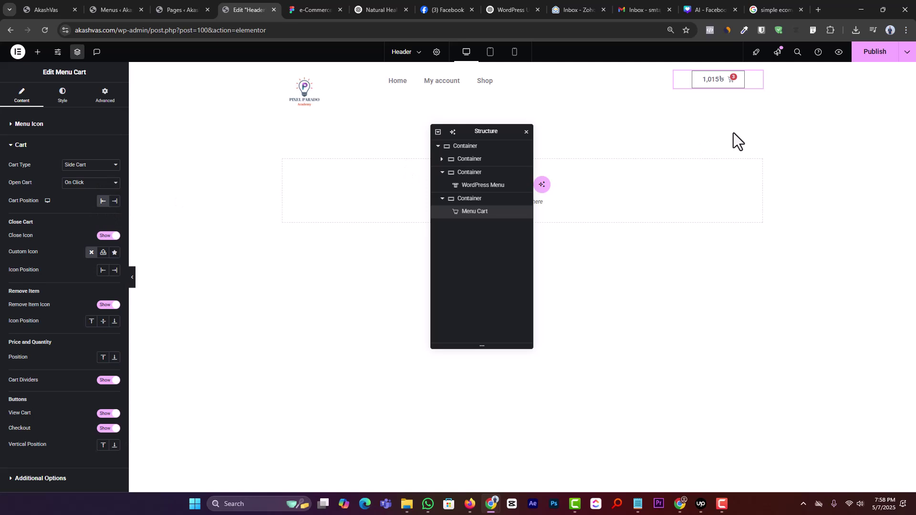
click(711, 84)
click(314, 206)
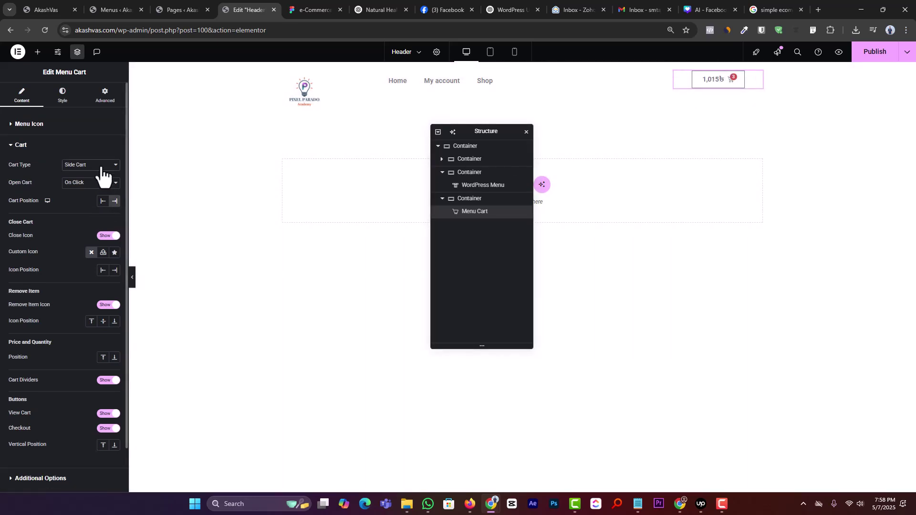
Keep Side Cart as the cart type and review the remaining cart settings and additional options.
click(102, 166)
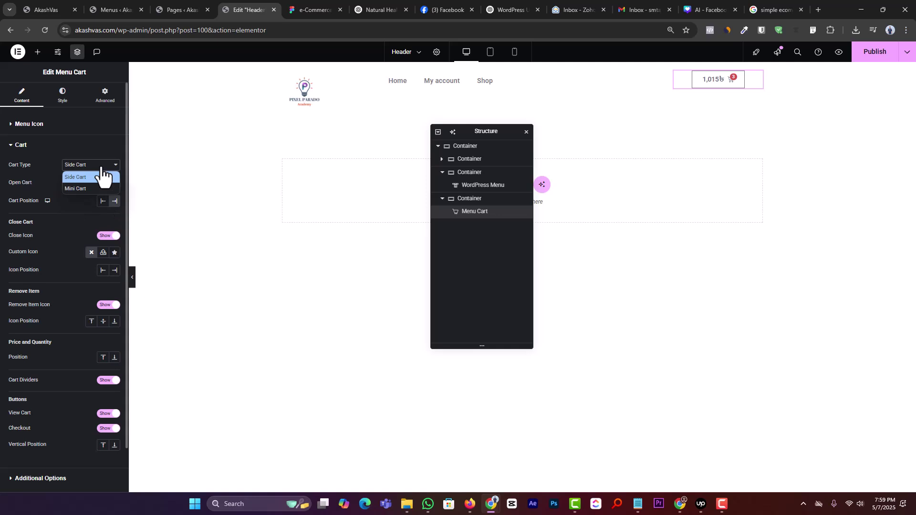
click(101, 176)
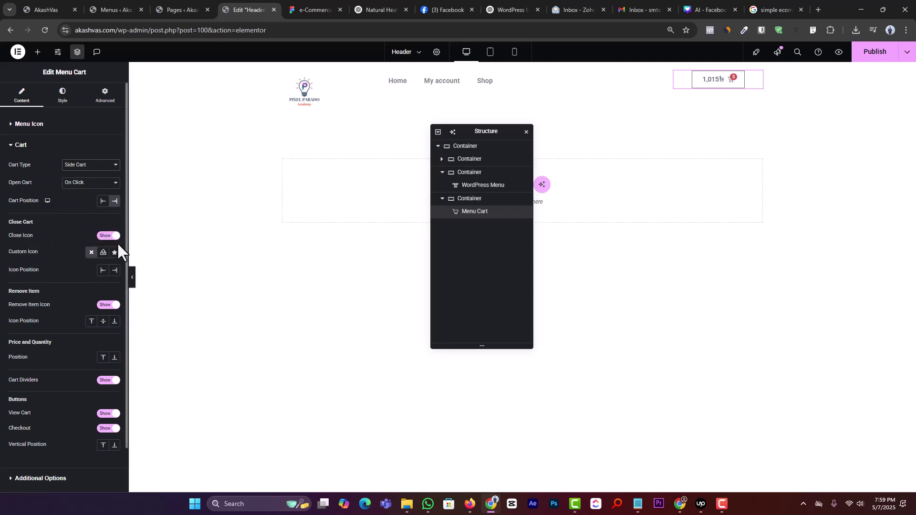
scroll(28, 262, down, 1)
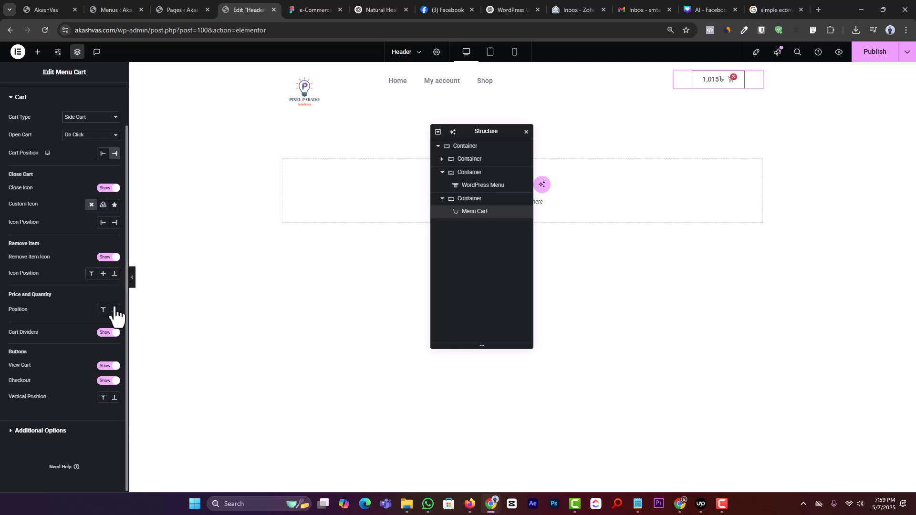
click(42, 431)
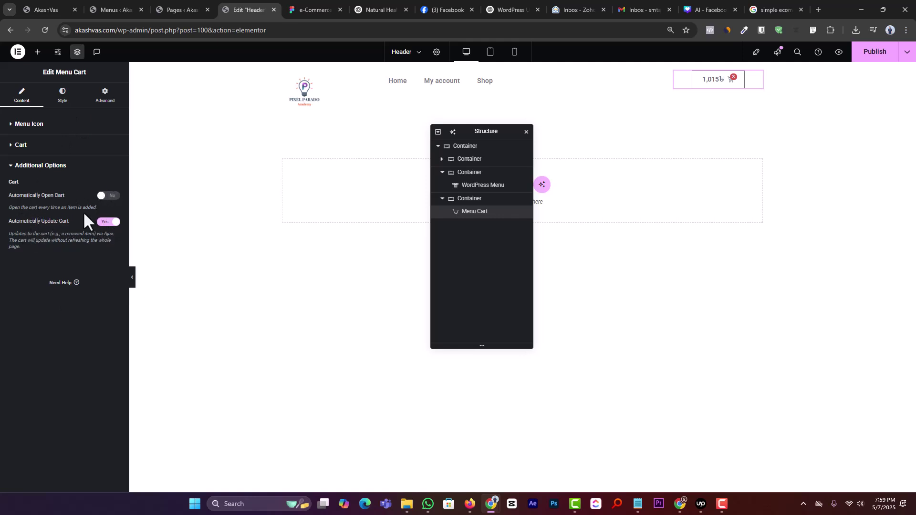
Set the Menu Cart's normal text color to #000000 in its Menu Icon style, with the side cart preview open.
click(62, 96)
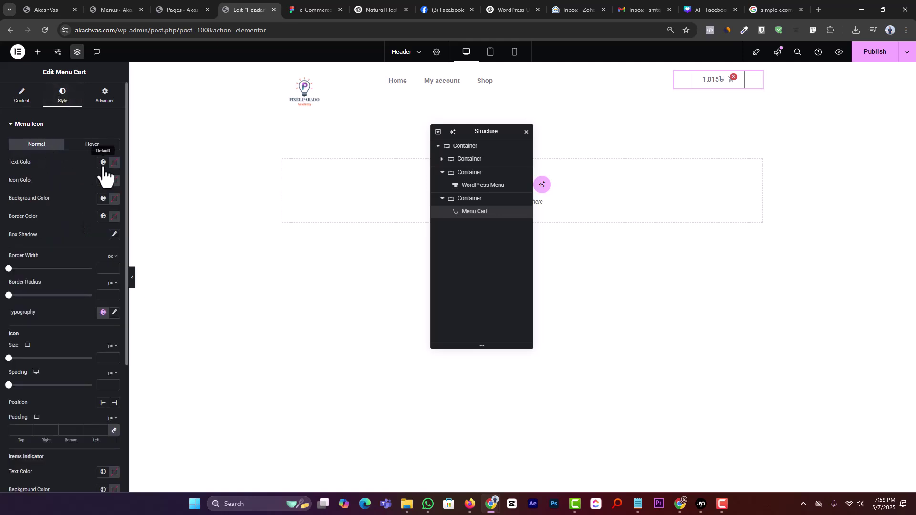
click(723, 82)
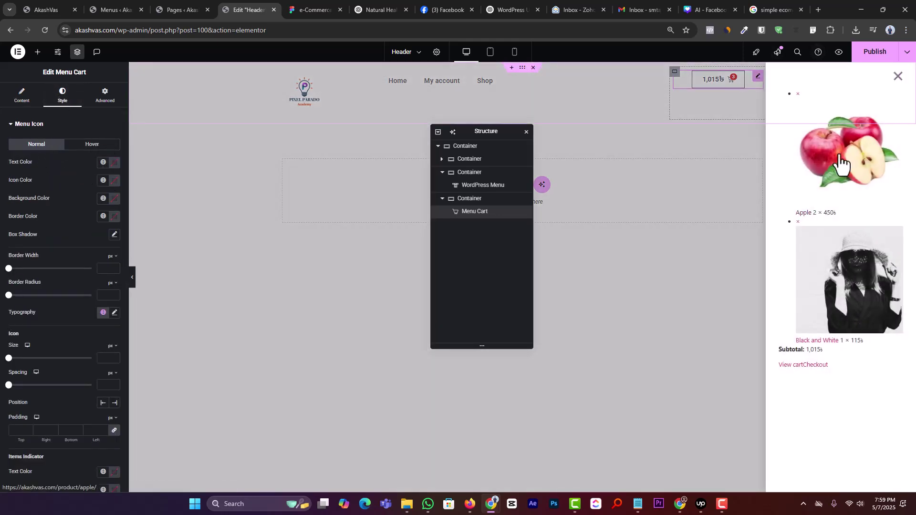
click(115, 162)
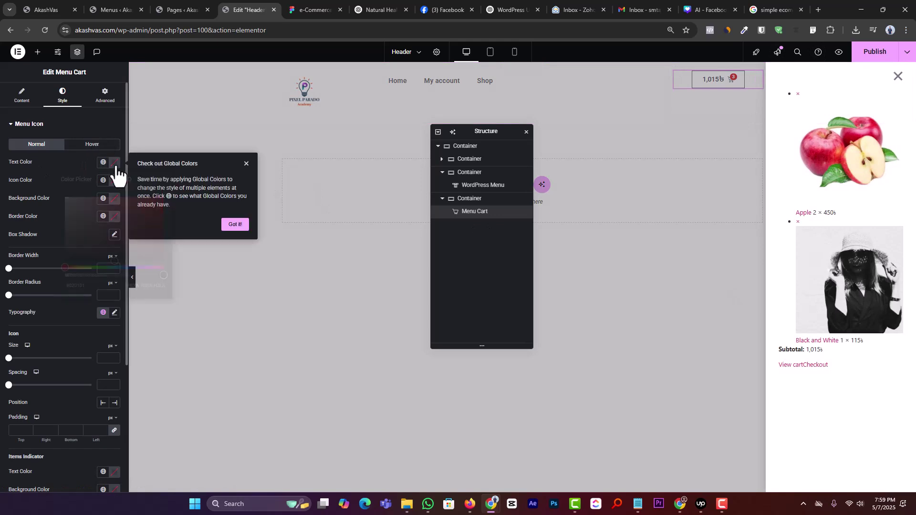
click(163, 275)
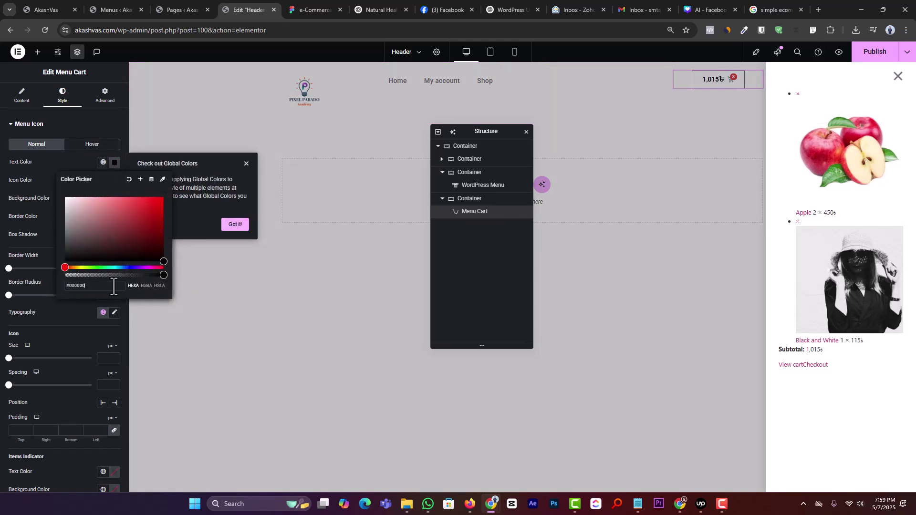
click(3, 228)
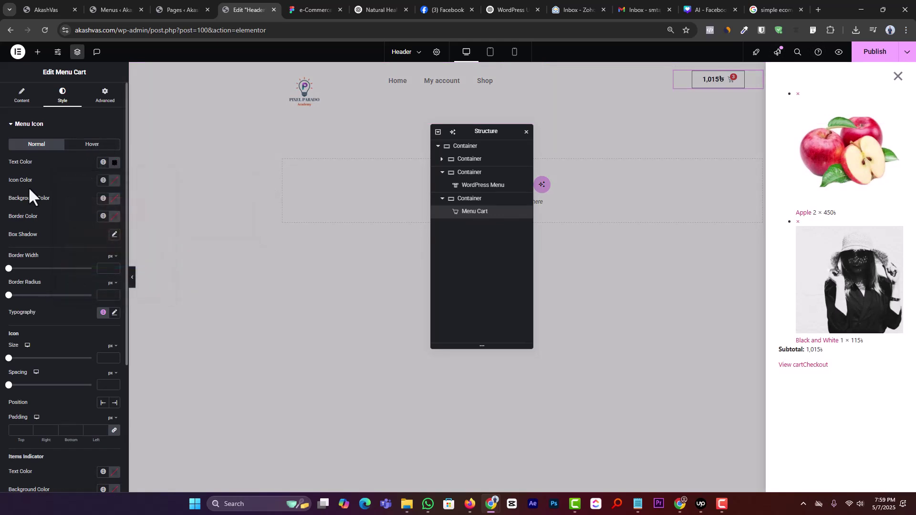
Set the Menu Cart's normal icon color to black and look through the remaining Menu Icon style settings.
click(114, 180)
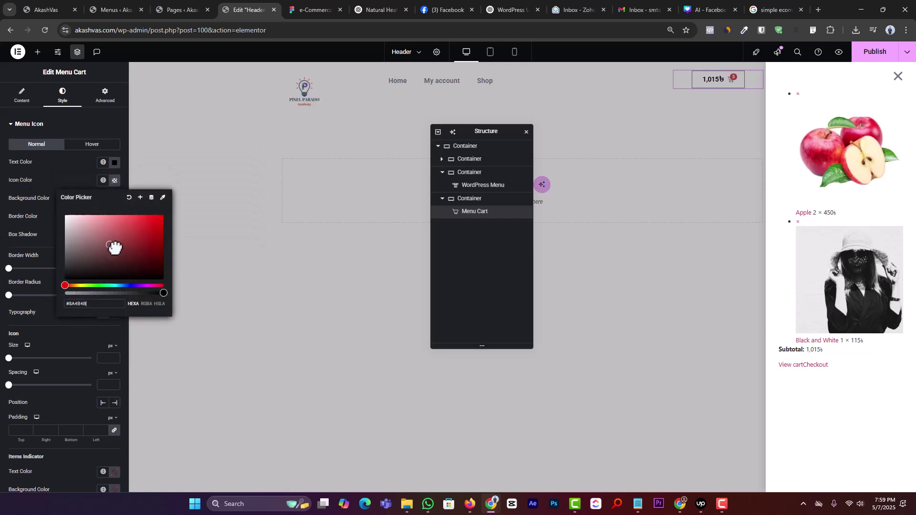
click(164, 279)
click(161, 278)
scroll(18, 277, down, 4)
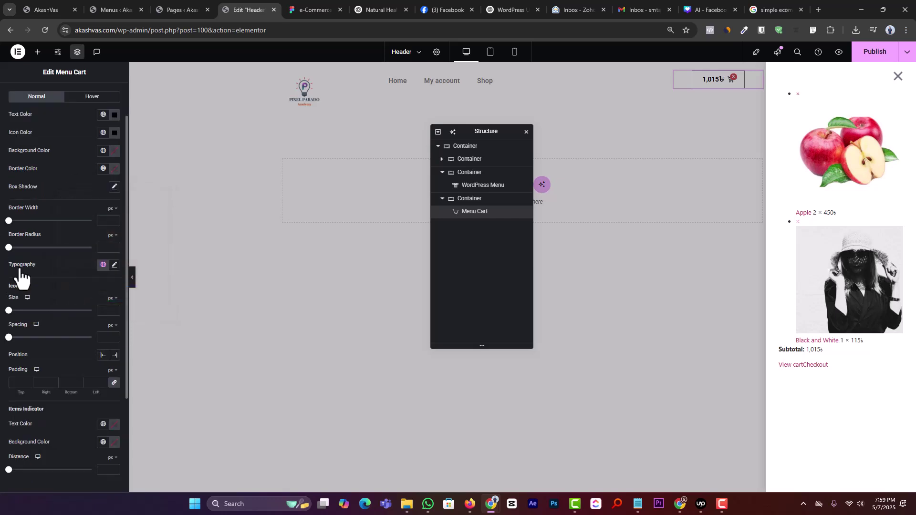
scroll(49, 307, up, 4)
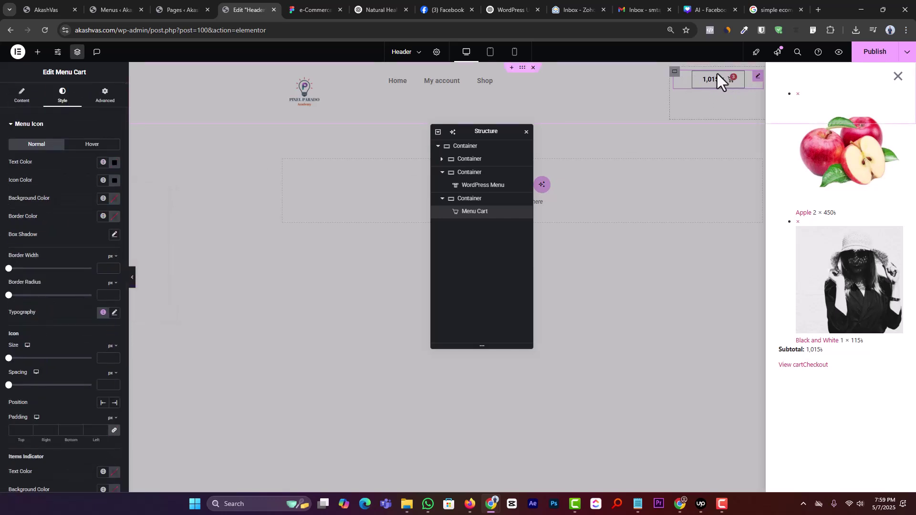
scroll(24, 368, down, 2)
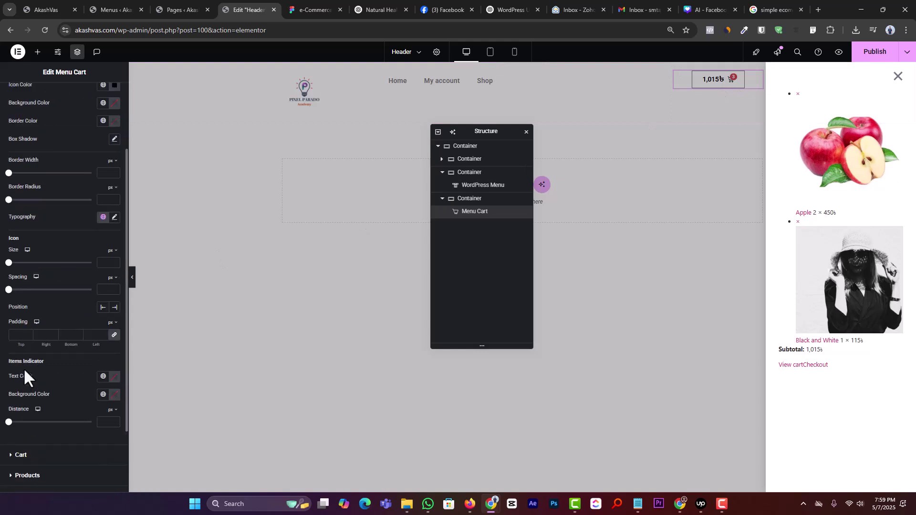
scroll(41, 302, up, 2)
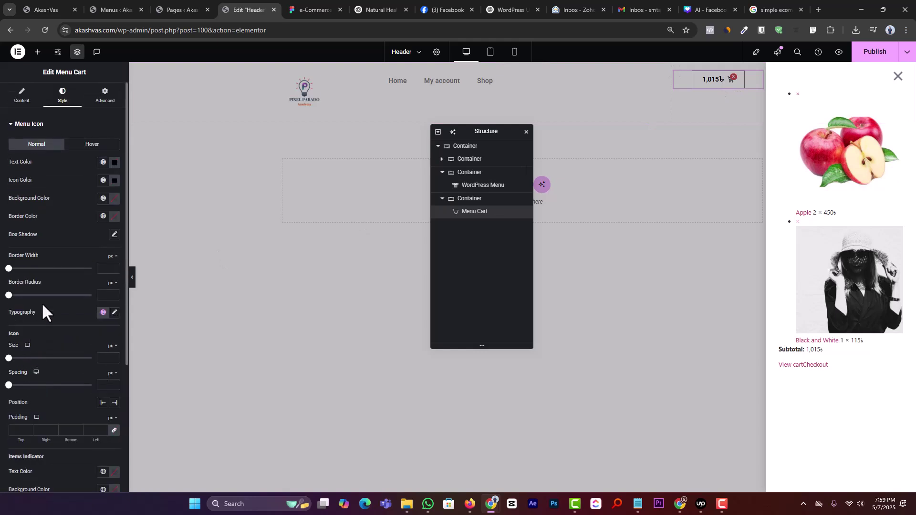
Try a black background for the side cart, and set its background color to #FFFFFF in the Cart style.
click(25, 126)
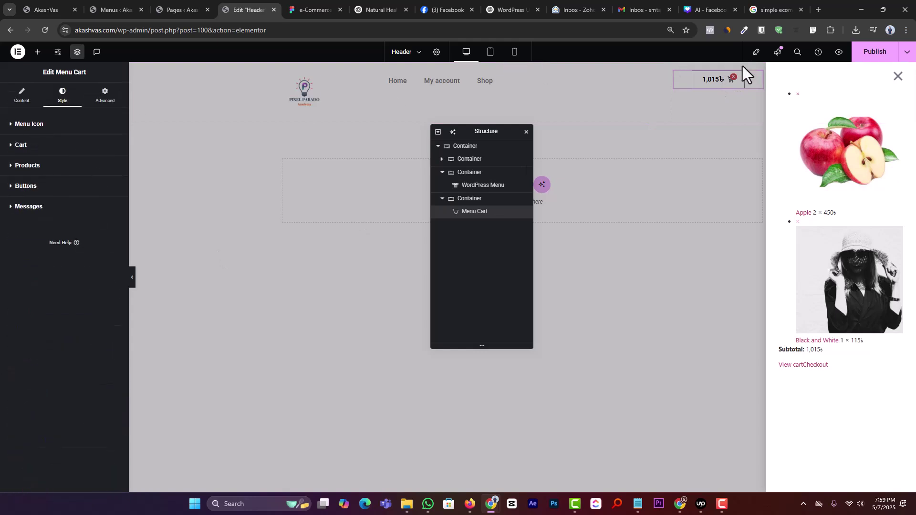
click(42, 146)
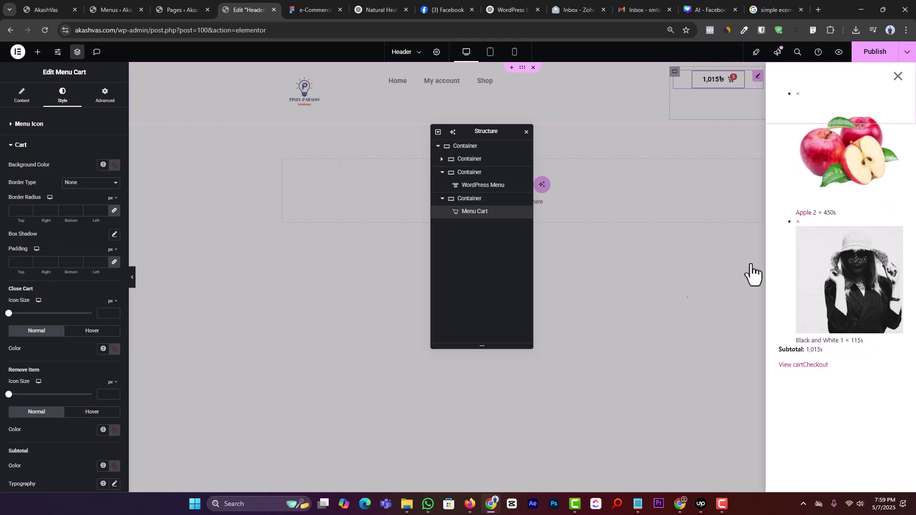
click(114, 164)
click(143, 264)
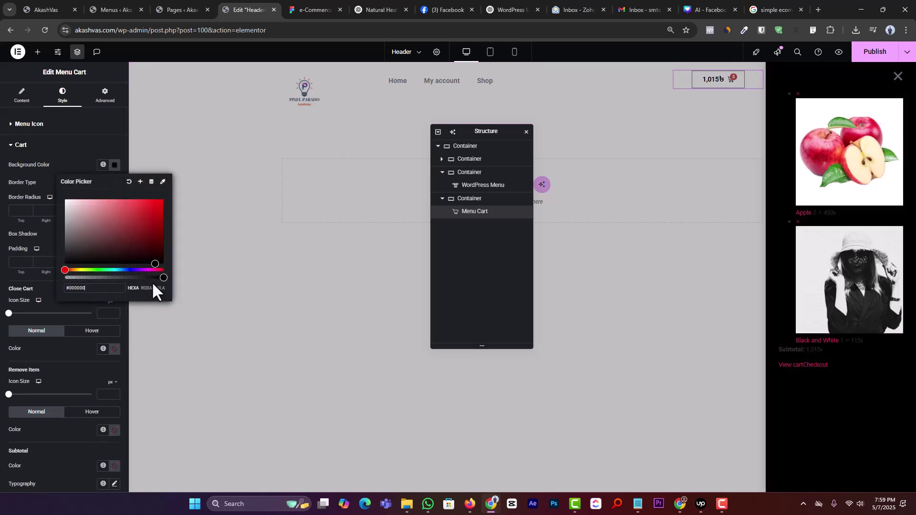
drag(143, 246, 45, 175)
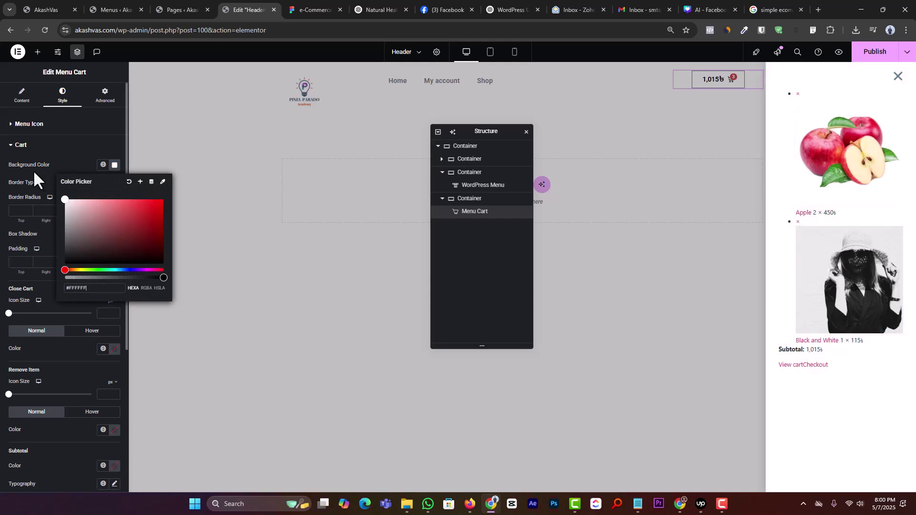
click(1, 201)
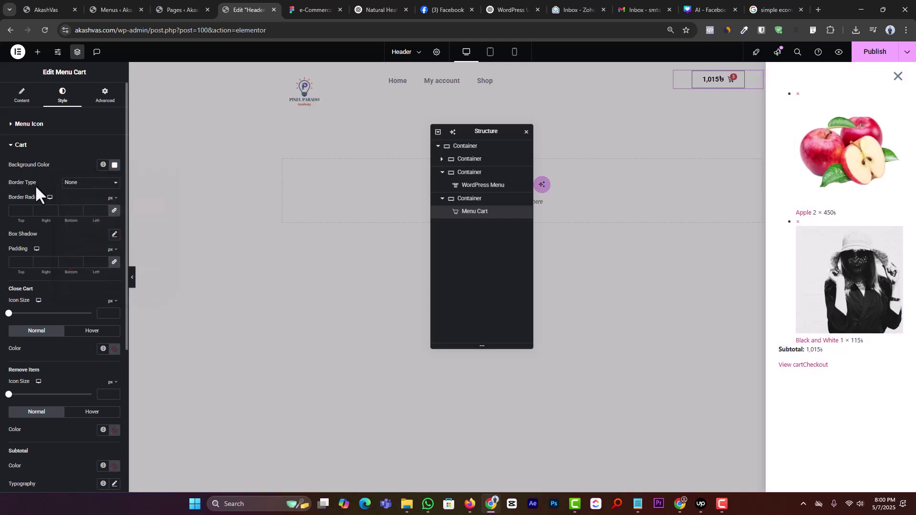
Set the side cart's Close Cart icon to a black normal color and an icon size of 21 px.
scroll(38, 157, down, 5)
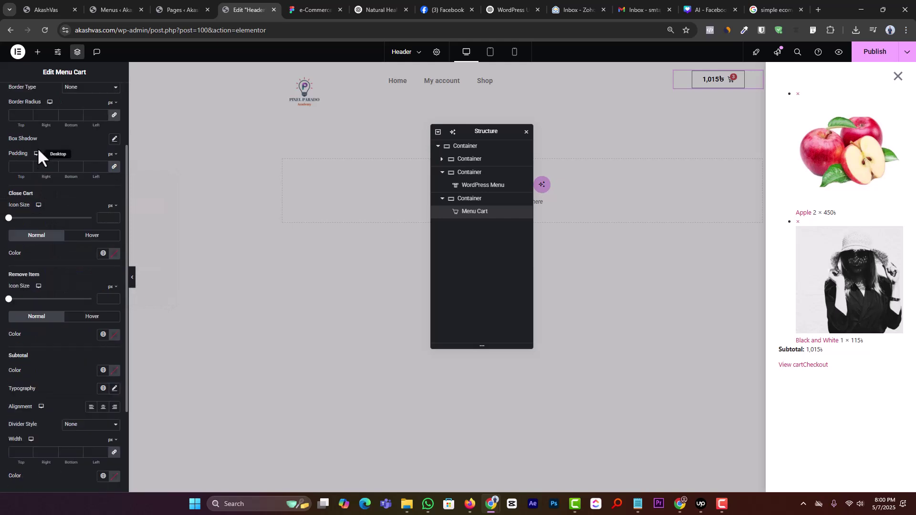
scroll(32, 280, up, 2)
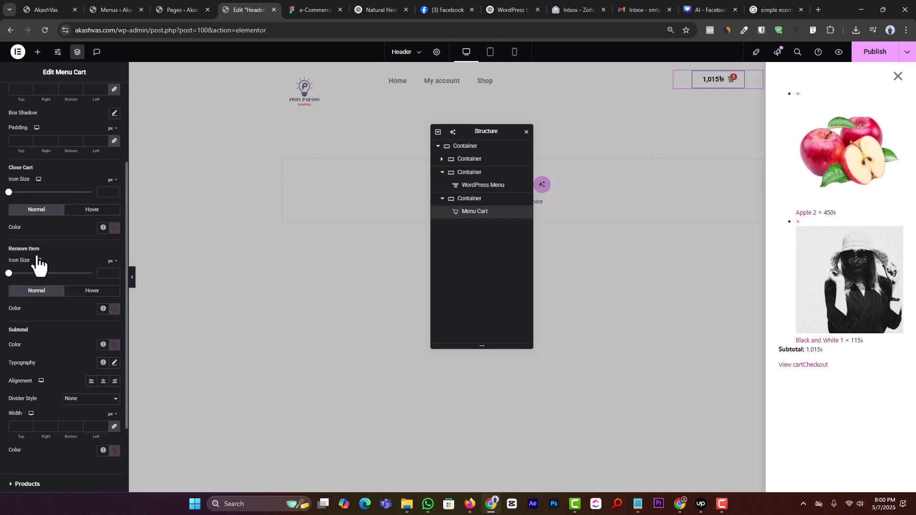
scroll(22, 172, up, 1)
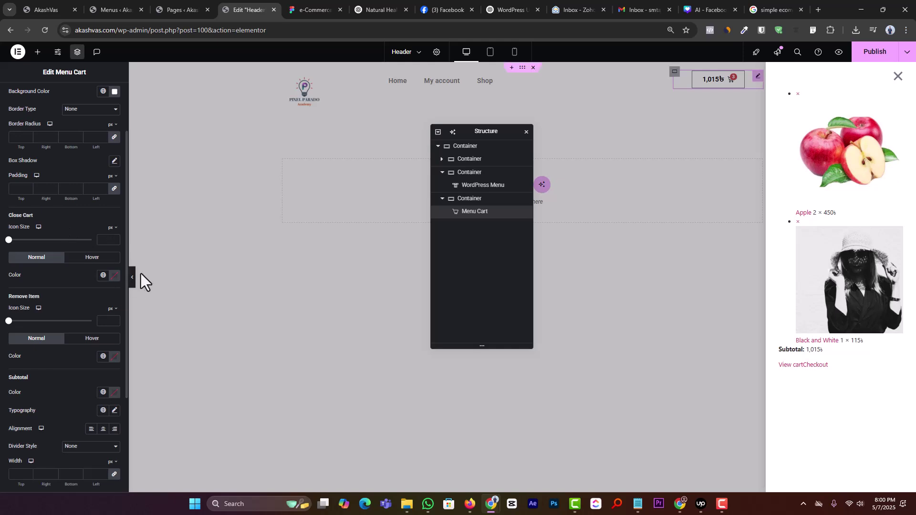
click(114, 275)
click(149, 361)
drag(149, 362, 155, 372)
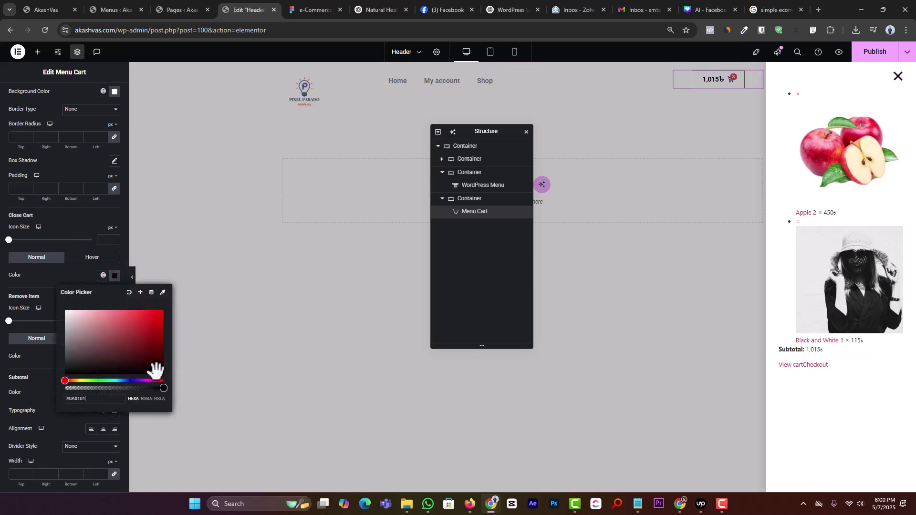
click(50, 364)
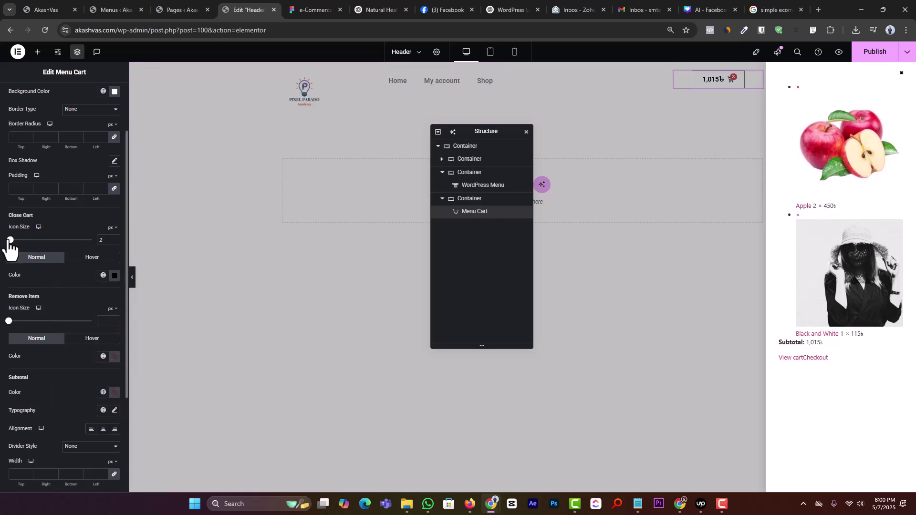
drag(8, 240, 24, 240)
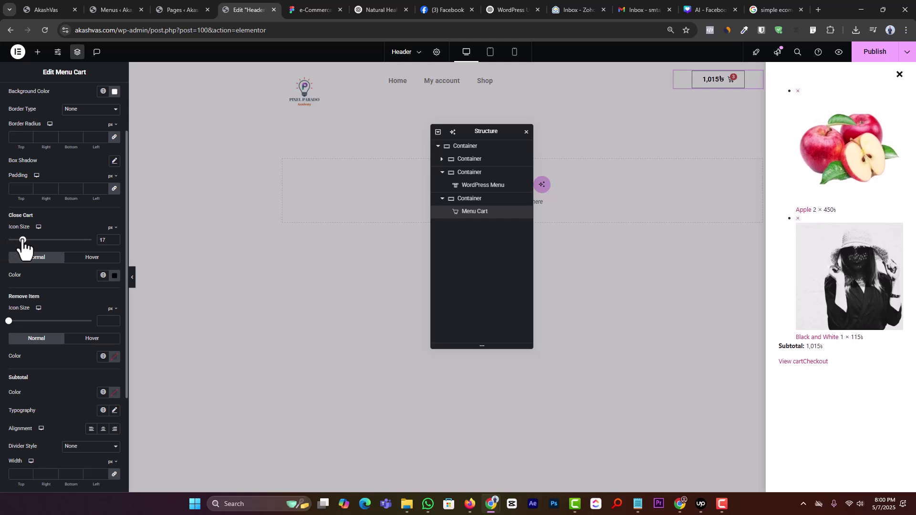
drag(22, 241, 27, 241)
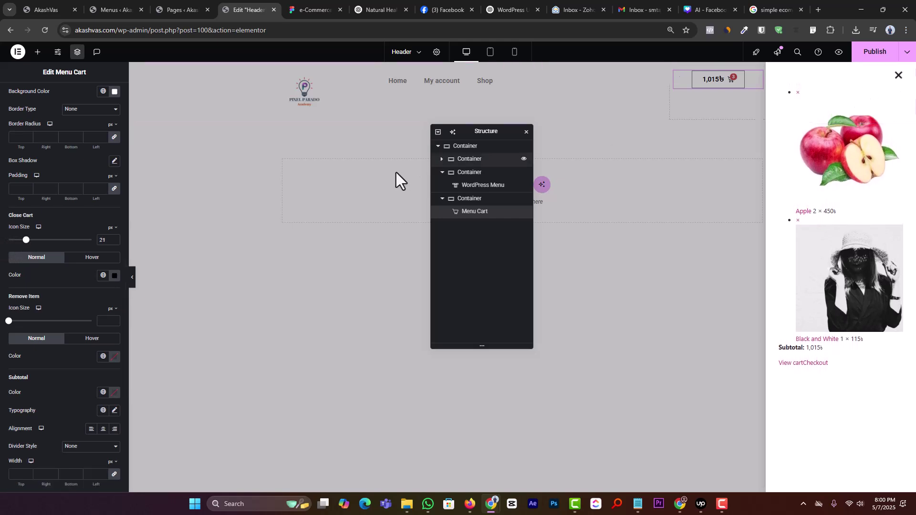
Set the Remove Item icon's normal color to #000000 and its icon size to 11 px.
scroll(59, 219, down, 1)
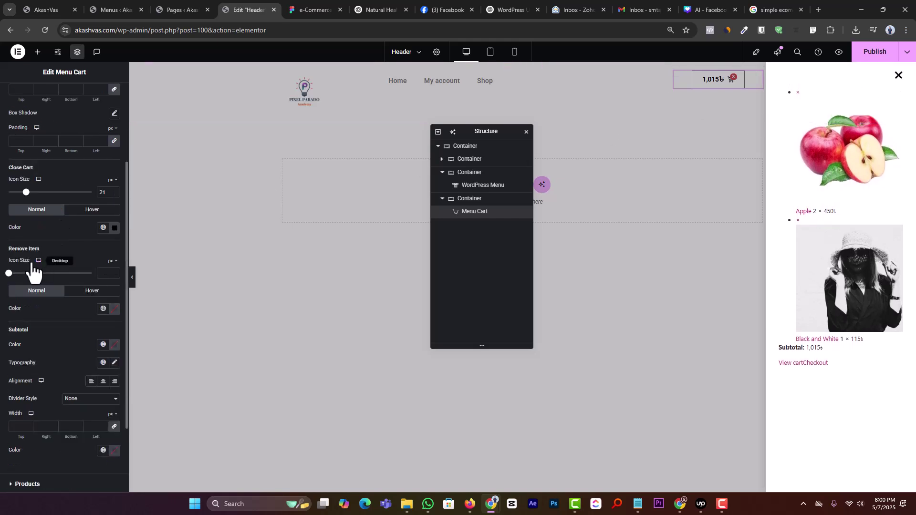
click(114, 309)
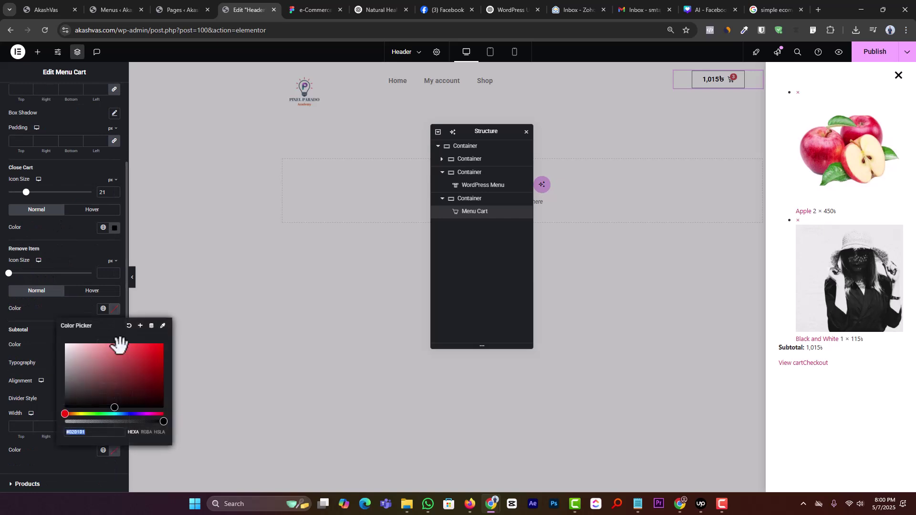
drag(122, 360, 167, 416)
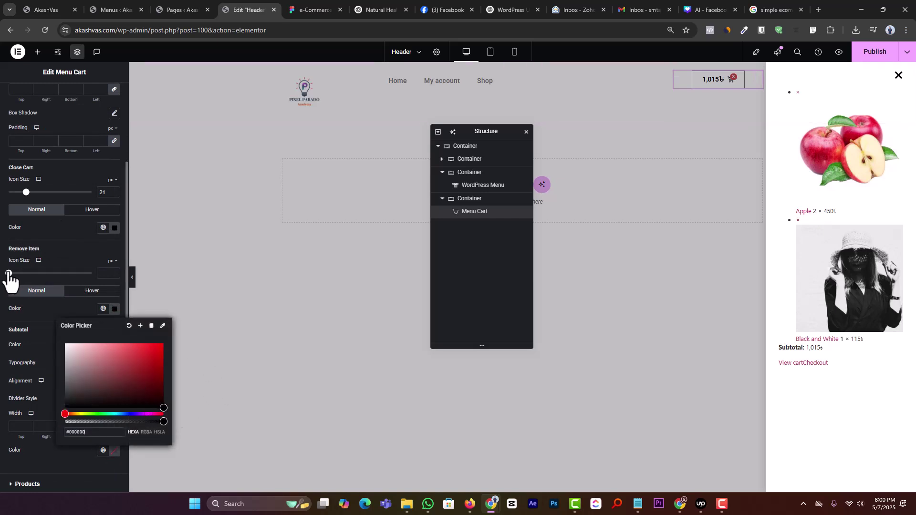
drag(8, 274, 17, 274)
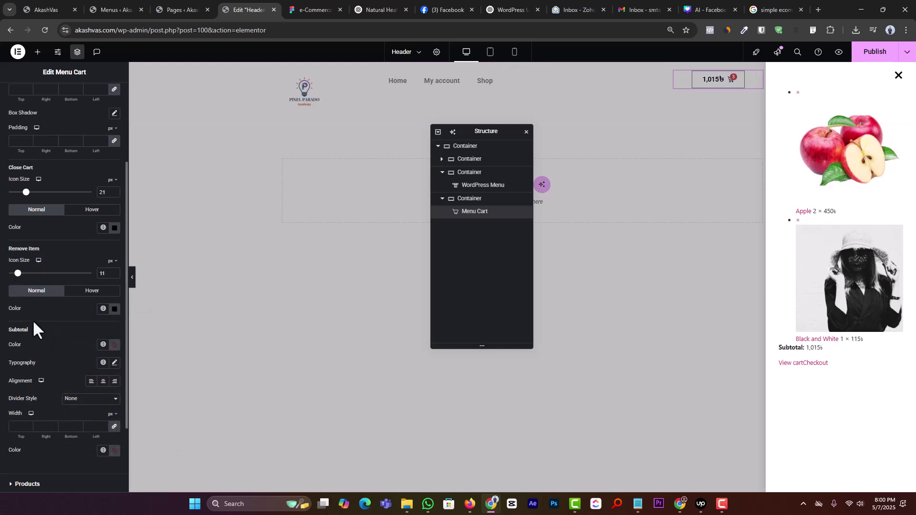
Set the side cart's Subtotal color to #000000 and adjust its typography size.
scroll(32, 319, down, 1)
click(115, 296)
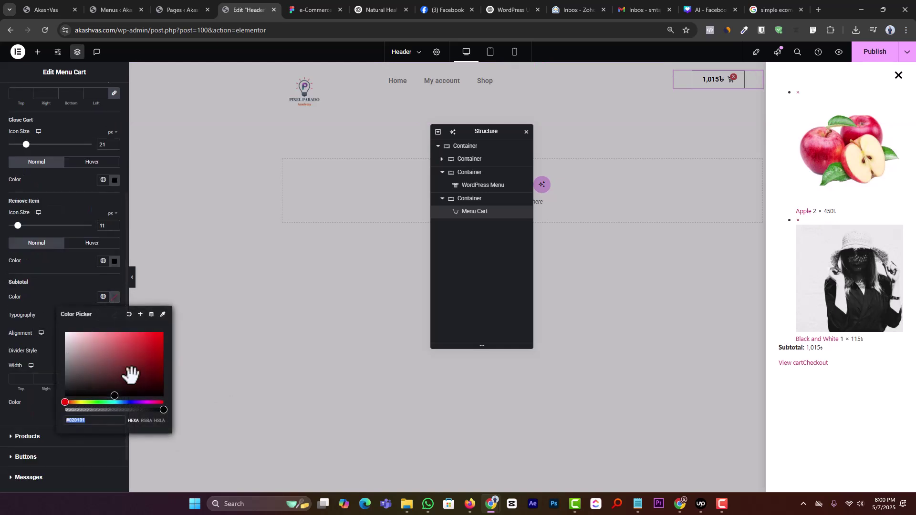
drag(131, 375, 160, 406)
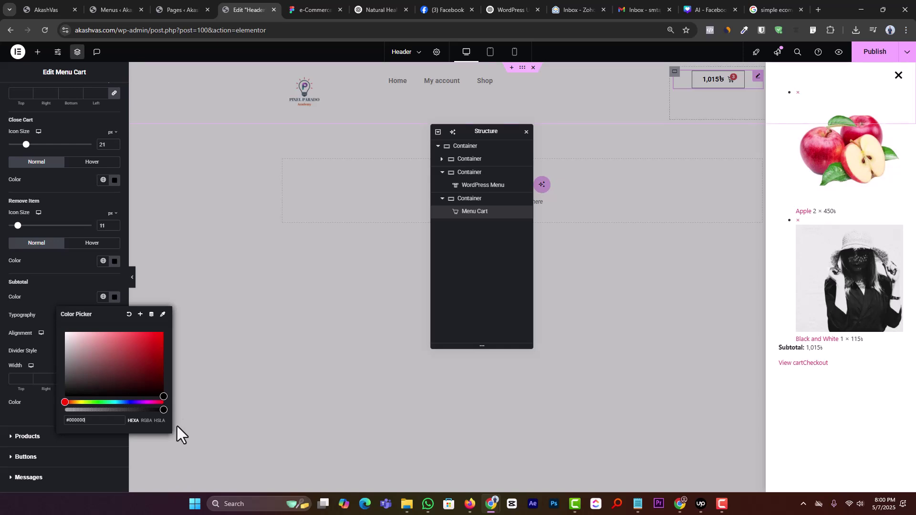
click(73, 290)
click(114, 315)
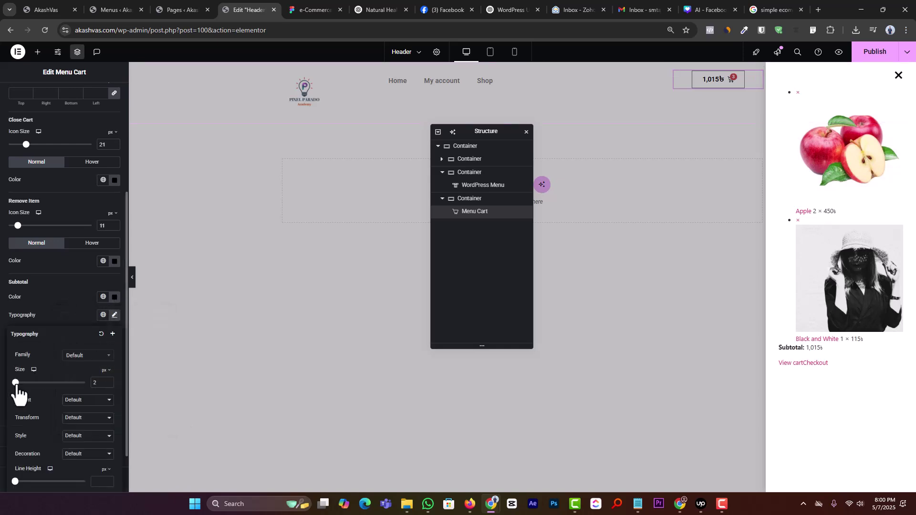
drag(21, 384, 24, 383)
click(53, 321)
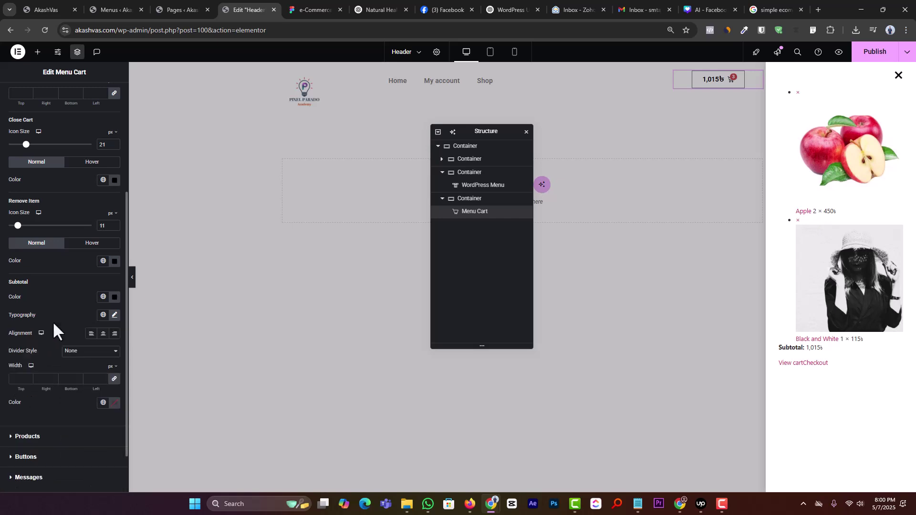
Set the normal Product Title color to #000000 in the Menu Cart's Products style.
scroll(53, 332, down, 1)
click(57, 396)
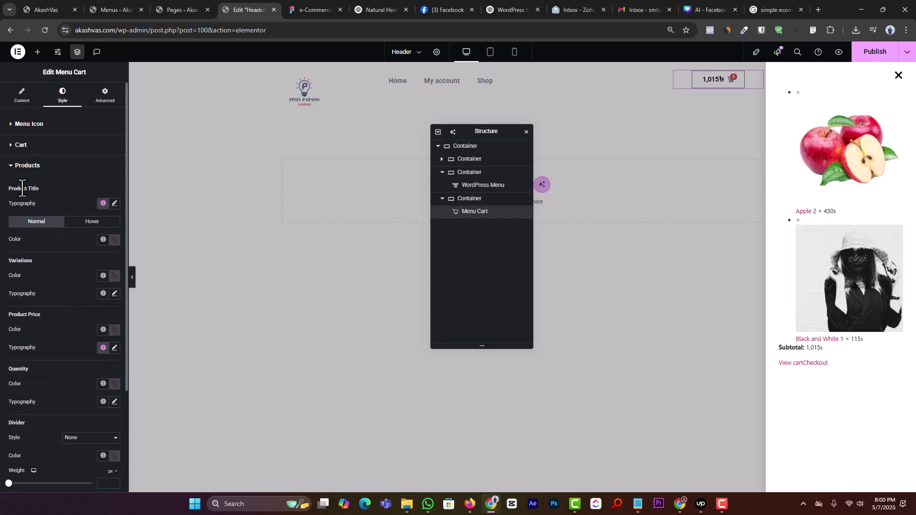
click(113, 240)
drag(131, 308, 161, 341)
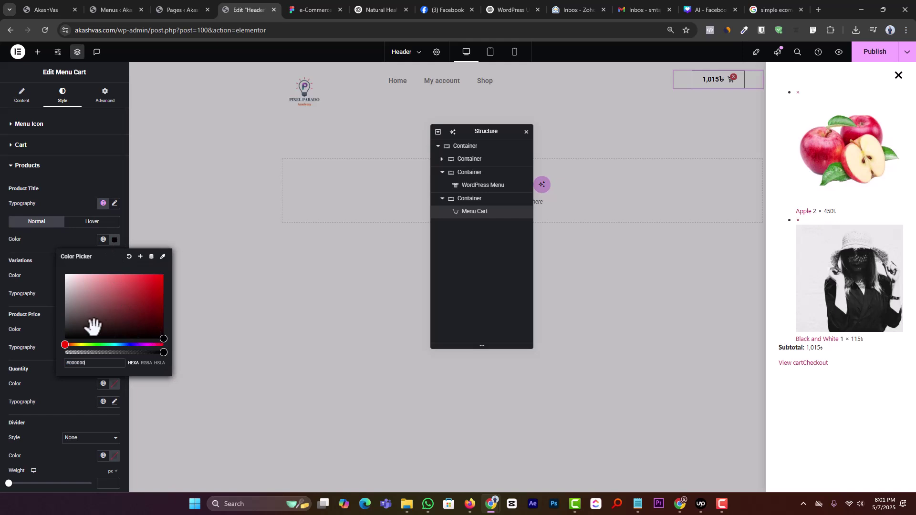
click(96, 249)
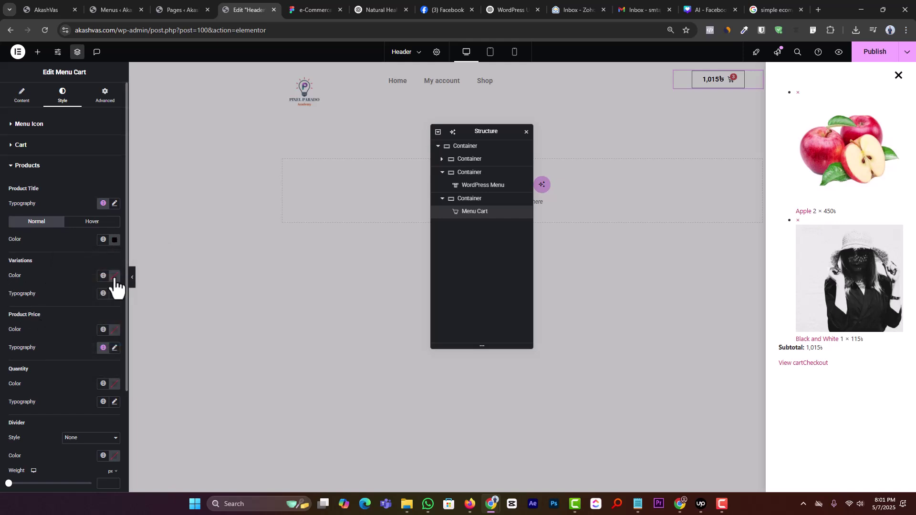
Adjust the Product Title typography size, ending one increment above 17 px.
click(115, 204)
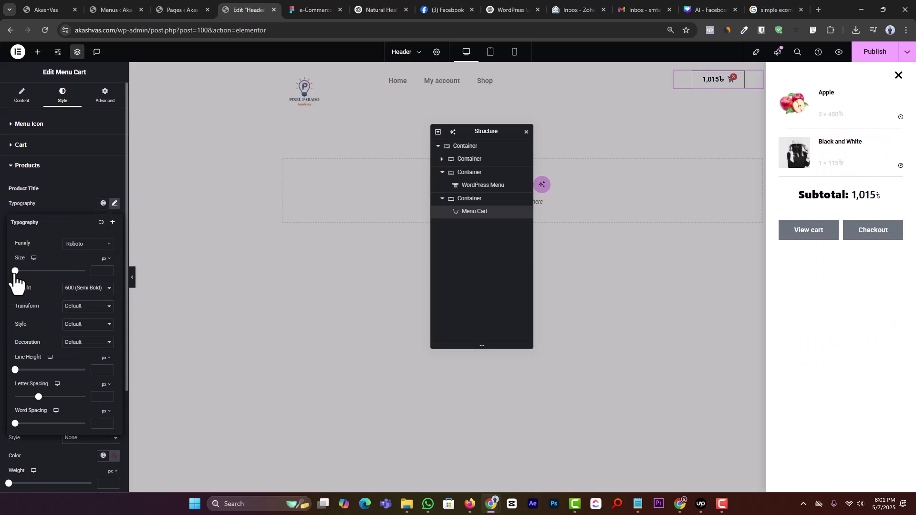
drag(16, 274, 21, 275)
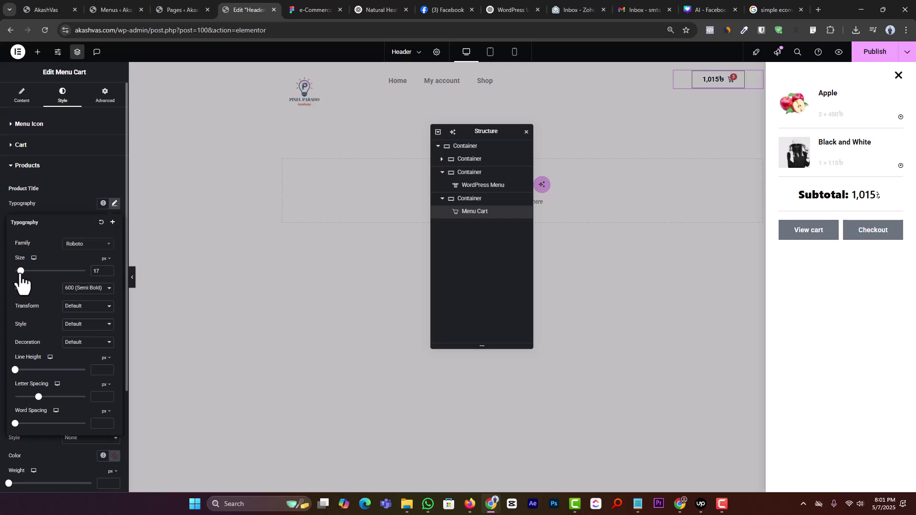
click(106, 273)
click(114, 205)
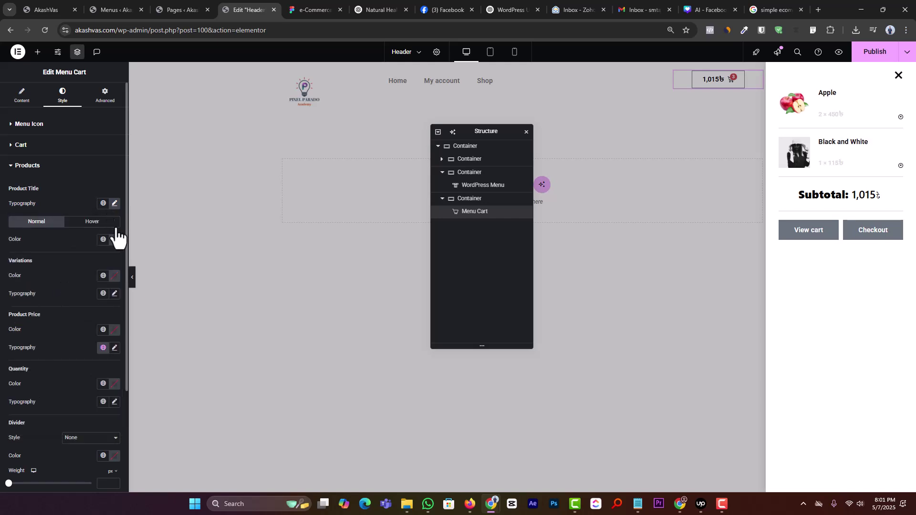
click(115, 204)
click(108, 267)
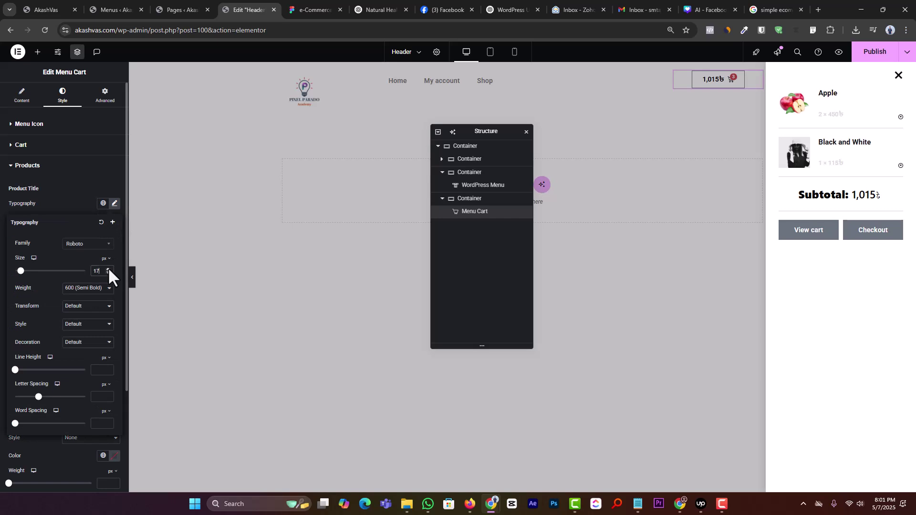
click(108, 267)
click(114, 205)
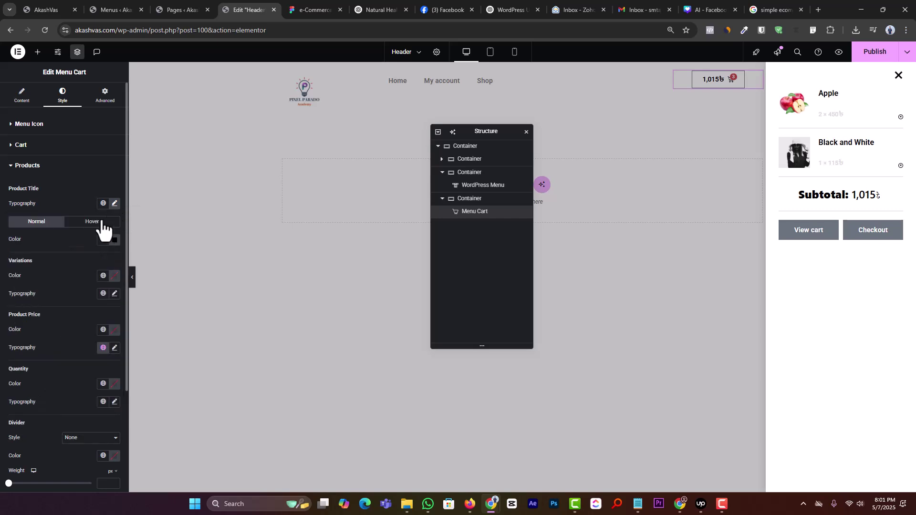
Set both the Variations color and the Product Price color to #000000.
click(115, 276)
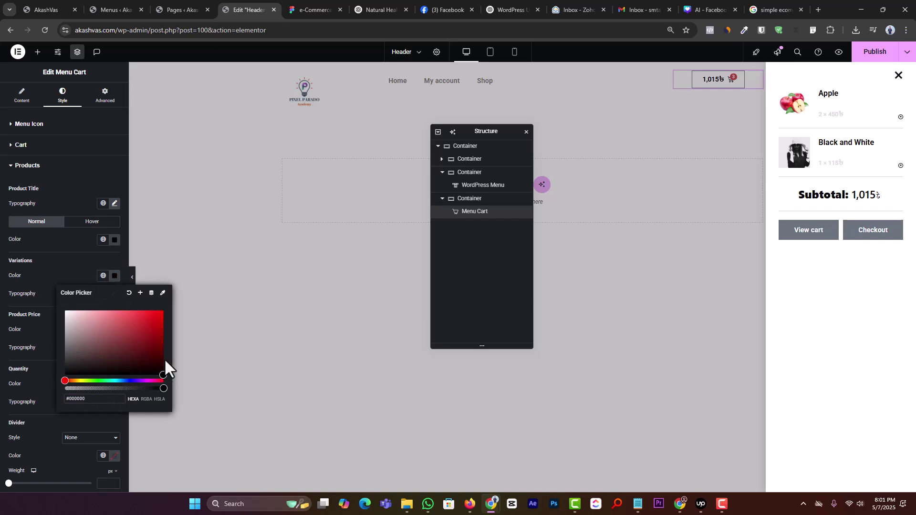
click(113, 250)
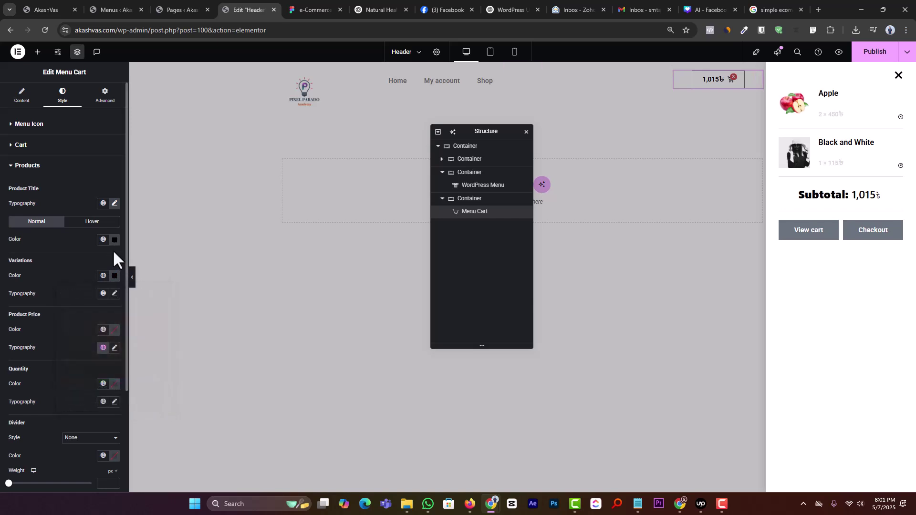
click(112, 332)
drag(122, 383, 136, 295)
click(157, 427)
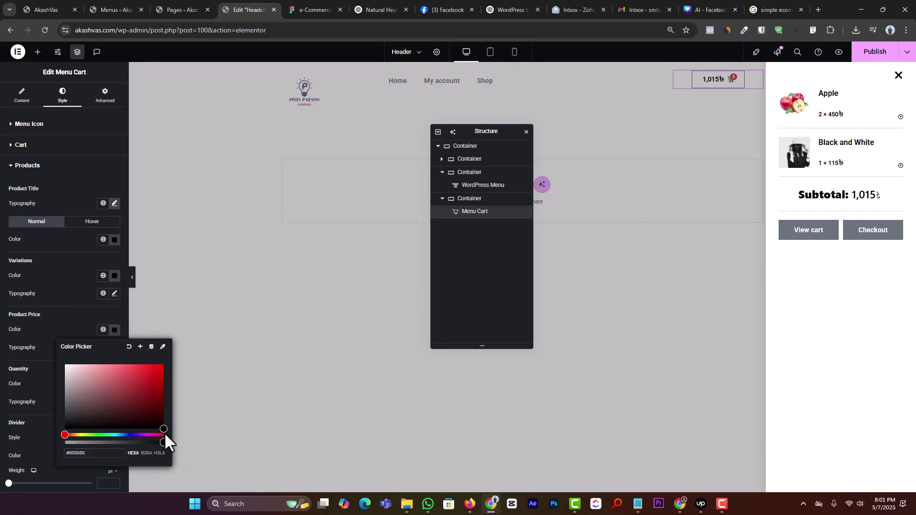
click(117, 311)
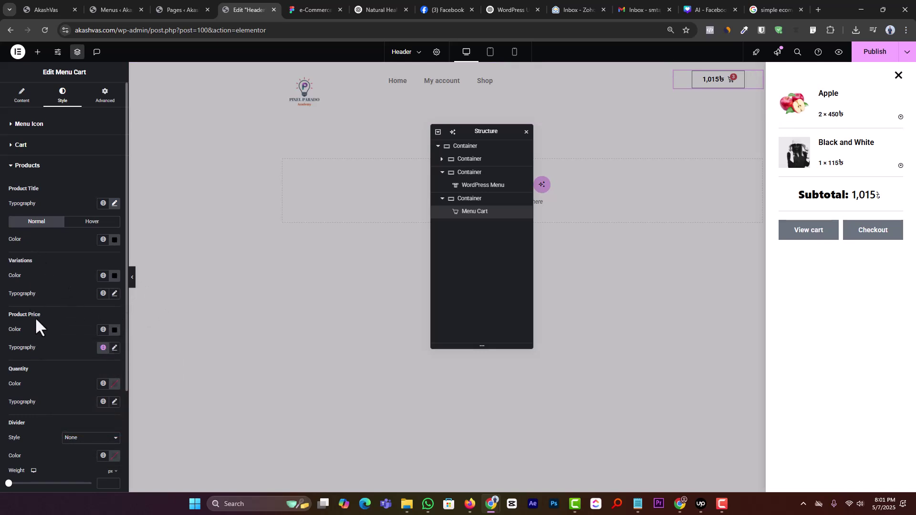
Slightly enlarge the Product Price typography size in the side cart.
click(114, 348)
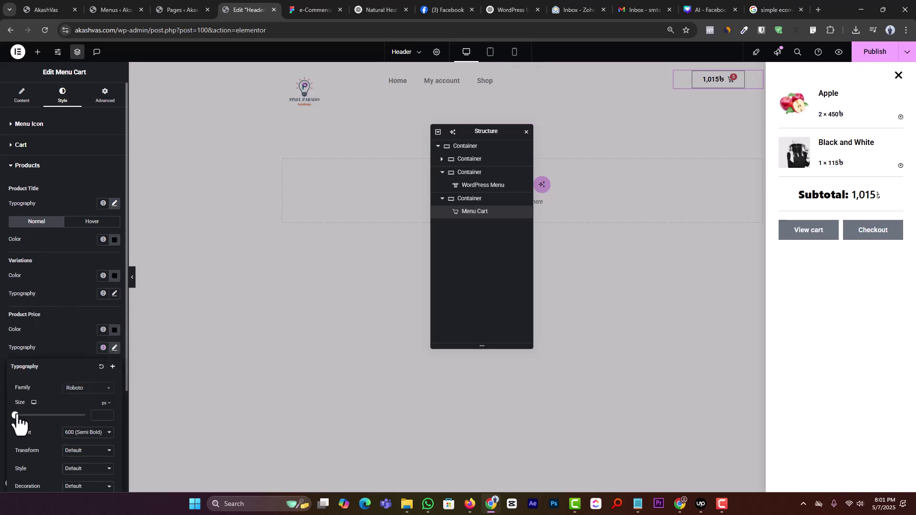
drag(15, 415, 20, 416)
click(2, 310)
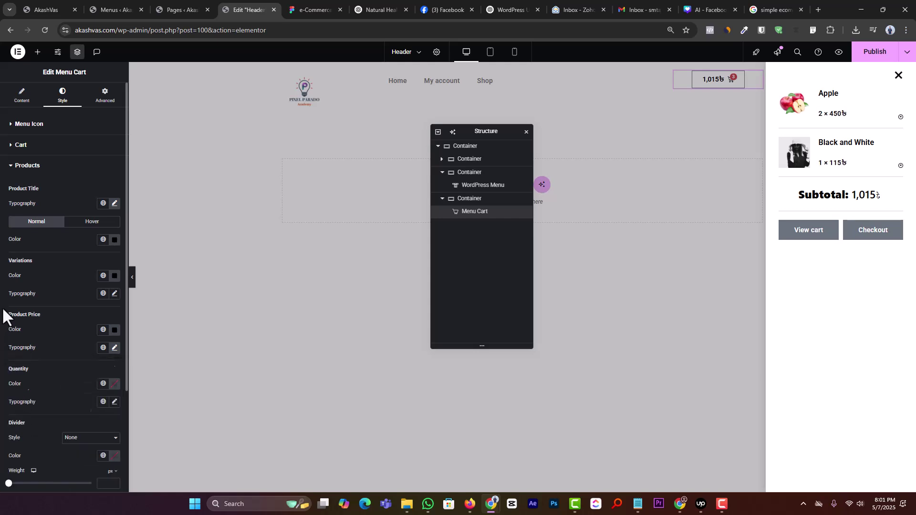
Publish the header changes and close the side cart preview.
scroll(29, 382, down, 2)
scroll(30, 378, down, 1)
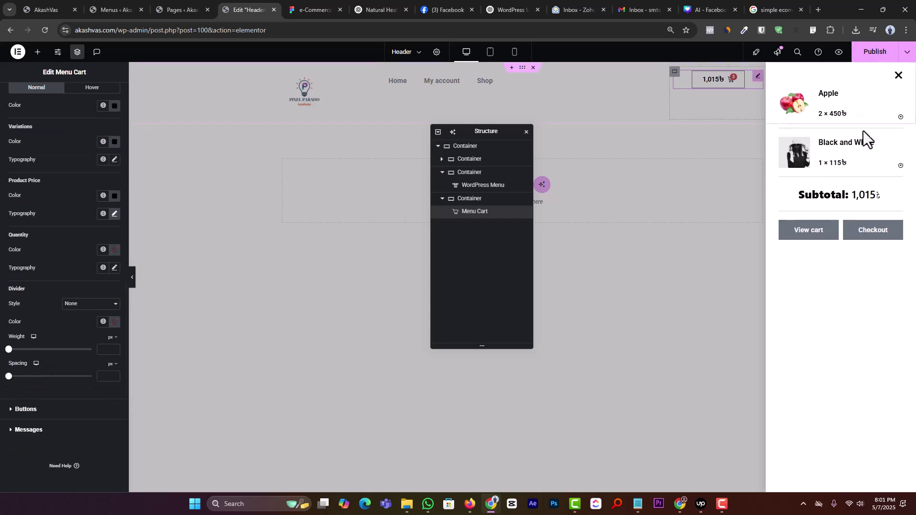
click(872, 58)
click(581, 274)
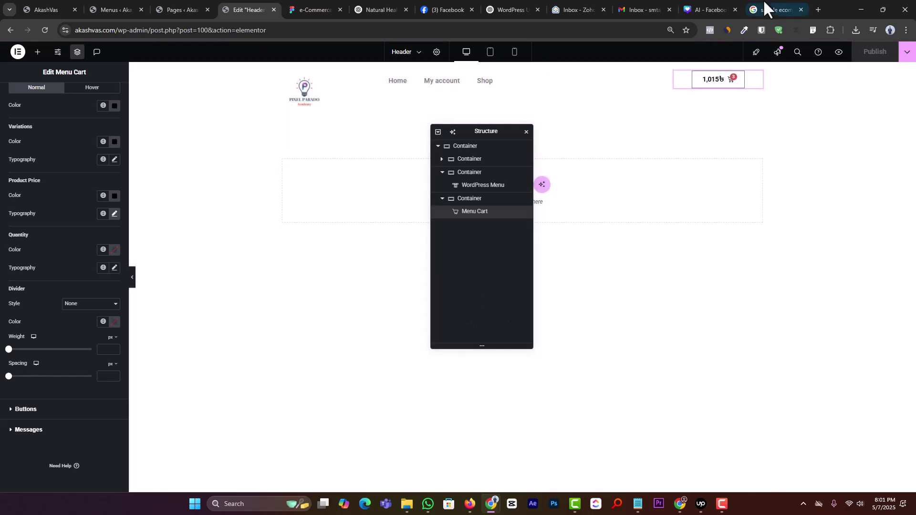
Set the normal text color of the header's WordPress Menu to black in its Main Menu style.
click(542, 82)
click(63, 97)
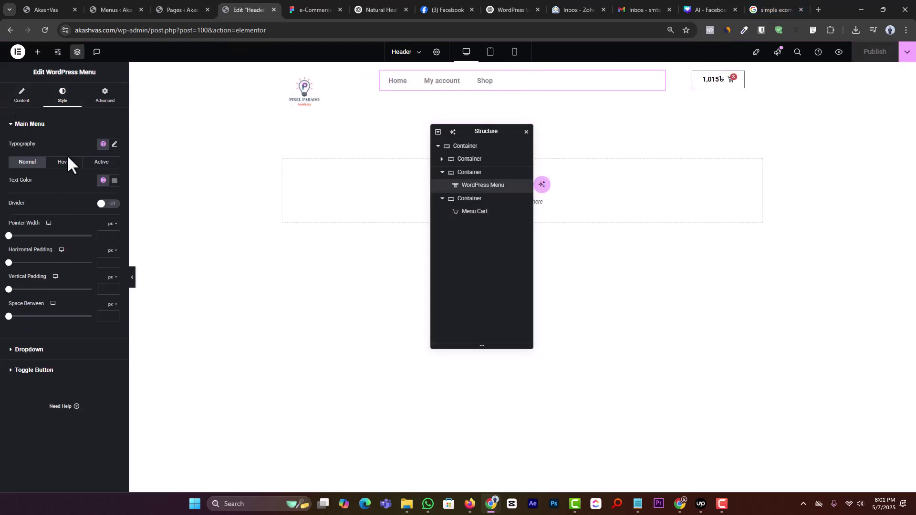
click(114, 181)
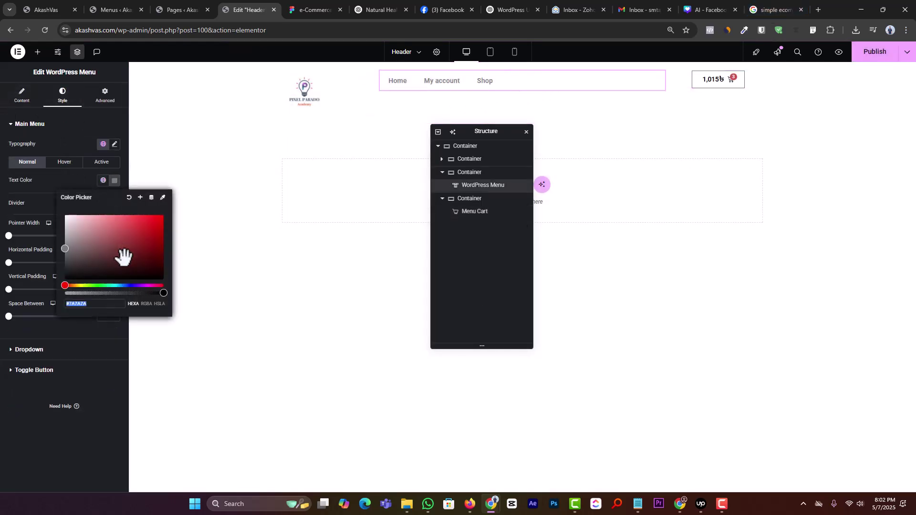
click(207, 299)
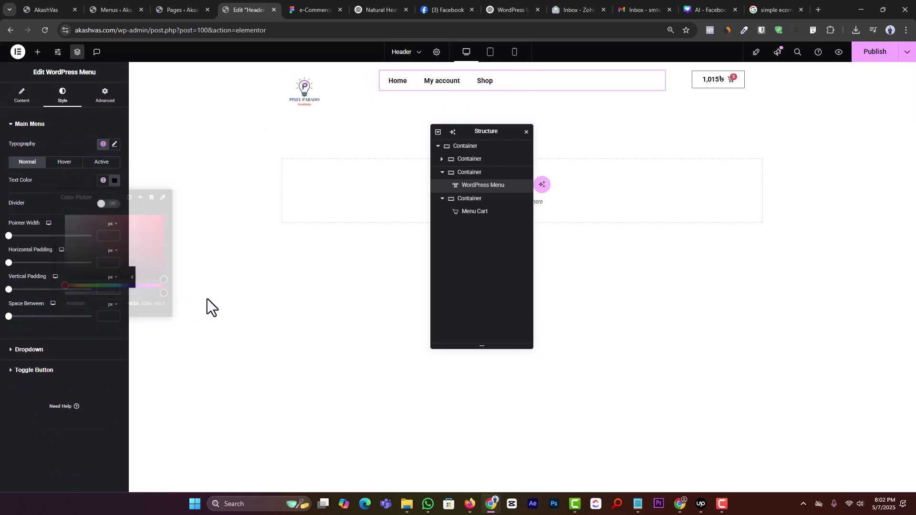
click(542, 84)
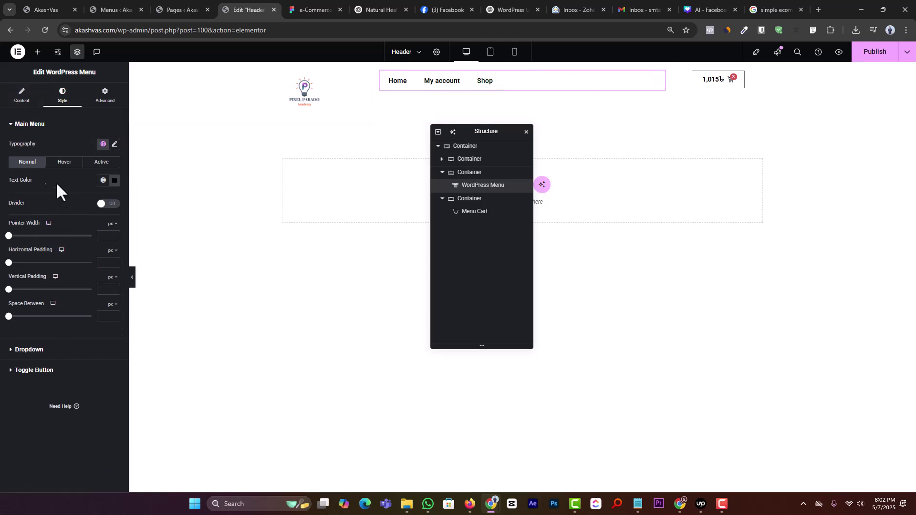
Set the WordPress Menu's pointer to None and its mobile dropdown breakpoint to Mobile Portrait (> 767px).
click(21, 95)
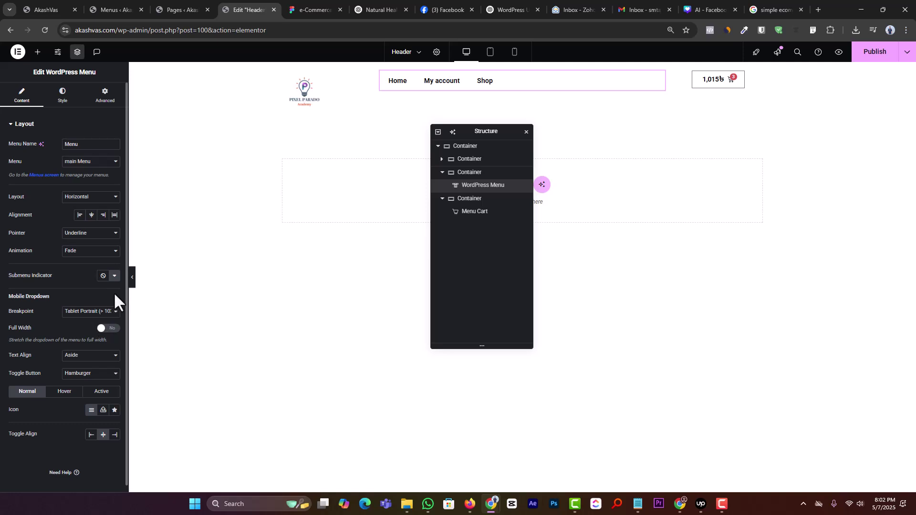
click(102, 235)
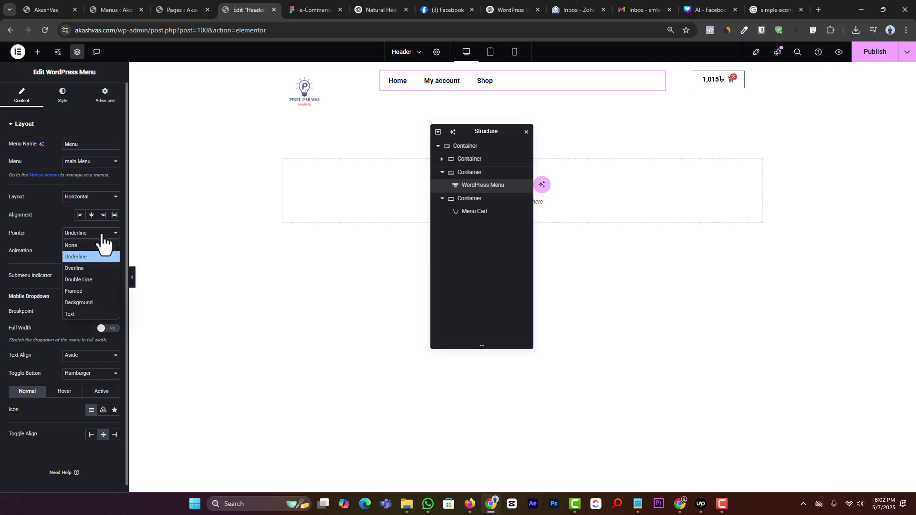
click(89, 244)
click(87, 293)
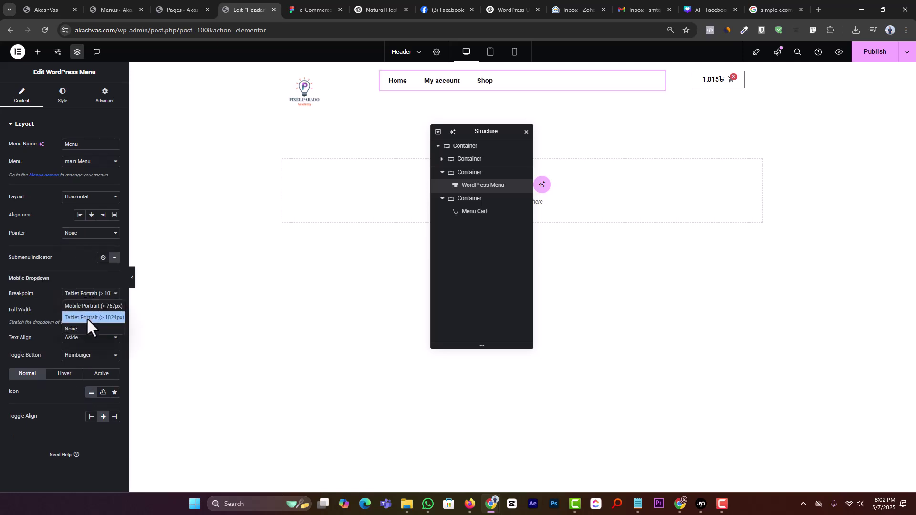
click(90, 307)
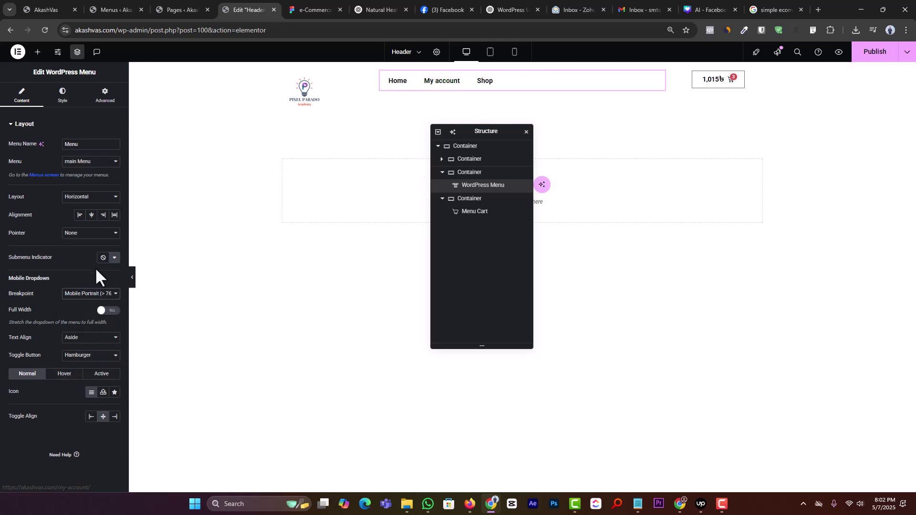
Set the hover text color of the WordPress Menu's main menu to the light blue #34A2FF.
click(66, 98)
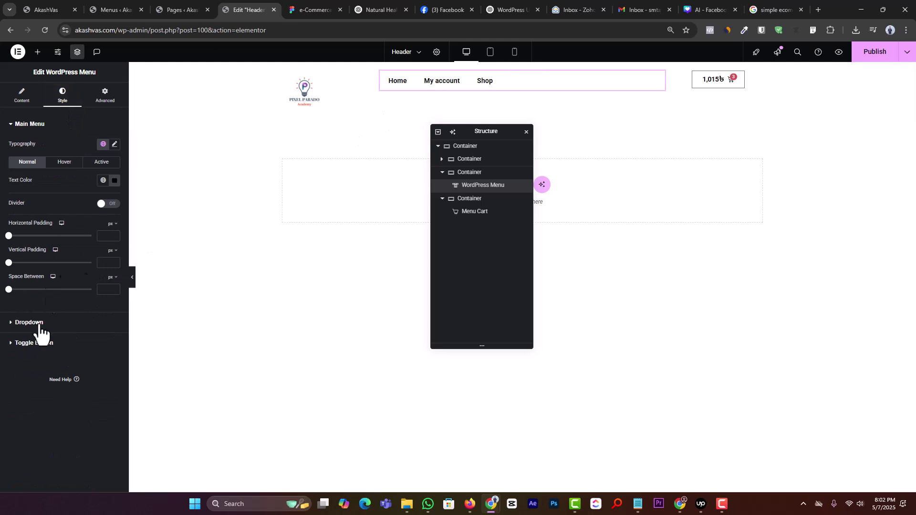
click(73, 167)
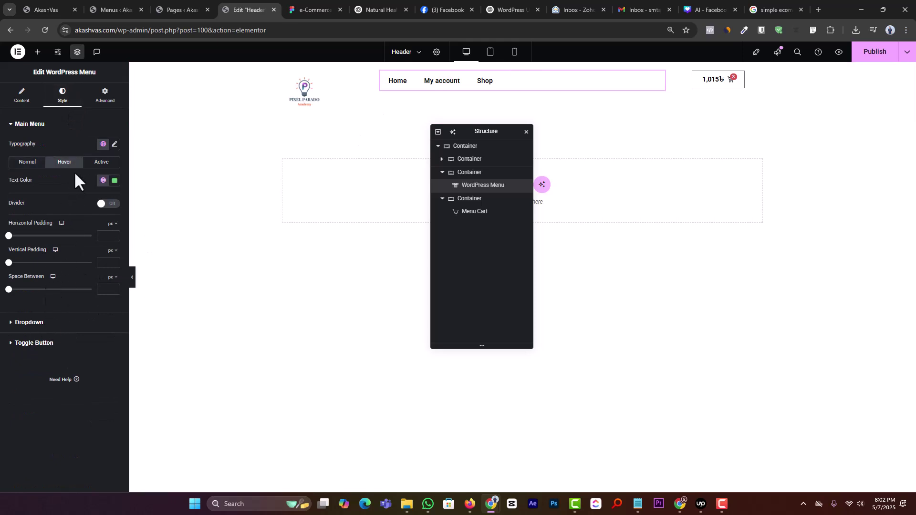
click(114, 181)
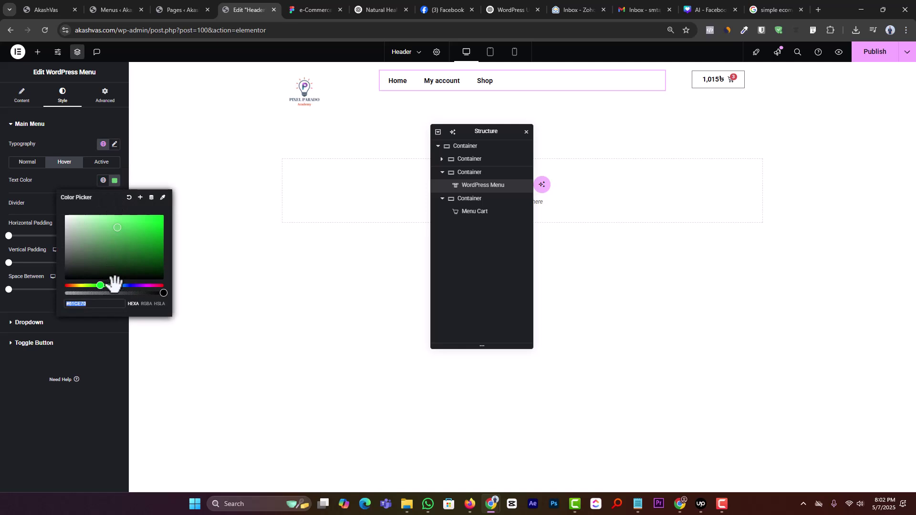
drag(114, 285, 122, 285)
drag(151, 228, 166, 213)
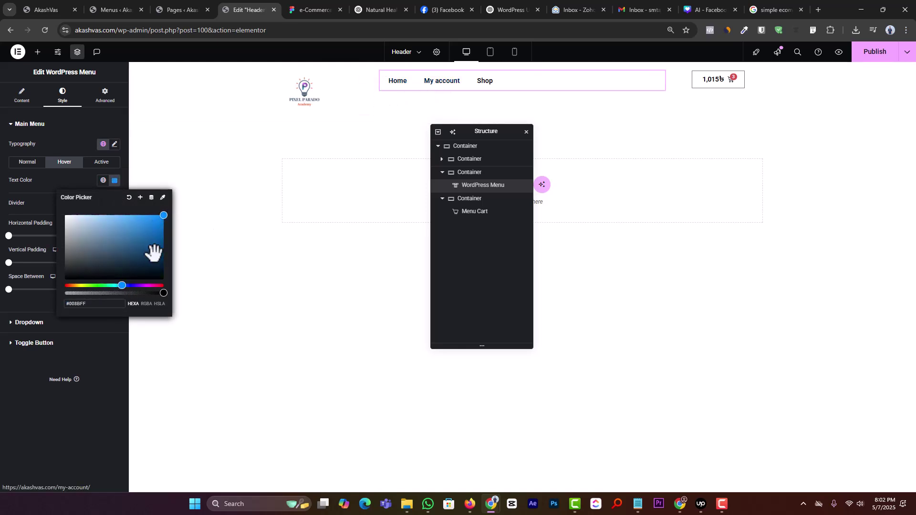
click(143, 215)
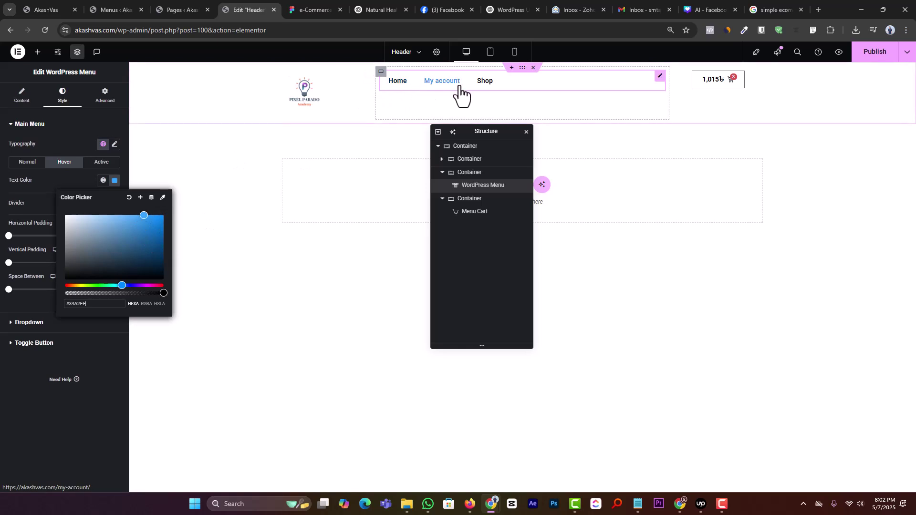
Set Justify Content to Center for the logo, menu and cart containers of the header.
click(283, 72)
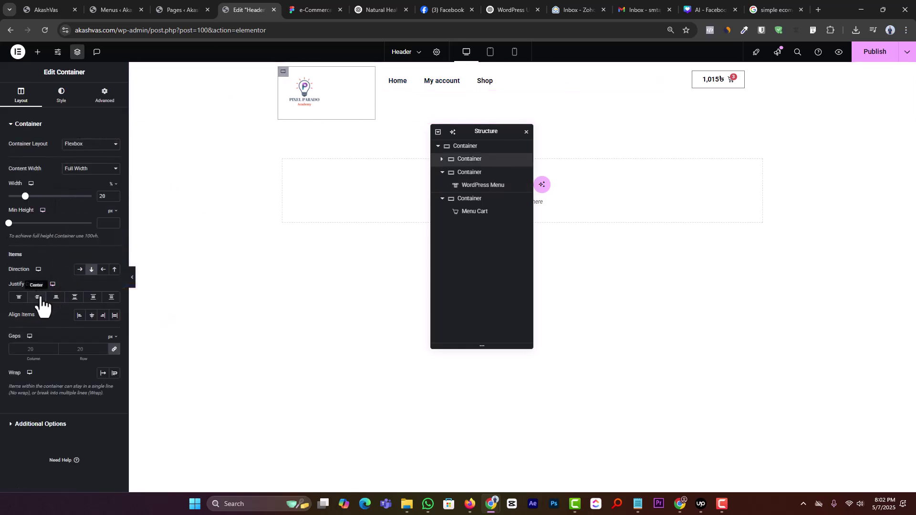
click(381, 71)
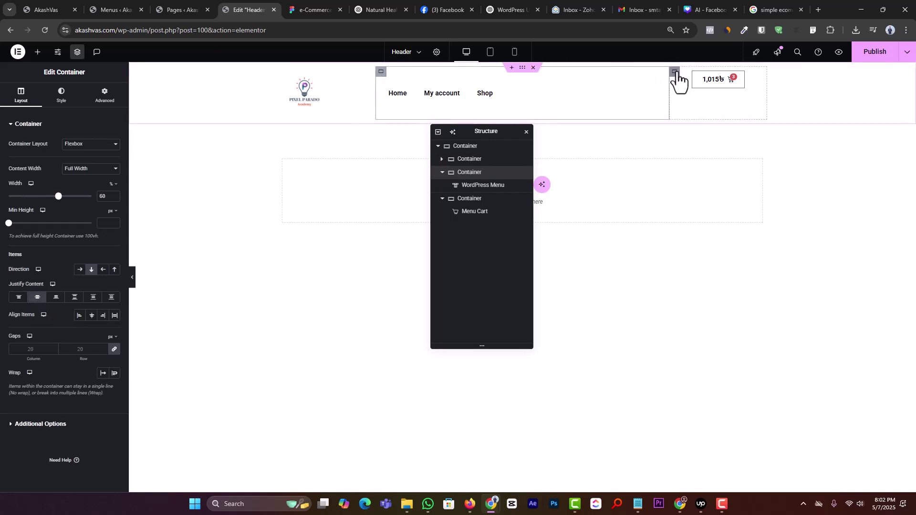
click(674, 71)
click(37, 297)
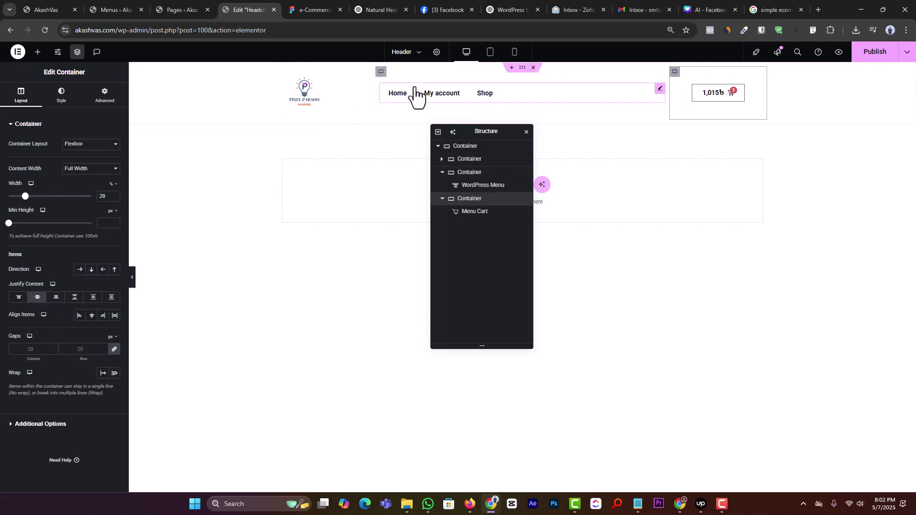
Center-align the items of the WordPress Menu and publish the header.
click(381, 71)
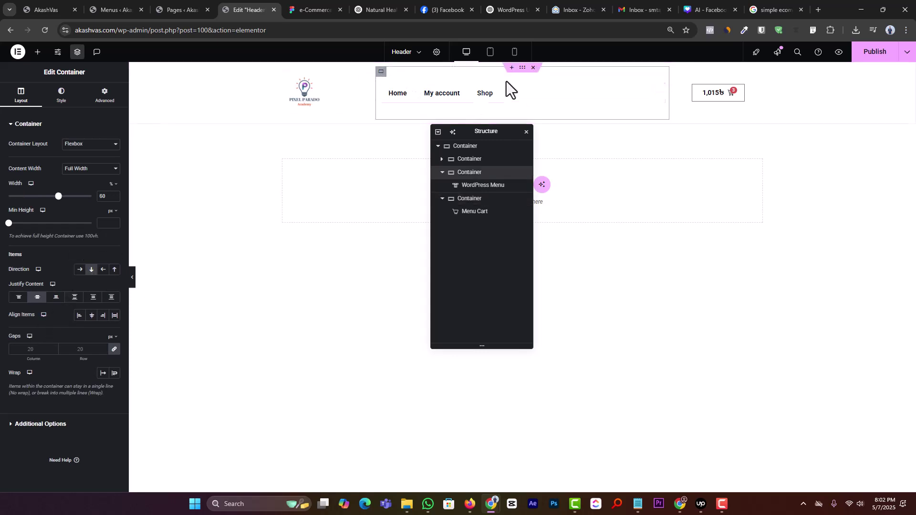
click(660, 88)
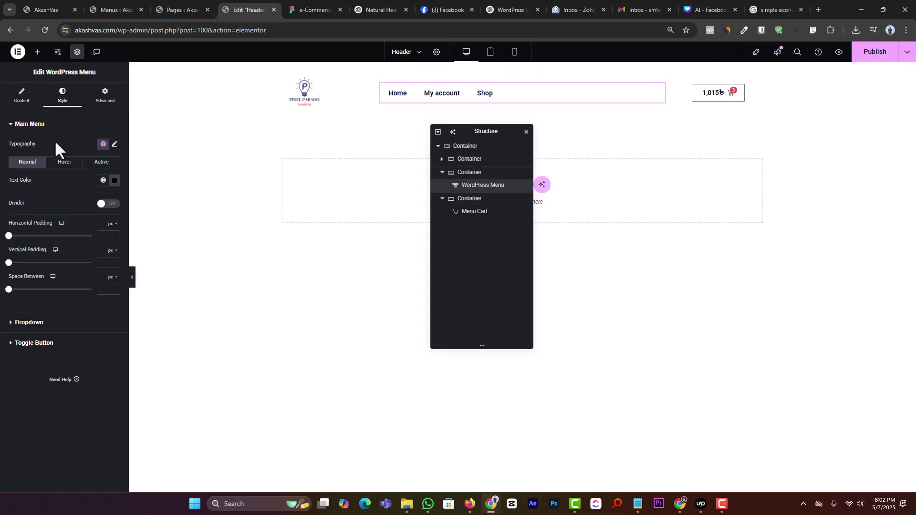
click(24, 96)
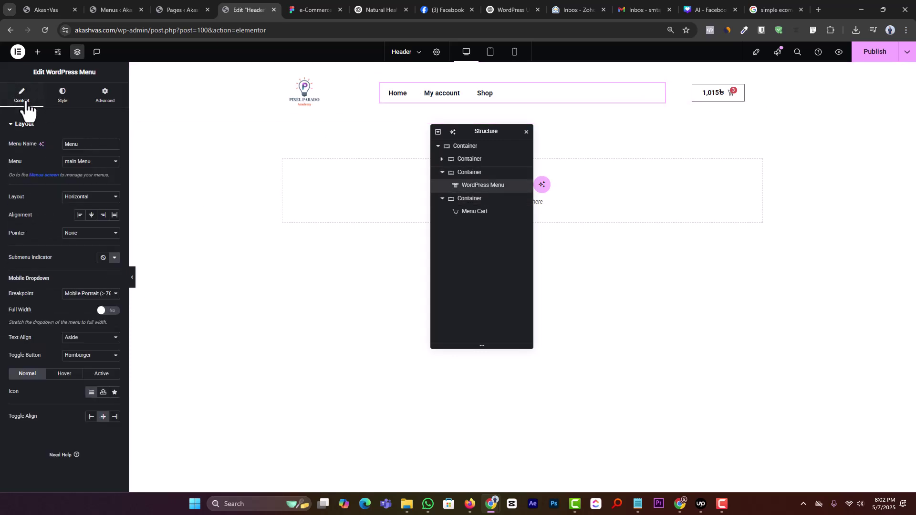
click(92, 215)
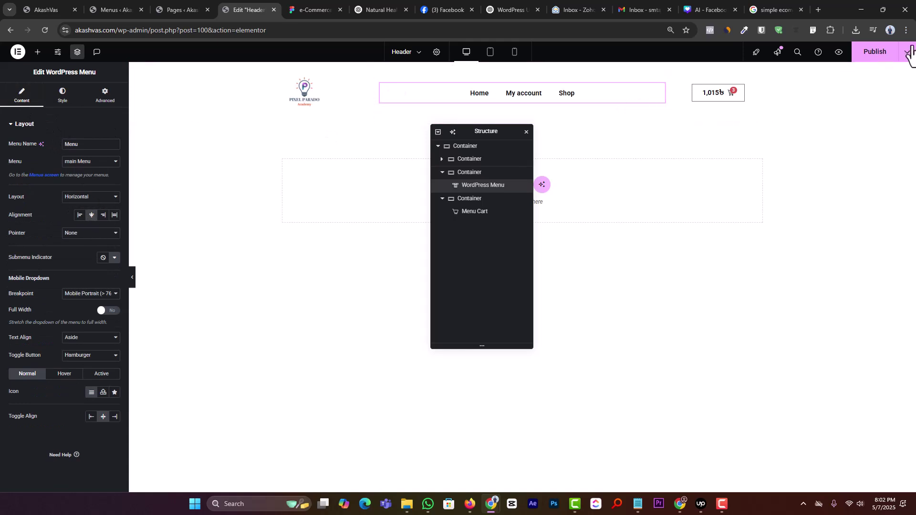
click(865, 54)
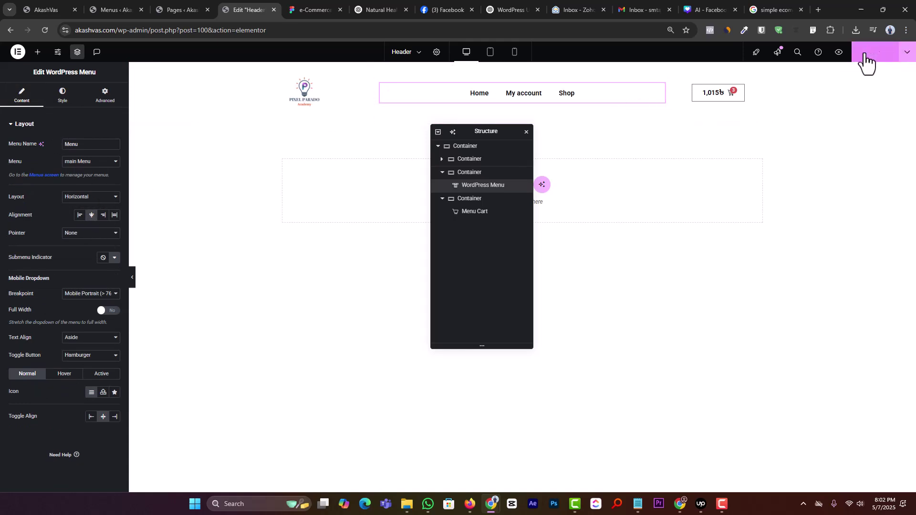
In the tablet layout, switch the logo container's width to percent and set it to 11%.
click(491, 57)
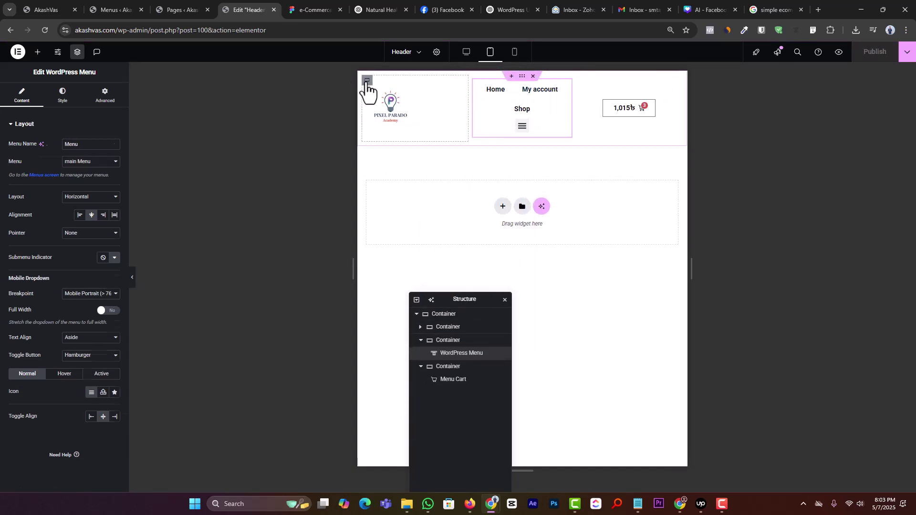
click(367, 81)
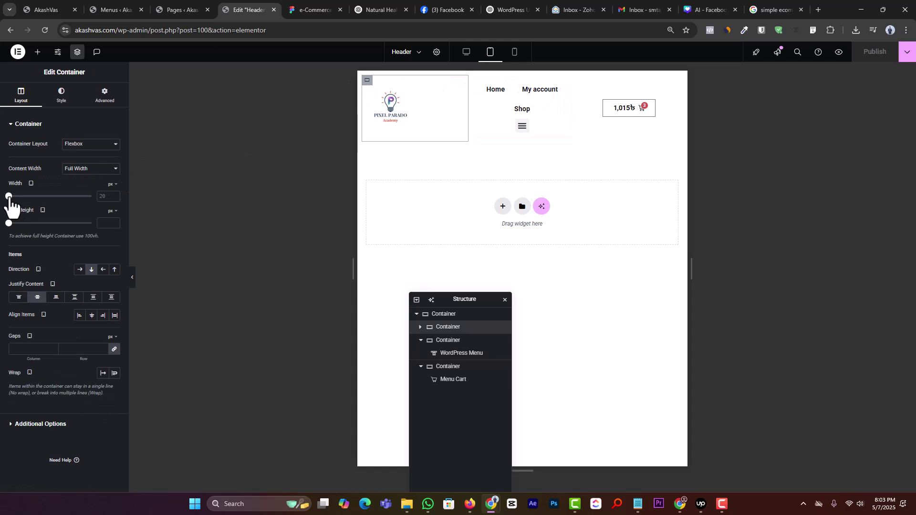
drag(10, 197, 12, 197)
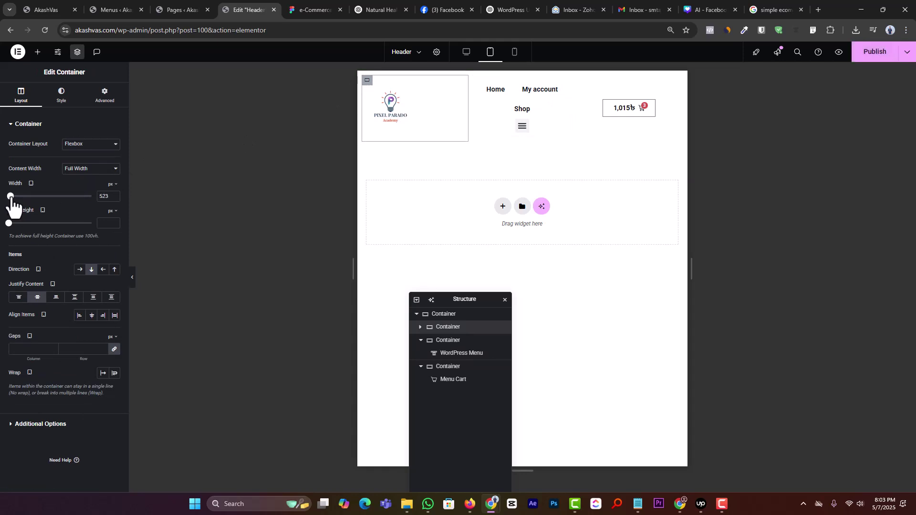
click(113, 184)
click(112, 206)
drag(22, 197, 14, 197)
click(420, 340)
click(420, 353)
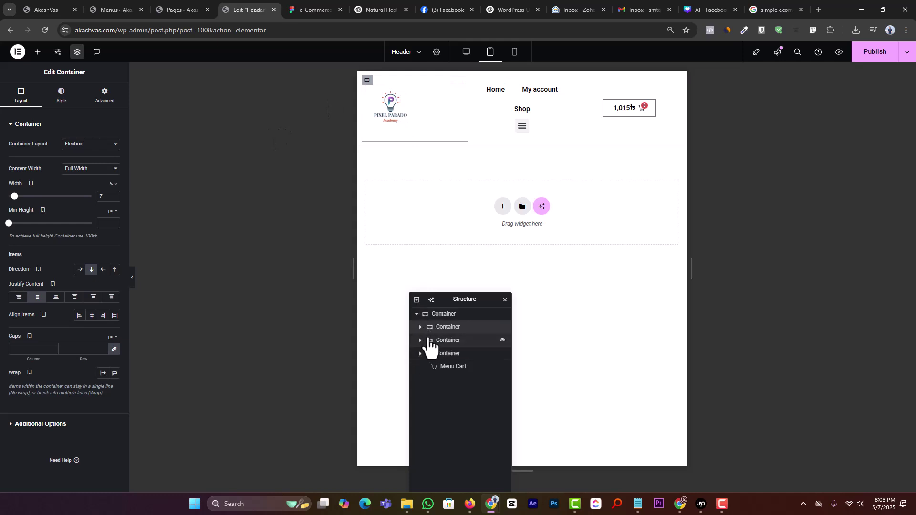
drag(15, 196, 18, 197)
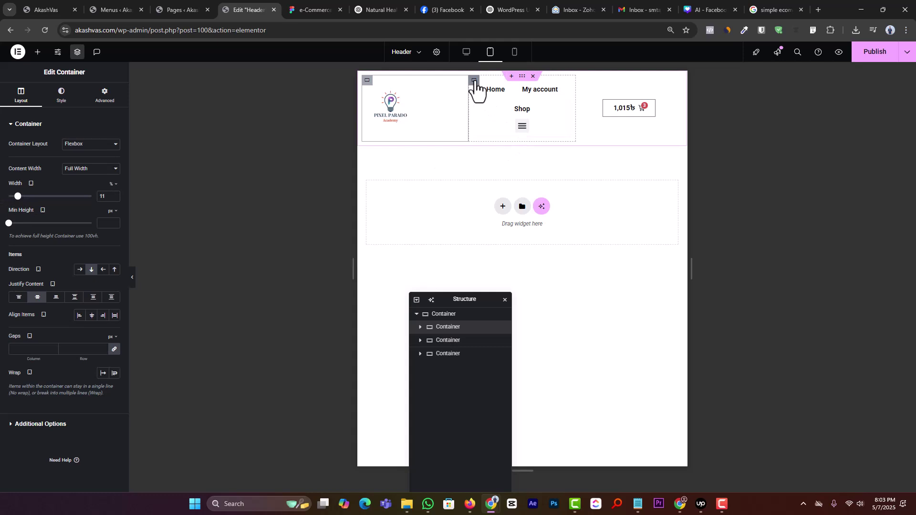
Switch the tablet widths of the menu container and the cart container to percent units.
click(474, 80)
click(113, 185)
click(112, 195)
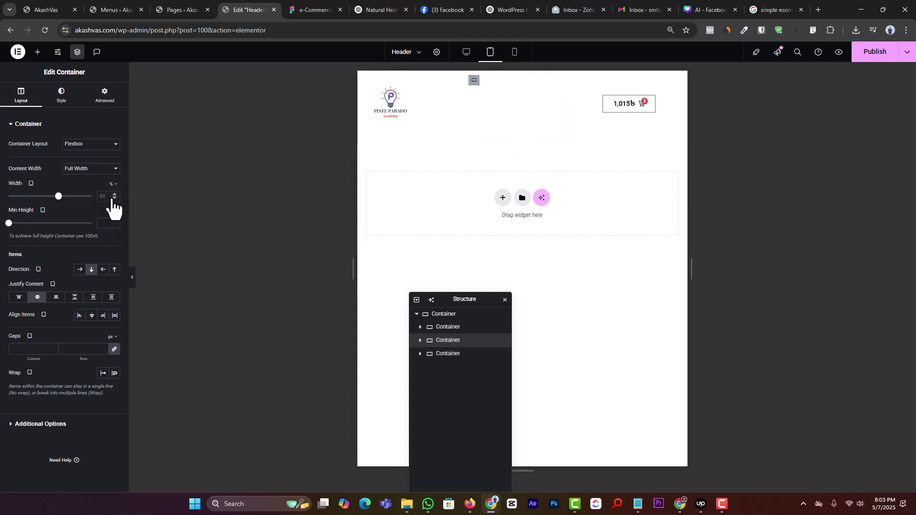
click(582, 82)
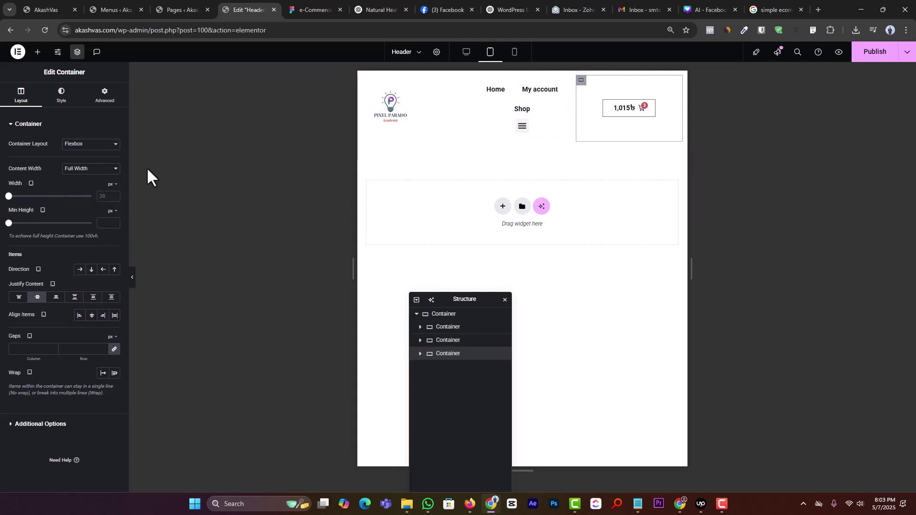
click(113, 184)
click(116, 196)
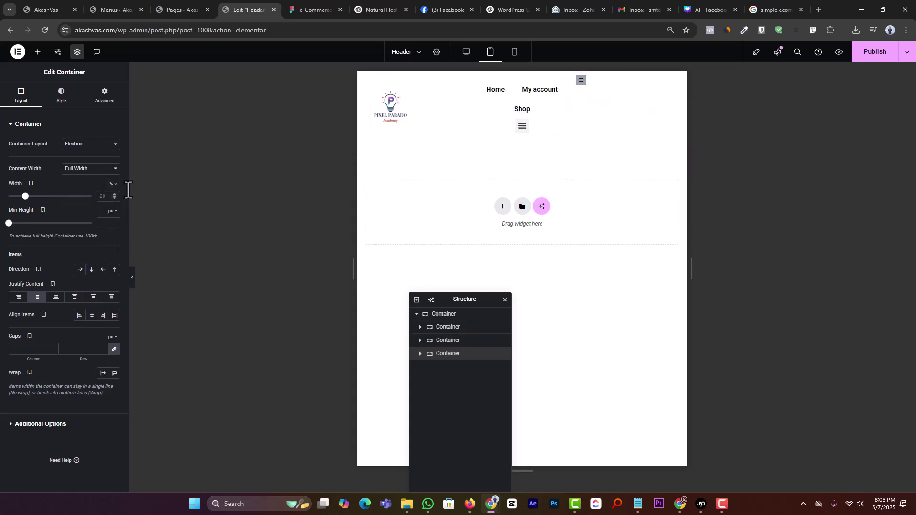
Set the outer header container's tablet width to 100% and readjust the widths of its inner containers.
click(442, 315)
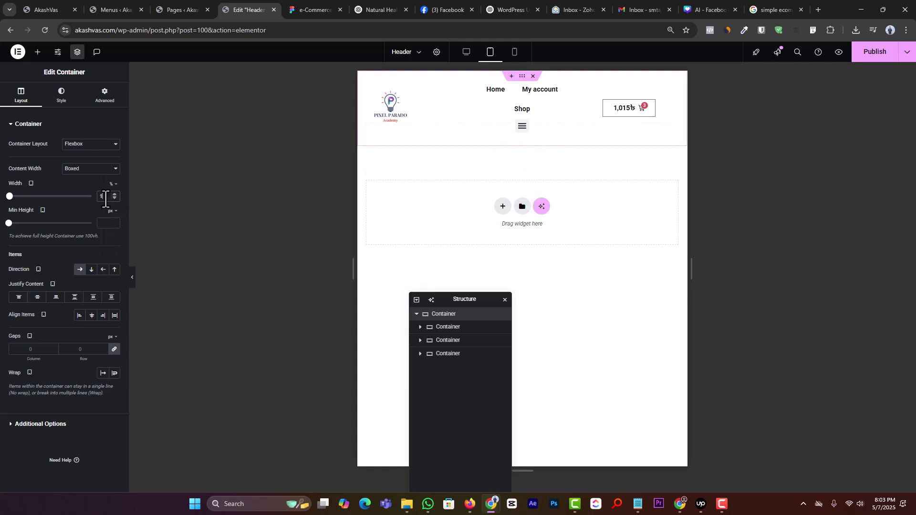
click(438, 328)
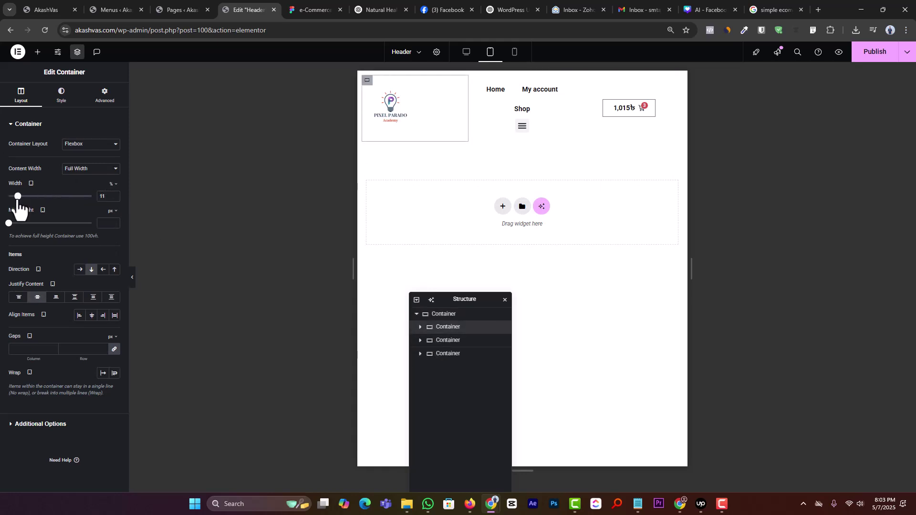
click(459, 340)
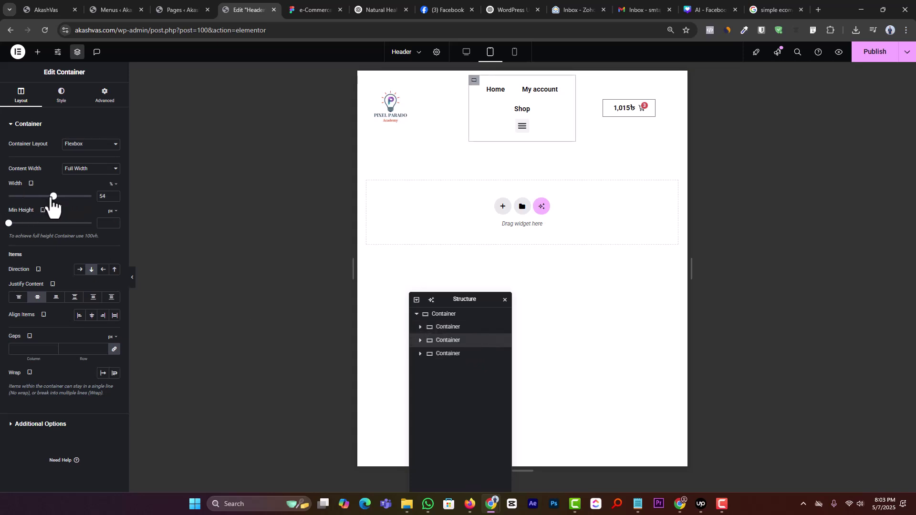
click(591, 90)
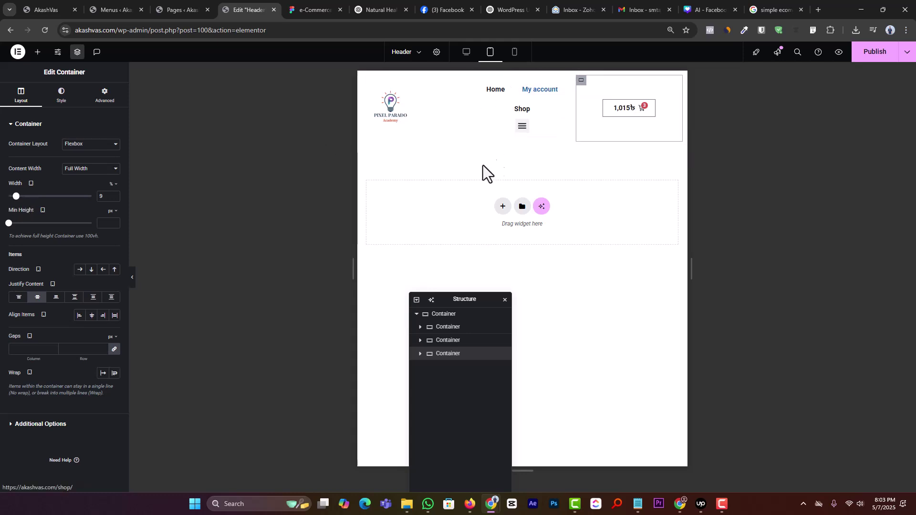
Add a flexbox container with two equal columns below the header in the tablet layout, checking the header's mobile layout as well.
click(503, 207)
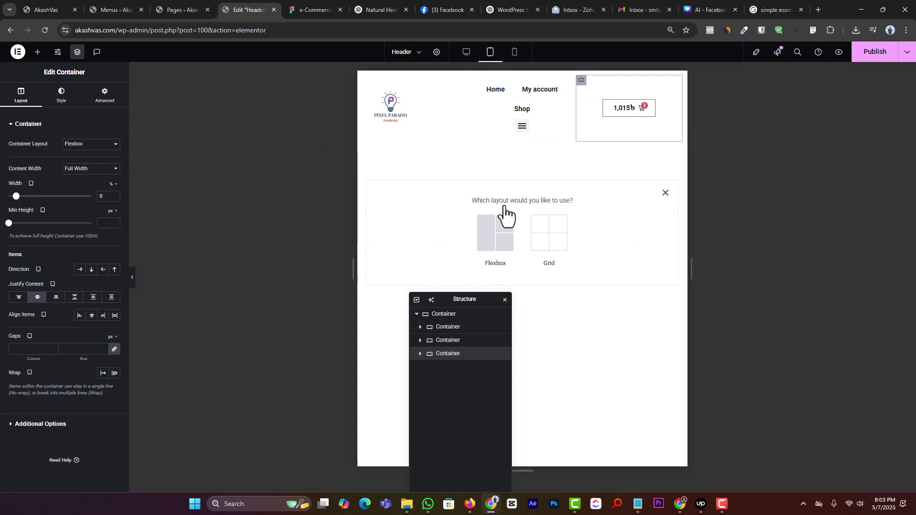
click(520, 79)
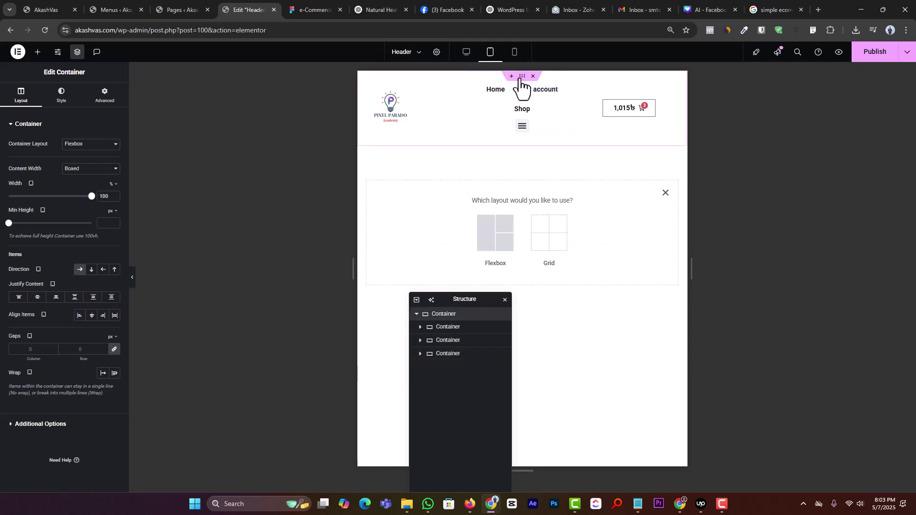
click(518, 59)
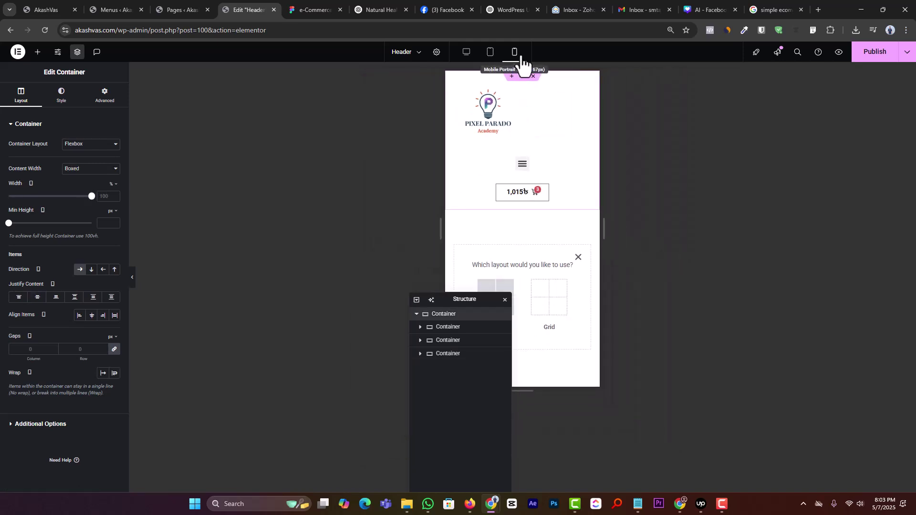
click(490, 53)
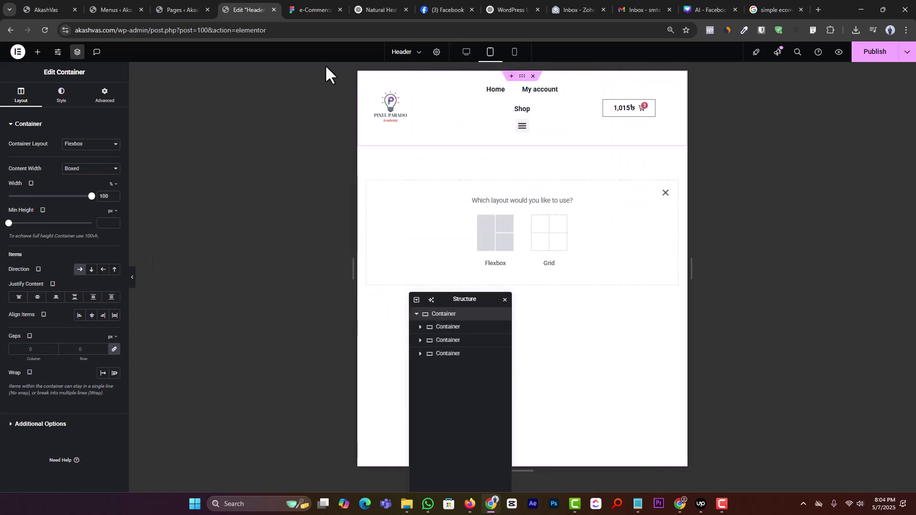
click(496, 238)
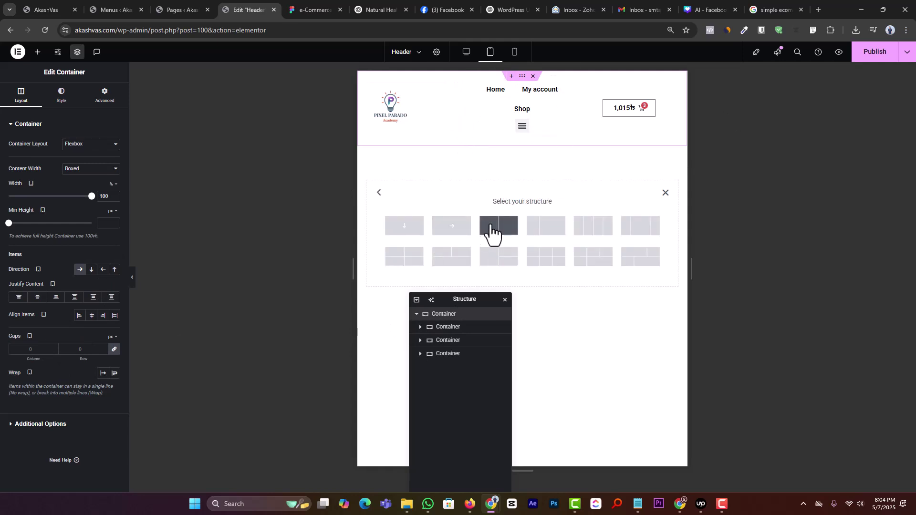
click(493, 233)
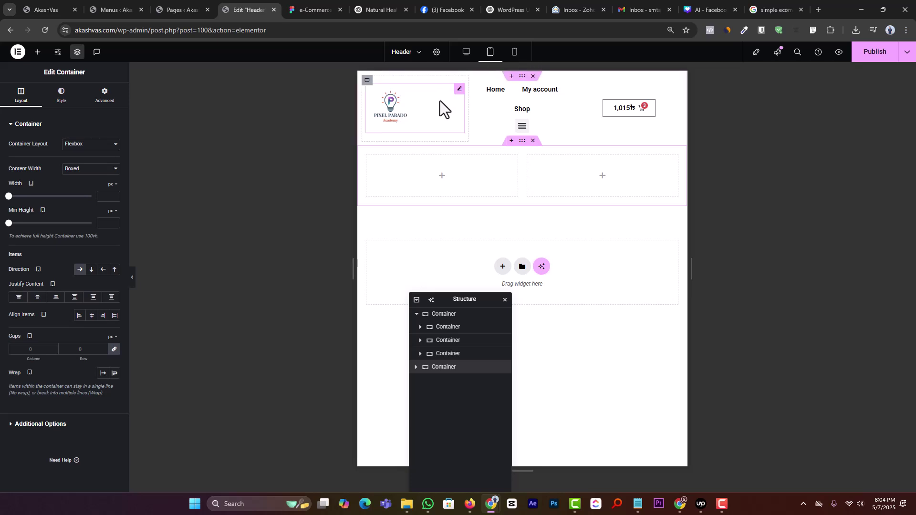
Duplicate the header's logo image and WordPress menu, placing the logo copy in the new row's first column and the menu copy in its second.
click(460, 89)
key(ctrl+d)
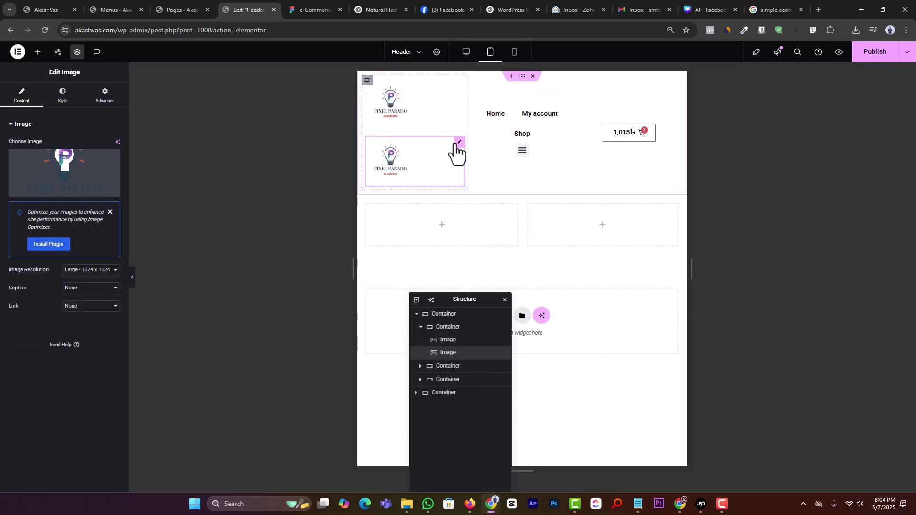
drag(455, 145, 445, 220)
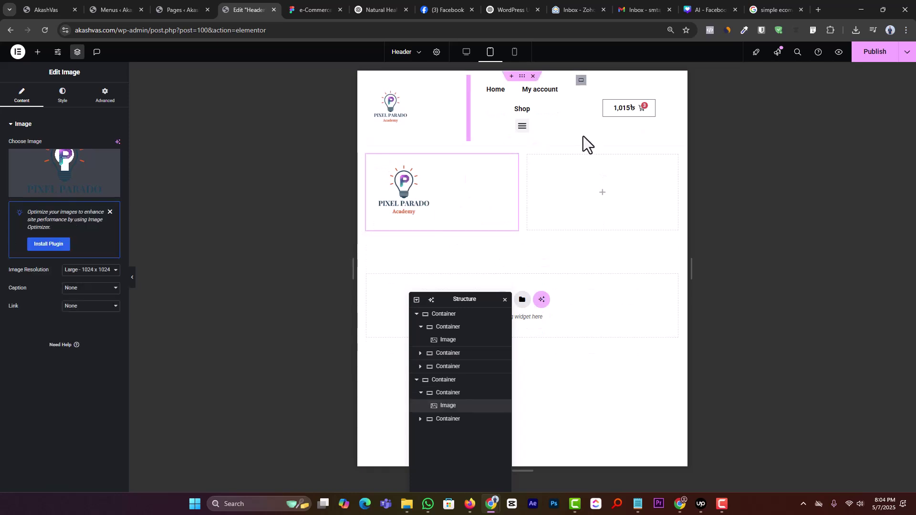
click(568, 89)
key(ctrl+d)
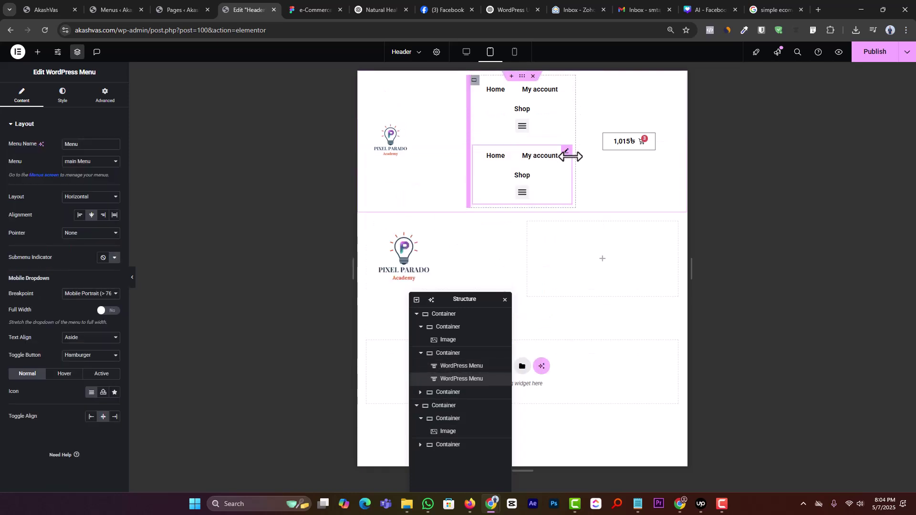
drag(568, 163, 591, 250)
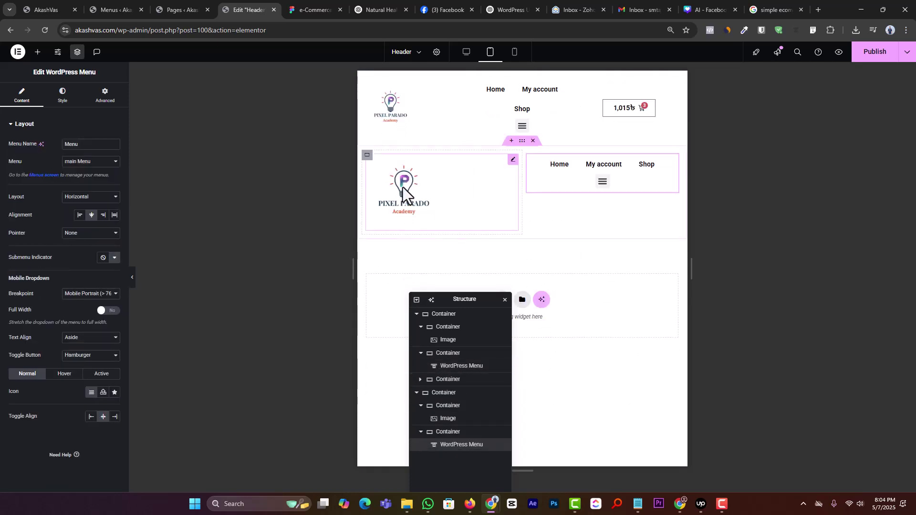
Set the copied menu's mobile dropdown breakpoint to Tablet Portrait (> 1024px).
click(368, 156)
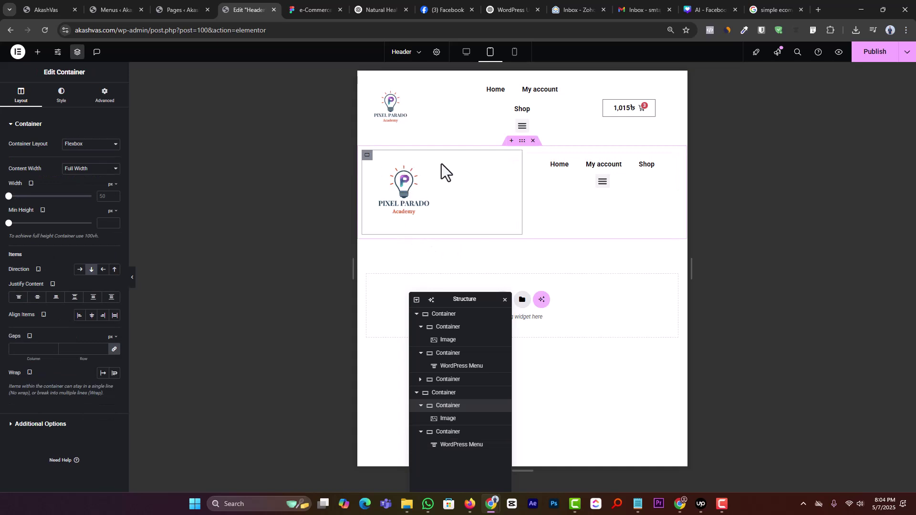
click(673, 161)
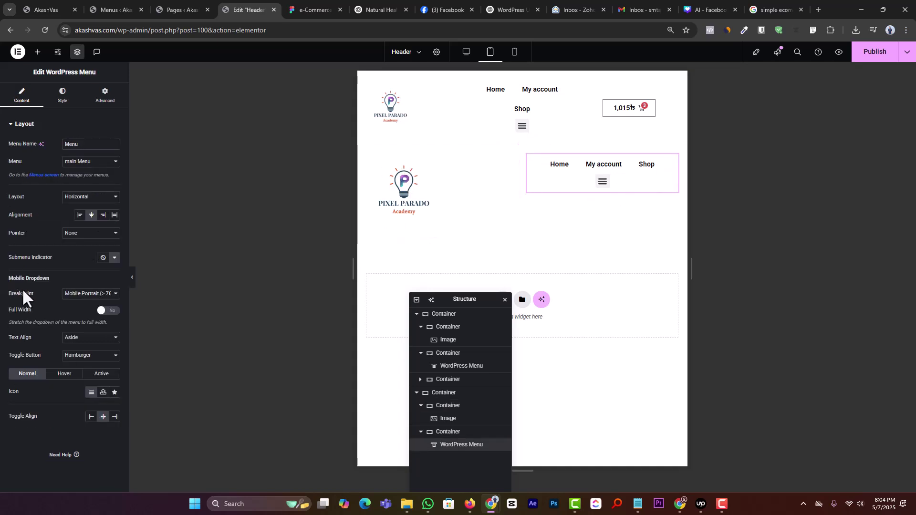
click(72, 294)
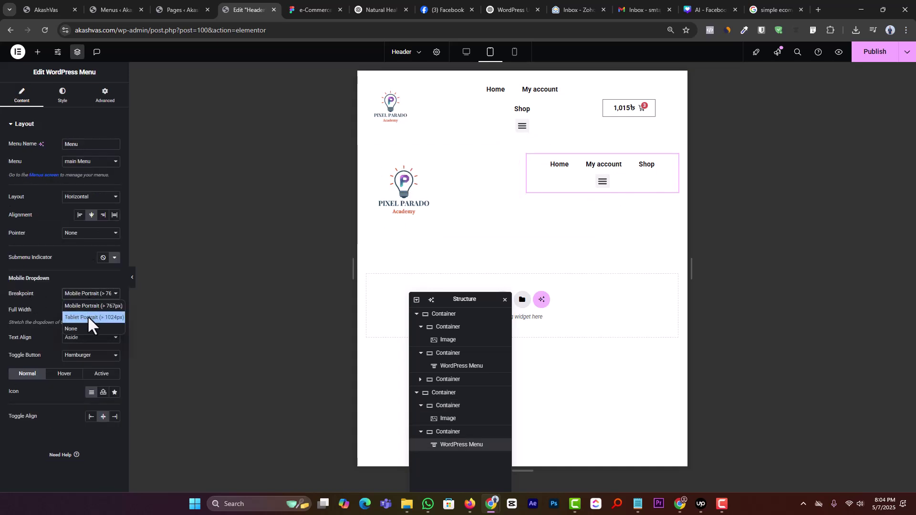
click(88, 317)
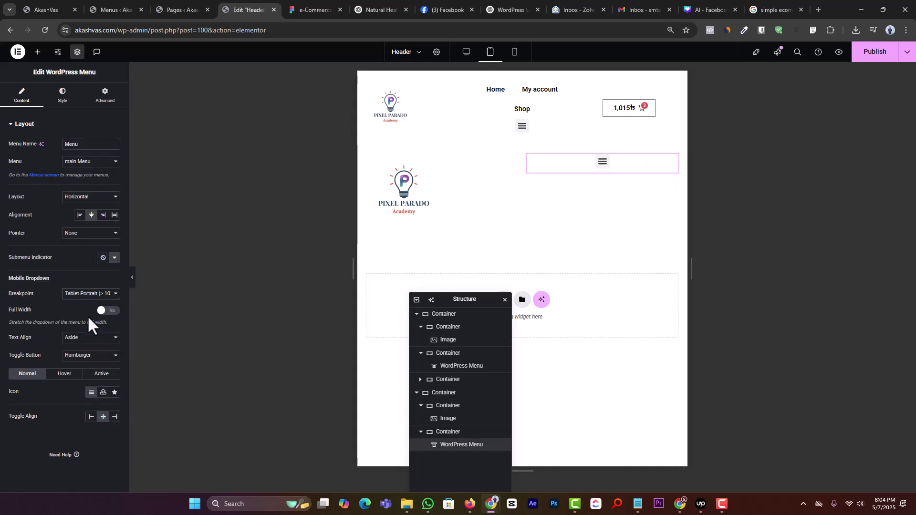
Center the content of the copied menu's container vertically and set the copied menu's own alignment to end.
click(528, 162)
click(38, 298)
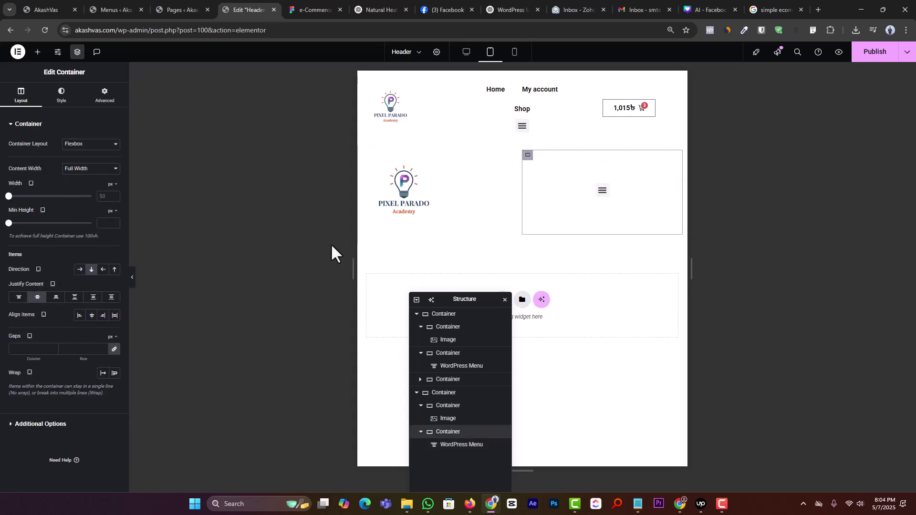
click(668, 189)
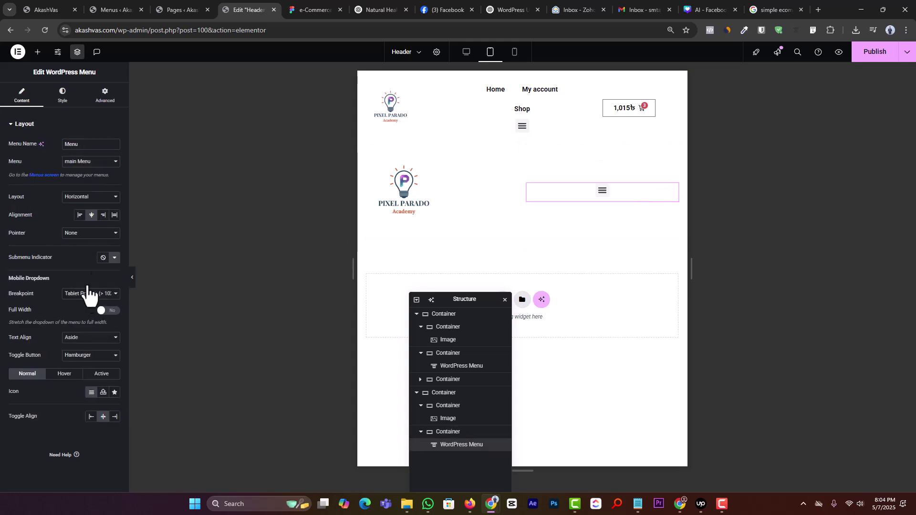
click(103, 215)
click(92, 215)
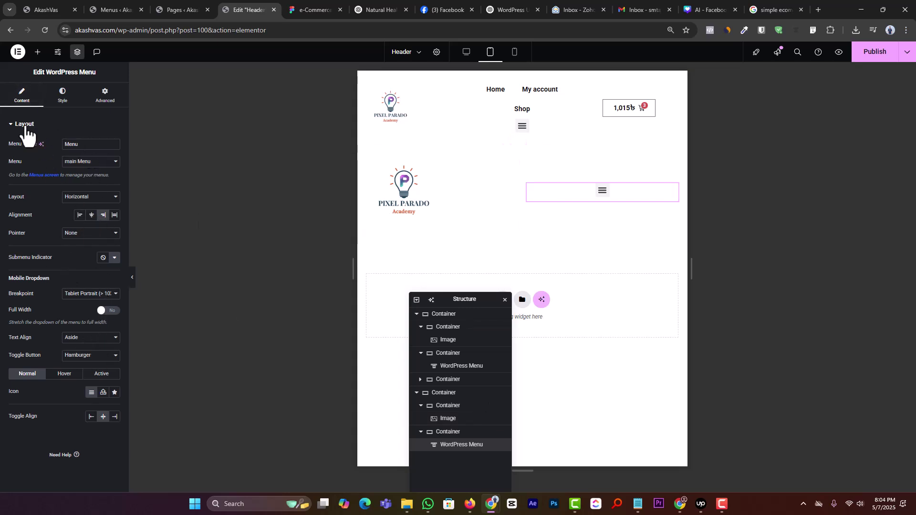
Set the copied menu's container to column direction with centered justify content and items aligned to the end.
click(442, 437)
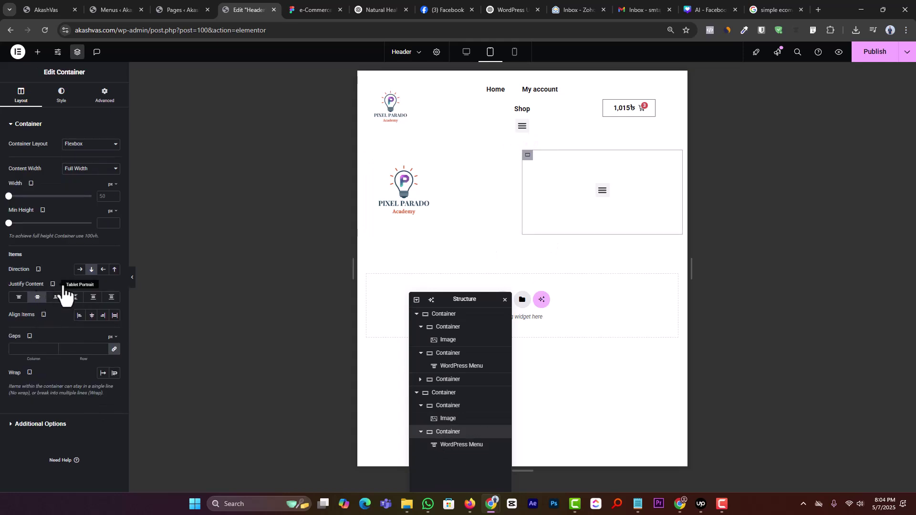
click(80, 270)
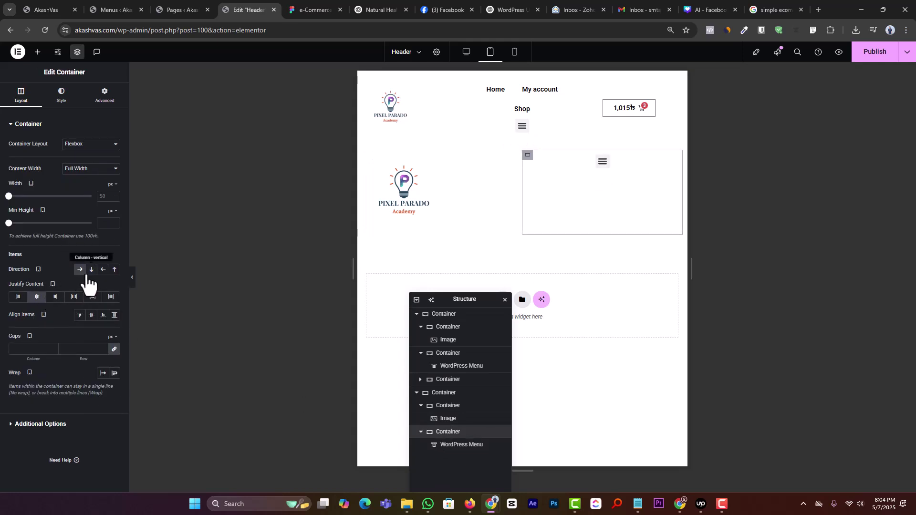
click(91, 270)
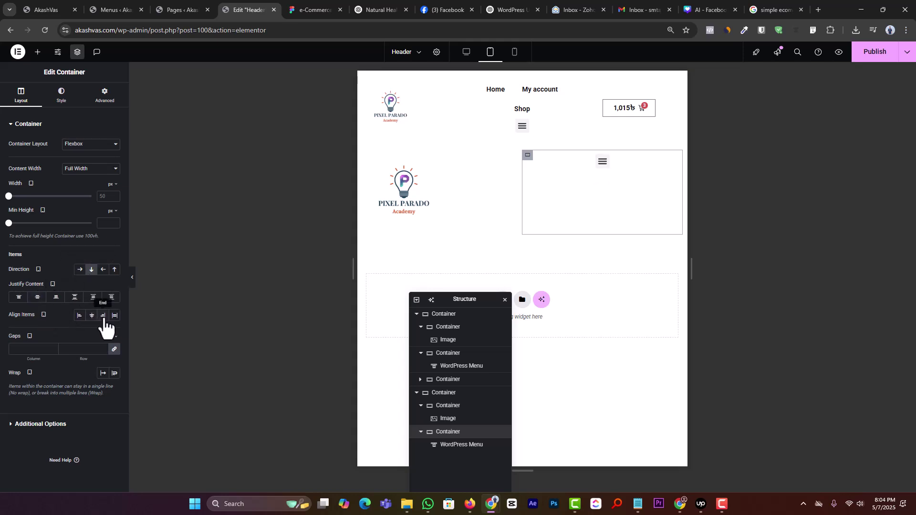
click(38, 297)
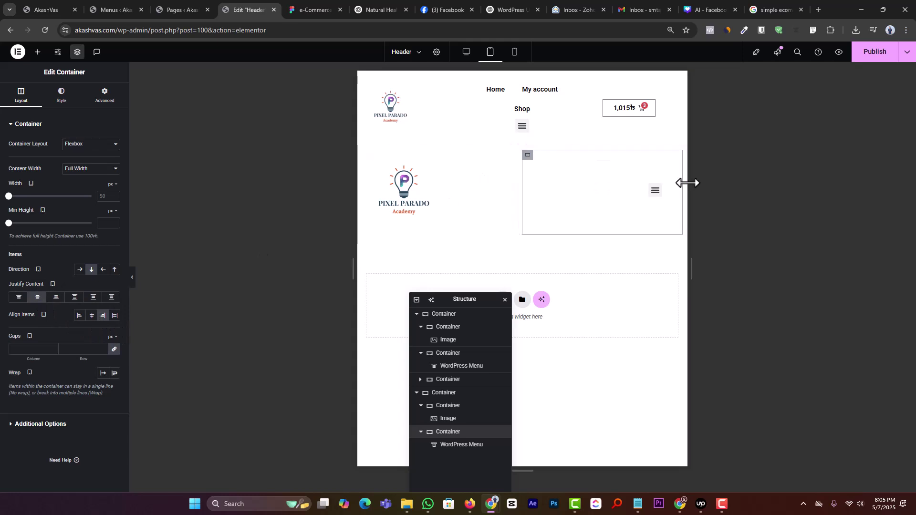
In the mobile layout, set the new row's logo container and menu container to 50% width each.
click(514, 51)
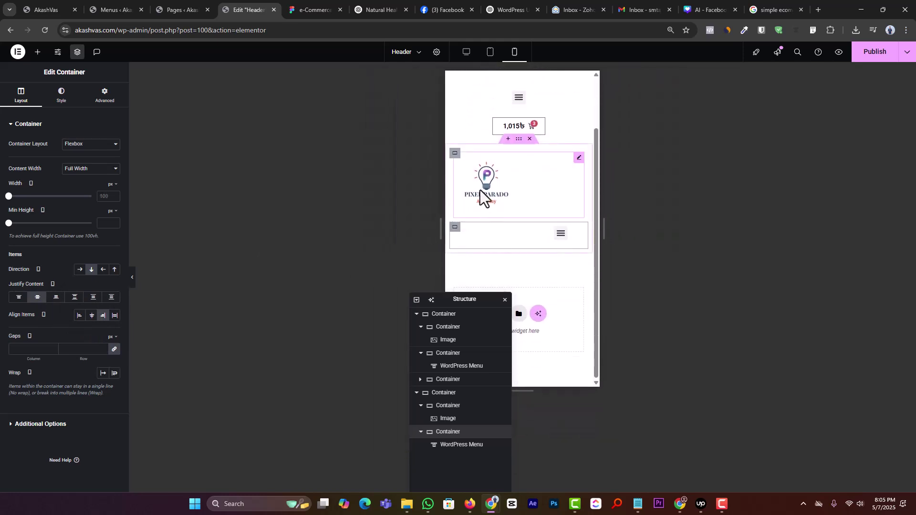
click(455, 155)
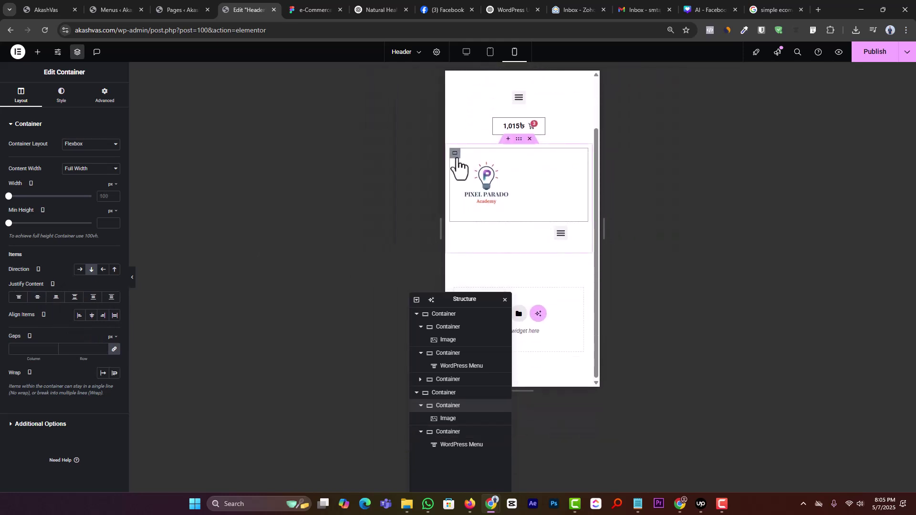
click(113, 191)
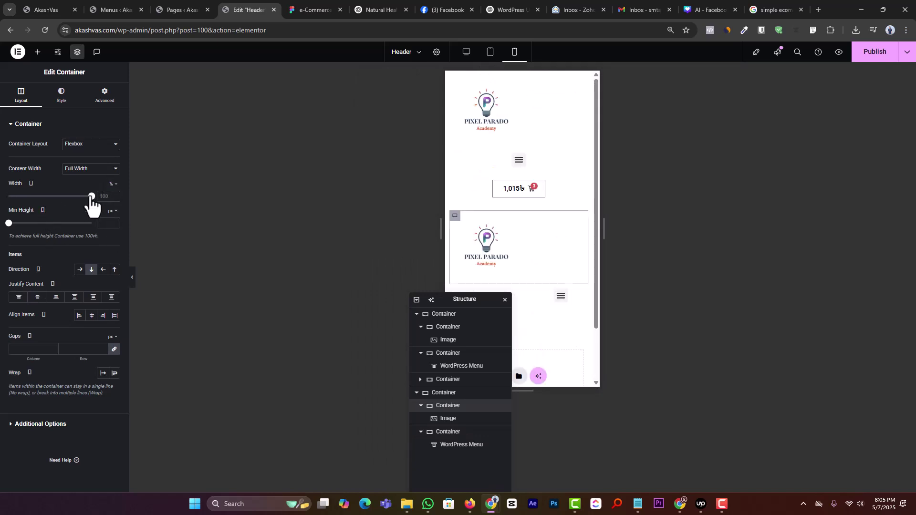
drag(91, 197, 50, 205)
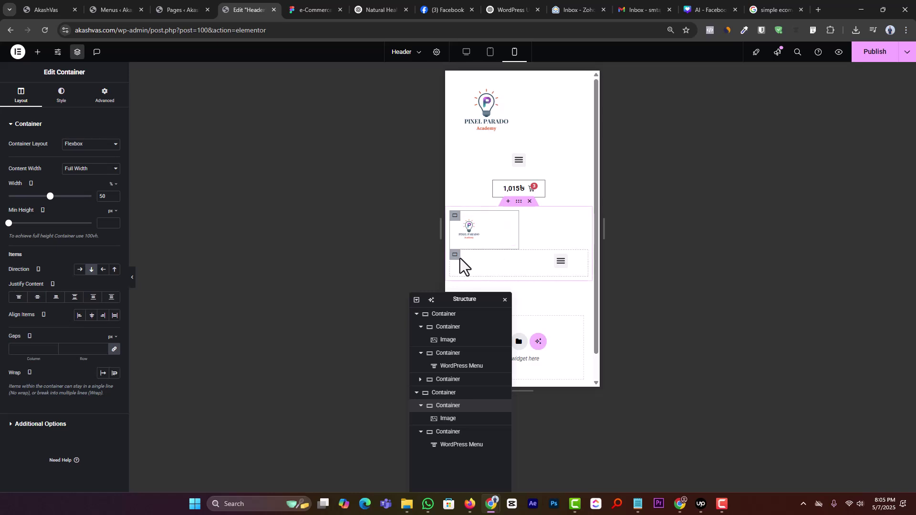
click(456, 256)
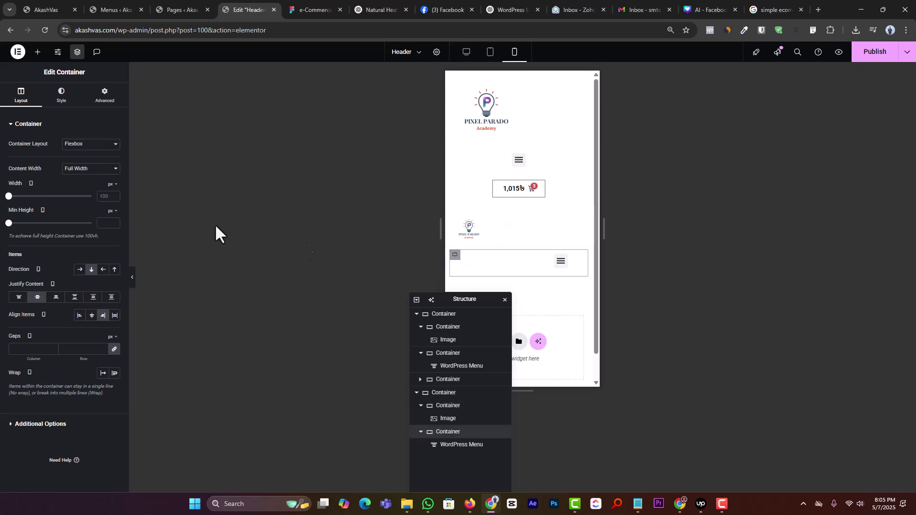
click(110, 186)
click(110, 198)
drag(91, 195, 50, 215)
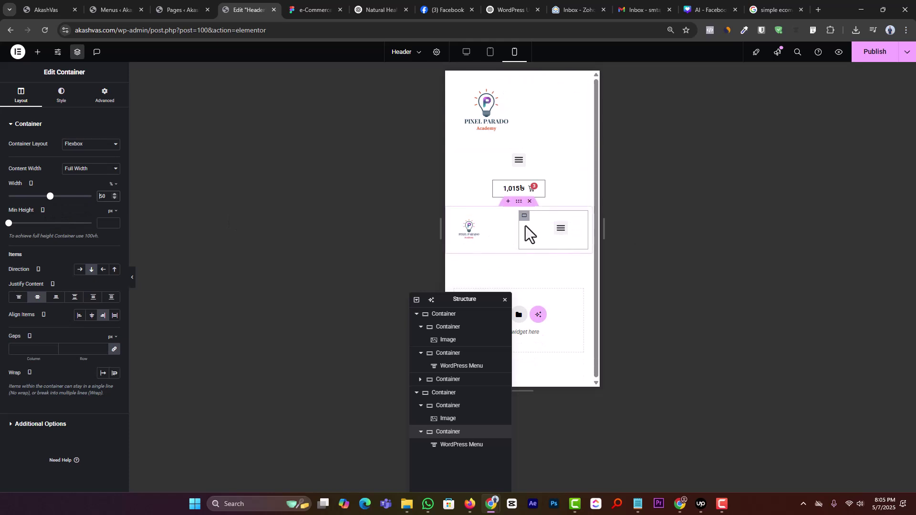
Hide the original header container on tablet portrait and mobile portrait.
click(516, 79)
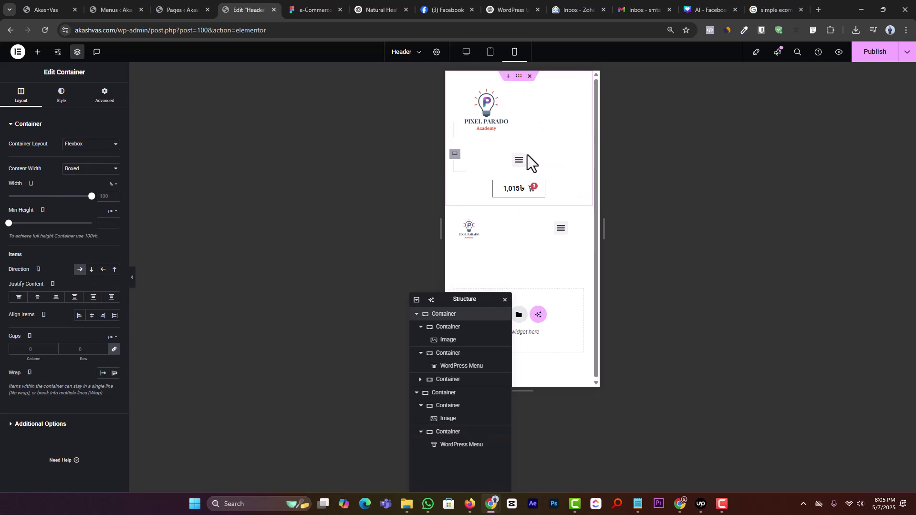
click(105, 95)
scroll(42, 420, down, 5)
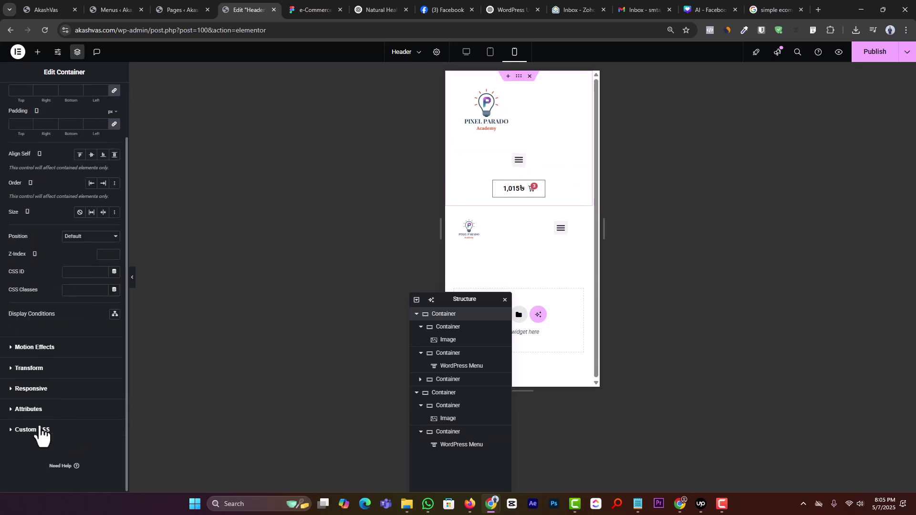
click(41, 387)
click(110, 266)
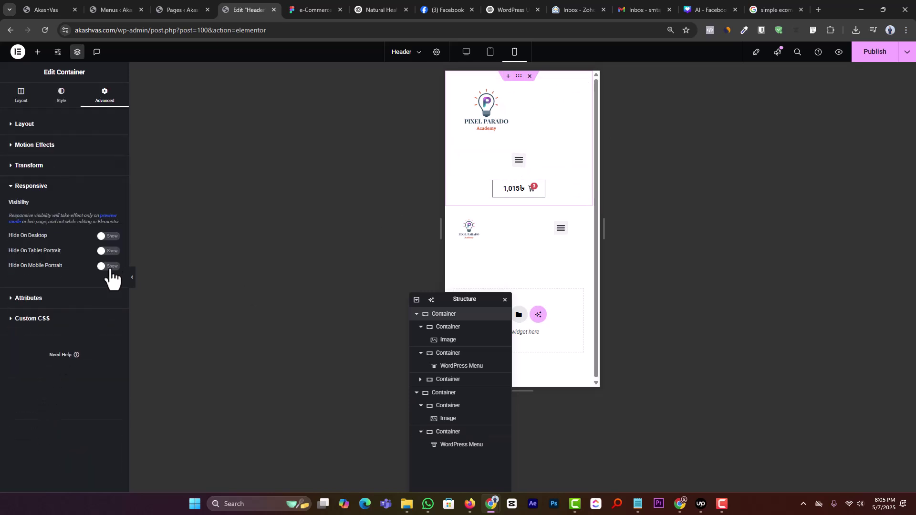
click(112, 251)
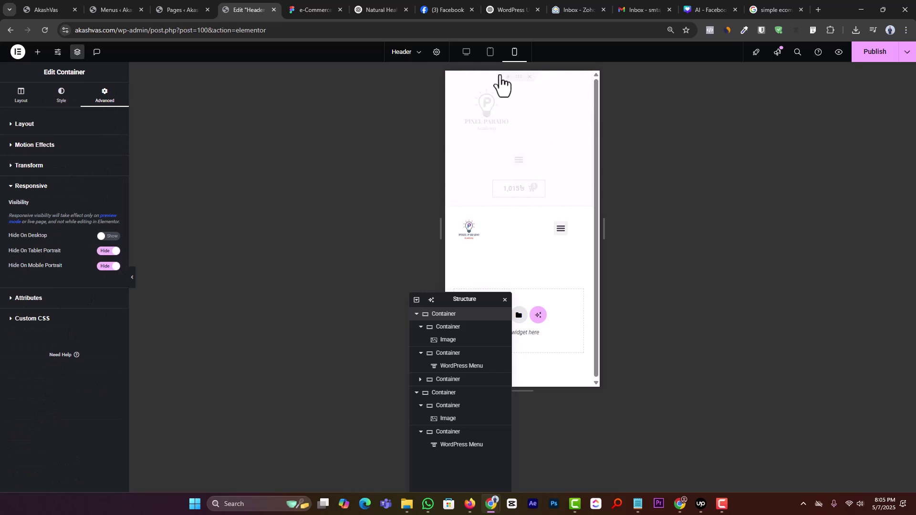
Hide the new logo-and-menu container on desktop, check the desktop layout, and publish the header before closing its editor.
click(490, 53)
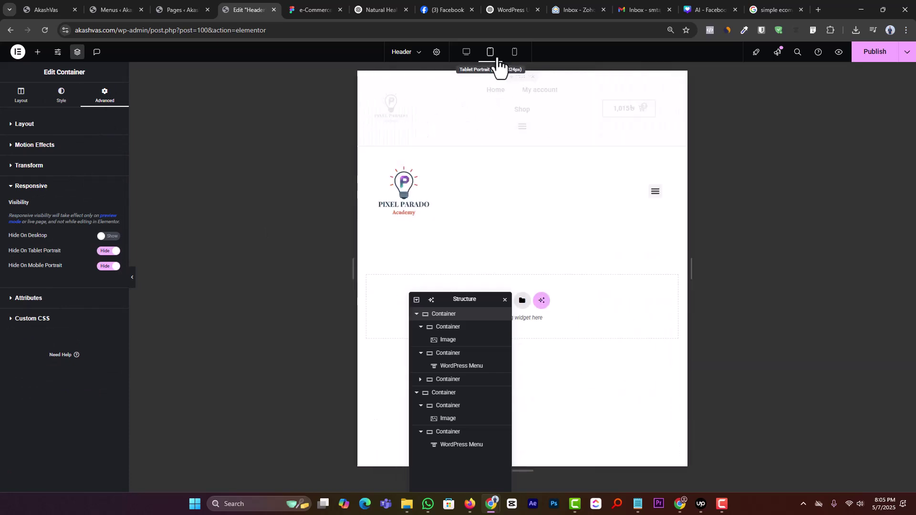
click(523, 149)
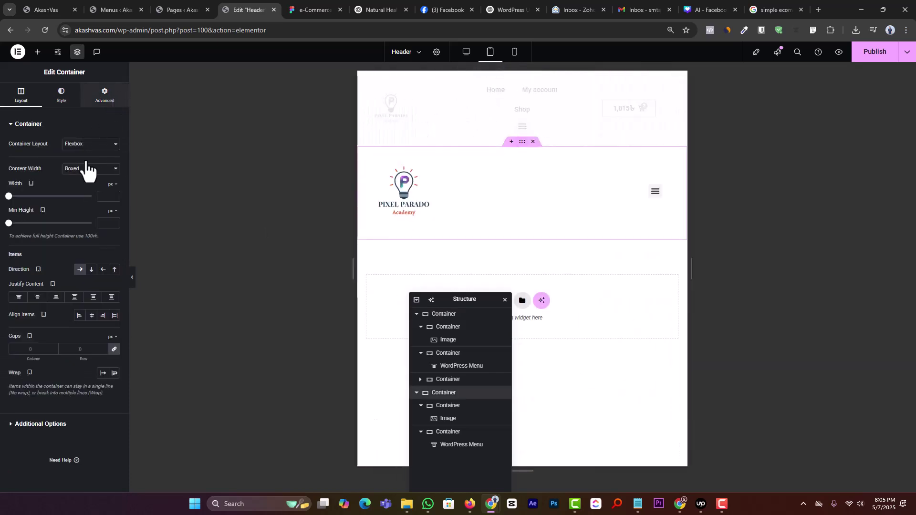
click(105, 95)
scroll(59, 377, down, 2)
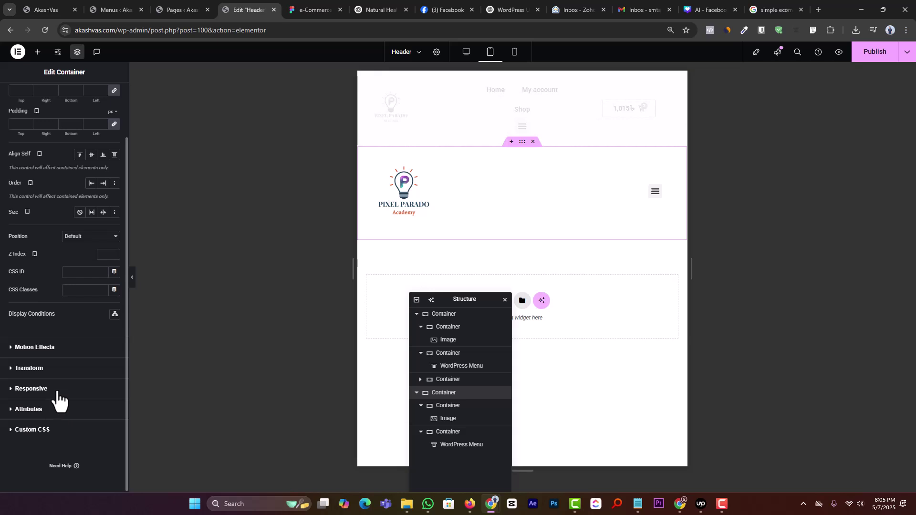
click(58, 392)
click(110, 237)
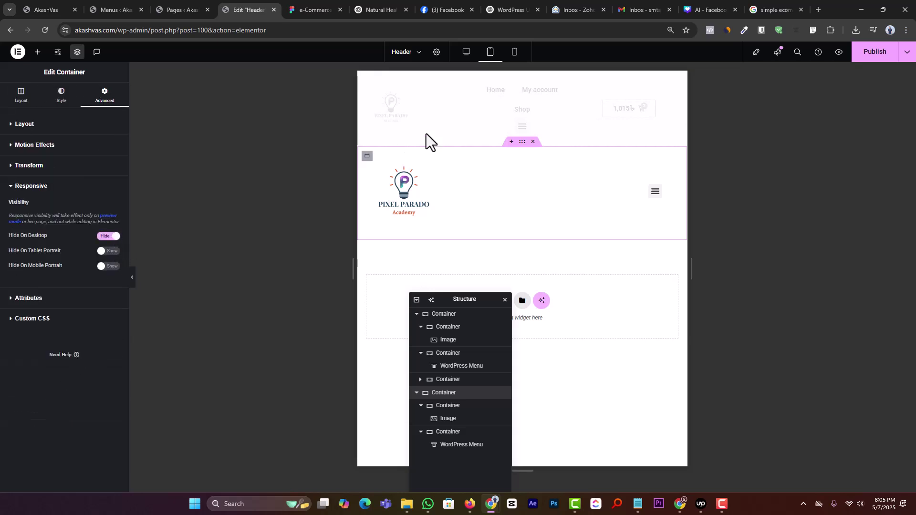
click(474, 54)
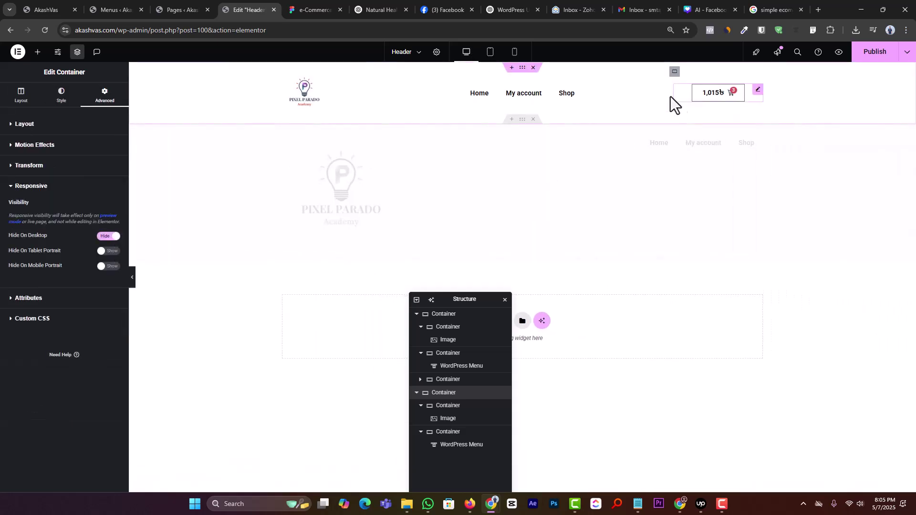
click(874, 58)
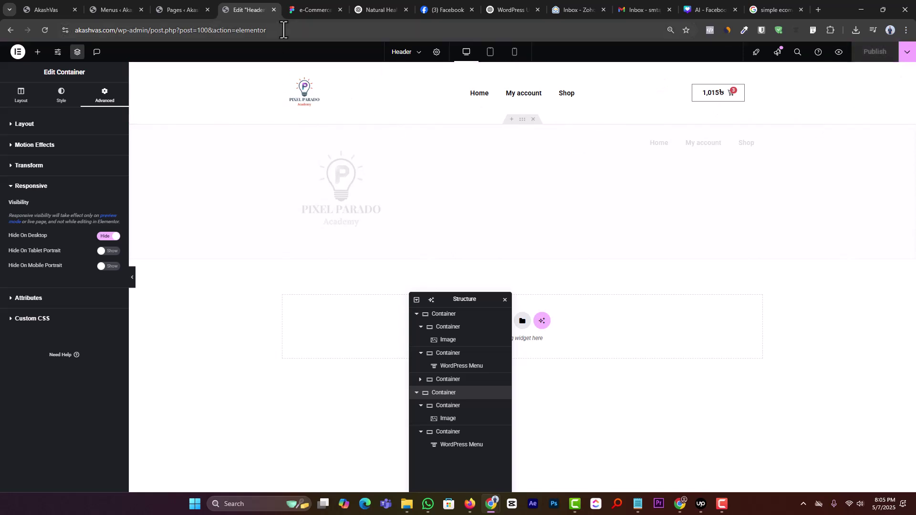
click(274, 10)
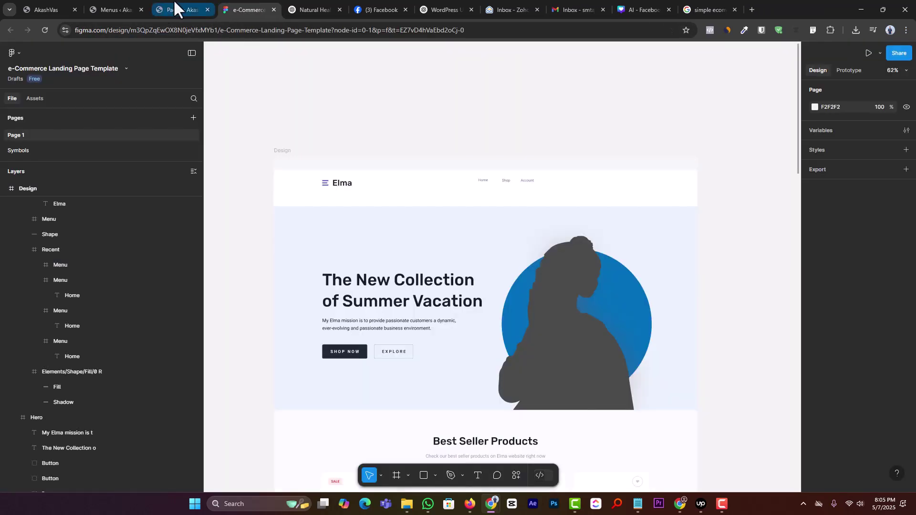
Open the UAE Header & Footer Builder from the WordPress dashboard in a new tab and start a new template.
click(180, 8)
mouse_move(22, 307)
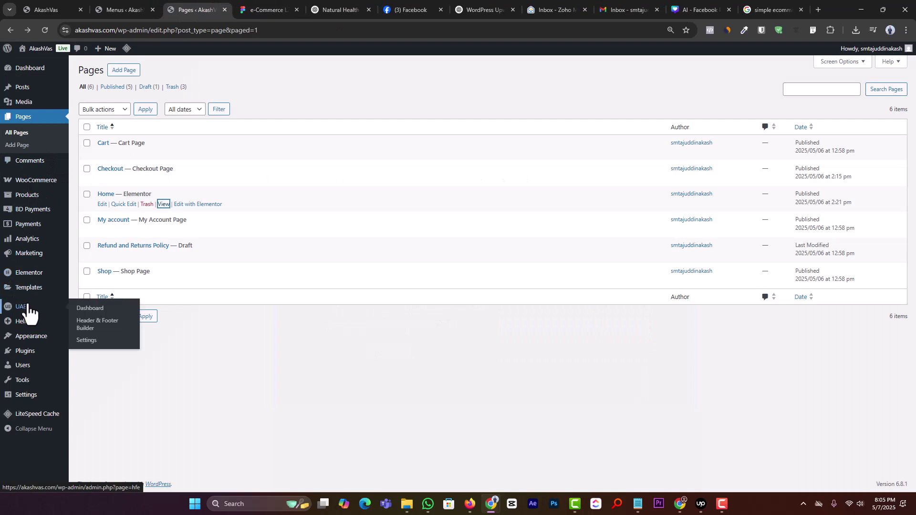
middle_click(91, 323)
click(238, 8)
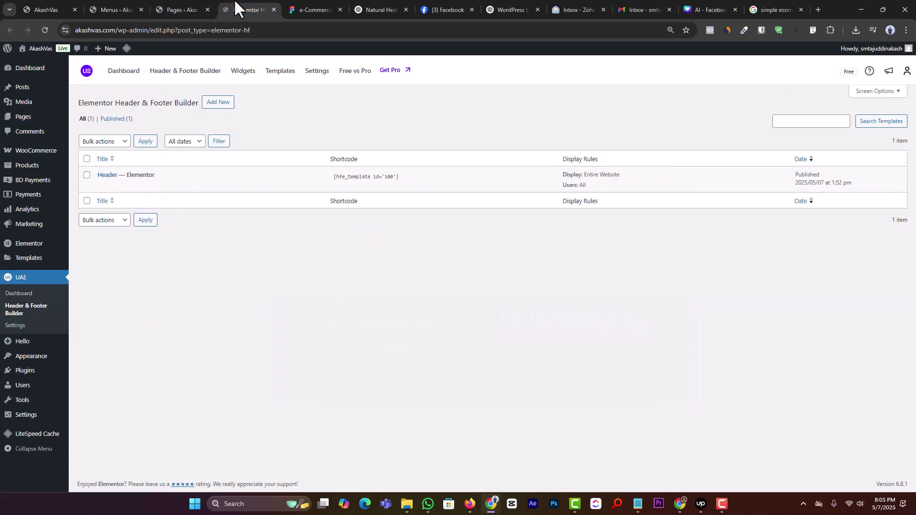
click(221, 103)
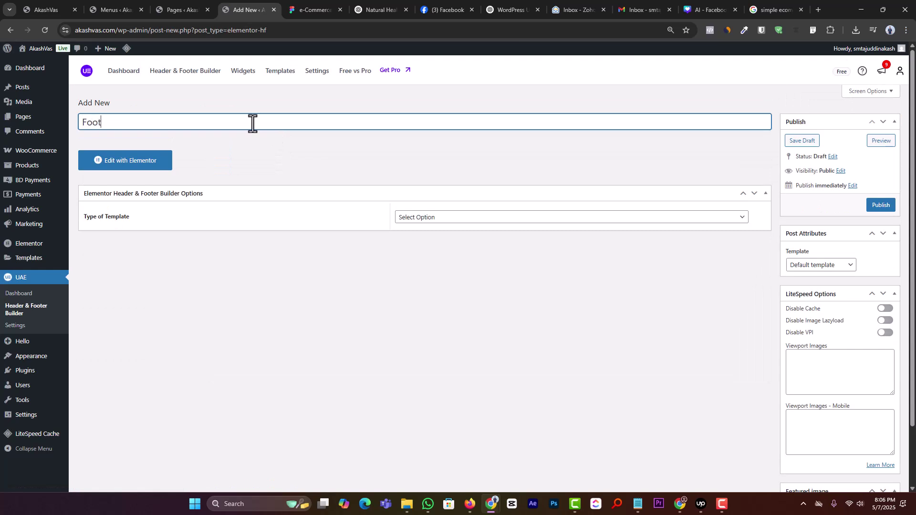
Set the Footer template's type to Footer, displayed on the entire website for all user roles, publish it, and open it in Elementor.
click(463, 216)
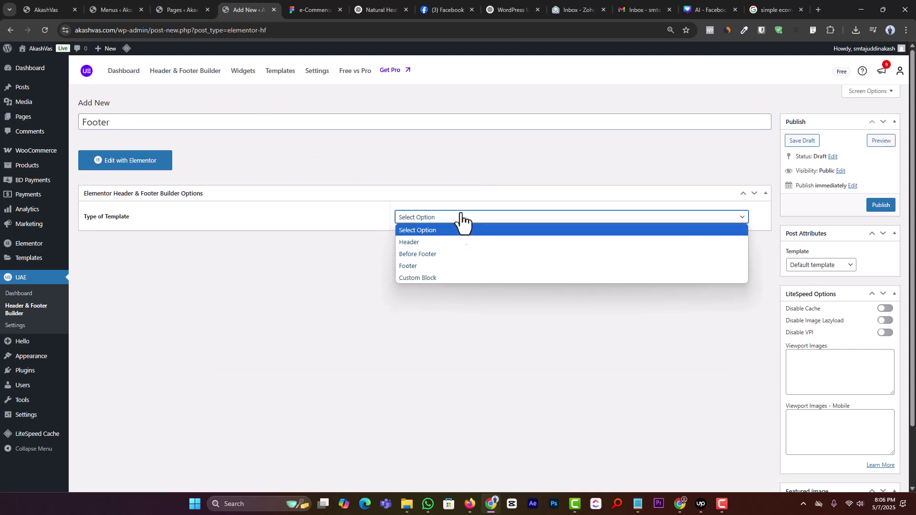
click(448, 264)
click(444, 249)
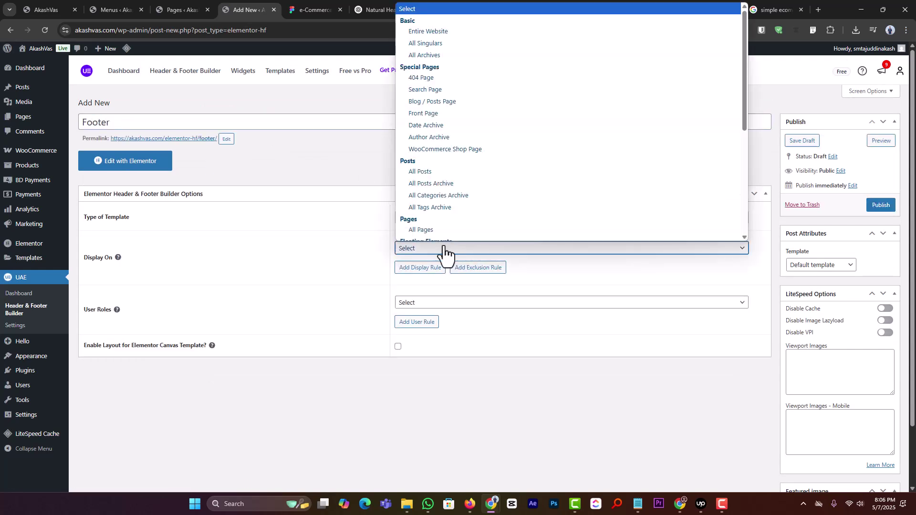
click(466, 31)
click(429, 303)
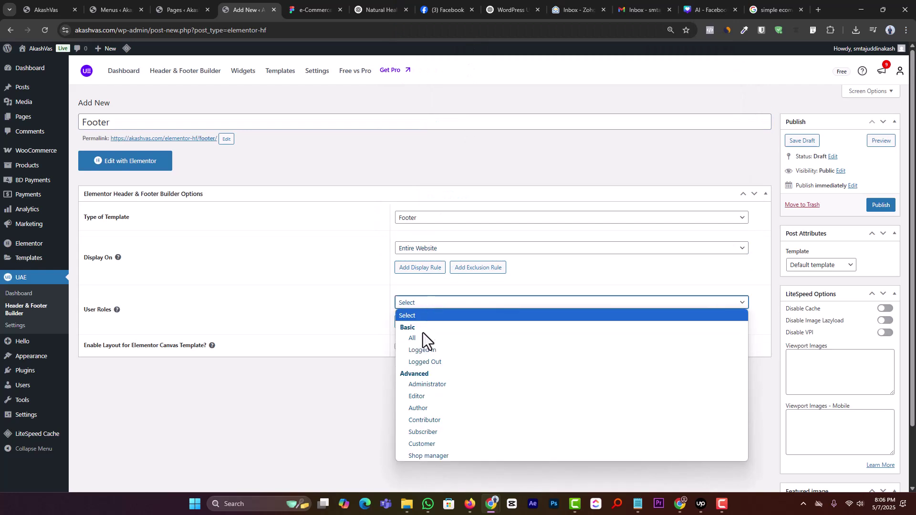
click(422, 336)
click(878, 206)
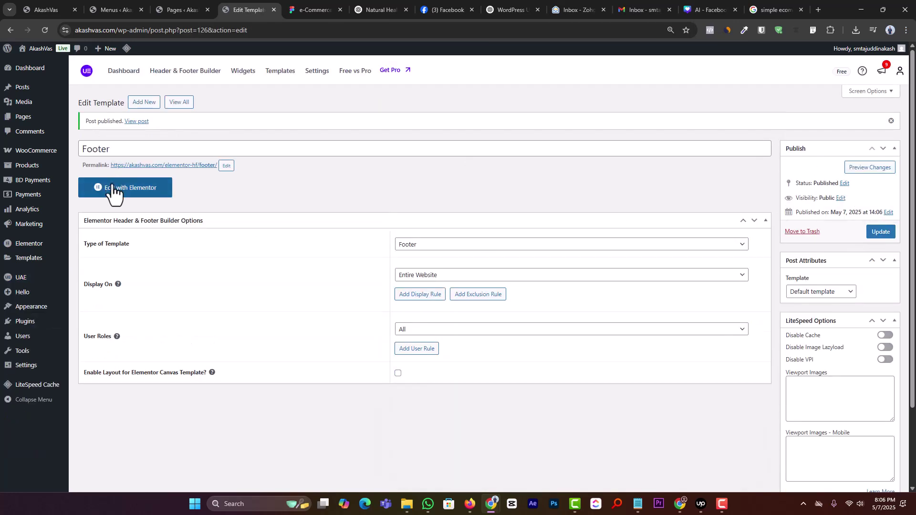
click(114, 191)
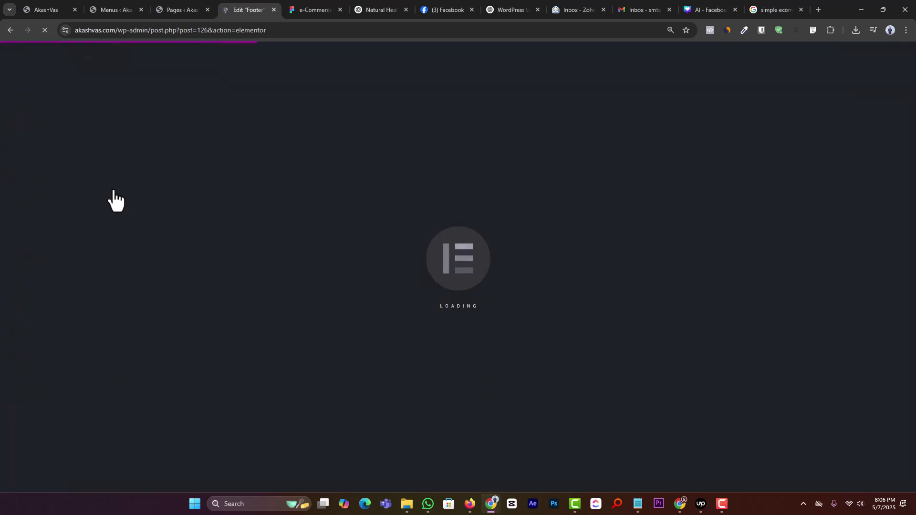
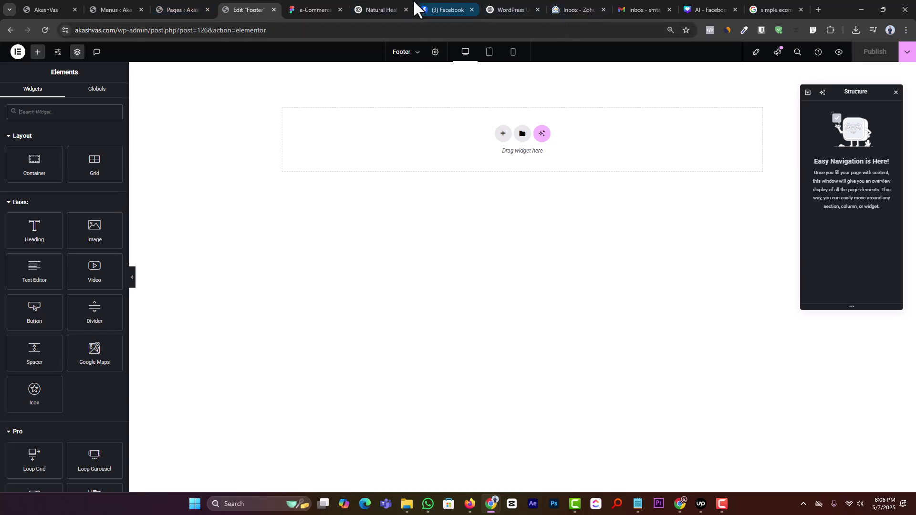
Switch to the Figma e-commerce landing page design and examine the footer's column layout and bottom row.
click(450, 10)
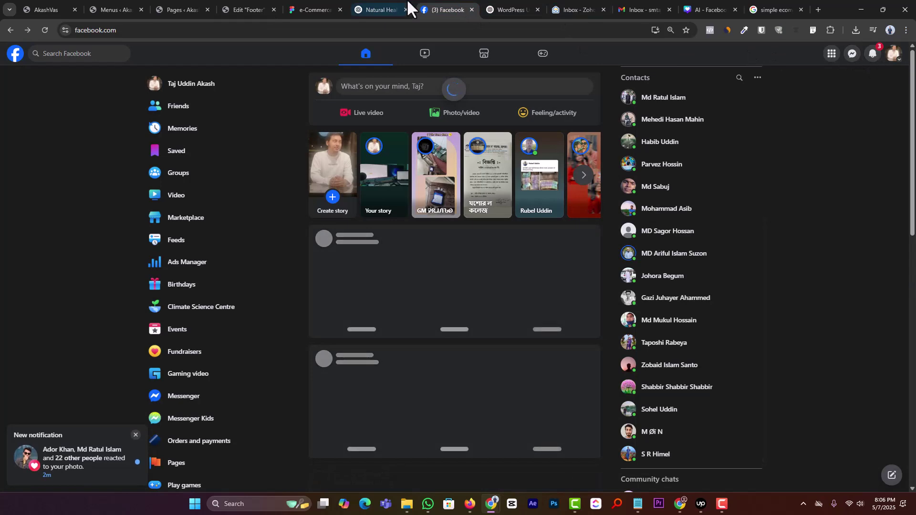
click(399, 9)
click(291, 10)
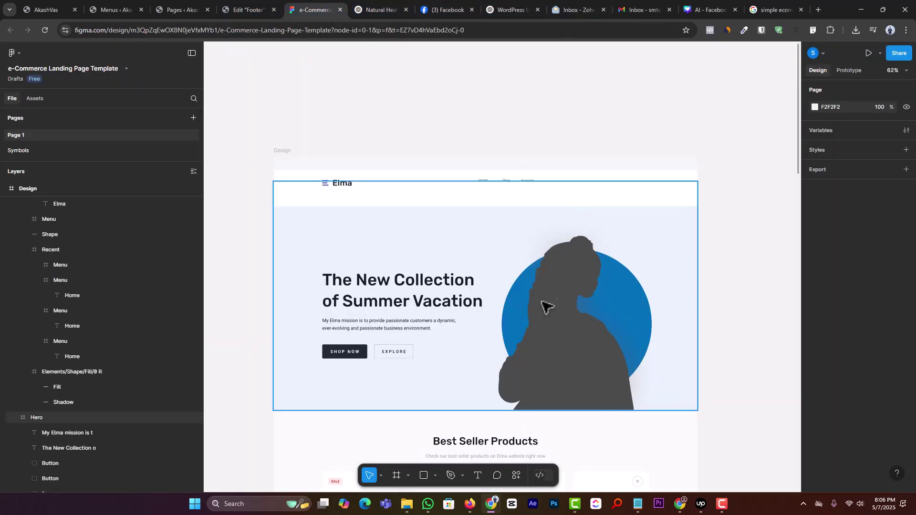
scroll(544, 327, down, 12)
scroll(544, 329, down, 3)
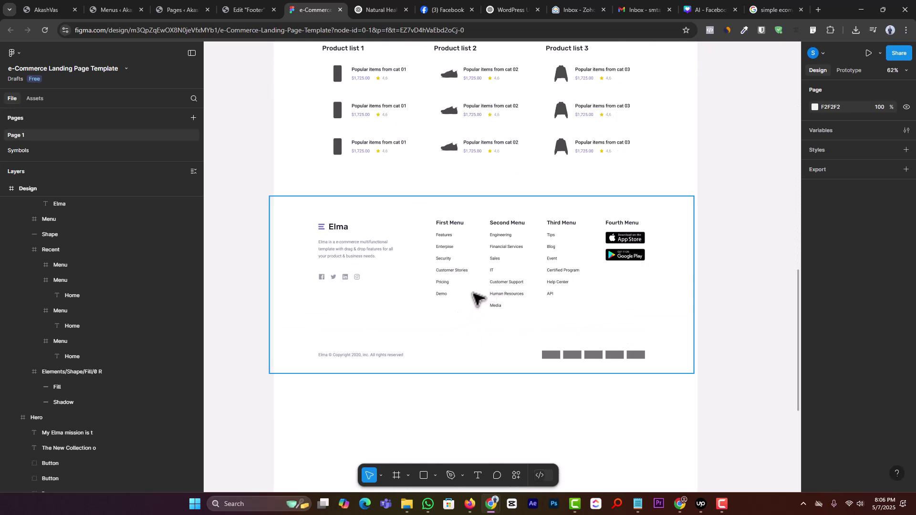
scroll(306, 277, up, 5)
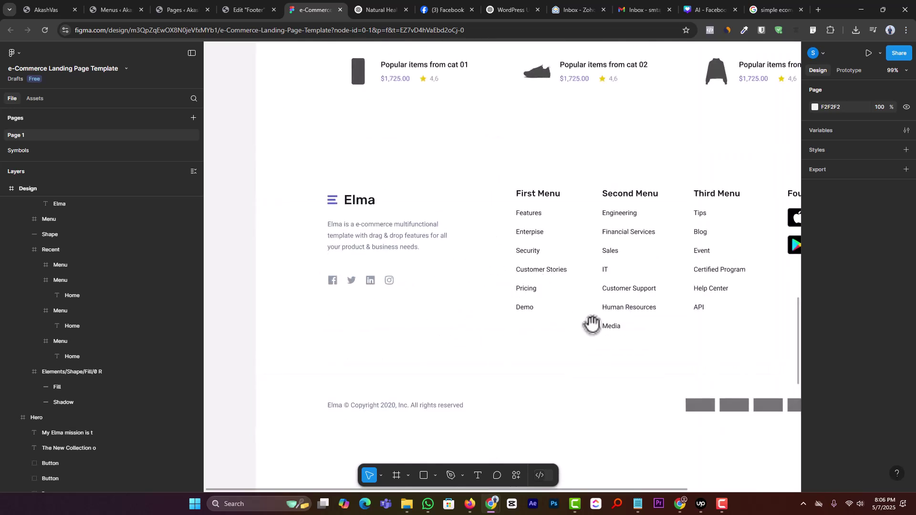
drag(656, 315, 593, 314)
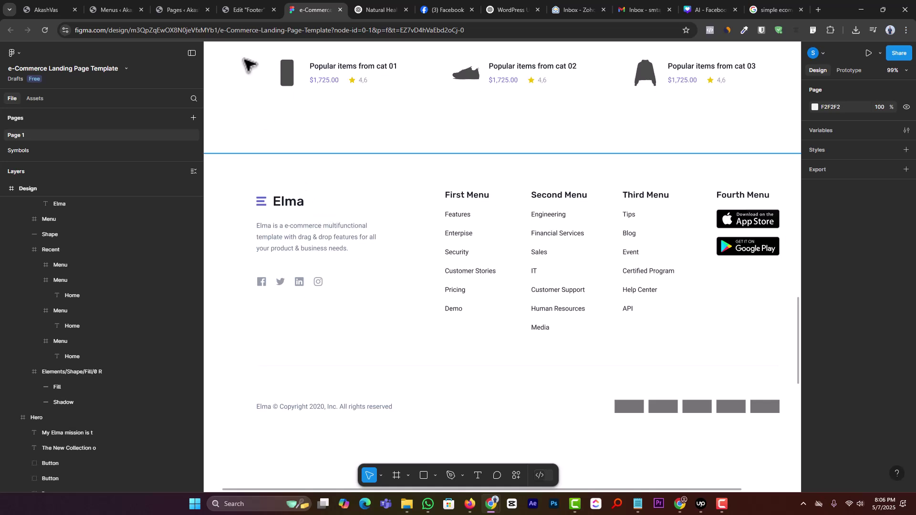
Return to the Footer template in Elementor and add a flexbox container with four equal columns.
click(262, 4)
click(504, 134)
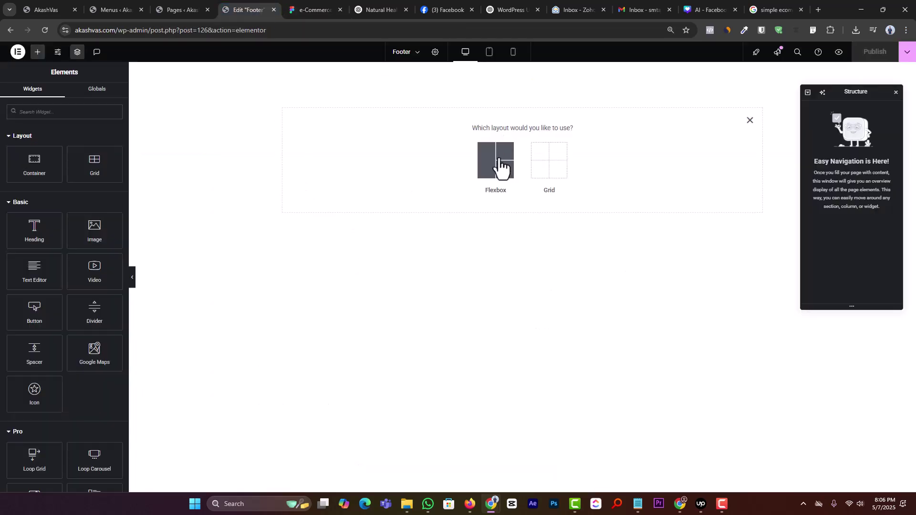
click(500, 167)
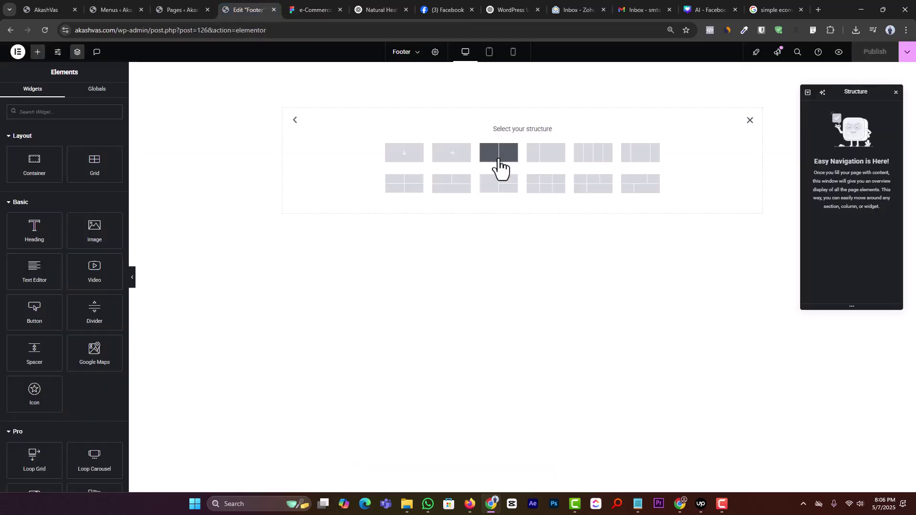
click(591, 158)
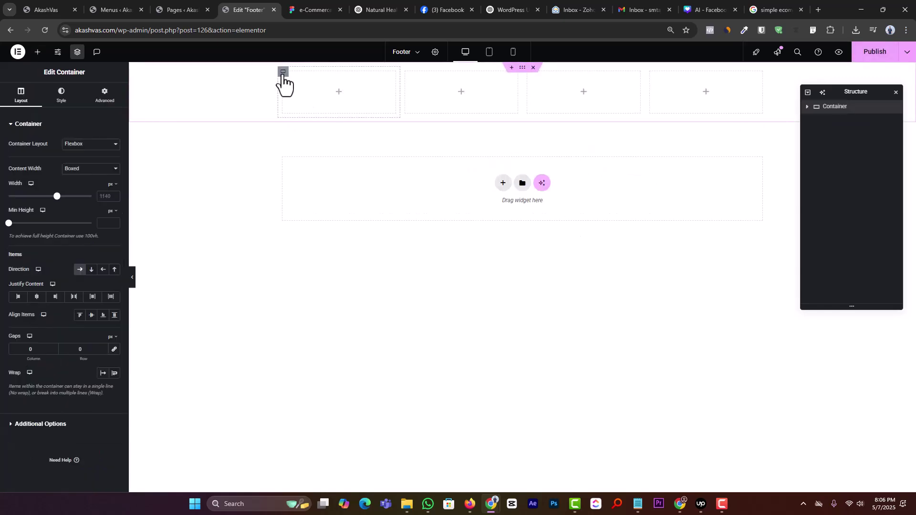
Compare the columns with the Figma footer and duplicate the first inner container to make a five-column row.
click(311, 10)
scroll(415, 256, down, 2)
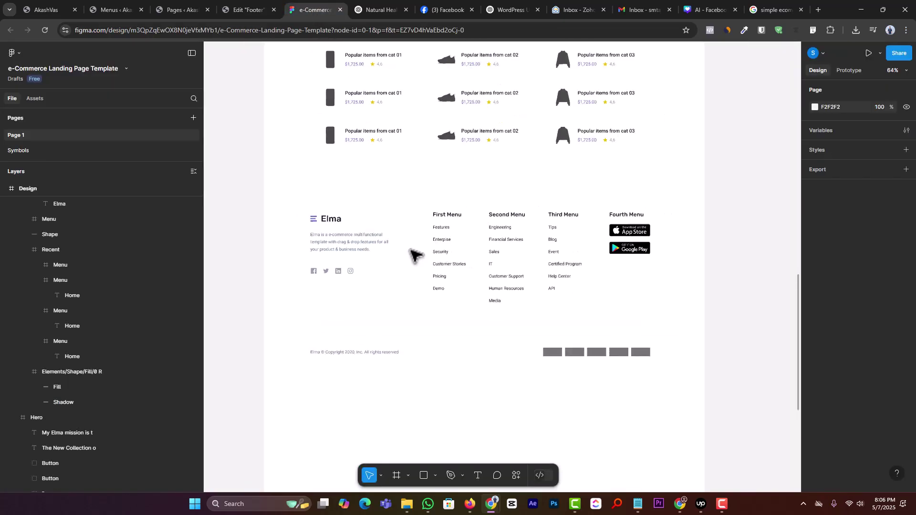
scroll(412, 254, up, 2)
click(260, 4)
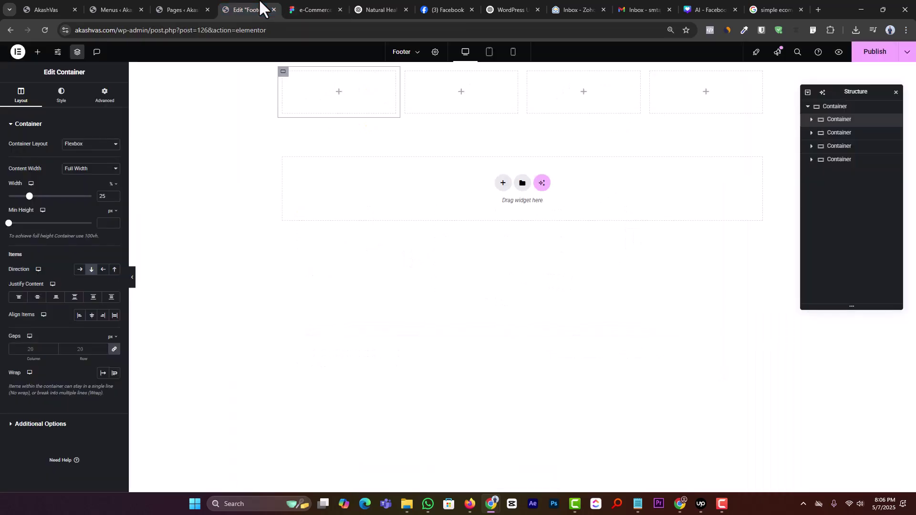
key(ctrl+d)
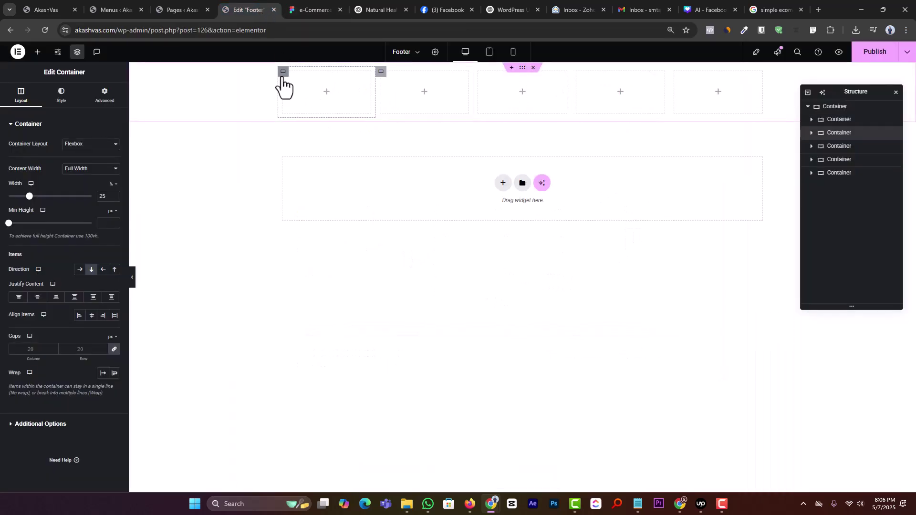
Make the parent container full width and set its width to 90%.
click(849, 107)
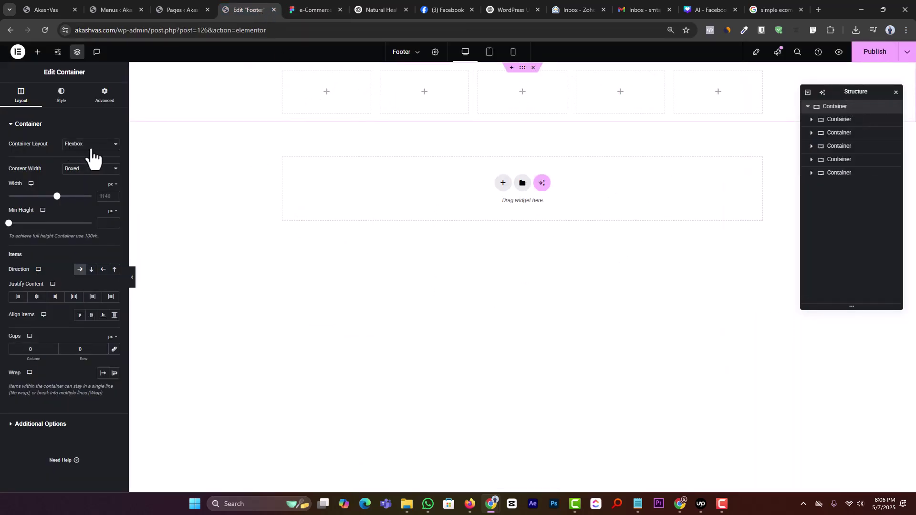
click(91, 169)
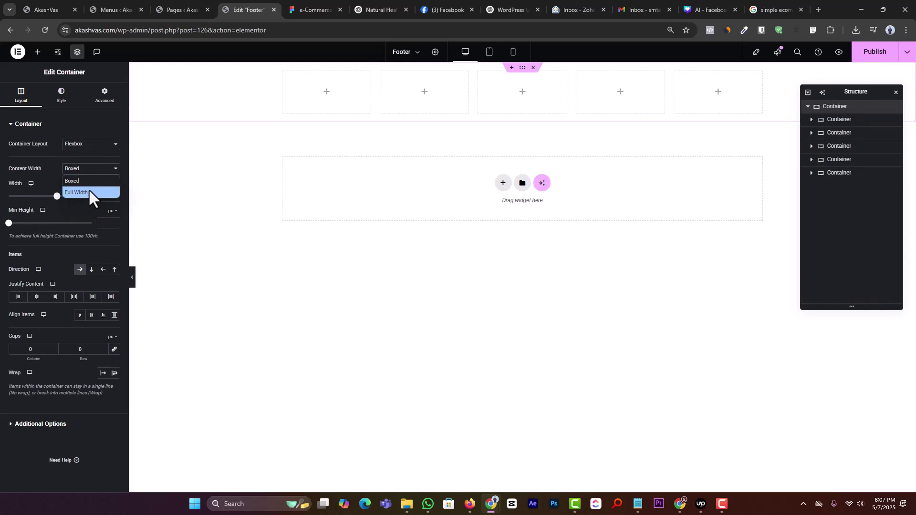
click(89, 191)
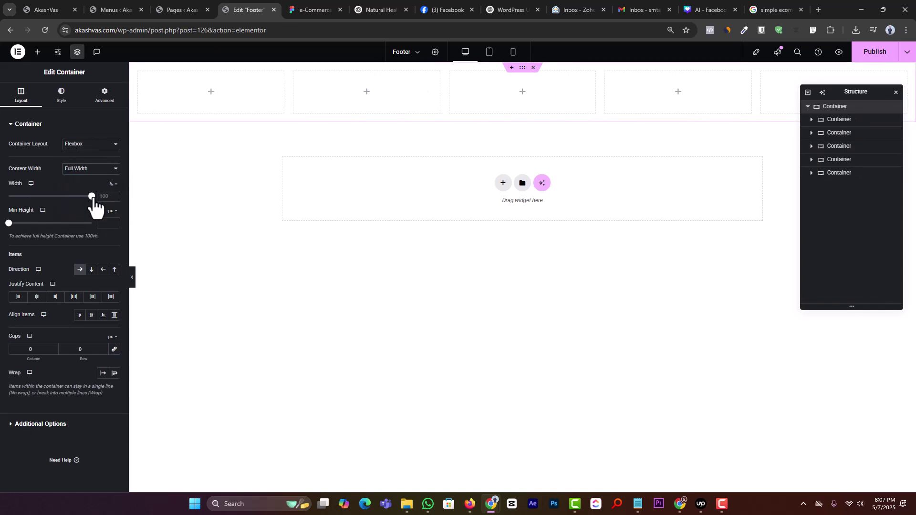
drag(93, 199, 86, 201)
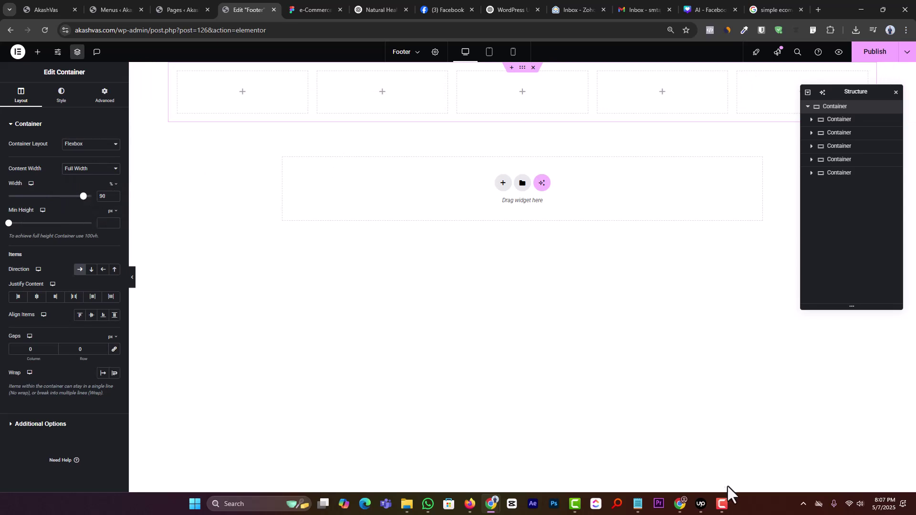
click(725, 504)
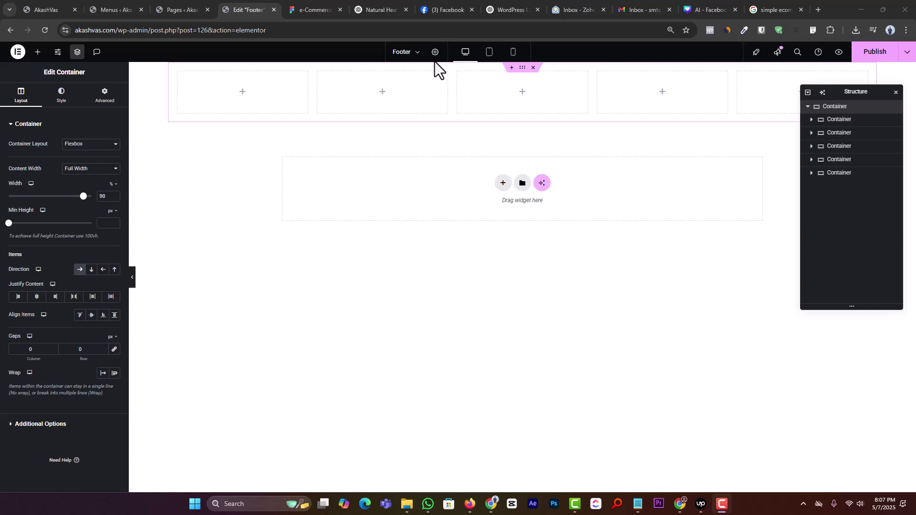
Check the brand column in the Figma footer and add an Image widget to the first column of the Elementor footer.
click(321, 7)
scroll(329, 224, up, 4)
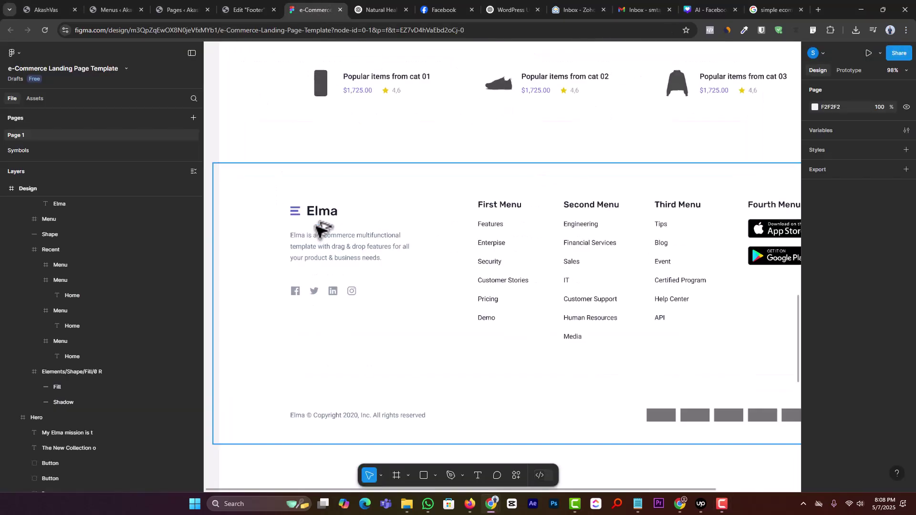
click(261, 7)
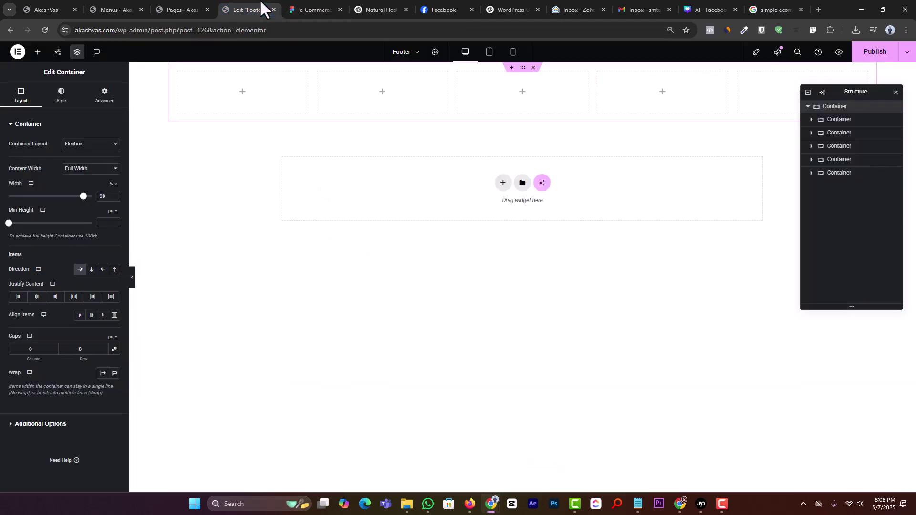
click(303, 8)
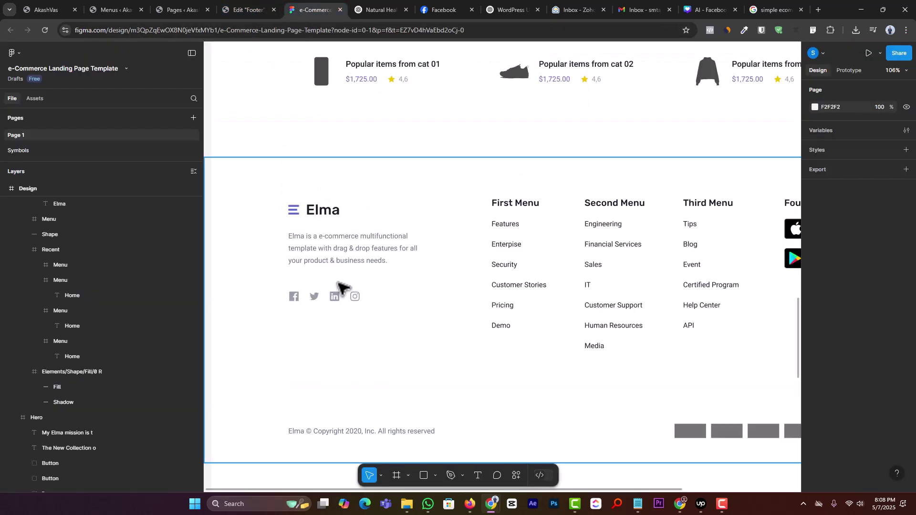
click(258, 9)
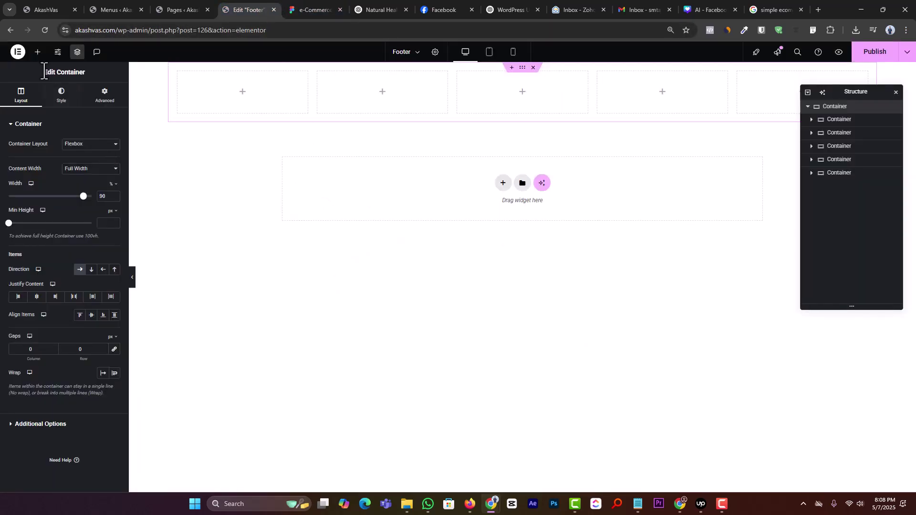
click(38, 52)
text(image)
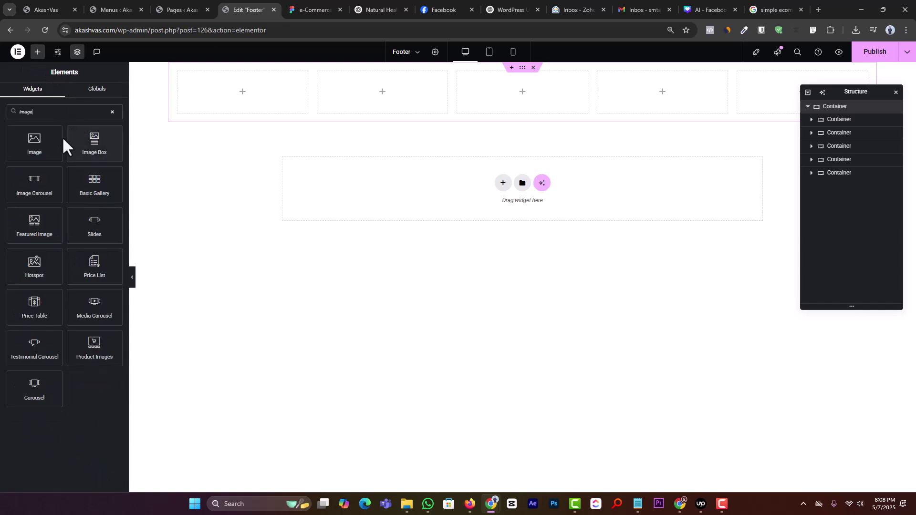
drag(36, 142, 185, 107)
Insert the Pixel Parado Academy logo from the media library into the Image widget and set its width to 47%.
click(76, 164)
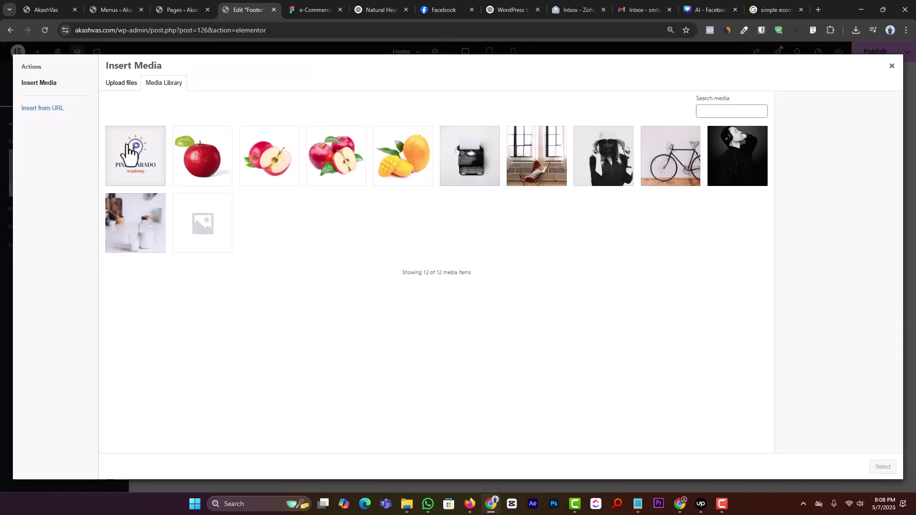
click(123, 150)
click(880, 467)
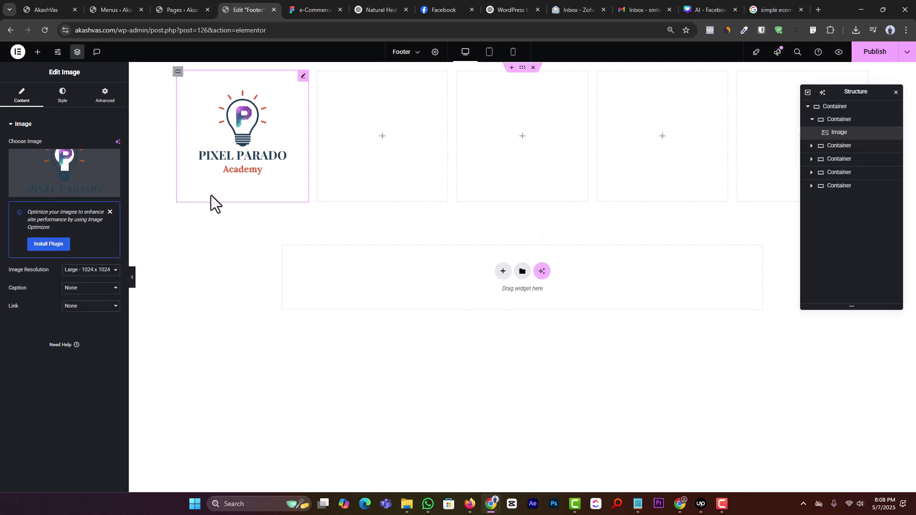
click(64, 96)
drag(8, 171, 47, 172)
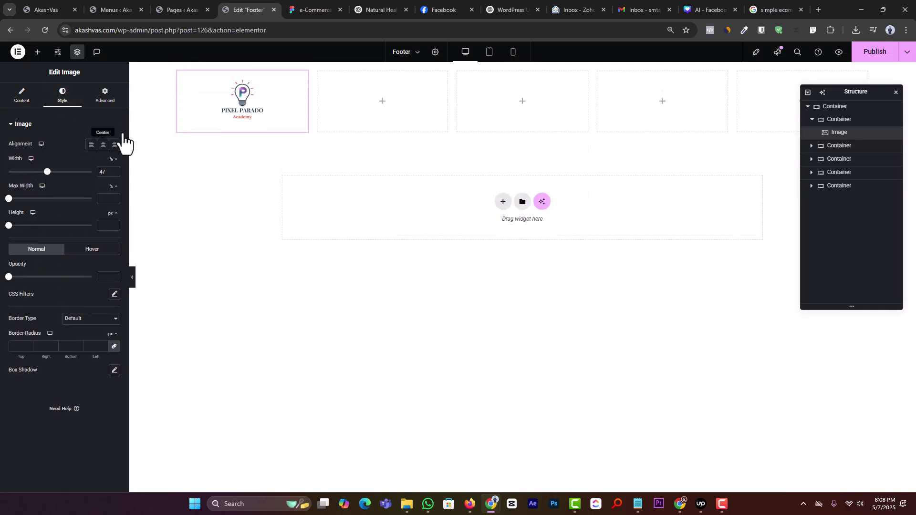
Copy the brand description from the Figma footer into a new Text Editor widget below the logo, replacing the placeholder text.
click(303, 9)
double_click(356, 247)
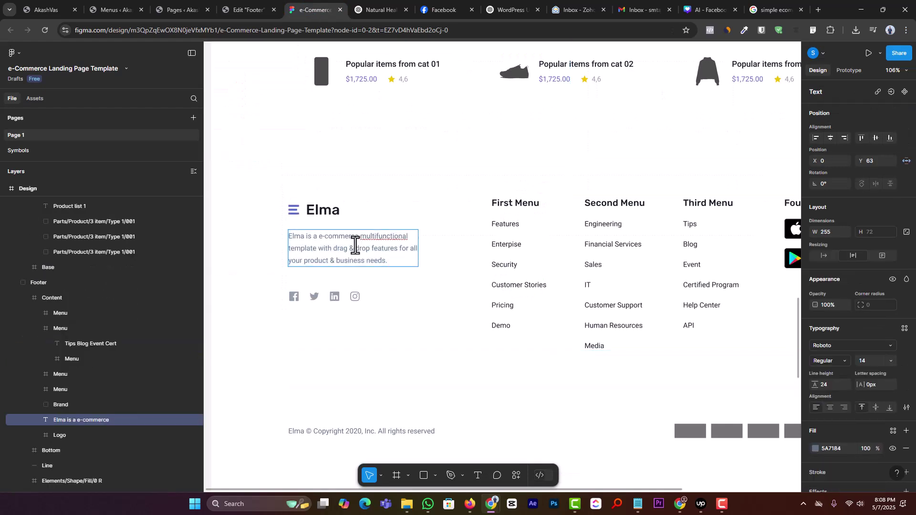
double_click(355, 245)
key(ctrl+c)
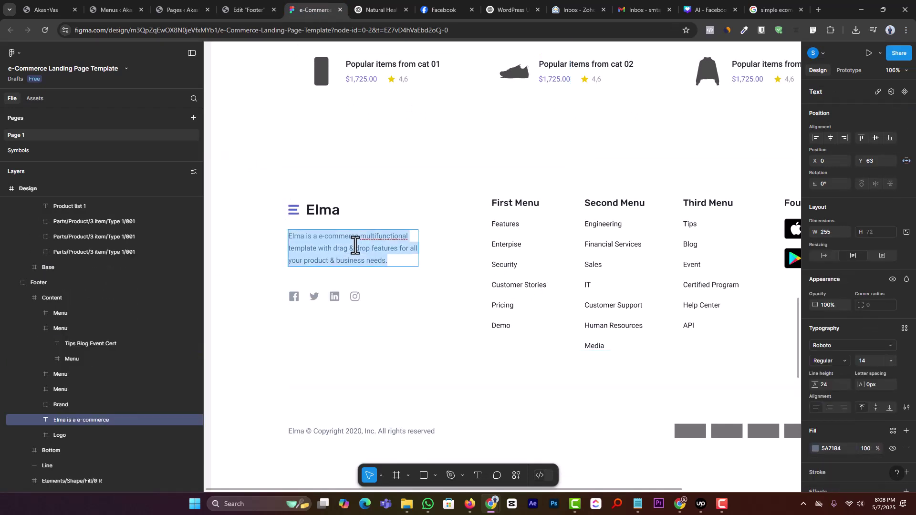
click(248, 10)
click(38, 52)
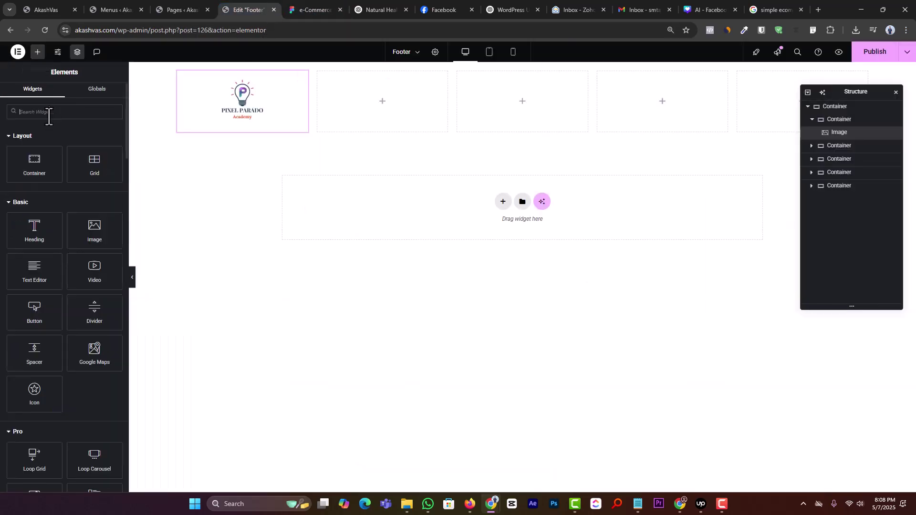
drag(26, 269, 235, 121)
key(ctrl+a)
key(ctrl+v)
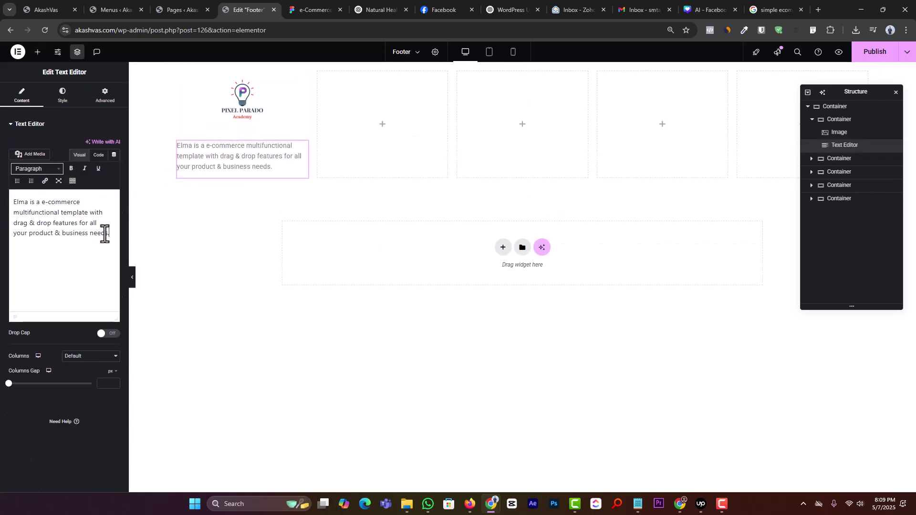
Set the brand description's font size to 14 px to match the text typography in the Figma footer.
click(317, 9)
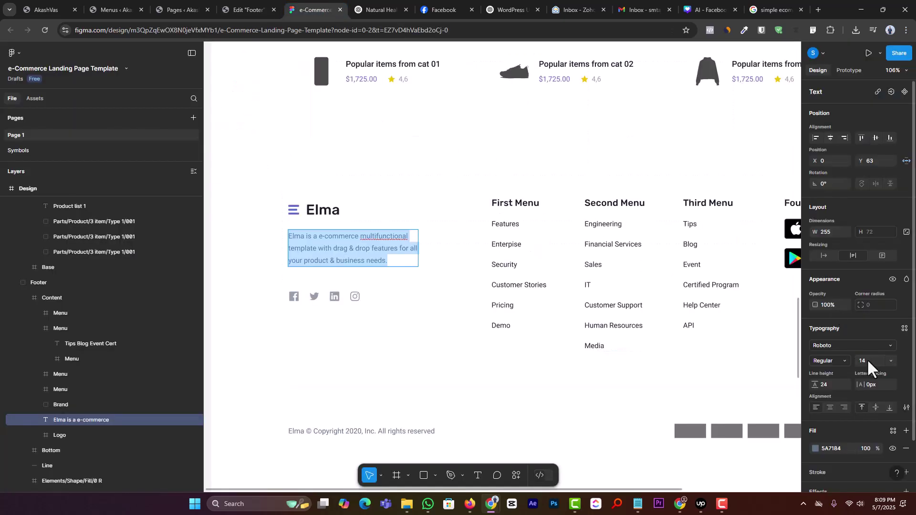
click(272, 9)
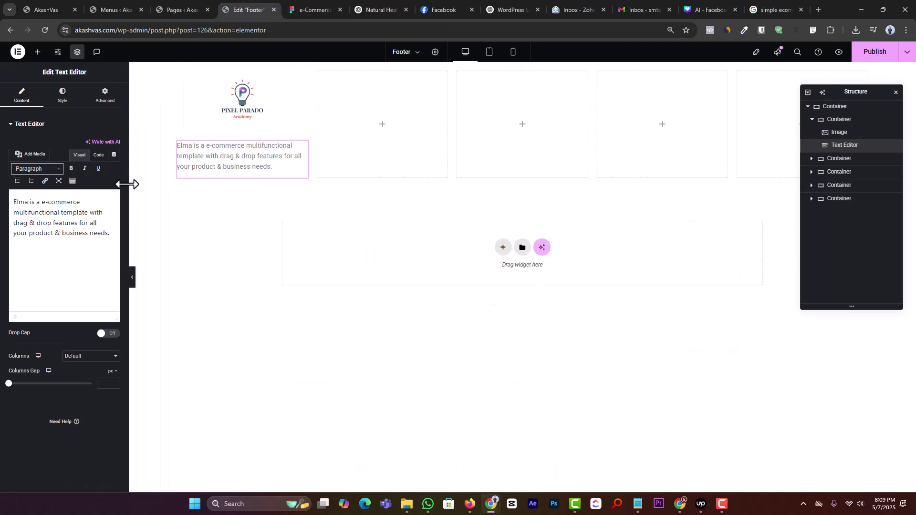
click(59, 94)
click(114, 169)
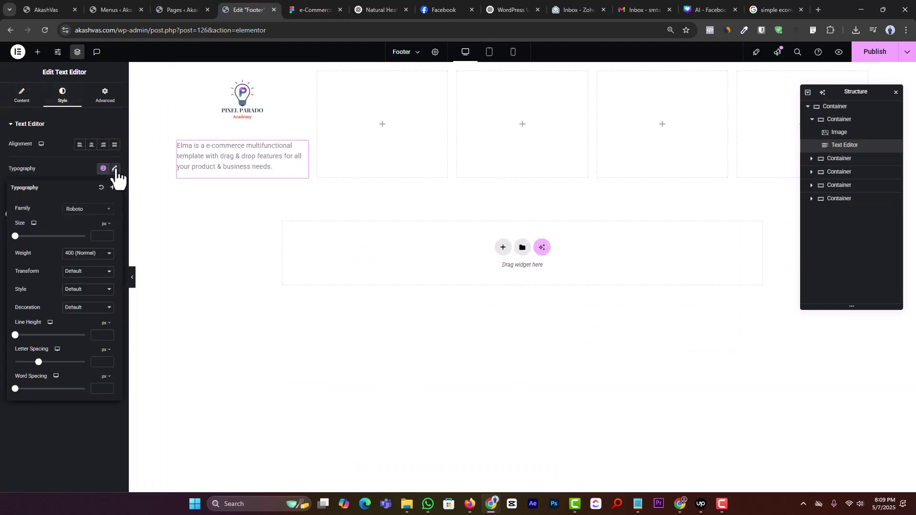
click(98, 236)
text(14)
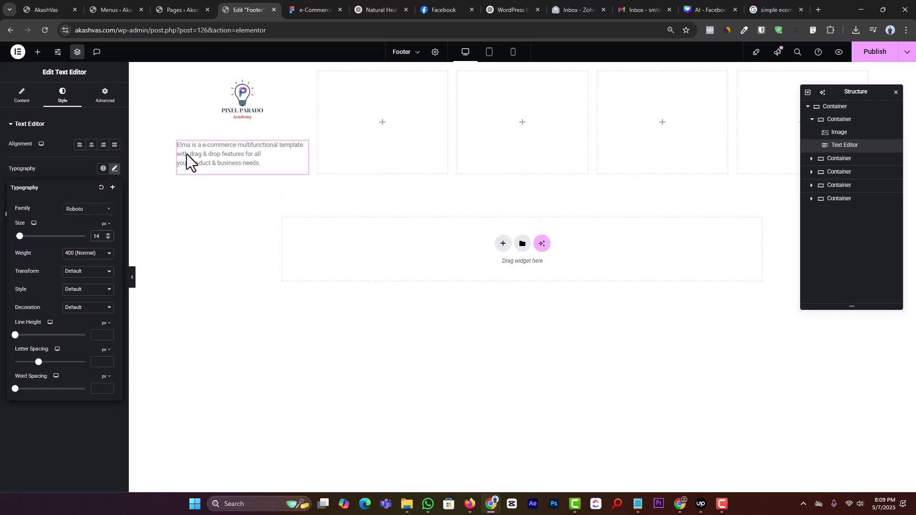
click(305, 10)
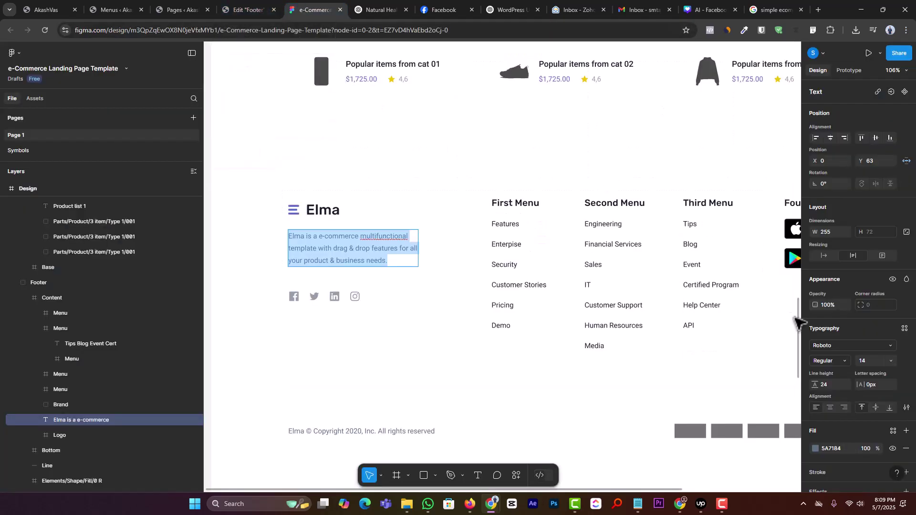
click(262, 11)
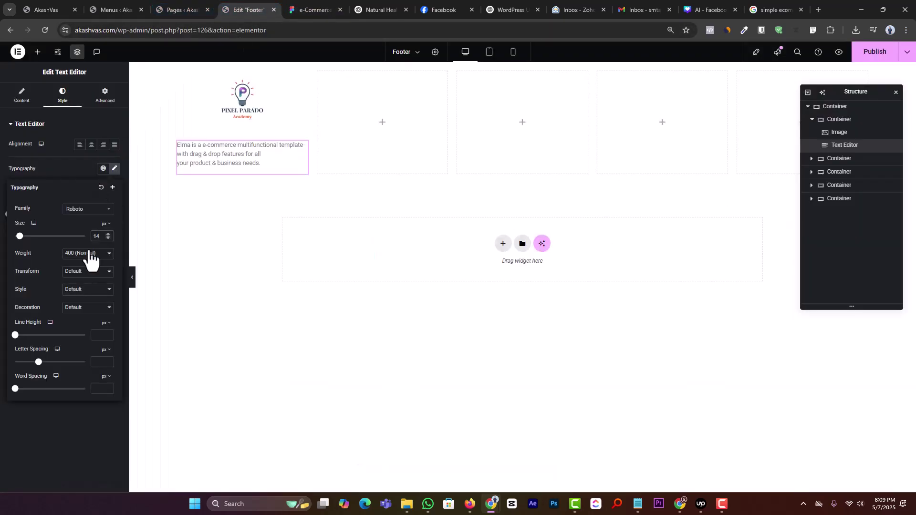
click(222, 189)
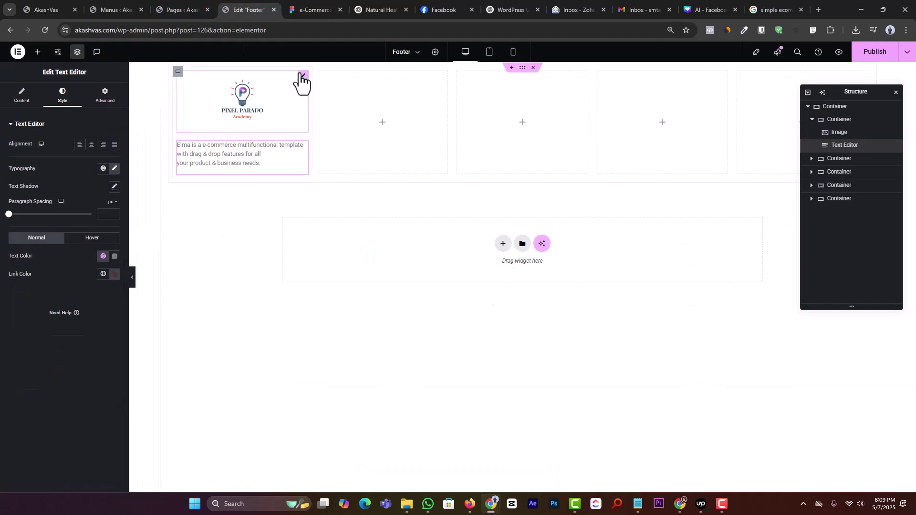
Set the column and row gaps of the first footer column's container to 0.
click(181, 73)
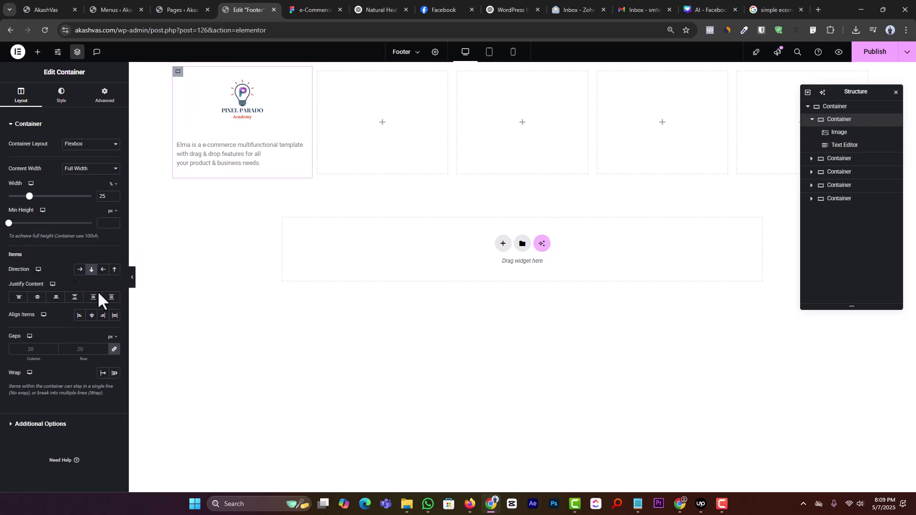
click(23, 348)
text(0)
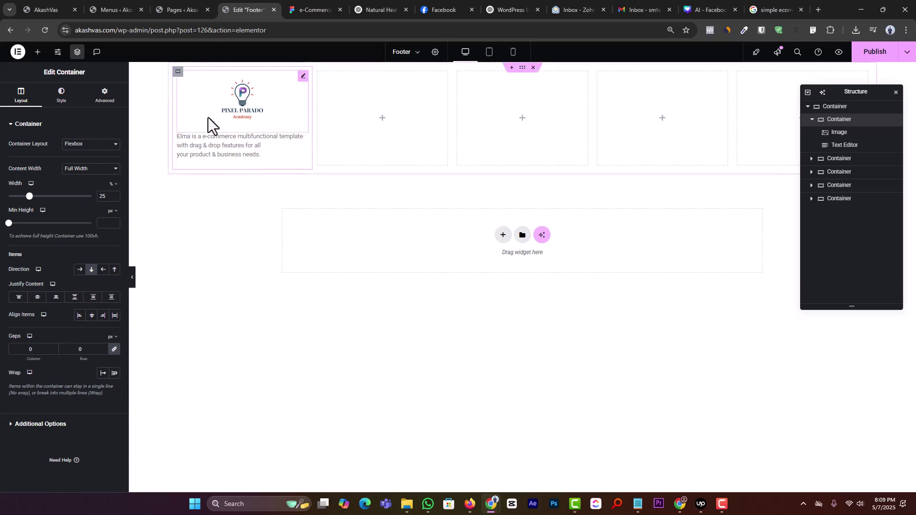
Find the Social Icons widget and add it below the brand description in the first footer column.
click(37, 52)
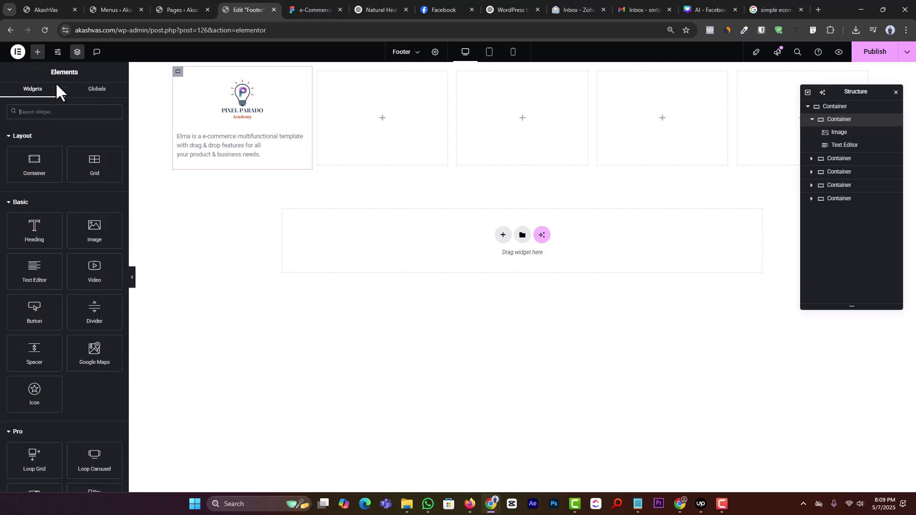
click(49, 111)
text(soc)
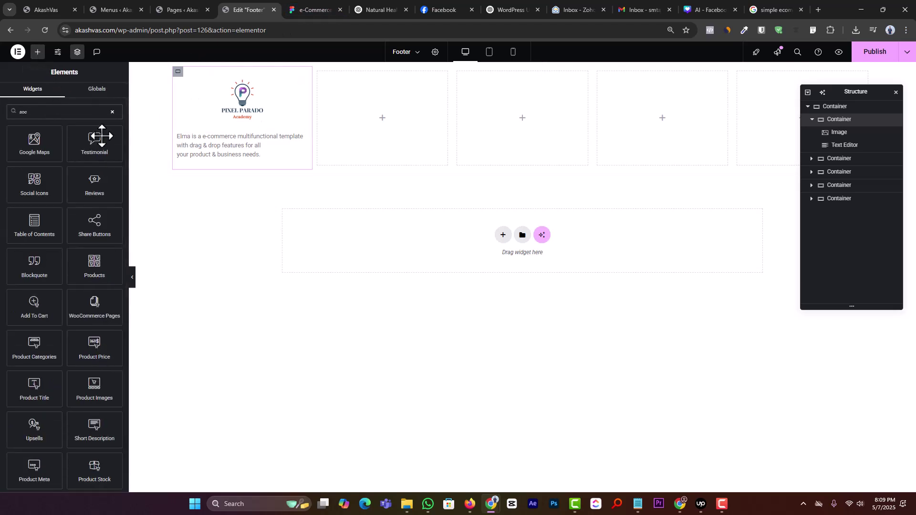
drag(36, 185, 225, 164)
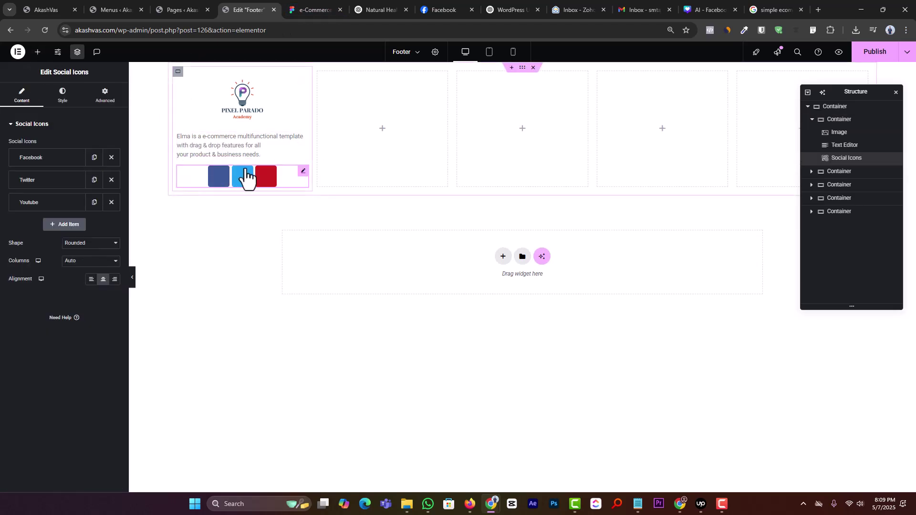
Check the social icons in the Figma footer, duplicate the Twitter item and change the copy's icon to Instagram.
click(308, 6)
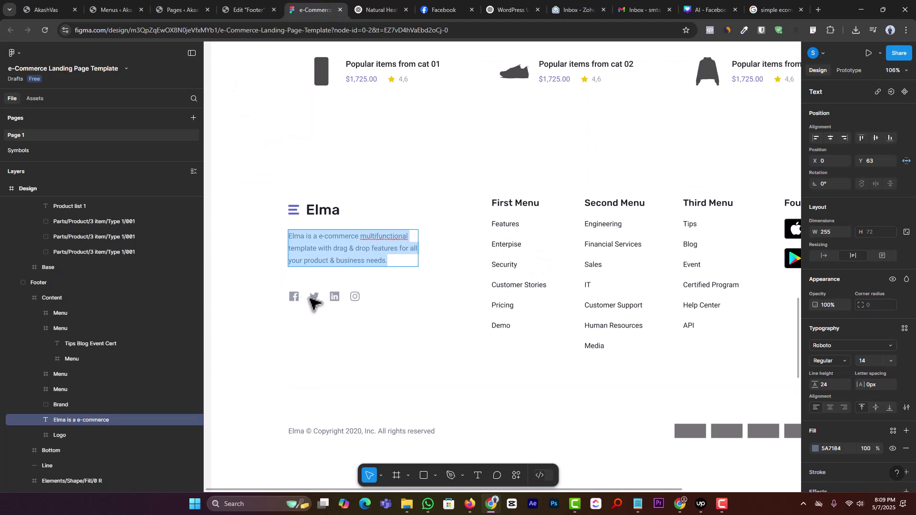
click(249, 9)
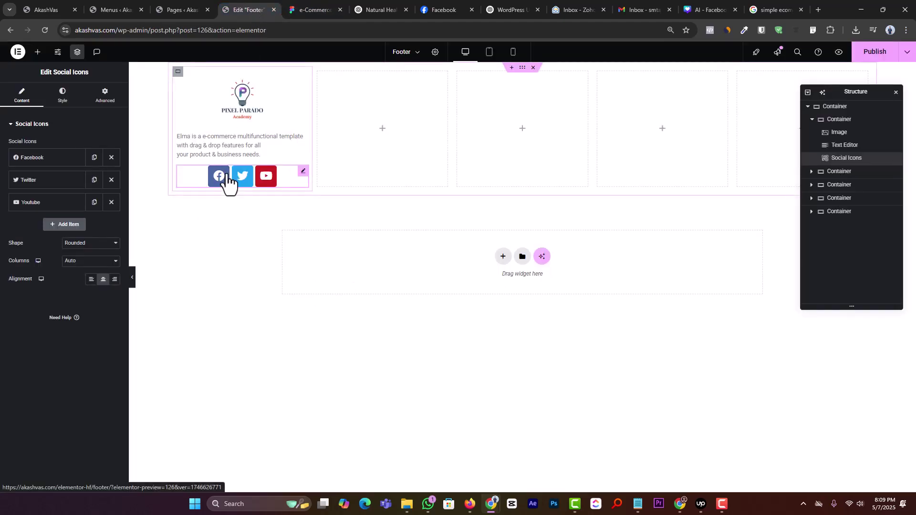
click(302, 8)
click(249, 10)
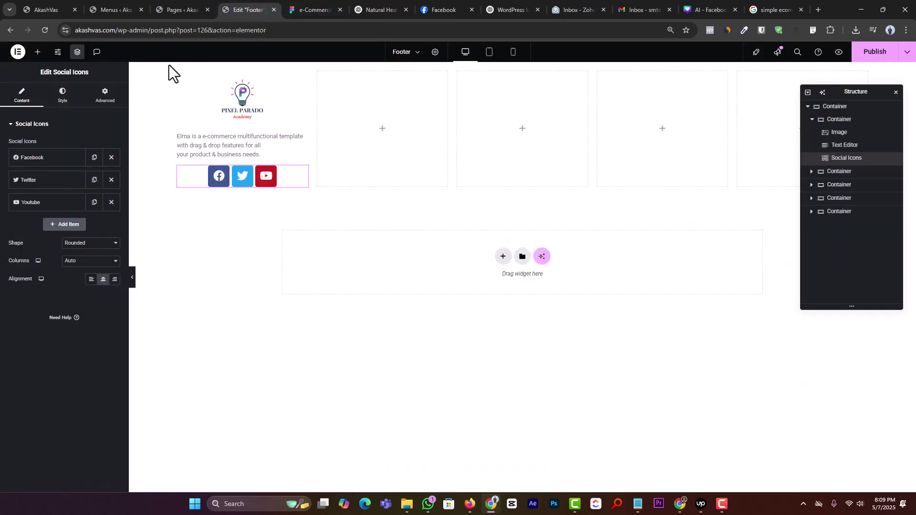
click(95, 180)
click(57, 202)
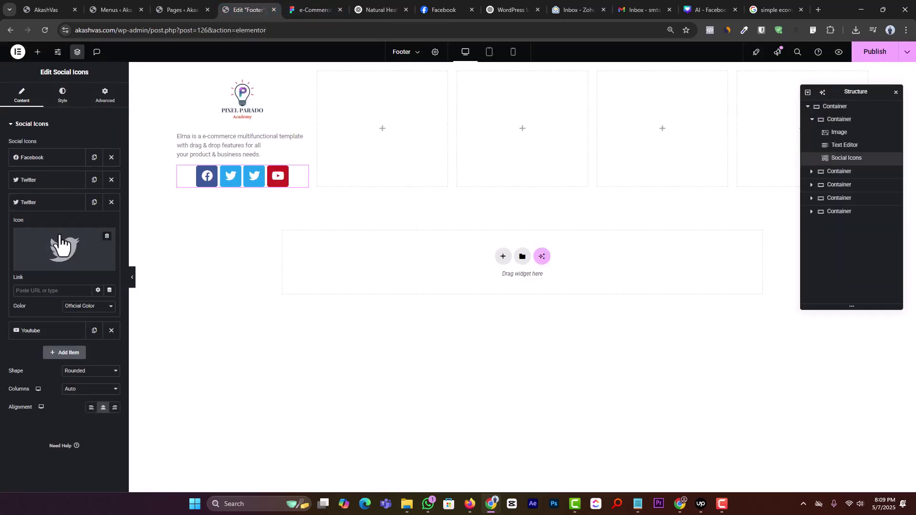
click(62, 245)
text(ins)
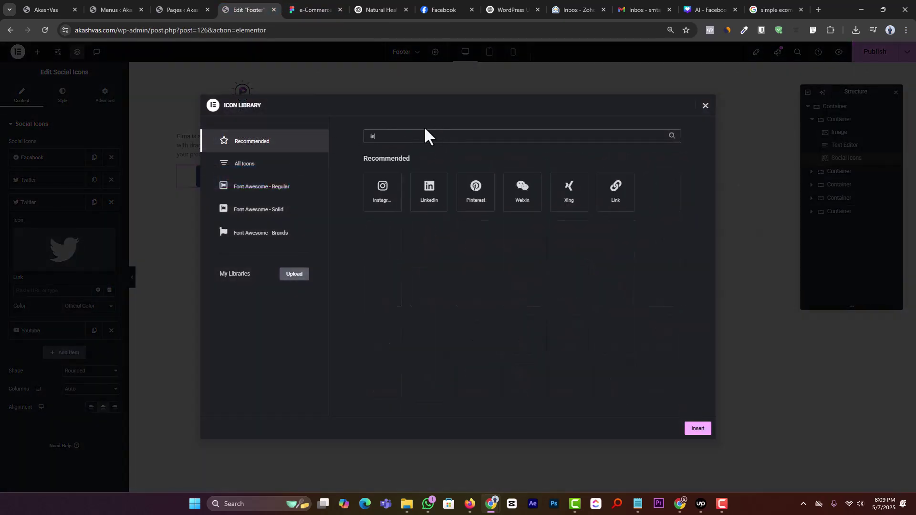
click(390, 195)
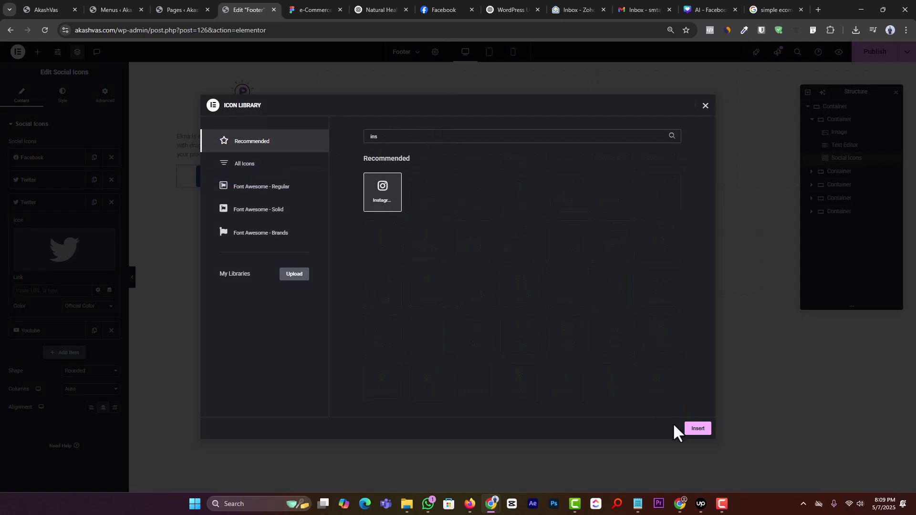
click(699, 429)
Check the icon order in Figma, duplicate the Twitter item again and change the copy's icon to LinkedIn.
click(316, 8)
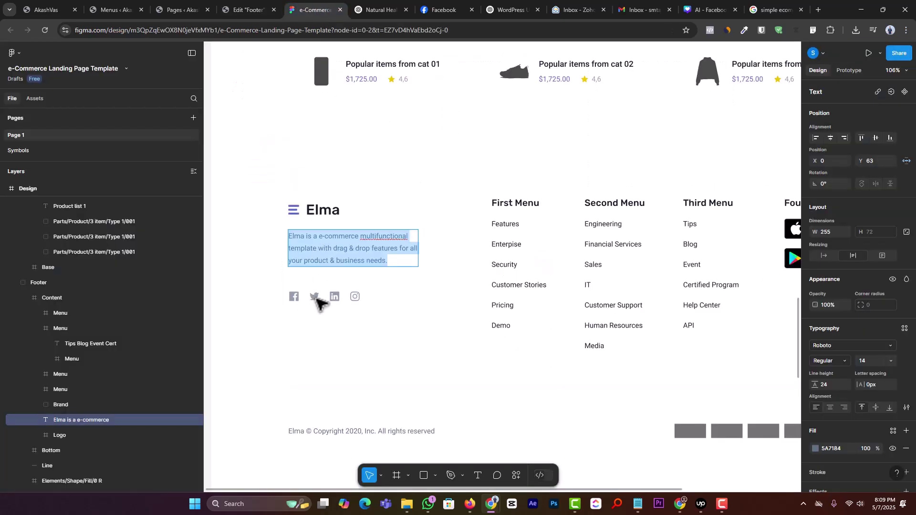
click(245, 9)
click(45, 202)
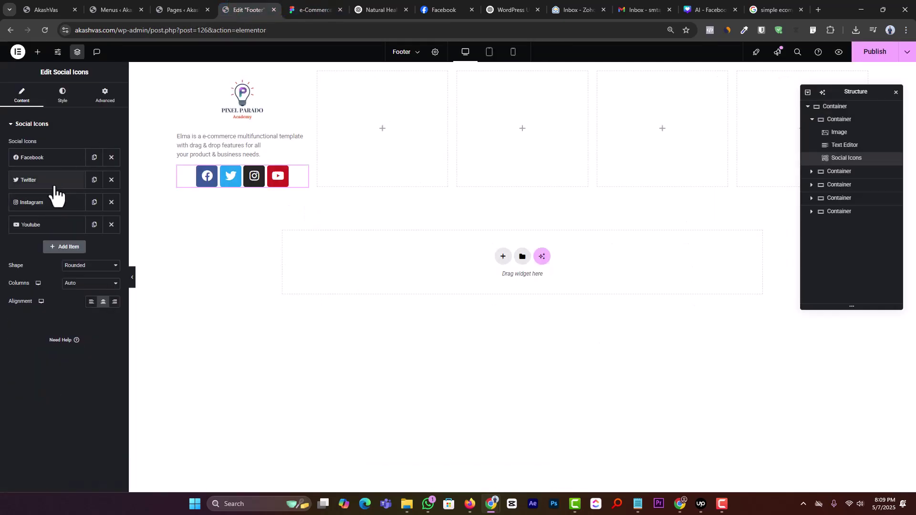
click(57, 183)
click(93, 182)
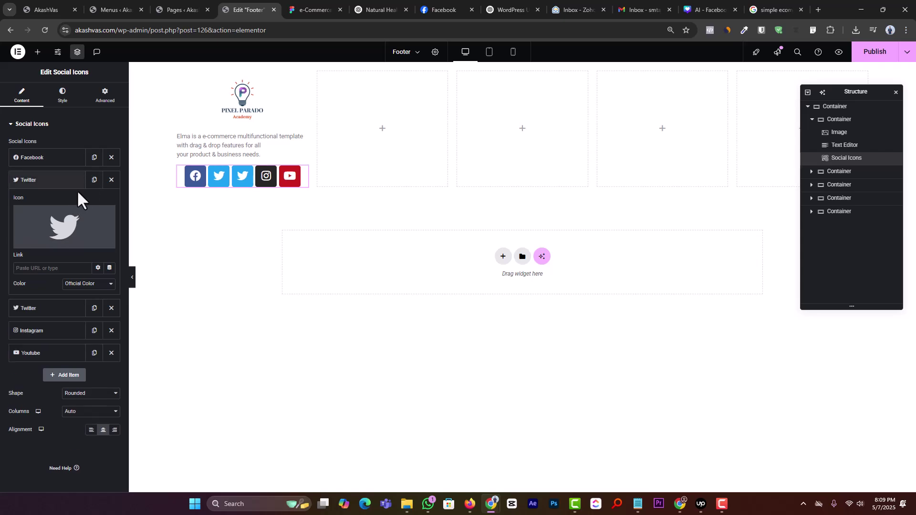
click(57, 180)
click(55, 202)
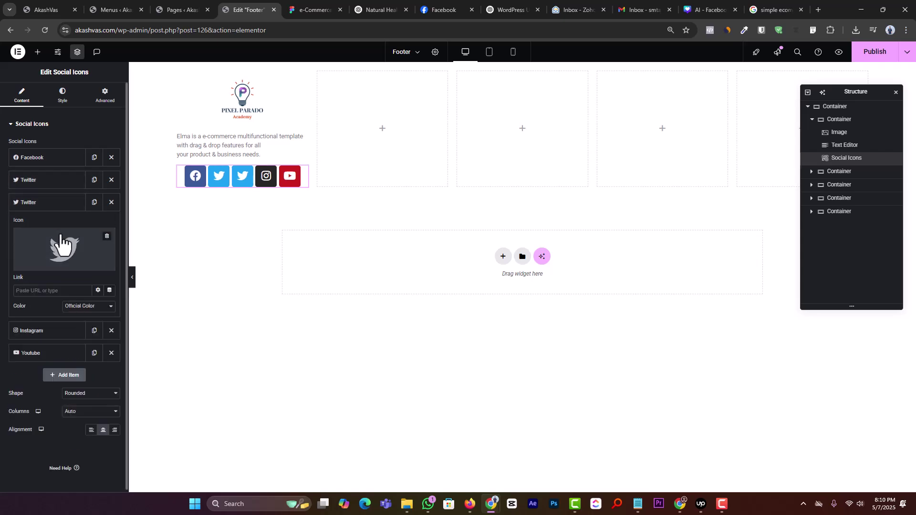
click(61, 246)
text(lin)
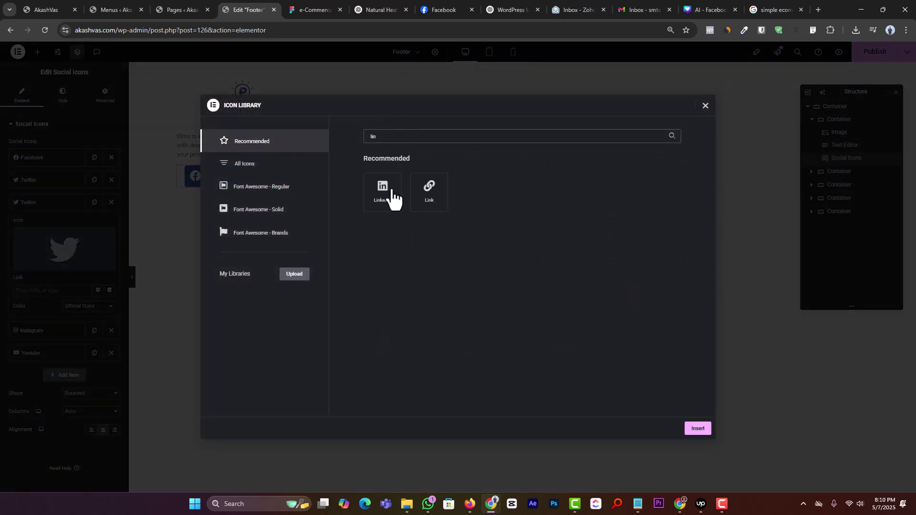
click(386, 192)
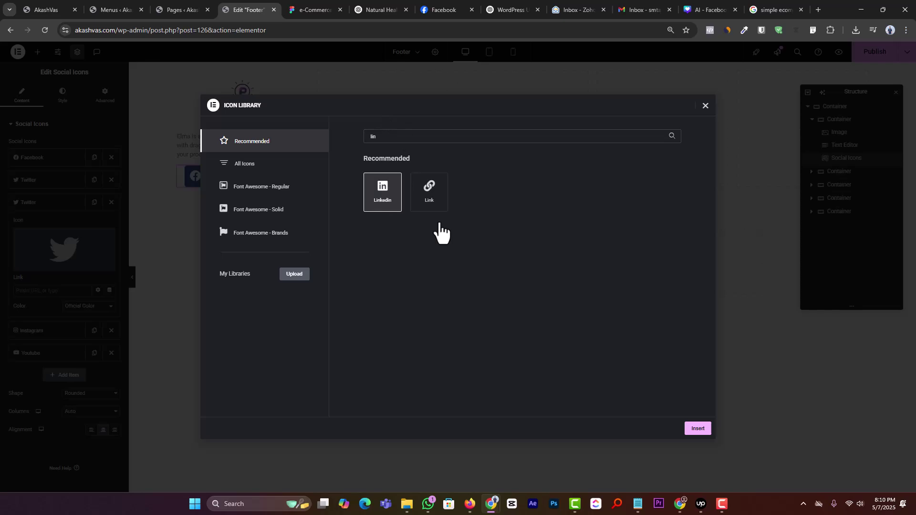
click(704, 431)
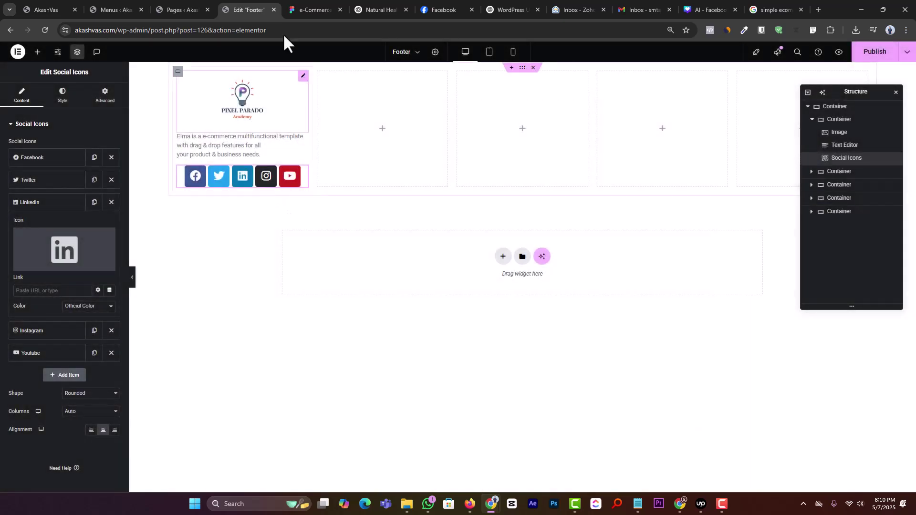
Move the Instagram item below Youtube and delete the Youtube item, matching the icon set in the Figma footer.
key(ctrl+Tab)
click(245, 9)
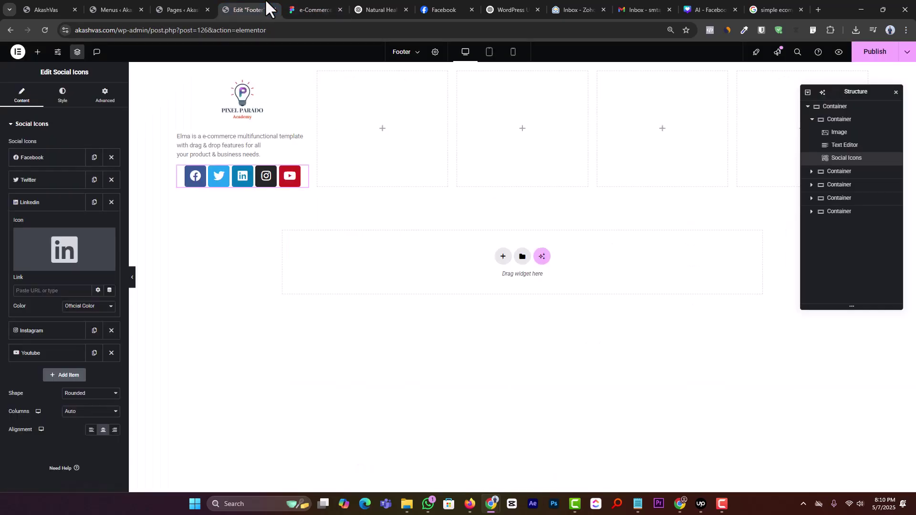
click(45, 206)
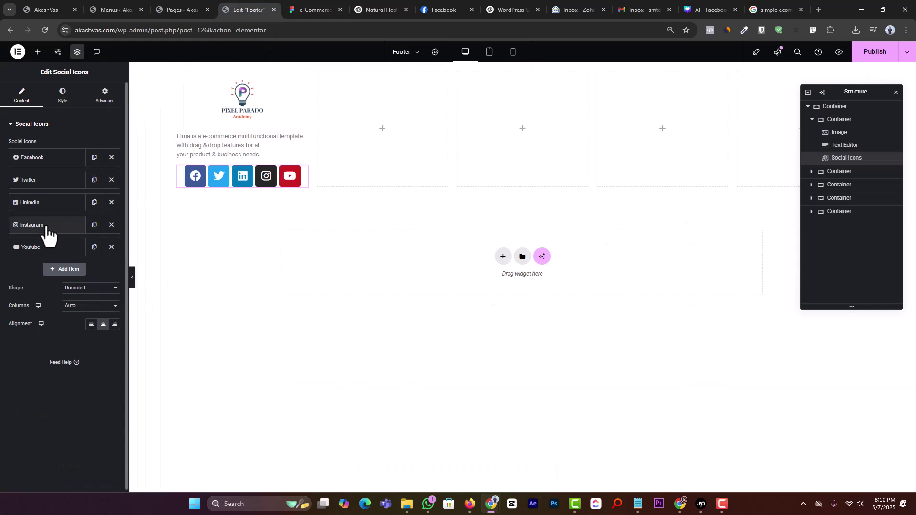
click(48, 210)
click(48, 209)
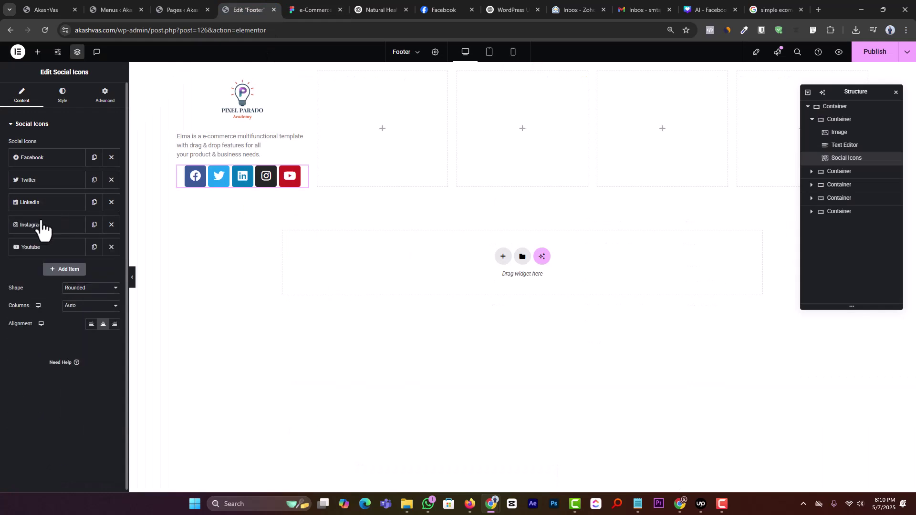
drag(41, 234, 43, 256)
click(326, 6)
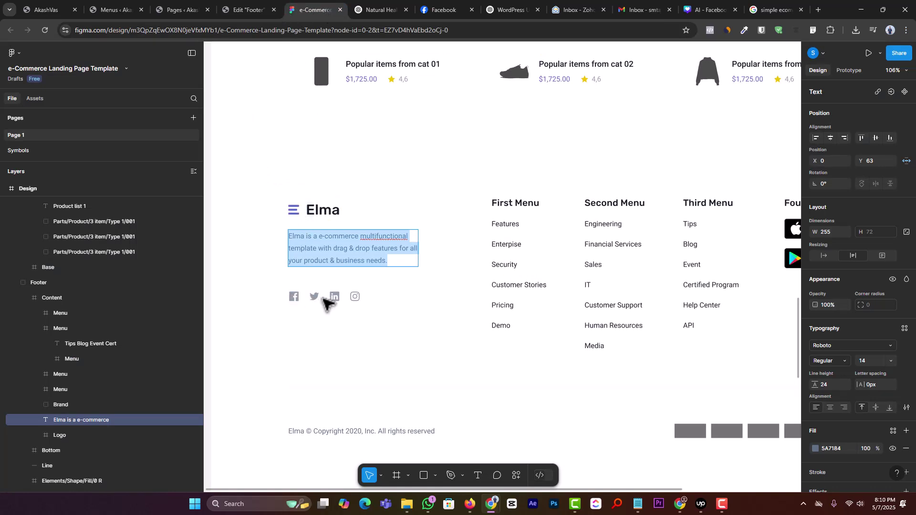
click(253, 9)
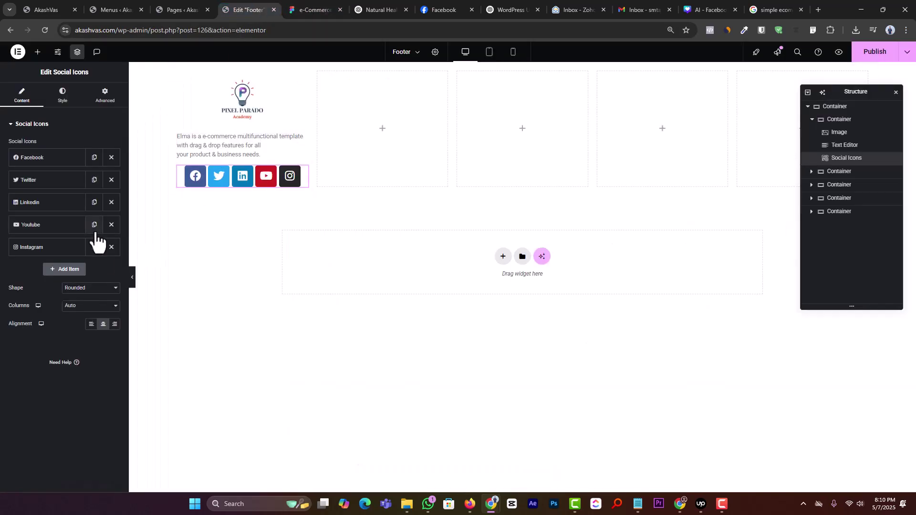
click(111, 225)
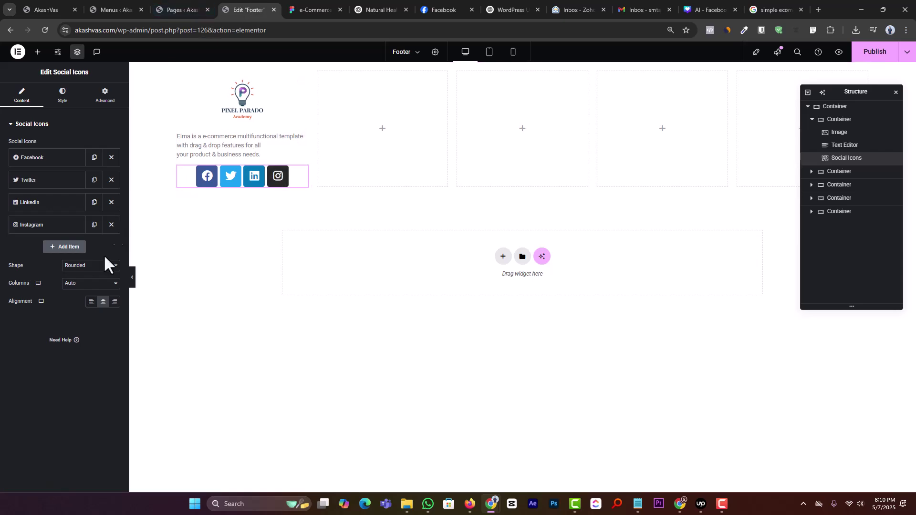
Set the social icons' shape to Circle, comparing them with the footer icons in the Figma design.
click(306, 9)
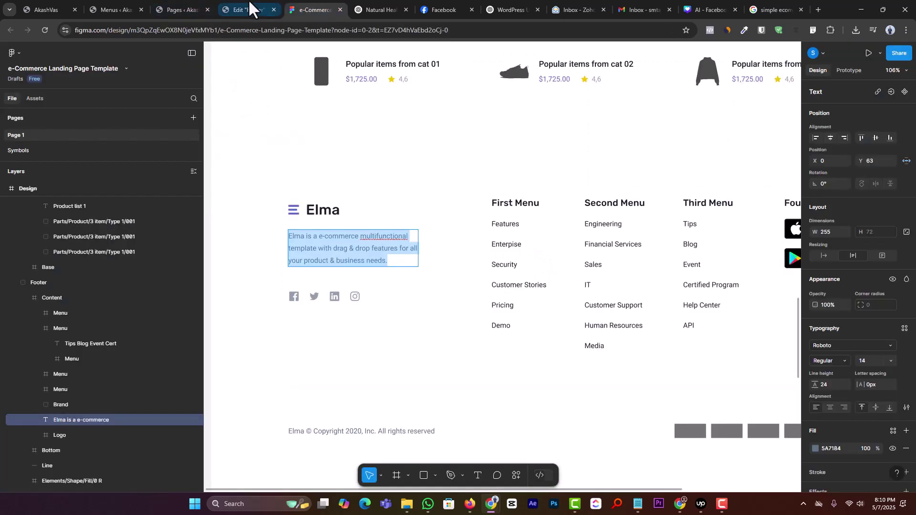
click(247, 10)
click(289, 9)
click(262, 15)
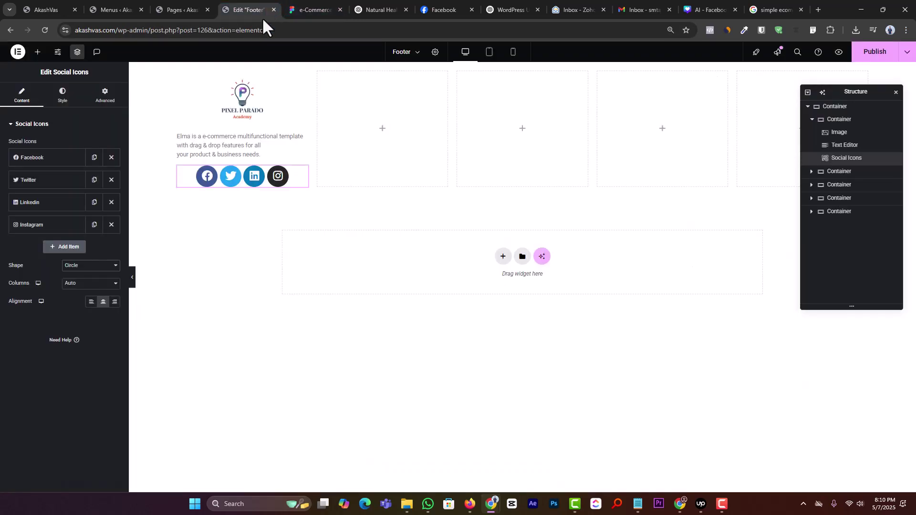
click(77, 272)
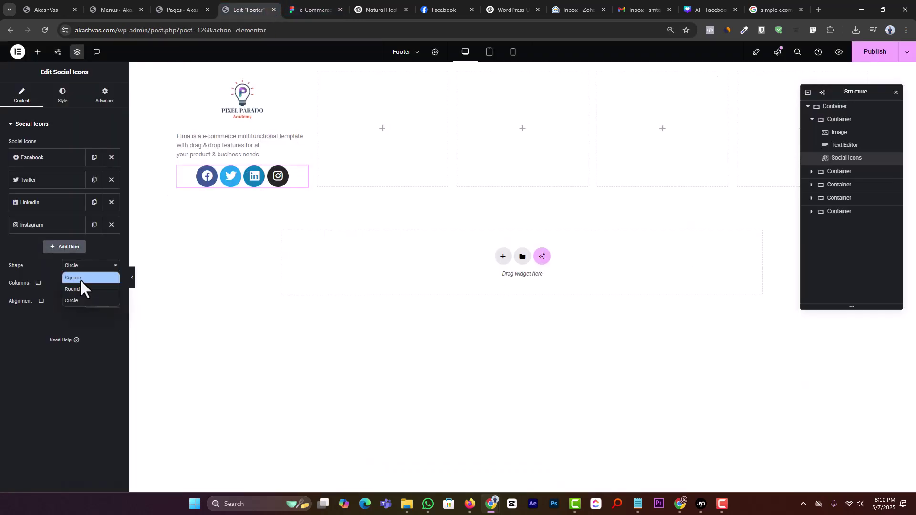
click(25, 325)
Change the social icons' color mode from the official colors to Custom.
click(62, 97)
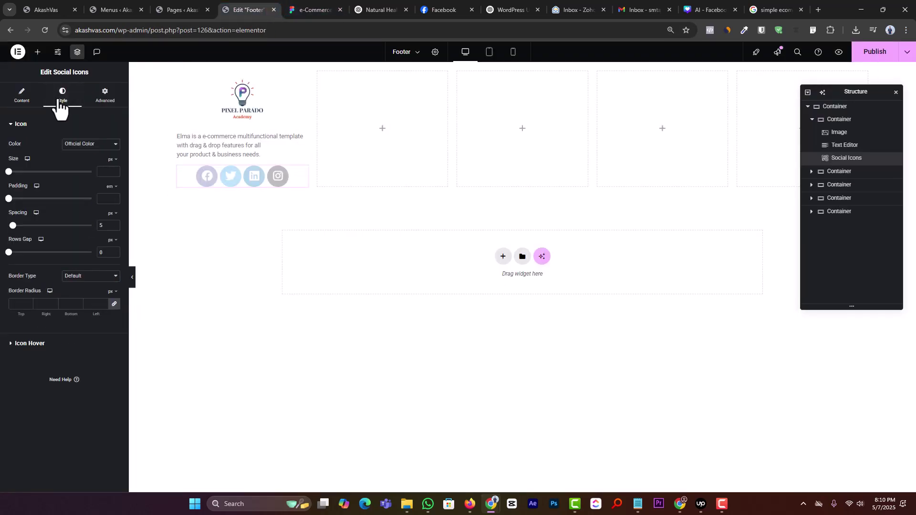
click(96, 145)
click(95, 167)
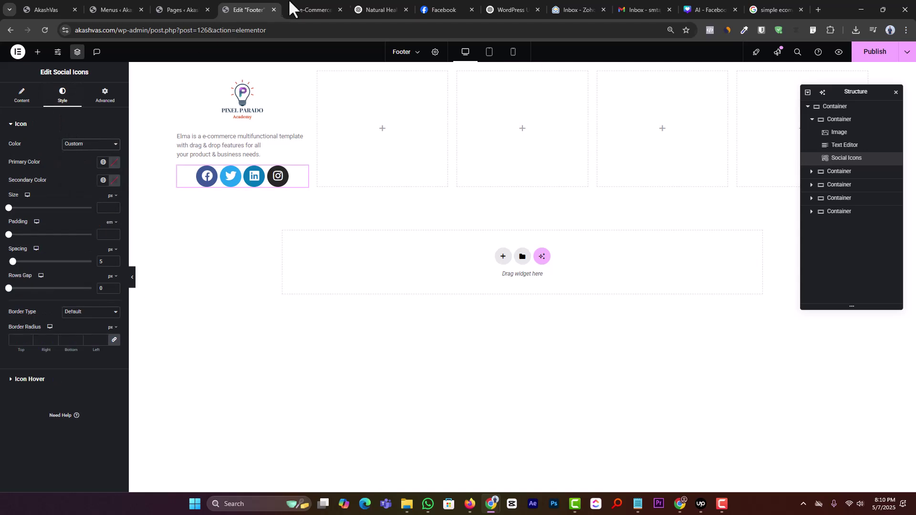
In the Figma design, select the footer's Facebook icon and copy its color code 919EAB.
click(289, 9)
click(294, 298)
click(294, 299)
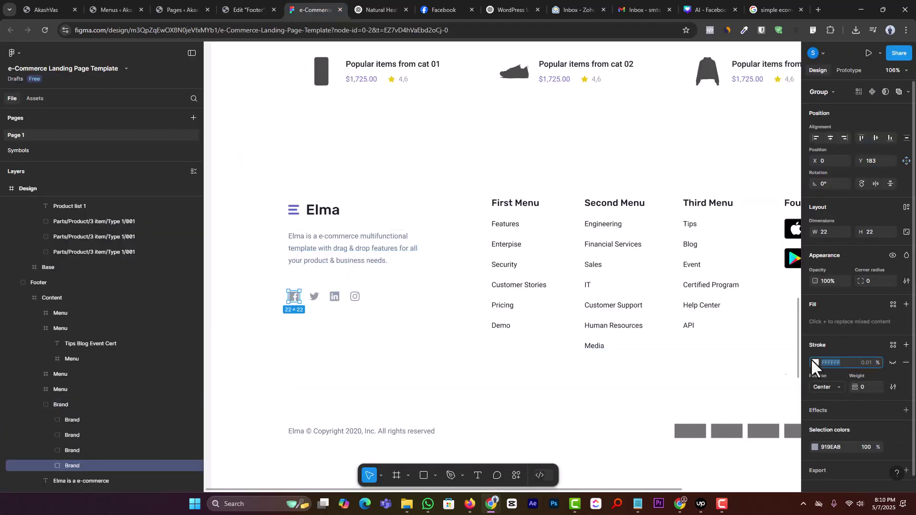
click(831, 447)
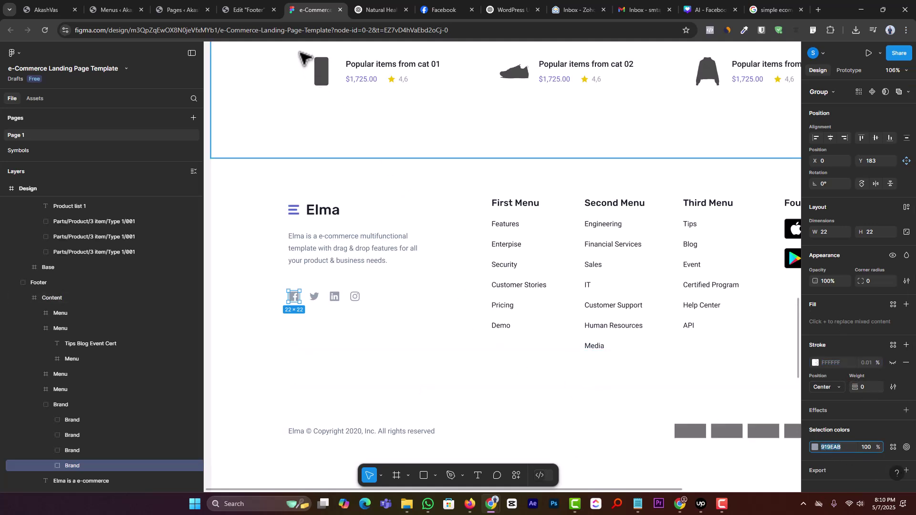
Back in the Elementor footer, set the social icons' primary color to 919EAB.
click(246, 10)
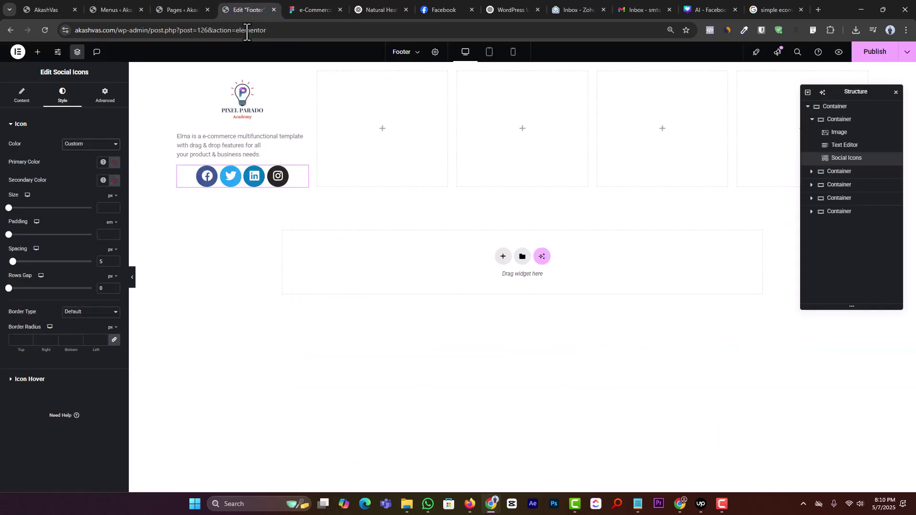
click(113, 163)
text(919EAB)
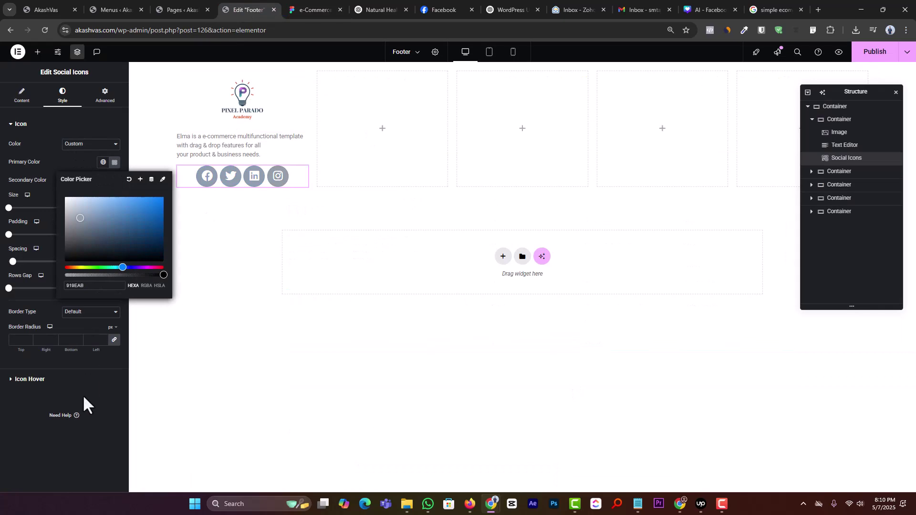
click(83, 397)
Reduce the social icons' size to 11 px and align them left as in the Figma design.
drag(10, 210, 11, 211)
click(325, 9)
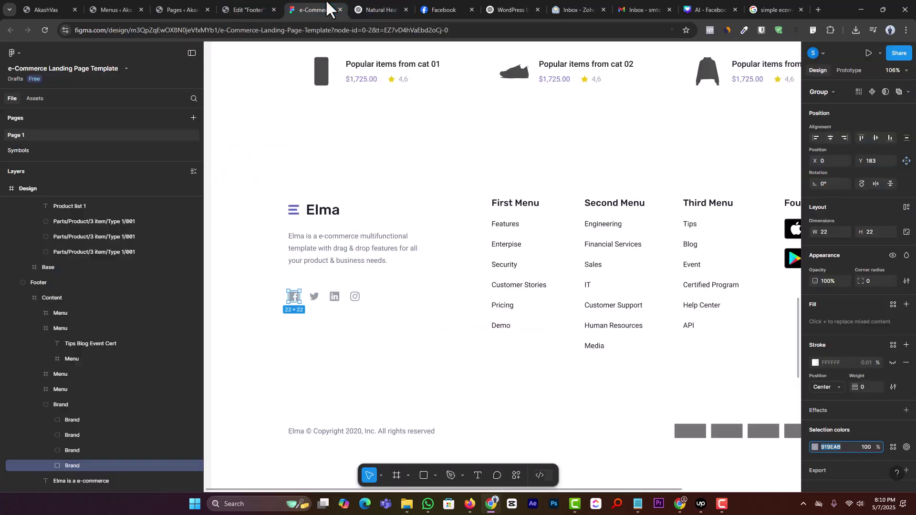
click(254, 4)
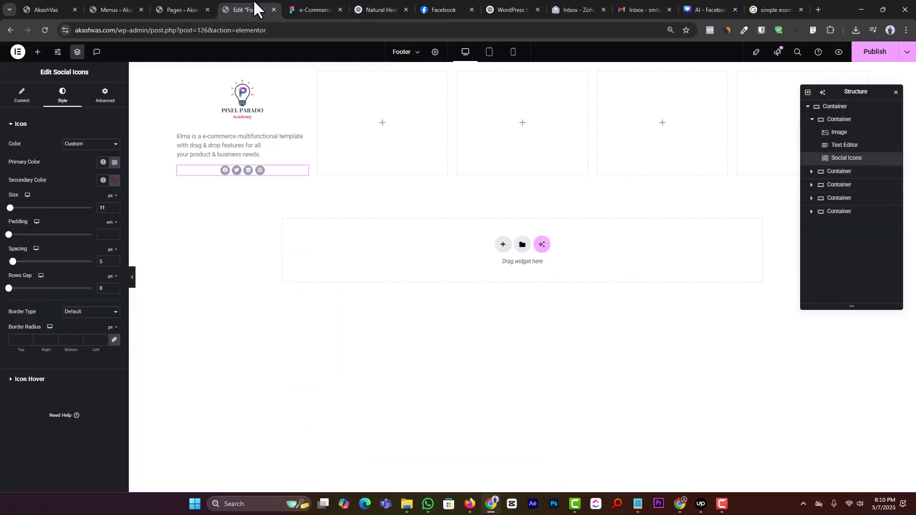
click(21, 97)
click(90, 302)
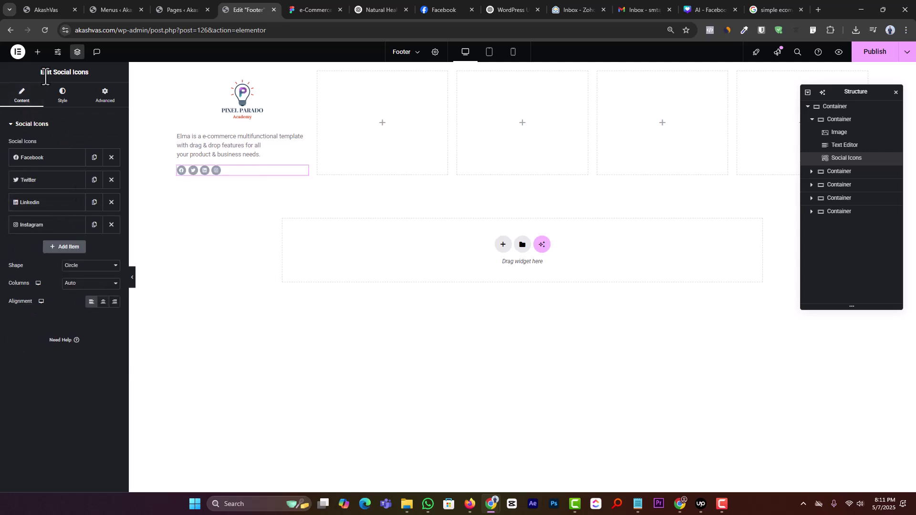
Increase the social icons' size to 15 px.
click(63, 95)
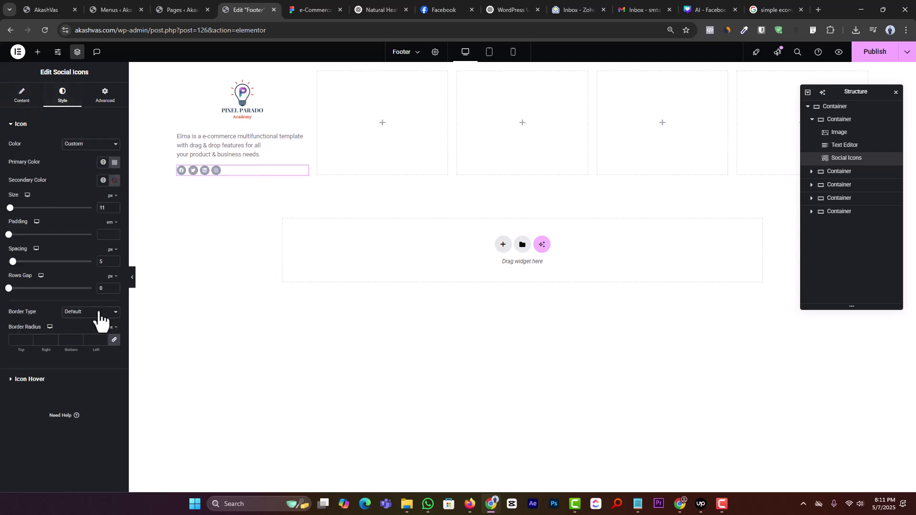
click(114, 205)
click(115, 206)
click(114, 205)
click(114, 205)
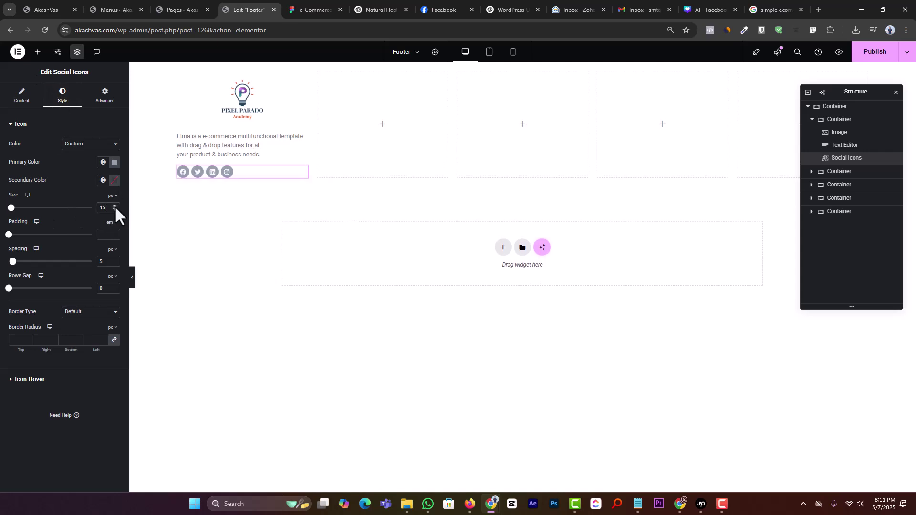
Expand the Facebook social icon's settings to view its link option, and collapse them again.
click(21, 98)
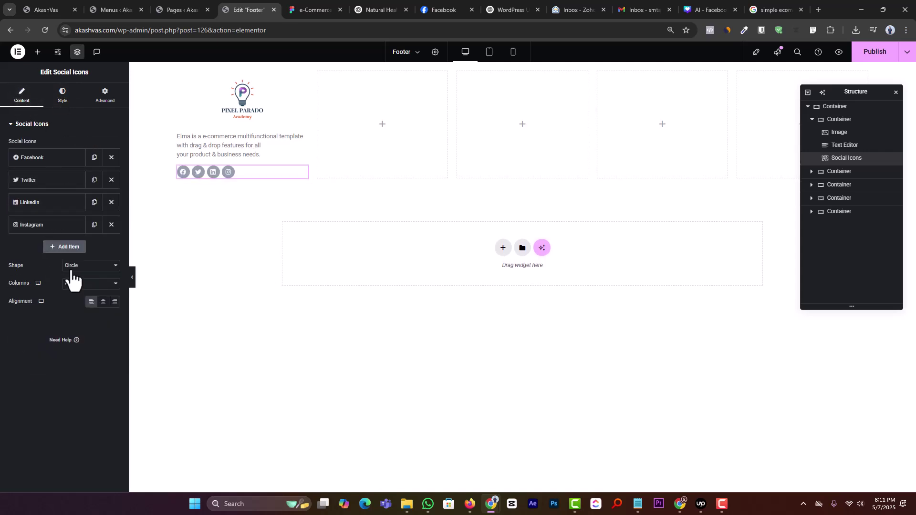
click(44, 161)
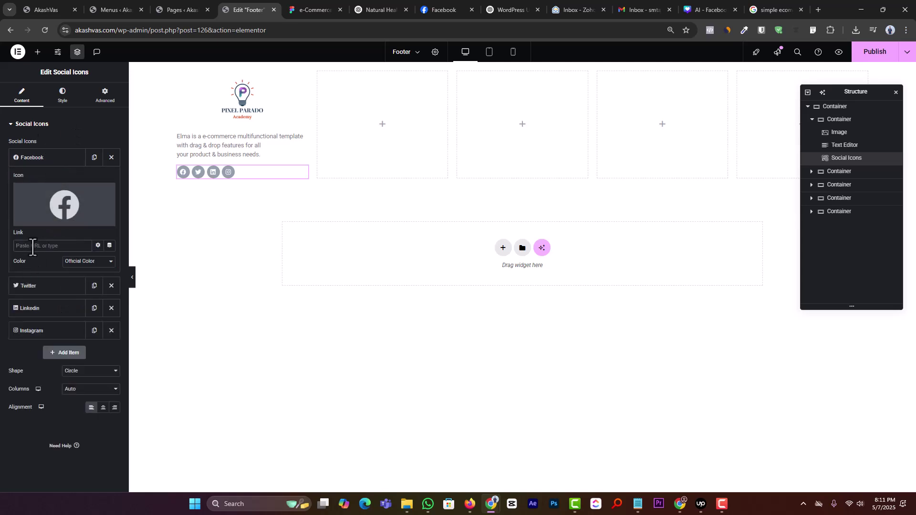
click(49, 162)
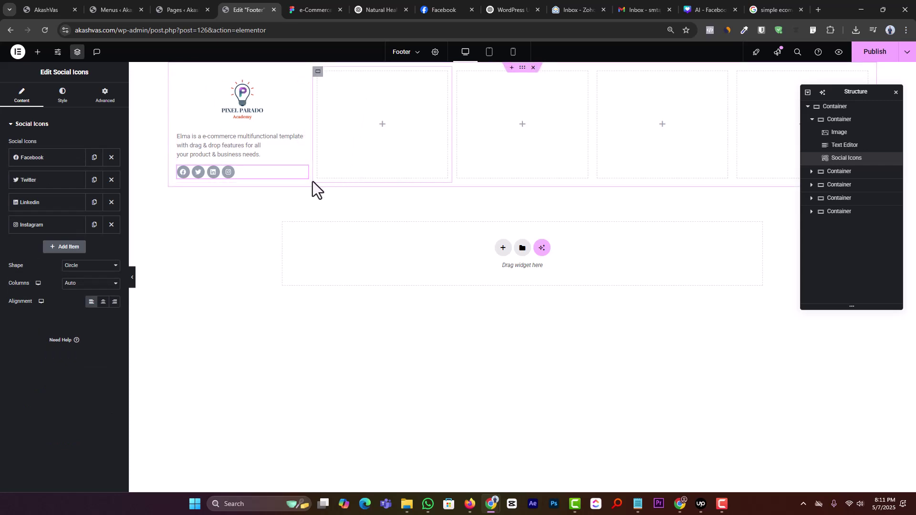
Examine the four menu columns of the footer in the Figma design against the Elementor layout.
click(303, 10)
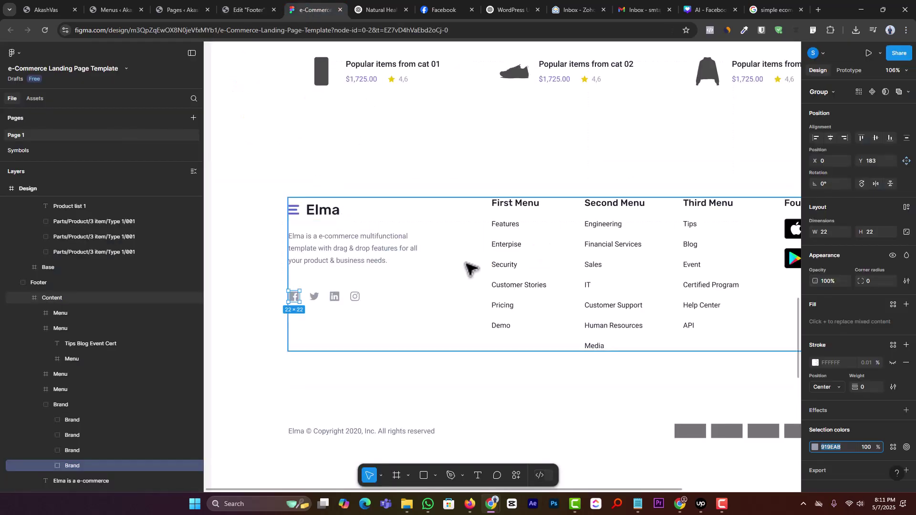
click(408, 388)
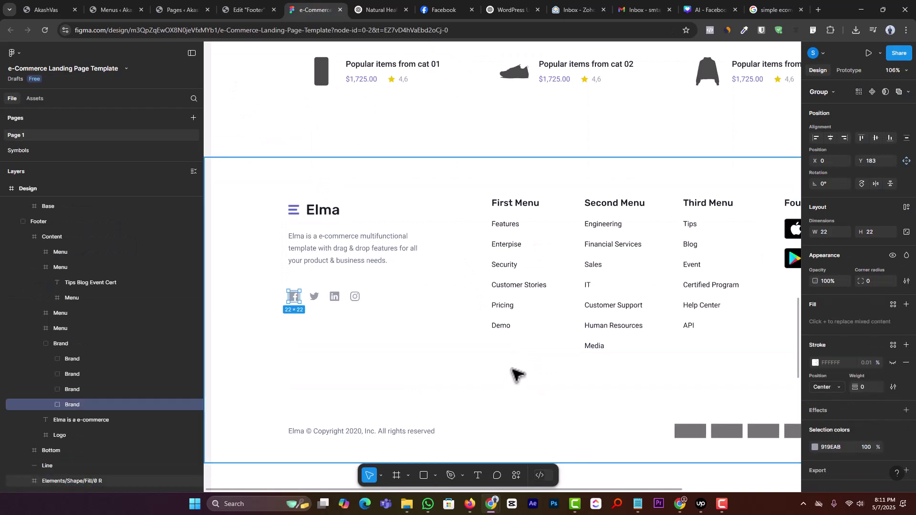
key(ctrl+z)
drag(550, 348, 446, 368)
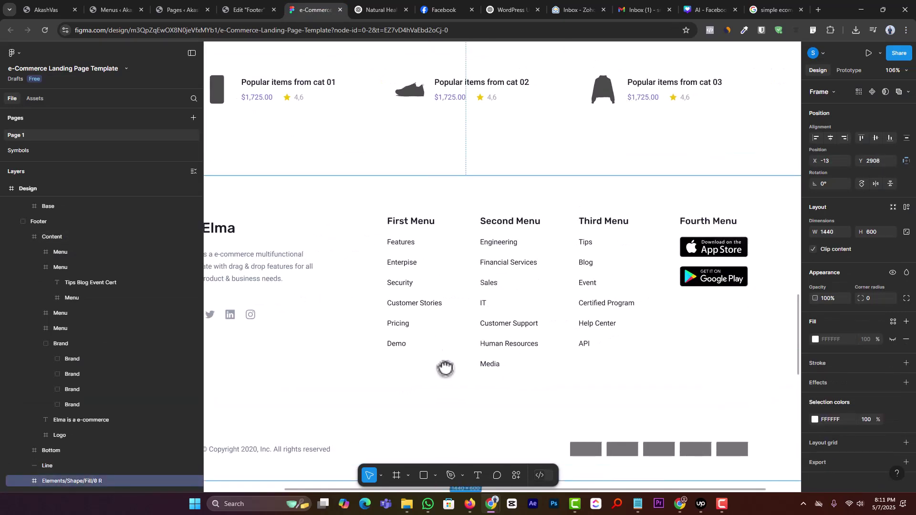
click(253, 9)
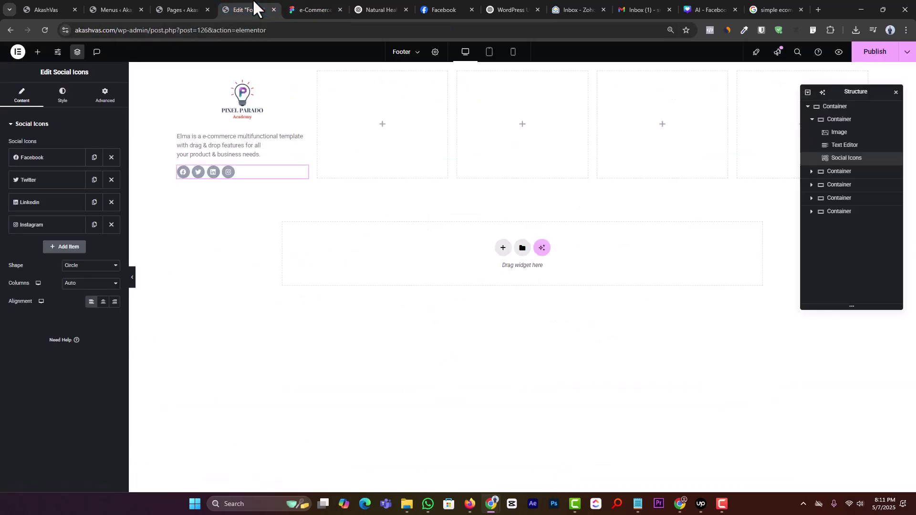
click(313, 9)
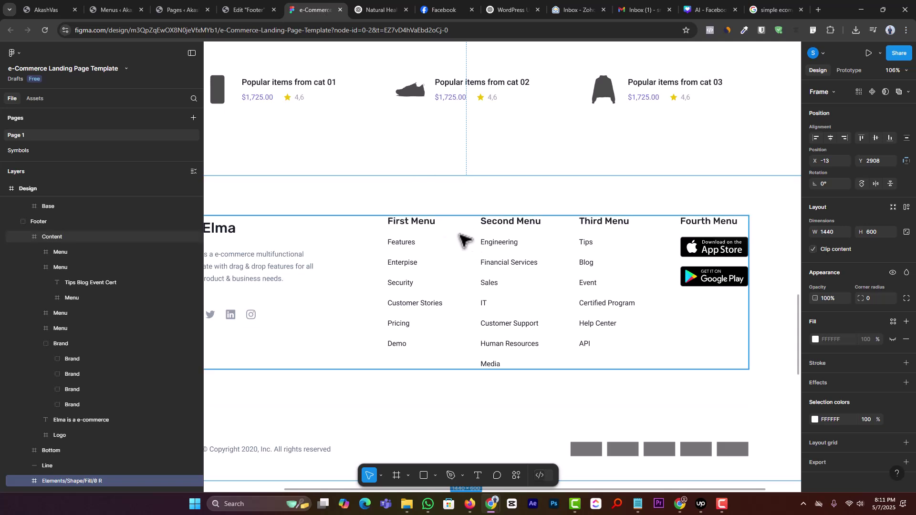
Copy the text of the "First Menu" heading from the footer in the Figma design.
double_click(426, 218)
double_click(426, 218)
double_click(427, 218)
double_click(426, 218)
key(ctrl+c)
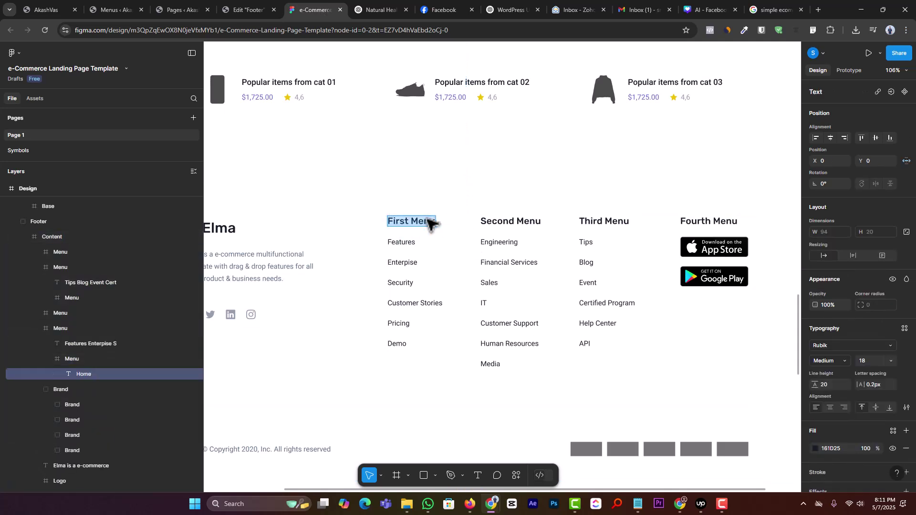
Add a Heading widget to the second footer container in Elementor and set its title to "First Menu".
click(252, 10)
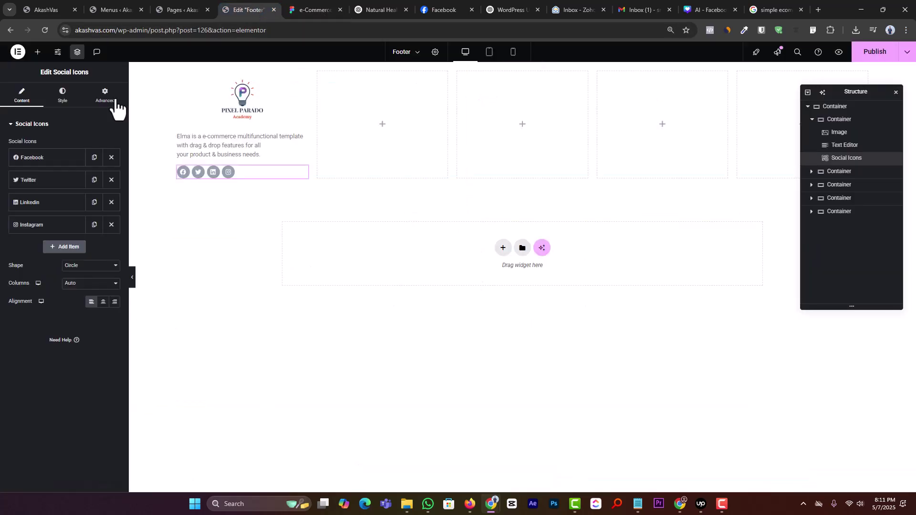
click(37, 52)
drag(37, 229, 381, 145)
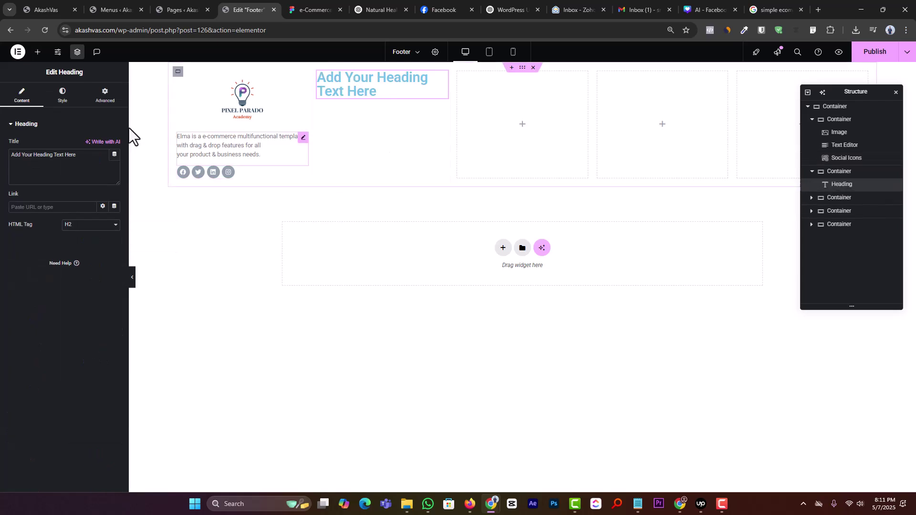
triple_click(84, 162)
key(ctrl+v)
Set the First Menu heading's font size to 18 px, following the typography in the Figma design.
click(61, 96)
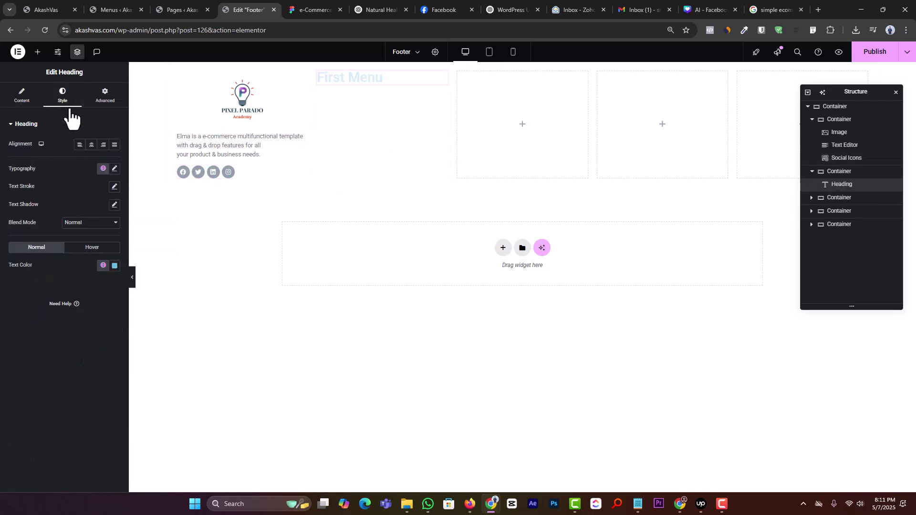
click(115, 170)
click(302, 9)
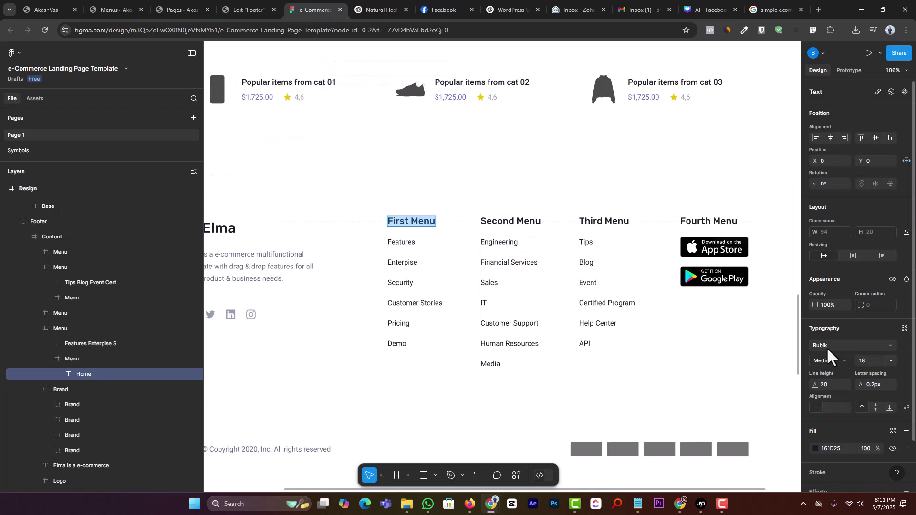
click(249, 9)
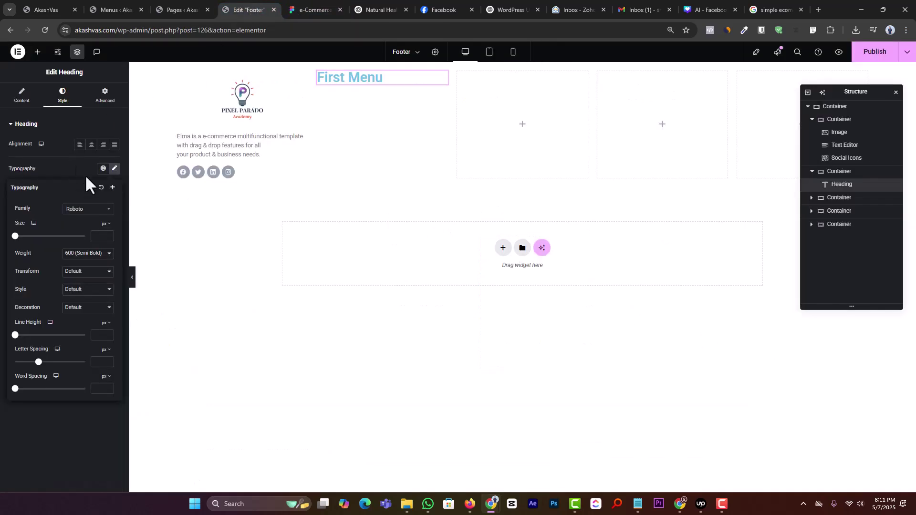
text(16)
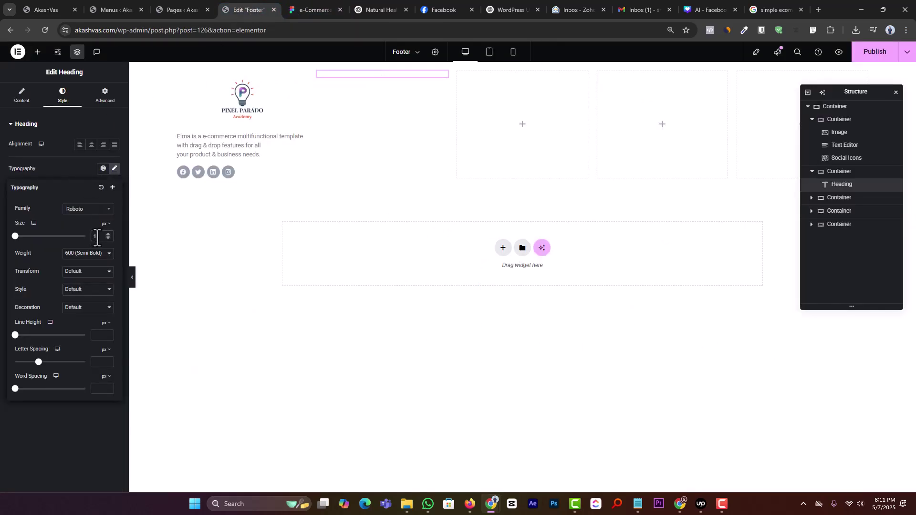
Set the First Menu heading's font family to Rubik and its weight to 500 (Medium).
click(85, 210)
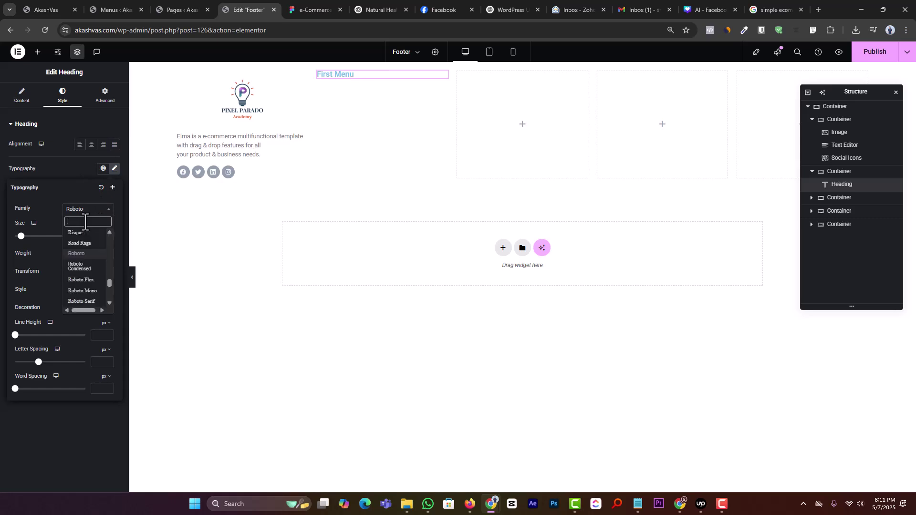
text(rub)
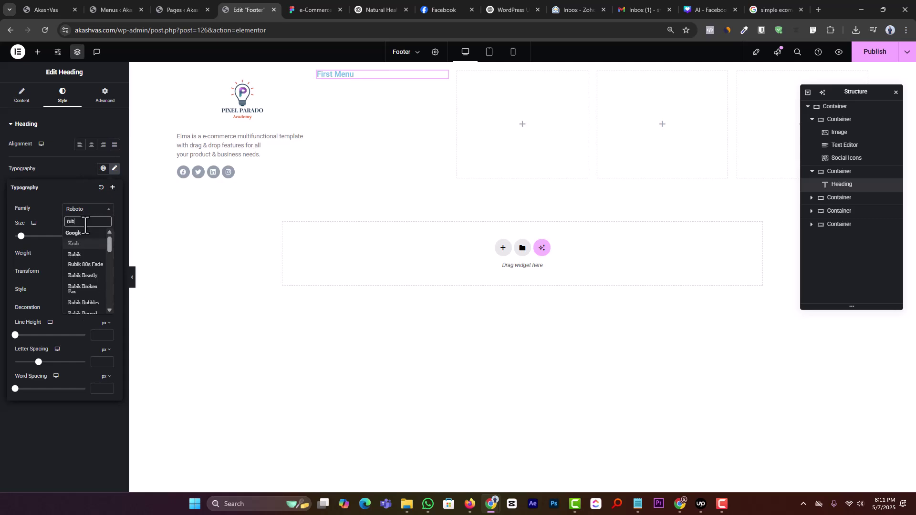
click(75, 254)
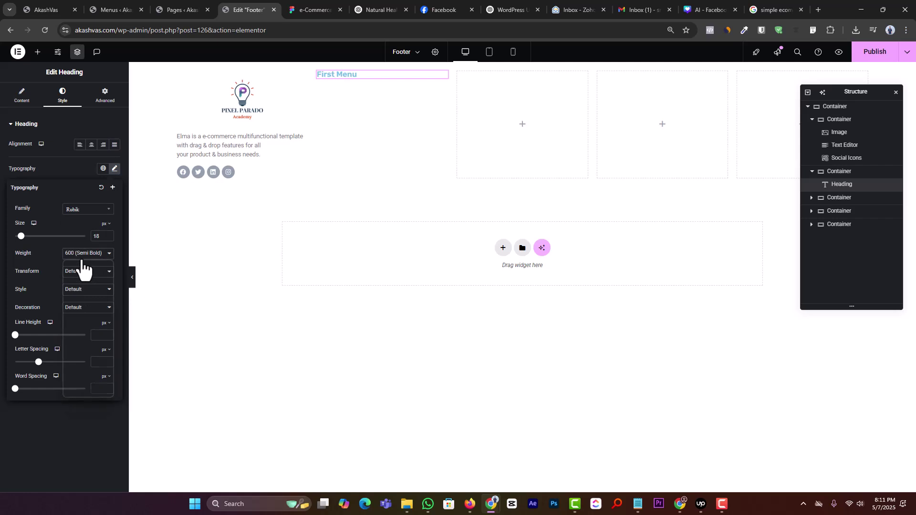
click(86, 254)
click(90, 313)
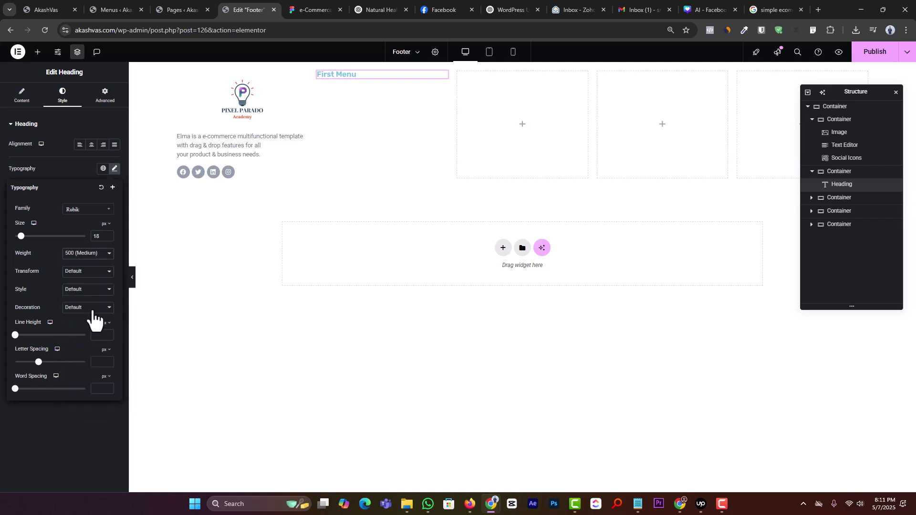
Switch to the Figma design and copy the First Menu heading's fill color code 161D25.
click(310, 1)
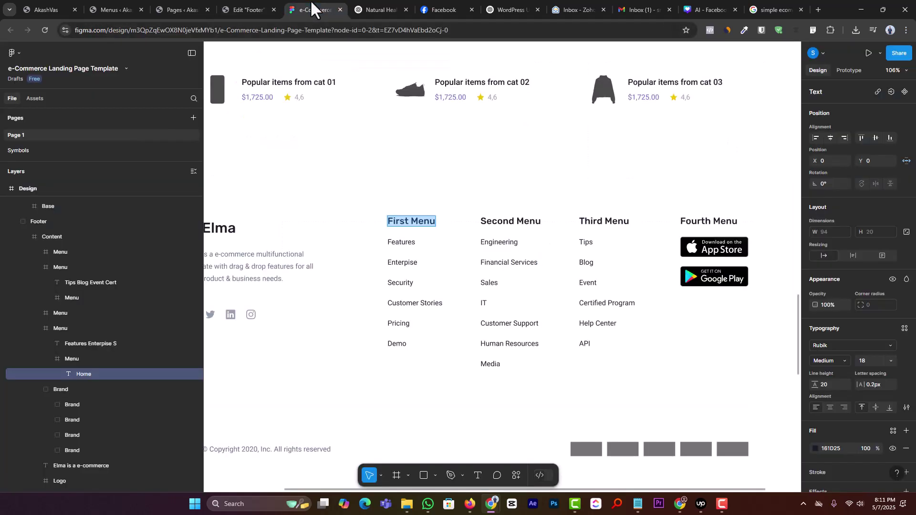
click(826, 447)
key(ctrl+c)
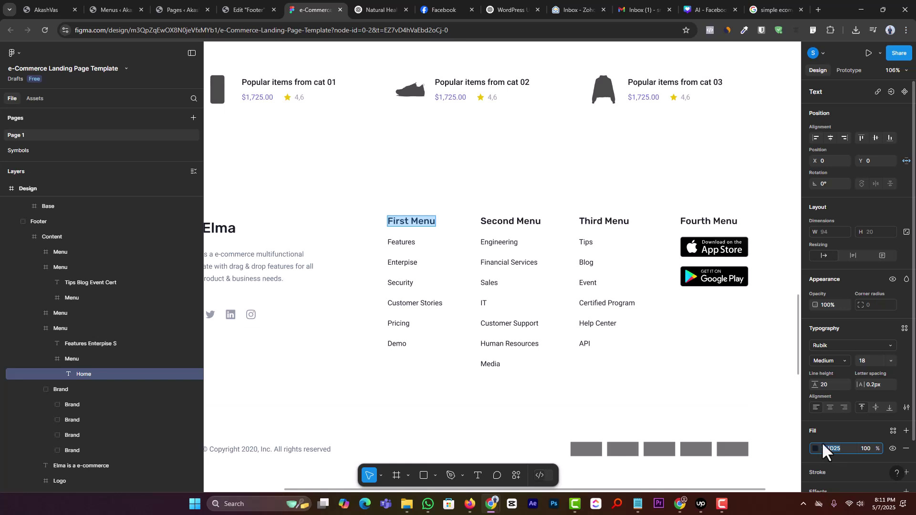
Switch back to Elementor and set the First Menu heading's text color to #161D25.
click(247, 8)
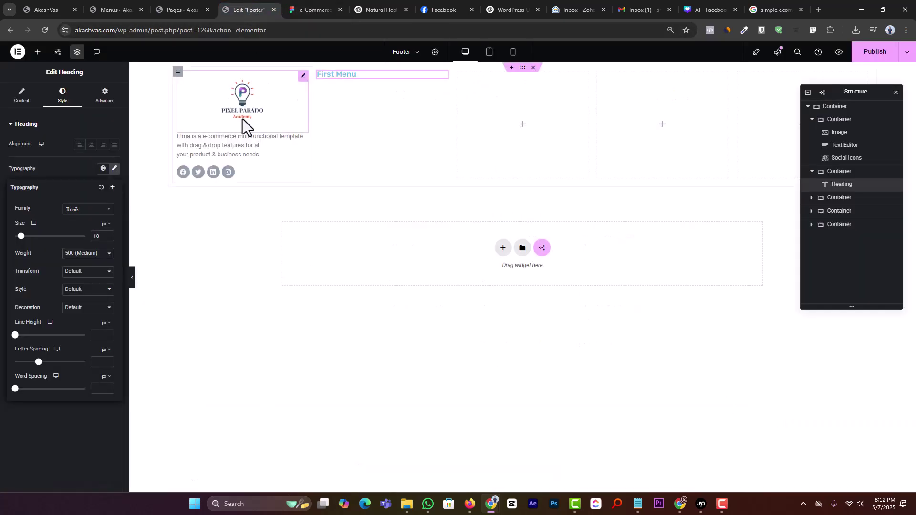
click(115, 169)
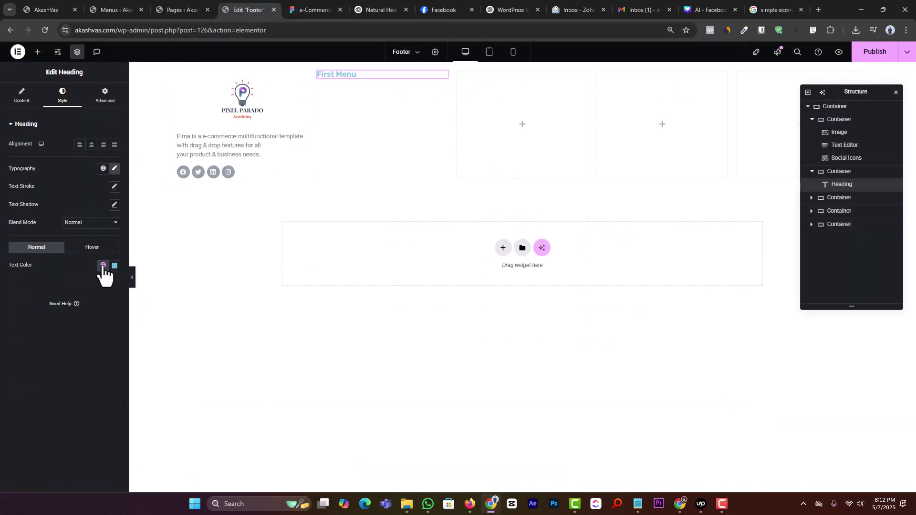
click(115, 265)
key(ctrl+v)
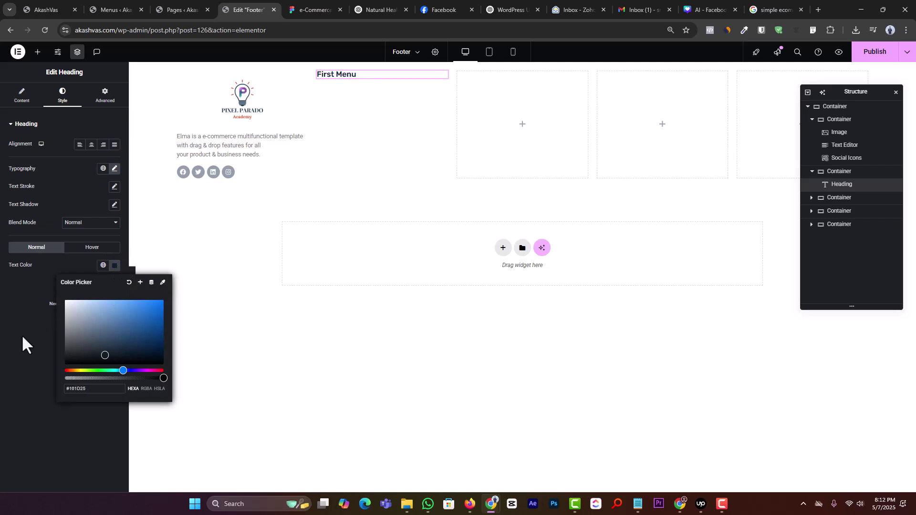
click(23, 338)
Add an Icon List widget below the First Menu heading in Elementor and reduce it to a single item.
click(305, 6)
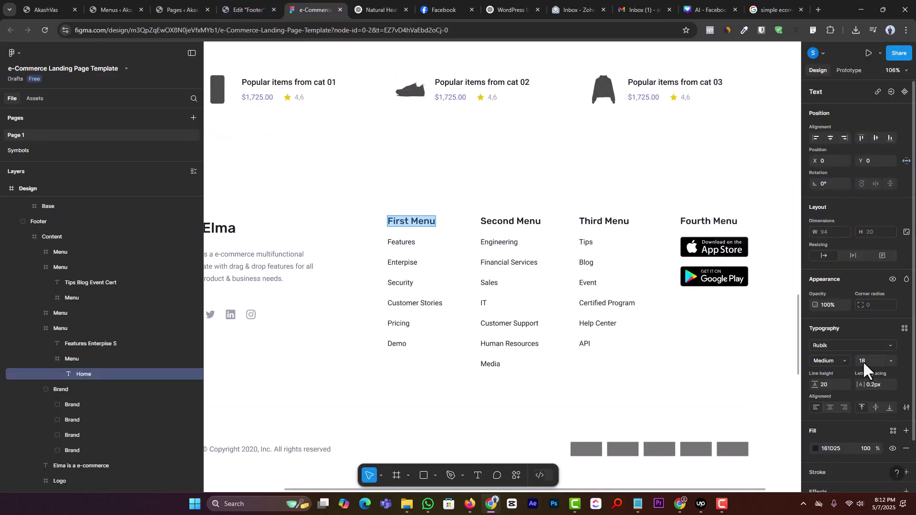
click(243, 10)
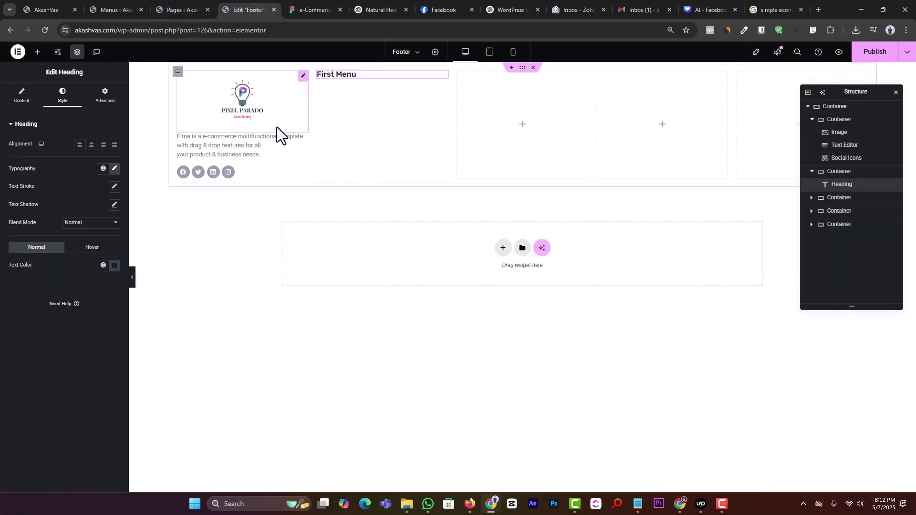
click(37, 52)
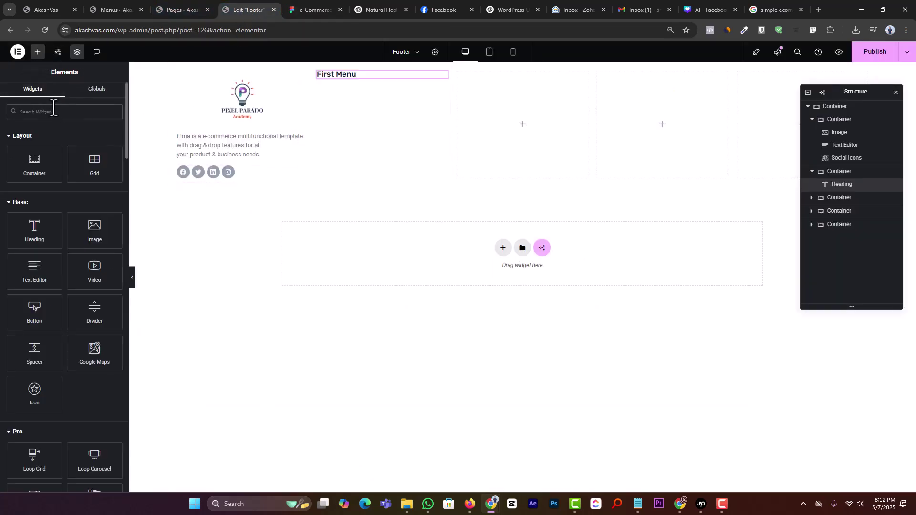
click(53, 111)
text(link)
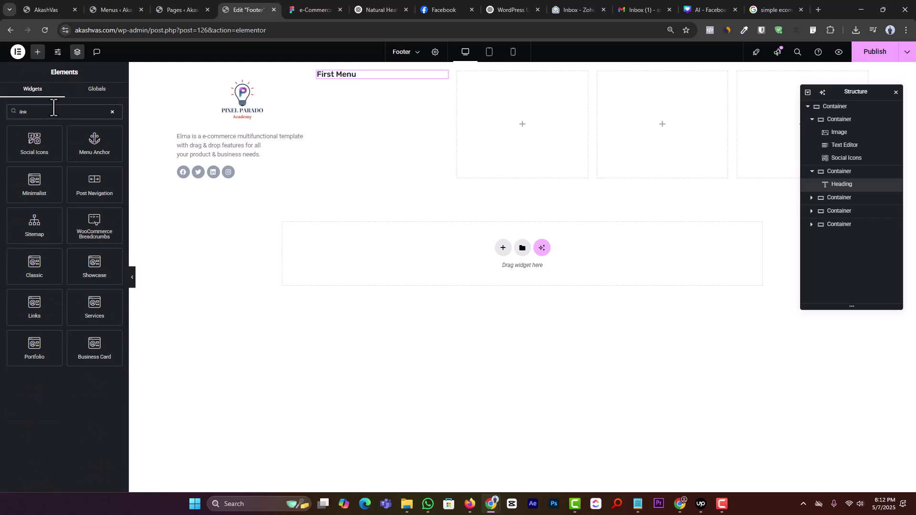
text(icon)
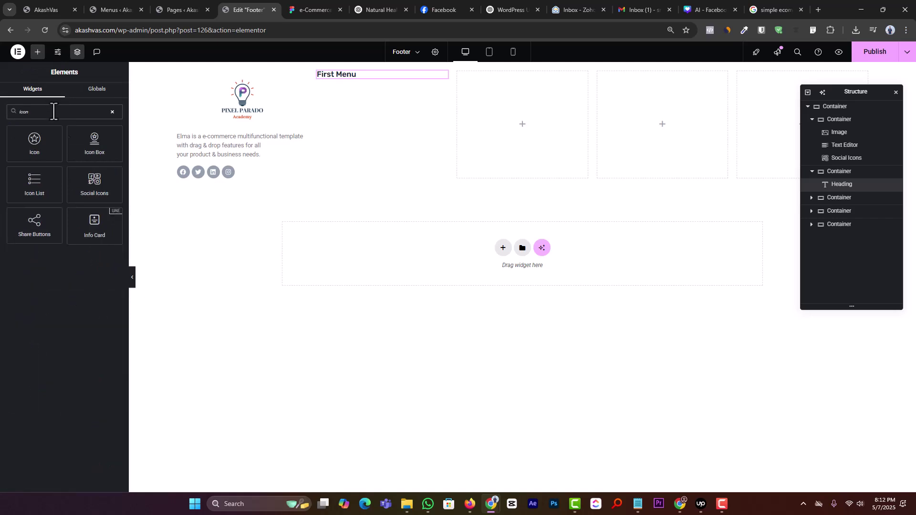
drag(34, 182, 367, 79)
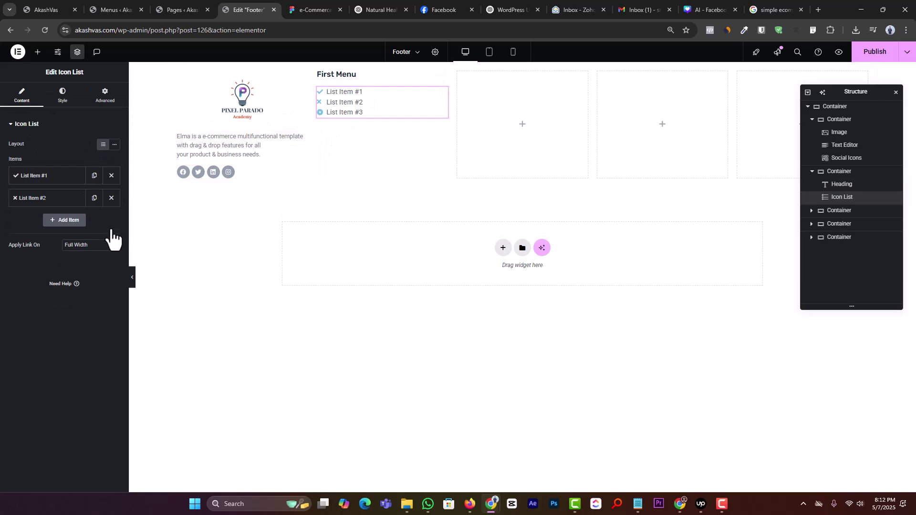
click(111, 198)
Set the list item's text to "Features" copied from the Figma design, remove its icon, and set its link to #.
click(310, 10)
double_click(401, 244)
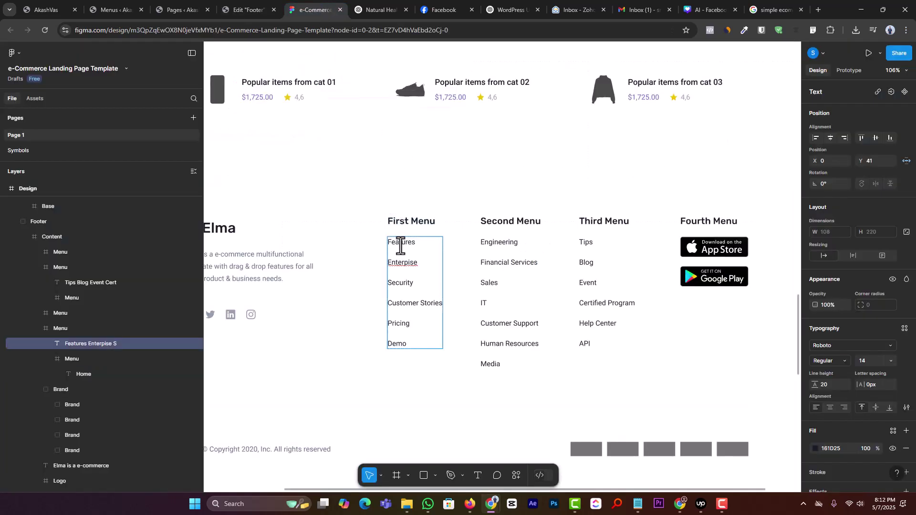
click(258, 10)
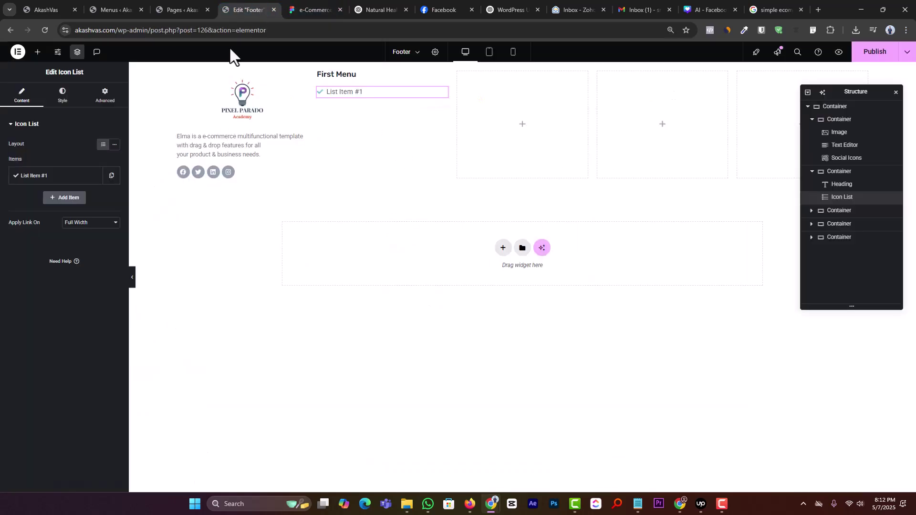
click(47, 175)
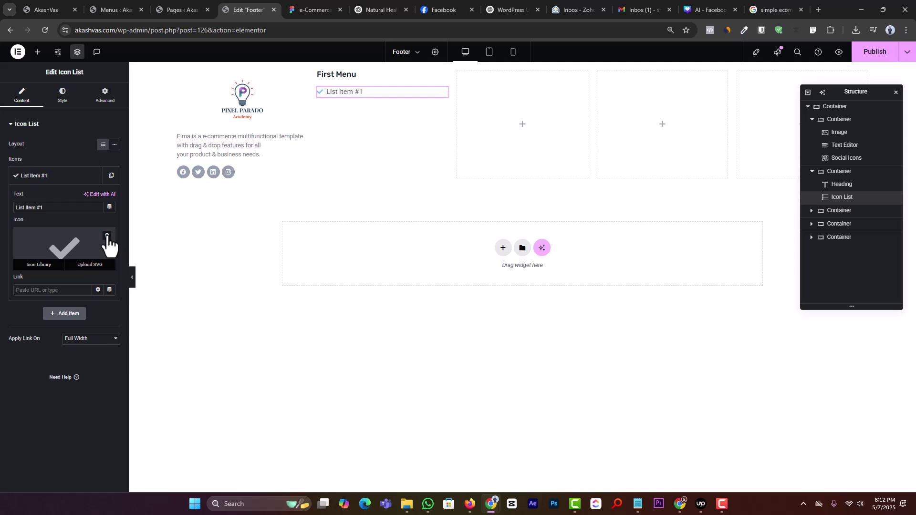
click(106, 241)
triple_click(72, 211)
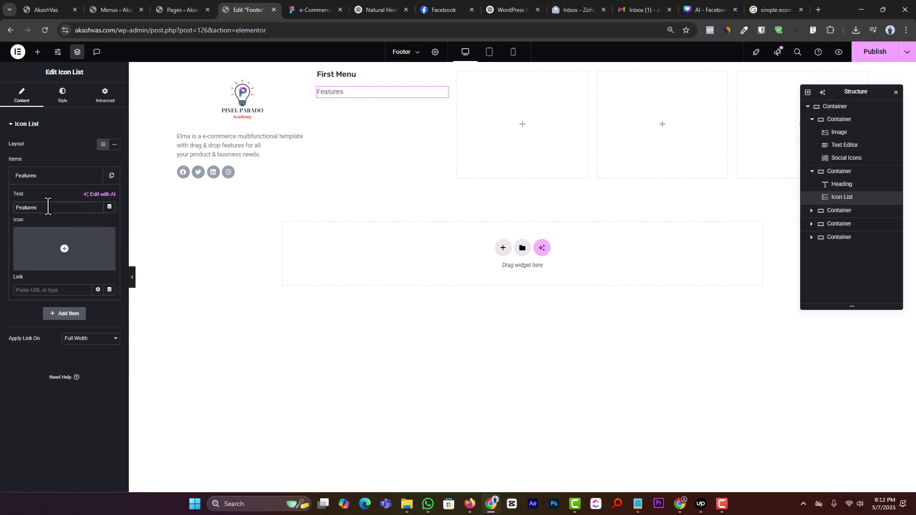
drag(39, 208, 13, 215)
click(52, 292)
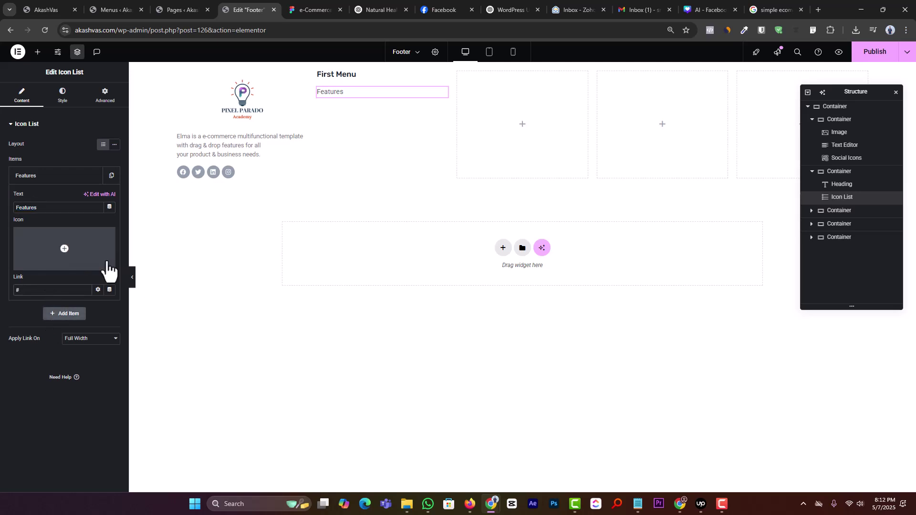
mouse_move(97, 252)
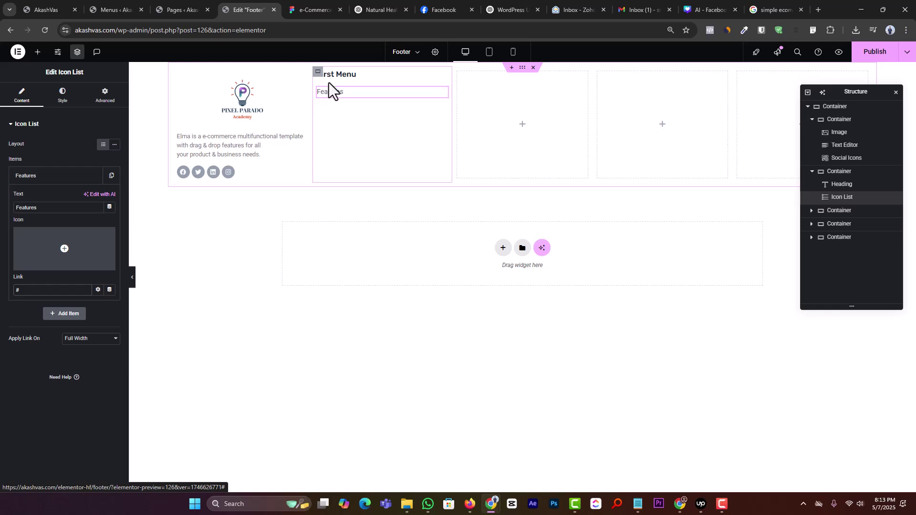
click(55, 179)
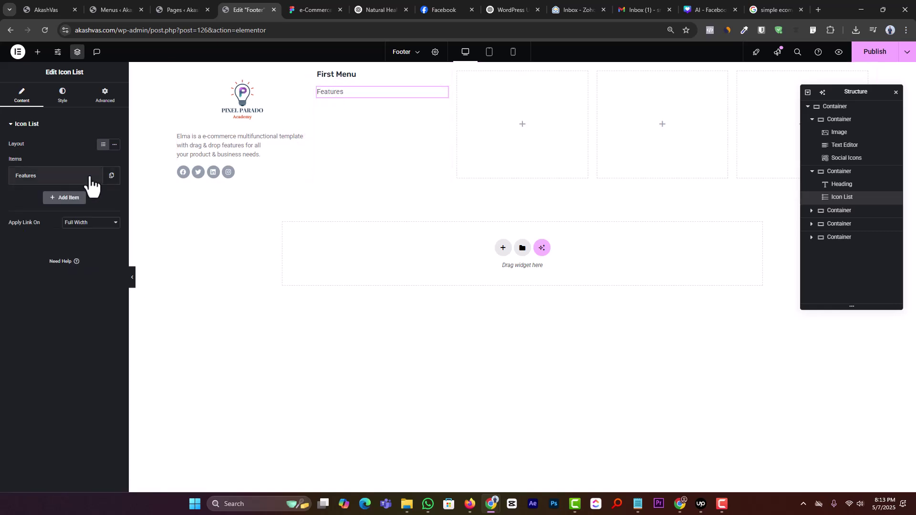
Copy "Enterpise" from the Figma menu and use it as the text of a duplicate of the Features item in Elementor.
click(288, 10)
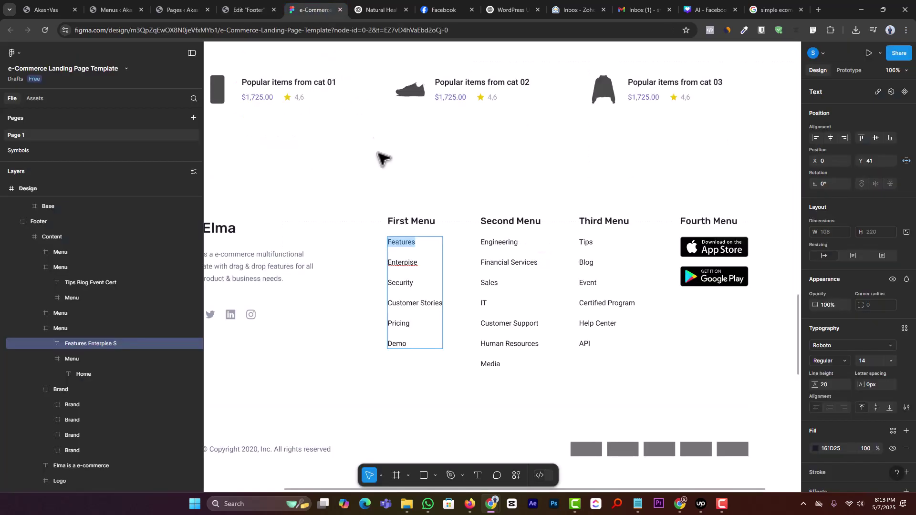
double_click(408, 263)
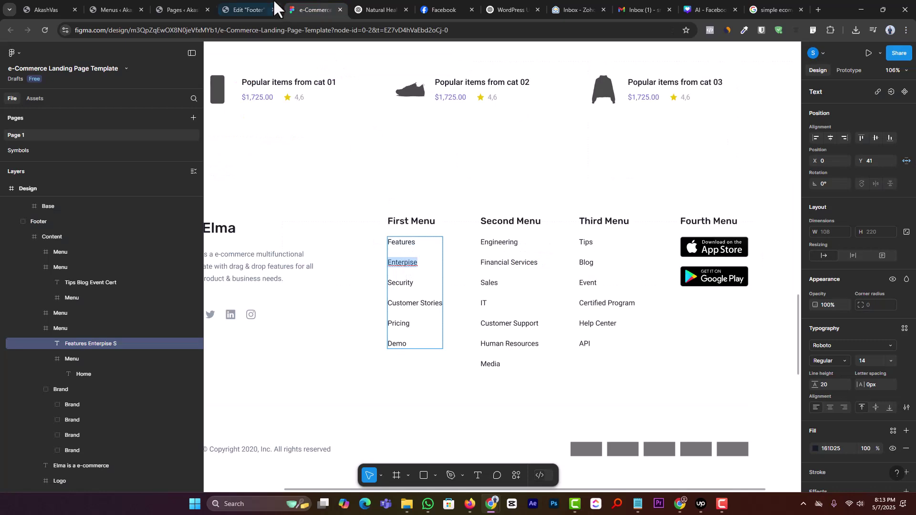
click(246, 9)
click(111, 176)
click(57, 198)
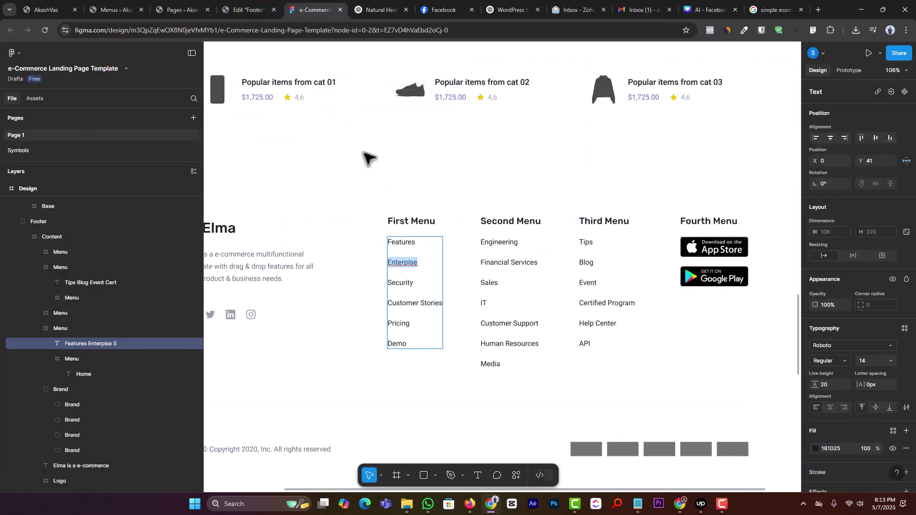
Duplicate the Enterpise item in Elementor and set the copy's text to "Security", taken from the Figma menu.
click(310, 10)
click(248, 9)
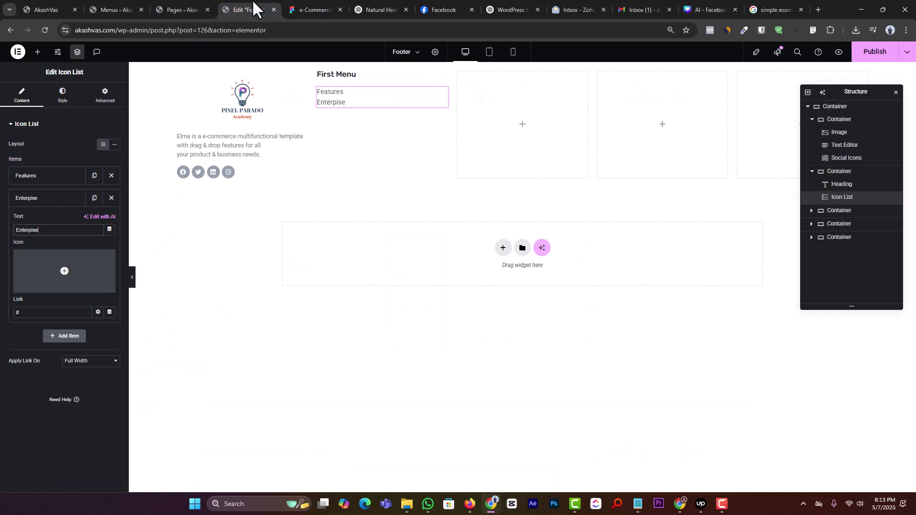
click(94, 198)
click(72, 198)
click(52, 221)
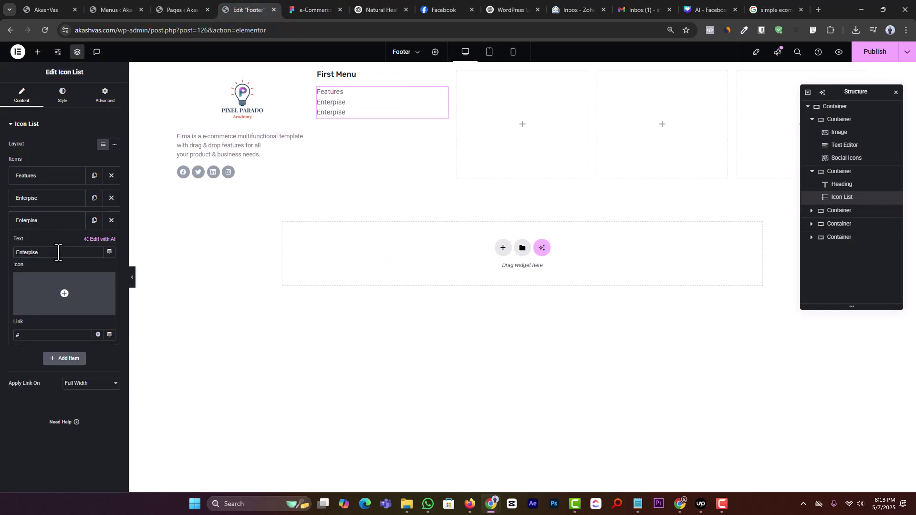
click(60, 220)
Duplicate the Security item in Elementor and set the copy's text to "Customer Stories", copied from the Figma menu.
click(308, 9)
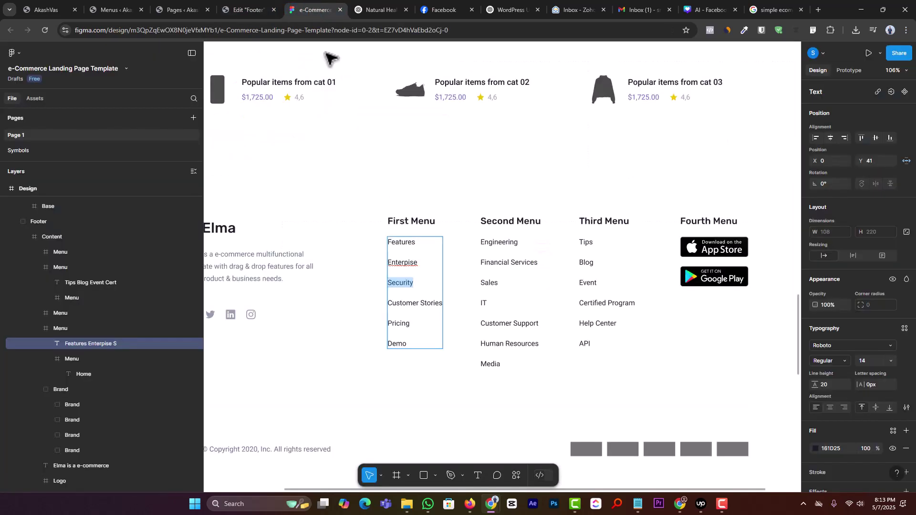
triple_click(406, 304)
key(ctrl+c)
click(248, 9)
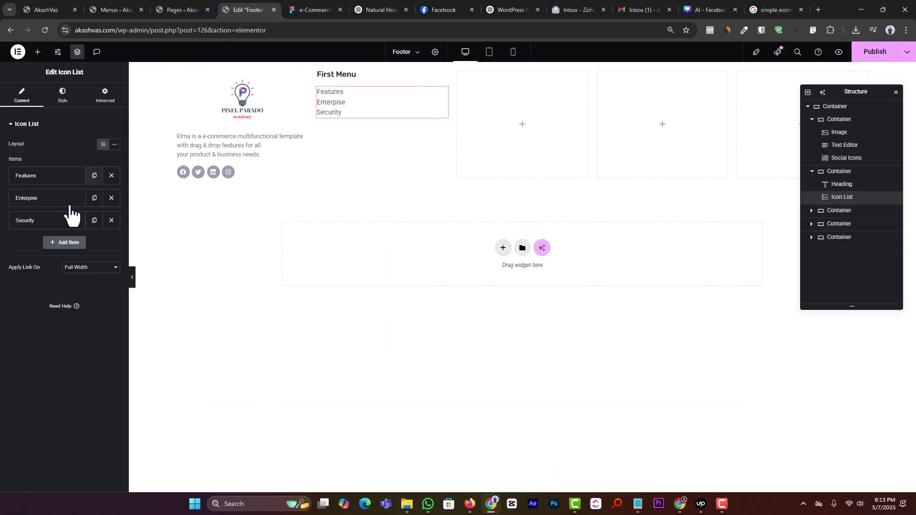
click(94, 220)
click(59, 243)
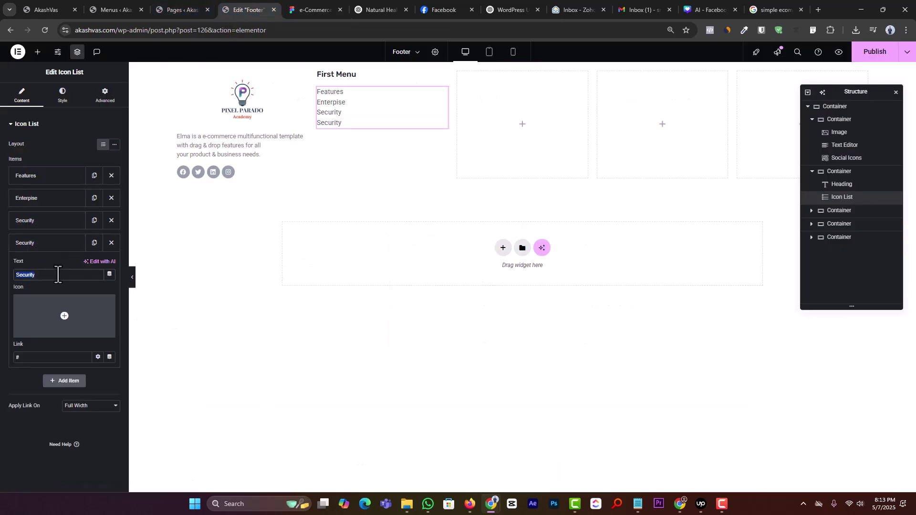
key(ctrl+v)
click(56, 246)
Duplicate the Customer Stories item in Elementor and replace the copy's text with "Pricing" from the Figma menu.
click(296, 8)
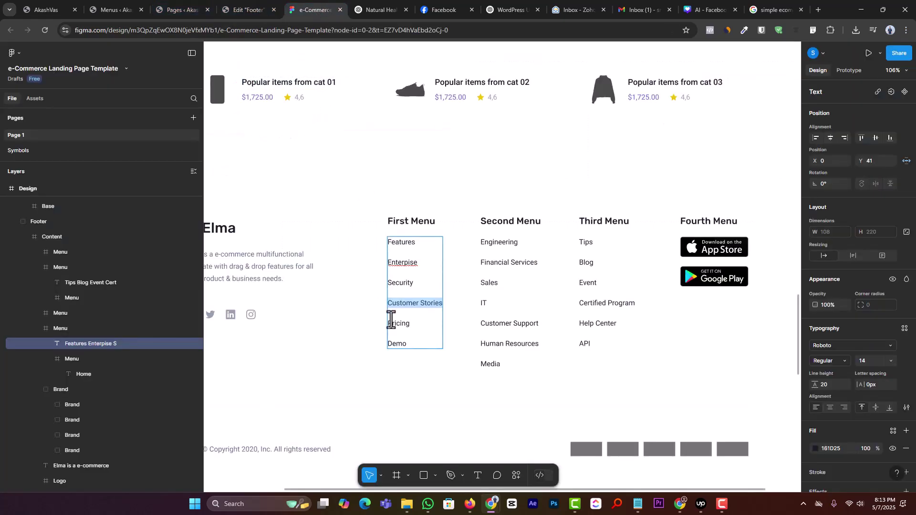
double_click(394, 325)
key(ctrl+c)
click(253, 11)
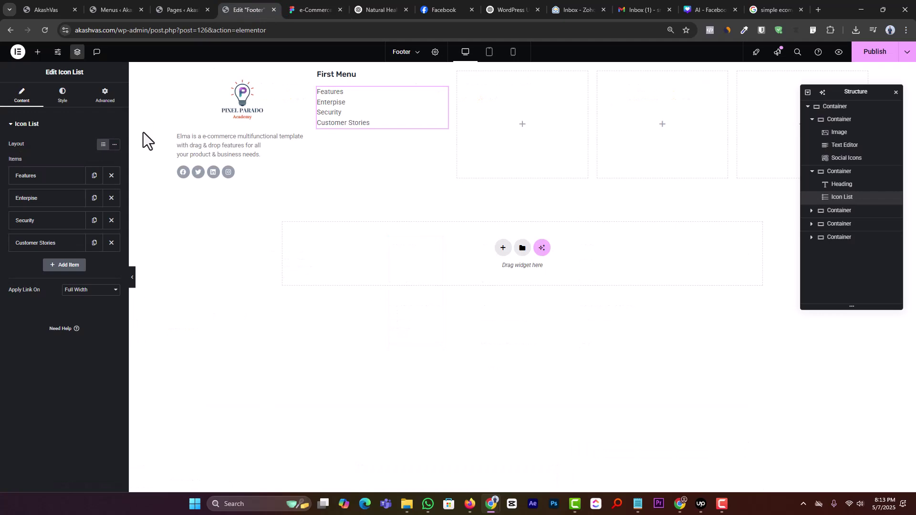
click(94, 243)
click(62, 266)
key(ctrl+v)
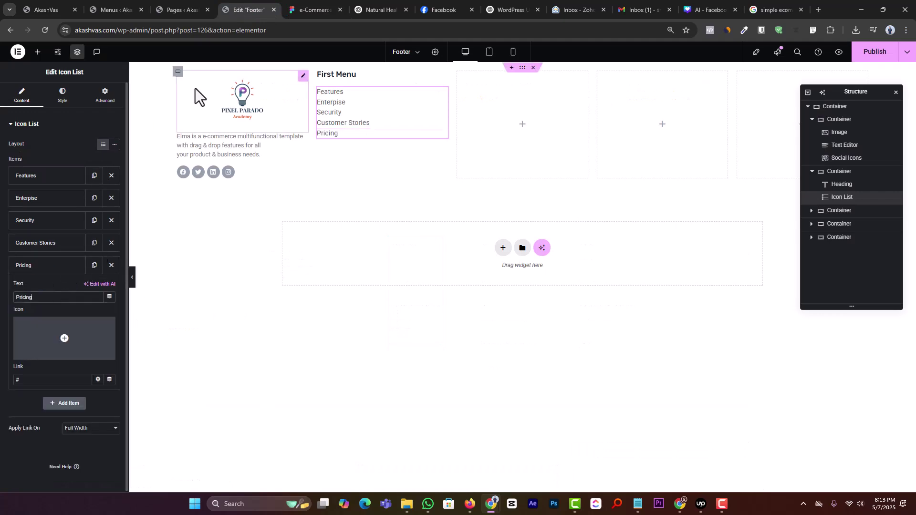
Duplicate the Pricing item in Elementor and replace the copy's text with "Demo" from the Figma menu.
click(297, 8)
double_click(399, 343)
key(ctrl+c)
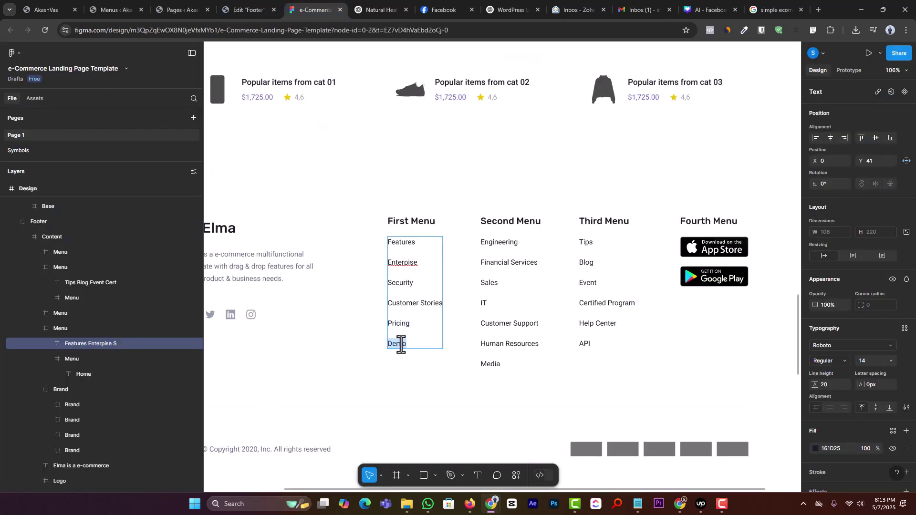
click(246, 10)
click(42, 269)
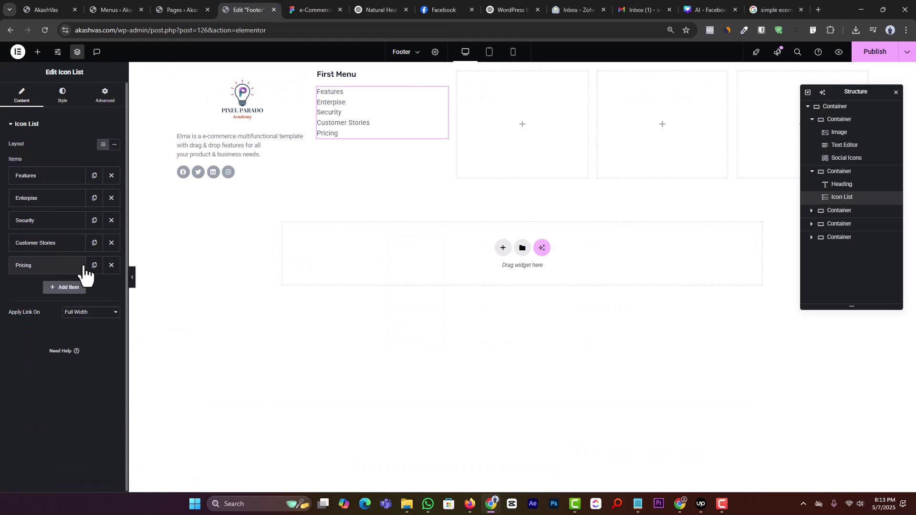
click(94, 266)
click(62, 290)
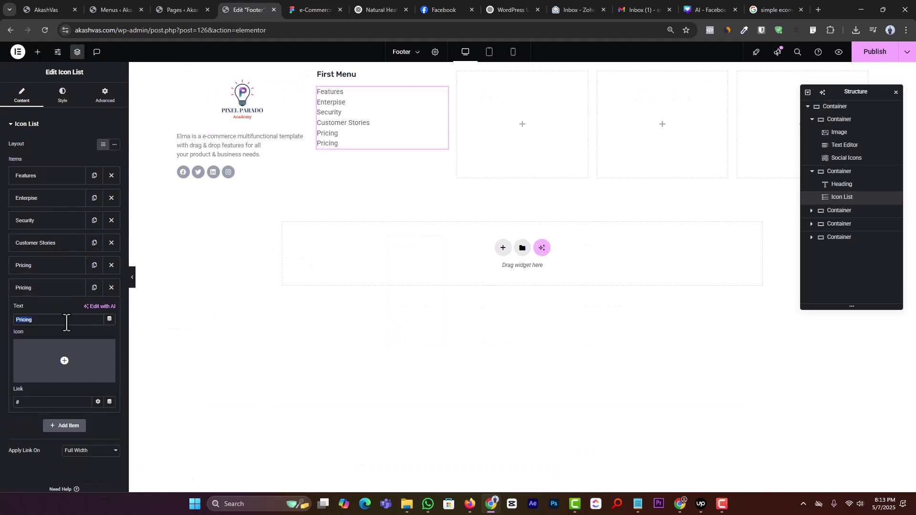
key(ctrl+v)
click(57, 288)
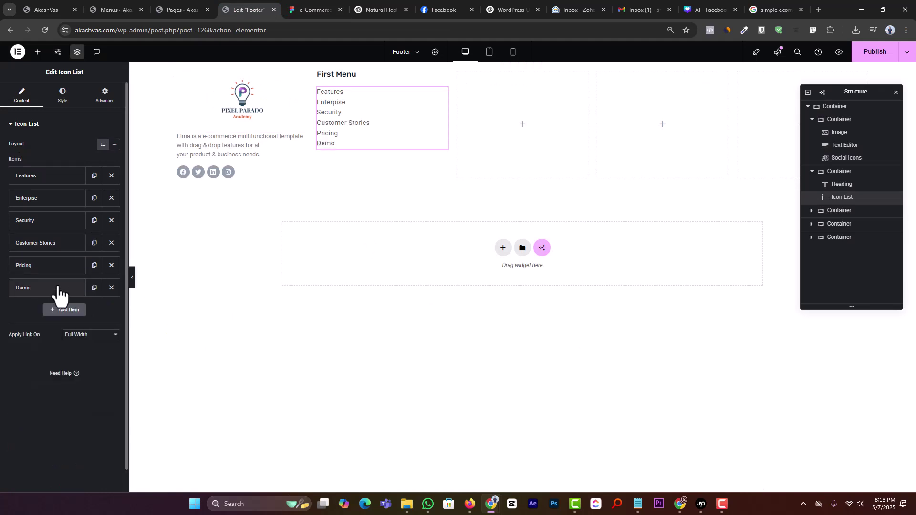
Set the First Menu icon list's text size to 14 px in Elementor, matching the Figma menu typography.
click(325, 10)
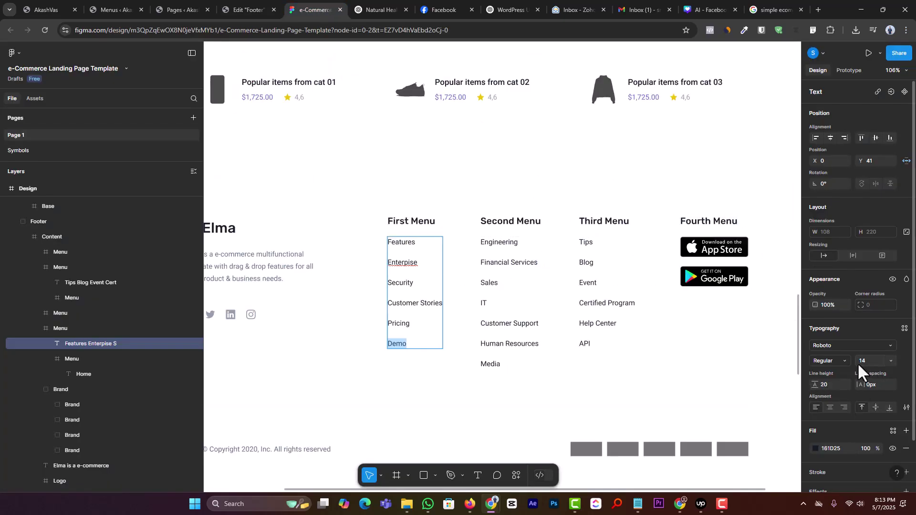
click(245, 10)
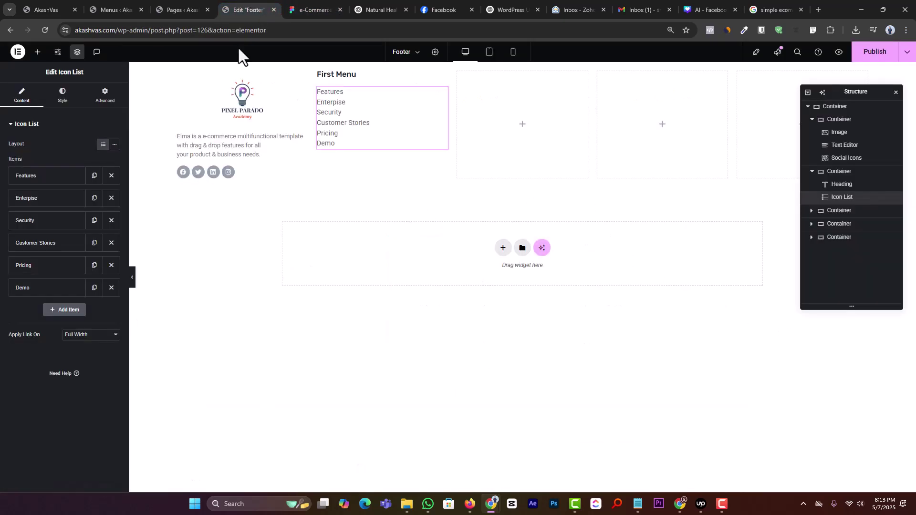
click(63, 95)
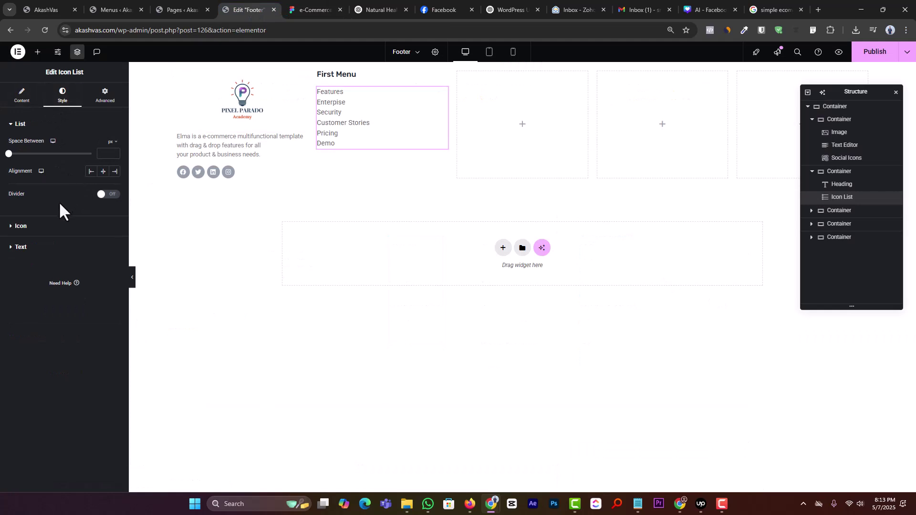
click(35, 247)
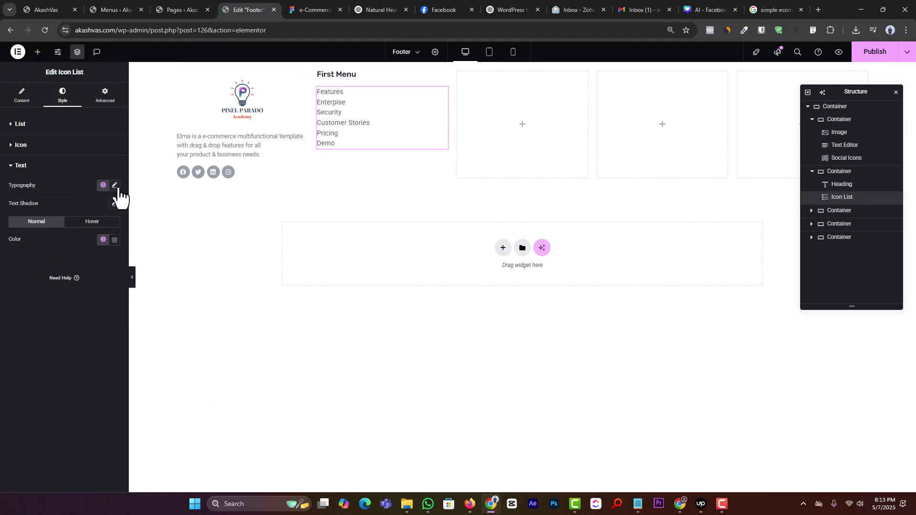
click(118, 188)
text(14)
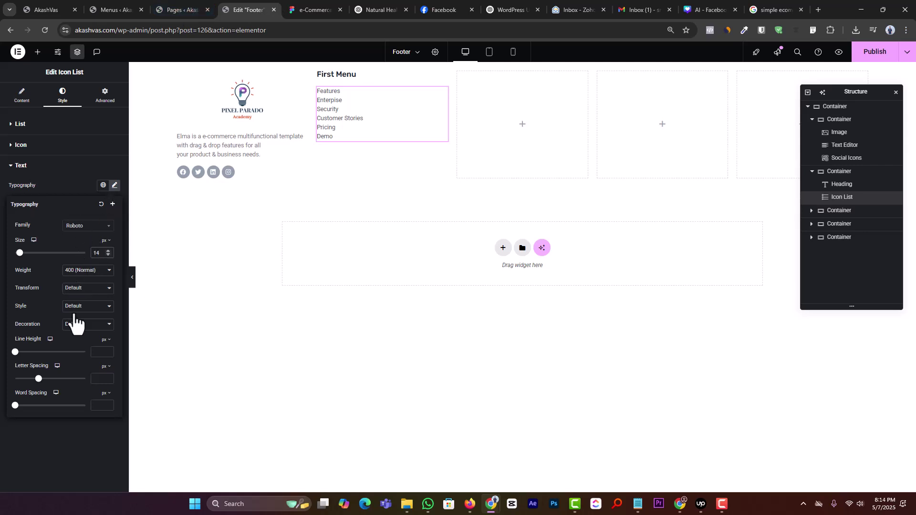
click(59, 440)
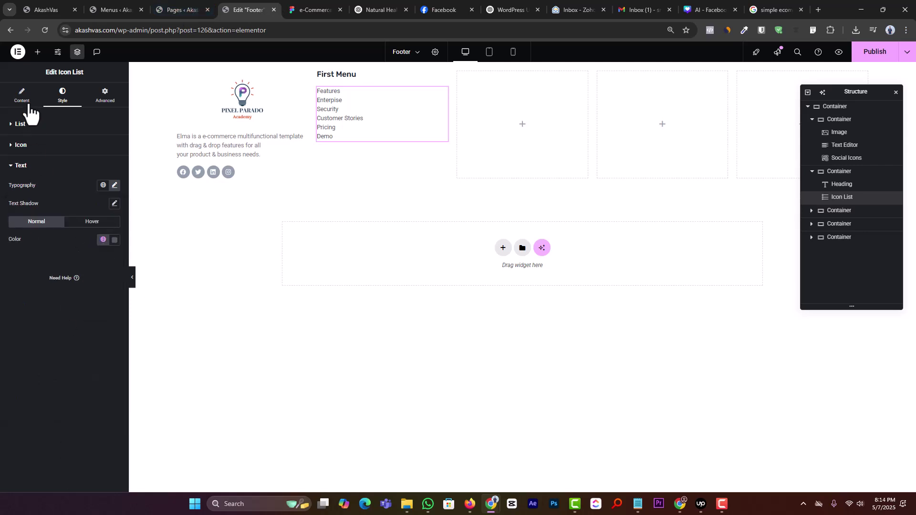
Set the space between the First Menu list items to 16 px and compare the spacing with the Figma design.
click(21, 125)
drag(9, 153, 38, 158)
click(311, 9)
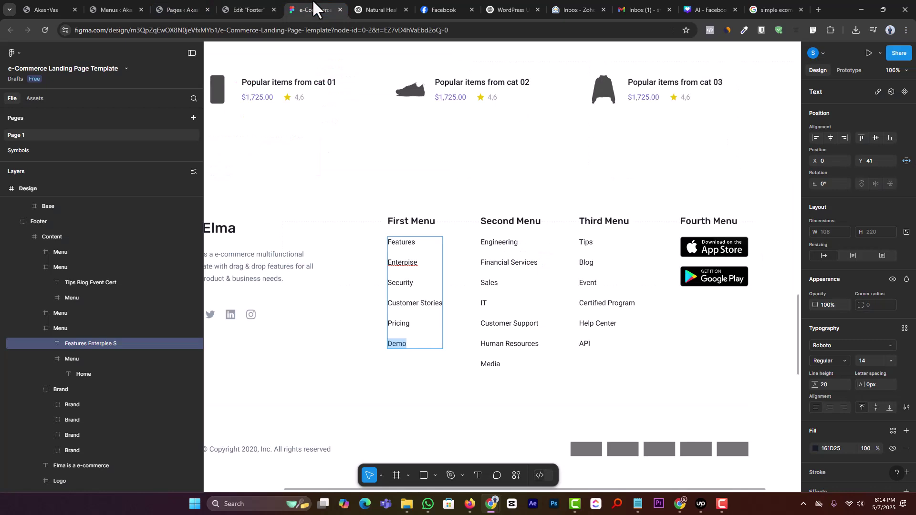
click(247, 10)
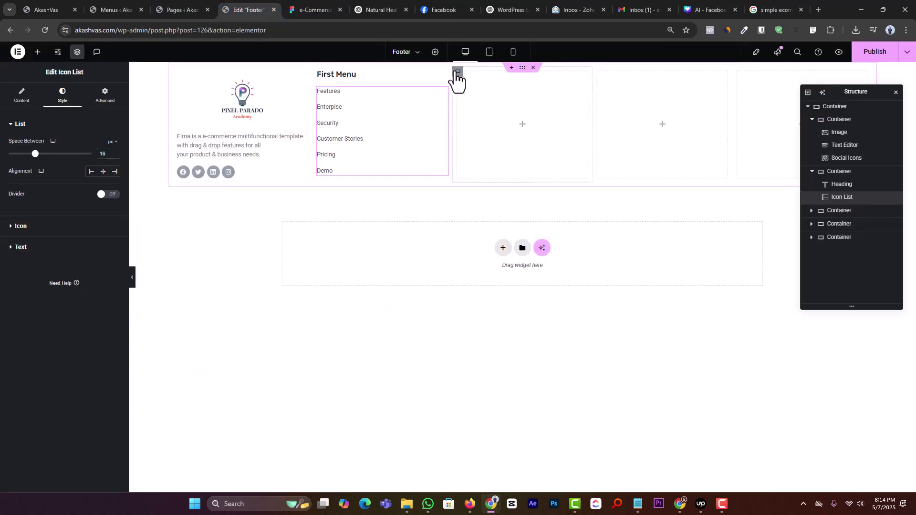
Delete two empty column containers from the Elementor footer and duplicate the First Menu column twice in their place.
click(316, 4)
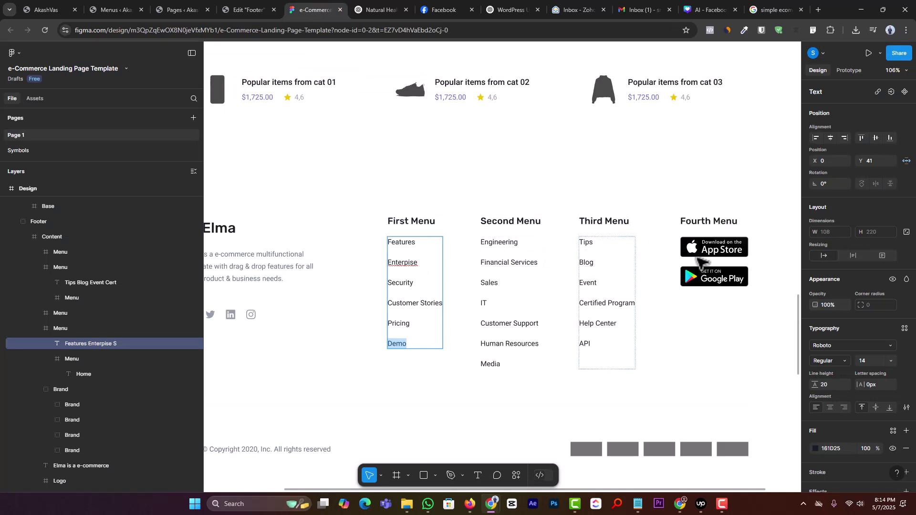
click(270, 7)
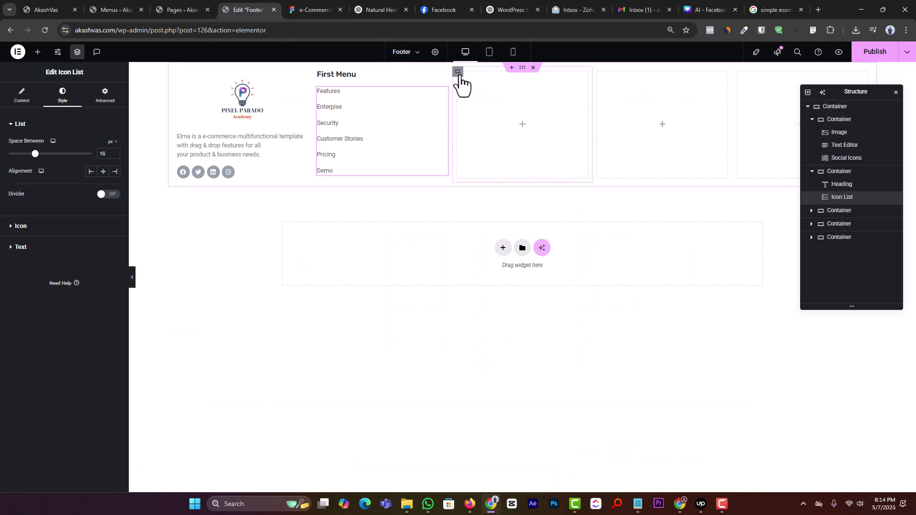
right_click(458, 73)
click(493, 300)
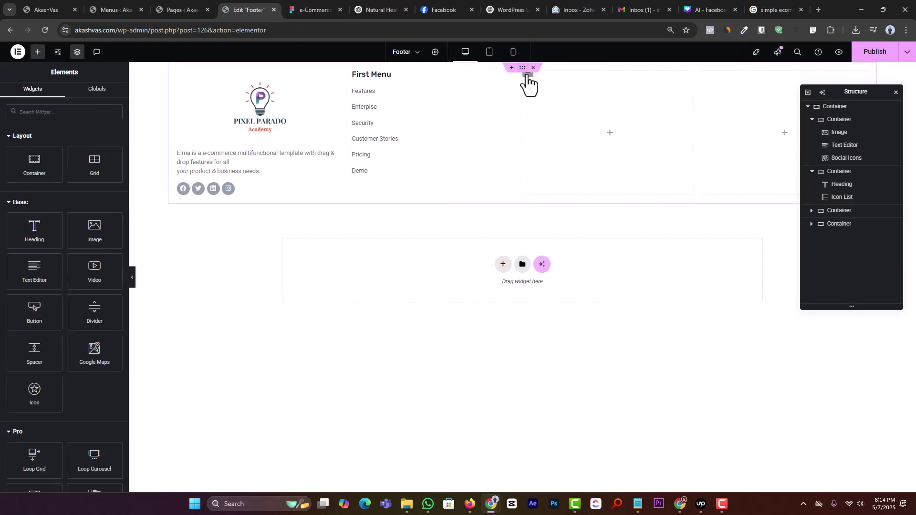
right_click(528, 75)
click(565, 296)
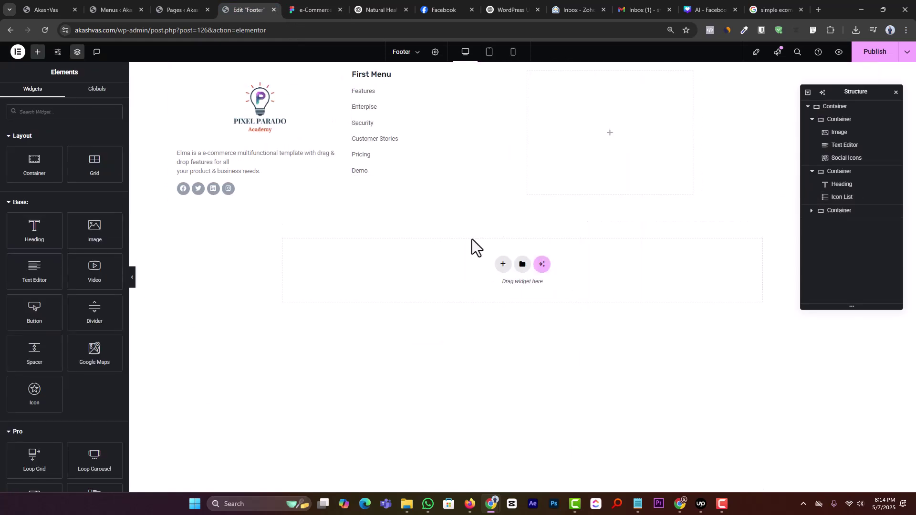
click(358, 85)
key(ctrl+d)
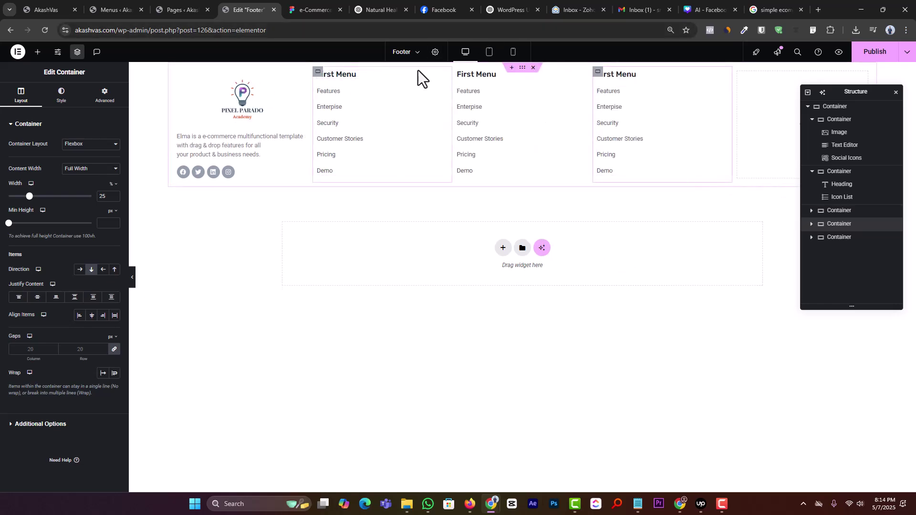
Change the second menu column's heading in Elementor to "Second Menu", copied from the Figma footer.
click(299, 10)
double_click(509, 221)
key(ctrl+c)
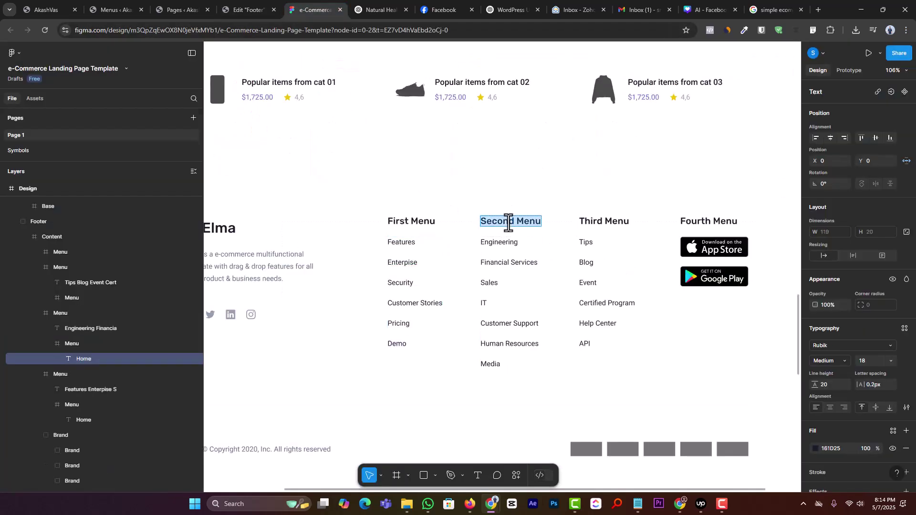
click(249, 3)
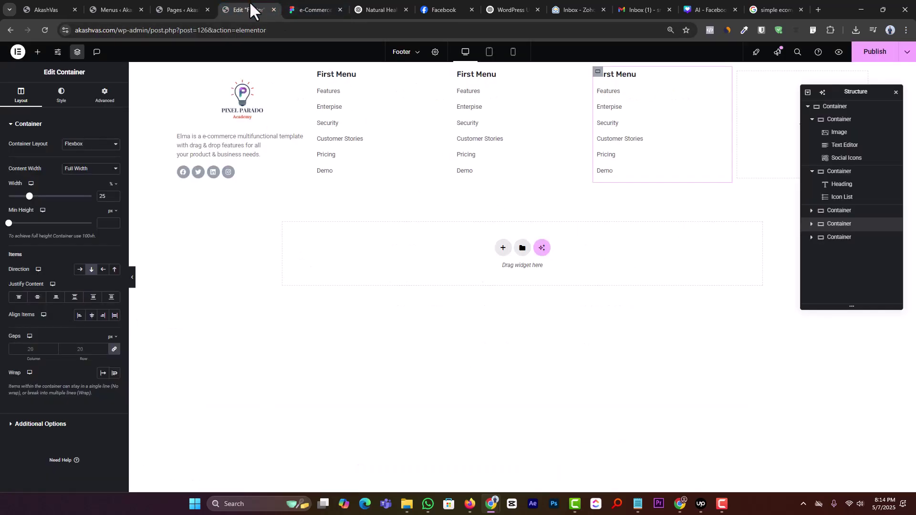
click(523, 76)
click(68, 162)
key(ctrl+a)
key(ctrl+v)
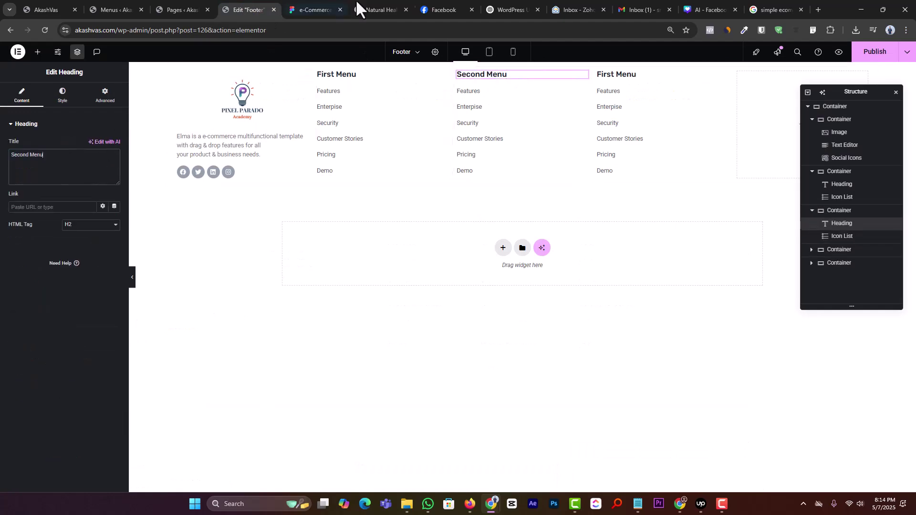
Change the third menu column's heading in Elementor to "Third Menu", copied from the Figma footer.
click(318, 10)
double_click(602, 222)
key(ctrl+c)
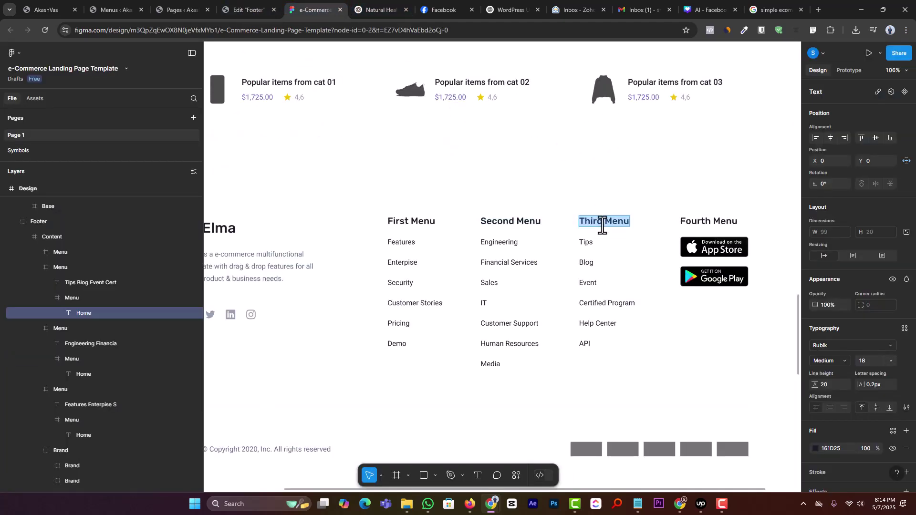
click(248, 9)
click(648, 77)
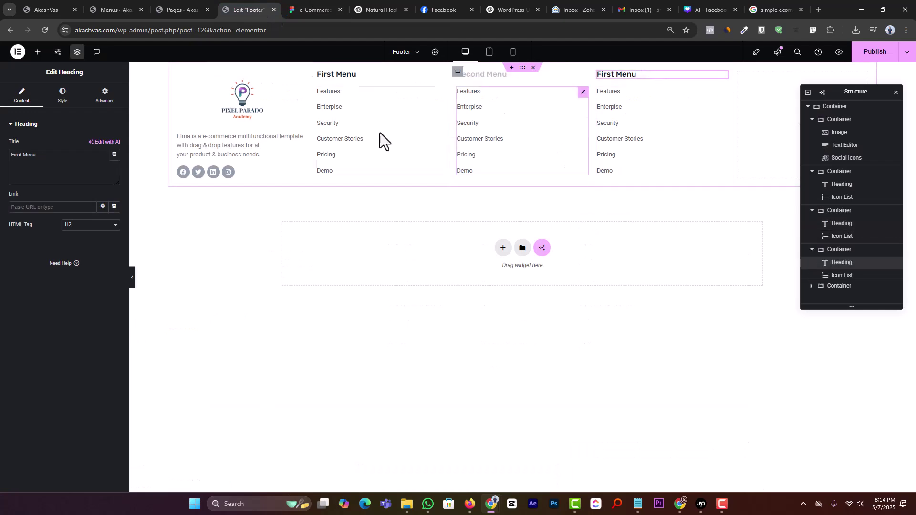
click(61, 166)
key(ctrl+a)
key(ctrl+v)
Replace the first item's text in the Second Menu icon list with "Engineering", copied from the Figma menu.
click(306, 10)
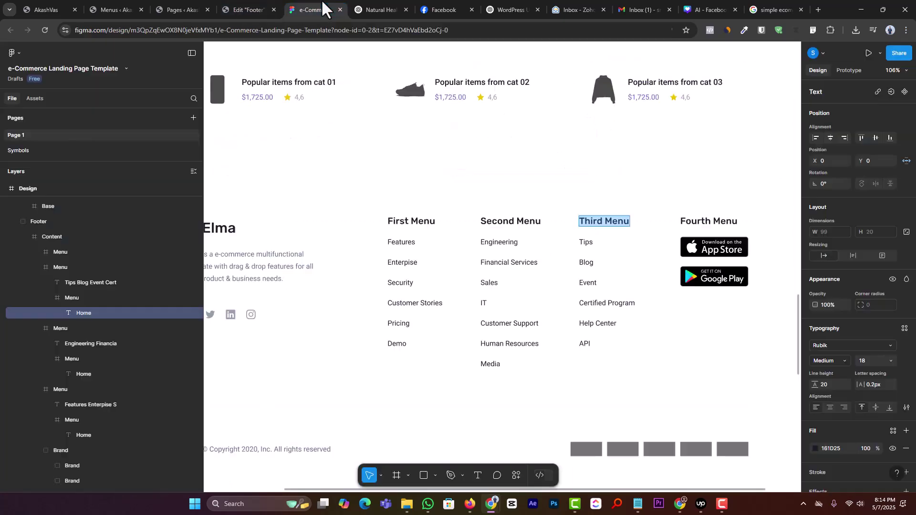
click(487, 241)
double_click(487, 241)
key(ctrl+c)
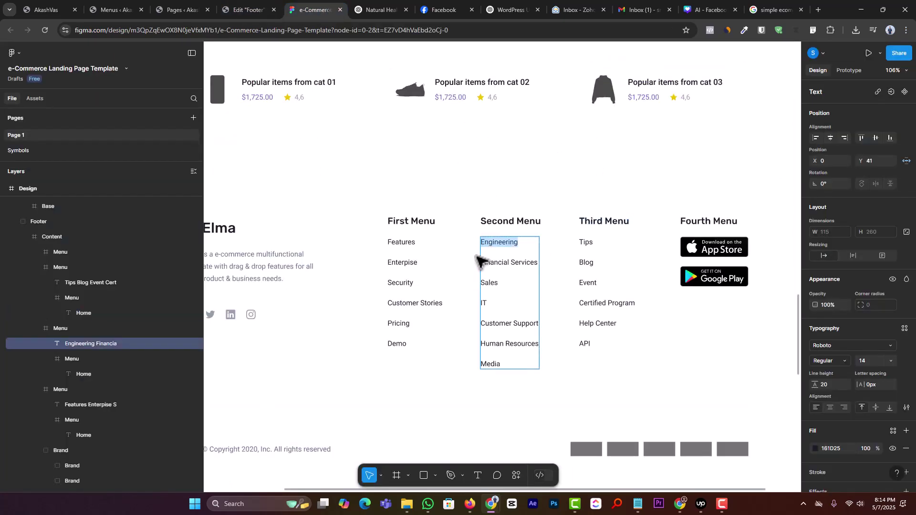
click(252, 10)
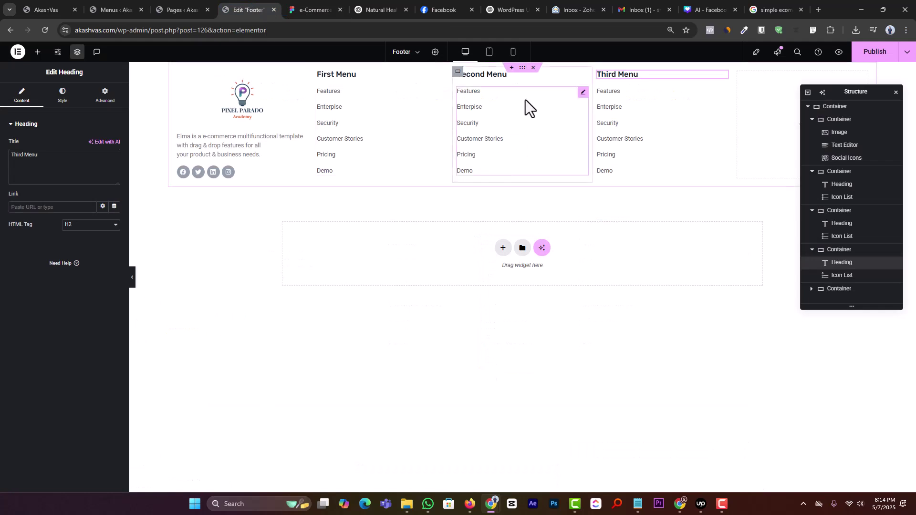
click(583, 92)
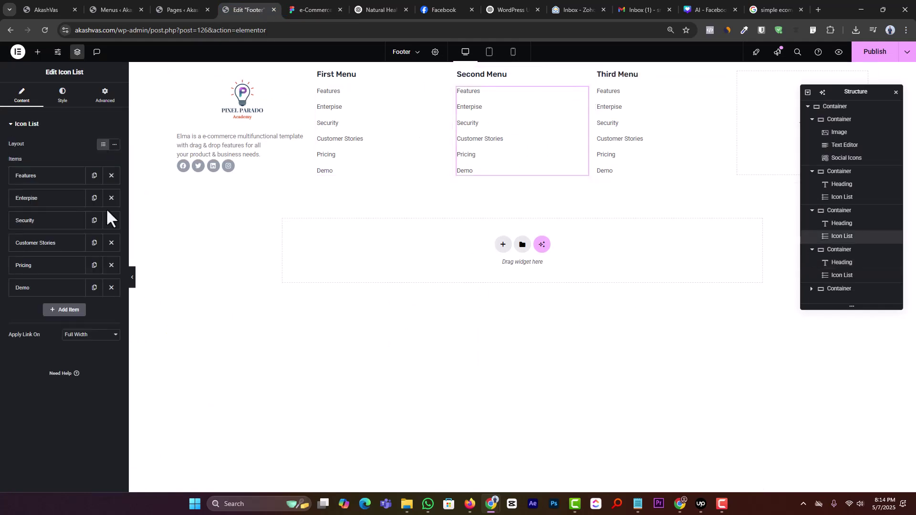
click(53, 177)
triple_click(59, 207)
key(ctrl+v)
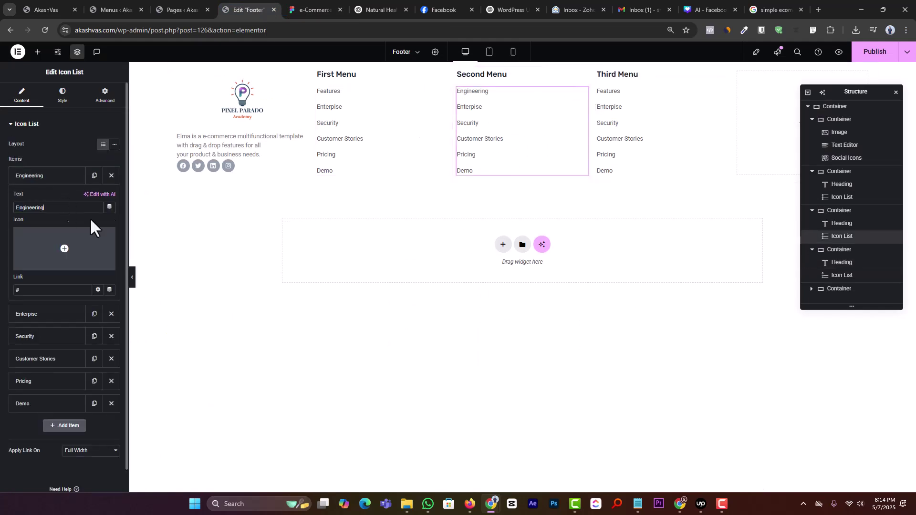
click(12, 176)
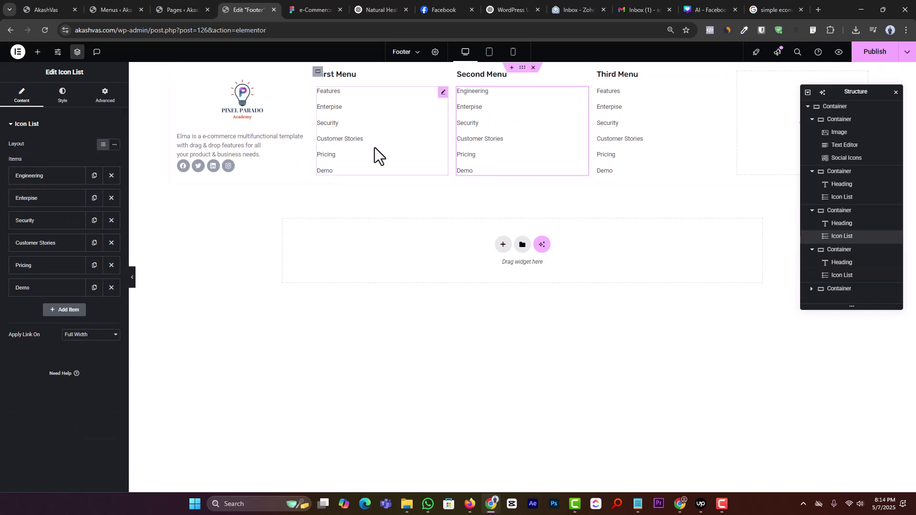
Move the Structure panel off the last column, duplicate the Third Menu heading and place the copy in the empty fourth menu column.
drag(831, 92, 423, 174)
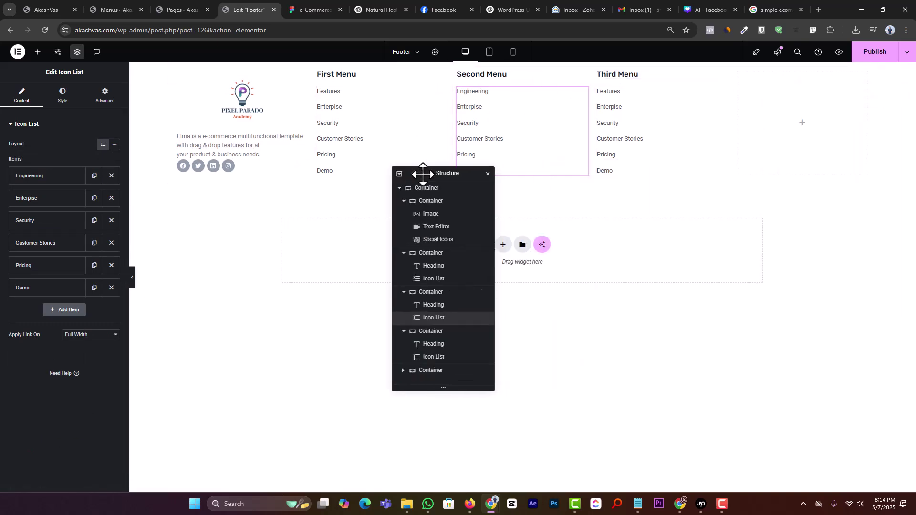
click(311, 9)
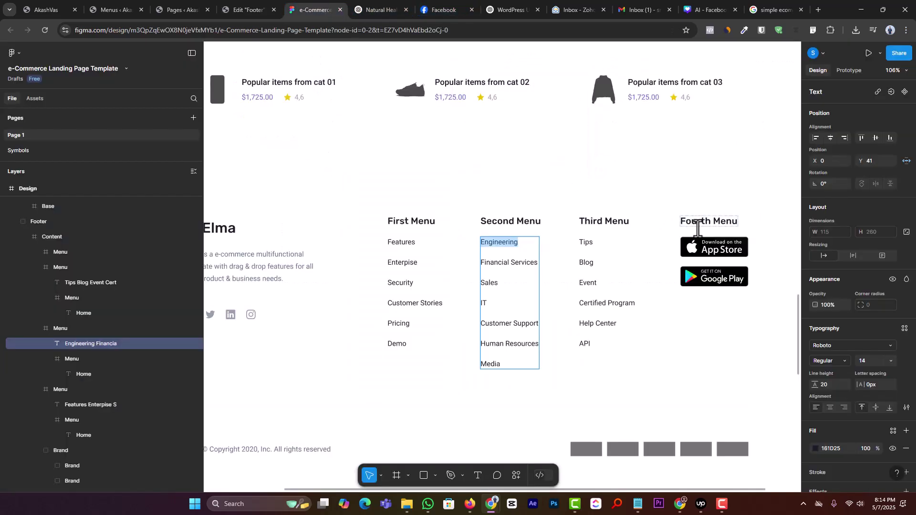
click(245, 10)
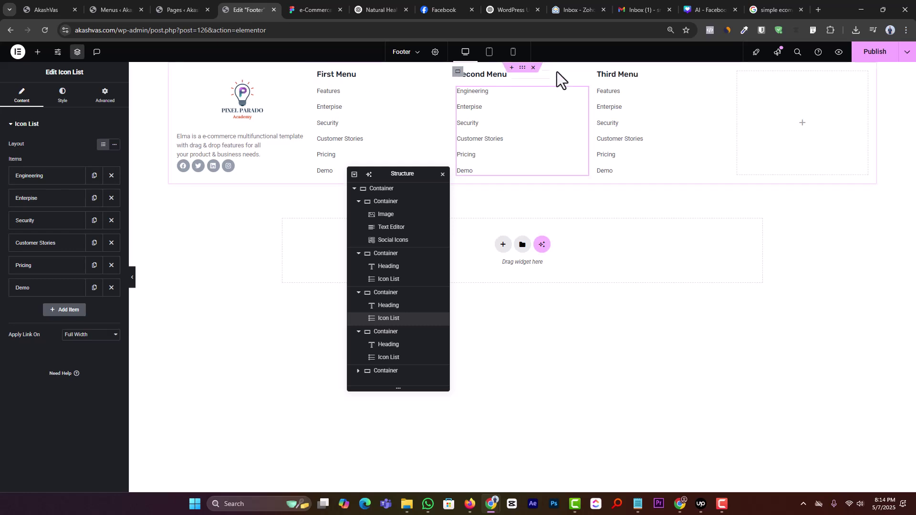
click(723, 76)
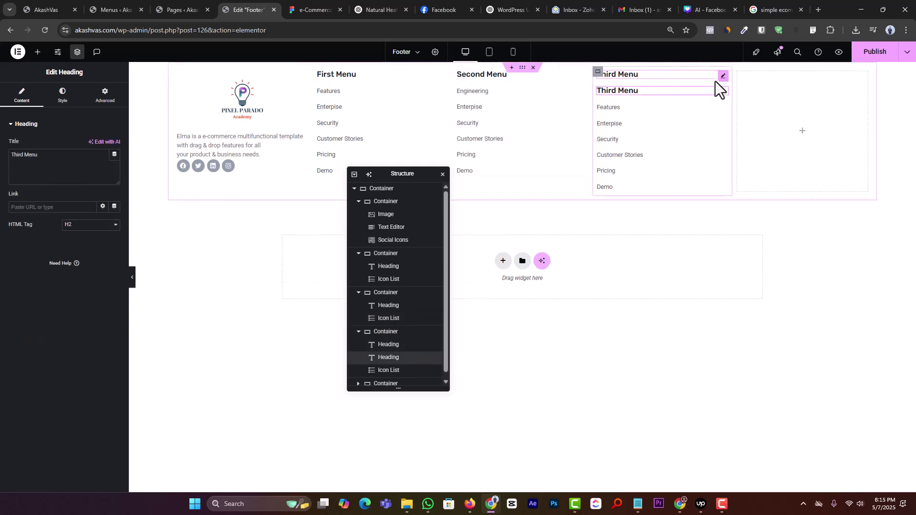
drag(723, 94, 771, 103)
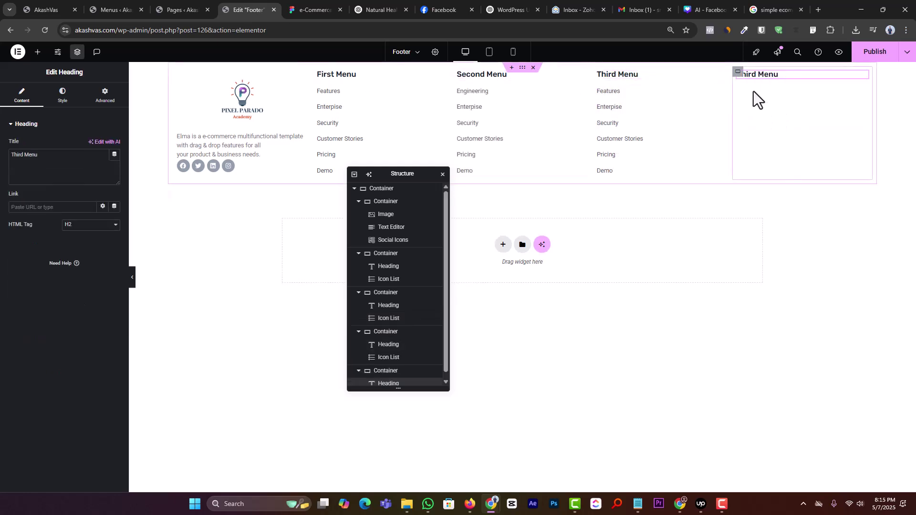
Check the Figma Fourth Menu layout and add an Image widget to the fourth menu column in Elementor.
click(298, 8)
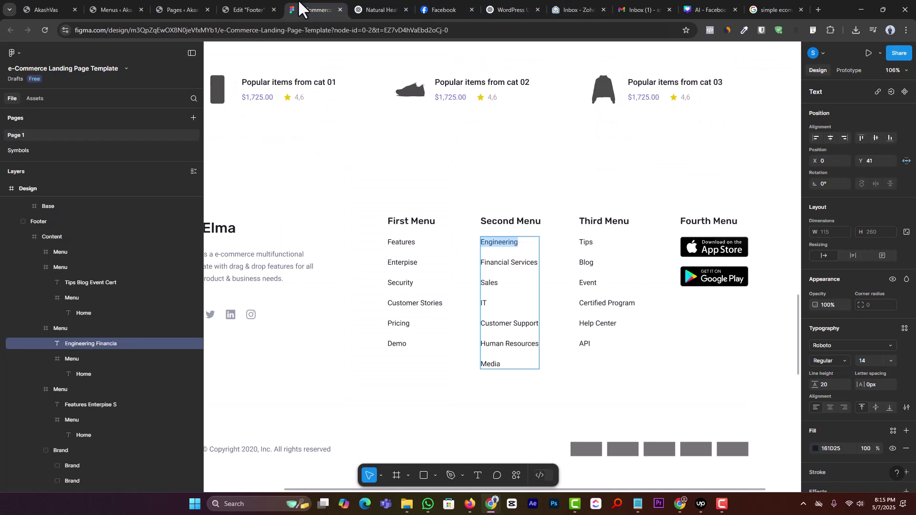
click(250, 7)
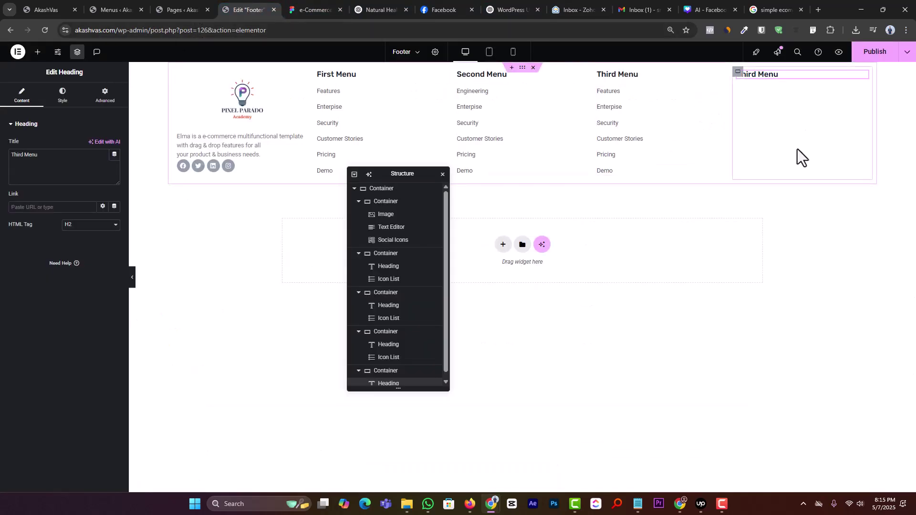
click(325, 9)
click(238, 10)
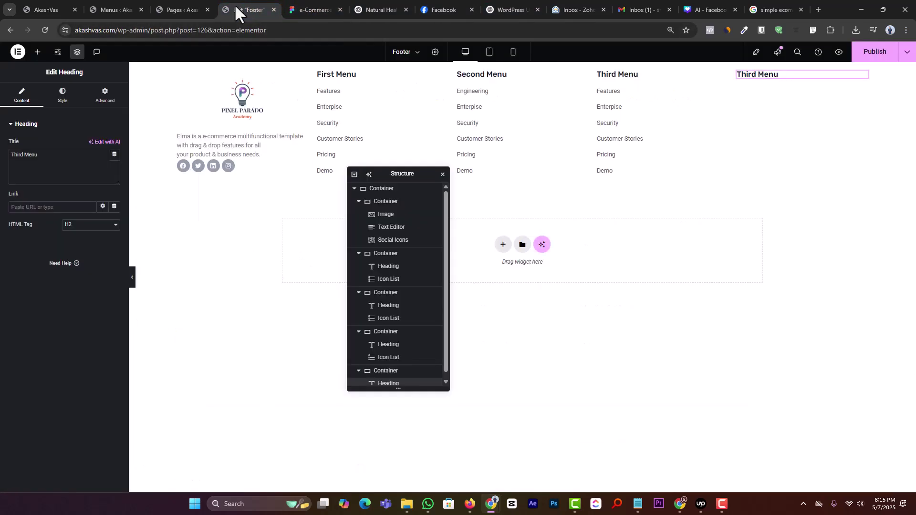
click(38, 53)
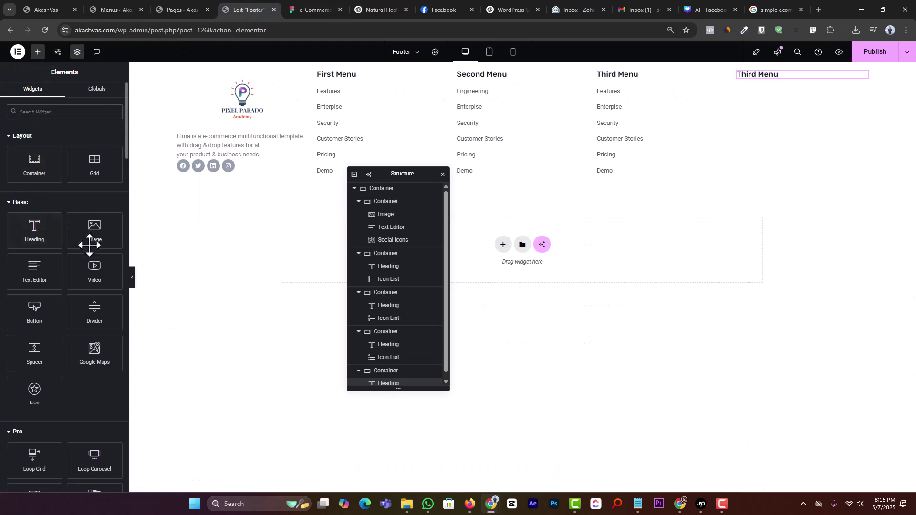
drag(90, 245, 777, 80)
Switch to the Figma template and export the Fourth Menu's App Store and Google Play badges as 1x PNG files.
click(310, 9)
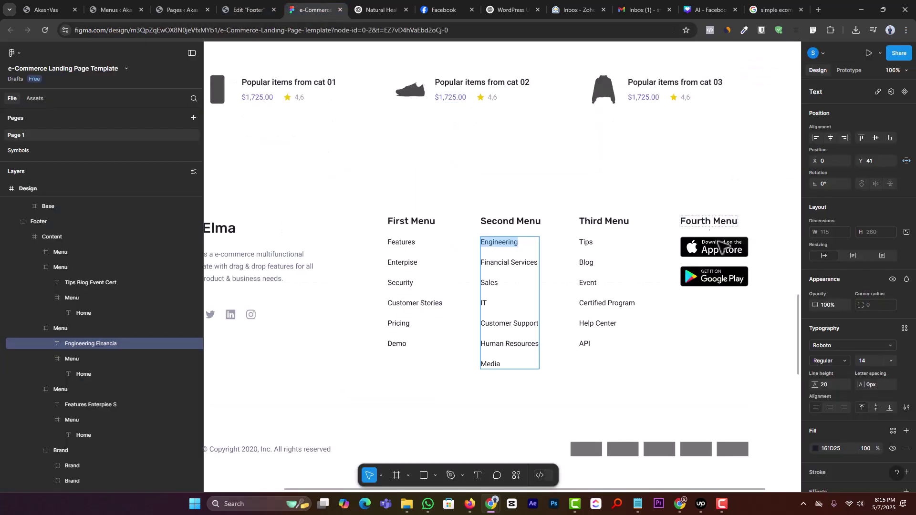
click(721, 246)
double_click(720, 246)
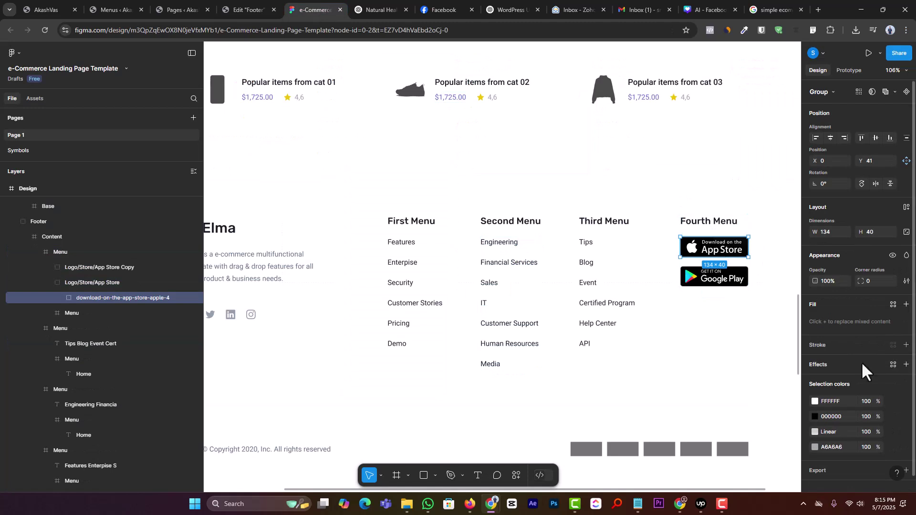
scroll(849, 429, down, 2)
click(847, 460)
scroll(852, 455, down, 2)
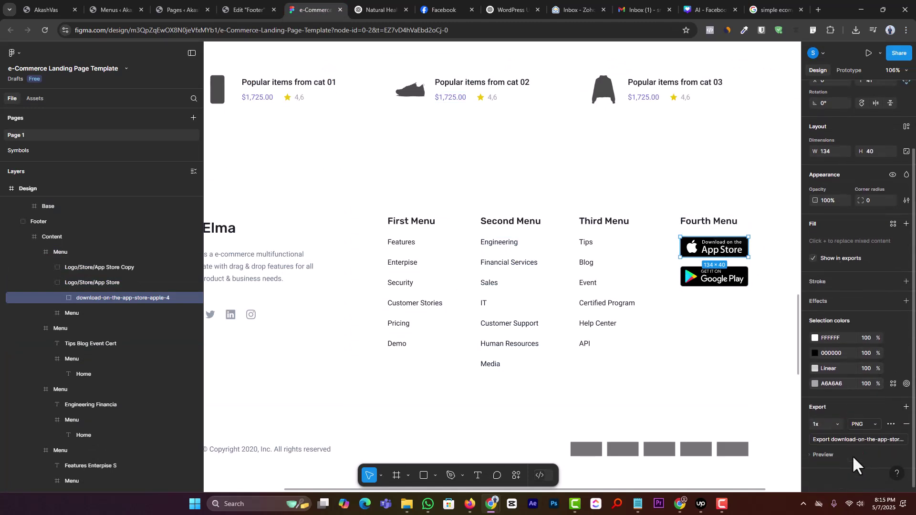
click(824, 456)
scroll(830, 443, down, 2)
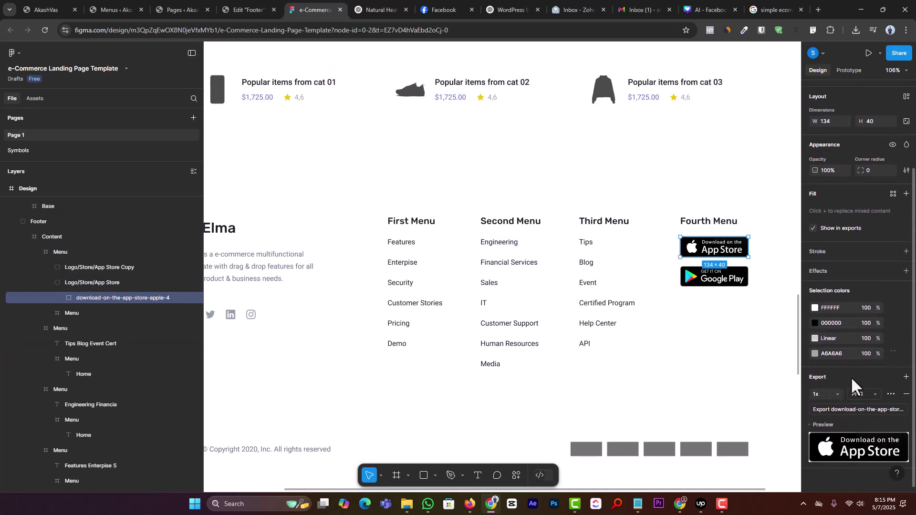
click(851, 410)
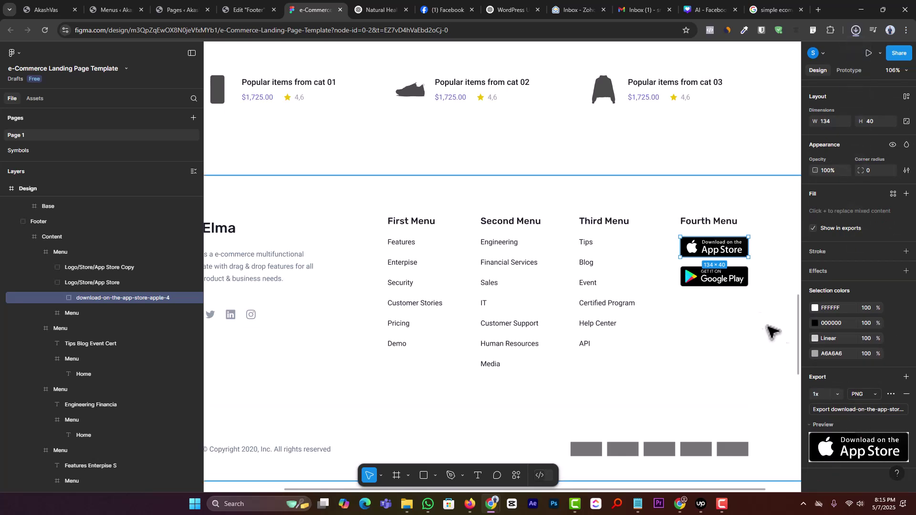
click(739, 280)
click(866, 456)
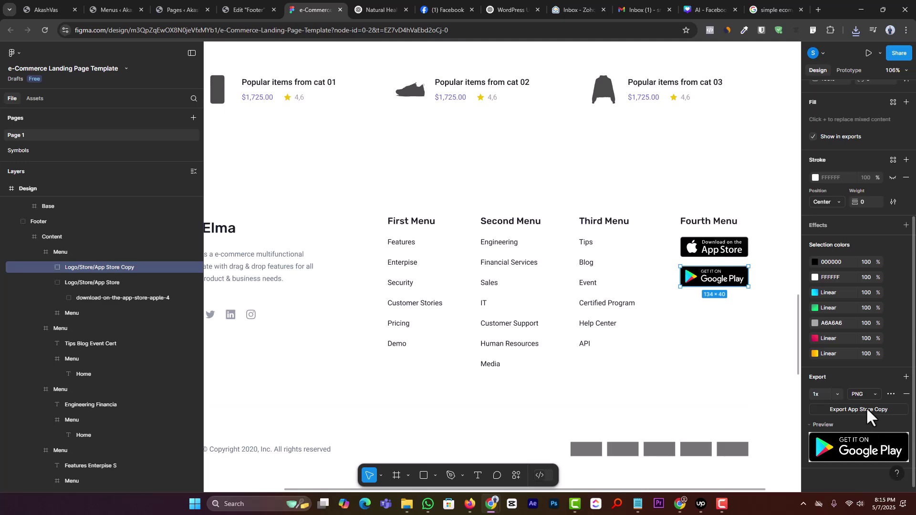
Back in Elementor, open the media uploader for the fourth column's Image widget and check Downloads for the exported badges.
click(233, 6)
click(81, 149)
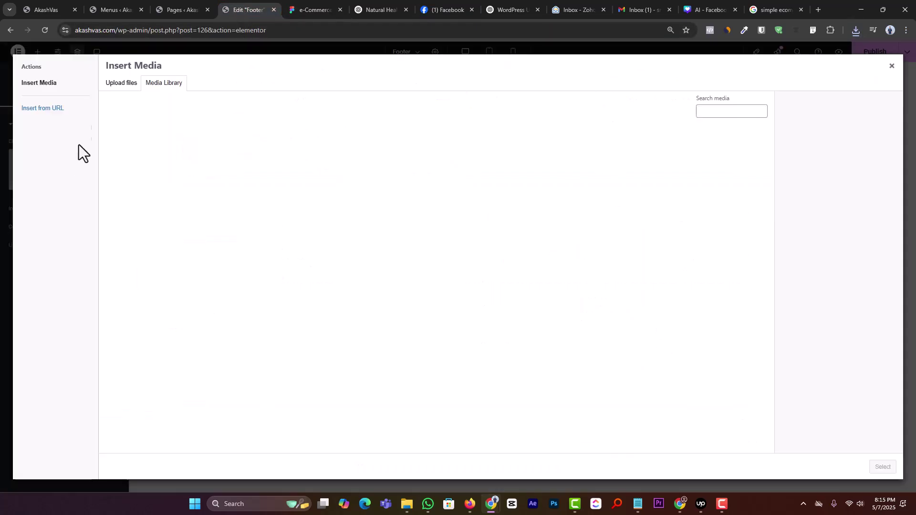
click(495, 243)
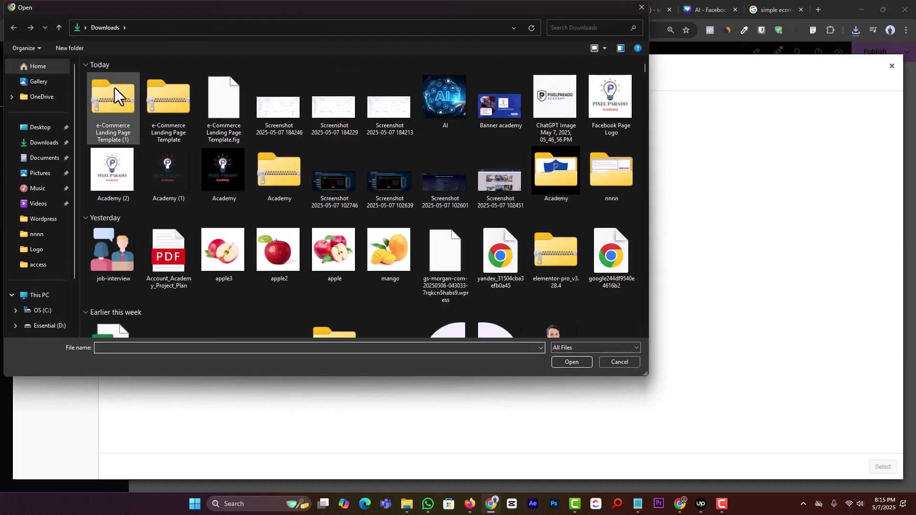
click(47, 143)
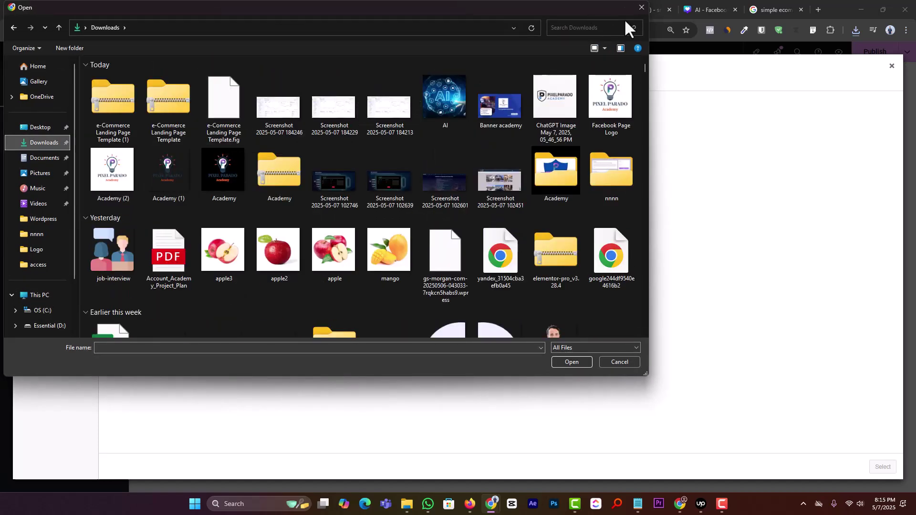
click(642, 8)
Show the latest download in its folder and extract both e-Commerce Landing Page Template archives directly into Downloads.
click(852, 31)
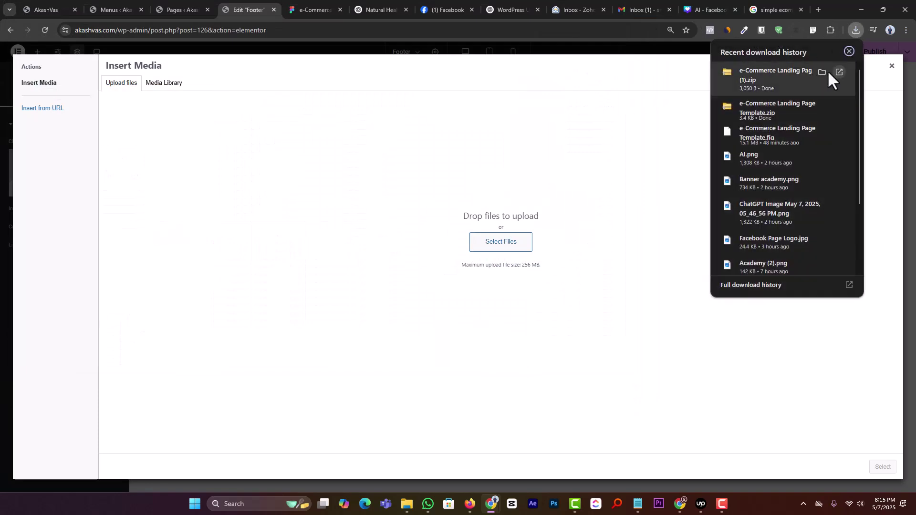
click(826, 71)
right_click(331, 178)
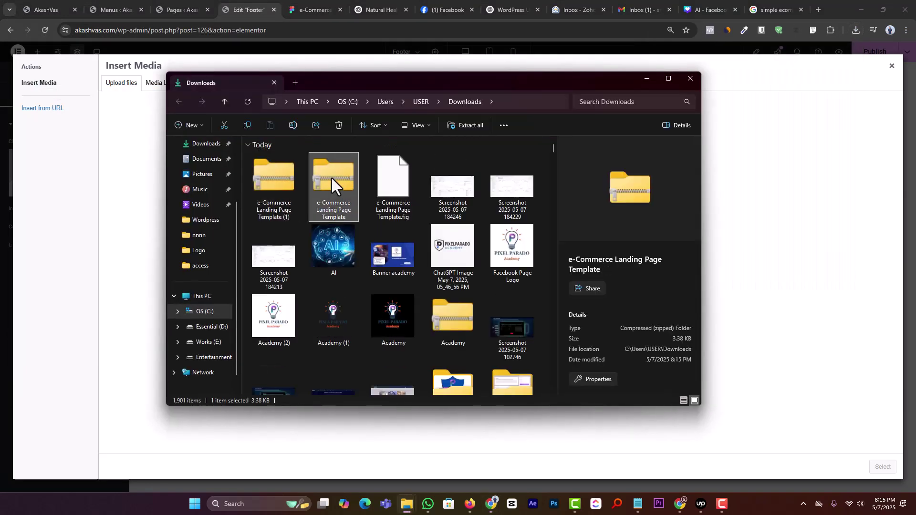
mouse_move(408, 388)
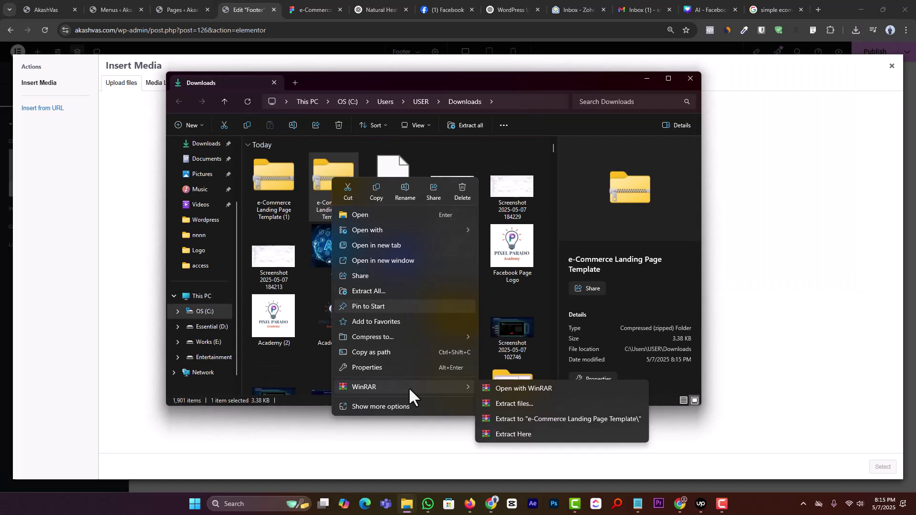
click(507, 432)
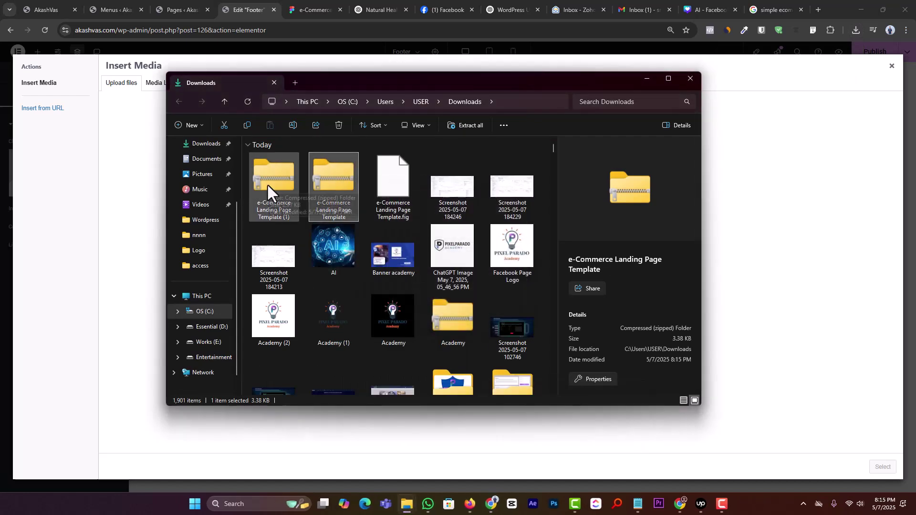
right_click(268, 184)
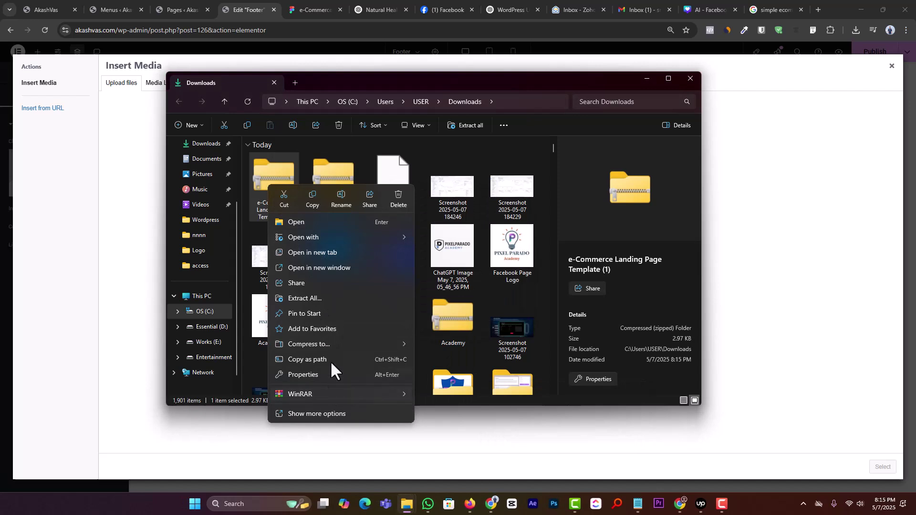
mouse_move(348, 393)
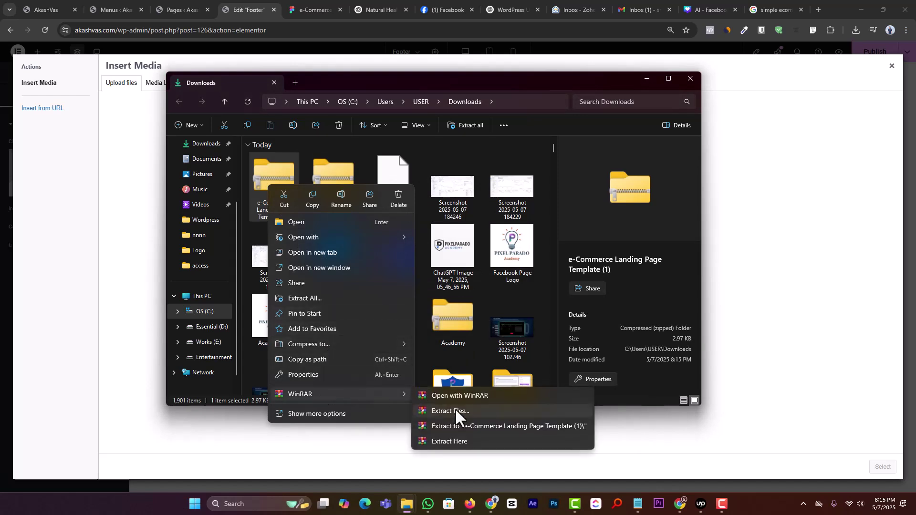
click(465, 439)
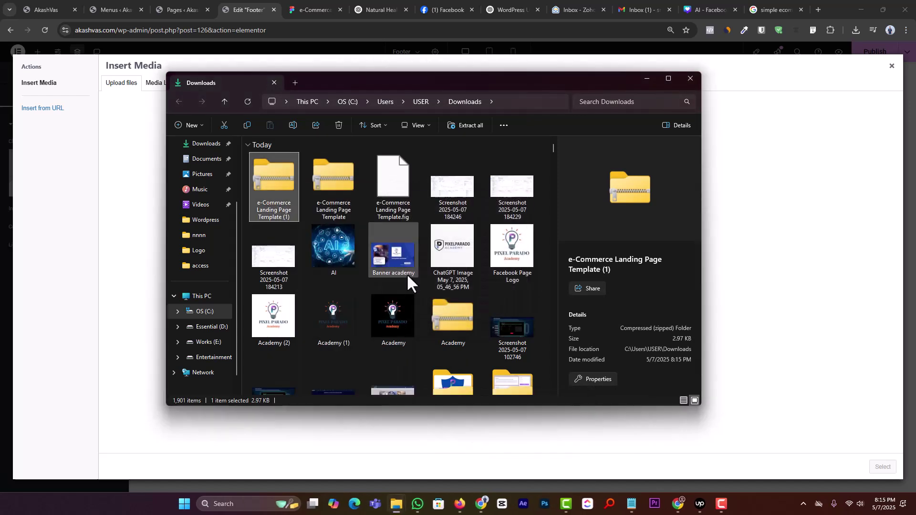
Look through Downloads for the extracted badge files, first in the folder window and again in the reopened upload file picker.
scroll(407, 274, down, 3)
scroll(408, 276, down, 3)
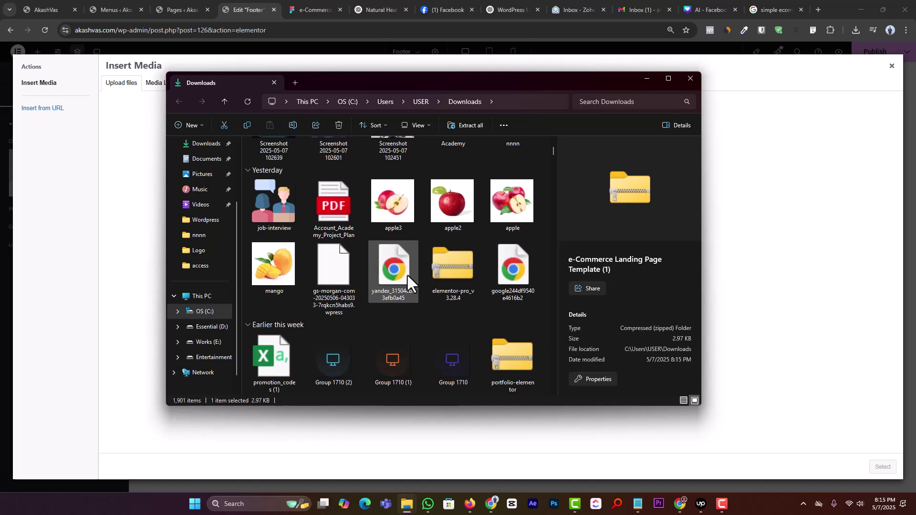
click(792, 210)
click(480, 244)
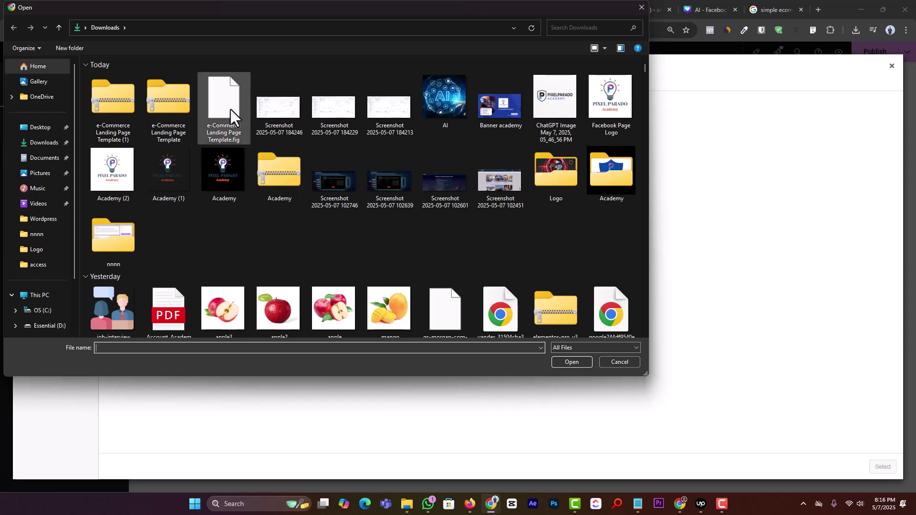
text(el)
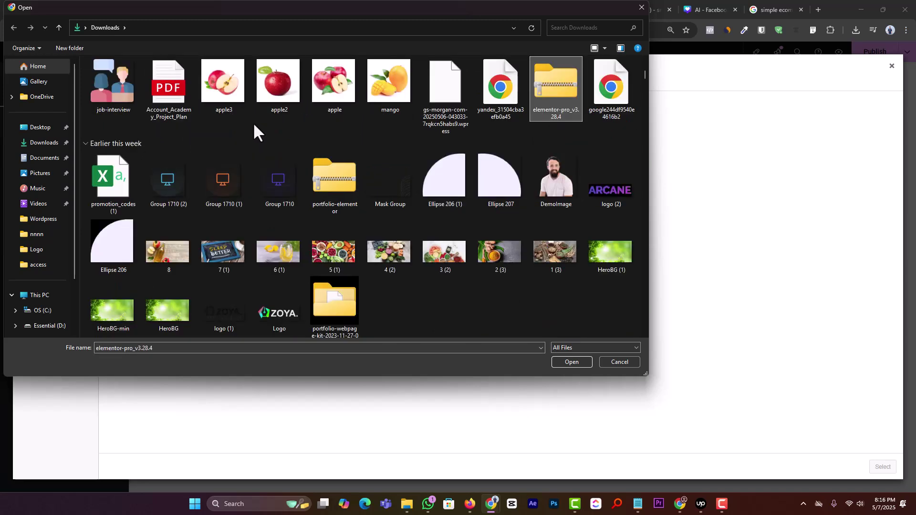
text(l)
key(e)
key(e)
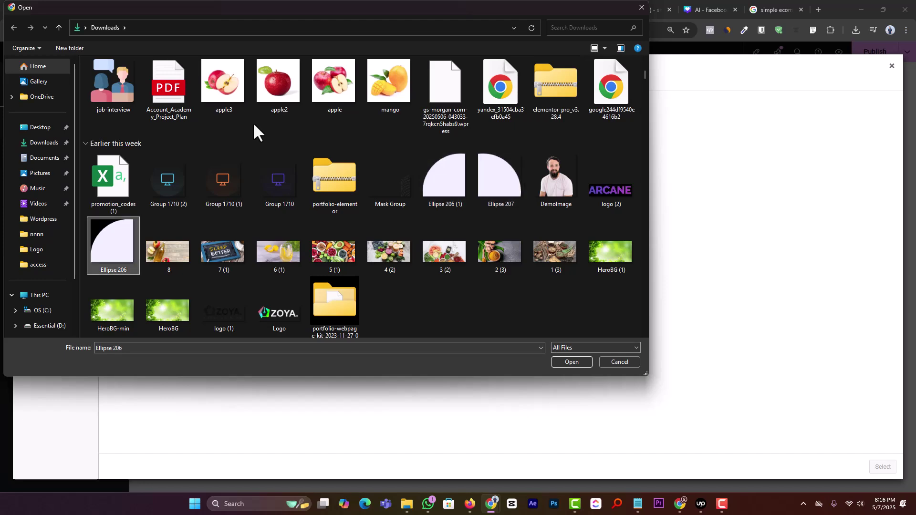
key(e)
key(e)
key(e)
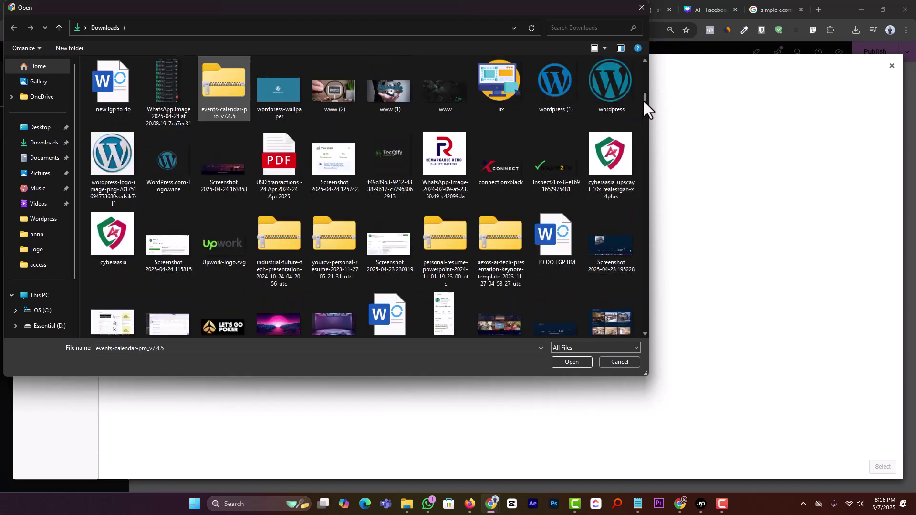
drag(643, 100, 644, 42)
Extract the e-Commerce Landing Page Template archive into its own folder from within the upload file picker.
double_click(162, 116)
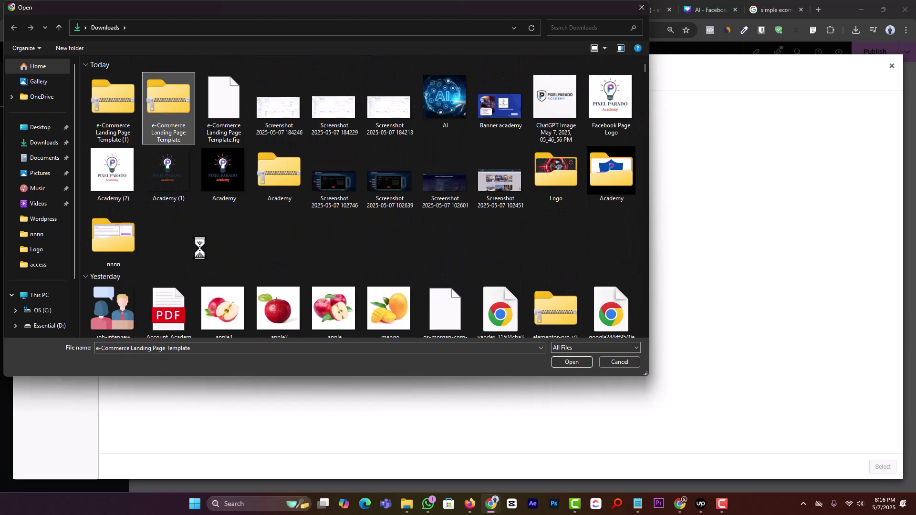
key(shift+F10)
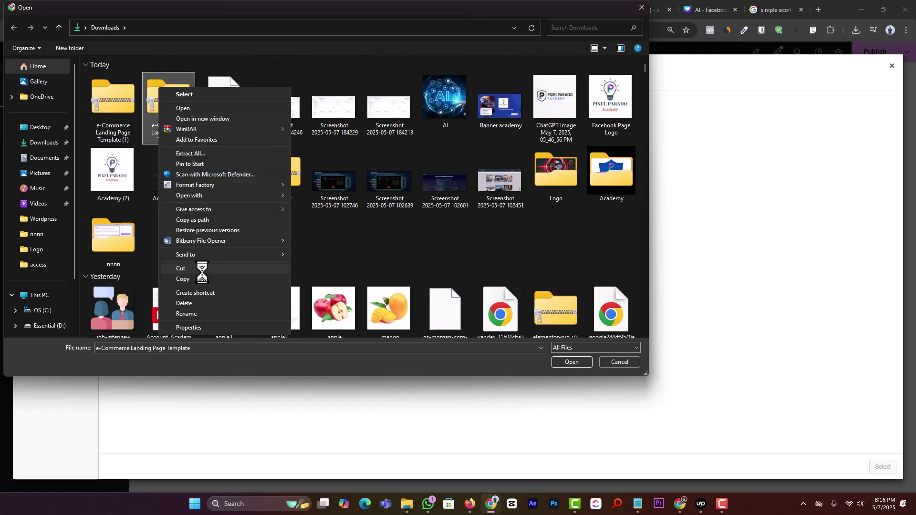
click(332, 244)
right_click(173, 95)
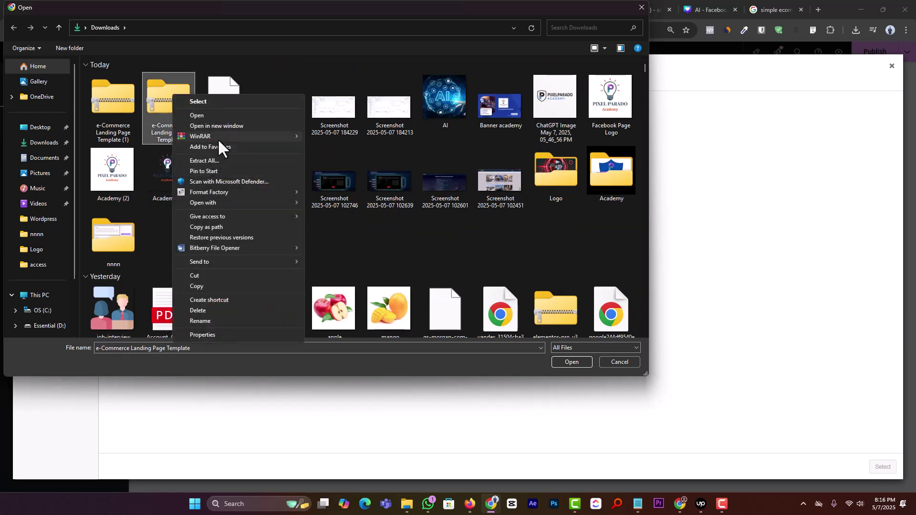
mouse_move(217, 137)
click(388, 158)
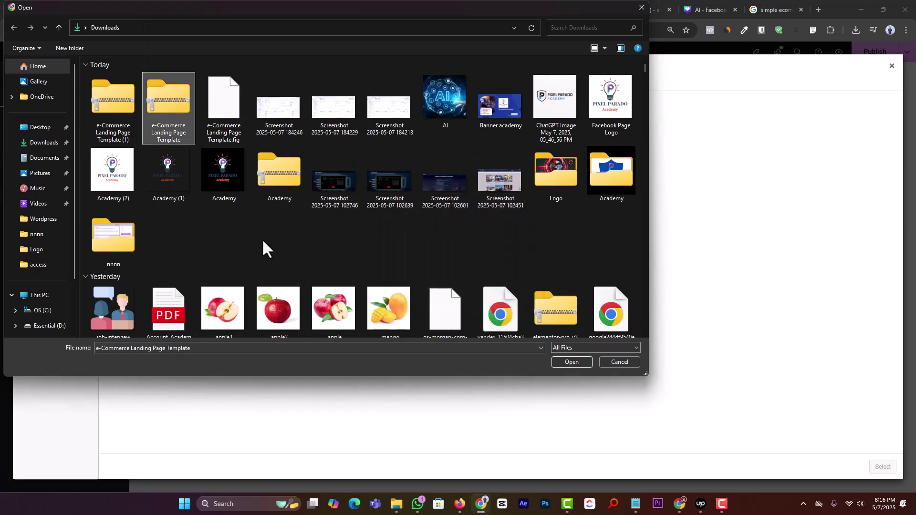
Upload download-on-the-app-store-apple-4 from the extracted Logo > Store folder and insert it into the fourth column's Image widget.
double_click(168, 241)
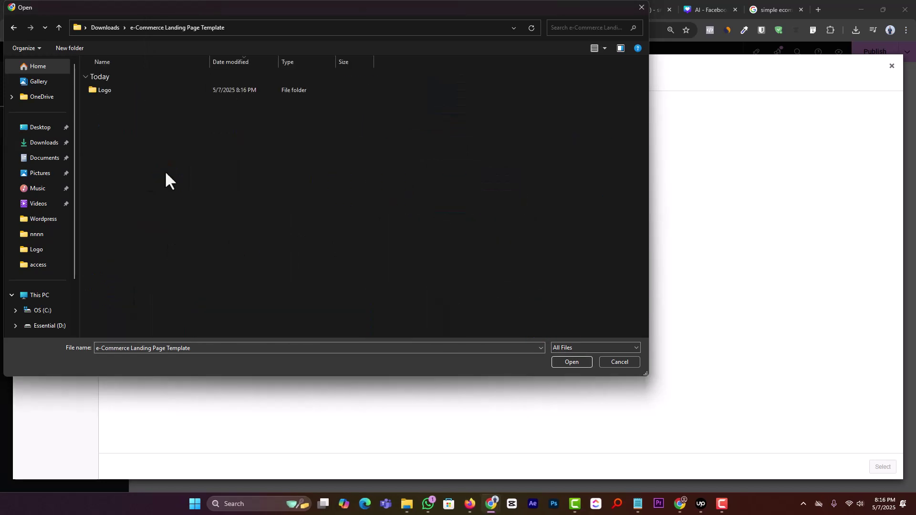
double_click(134, 91)
double_click(133, 89)
click(134, 89)
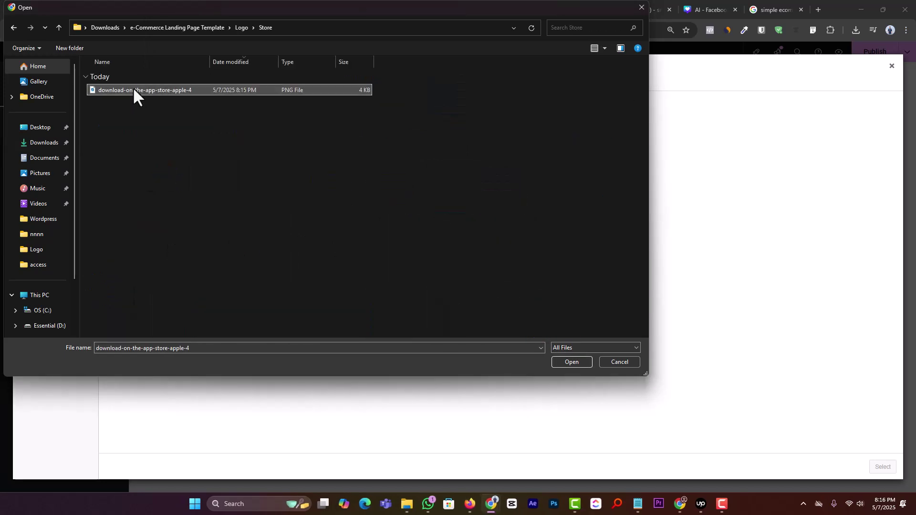
double_click(134, 89)
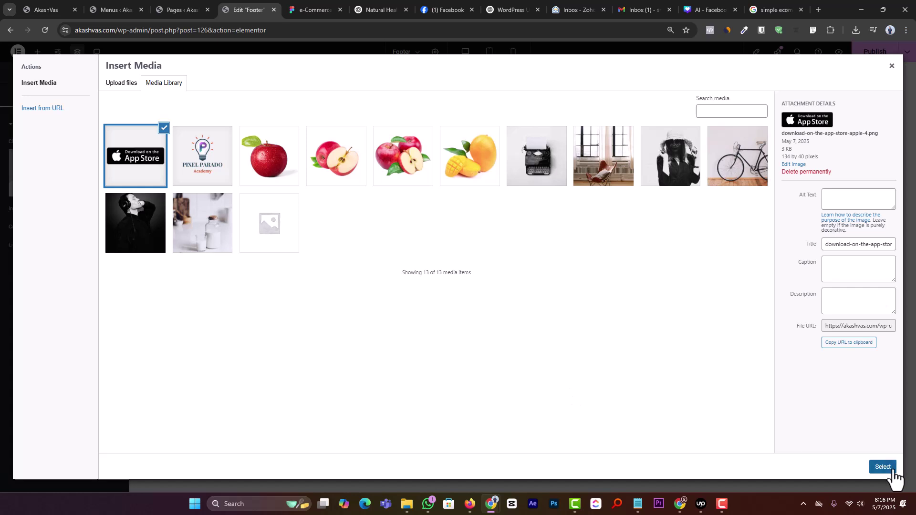
click(891, 469)
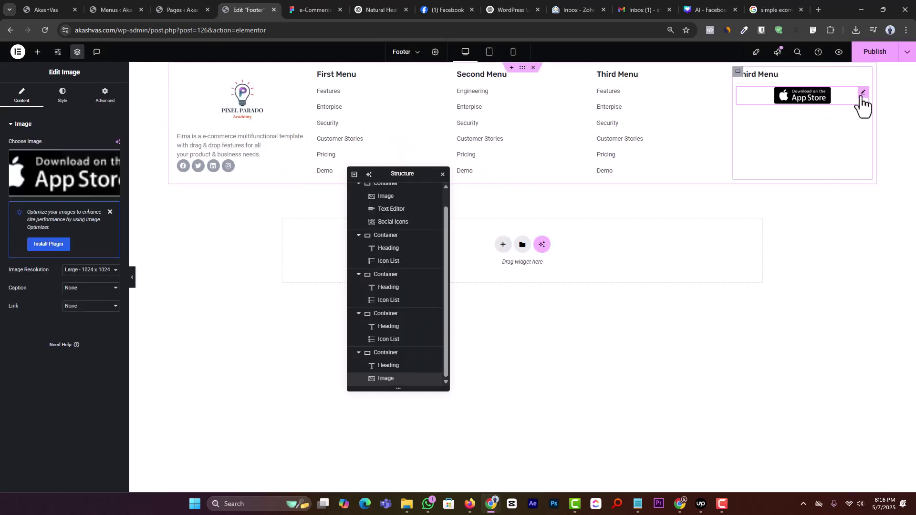
Duplicate the App Store badge in the fourth column and open the file upload picker for the upper copy's image.
key(ctrl+d)
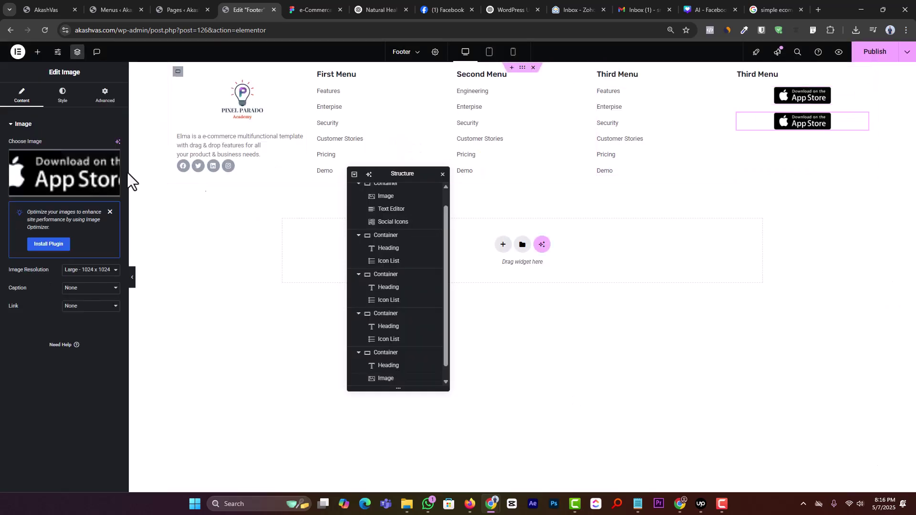
click(864, 96)
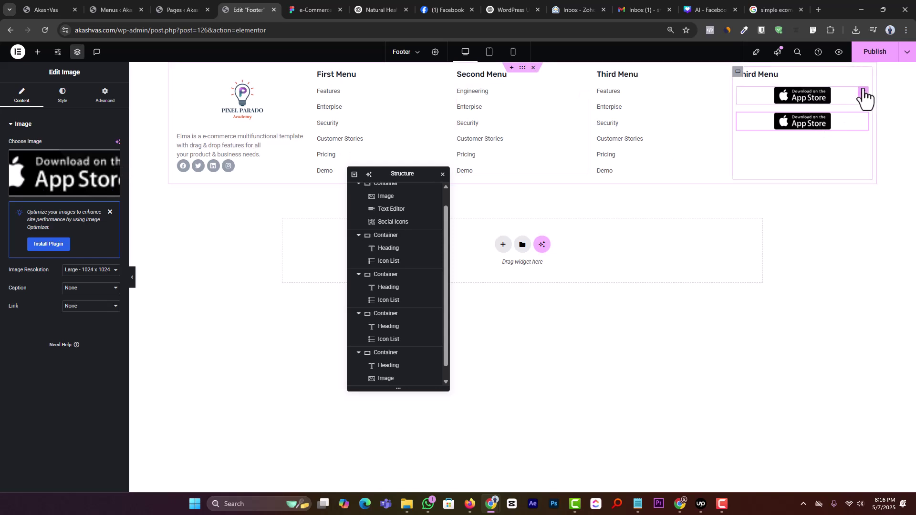
click(72, 162)
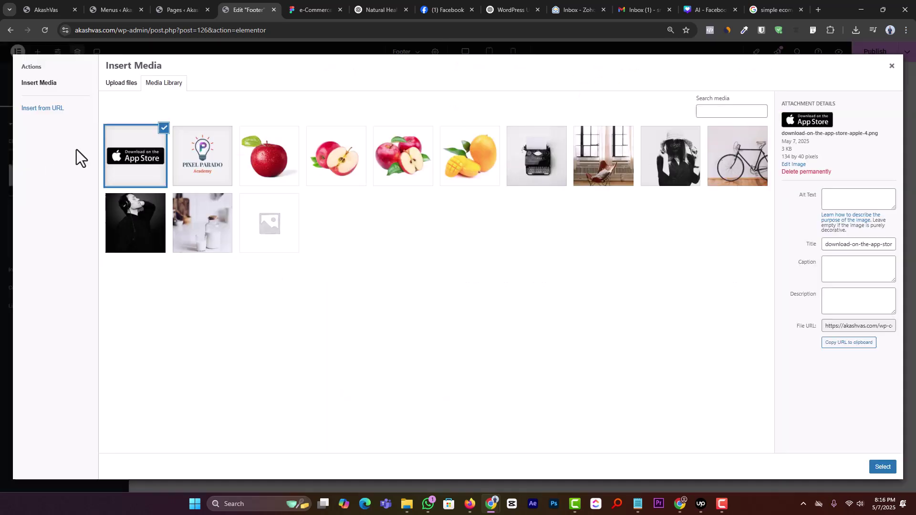
click(114, 84)
click(492, 242)
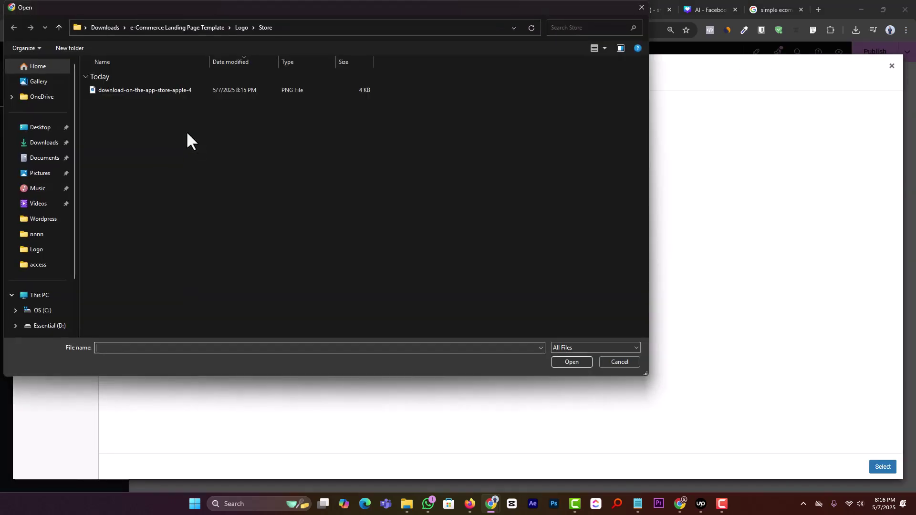
Go back to Downloads in the file picker and extract the e-Commerce Landing Page Template (1) archive into its own folder.
click(173, 27)
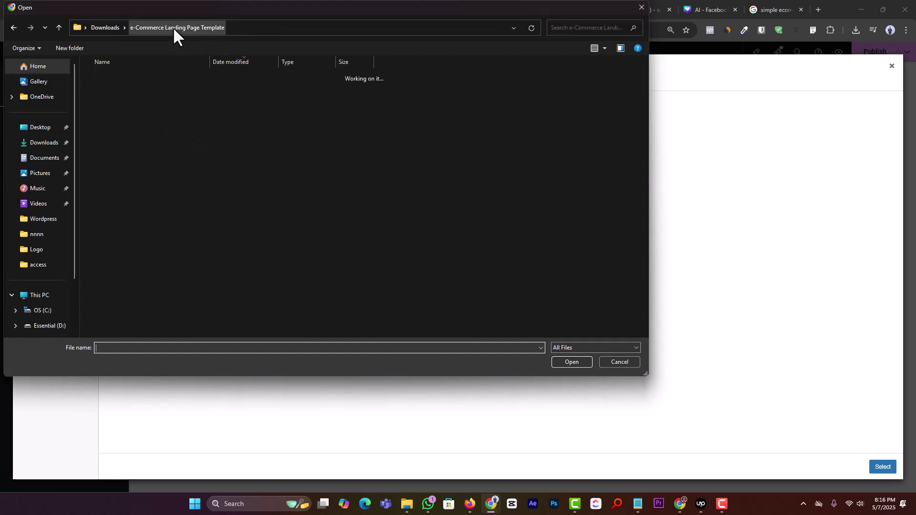
click(104, 26)
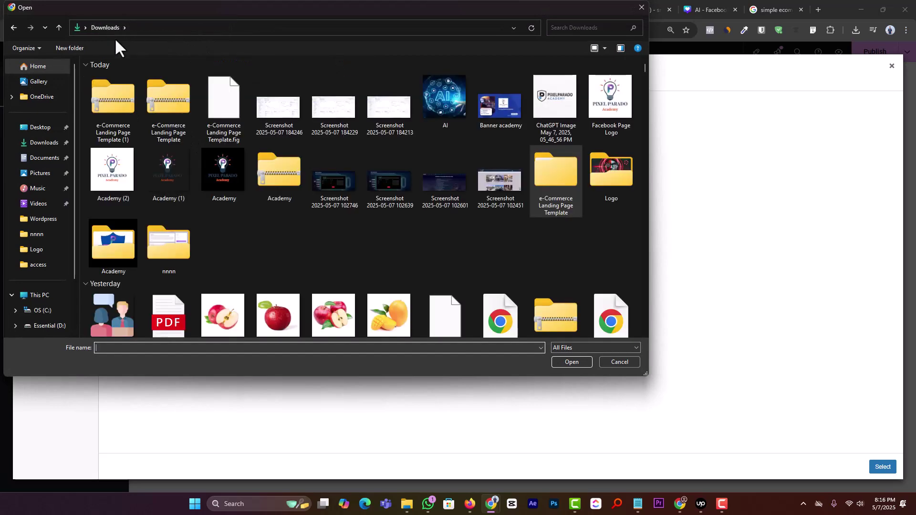
click(160, 110)
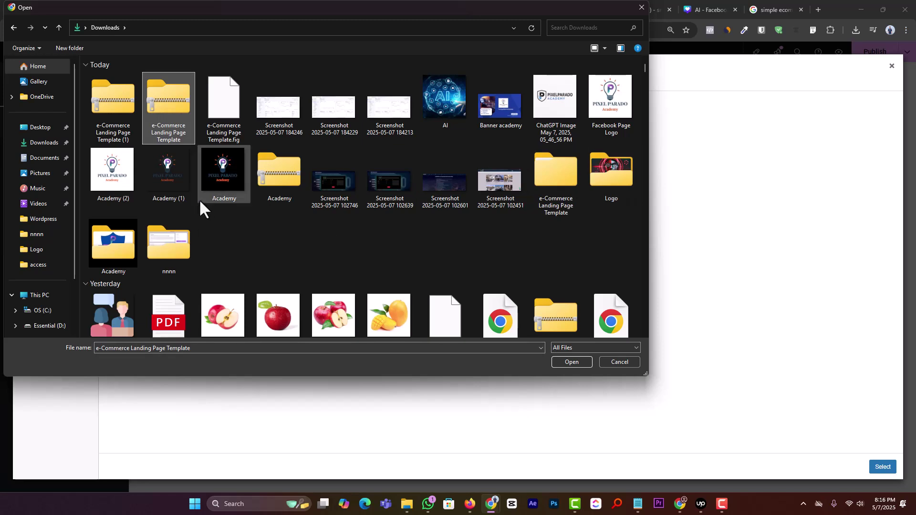
right_click(114, 104)
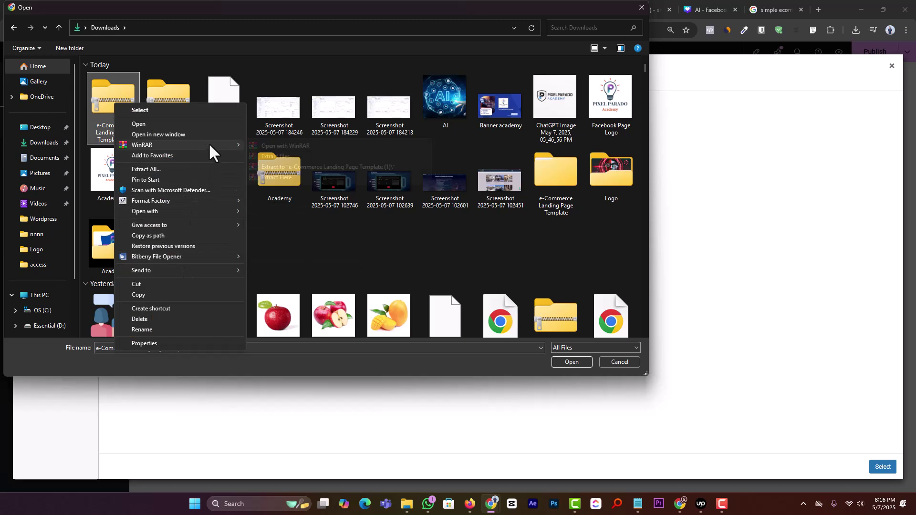
mouse_move(208, 143)
click(312, 167)
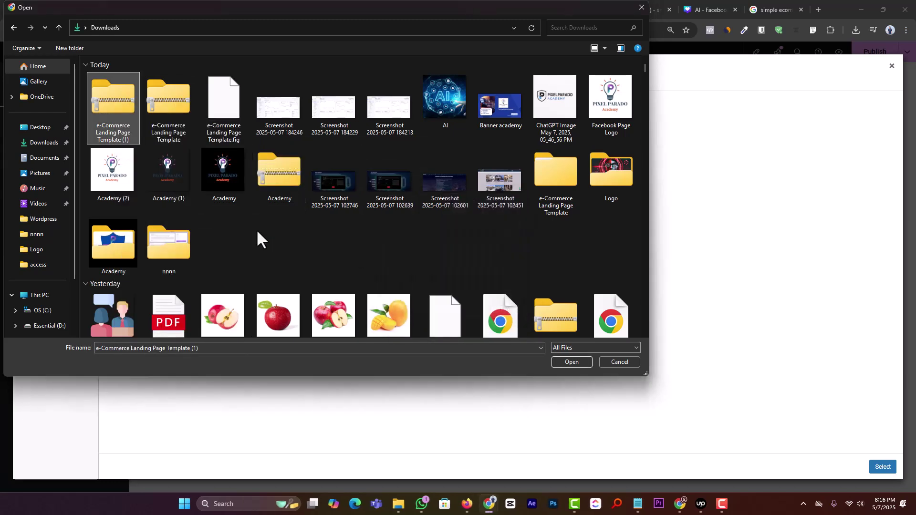
Check the Logo > Store folder inside the extracted e-Commerce Landing Page Template (1) folder and return to Downloads.
double_click(233, 237)
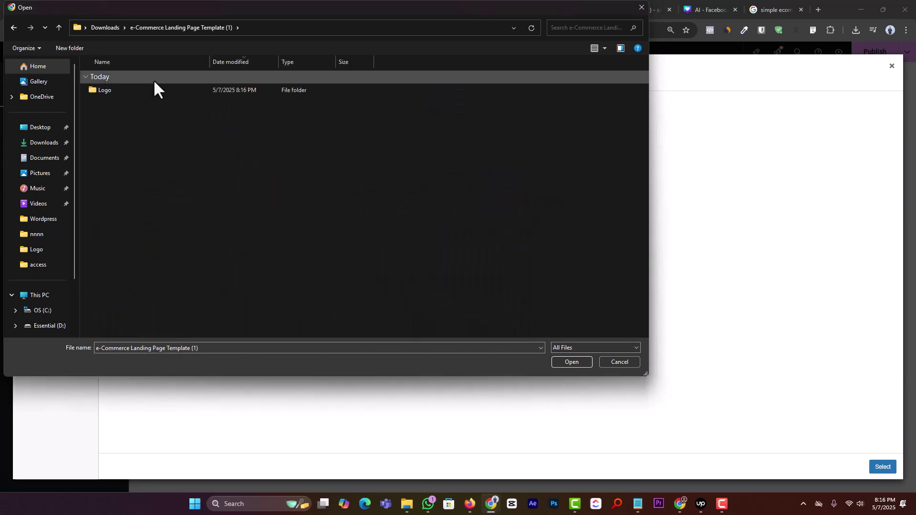
double_click(136, 90)
double_click(136, 90)
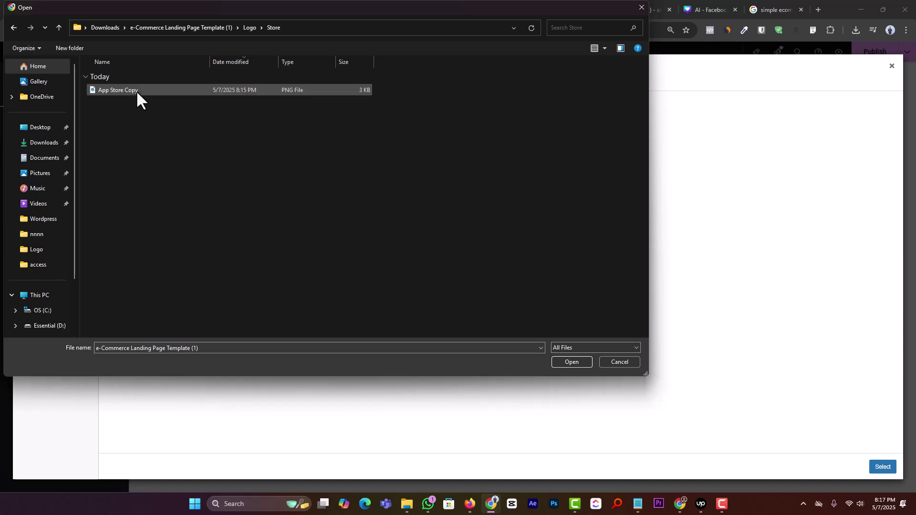
key(alt+Up)
drag(524, 14, 575, 78)
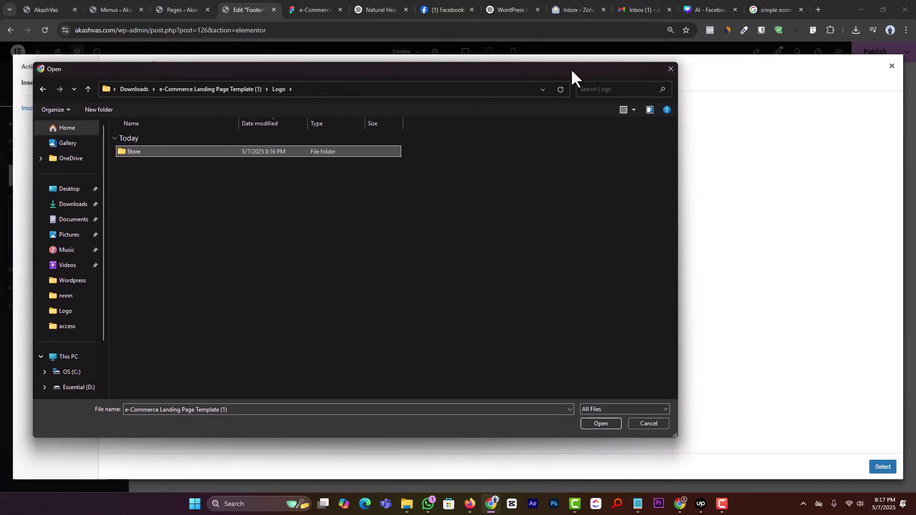
key(alt+Up)
key(alt+Up)
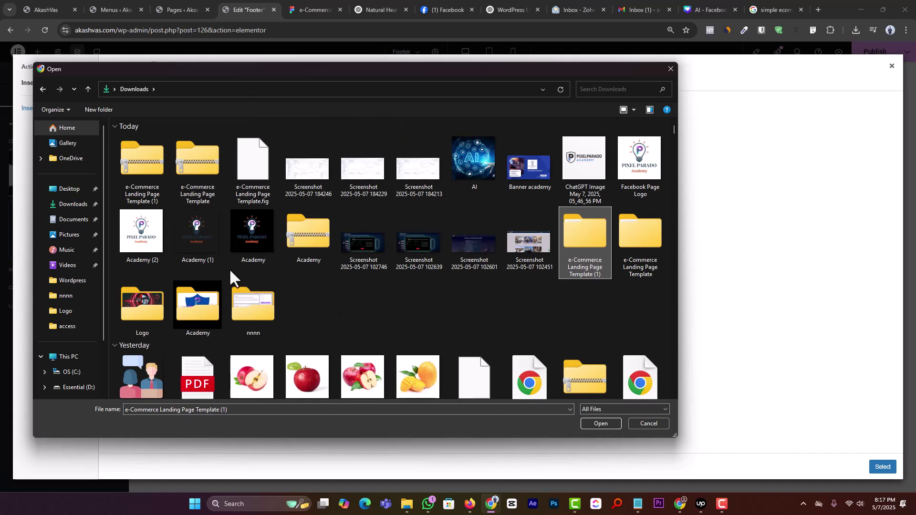
Extract the e-Commerce Landing Page Template archive into its own folder again, replacing all existing files.
click(197, 167)
right_click(197, 167)
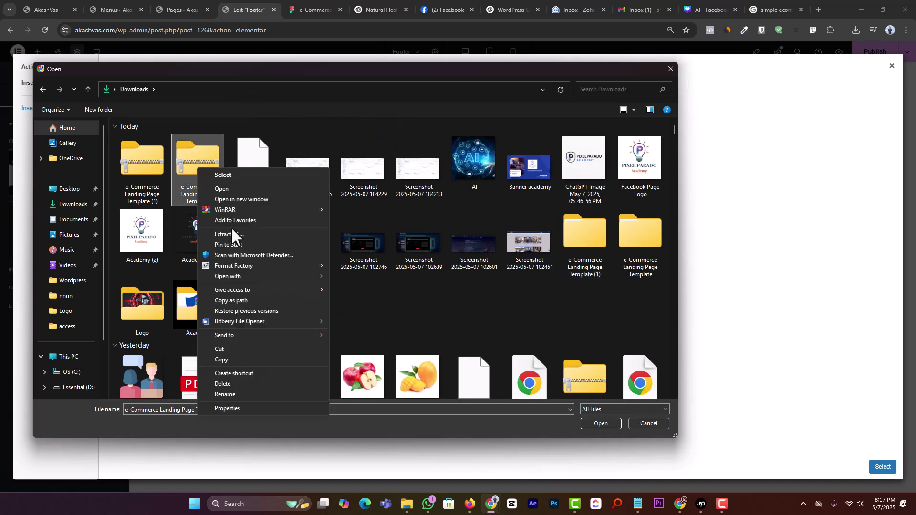
mouse_move(273, 211)
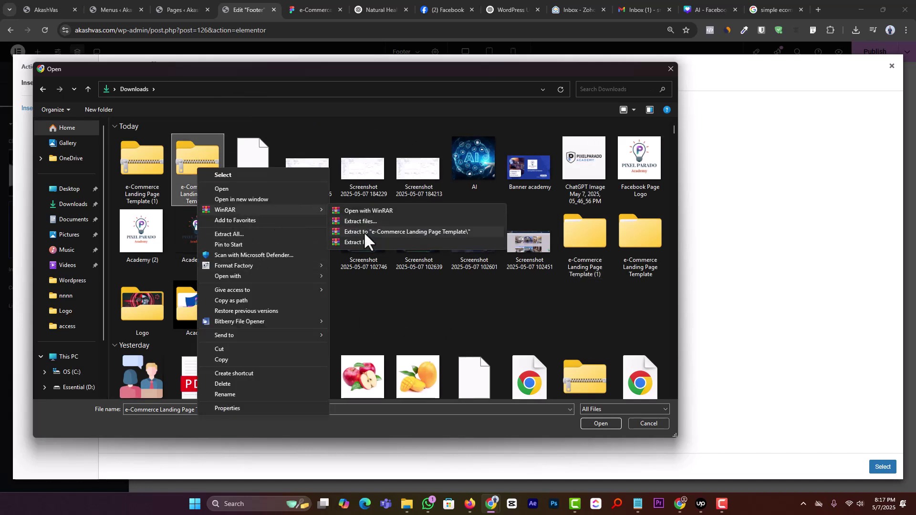
click(365, 232)
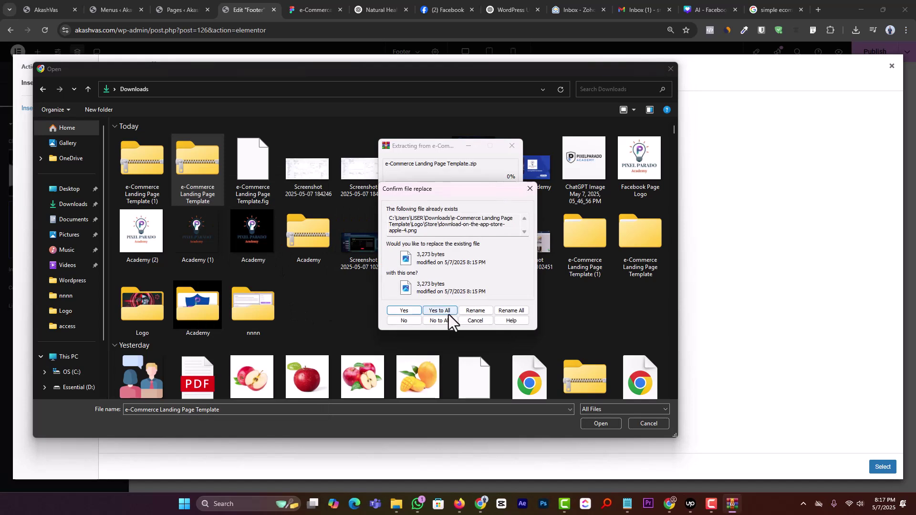
click(448, 313)
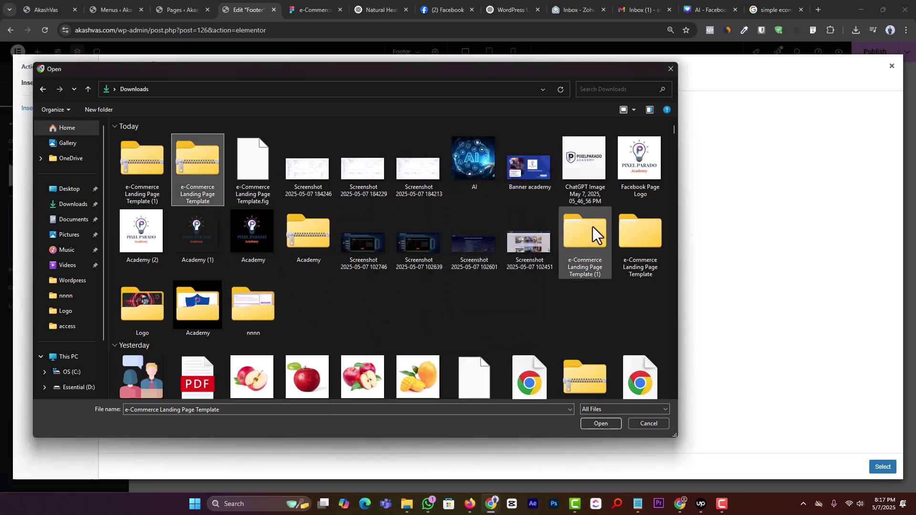
Check the Logo > Store folder inside the e-Commerce Landing Page Template folder and go back to Downloads.
double_click(644, 245)
double_click(200, 151)
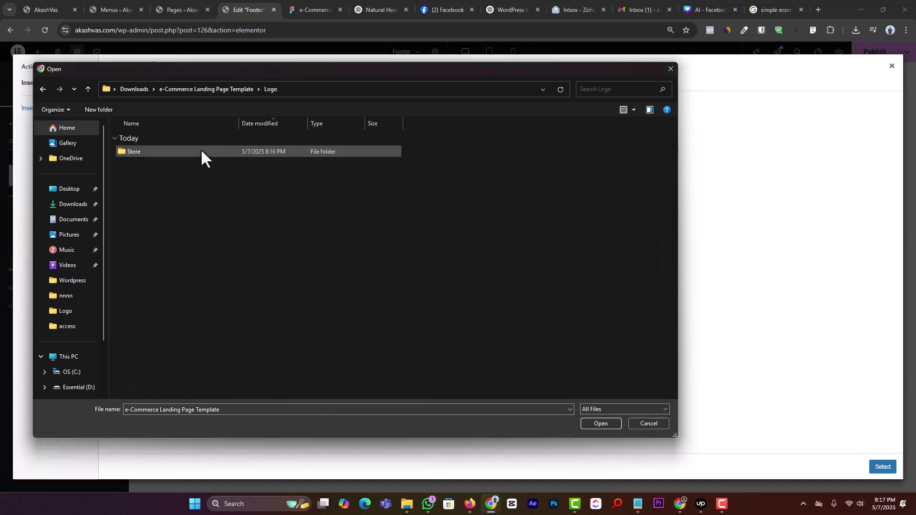
double_click(200, 151)
key(alt+Left)
key(alt+Left)
key(alt+Left)
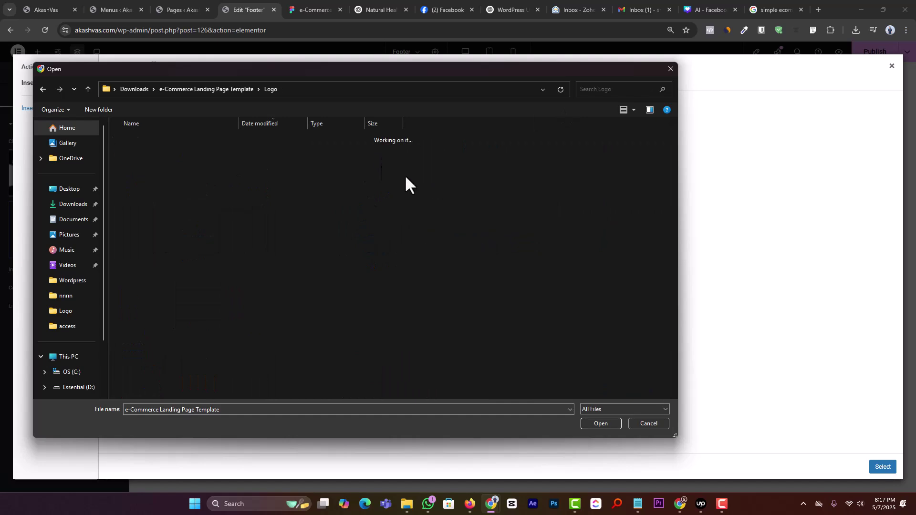
Upload App Store Copy from e-Commerce Landing Page Template (1) > Logo > Store as the upper badge image and publish the footer.
double_click(574, 237)
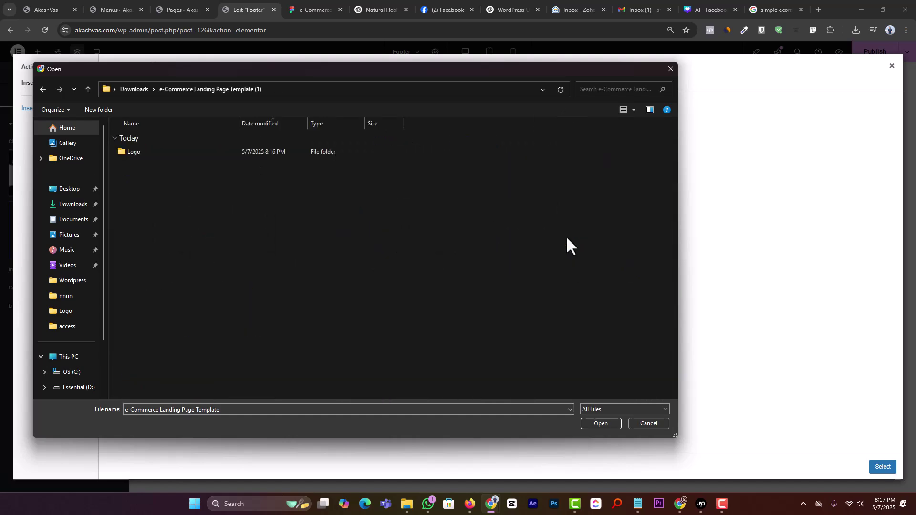
double_click(185, 153)
double_click(185, 153)
double_click(186, 153)
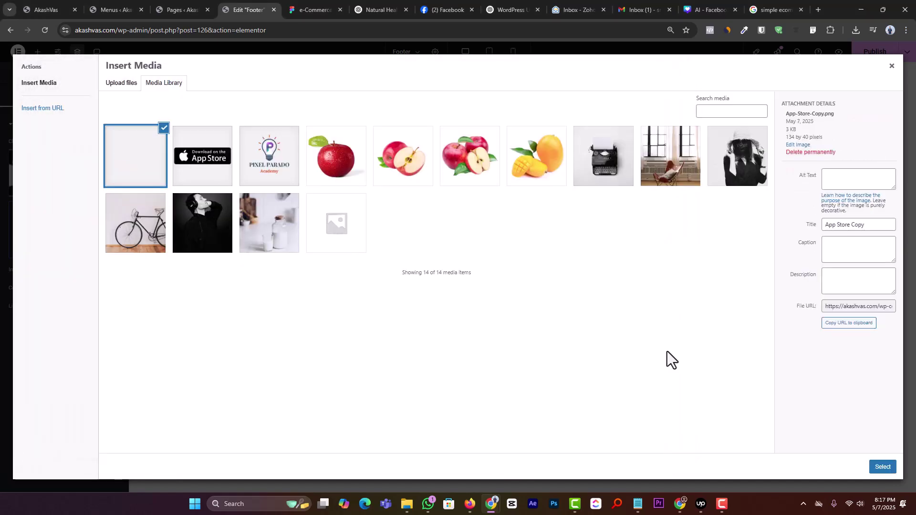
click(878, 471)
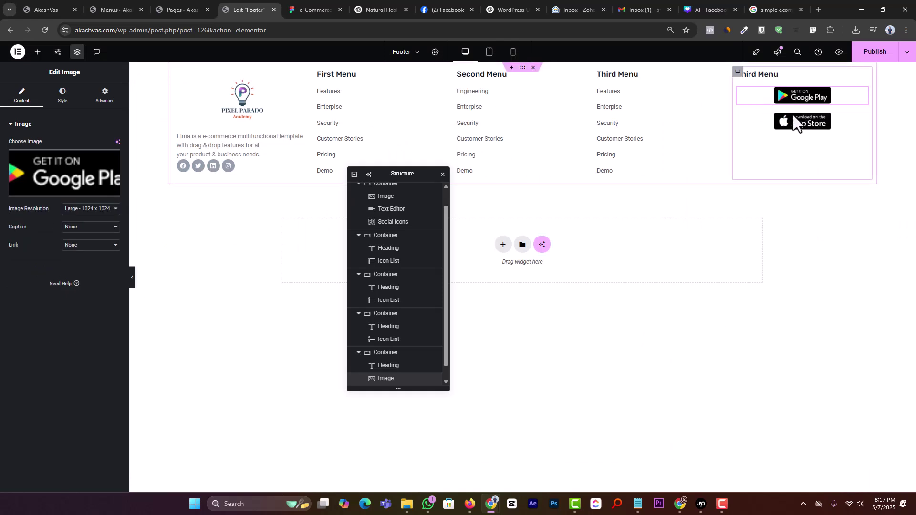
click(56, 101)
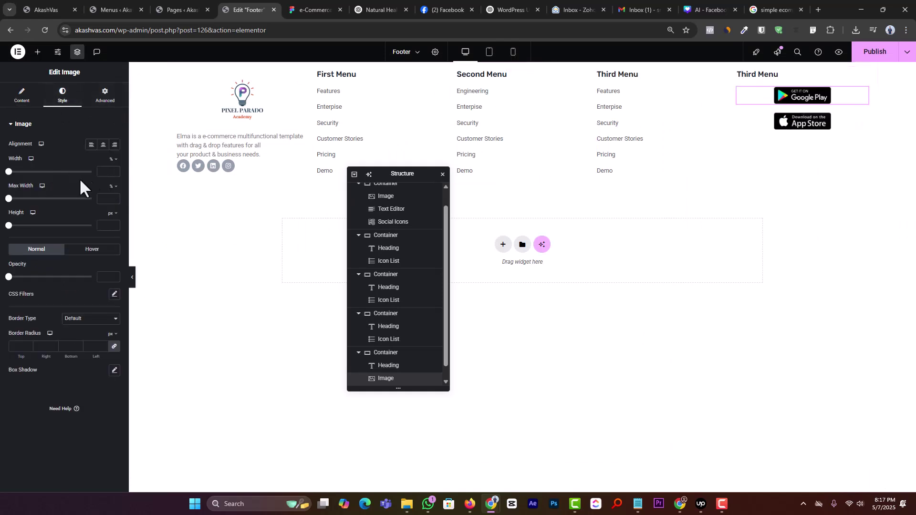
click(874, 52)
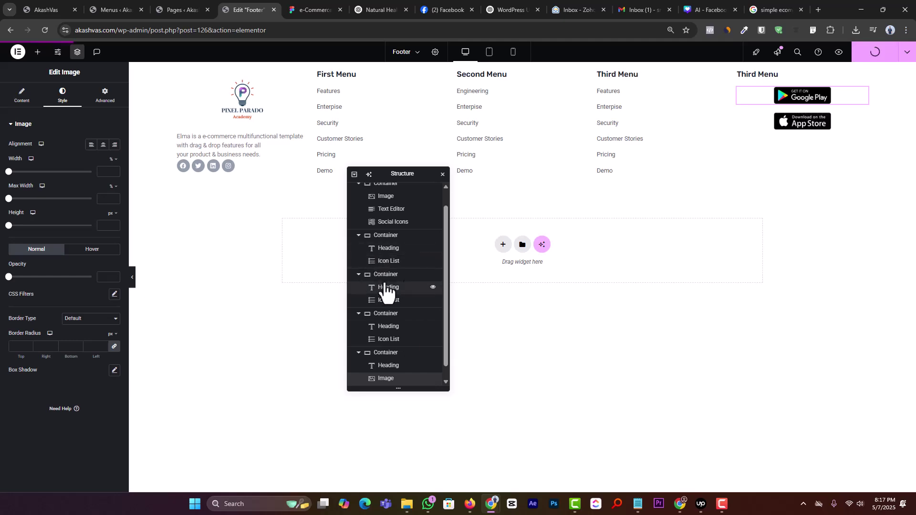
Switch to the Figma template and copy the footer's copyright text "Elma © Copyright 2020, Inc. All rights reserved".
click(310, 10)
scroll(409, 302, down, 1)
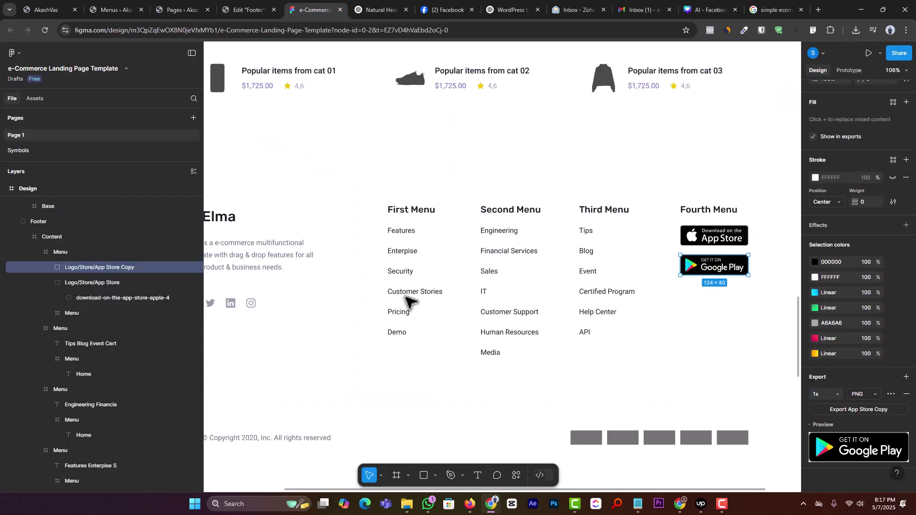
scroll(403, 355, down, 3)
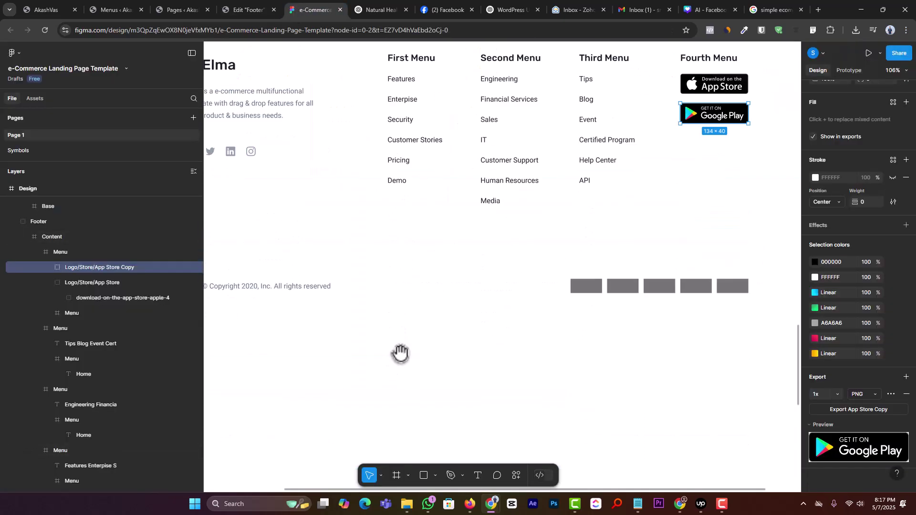
scroll(406, 358, up, 1)
scroll(405, 358, down, 5)
scroll(292, 374, up, 4)
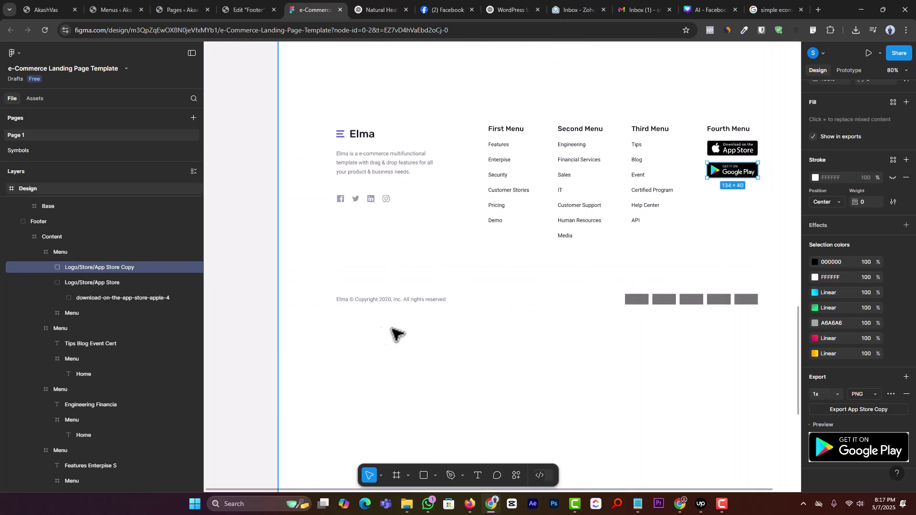
double_click(409, 298)
double_click(409, 298)
click(410, 298)
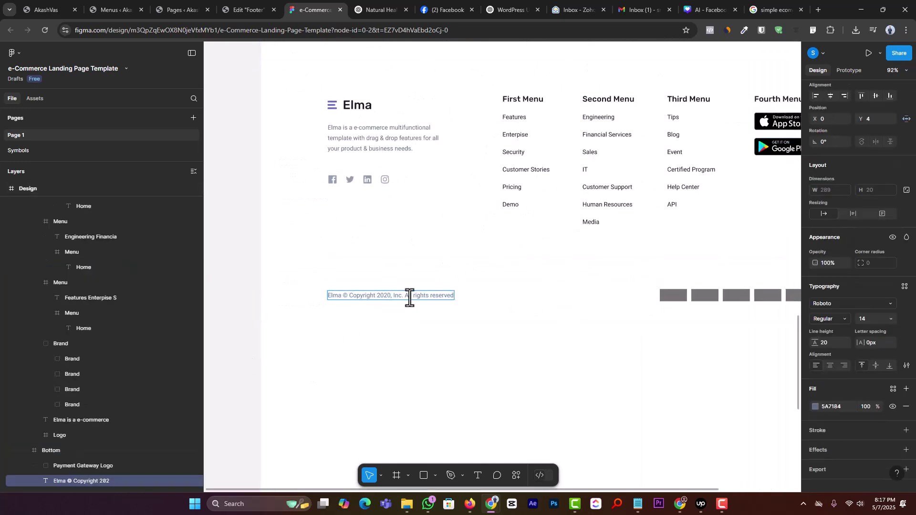
key(ctrl+a)
key(ctrl+c)
Return to the Elementor footer and add a single-column, vertical Flexbox container below the menu columns.
click(260, 8)
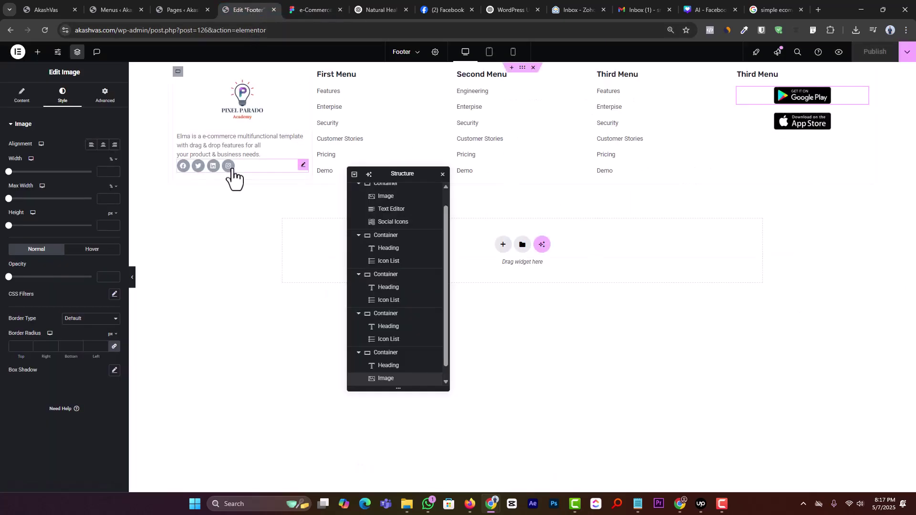
click(493, 247)
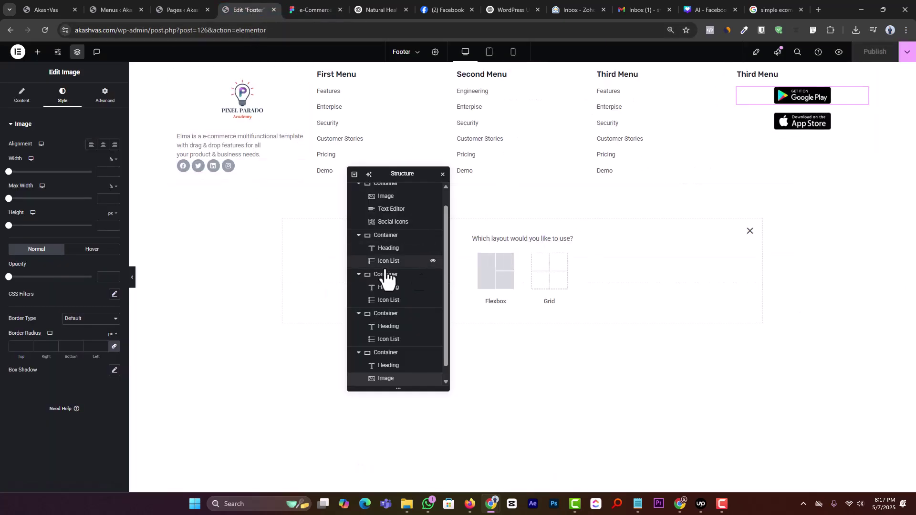
click(484, 260)
drag(409, 179, 262, 226)
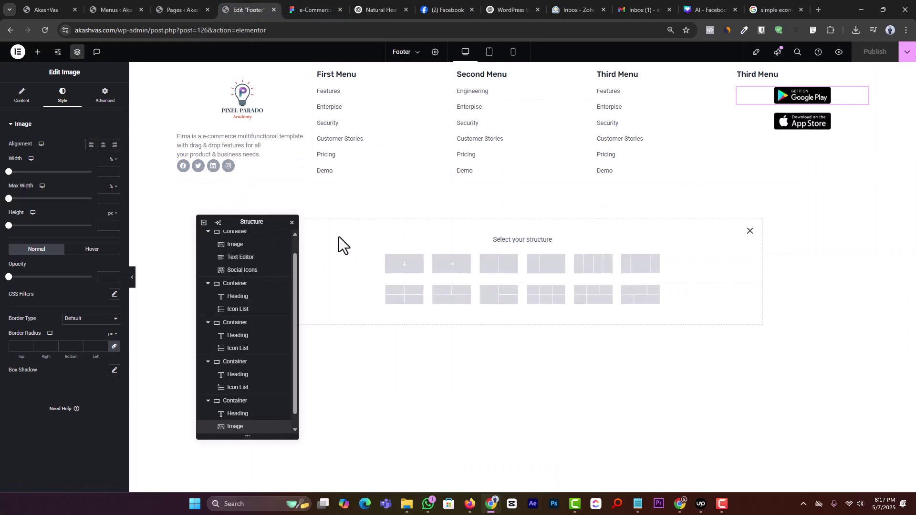
click(395, 266)
Review the footer layout in the Figma template and open the border settings of the new bottom container in Elementor.
click(325, 10)
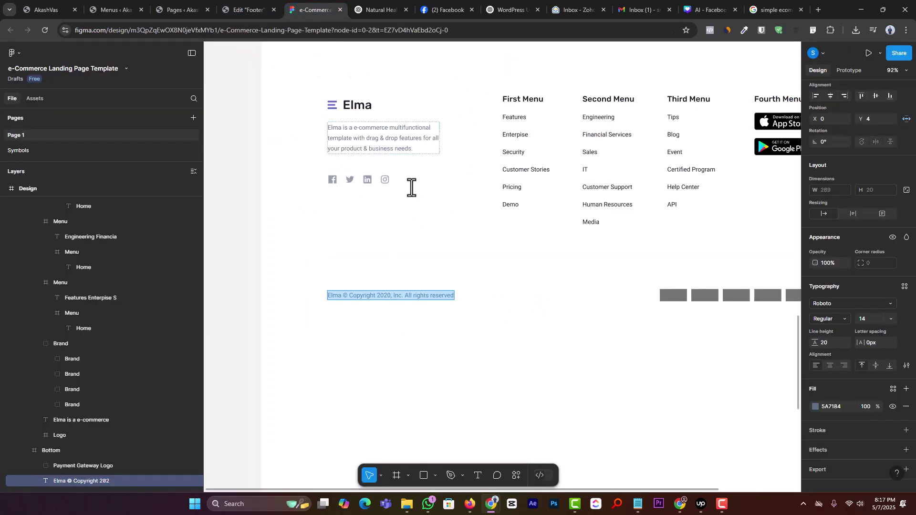
click(263, 5)
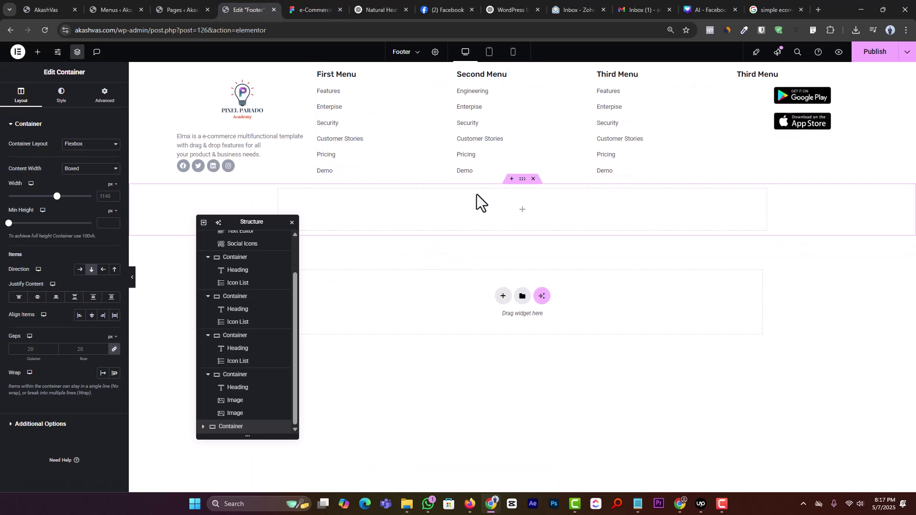
click(67, 104)
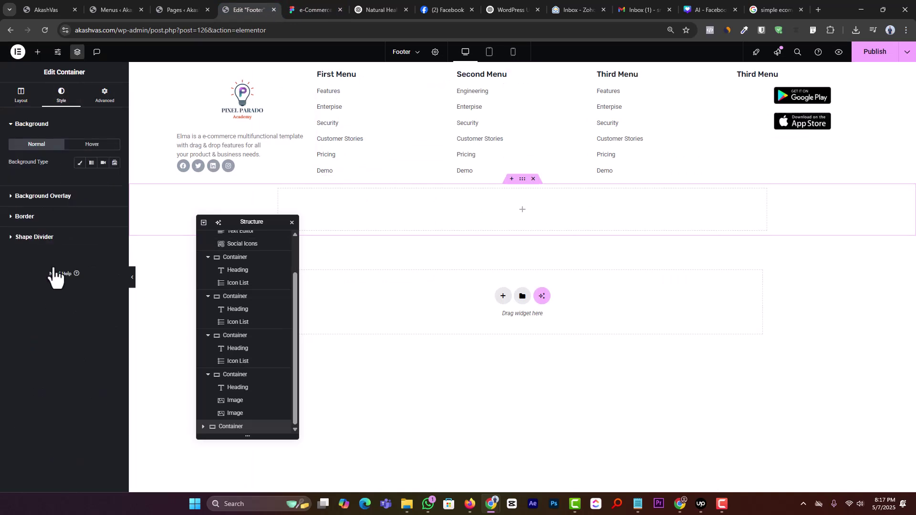
click(55, 219)
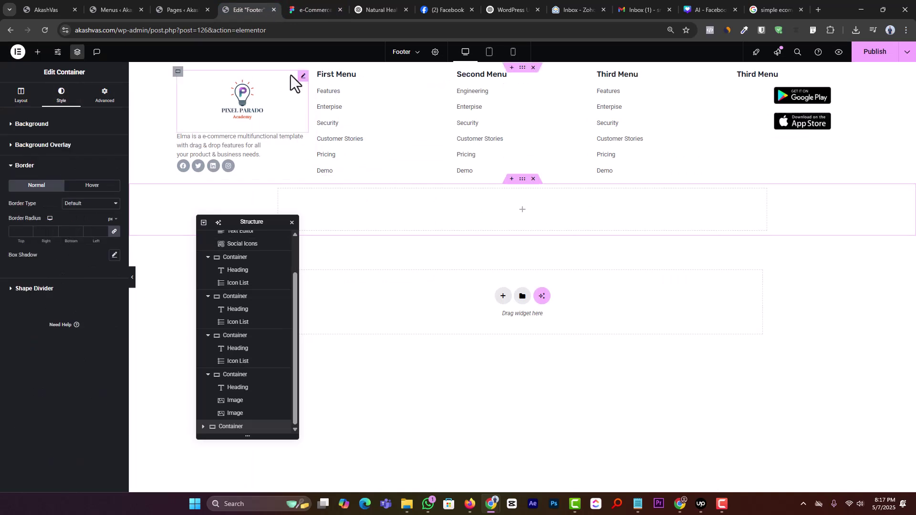
Add a Text Editor widget to the bottom container and replace its placeholder with "Elma © Copyright 2020, Inc. All rights reserved".
click(39, 53)
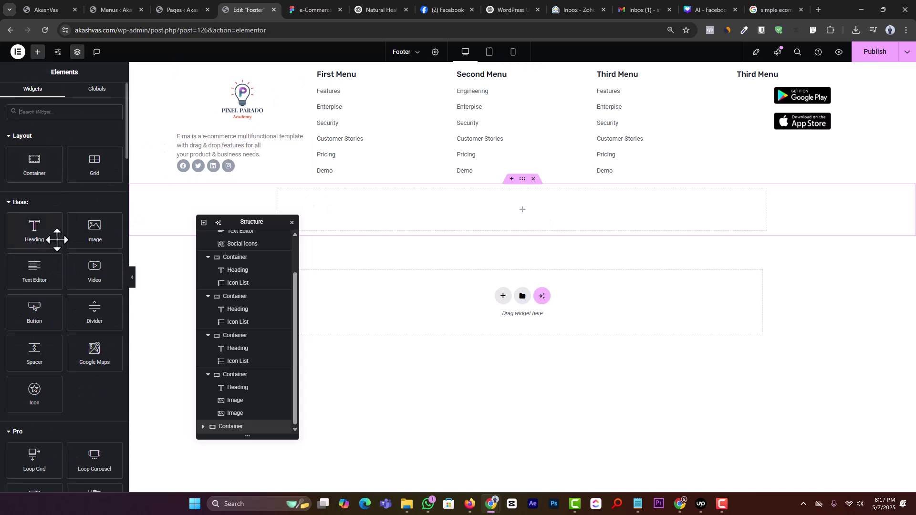
drag(40, 273, 431, 234)
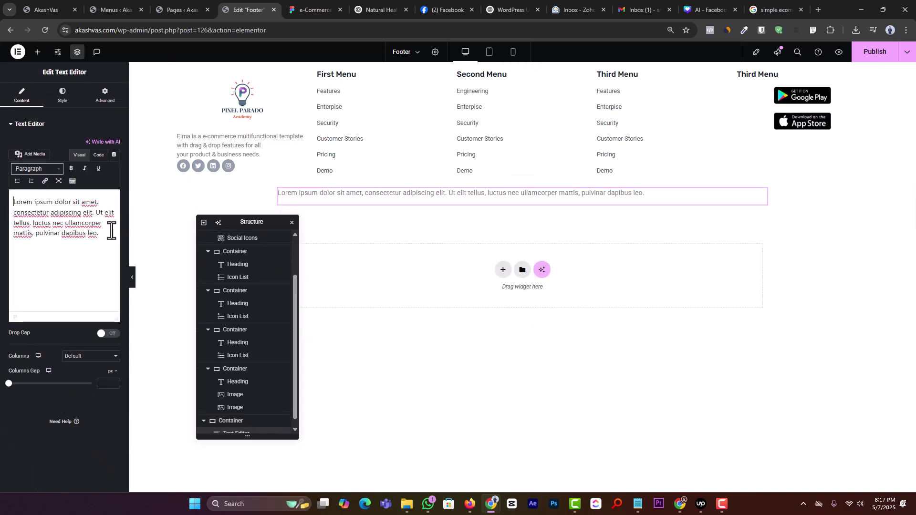
triple_click(85, 222)
key(ctrl+v)
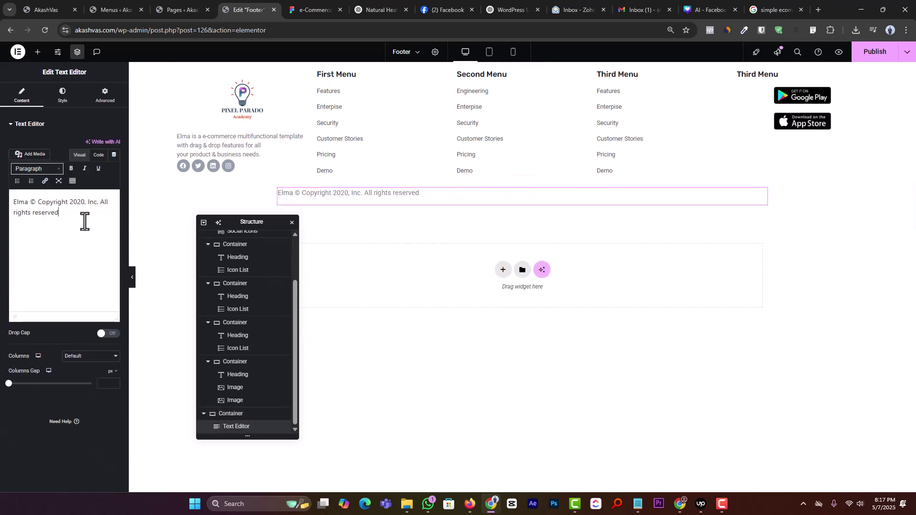
Check the copyright text's typography in the Figma template and set the Elementor copyright text's size to 14 px.
click(310, 7)
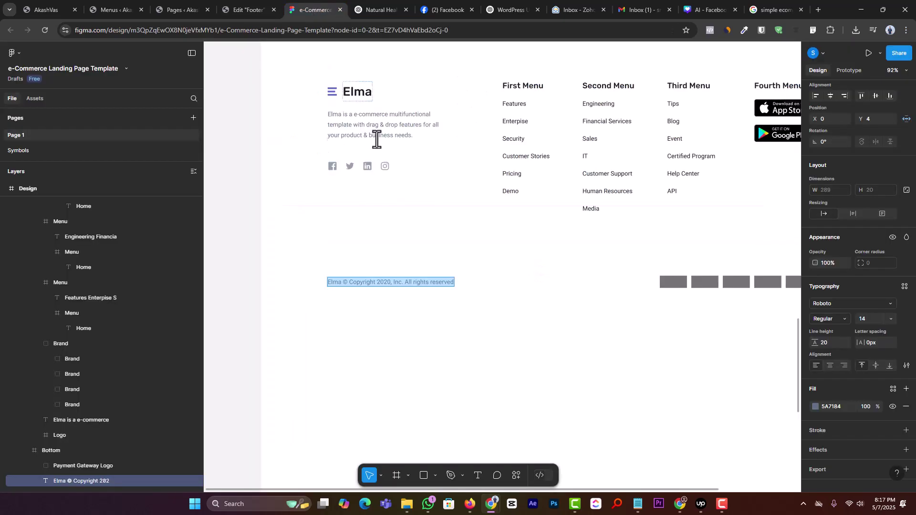
click(258, 2)
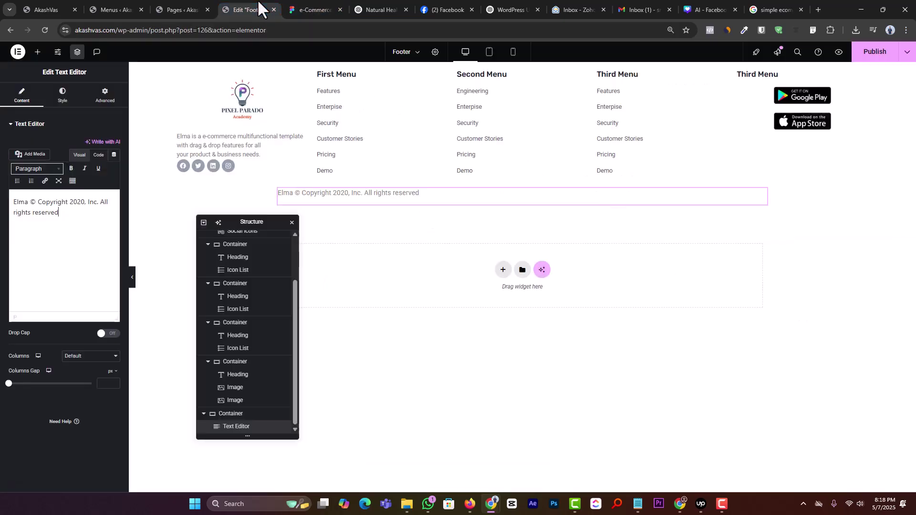
click(62, 95)
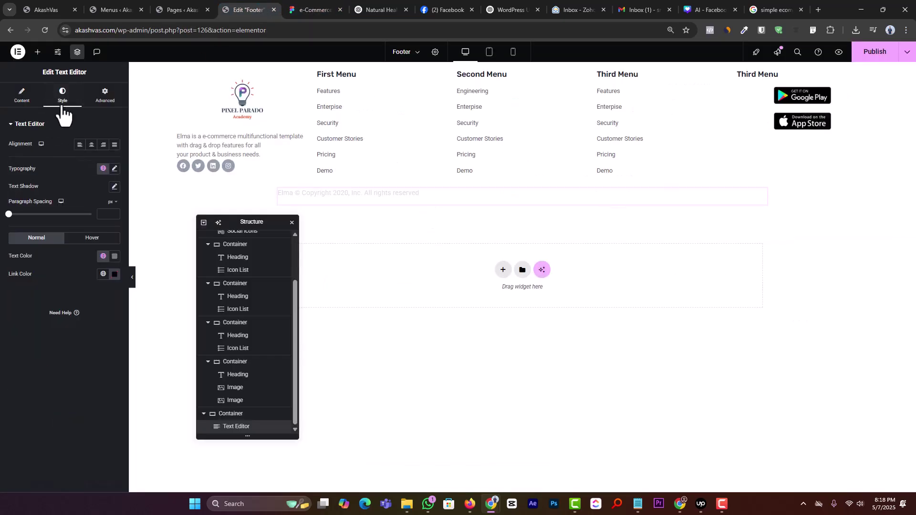
click(114, 170)
text(14)
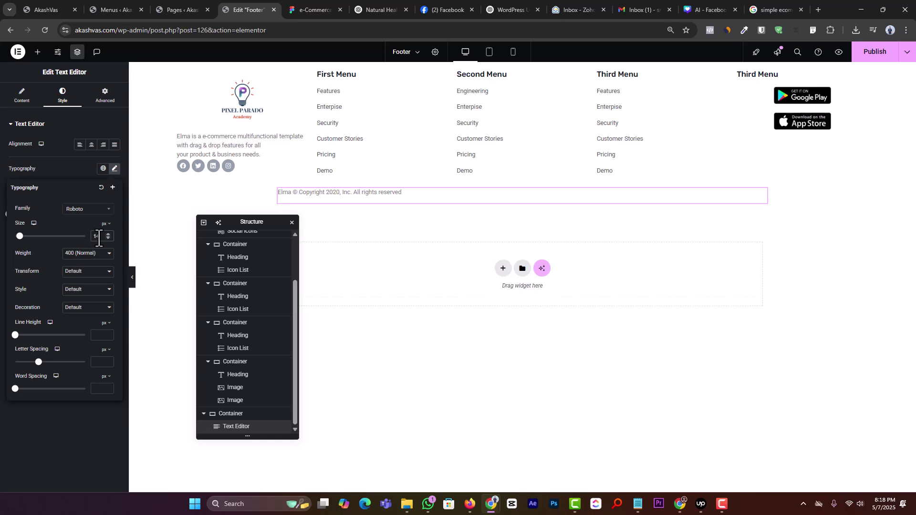
click(321, 7)
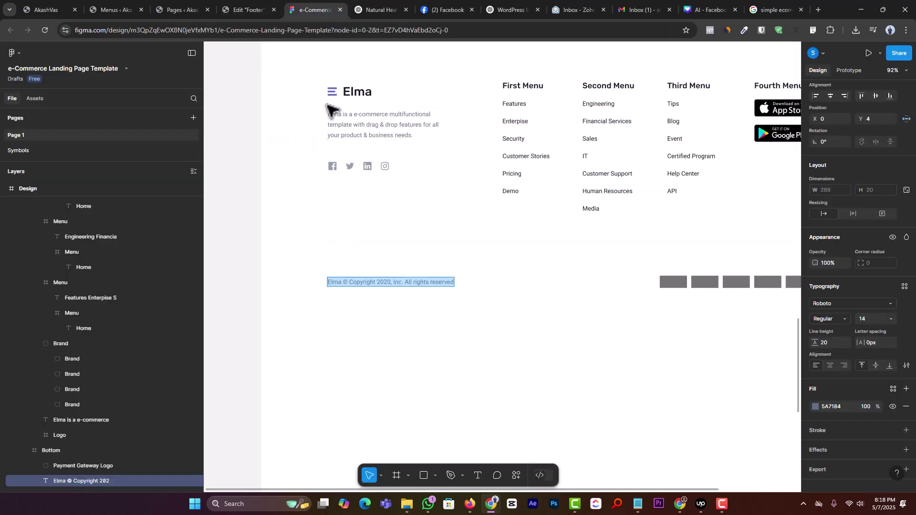
click(239, 9)
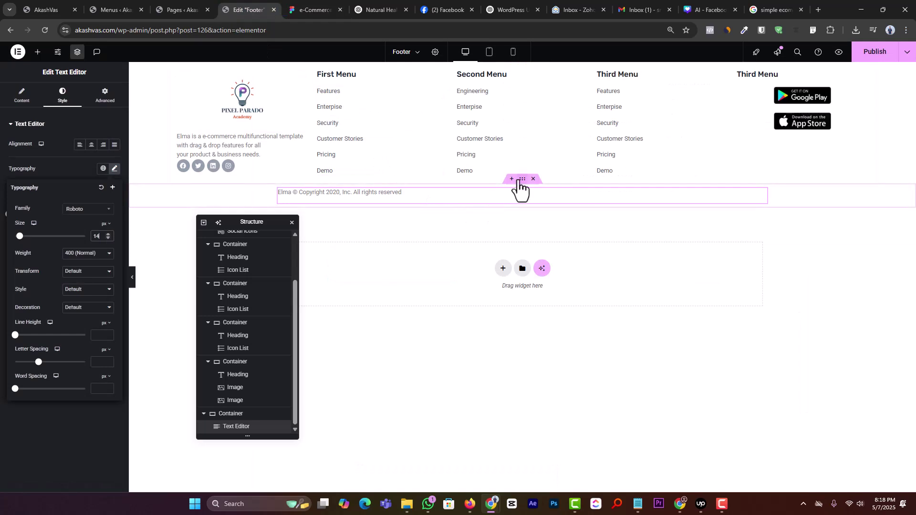
Set the copyright container's content width to Full Width and its width to 89%.
click(518, 181)
click(21, 95)
click(86, 169)
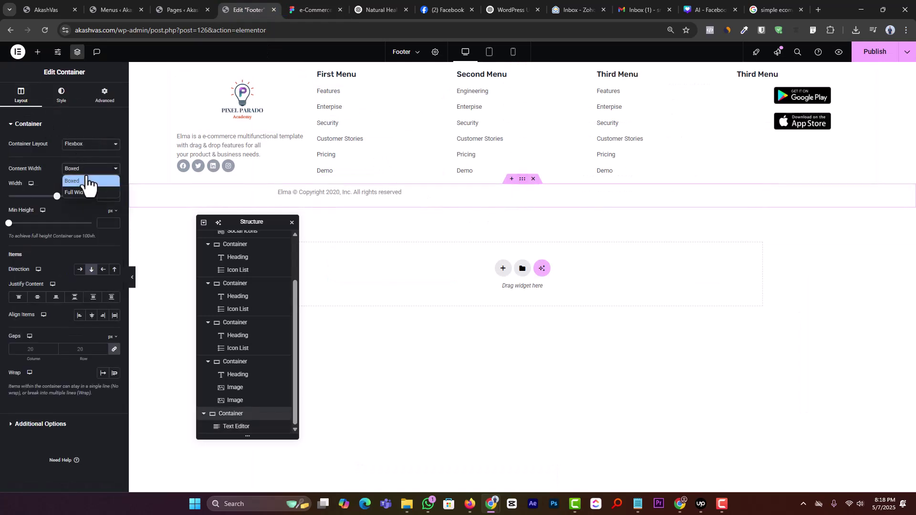
click(86, 192)
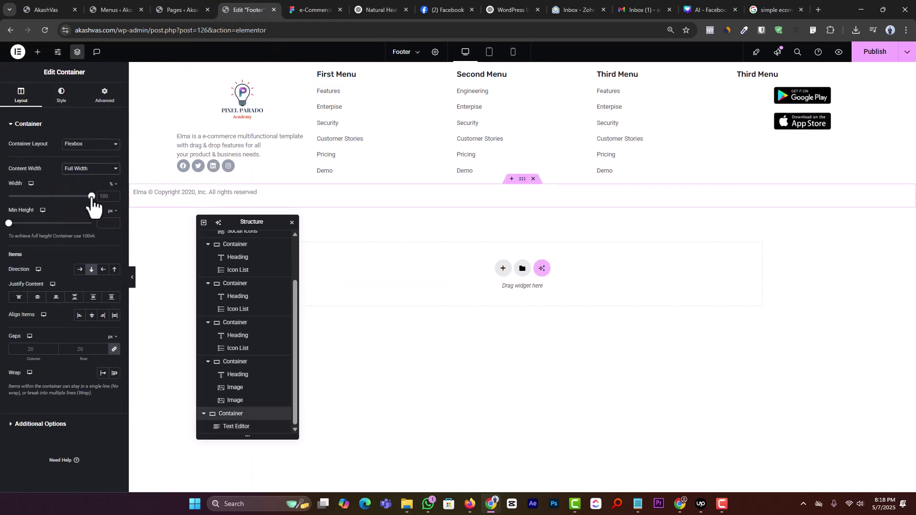
drag(91, 198, 86, 206)
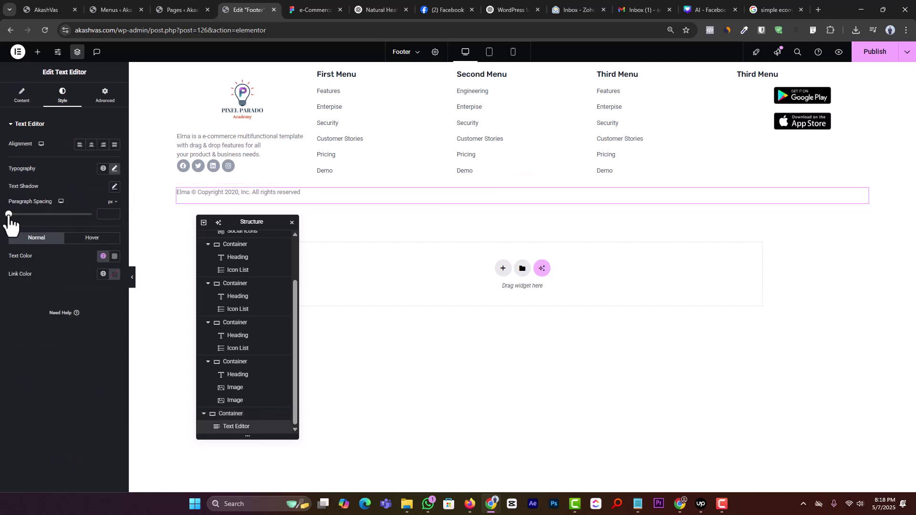
Set the copyright text's paragraph spacing to 0 and its padding to 50 px on the top, right and bottom and 0 on the left.
click(103, 213)
text(0)
click(88, 97)
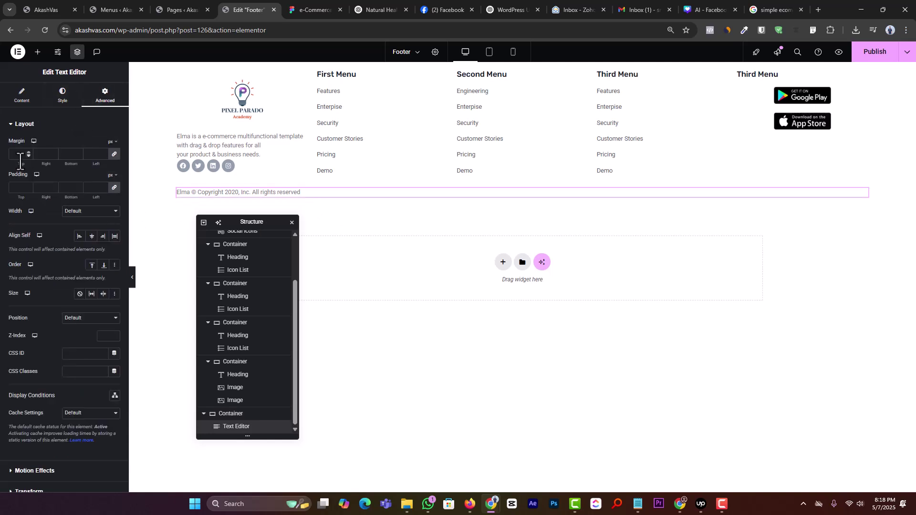
click(28, 185)
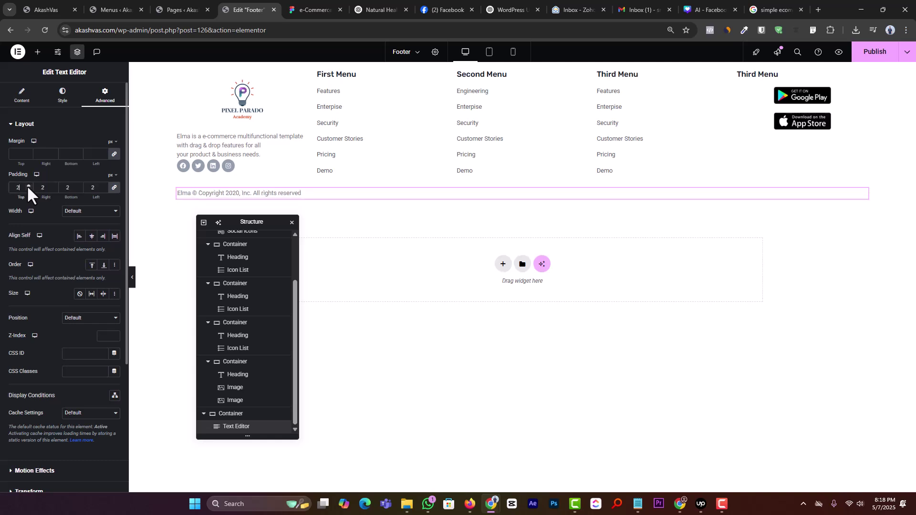
click(27, 185)
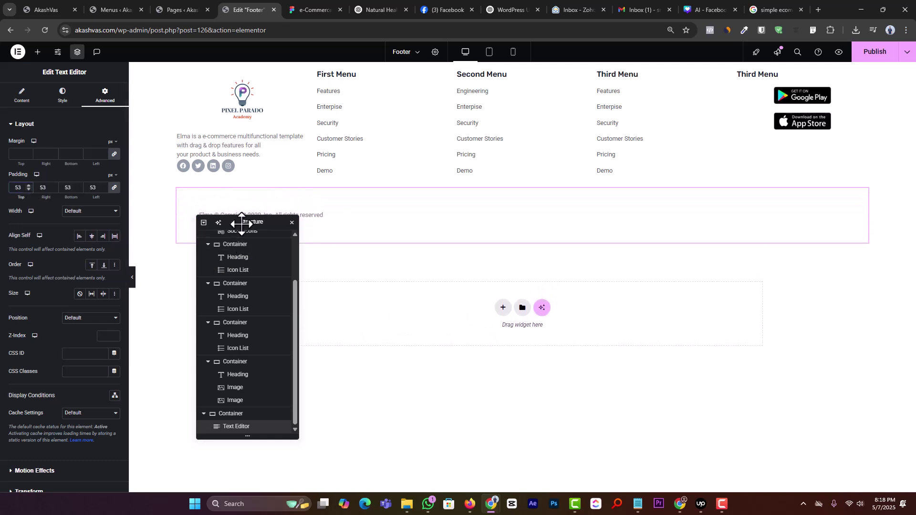
drag(240, 221, 258, 306)
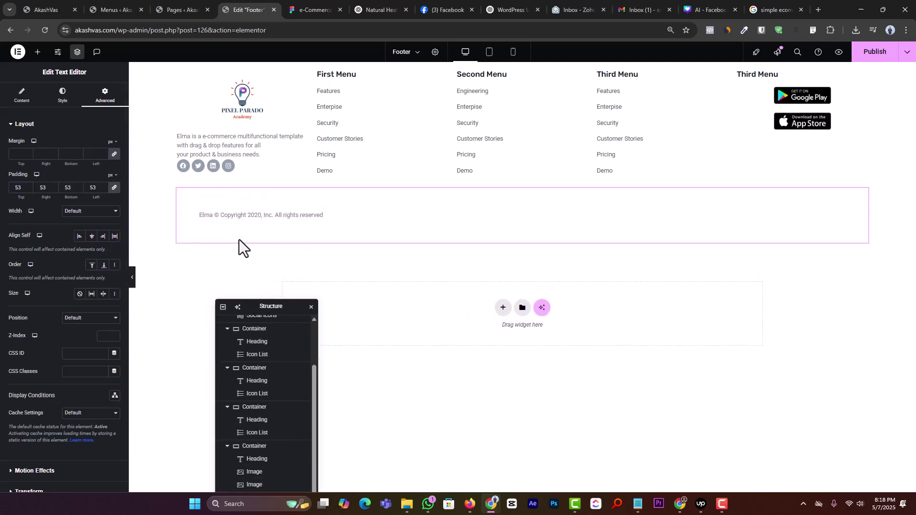
click(28, 189)
click(28, 189)
click(28, 189)
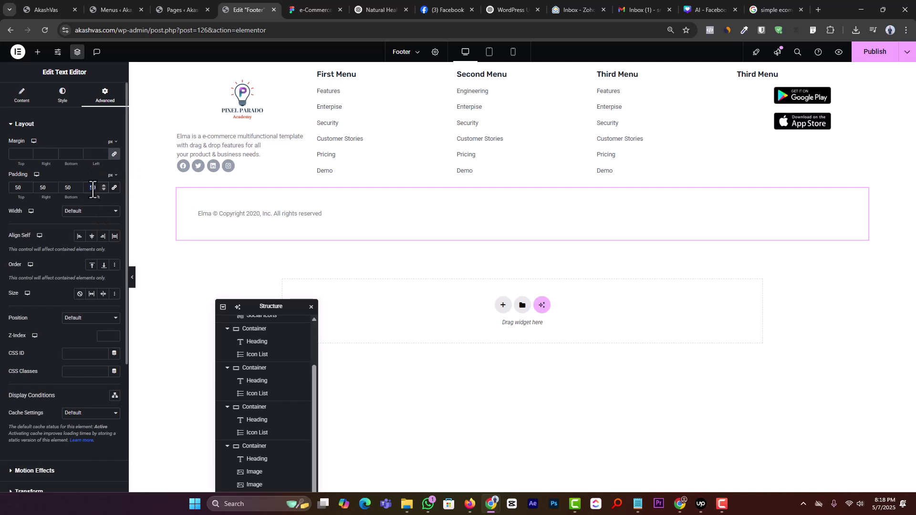
key(BackSpace)
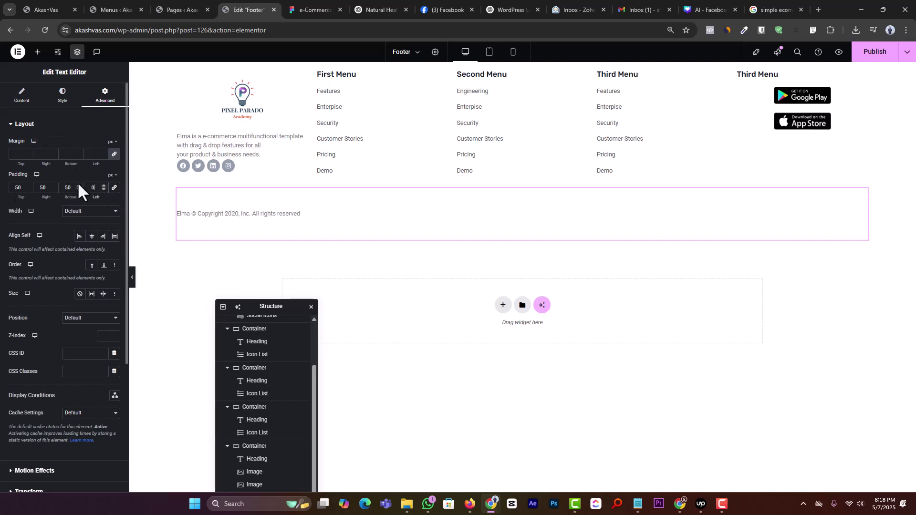
click(63, 96)
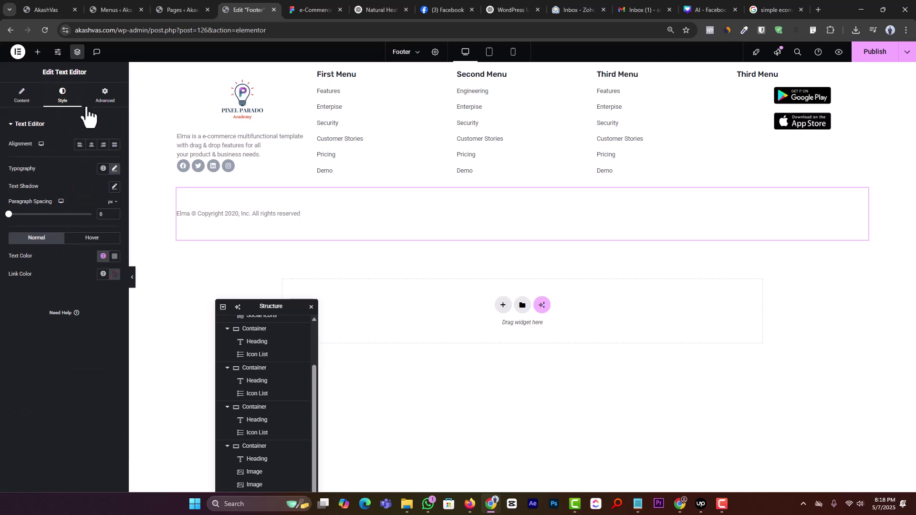
click(104, 93)
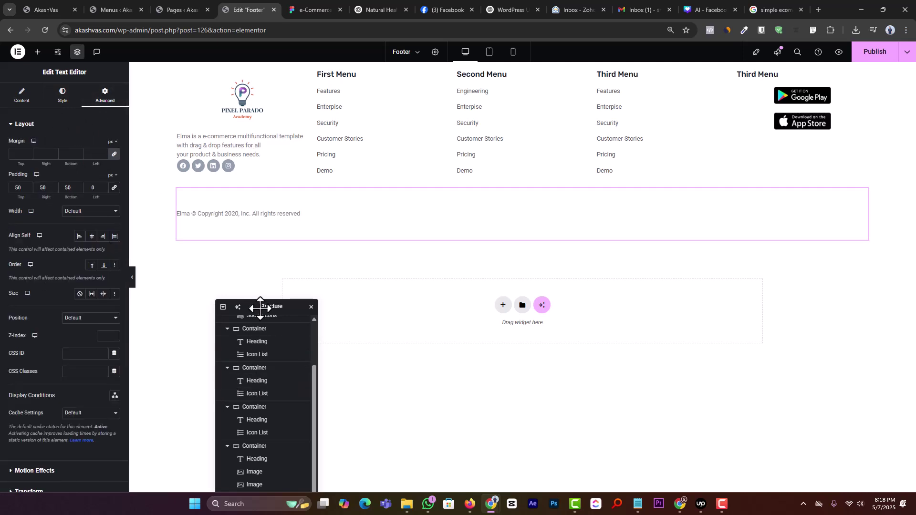
Open the copyright container's border settings and copy the stroke color F4F6F8 of the footer's divider line in the Figma template.
drag(260, 308, 349, 128)
click(337, 317)
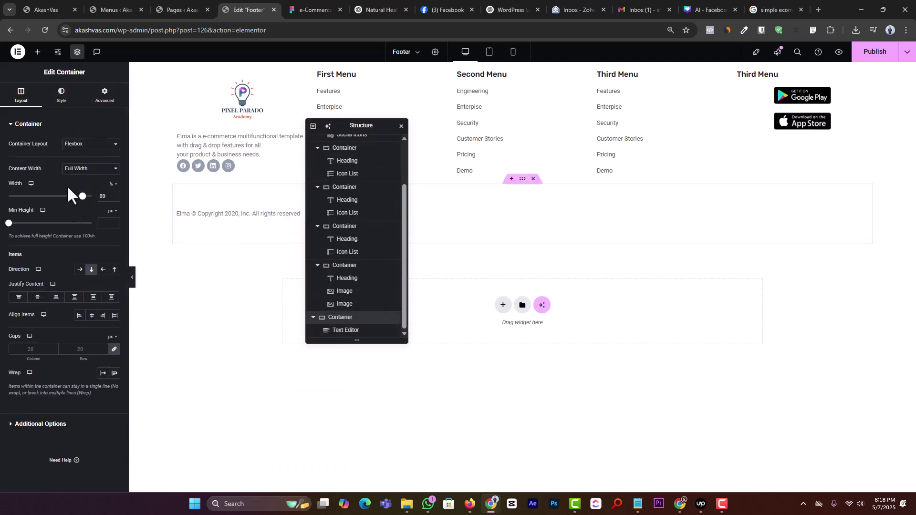
click(61, 95)
click(38, 215)
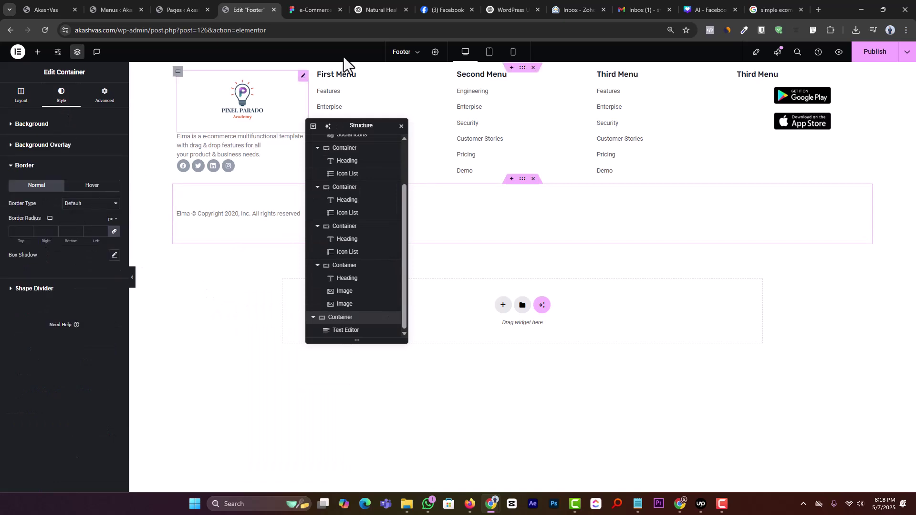
click(315, 10)
scroll(455, 246, up, 10)
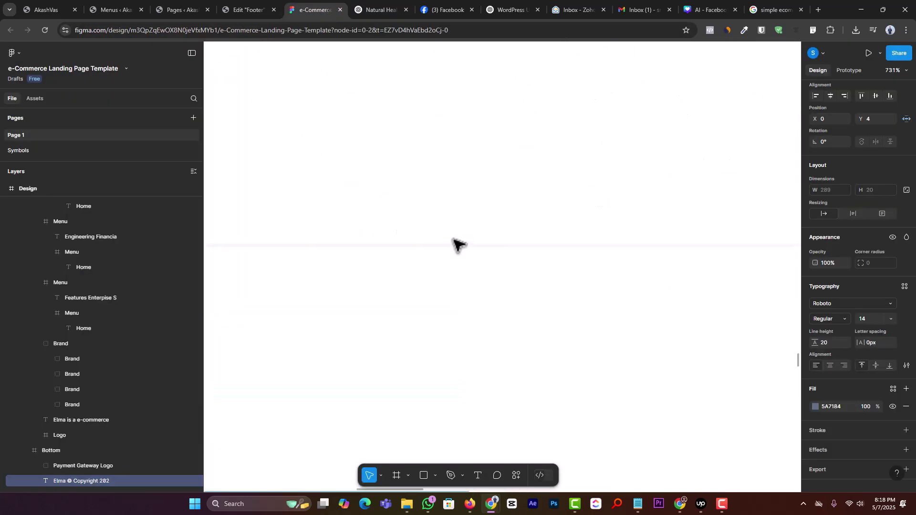
scroll(454, 241, up, 5)
click(454, 253)
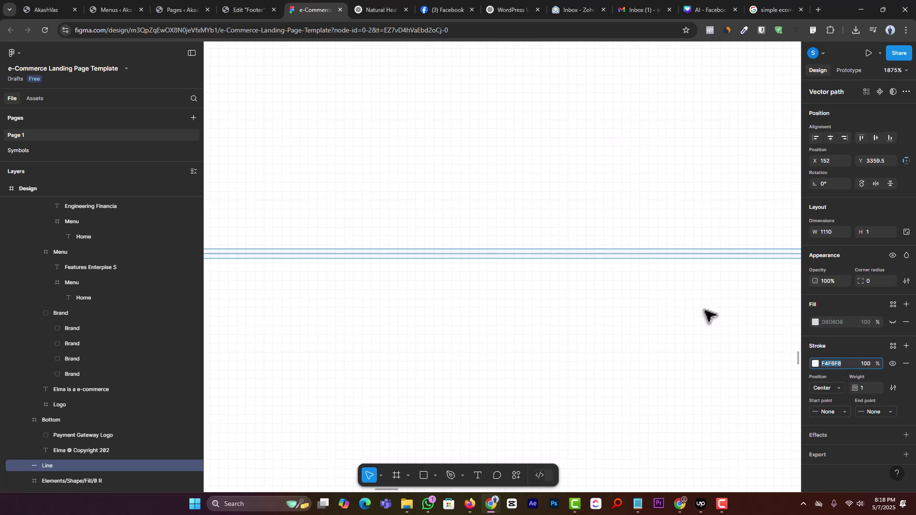
Give the Elementor copyright container a solid F4F6F8 border, 2 px wide on top and 0 on the other sides.
click(247, 10)
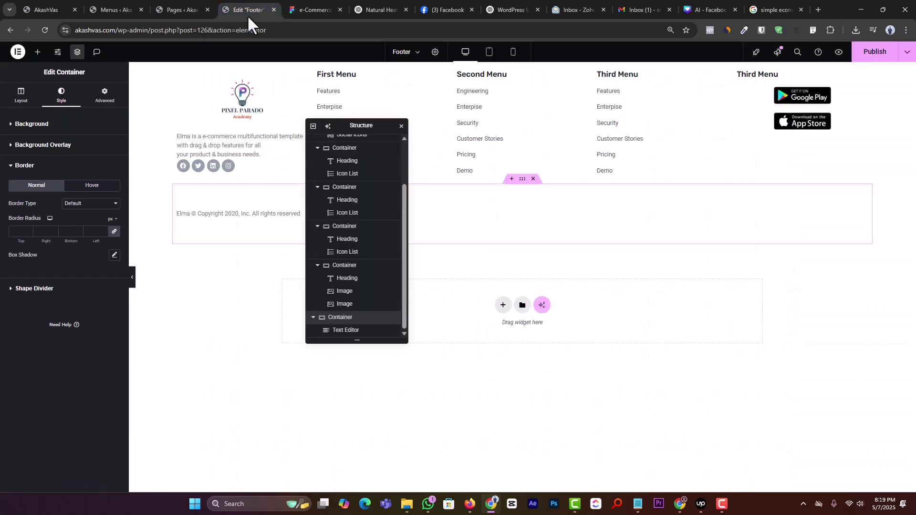
click(74, 208)
click(77, 237)
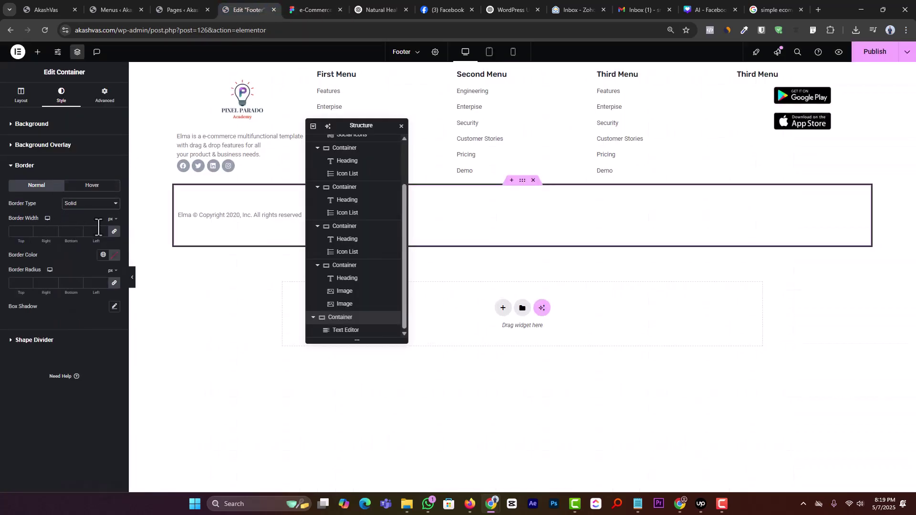
click(114, 255)
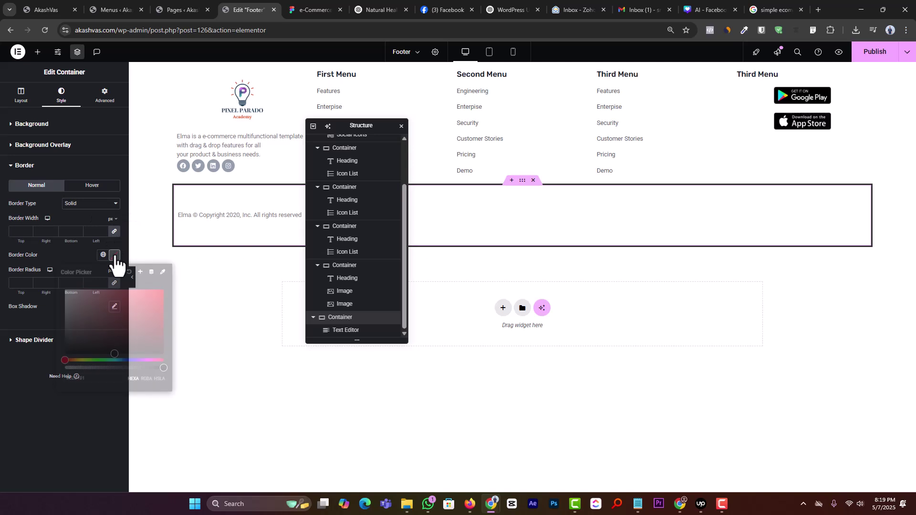
click(29, 367)
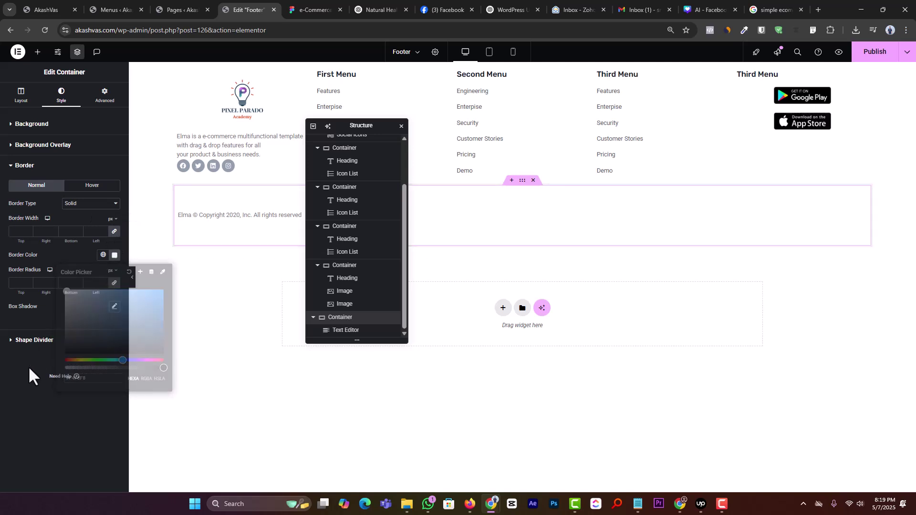
click(114, 232)
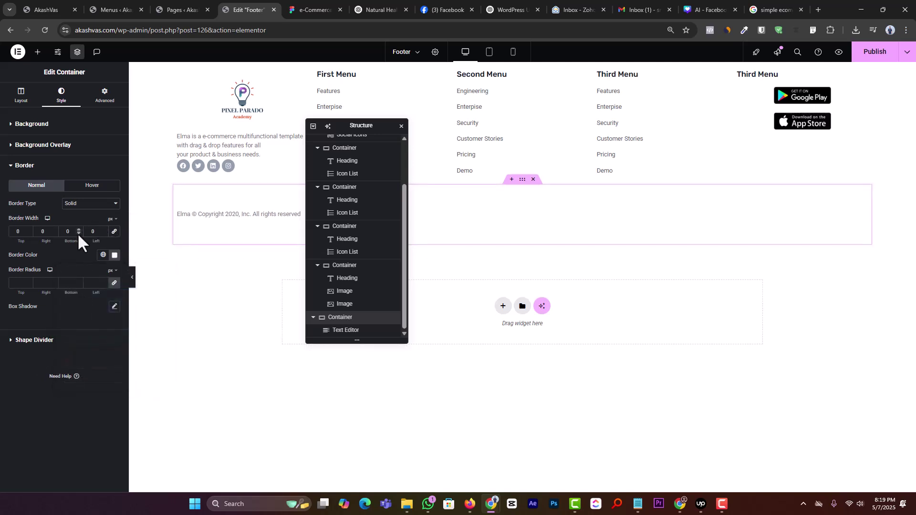
click(29, 229)
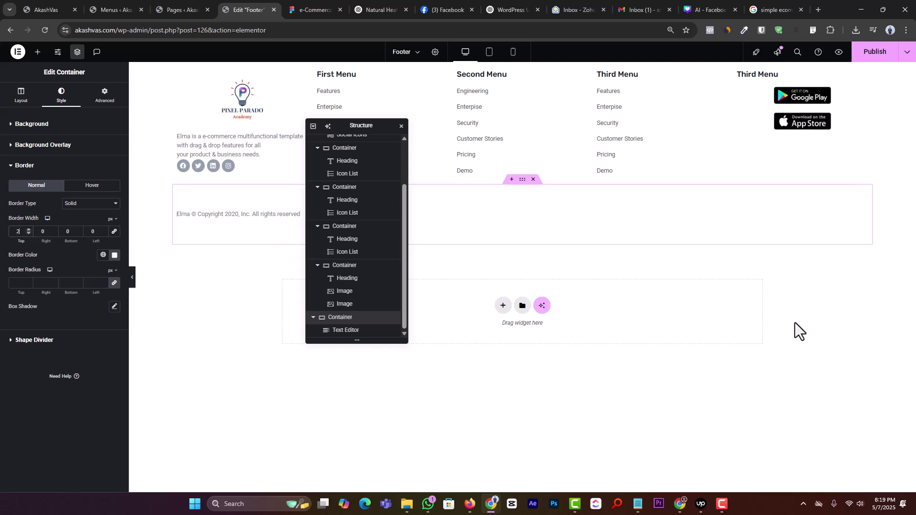
Set the copyright container's padding to 3 px on top and 0 on the other sides, and publish the footer.
click(105, 96)
click(115, 189)
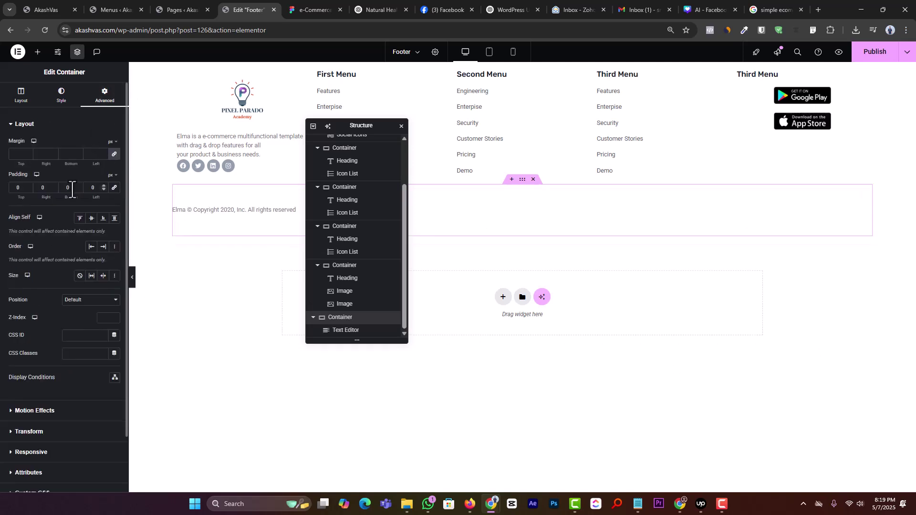
click(27, 186)
click(27, 186)
click(27, 186)
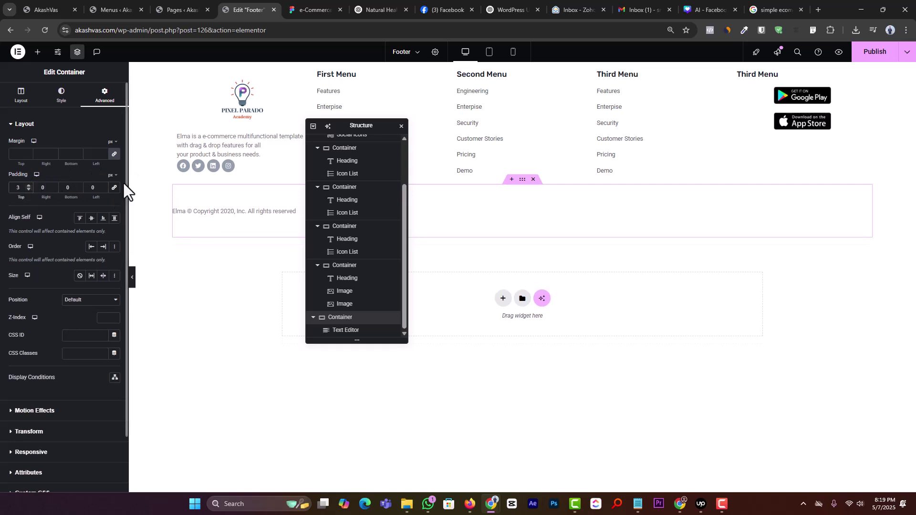
click(863, 49)
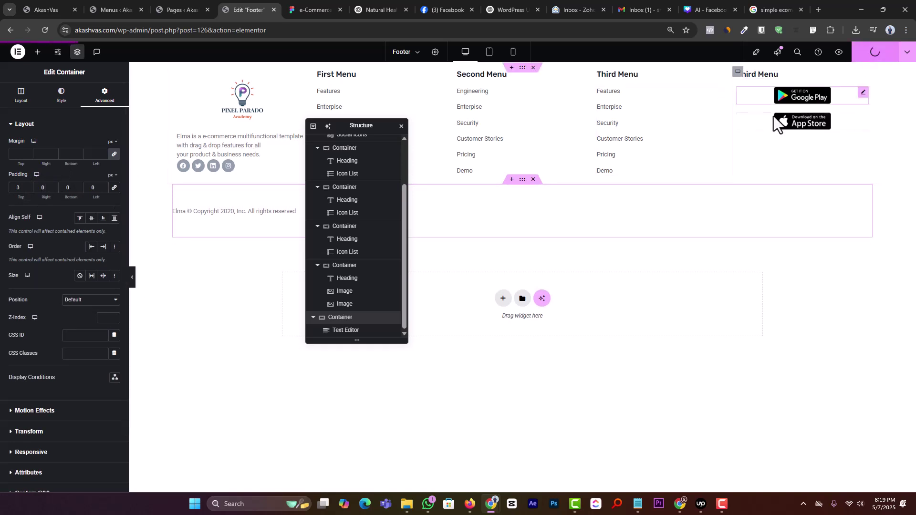
Darken the copyright container's border color to E1E1E1 and publish the footer.
click(72, 101)
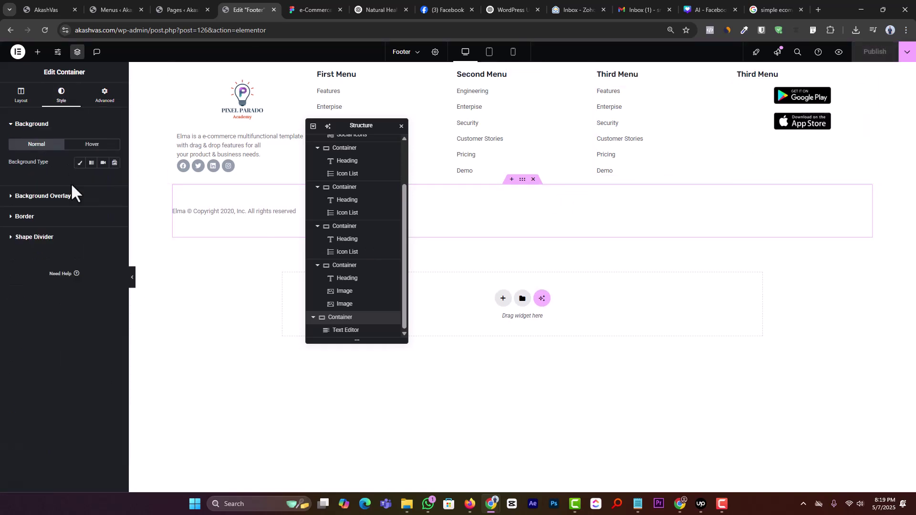
click(50, 217)
click(115, 256)
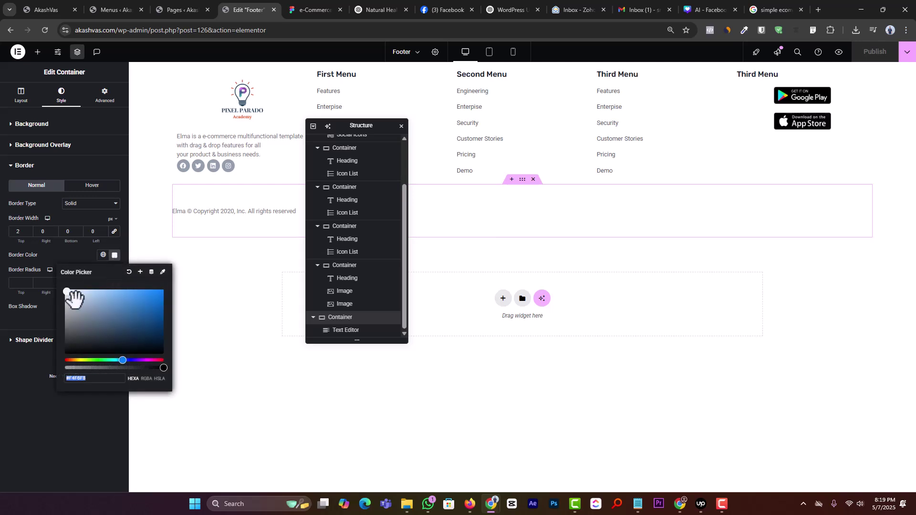
text(#EBEBEB)
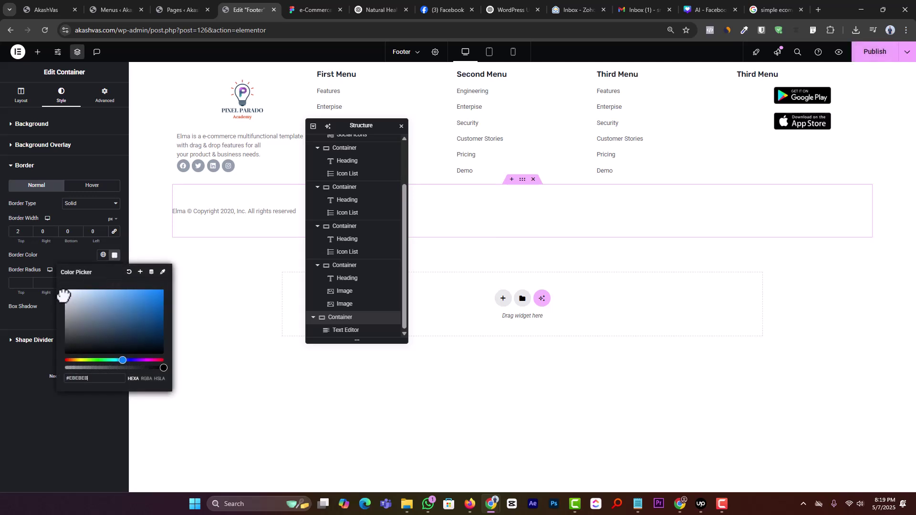
drag(63, 323, 48, 297)
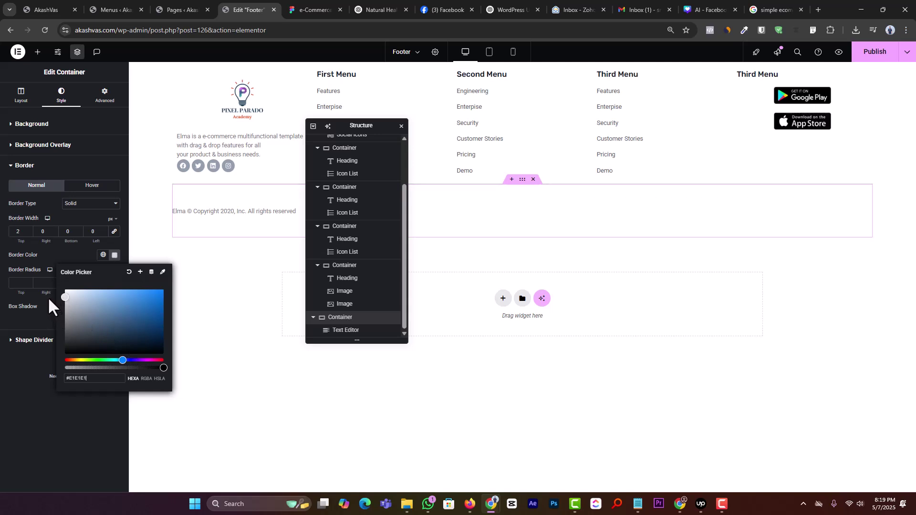
click(46, 359)
click(861, 55)
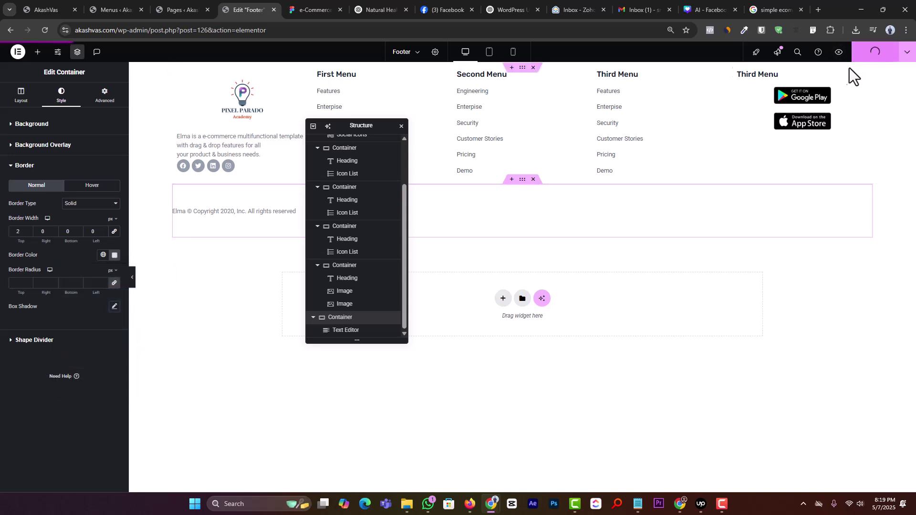
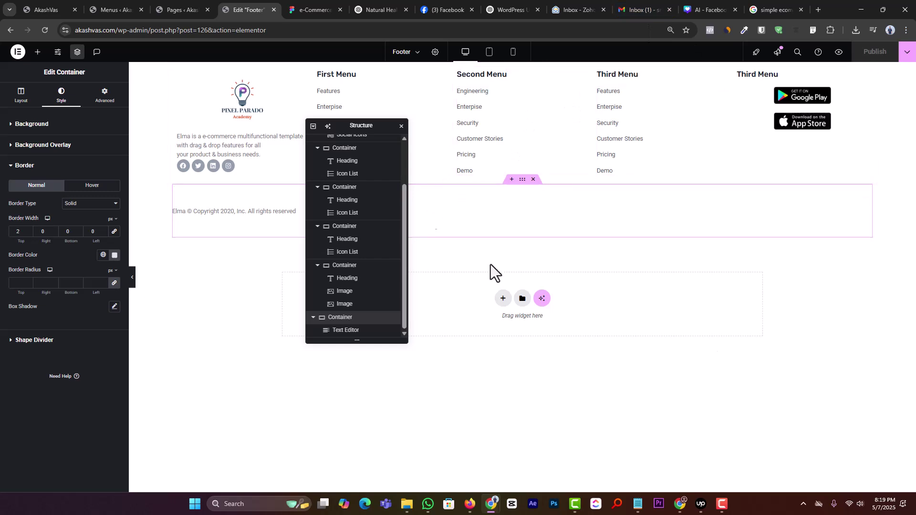
Switch to the Figma template and examine the layout of the hero section at the head of the page.
click(723, 503)
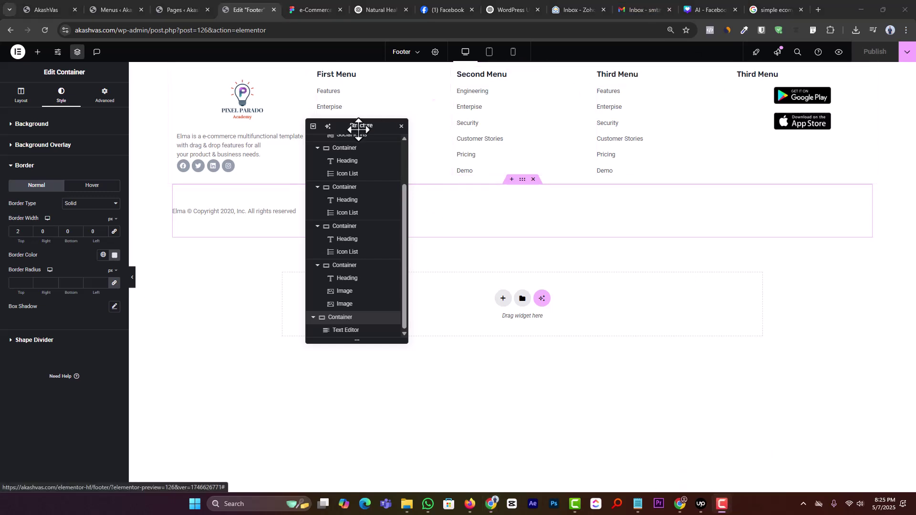
drag(358, 127, 405, 182)
click(314, 10)
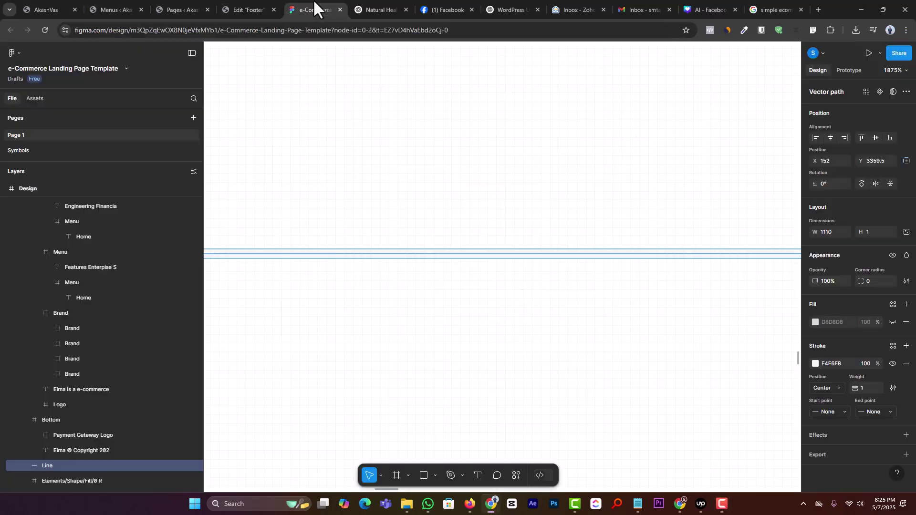
scroll(435, 258, down, 10)
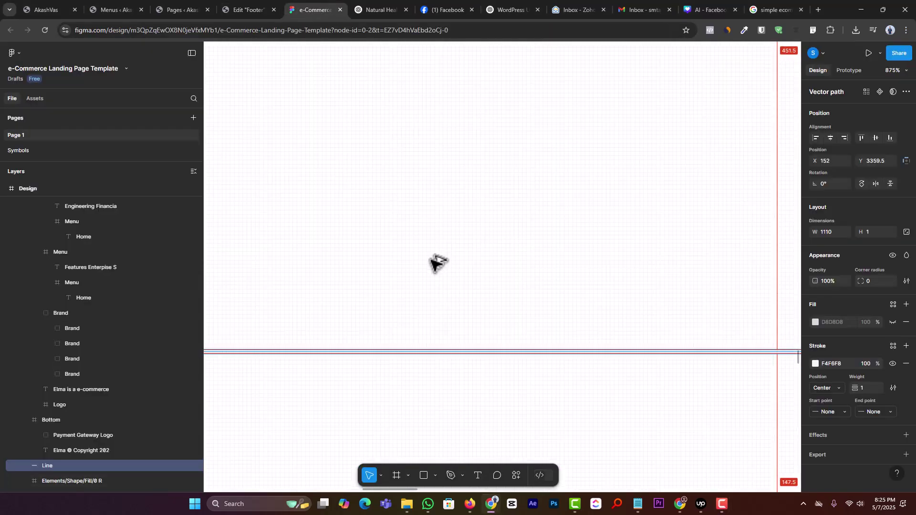
scroll(498, 158, up, 20)
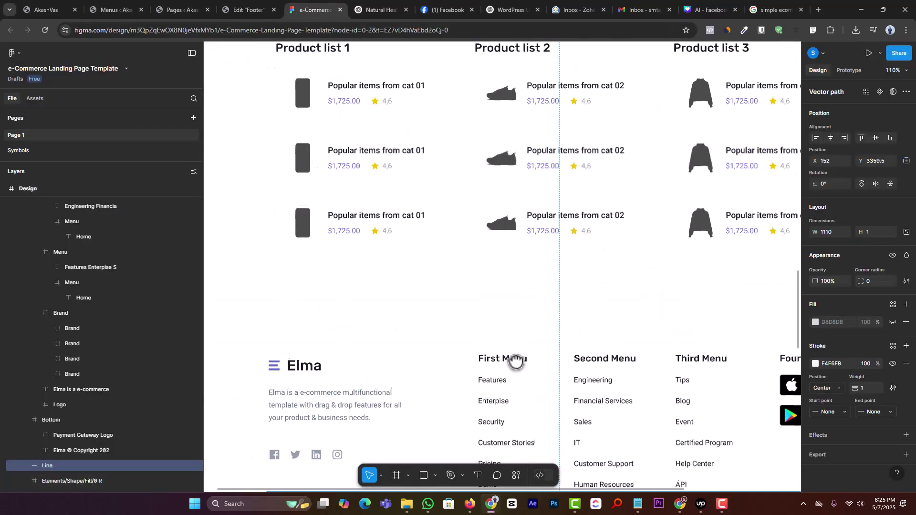
scroll(498, 281, up, 8)
scroll(484, 303, down, 5)
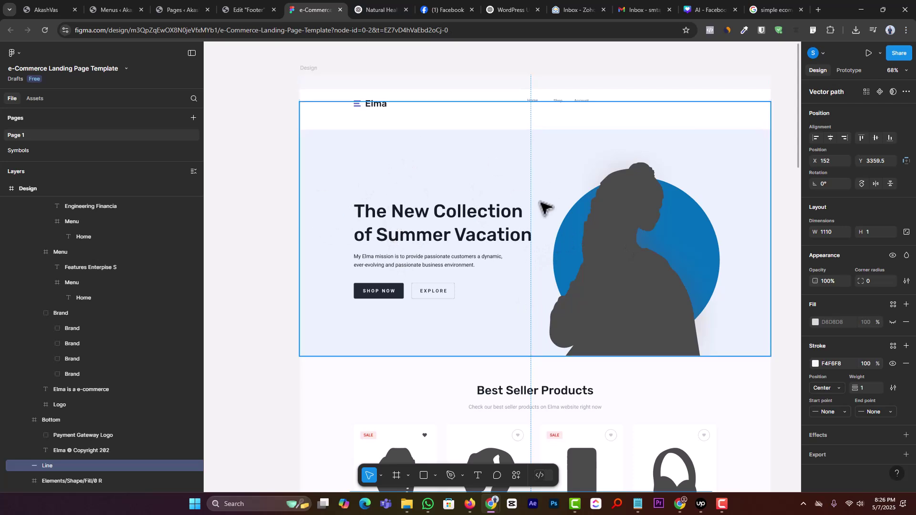
scroll(532, 247, up, 3)
scroll(472, 267, down, 1)
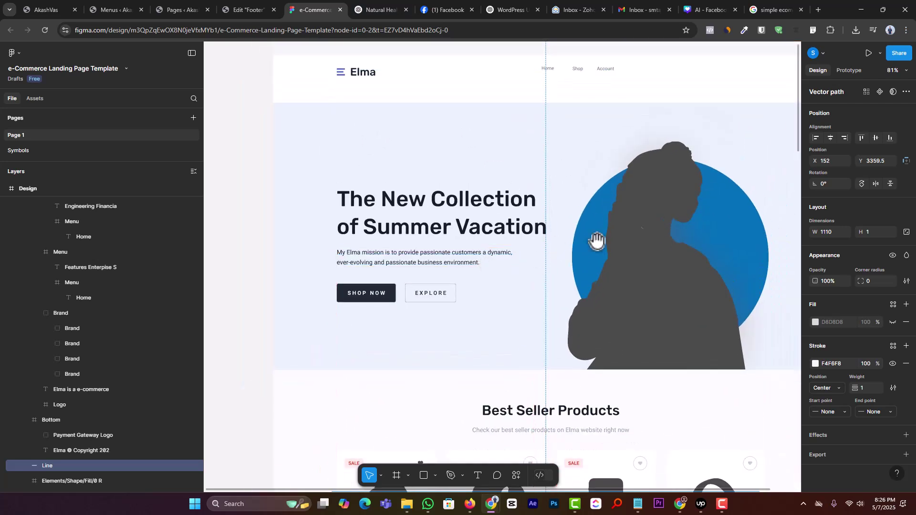
scroll(591, 233, right, 2)
scroll(591, 229, left, 2)
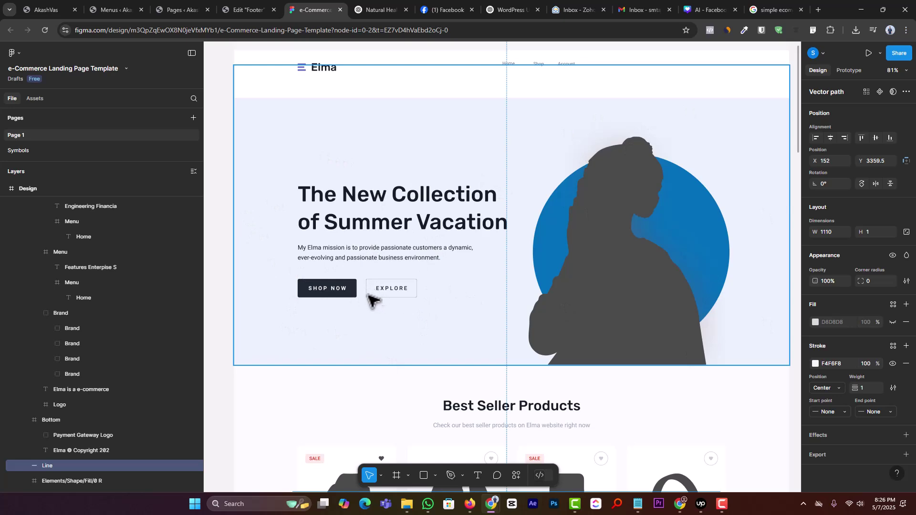
Close the footer editor and open the Home page from the WordPress page list for editing with Elementor.
click(236, 9)
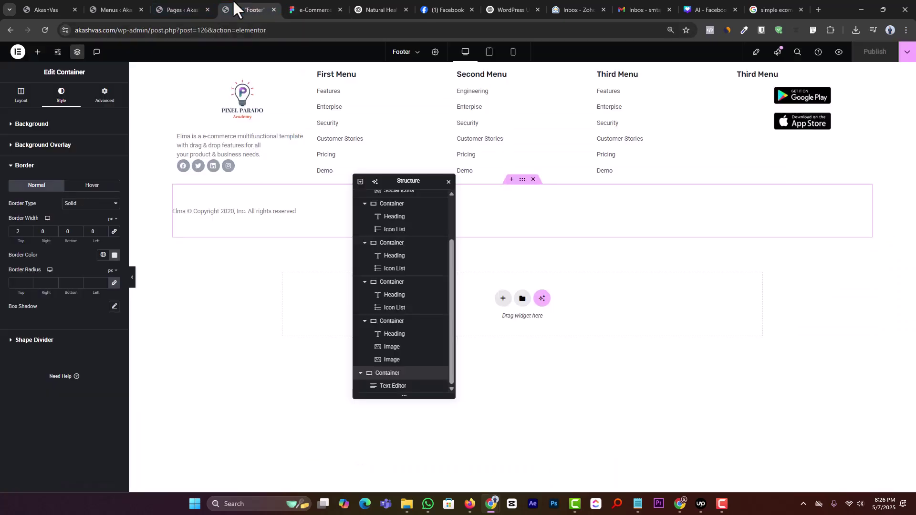
click(273, 8)
click(186, 7)
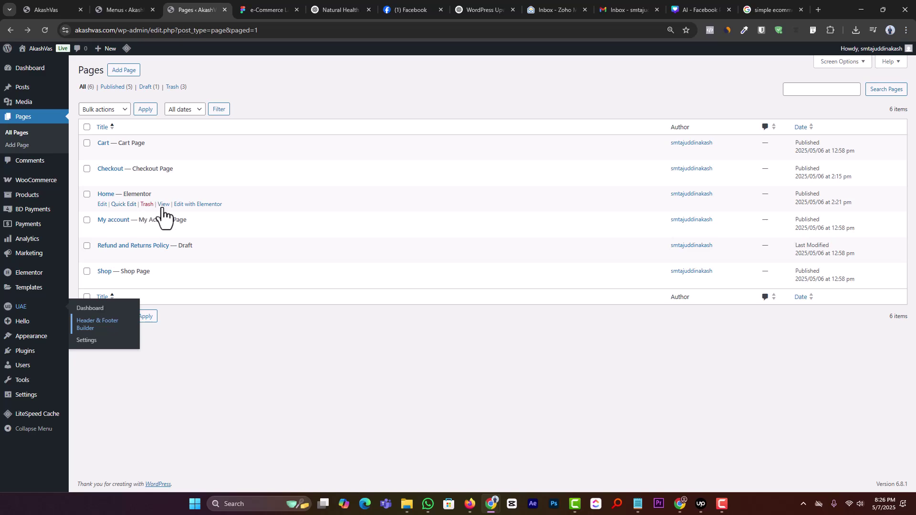
middle_click(191, 204)
click(265, 5)
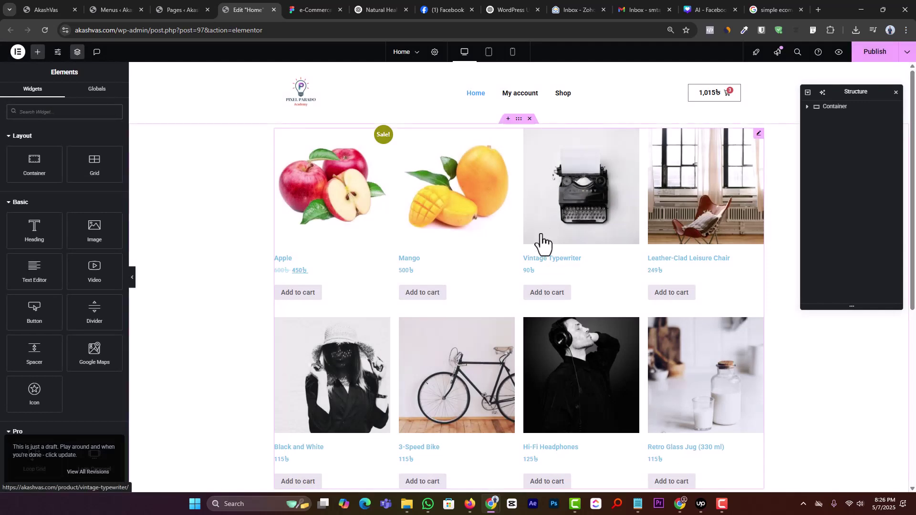
Delete the products container from the Home page and add a Flexbox container with two equal columns in its place.
scroll(269, 236, down, 7)
scroll(444, 248, up, 7)
click(529, 119)
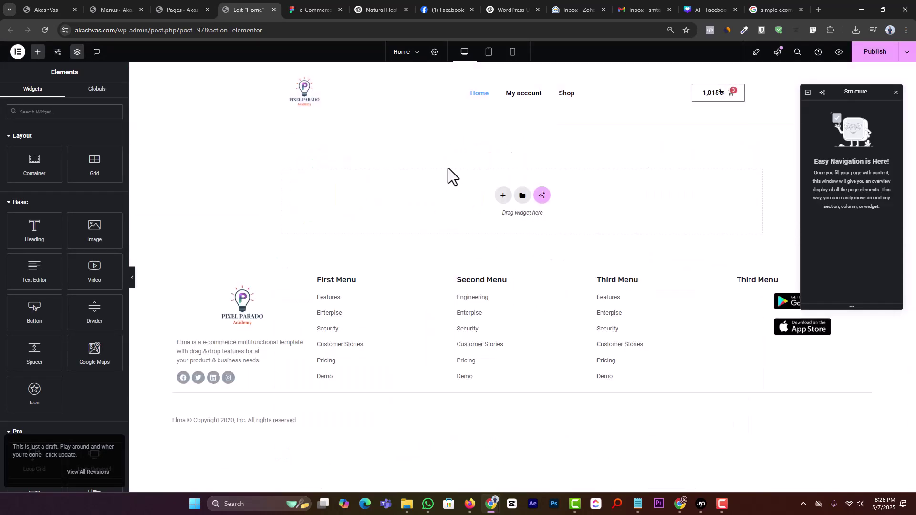
click(502, 195)
click(496, 230)
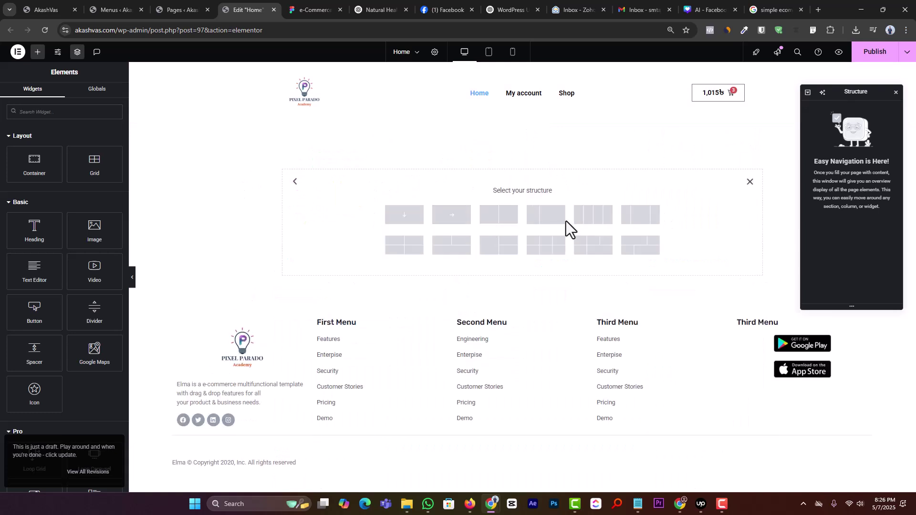
click(497, 224)
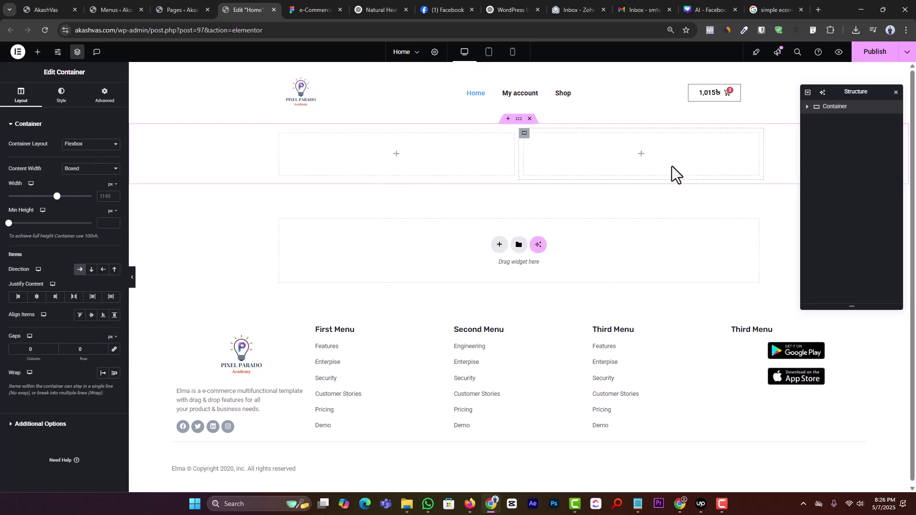
Switch to the Figma template and select the hero's background rectangle to check its fill color and opacity.
click(337, 5)
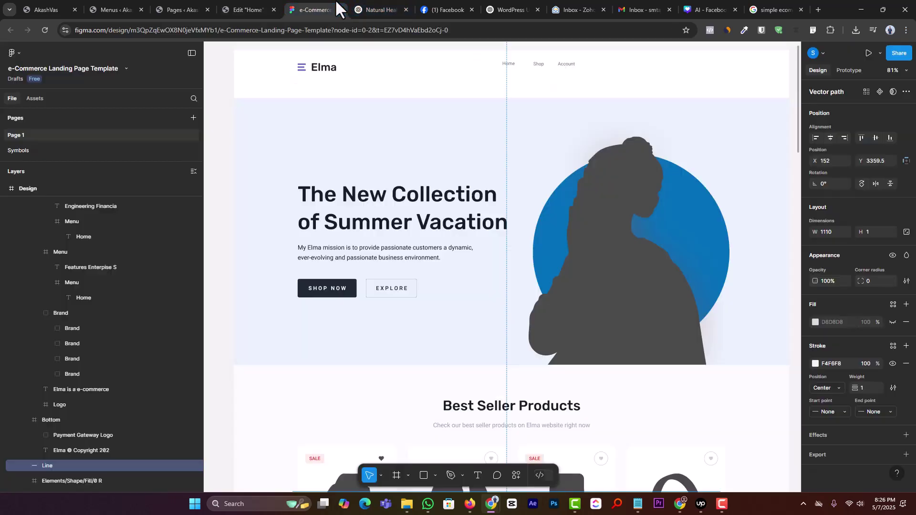
click(237, 136)
click(227, 141)
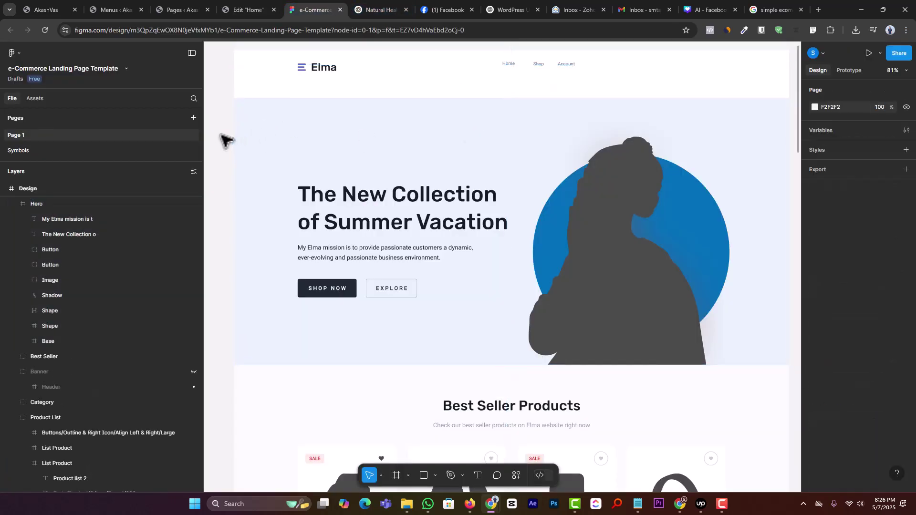
ctrl+click(695, 154)
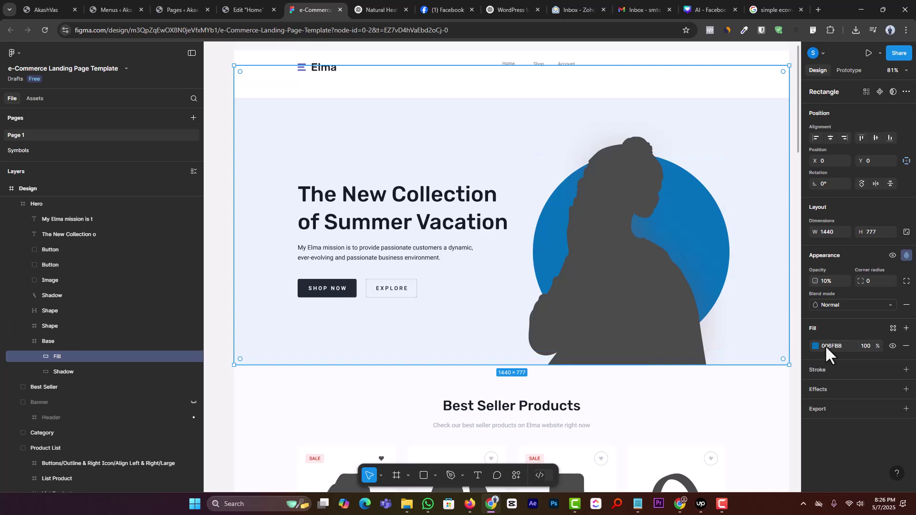
double_click(780, 217)
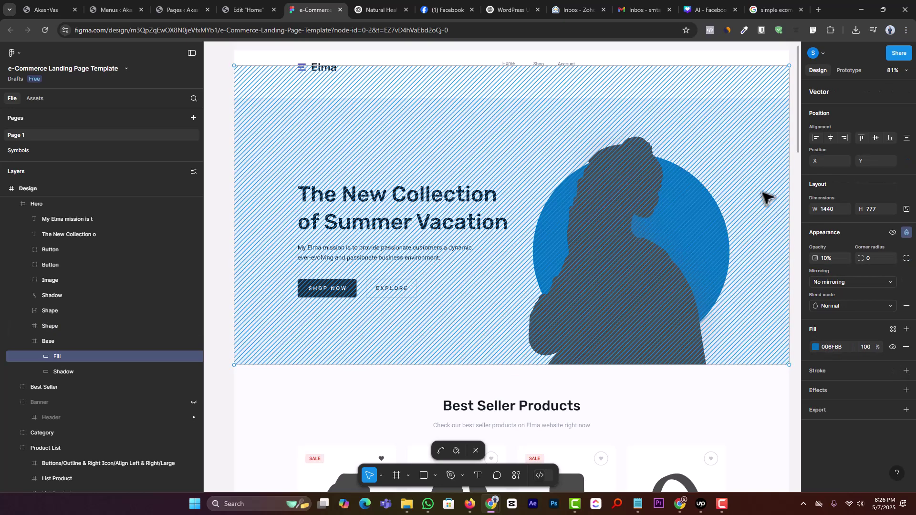
key(Escape)
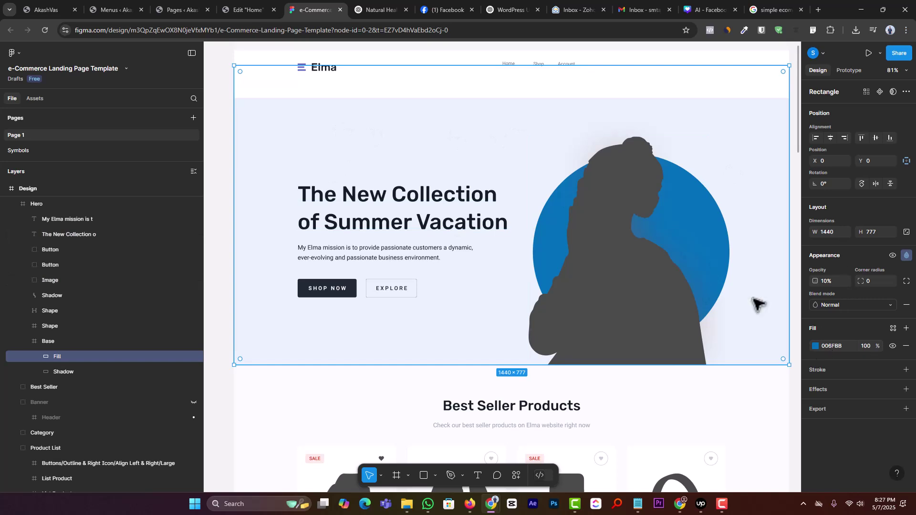
Sample the hero's light blue background in the Figma template with the browser color picker and copy its hex code E6F1F9.
click(677, 57)
click(744, 30)
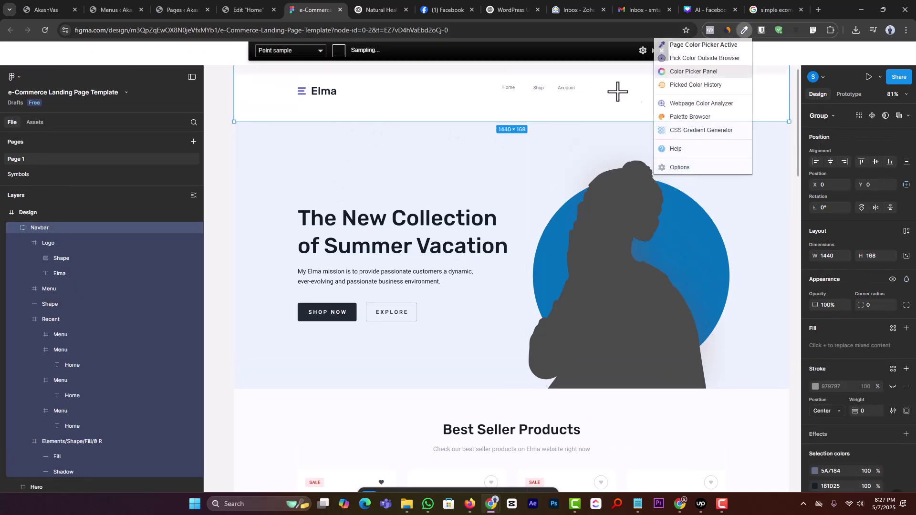
click(566, 151)
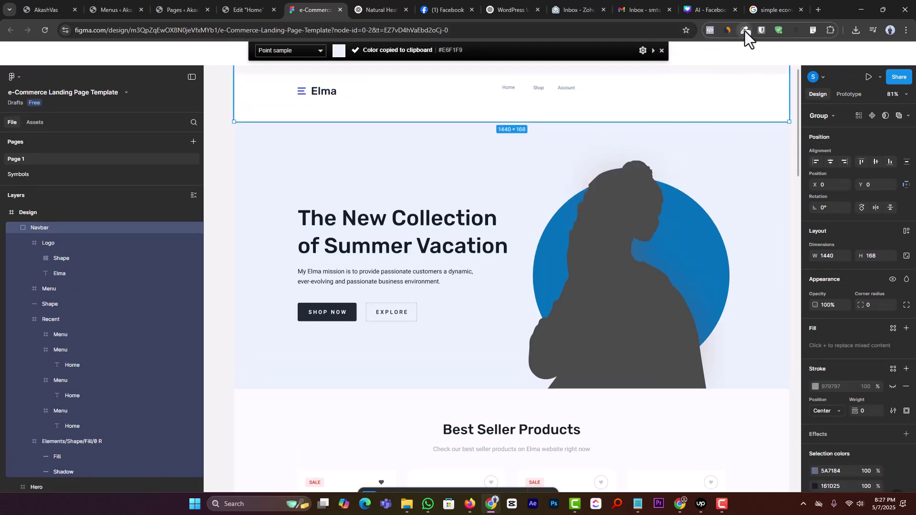
click(745, 30)
click(687, 84)
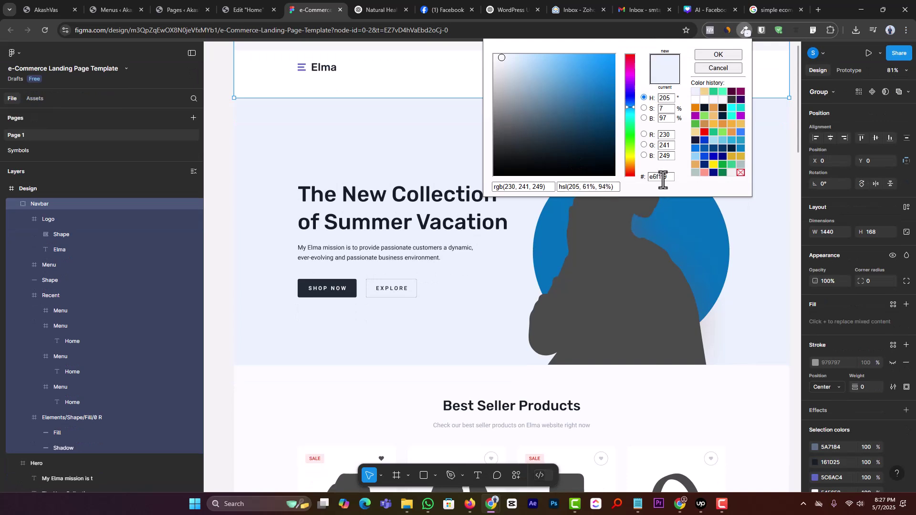
click(723, 56)
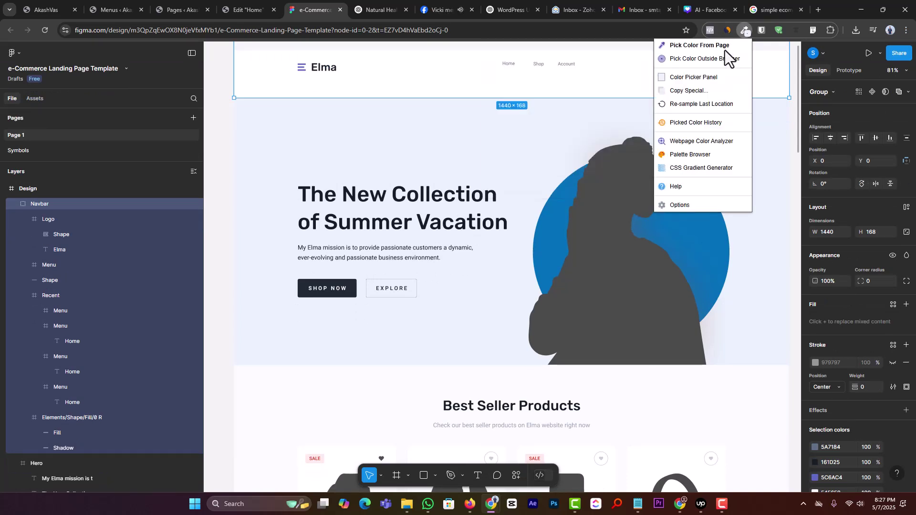
Return to the Home page editor and give the two-column container a classic background in color E6F1F9.
click(270, 9)
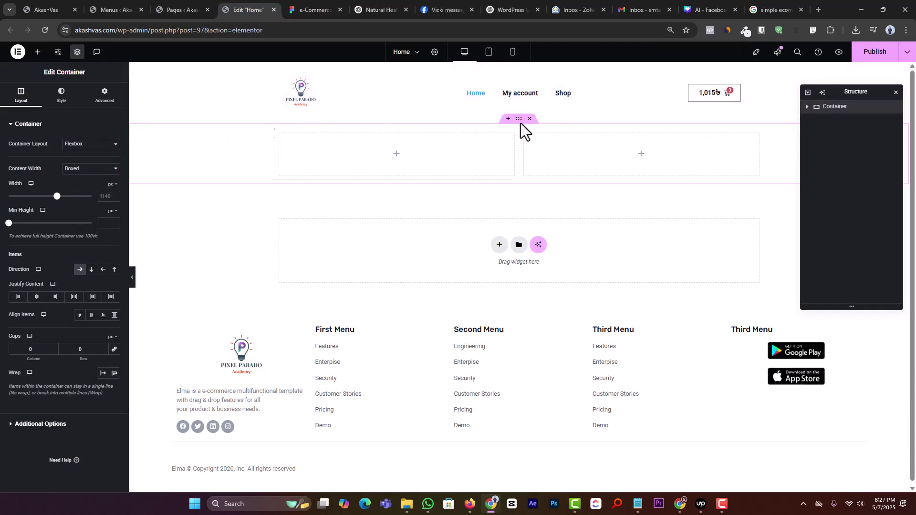
click(61, 95)
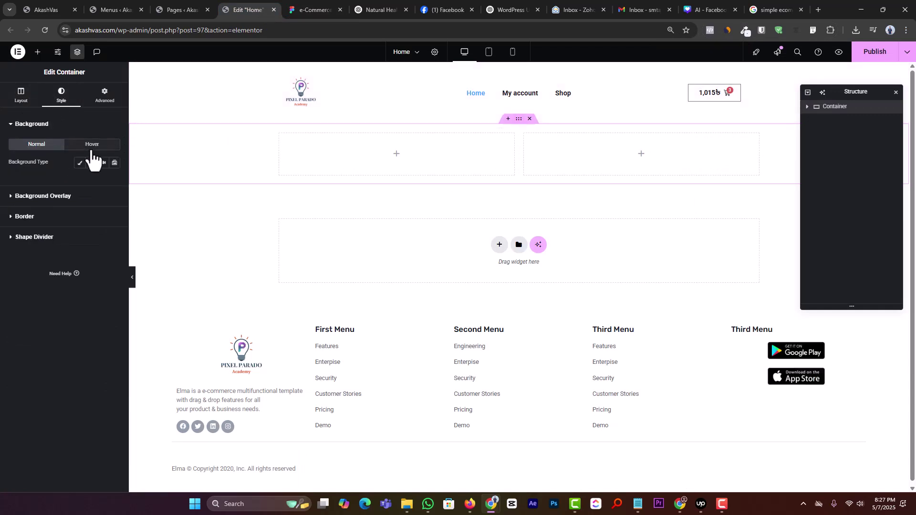
click(80, 162)
click(114, 181)
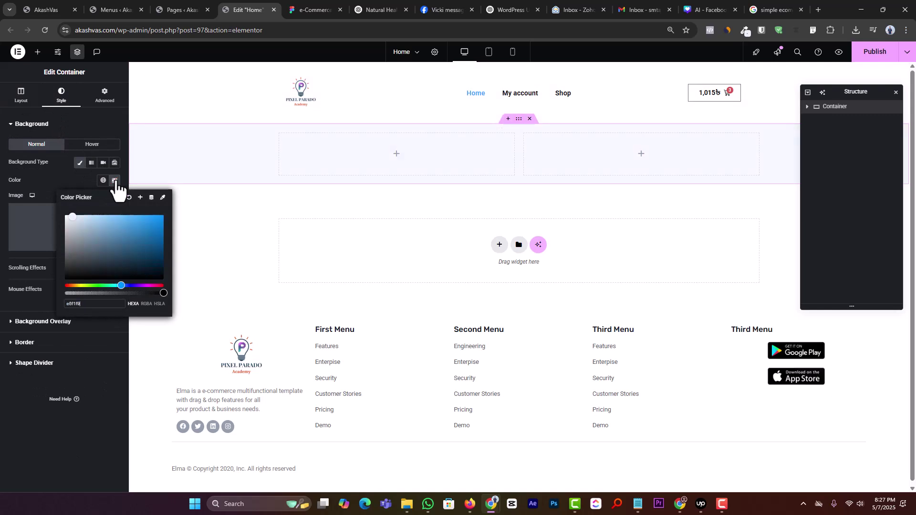
click(229, 236)
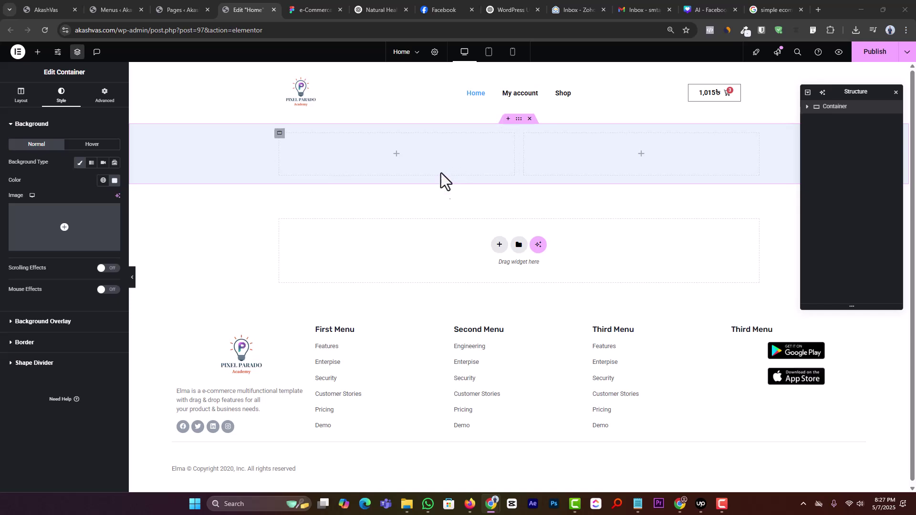
Check the hero layout in the Figma template, and add a Heading widget with a Text Editor below it to the Home page's left hero column.
click(309, 3)
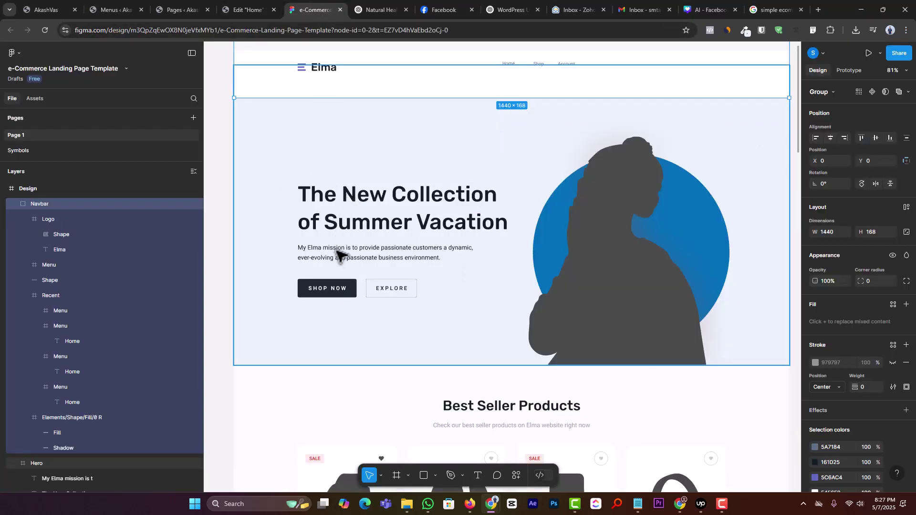
click(248, 10)
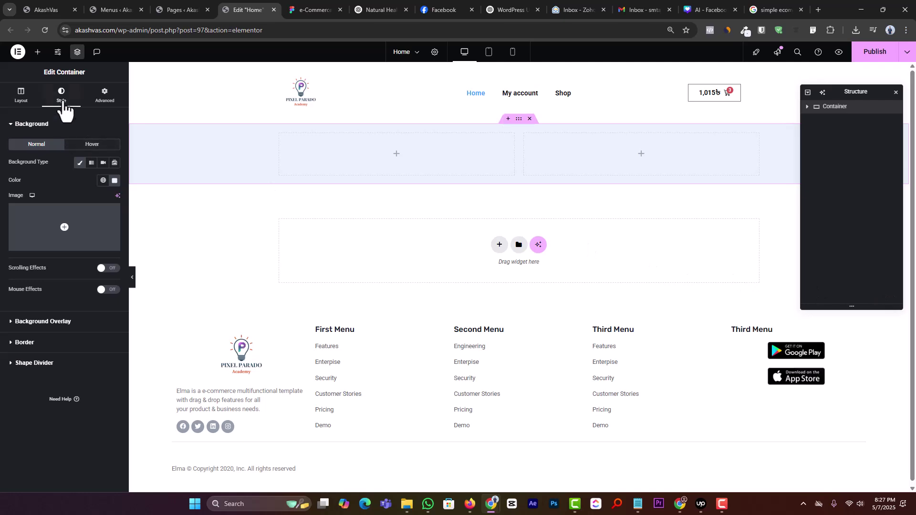
click(37, 52)
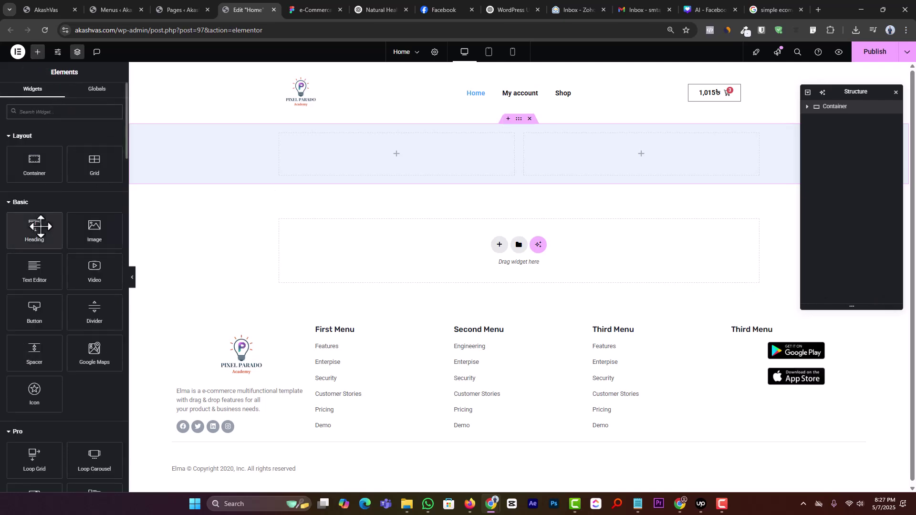
drag(34, 229, 336, 151)
click(315, 9)
click(261, 8)
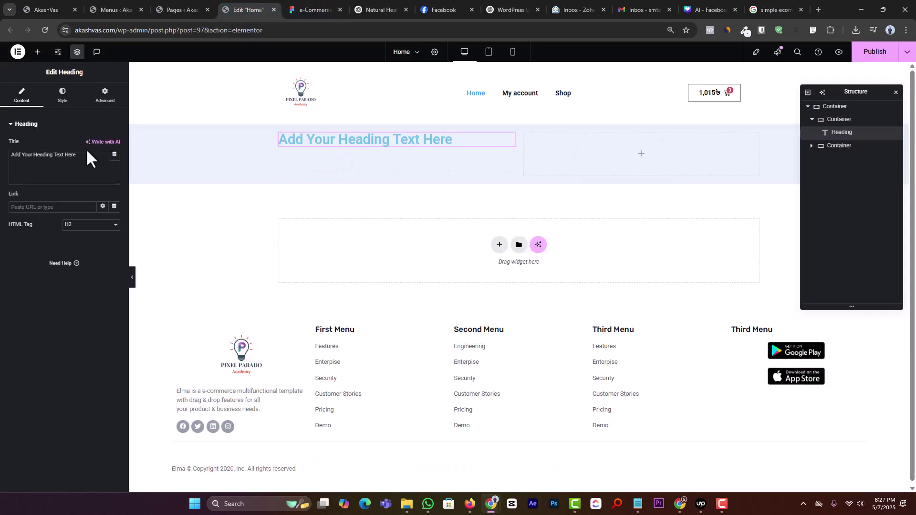
click(37, 51)
drag(37, 265, 369, 152)
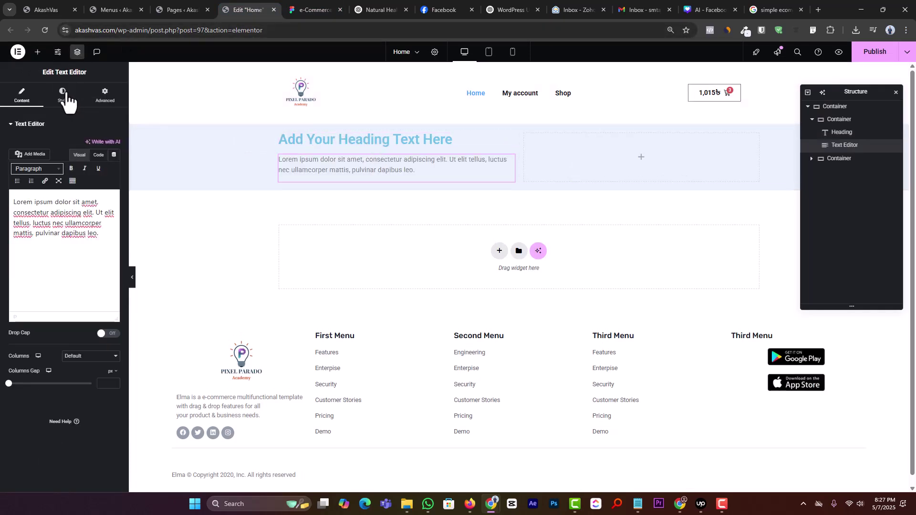
Check the hero's button row in the Figma template and add an inner container below the Home page's hero paragraph.
click(38, 52)
click(312, 9)
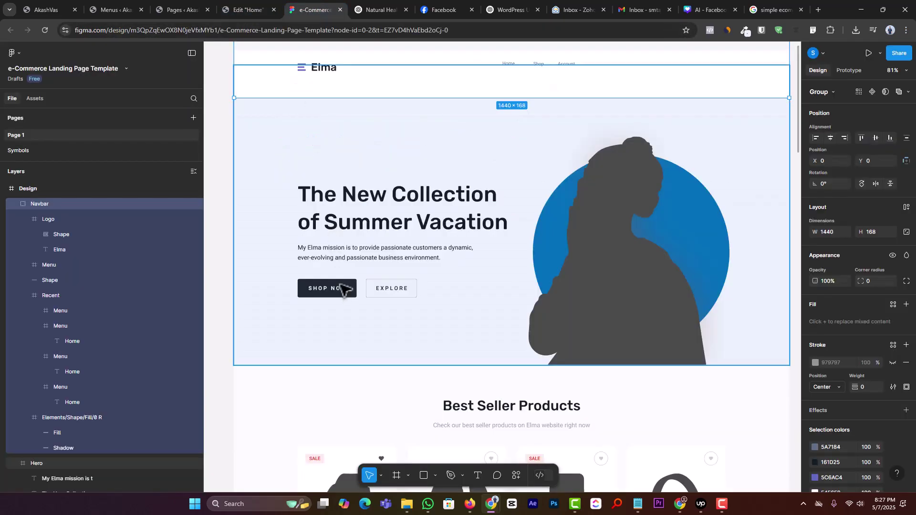
click(248, 10)
drag(34, 165, 390, 181)
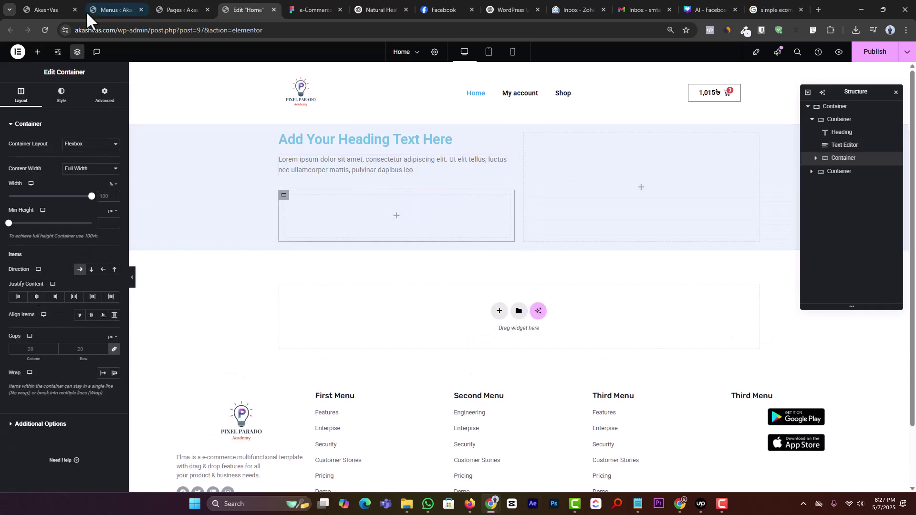
Add a Button widget to the inner container and duplicate it to make two buttons side by side.
click(38, 51)
click(49, 112)
text(butt)
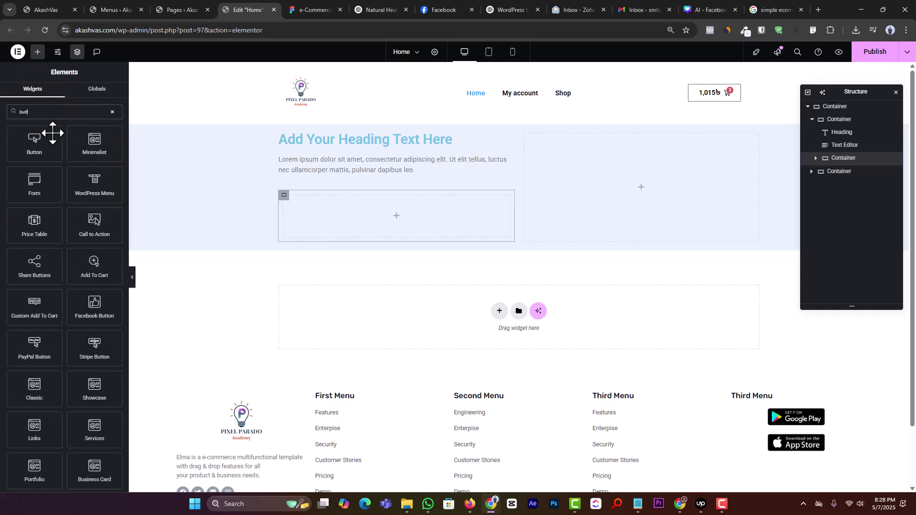
drag(53, 132, 377, 231)
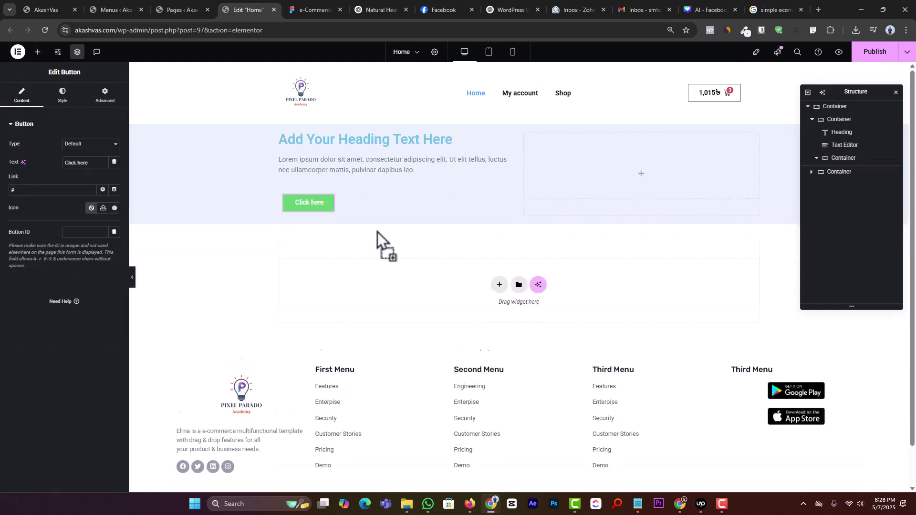
key(ctrl+d)
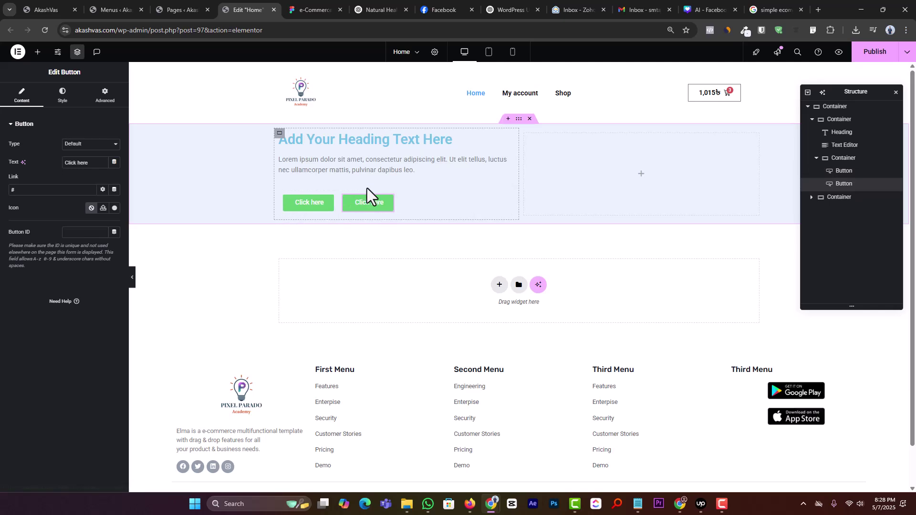
Switch to the Figma template and copy the hero heading's text.
click(337, 1)
click(402, 188)
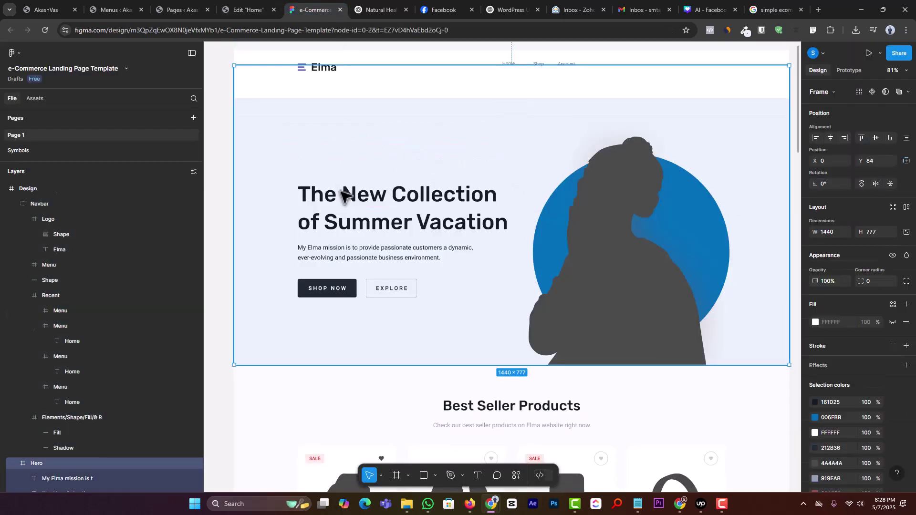
double_click(344, 187)
key(ctrl+c)
Return to the Home page editor and replace the heading's title with "The New Collection of Summer Vacation" on a single line.
click(240, 2)
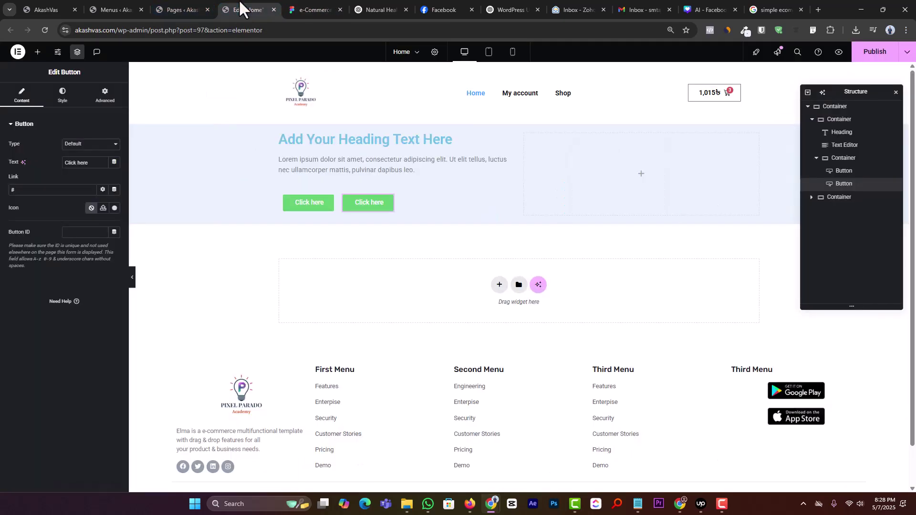
click(321, 141)
click(75, 168)
key(ctrl+a)
key(ctrl+v)
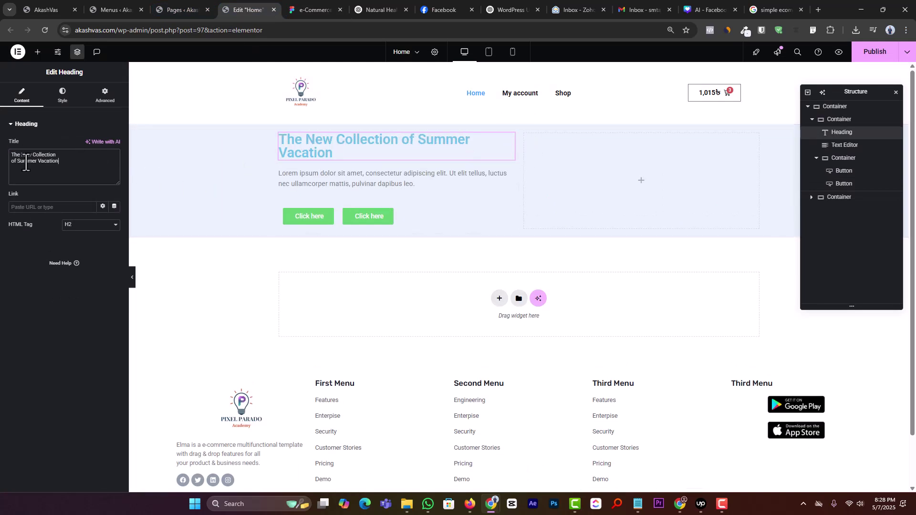
click(11, 162)
key(BackSpace)
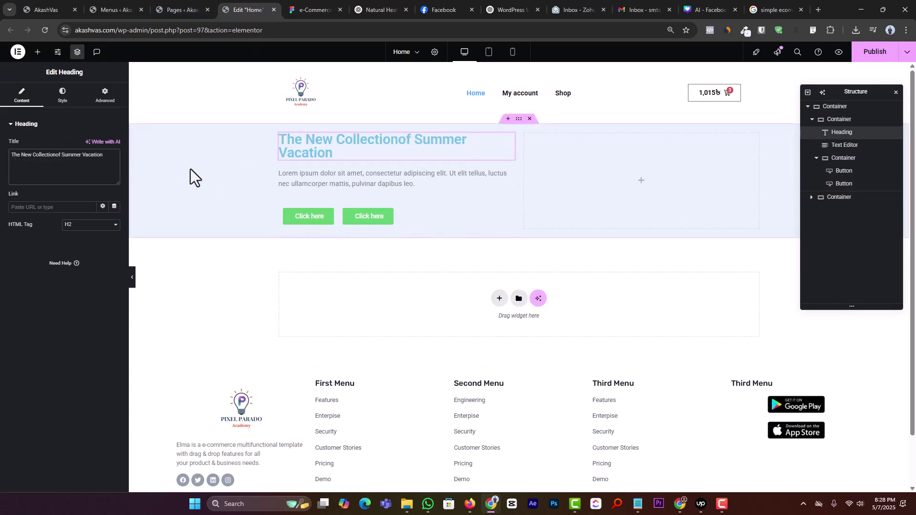
Check the hero heading's typography in the Figma template and set the Home page heading to Rubik, size 56 px, weight 500 (Medium).
click(312, 10)
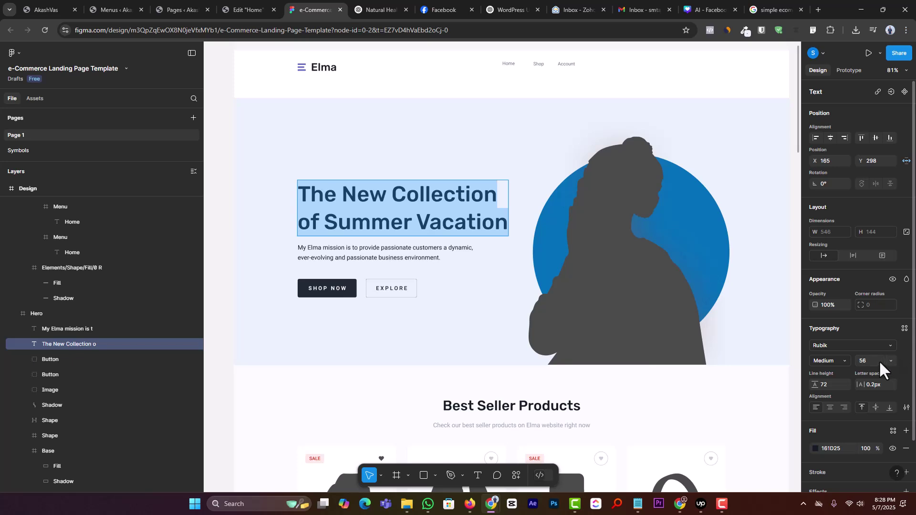
click(248, 10)
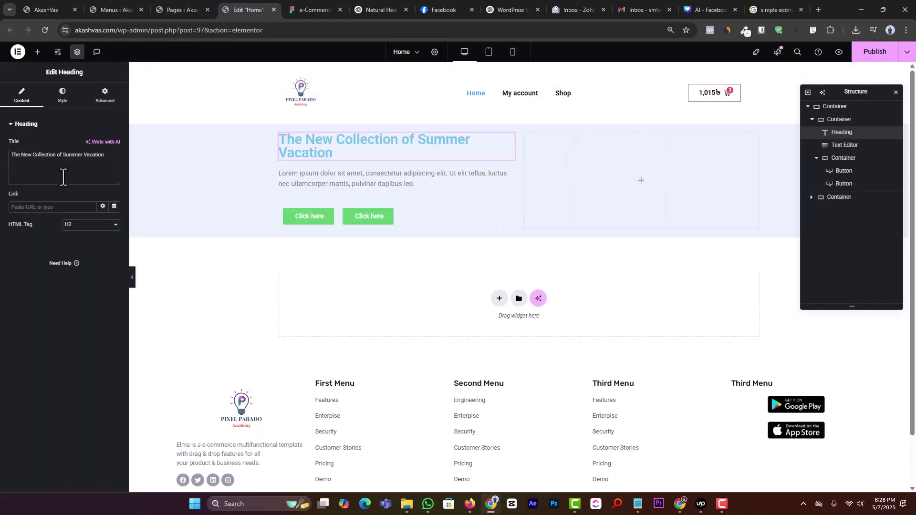
click(70, 99)
click(114, 169)
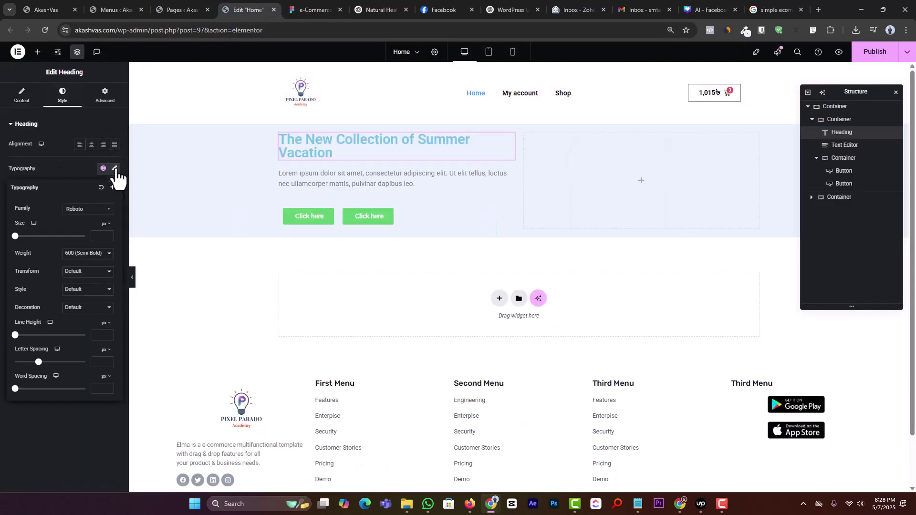
click(85, 213)
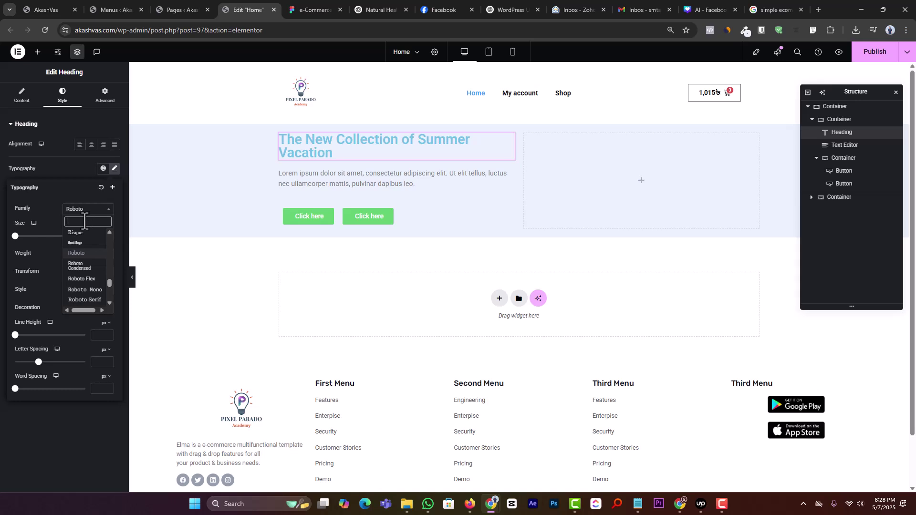
text(rubik)
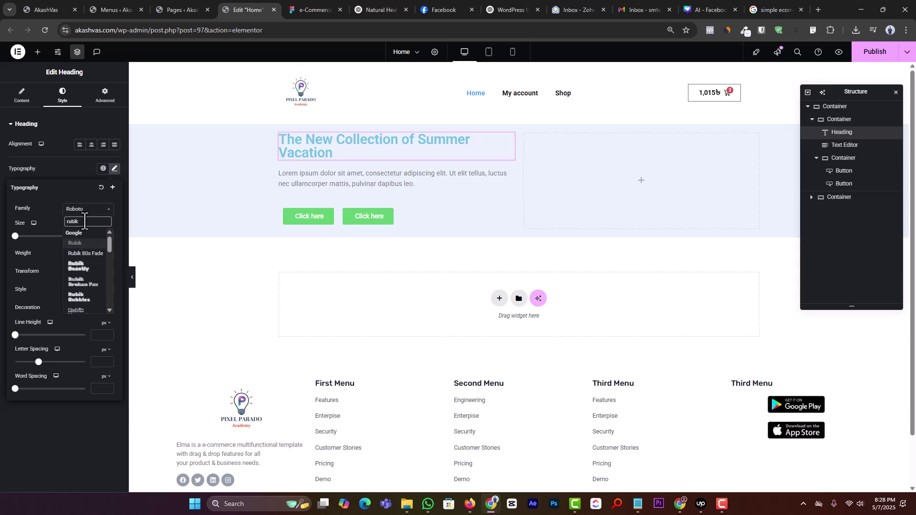
click(81, 243)
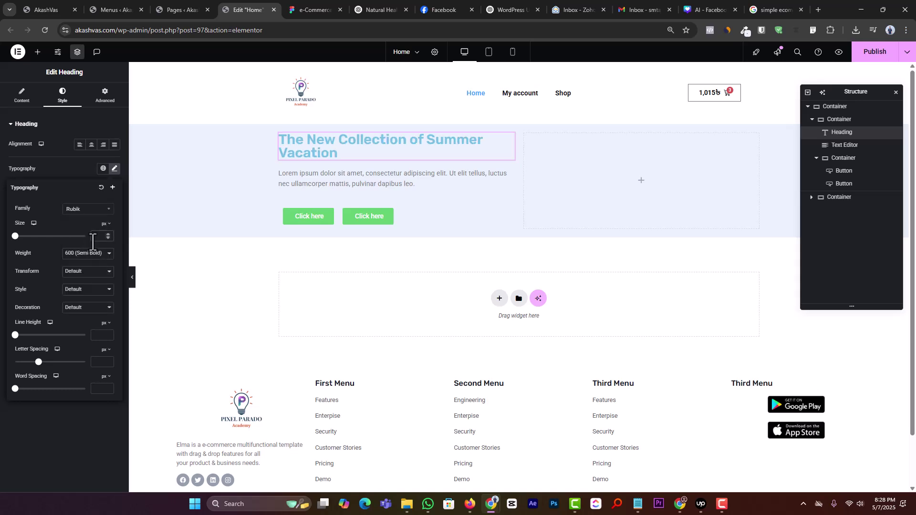
click(93, 241)
text(56)
click(91, 253)
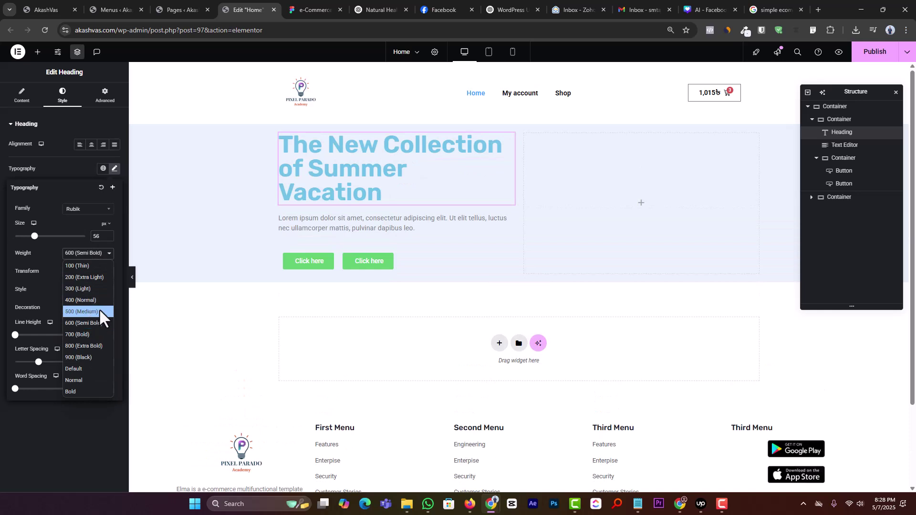
click(99, 309)
Copy the hero heading's fill color 161D25 from the Figma template and apply it as the Home page heading's text color.
click(313, 10)
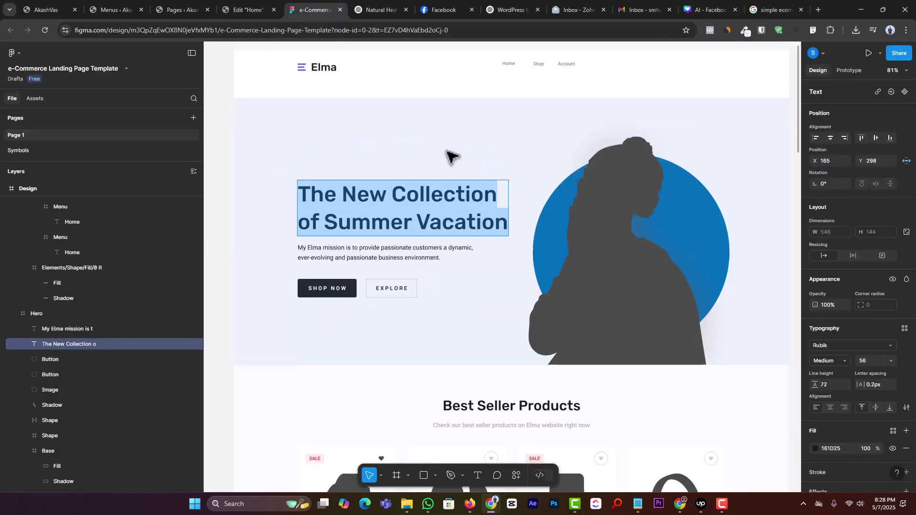
double_click(433, 249)
click(445, 199)
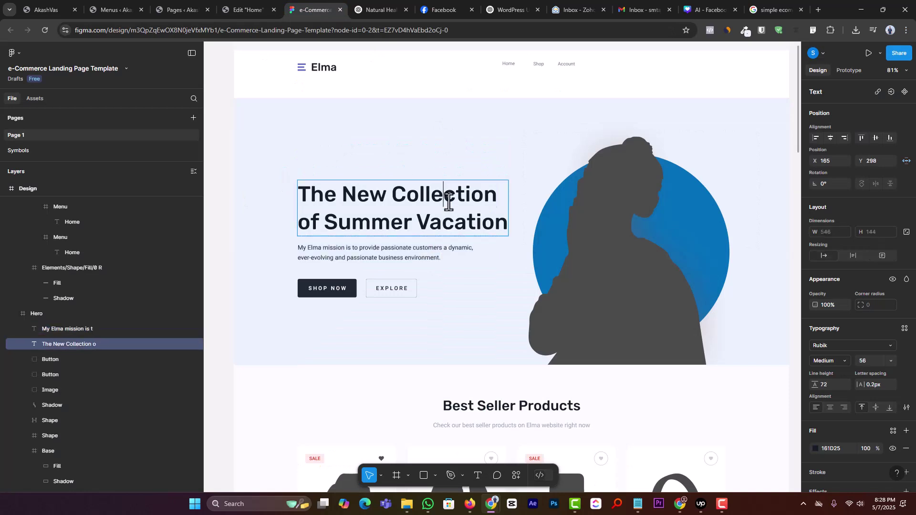
double_click(454, 190)
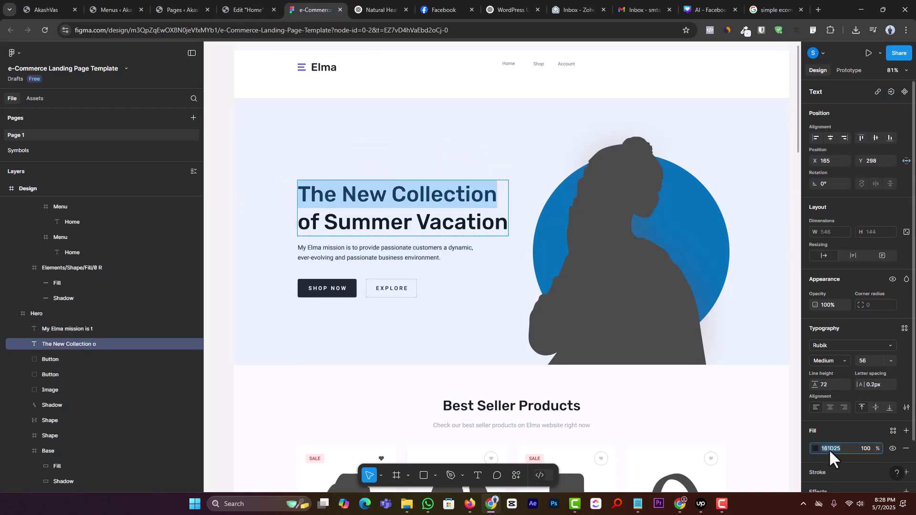
click(249, 10)
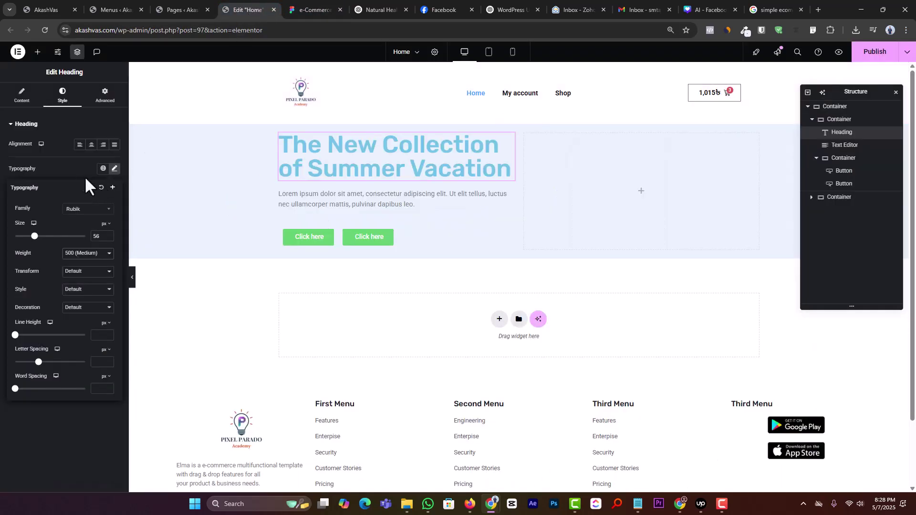
click(83, 194)
click(113, 267)
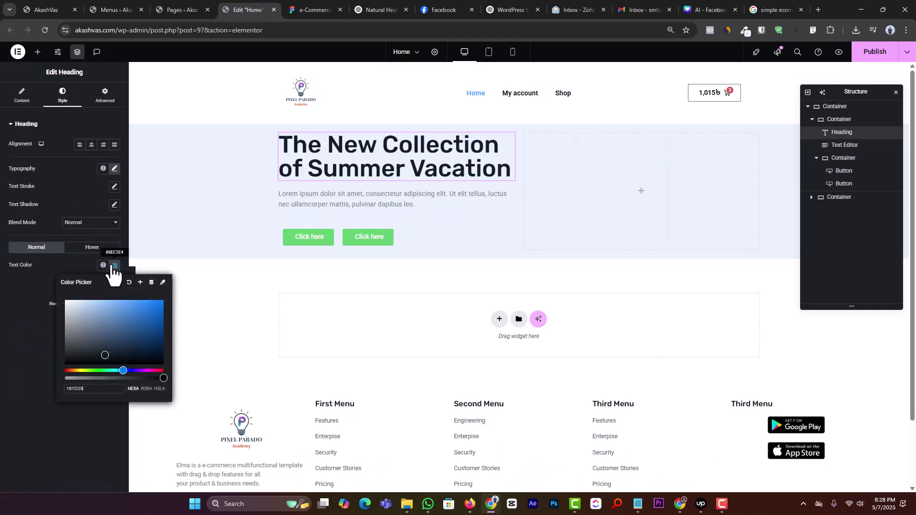
click(5, 347)
Copy the hero paragraph beginning "My Elma mission is to provide" from the Figma template and replace the text editor's placeholder text with it.
click(303, 7)
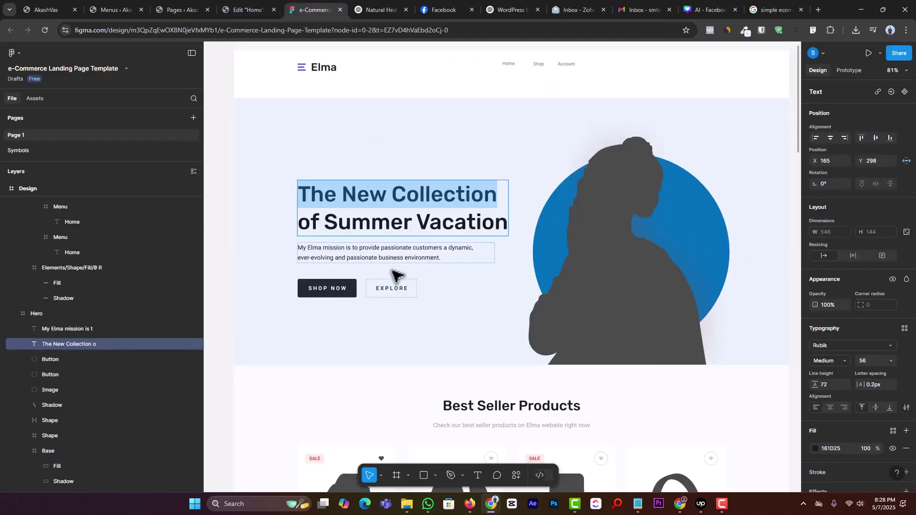
double_click(388, 257)
key(ctrl+c)
click(253, 9)
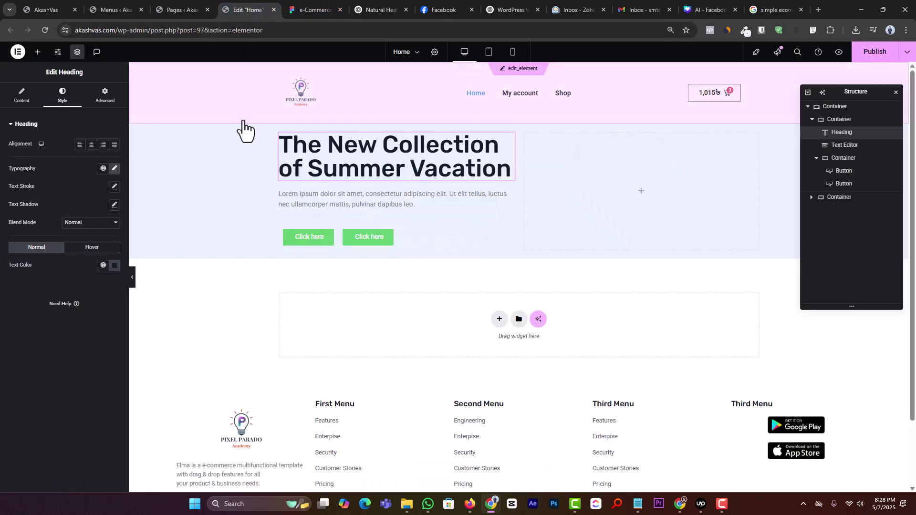
click(306, 193)
triple_click(79, 231)
key(ctrl+v)
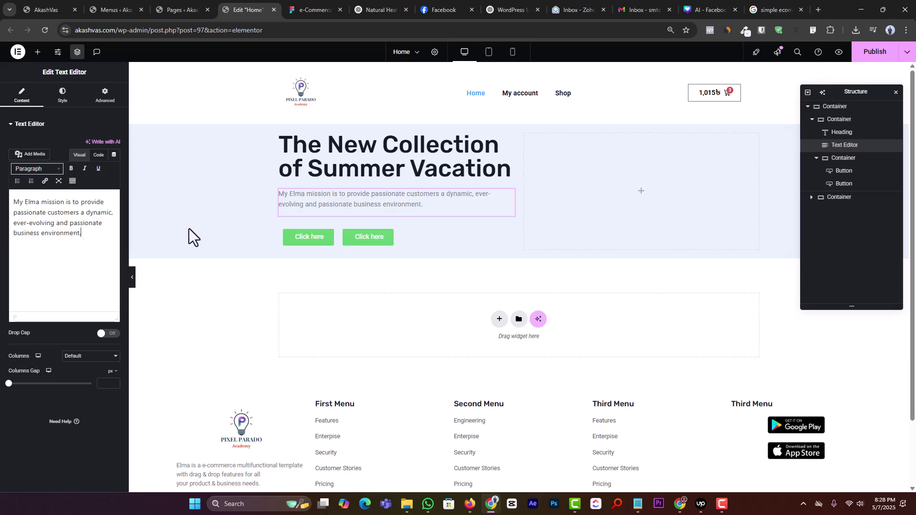
Check the hero paragraph's typography in the Figma template and set the Home page paragraph to size 16 px with text color 161D25.
click(310, 9)
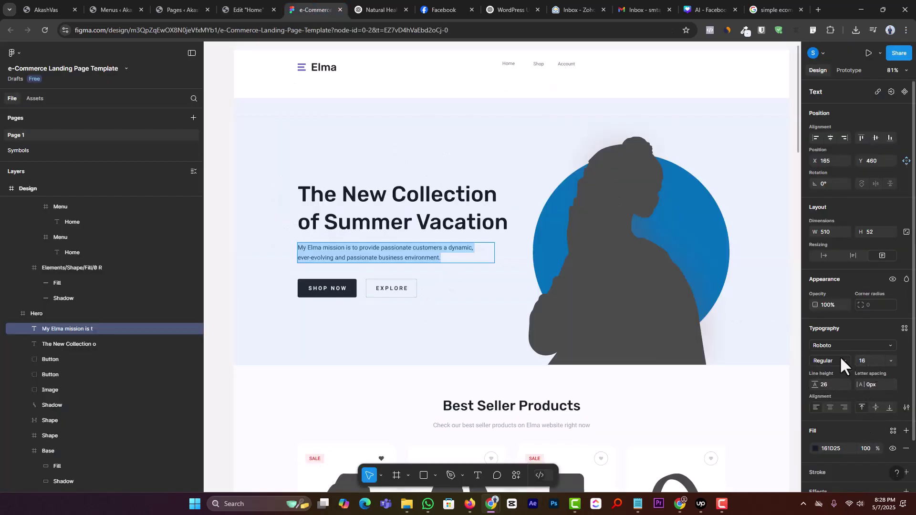
click(255, 8)
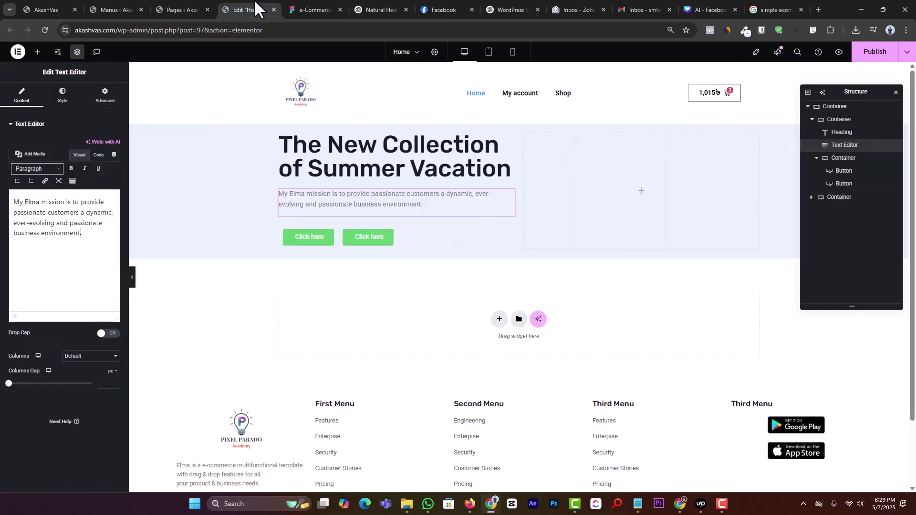
click(62, 95)
click(114, 168)
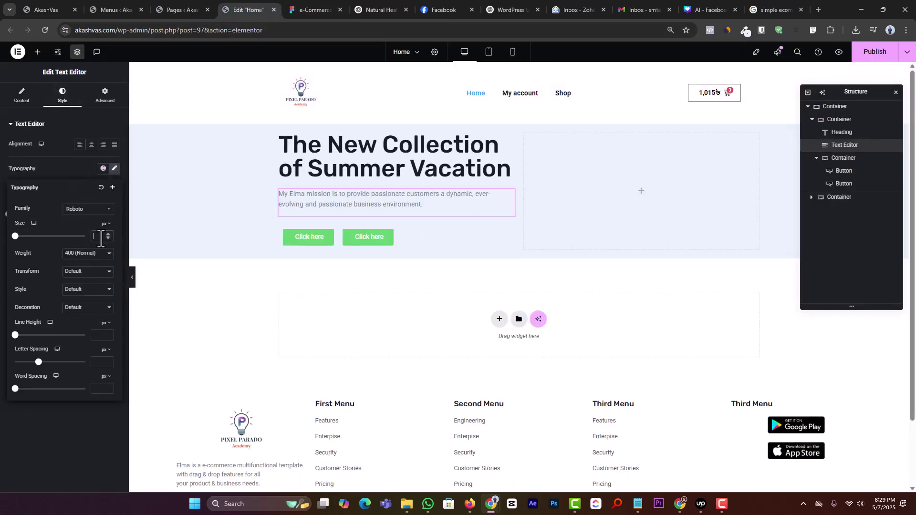
text(16)
click(48, 436)
click(116, 259)
key(ctrl+v)
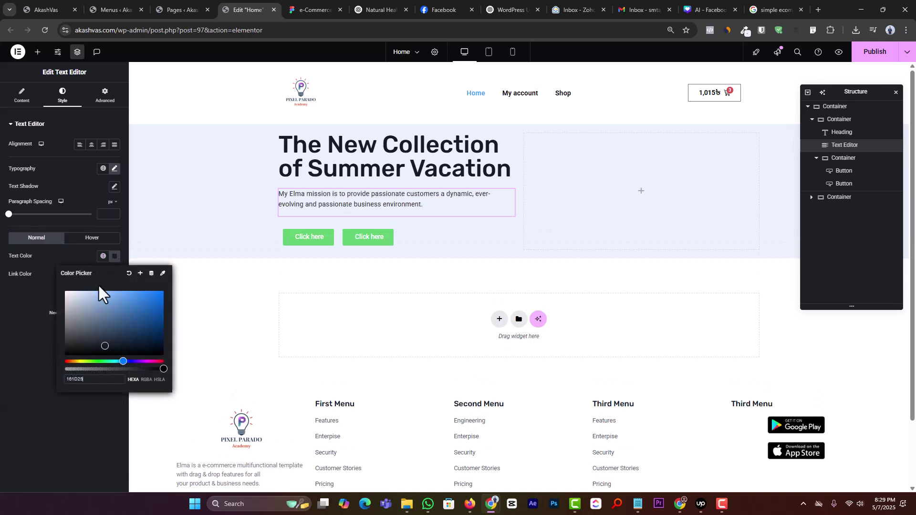
click(12, 324)
Check the first hero button's label in the Figma template and set the first Home page button's text to "Shop Now".
click(310, 10)
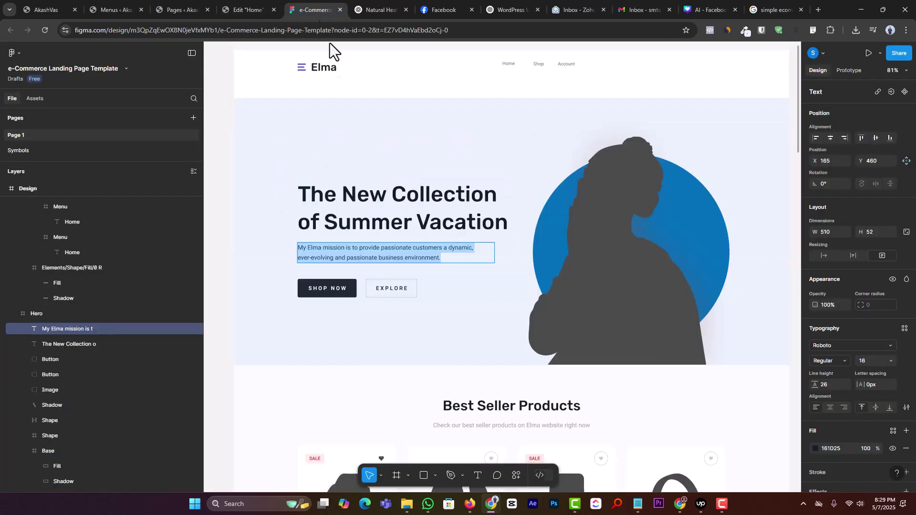
ctrl+scroll(314, 319, up, 3)
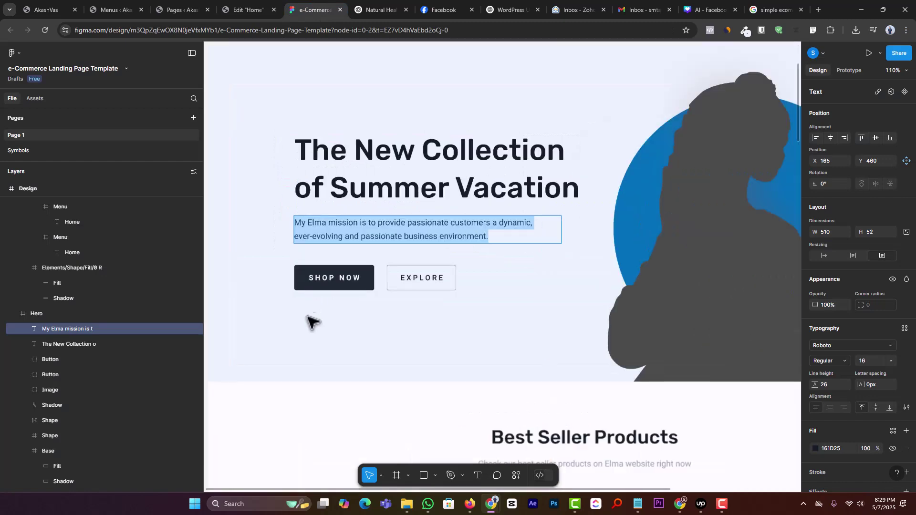
double_click(352, 274)
click(256, 3)
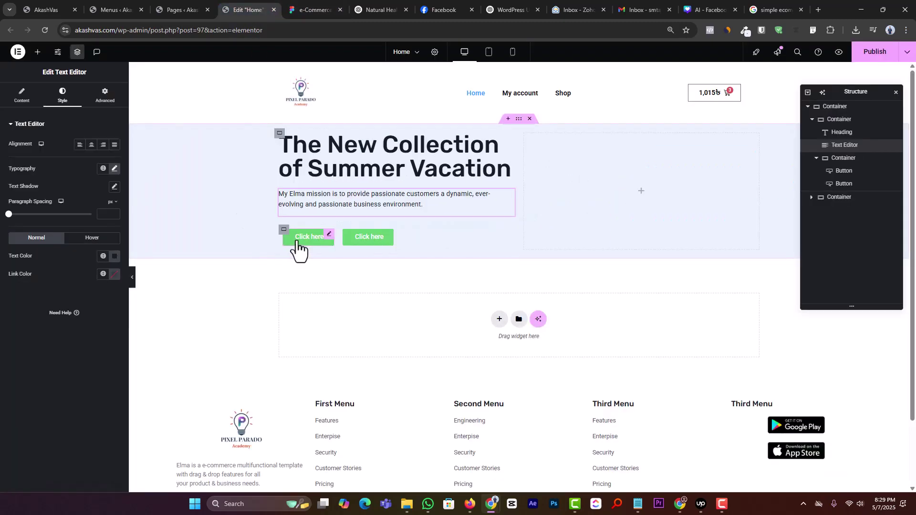
click(329, 243)
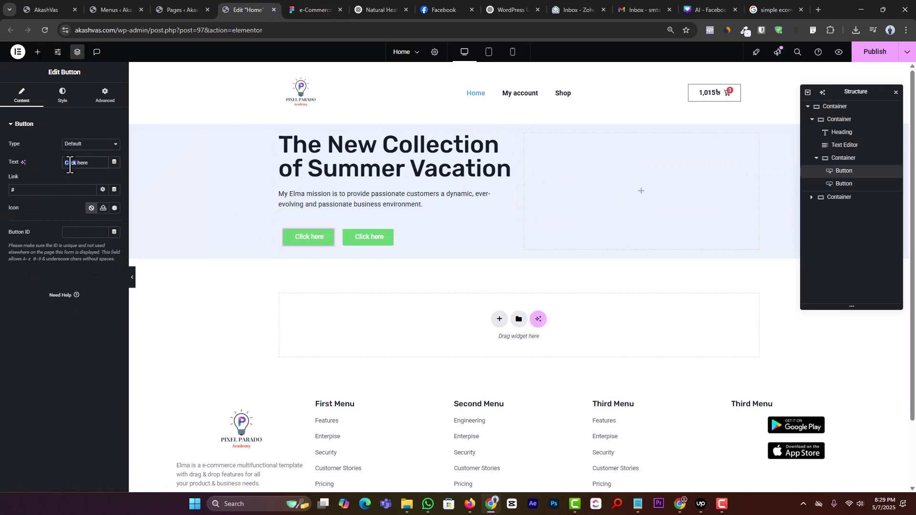
key(ctrl+a)
text(SHOP NOW)
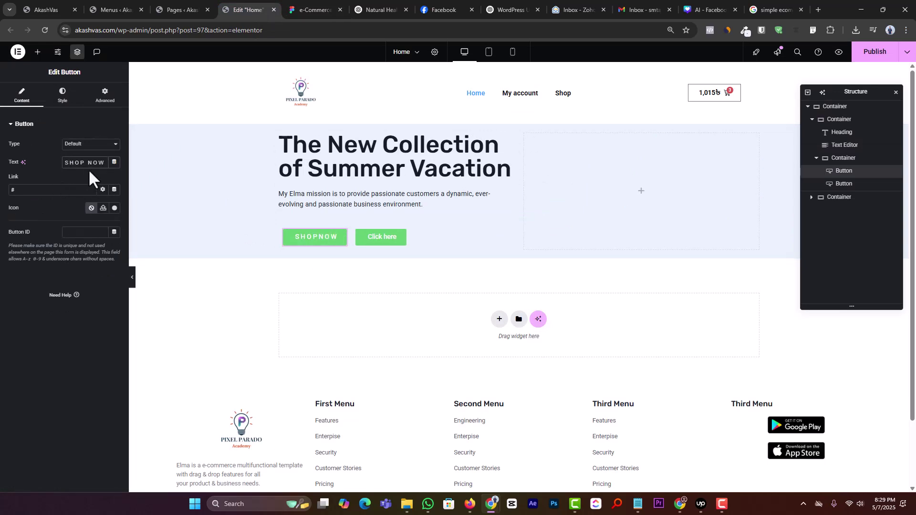
key(ctrl+a)
text(Shop )
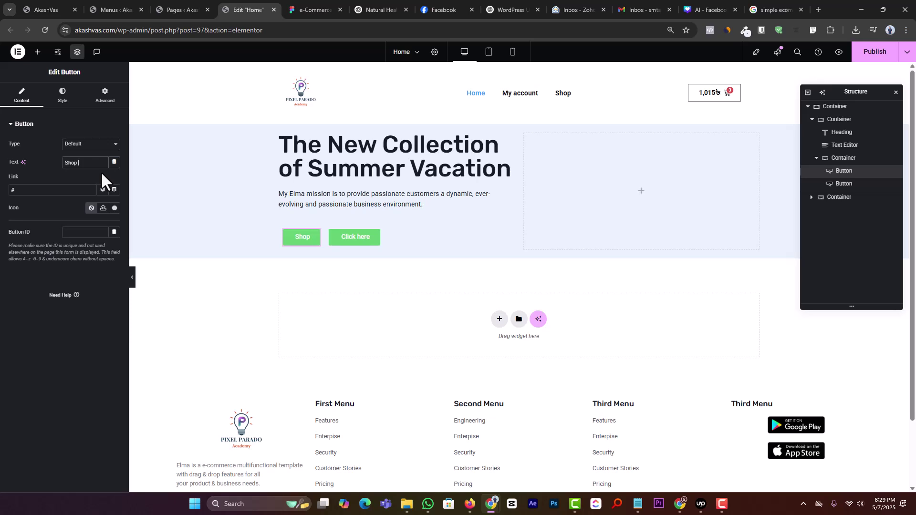
text(Now)
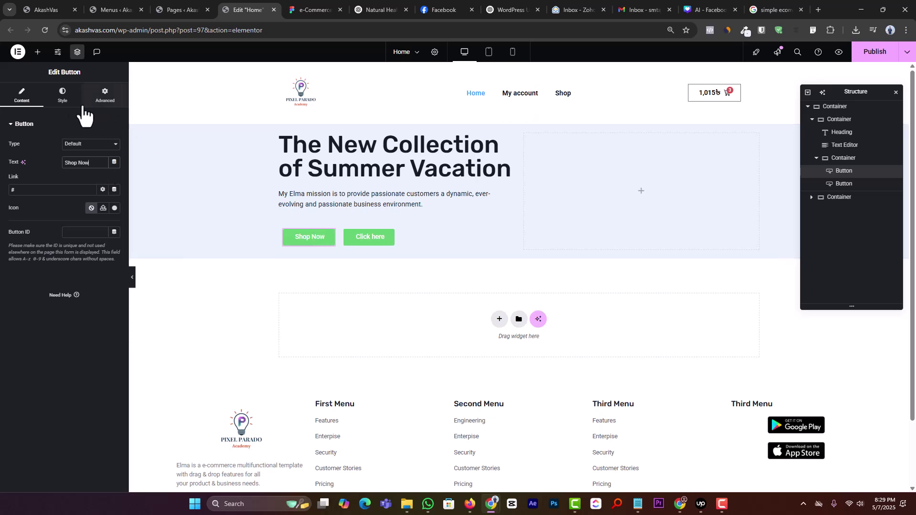
Match the Shop Now button's typography to the Figma template: size 14 px, weight 700 (Bold), Uppercase transform.
click(62, 95)
click(310, 10)
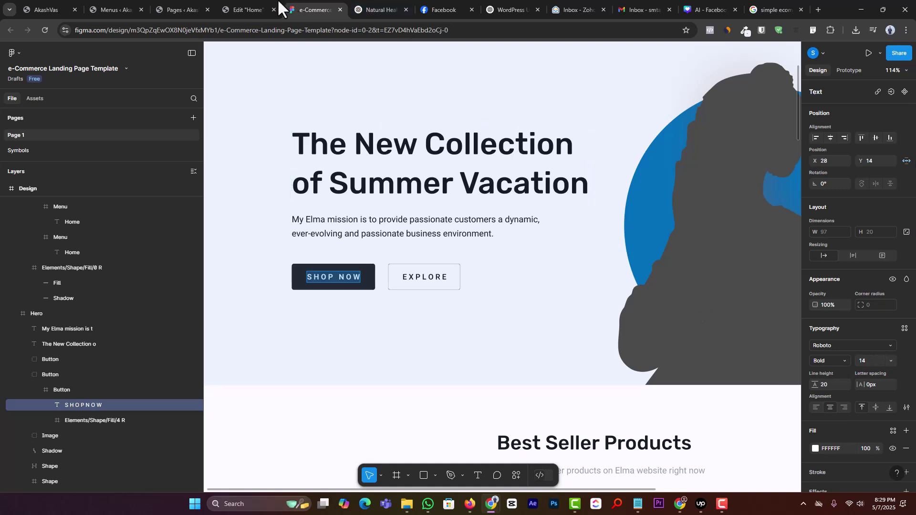
click(258, 11)
click(114, 162)
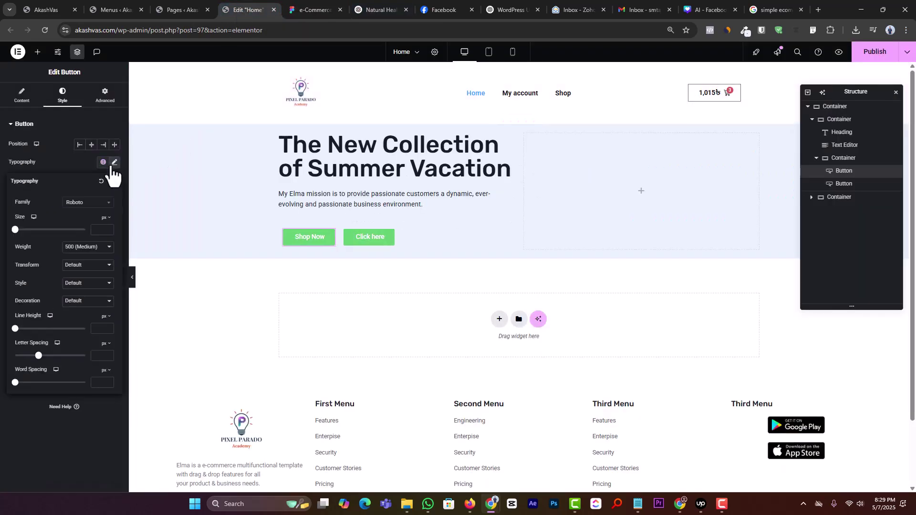
click(97, 230)
text(14)
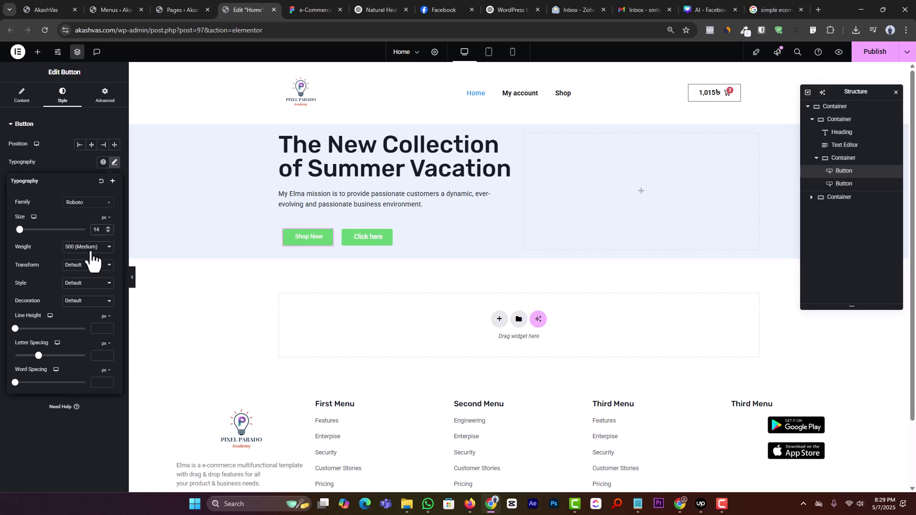
click(89, 247)
click(96, 326)
click(93, 267)
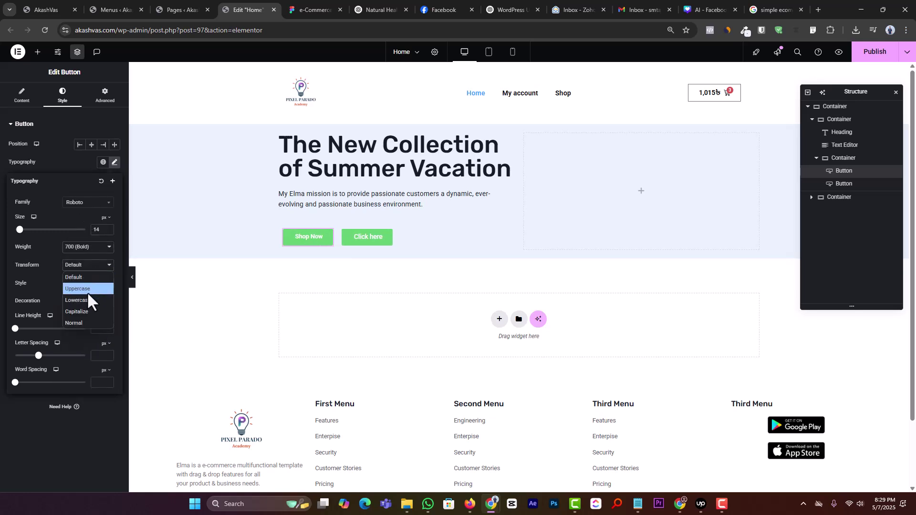
click(88, 289)
click(55, 431)
Copy the fill color 212B36 from the Figma SHOP NOW button as the Home page button's background and set its text color to #FFFFFF.
click(310, 9)
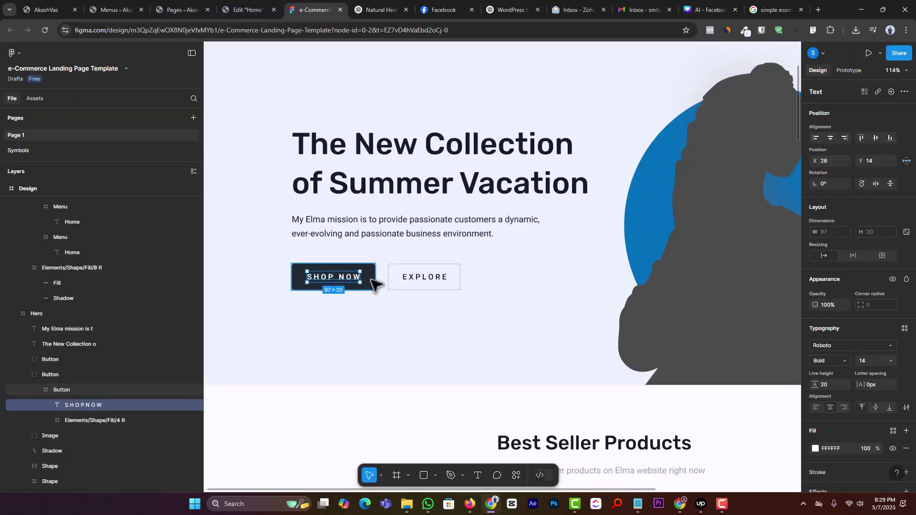
key(Escape)
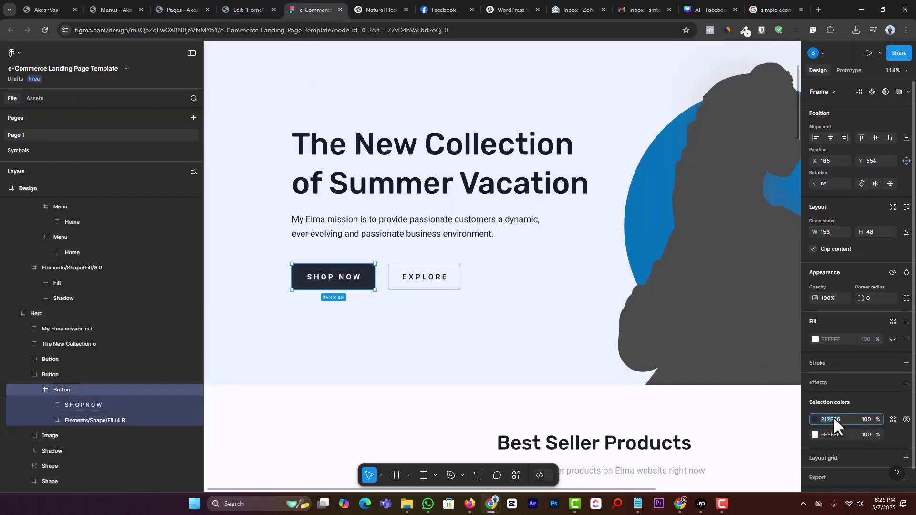
click(232, 10)
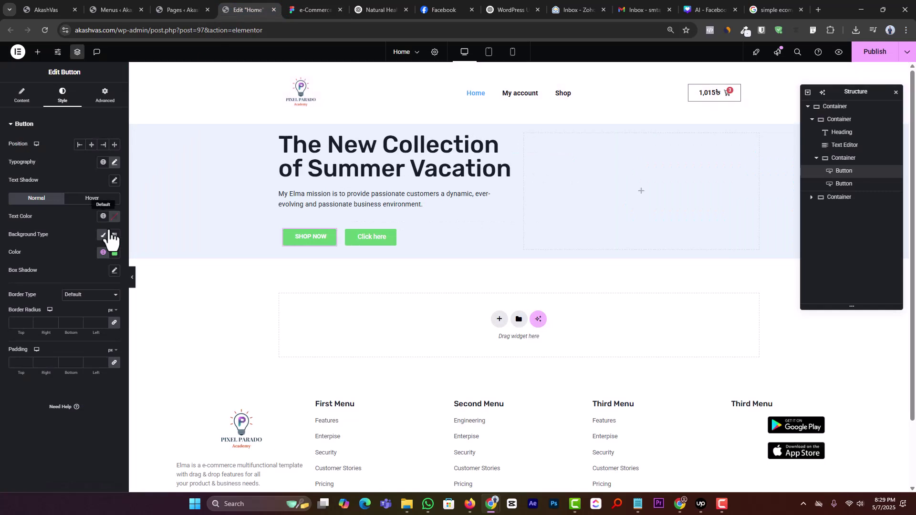
click(114, 253)
text(212B36)
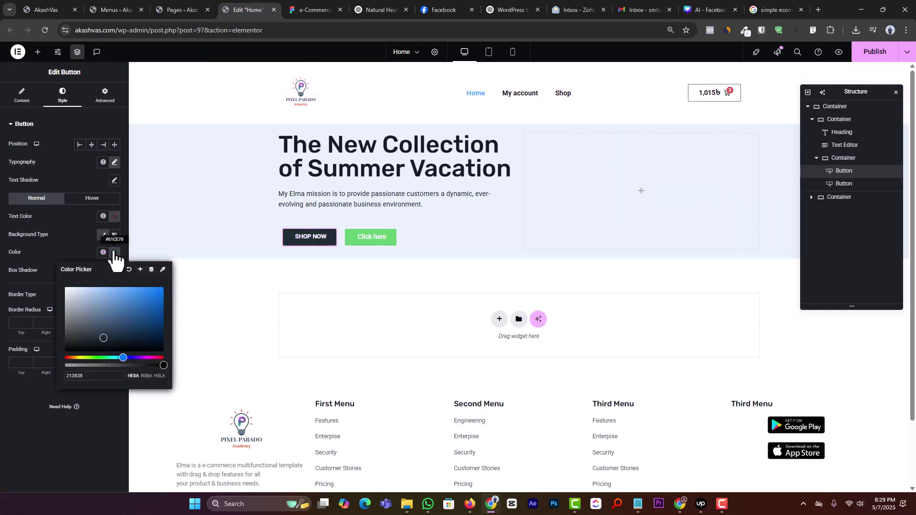
click(114, 216)
drag(88, 262, 47, 247)
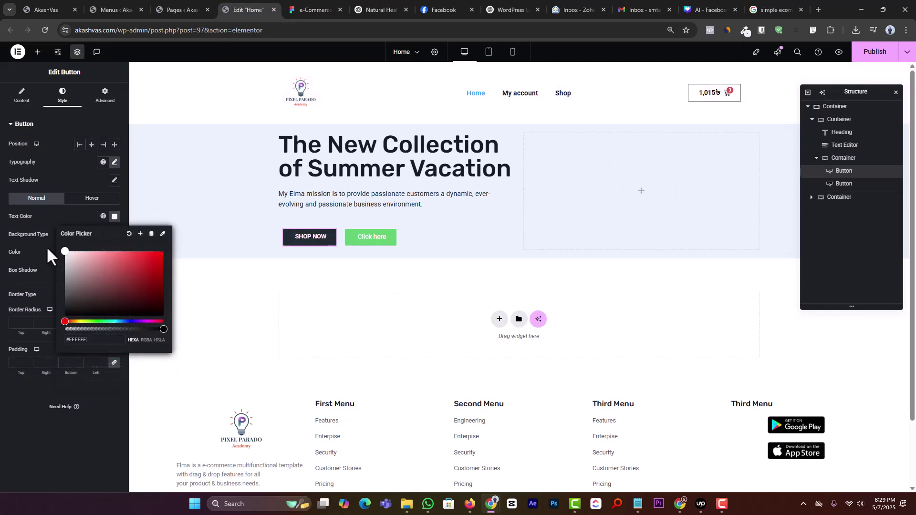
click(4, 387)
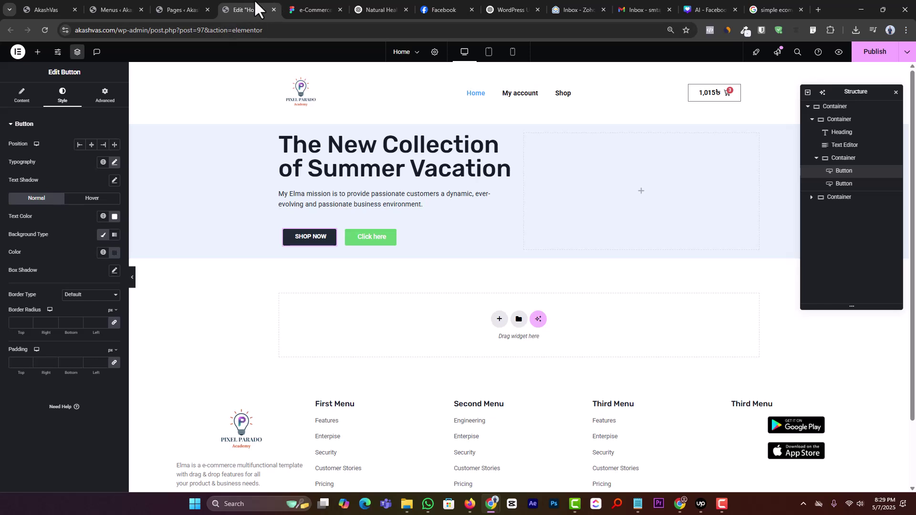
Inspect the SHOP NOW button's dimensions, corner radius and layout properties in the Figma template.
click(311, 9)
click(347, 273)
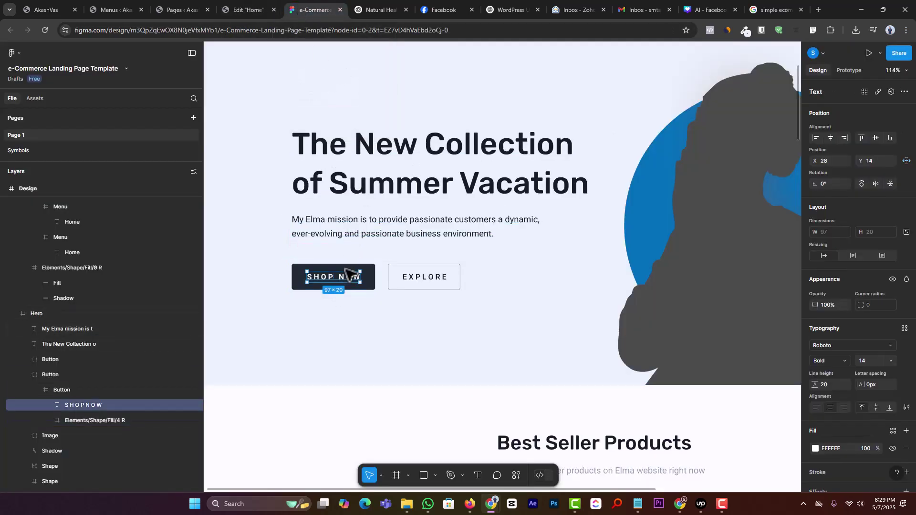
click(344, 271)
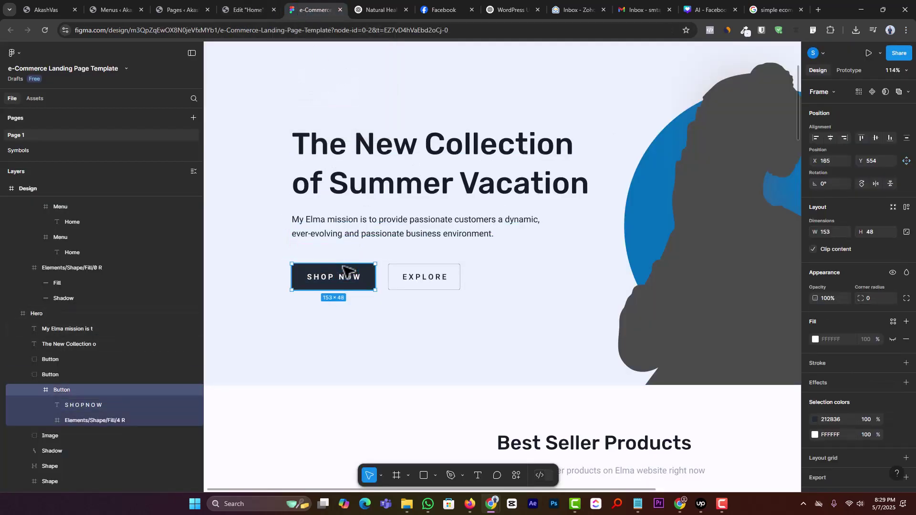
scroll(344, 270, down, 1)
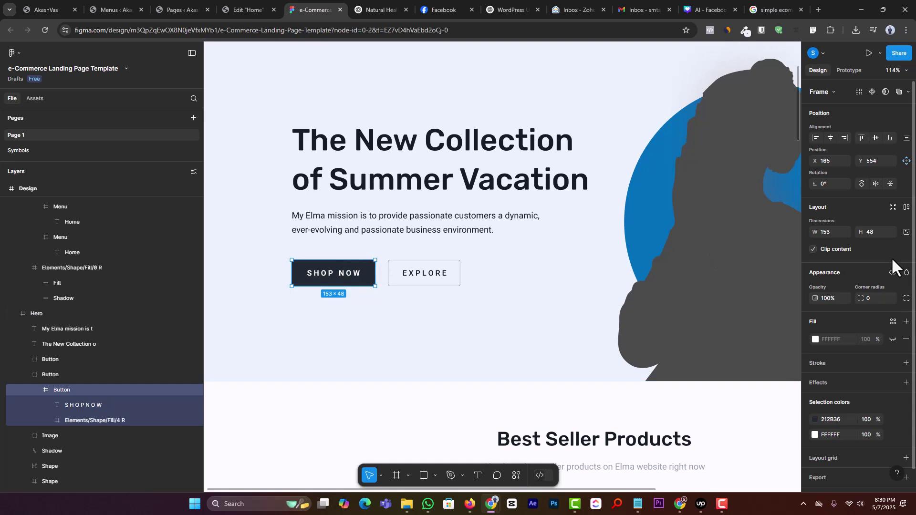
scroll(886, 259, down, 1)
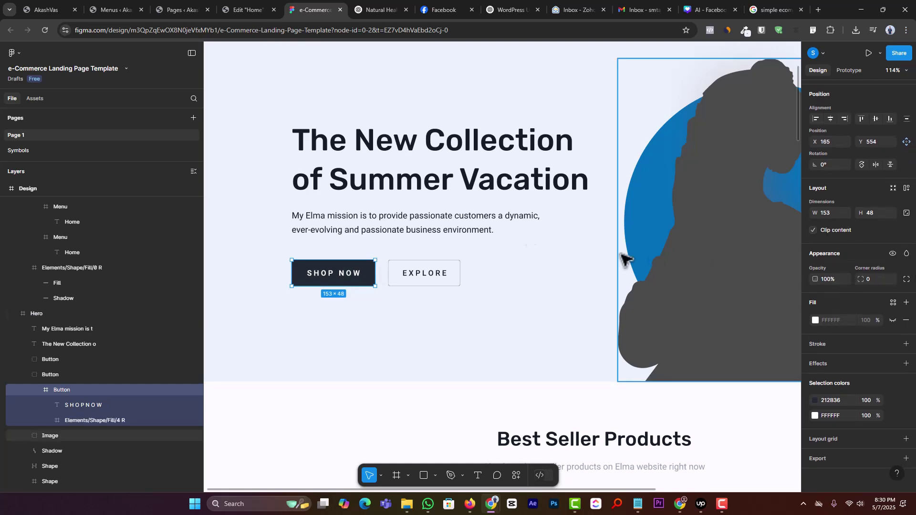
click(875, 439)
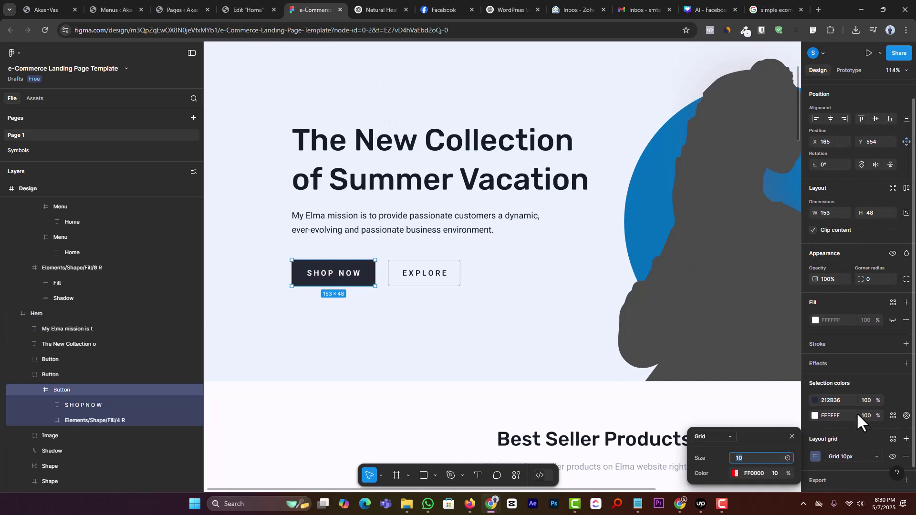
click(790, 438)
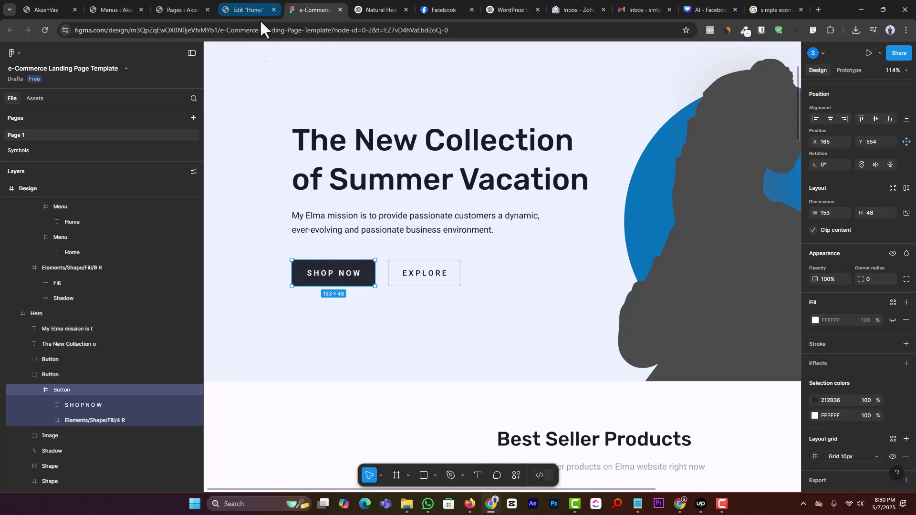
click(371, 257)
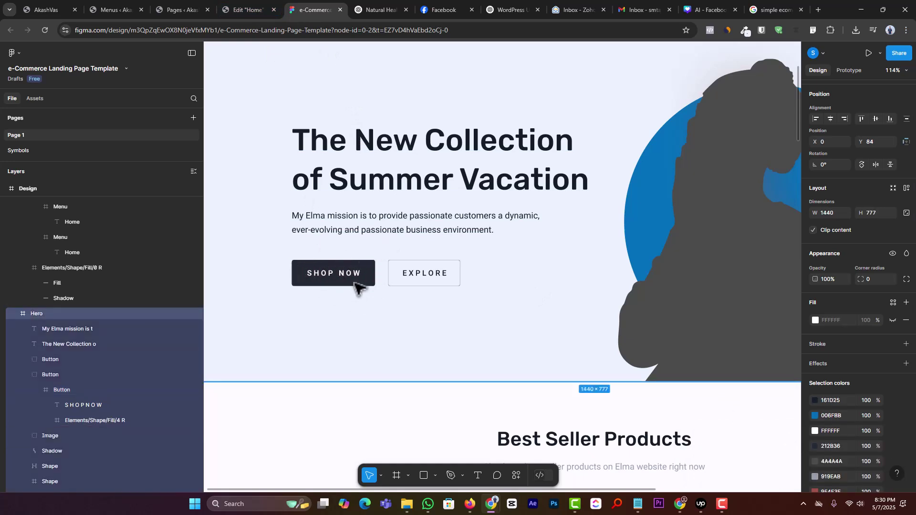
Set the Home page Shop Now button's padding to 20 px top and bottom and 45 px right and left.
click(250, 3)
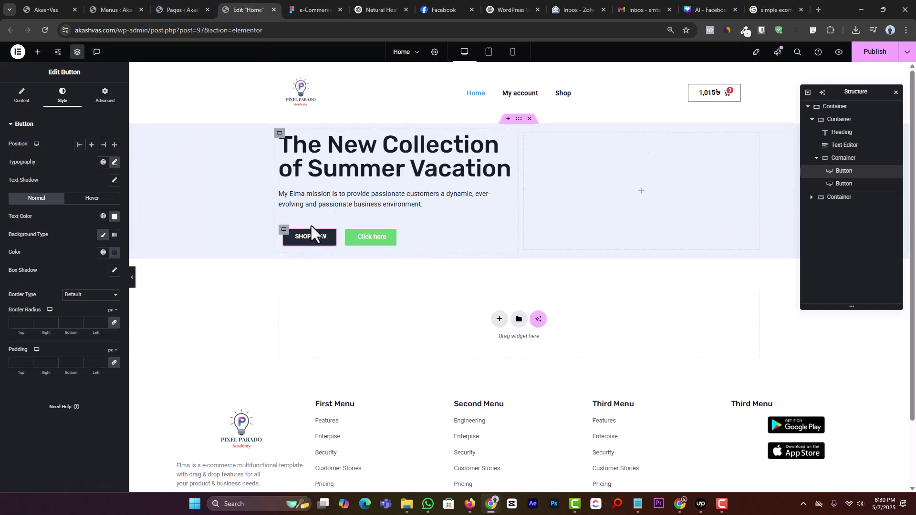
click(114, 364)
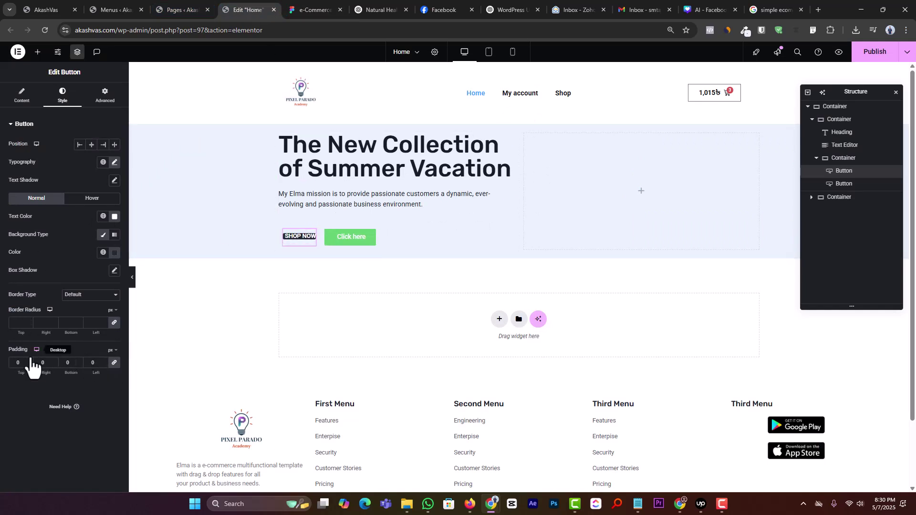
drag(29, 360, 29, 360)
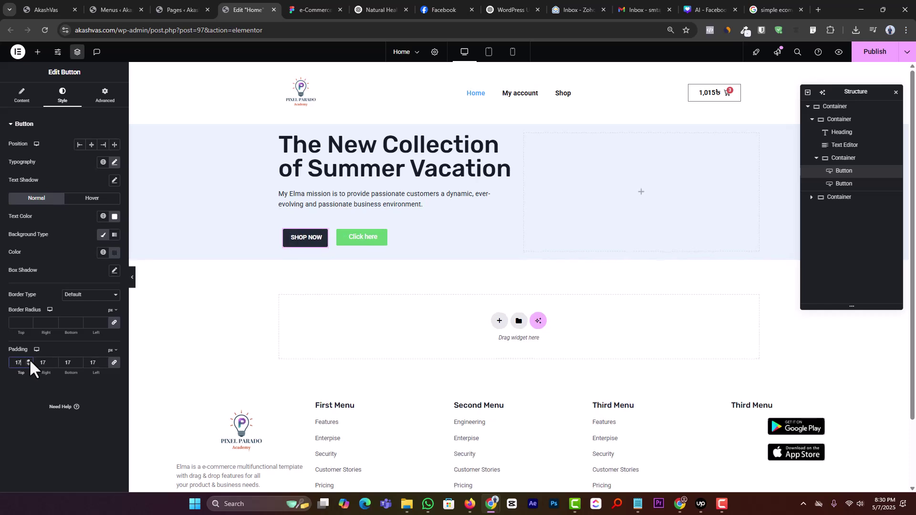
click(29, 358)
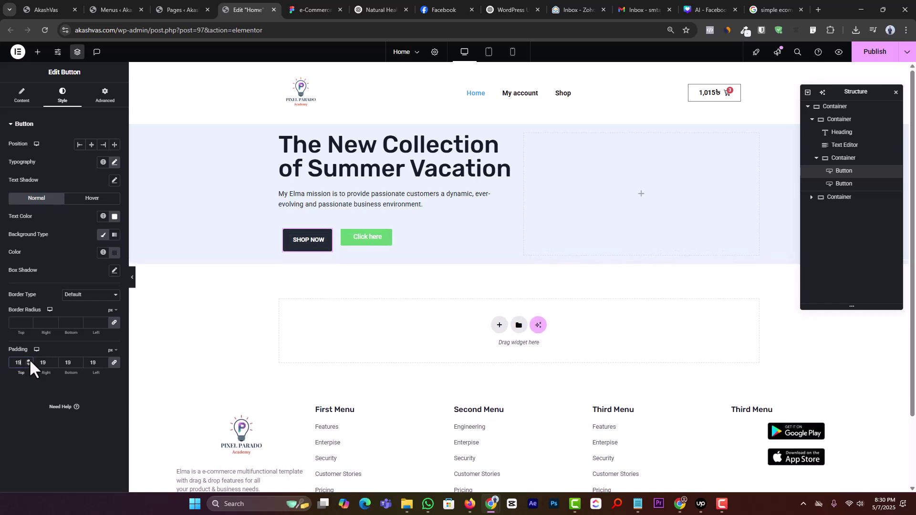
click(115, 364)
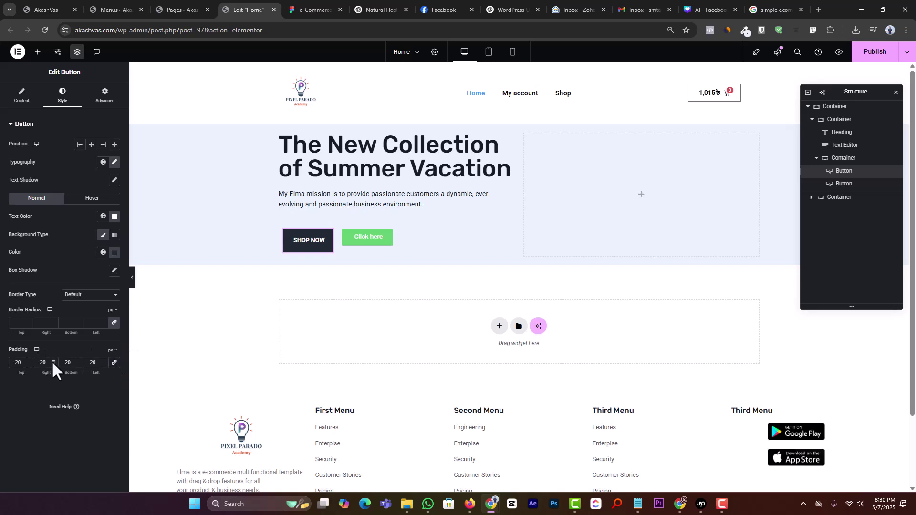
drag(53, 361, 53, 361)
double_click(43, 362)
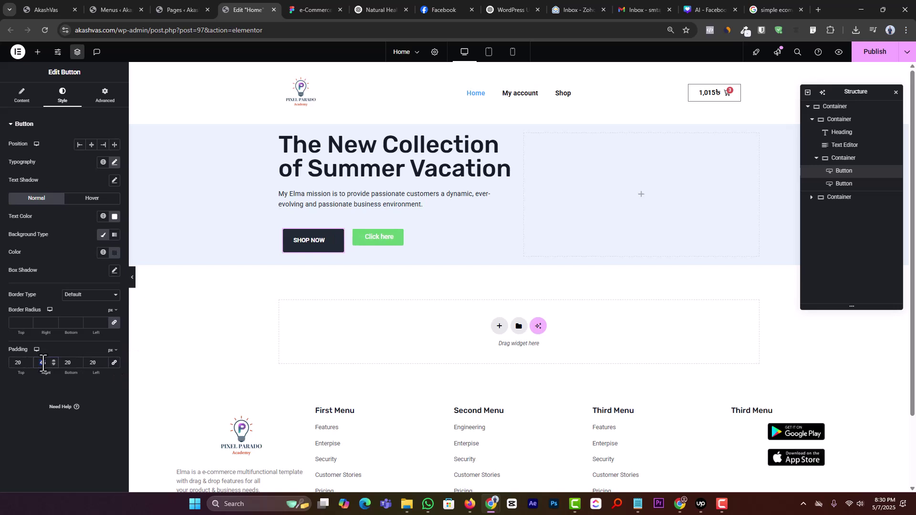
text(45)
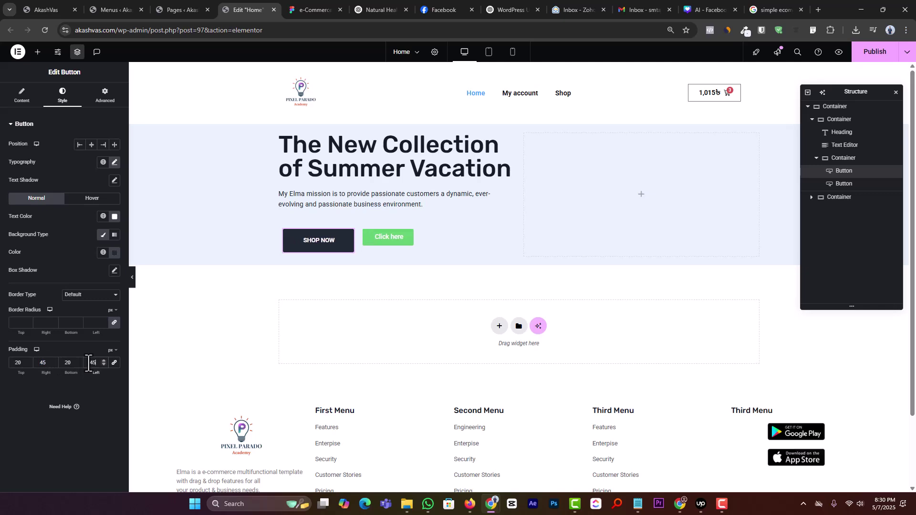
Compare the button with the Figma template and set the Shop Now button's border radius to 3 px on all corners.
click(298, 11)
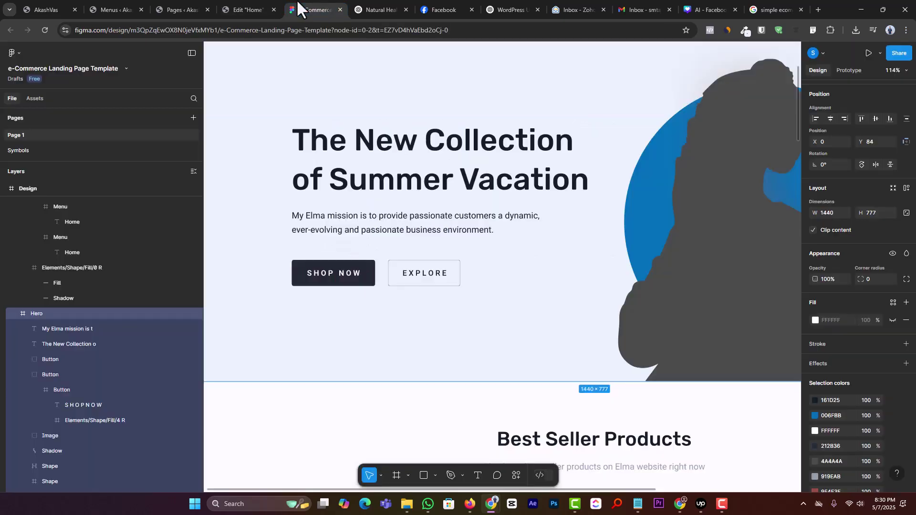
click(265, 10)
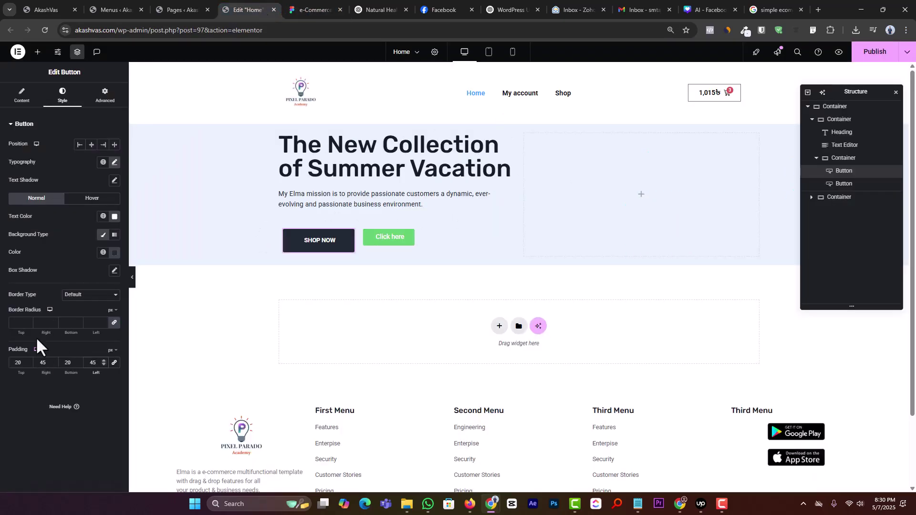
click(19, 323)
text(3)
Copy the Shop Now button's style onto the green Click here button in the hero section.
click(406, 239)
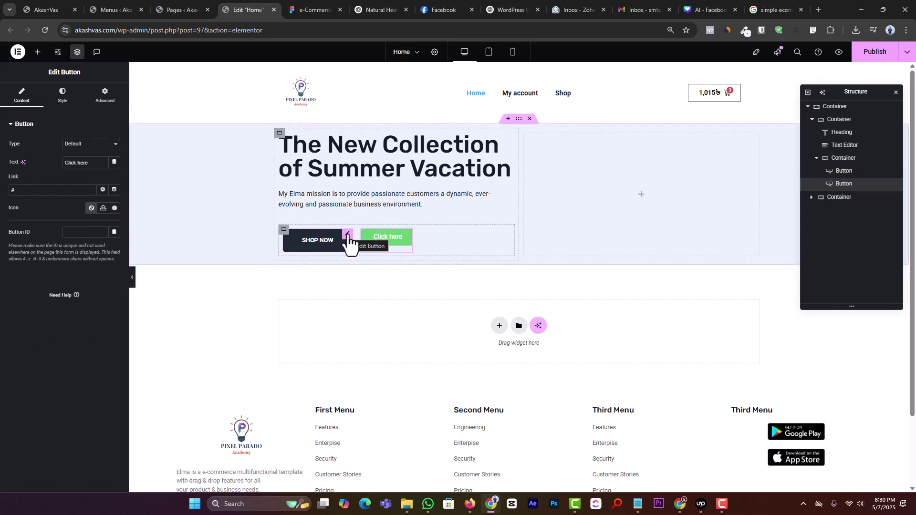
right_click(347, 239)
click(364, 276)
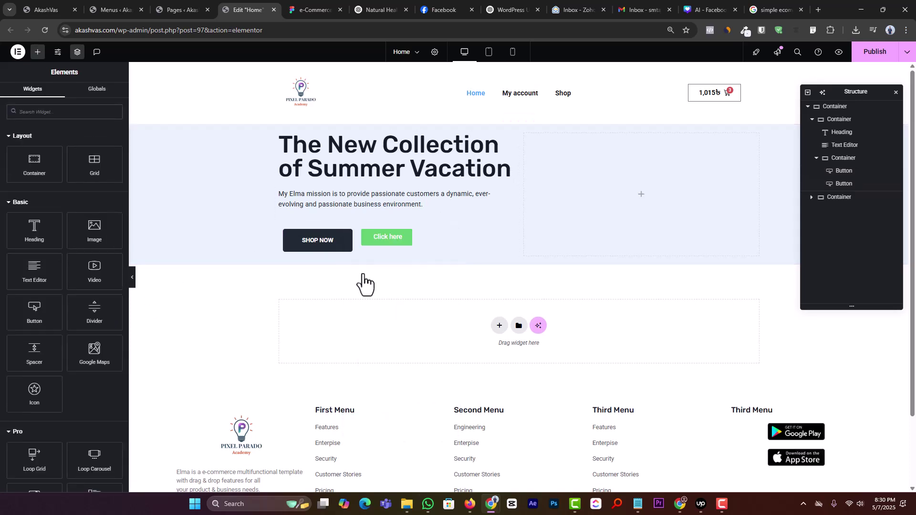
right_click(409, 245)
click(437, 310)
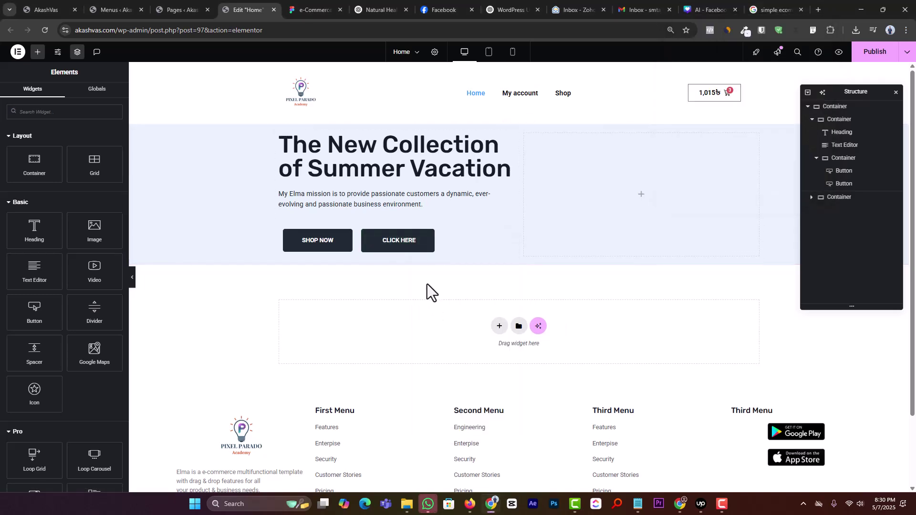
click(313, 10)
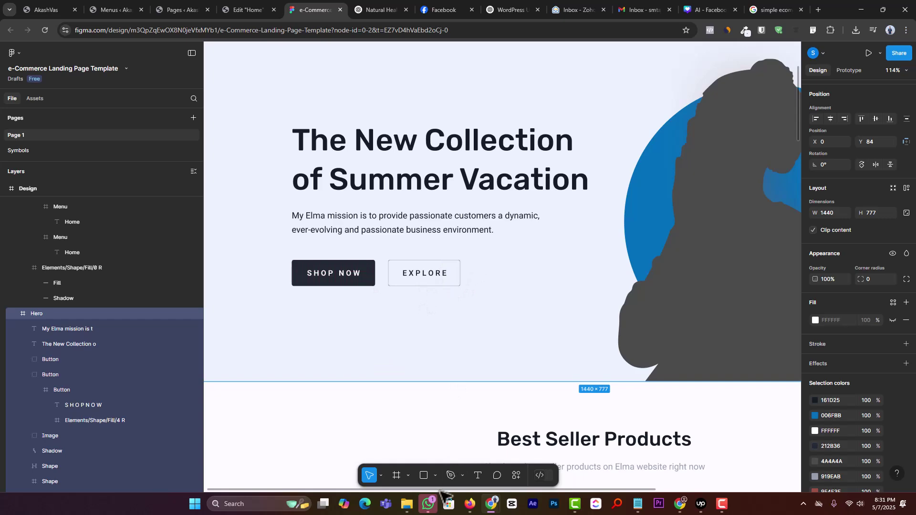
click(431, 510)
click(558, 53)
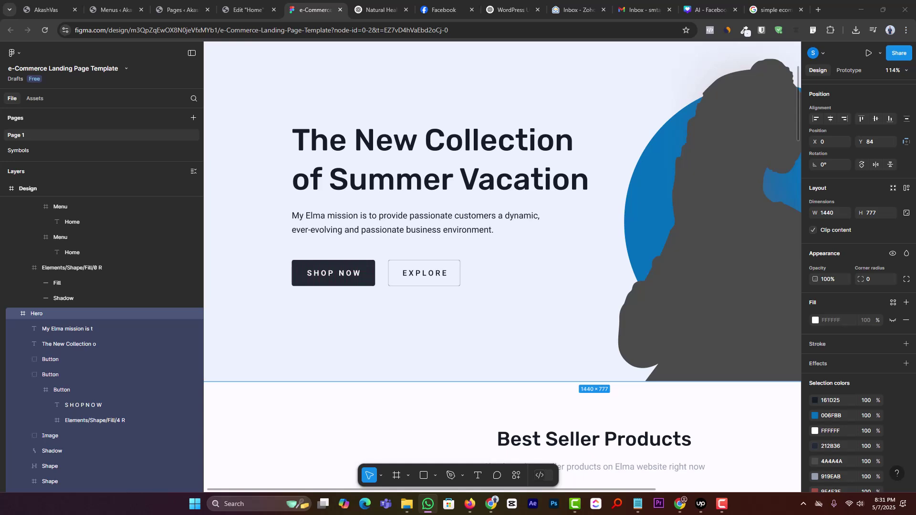
click(255, 9)
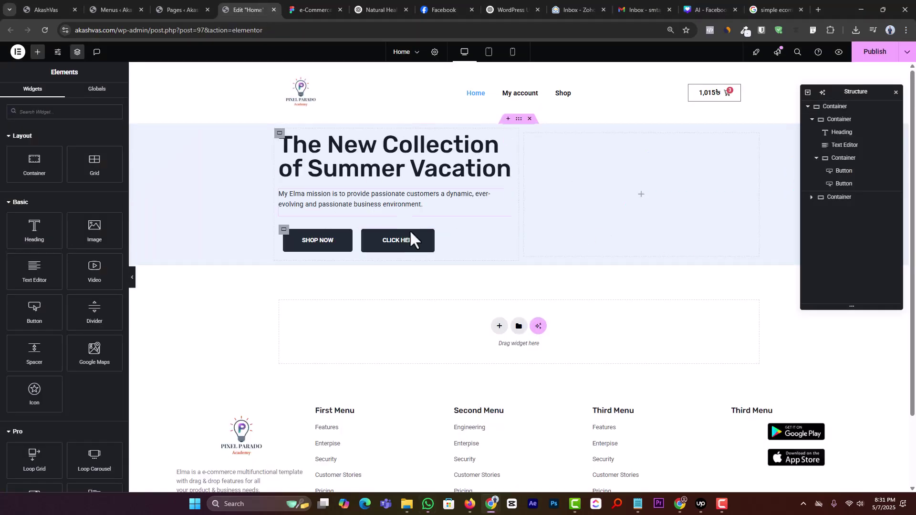
Check the second hero button in the Figma template and set the Click here button's text to Explore.
click(392, 251)
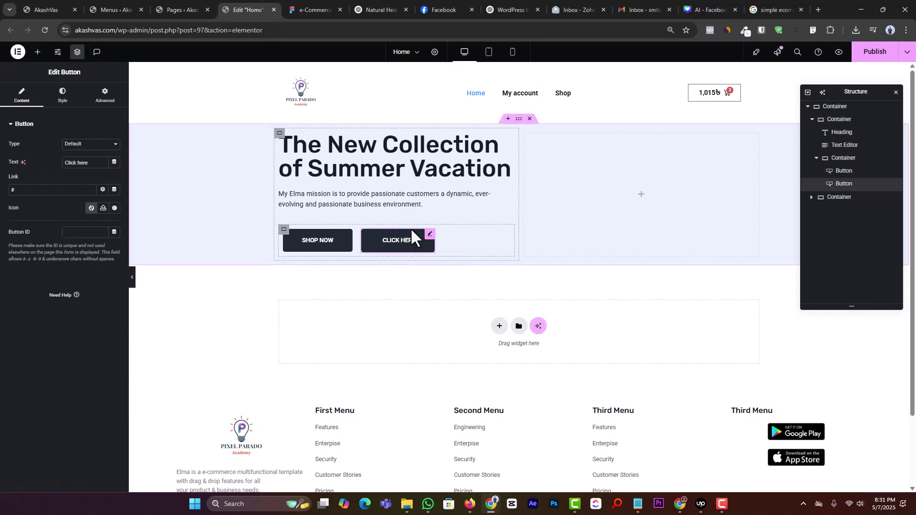
click(297, 10)
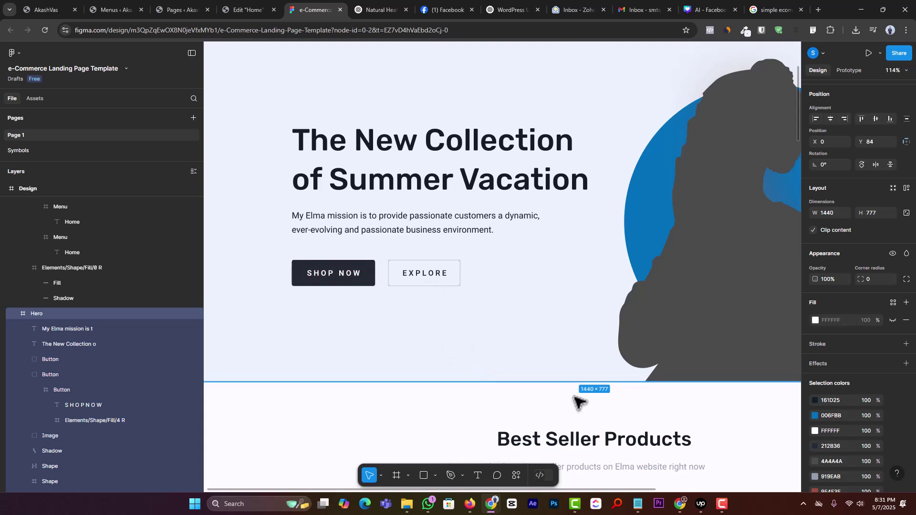
click(719, 505)
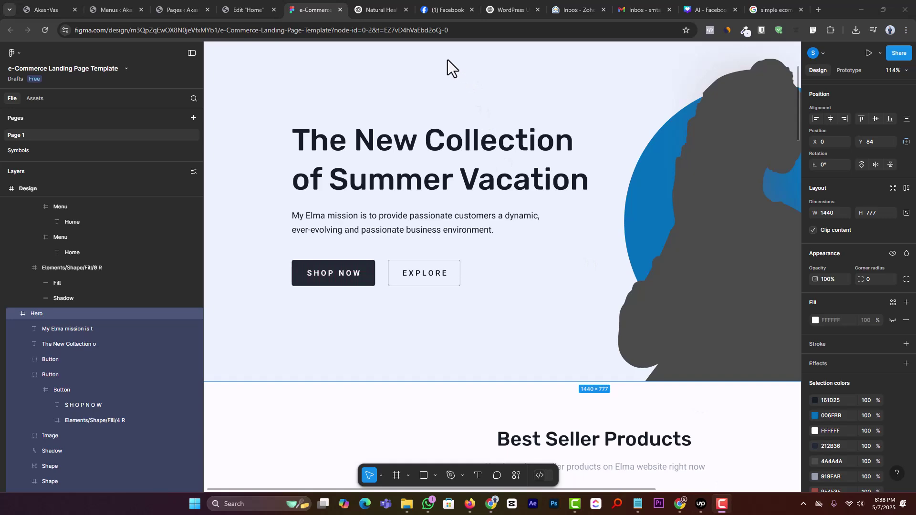
click(267, 2)
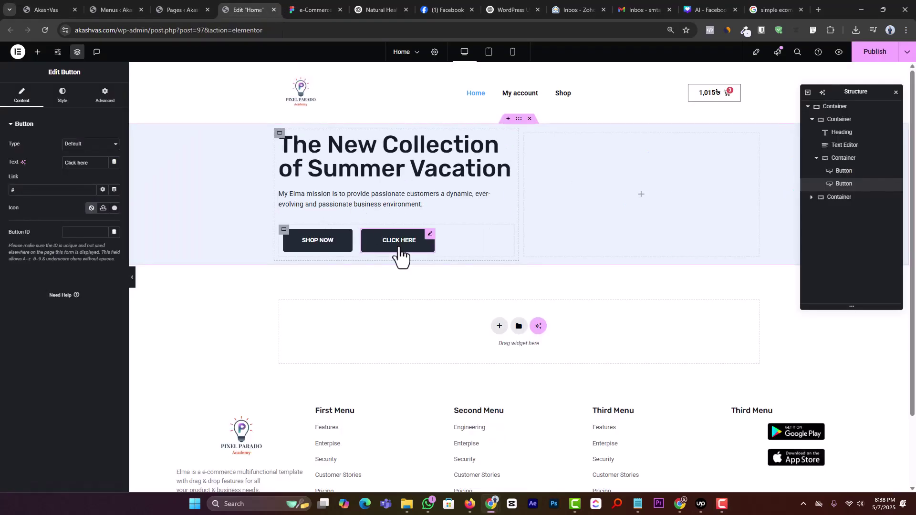
click(325, 8)
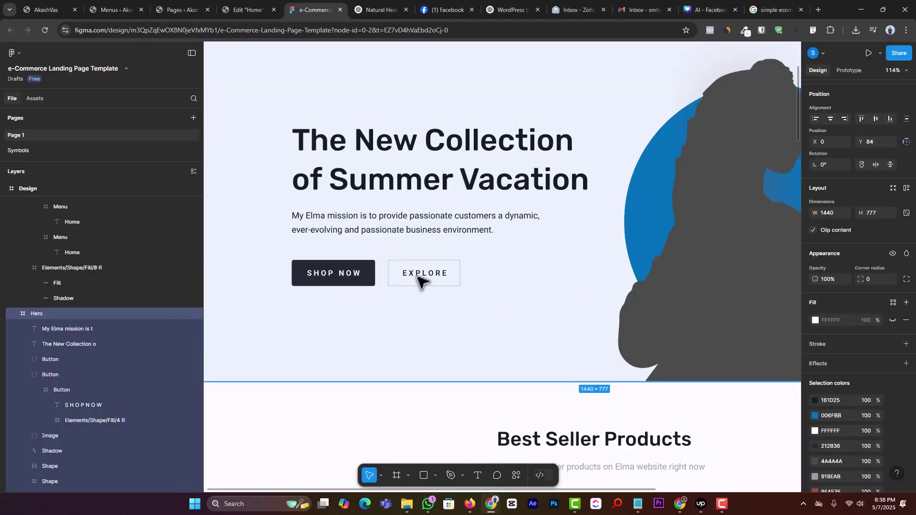
click(262, 5)
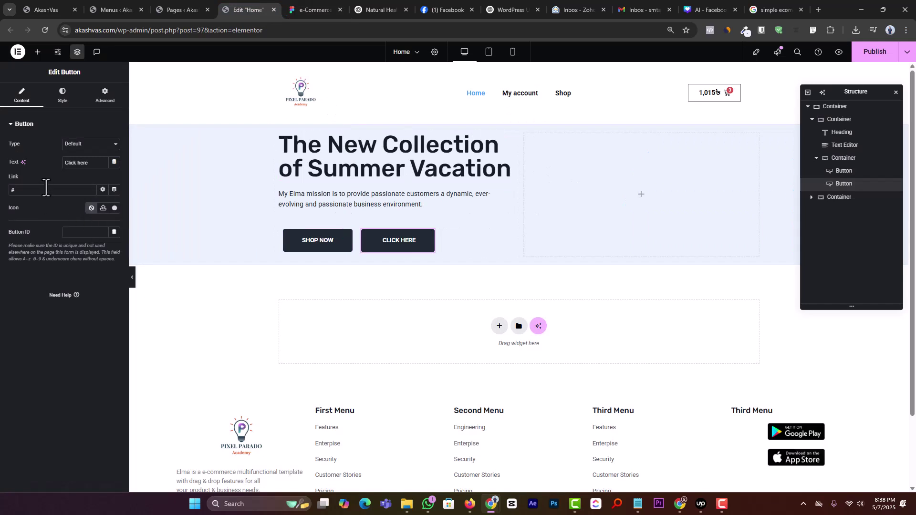
text(Explore)
Make the Explore button's background color fully transparent, #212B3600.
click(62, 95)
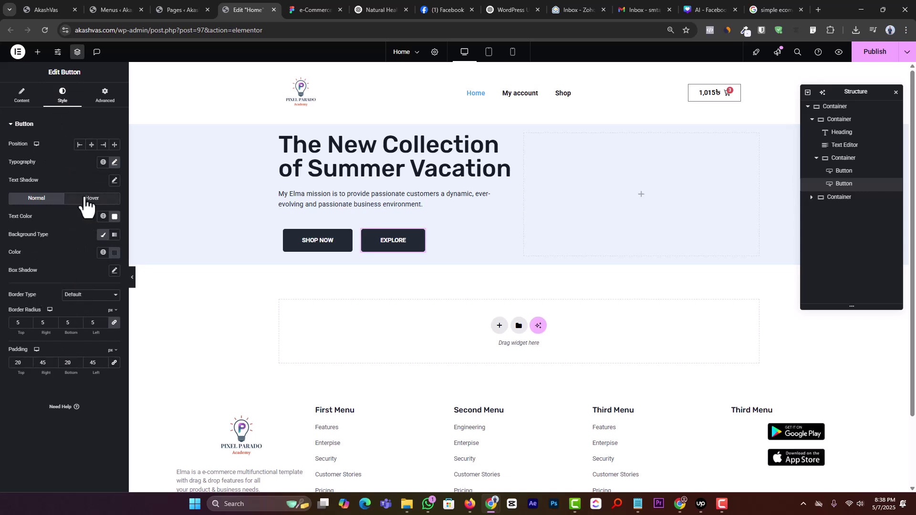
click(114, 253)
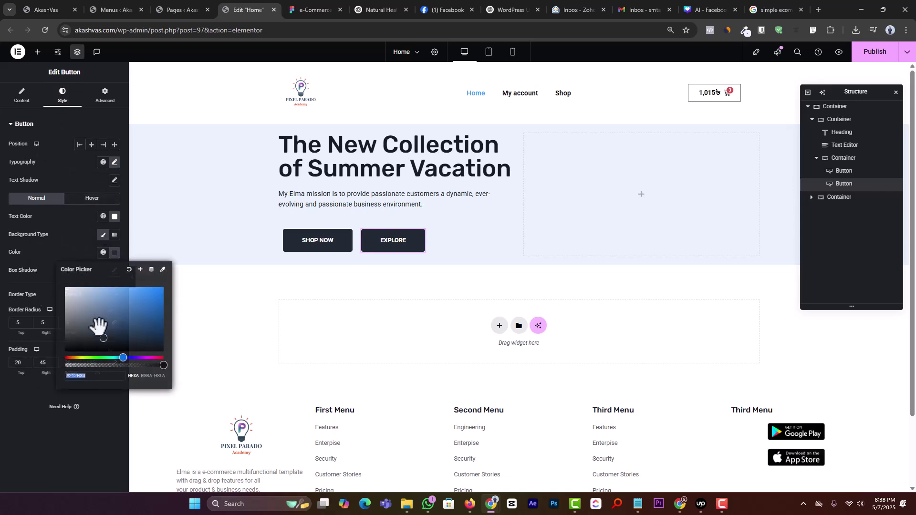
drag(91, 365, 38, 362)
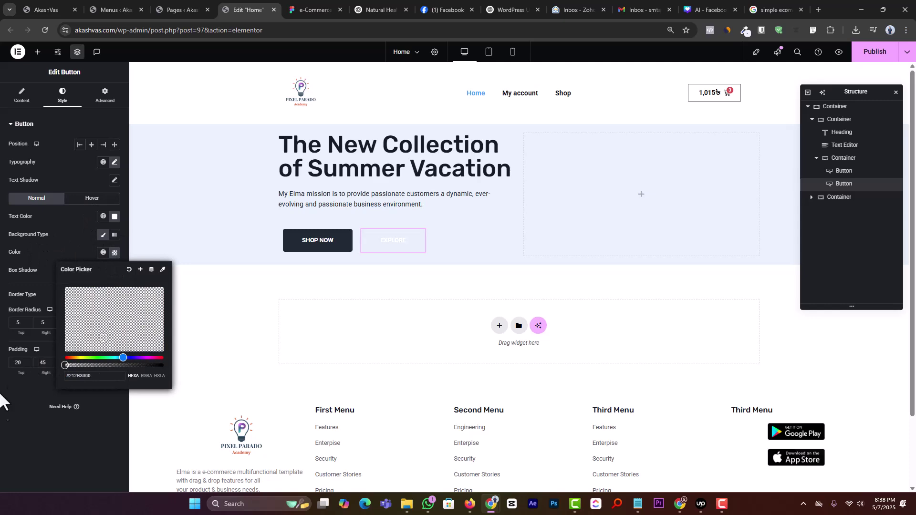
click(10, 405)
Compare with the Figma template, copy the Shop Now button's background color #212B36 and apply it as the Explore button's text color.
click(305, 7)
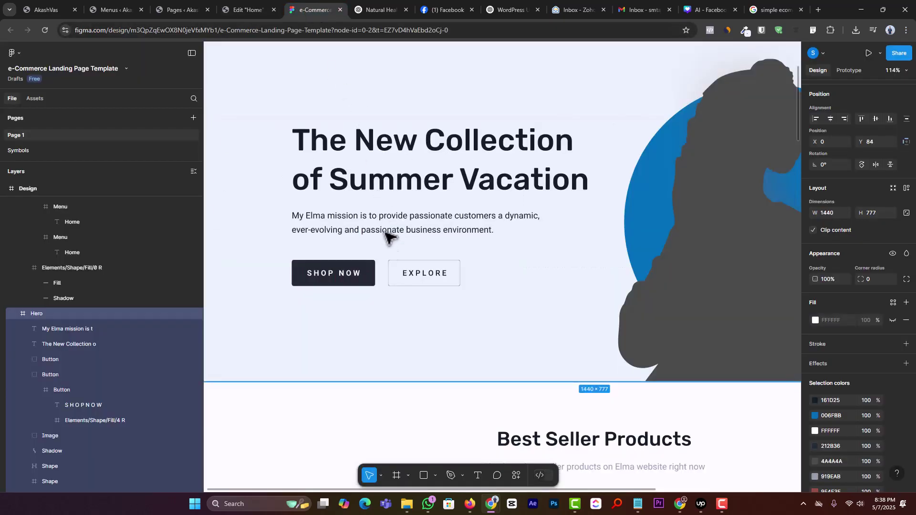
click(271, 5)
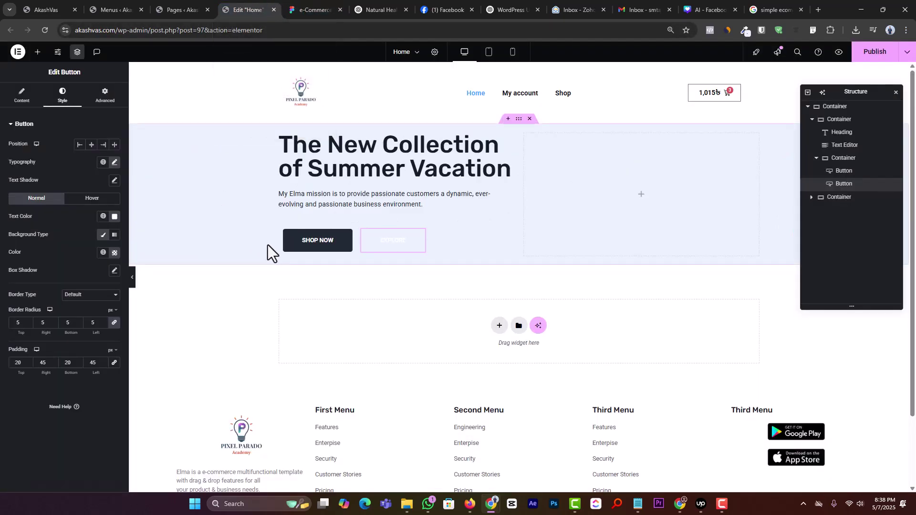
click(346, 238)
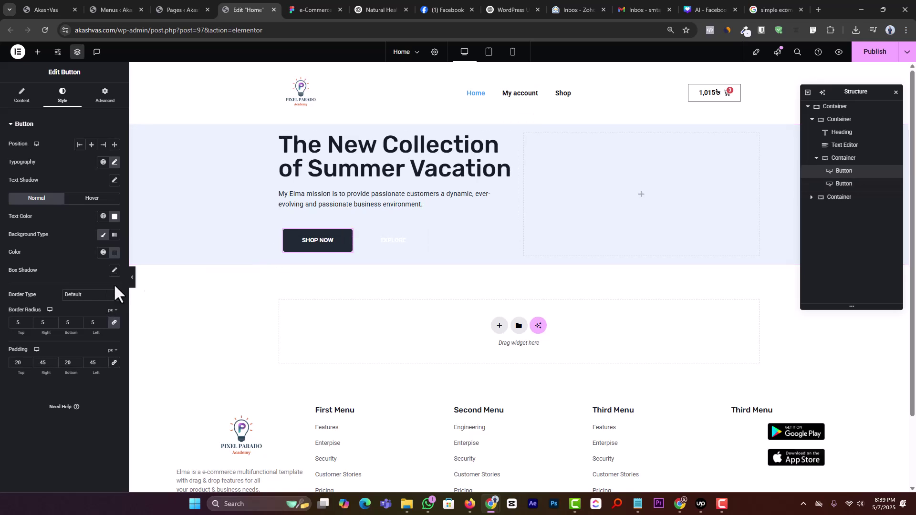
click(116, 254)
key(ctrl+c)
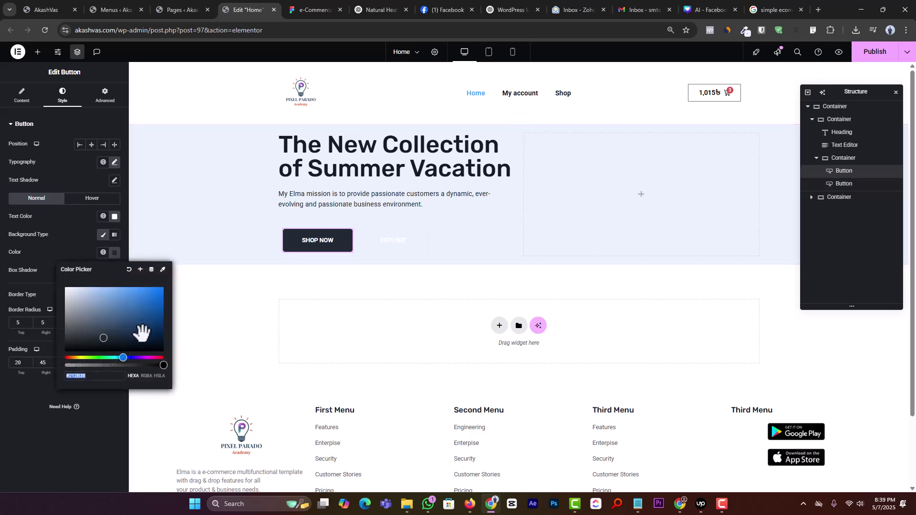
click(418, 245)
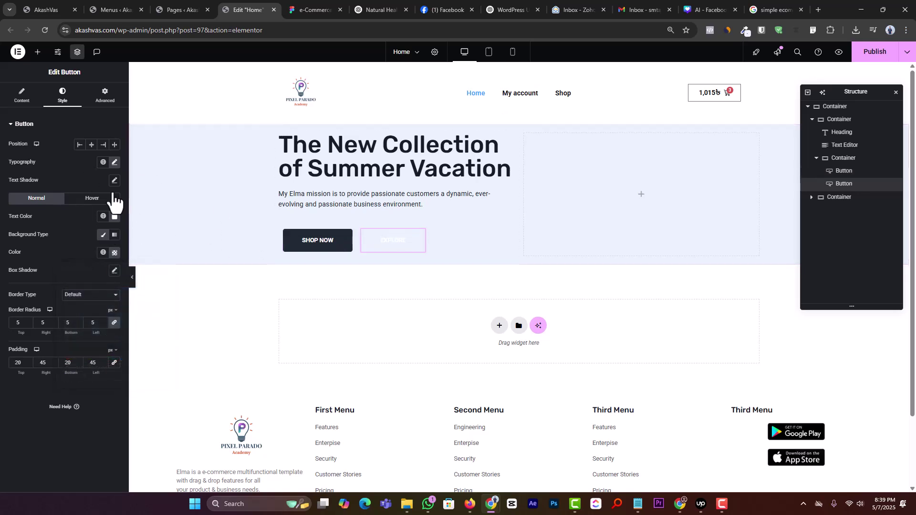
click(114, 216)
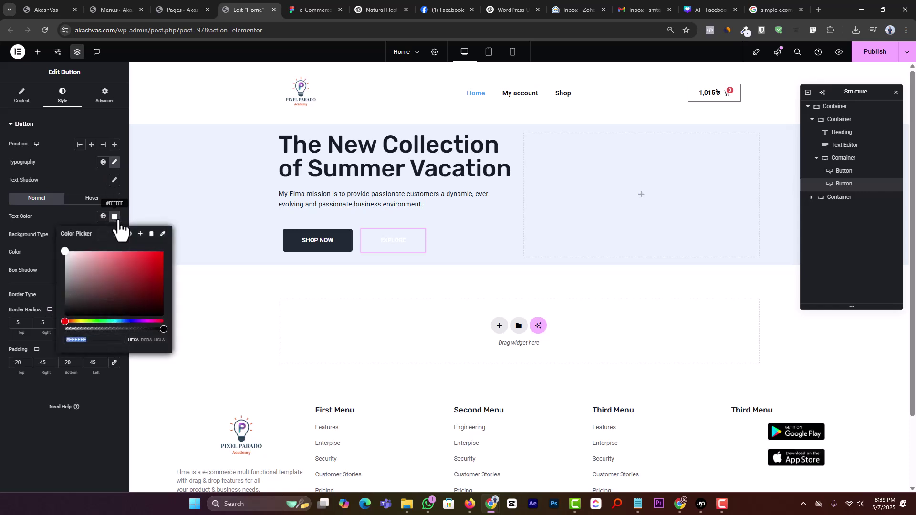
key(ctrl+v)
click(44, 396)
Give the Explore button a solid border in color #212B36 with a 1 px width on all sides.
click(89, 295)
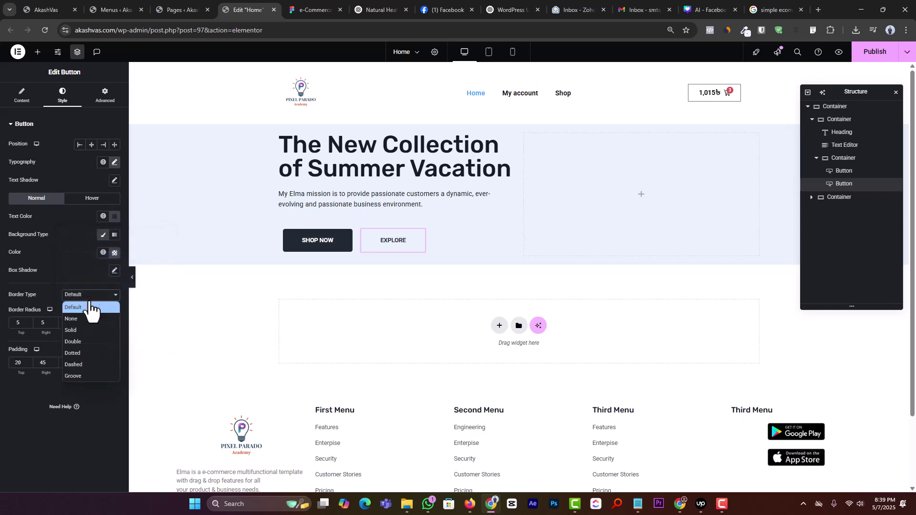
click(88, 329)
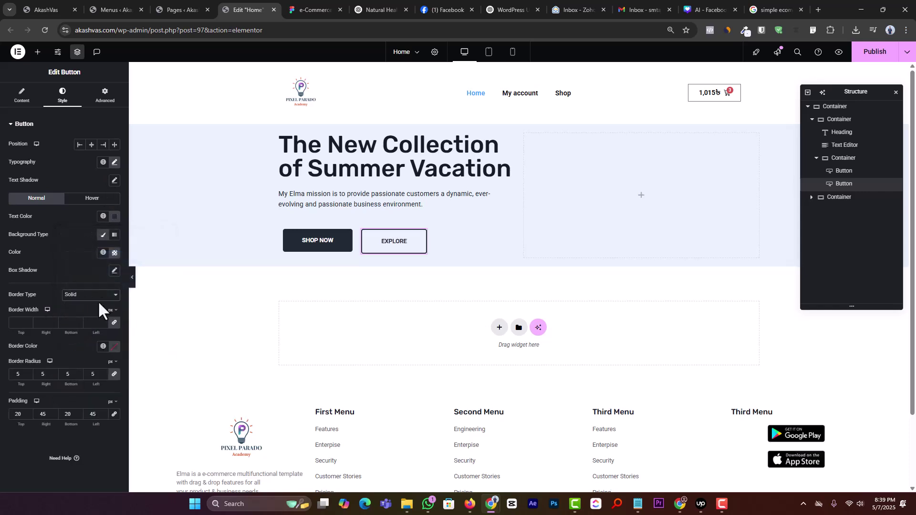
click(115, 347)
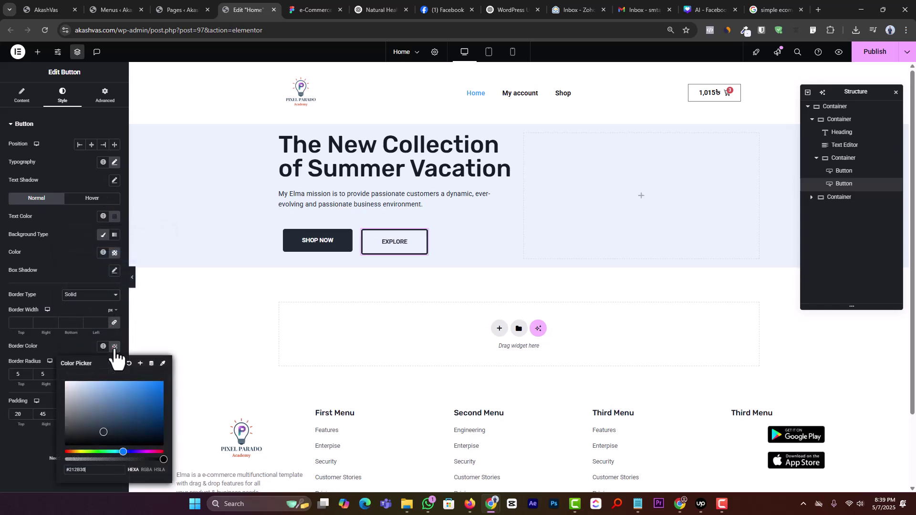
click(27, 319)
text(1)
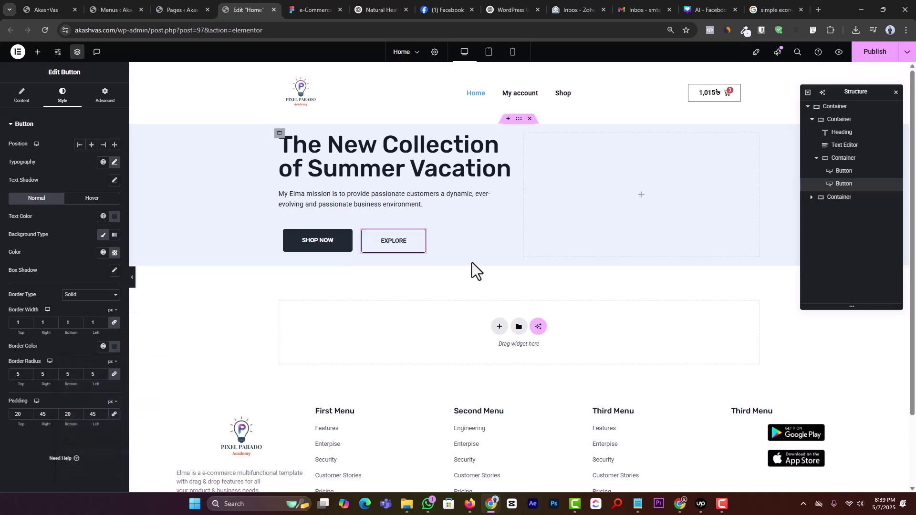
Add an Image widget to the empty container beside the hero text.
click(493, 161)
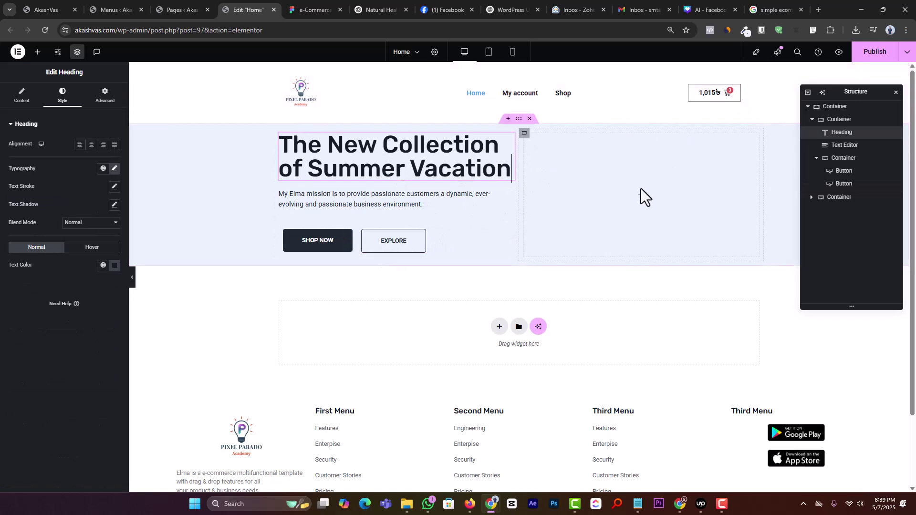
click(36, 52)
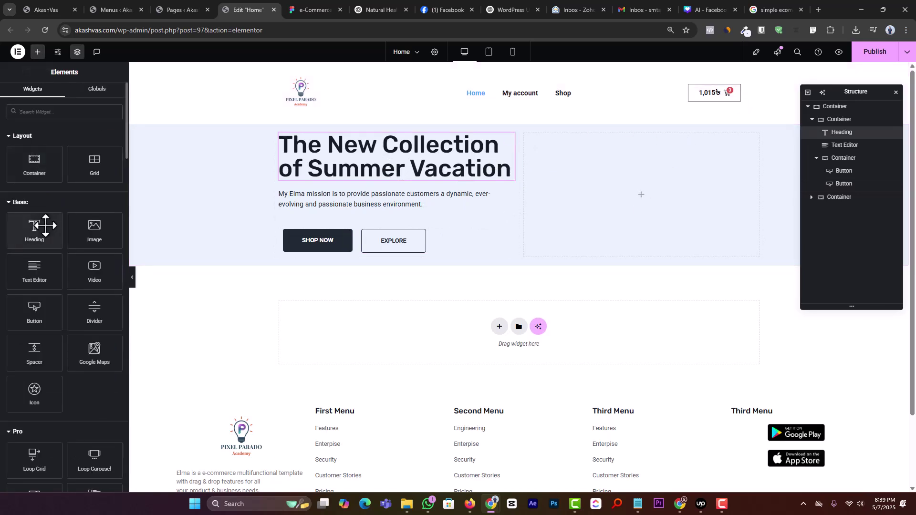
drag(93, 229, 679, 203)
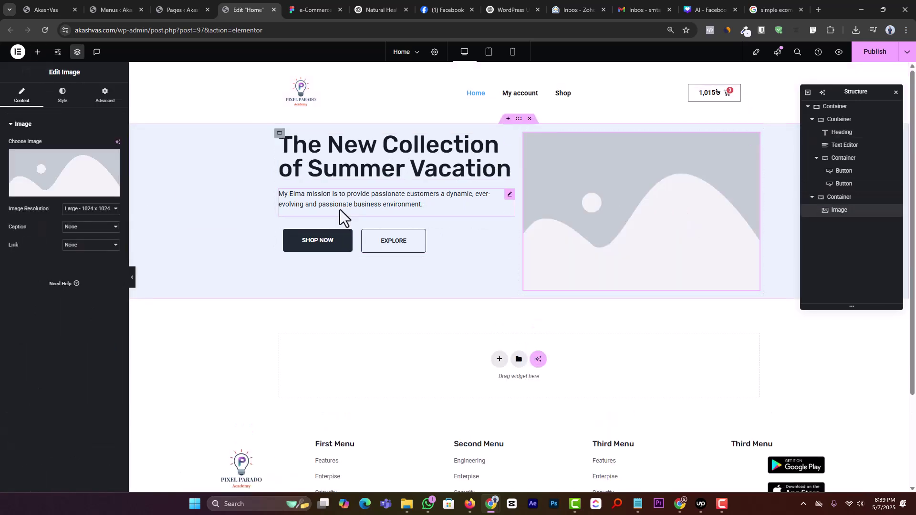
Upload DemoImage from the Downloads folder to the media library and use it as the hero image.
click(67, 174)
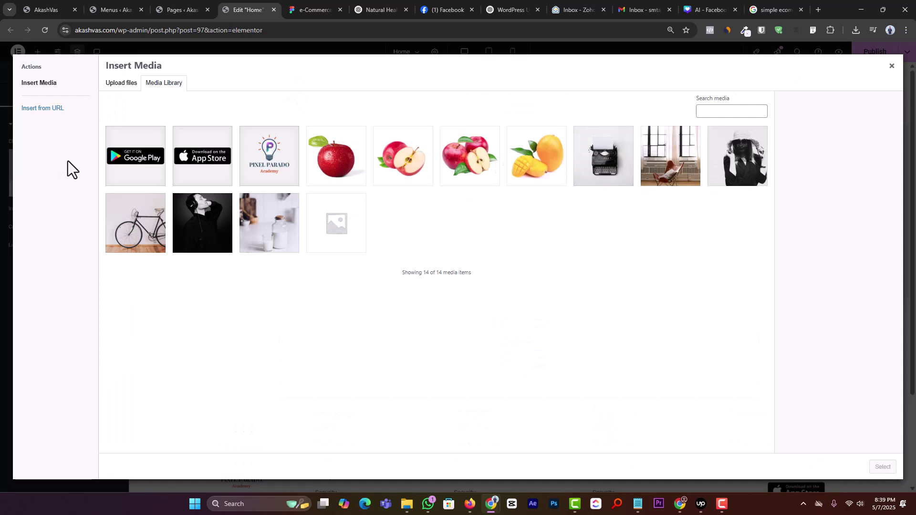
click(121, 83)
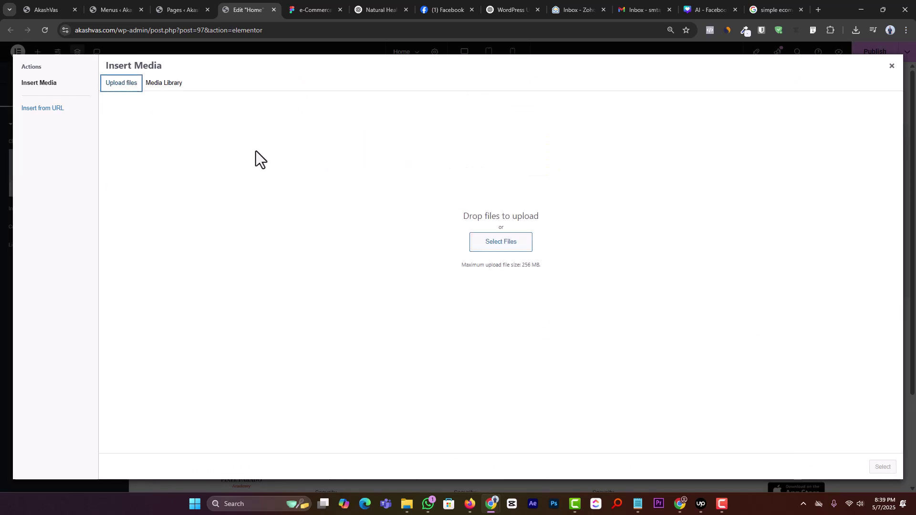
click(499, 246)
click(62, 205)
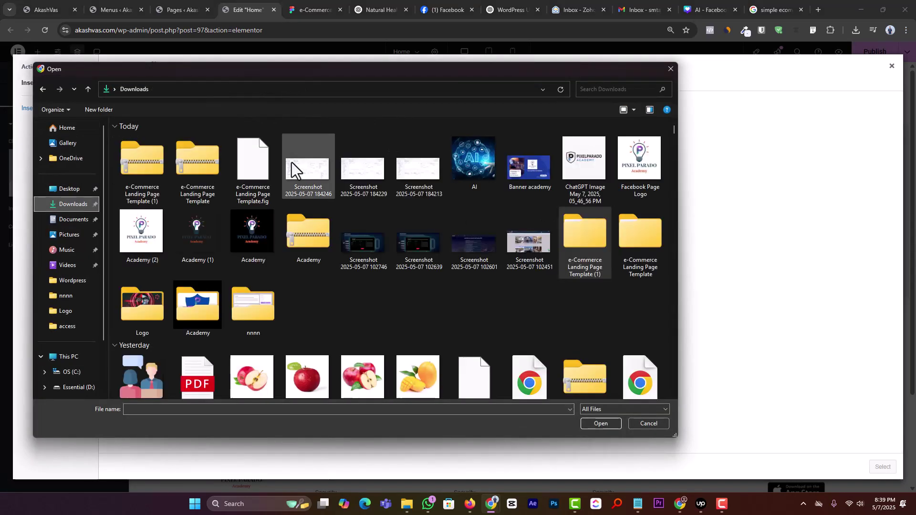
scroll(206, 249, down, 2)
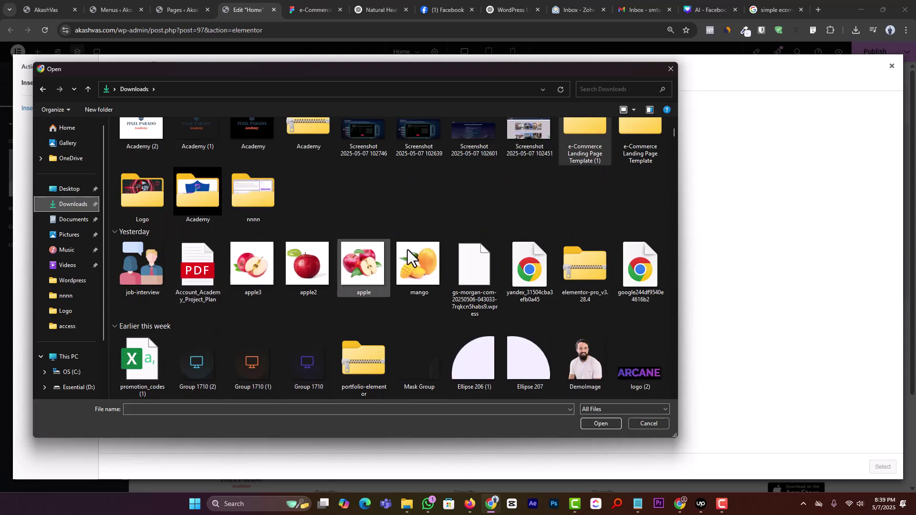
double_click(586, 357)
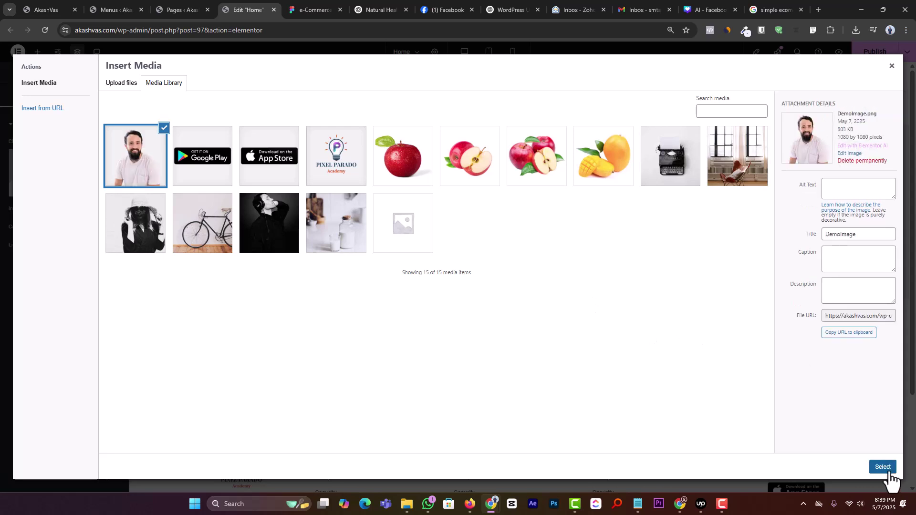
click(882, 467)
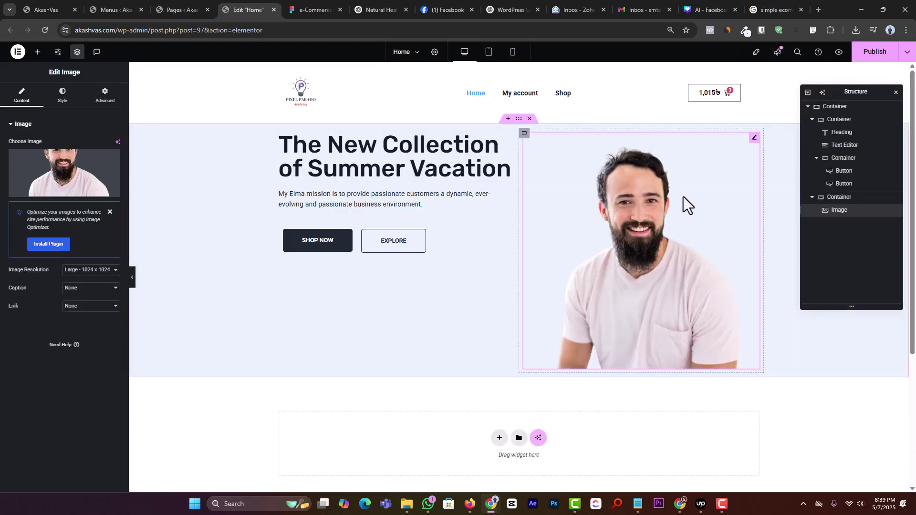
Center the hero text container's content vertically and compare the layout with the hero section in the Figma template.
click(281, 134)
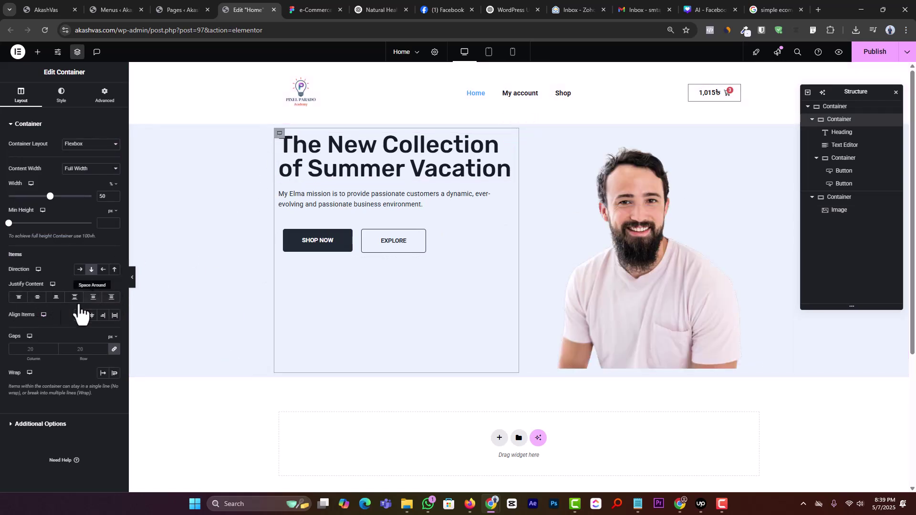
click(38, 297)
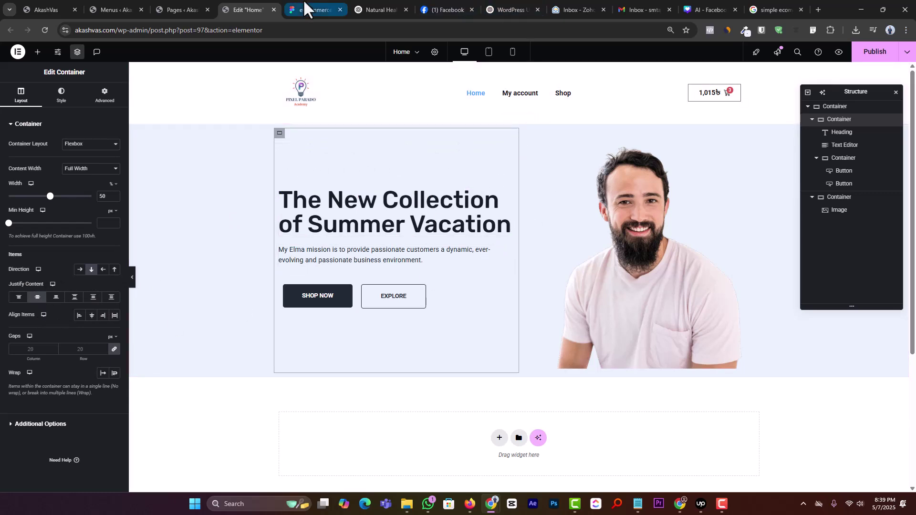
click(312, 9)
scroll(508, 247, down, 5)
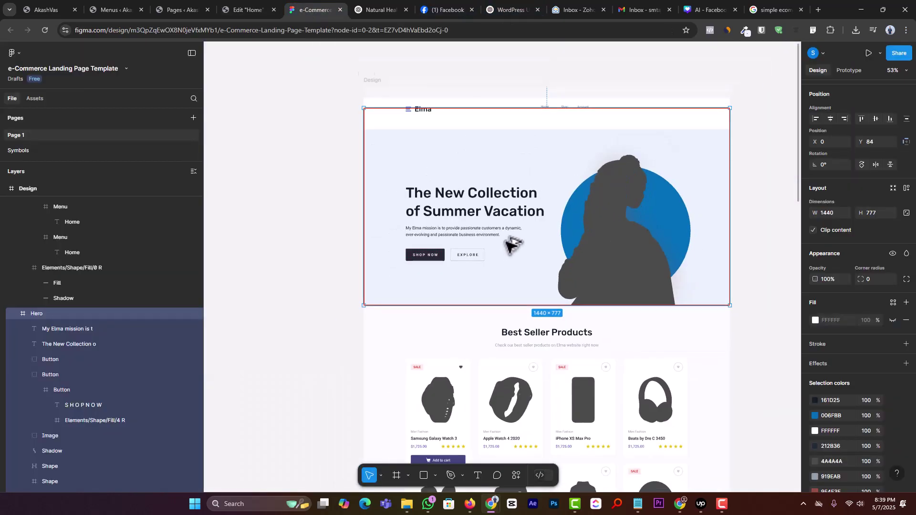
click(248, 9)
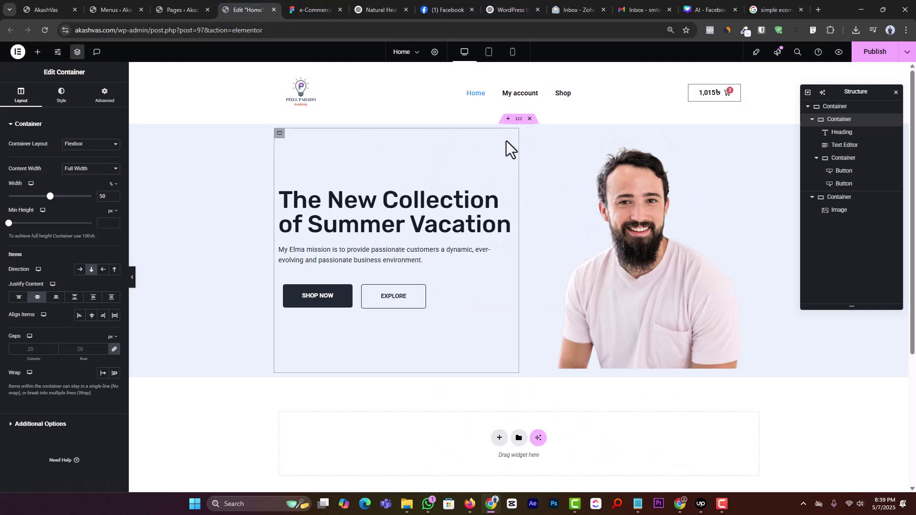
Set the hero section's outer container padding to 80 px on all sides and save the page.
click(518, 120)
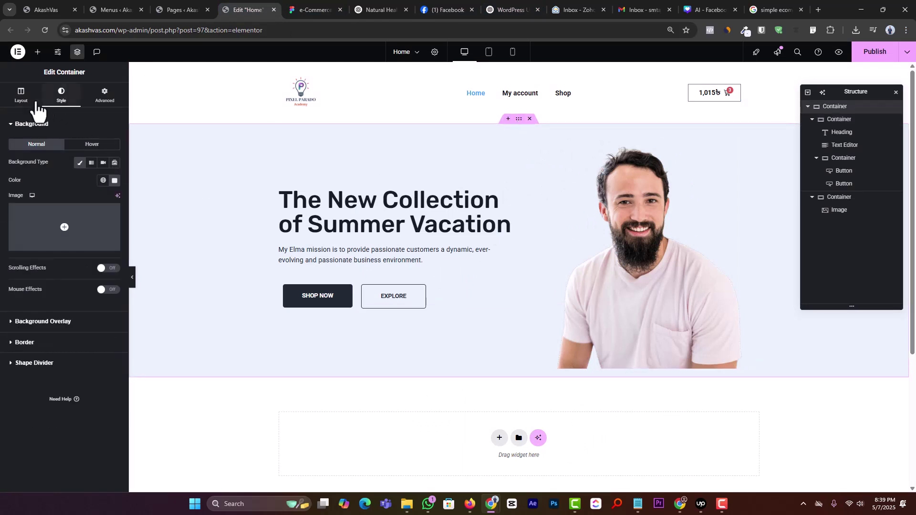
click(106, 97)
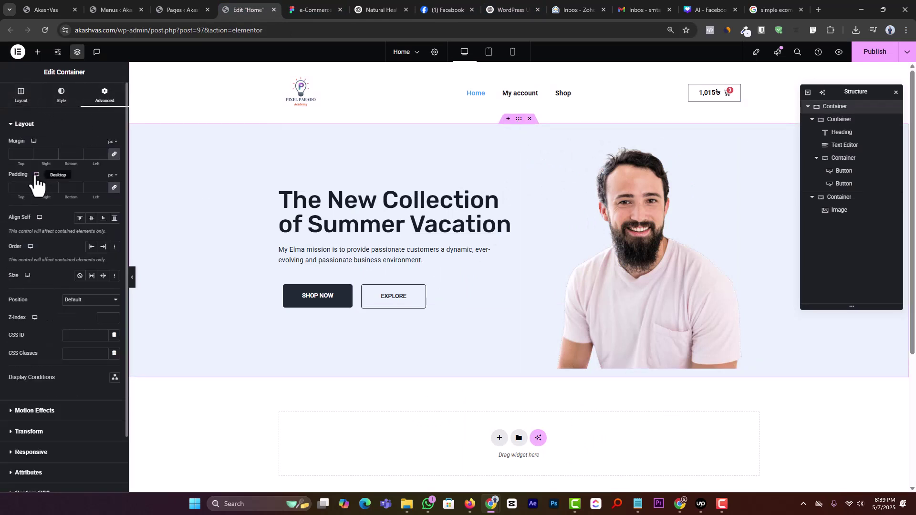
click(27, 186)
text(23)
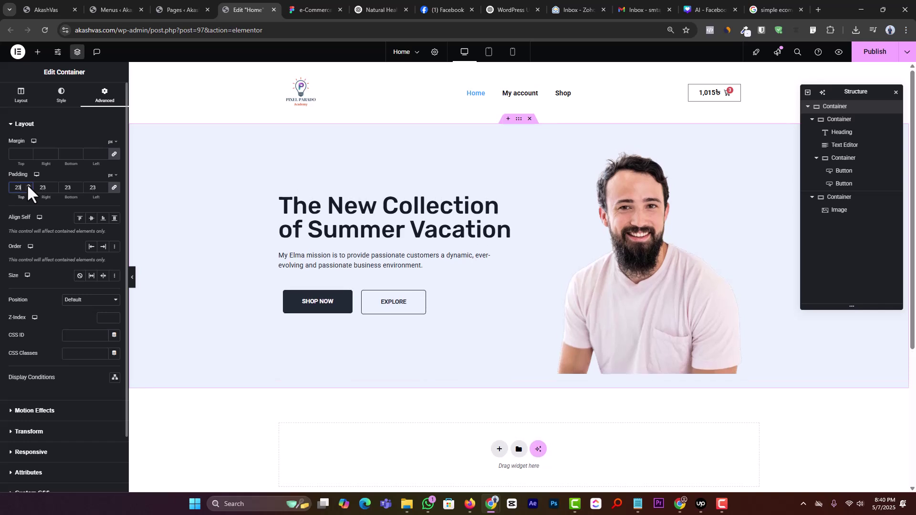
drag(27, 185, 27, 185)
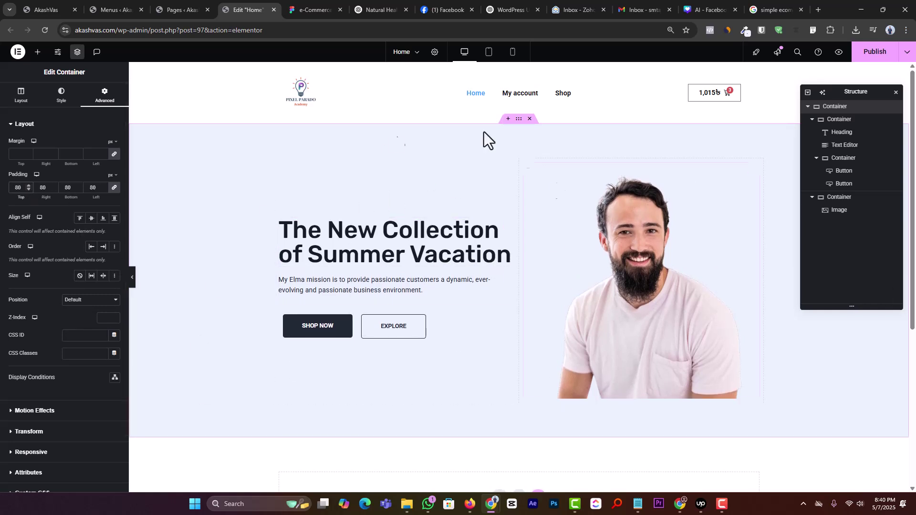
key(ctrl+s)
Switch to the Figma e-Commerce Landing Page Template to check the design against the page.
click(309, 6)
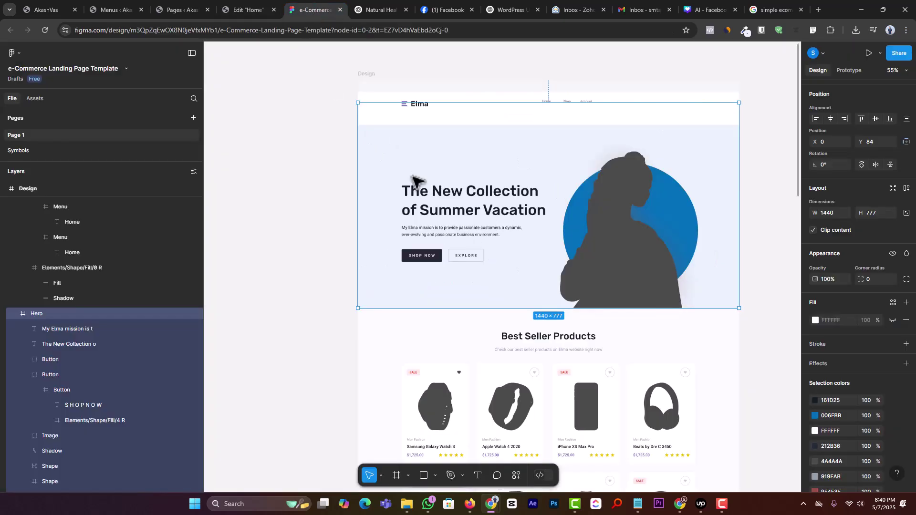
Examine the layout of the Best Seller Products section and its product cards in the Figma landing page design.
scroll(549, 252, down, 5)
scroll(554, 252, up, 5)
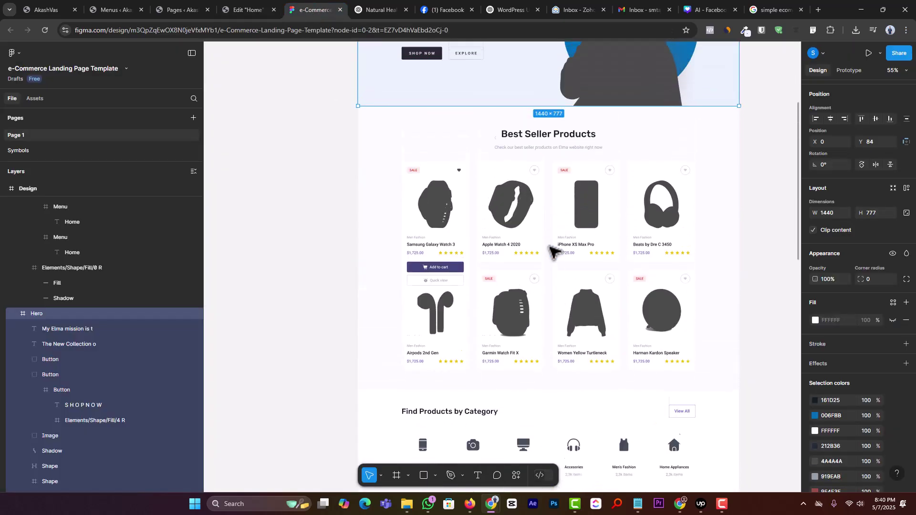
scroll(546, 255, down, 3)
scroll(546, 255, up, 3)
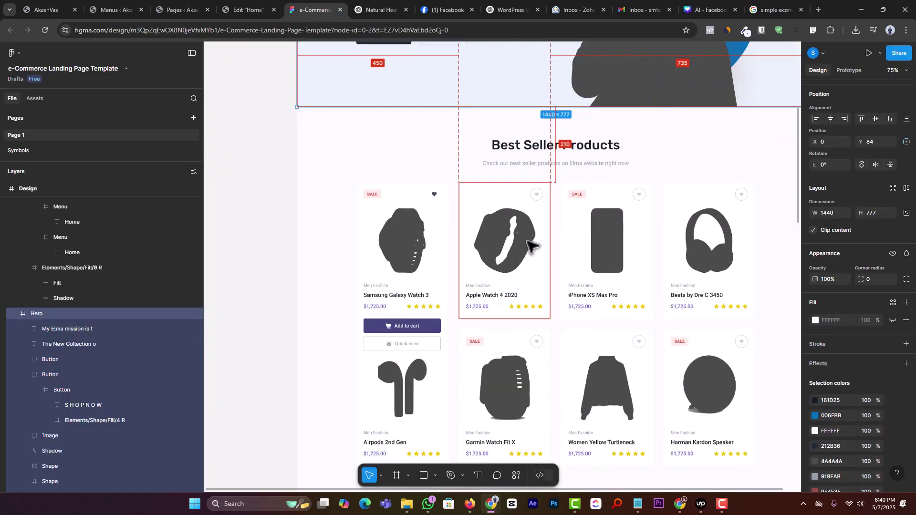
scroll(684, 214, down, 3)
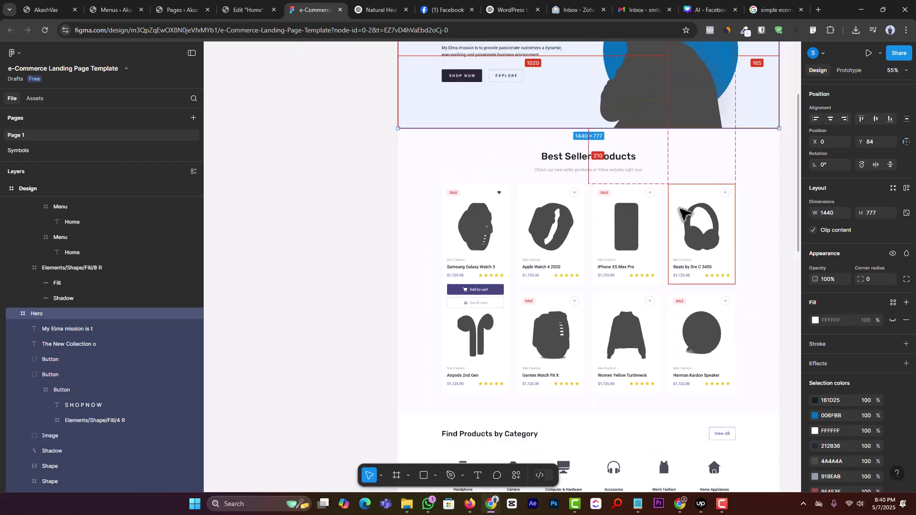
scroll(525, 248, down, 1)
drag(383, 275, 304, 276)
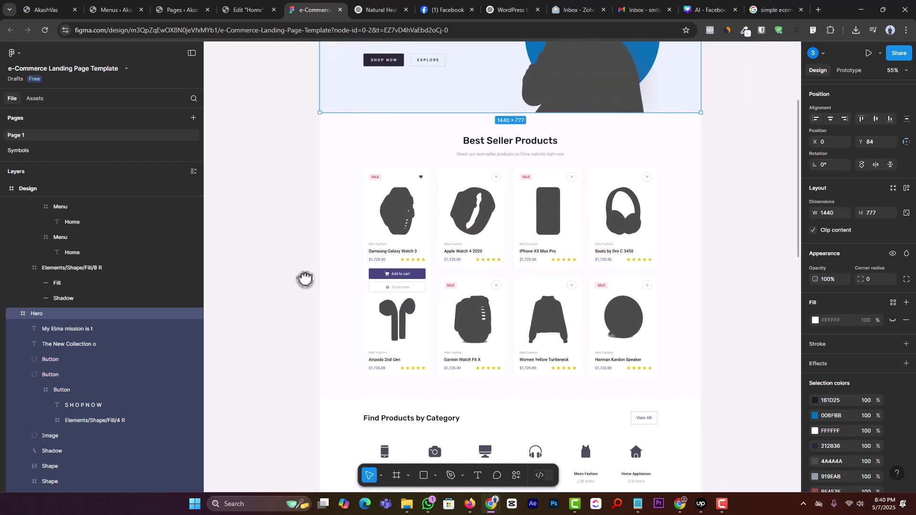
click(428, 503)
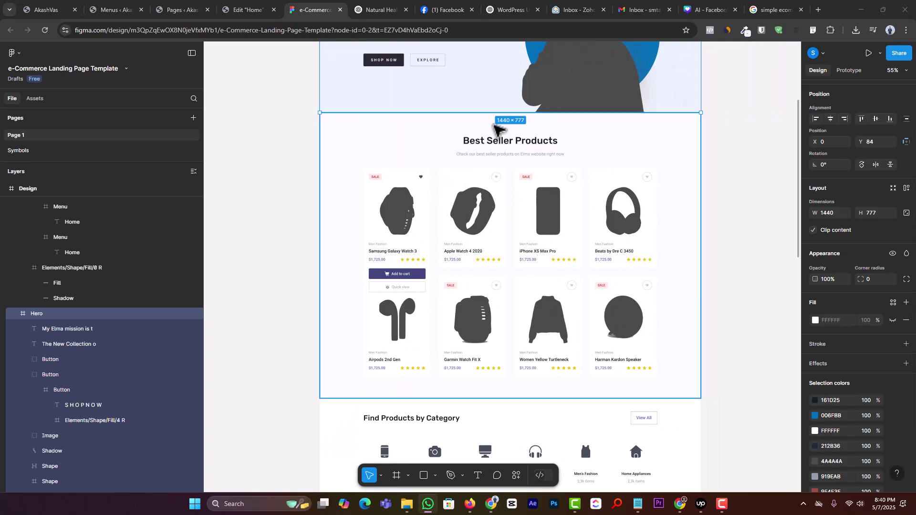
scroll(498, 129, up, 5)
Switch to the Elementor editor of the Home page and add a single-column flexbox container below the hero section.
click(243, 9)
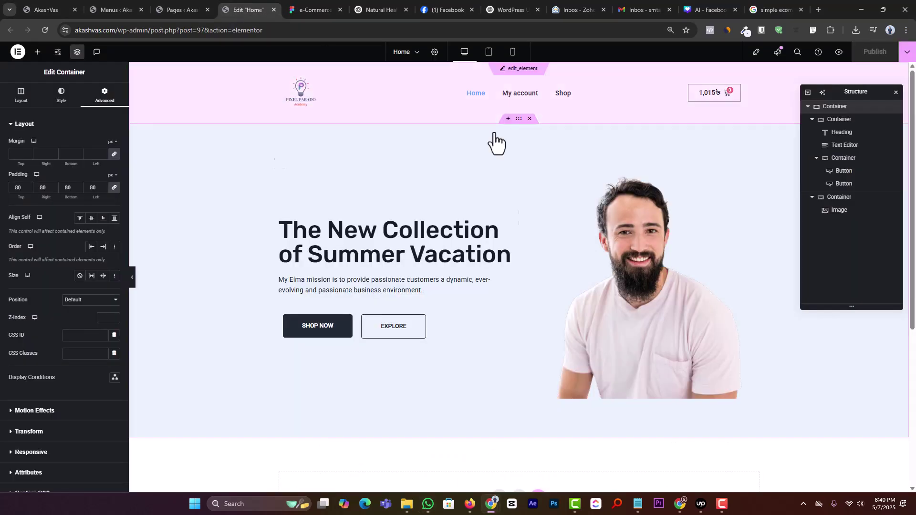
scroll(515, 287, down, 5)
click(499, 263)
click(495, 285)
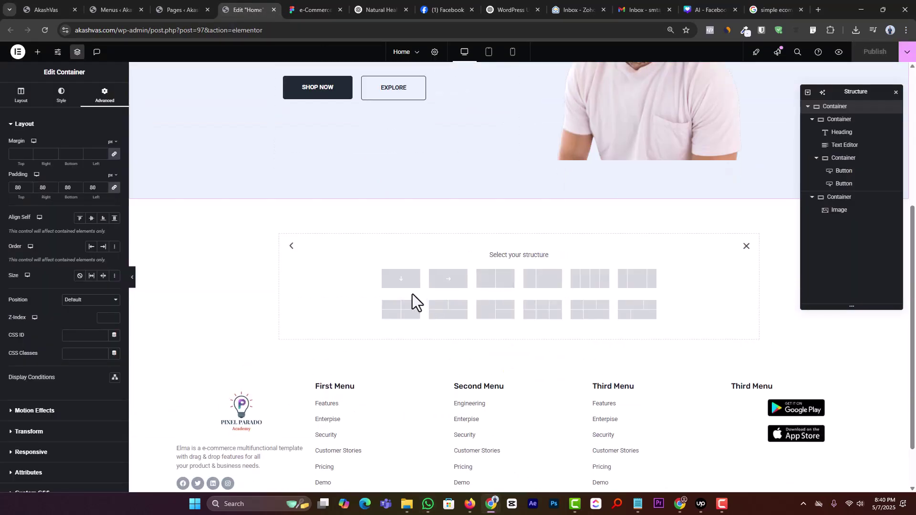
click(401, 279)
Check the section title in the Figma design, then add a Heading and a Text Editor widget to the new Elementor container.
click(324, 10)
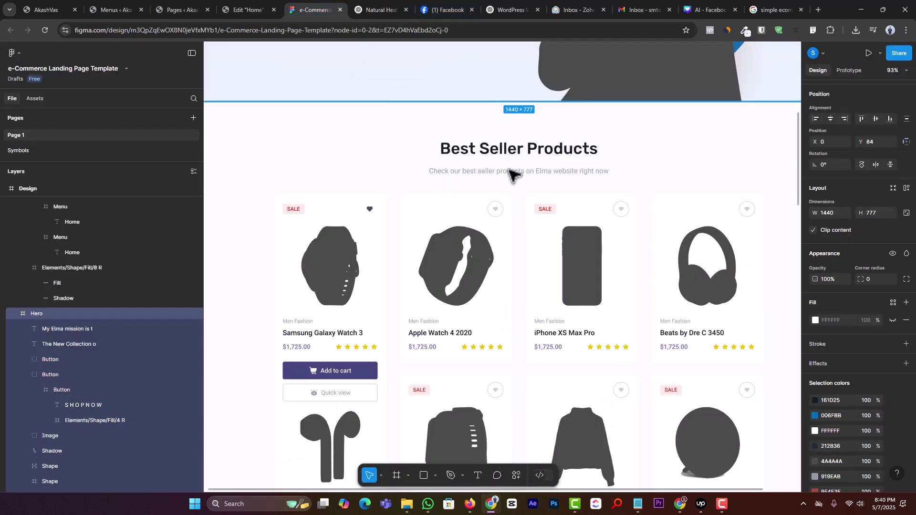
click(258, 10)
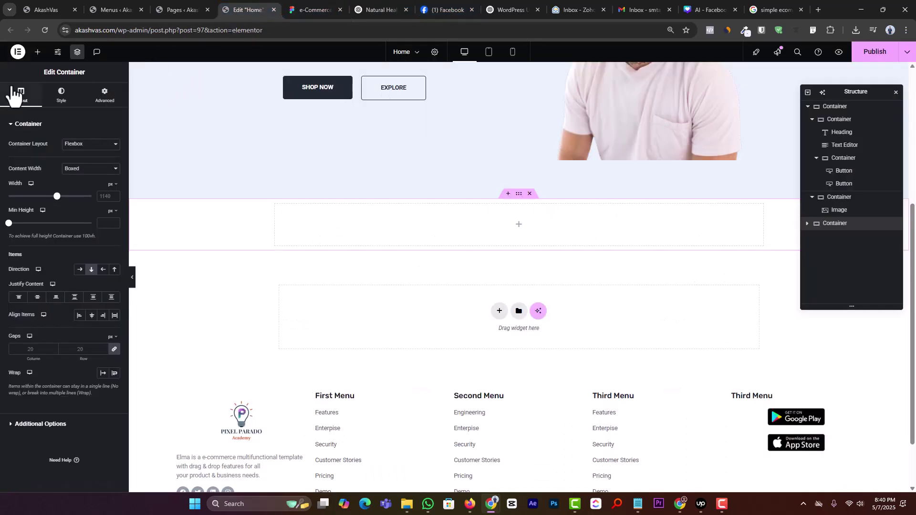
click(38, 52)
drag(35, 245, 527, 229)
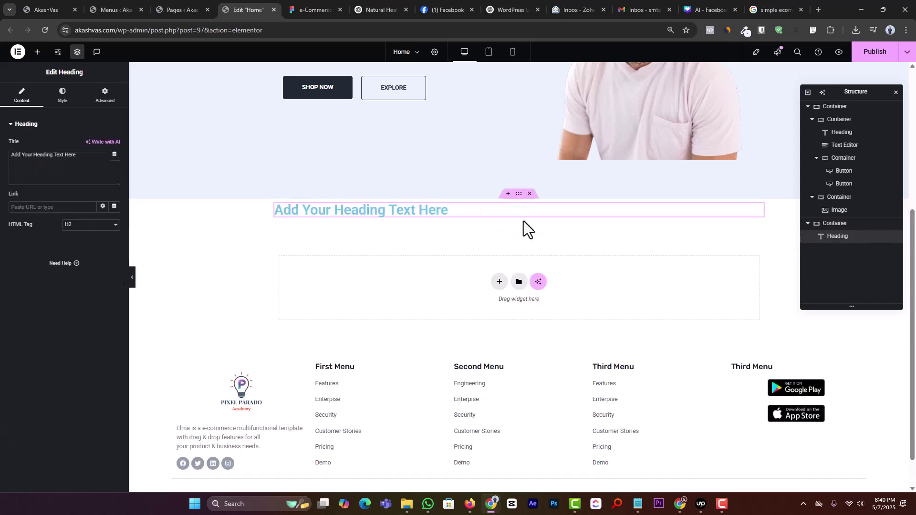
click(37, 52)
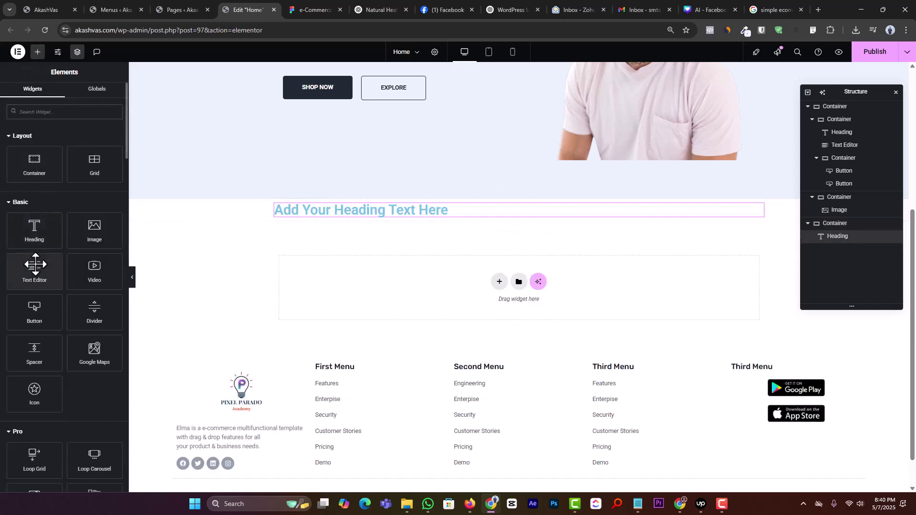
drag(35, 264, 327, 220)
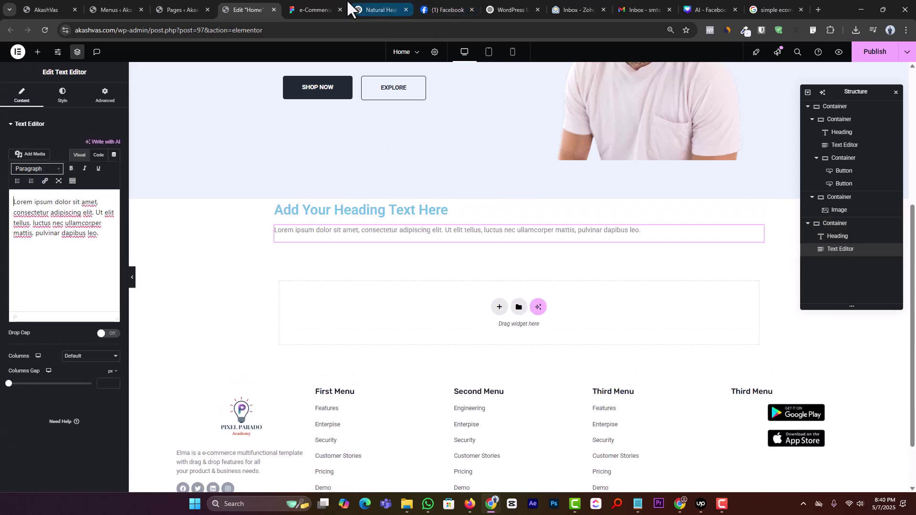
Copy the title "Best Seller Products" from the Figma design and use it as the new heading's text in Elementor.
click(346, 9)
click(494, 153)
double_click(494, 153)
key(ctrl+c)
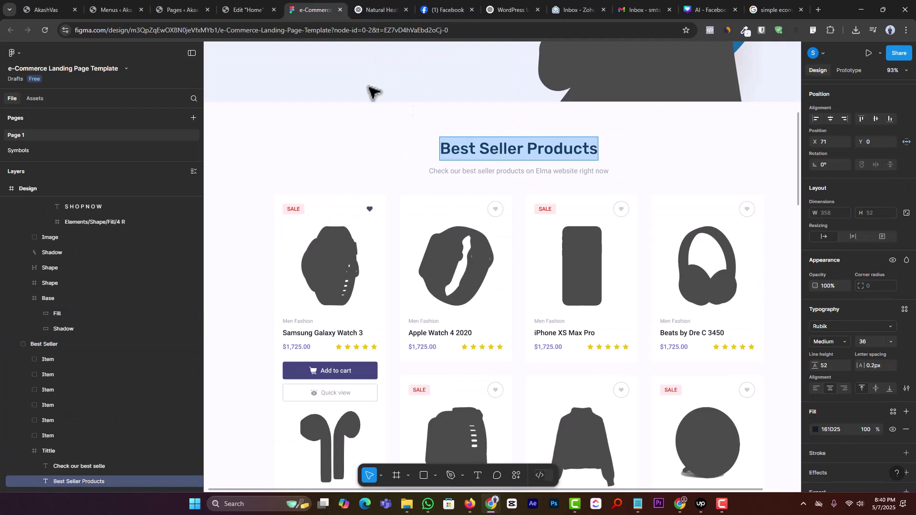
click(245, 8)
click(307, 213)
click(86, 162)
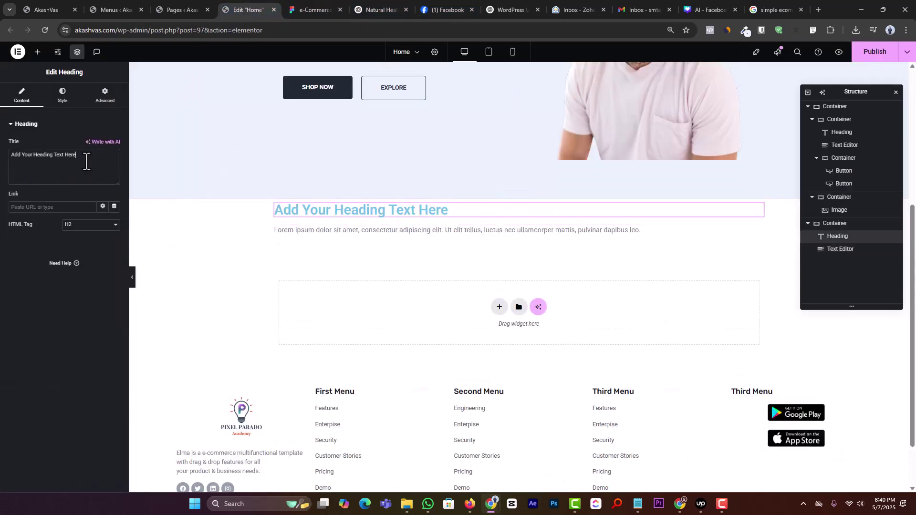
key(ctrl+a)
key(ctrl+v)
Centre the Best Seller Products heading and set its font size to 36 px to match the Figma design.
click(63, 95)
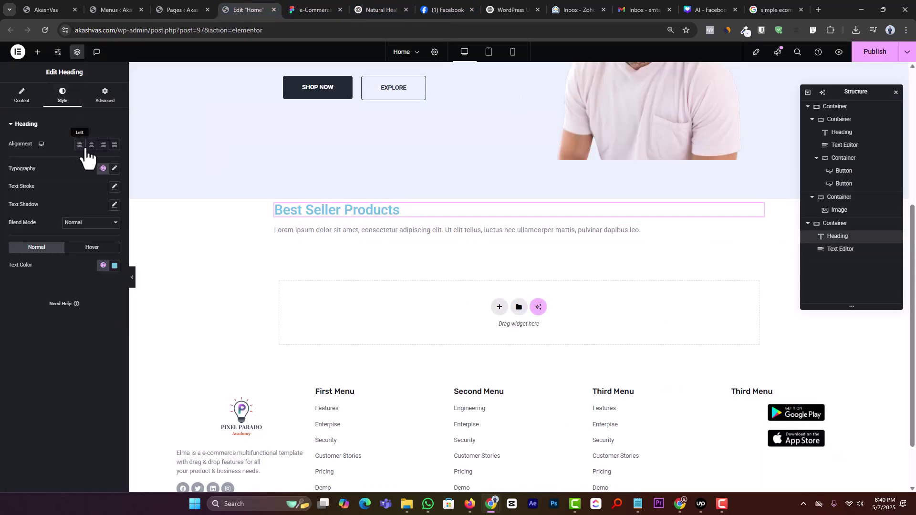
click(92, 144)
click(312, 7)
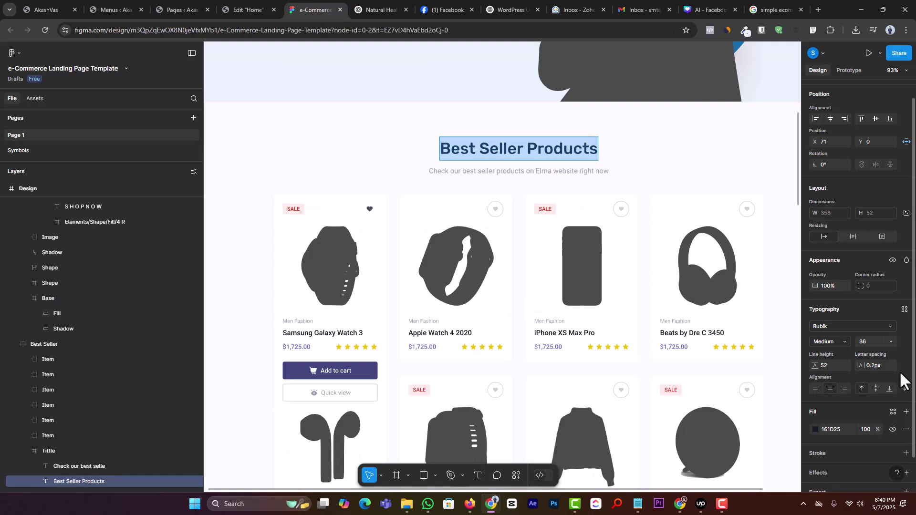
click(258, 9)
click(114, 169)
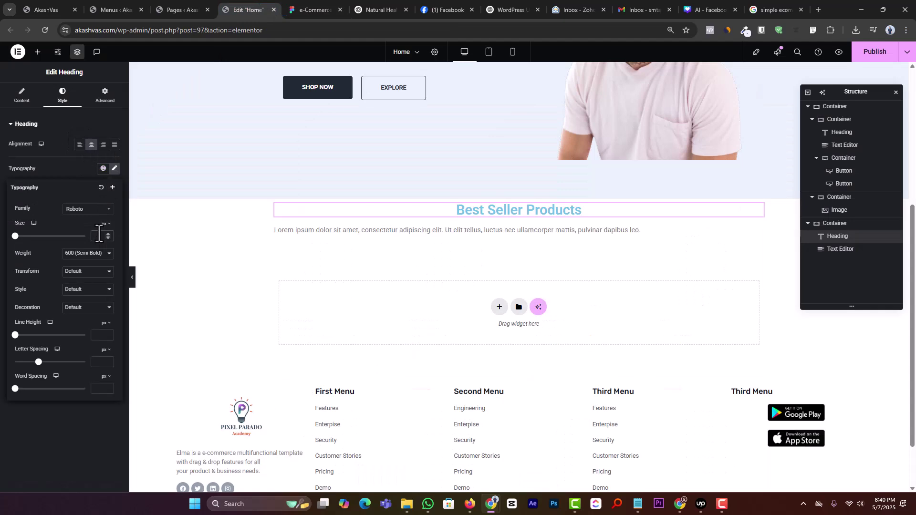
click(313, 9)
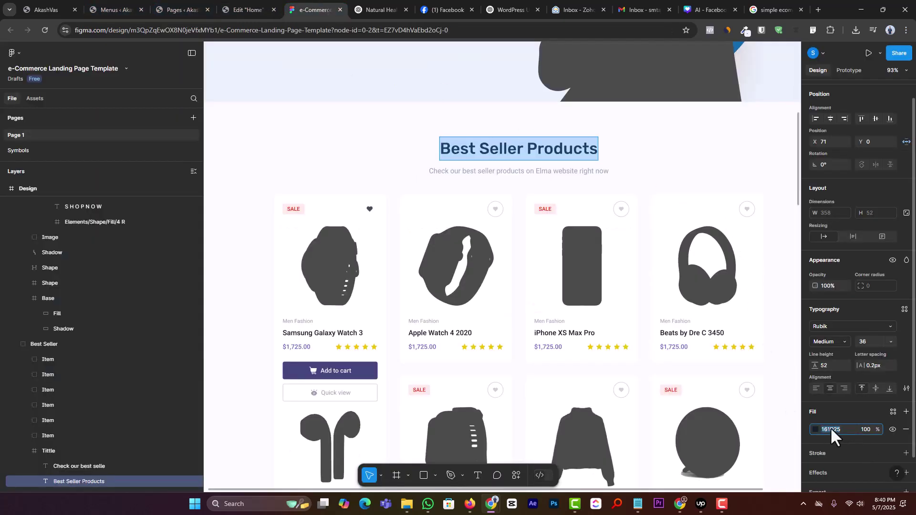
click(242, 10)
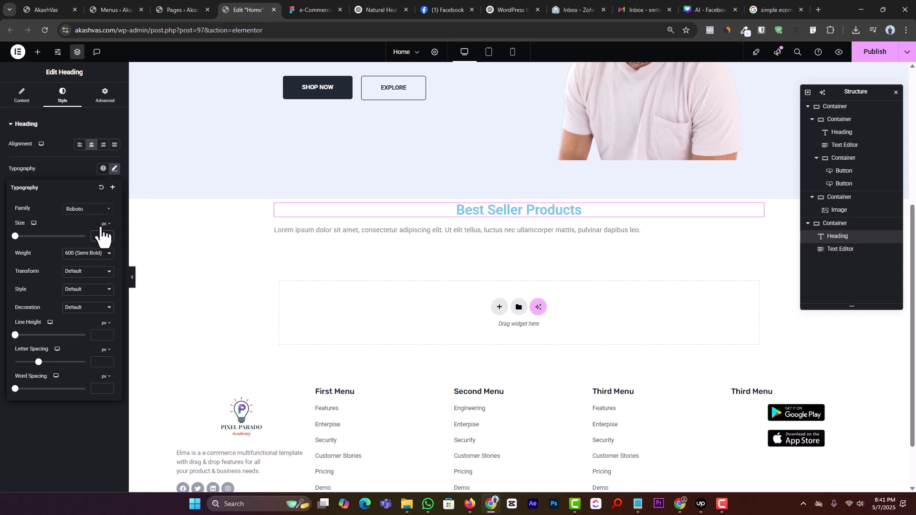
text(36)
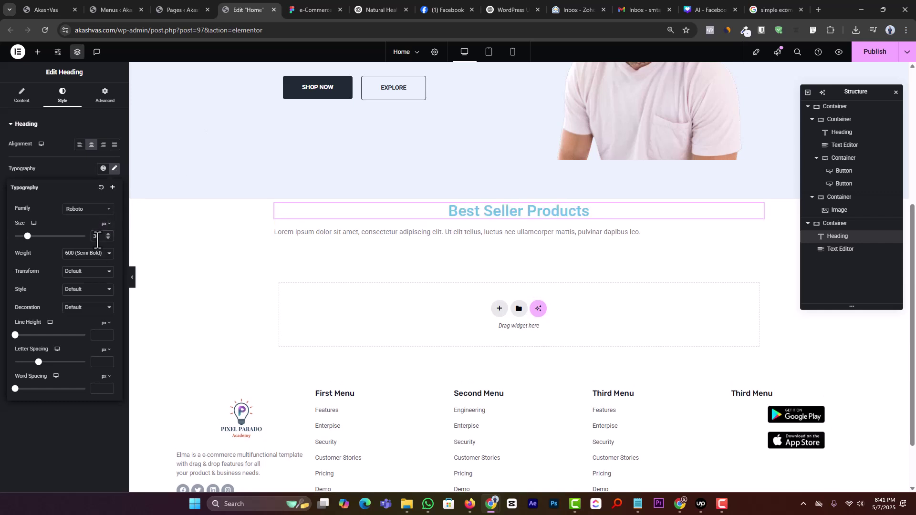
Set the heading's font family to Rubik and its weight to 500 (Medium), checking the weight in the Figma design.
click(95, 210)
text(r)
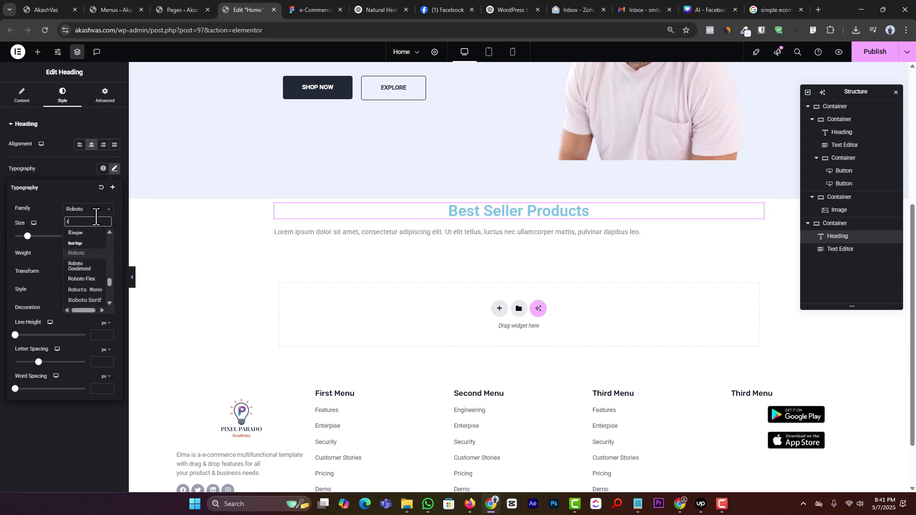
text(ubi)
click(89, 243)
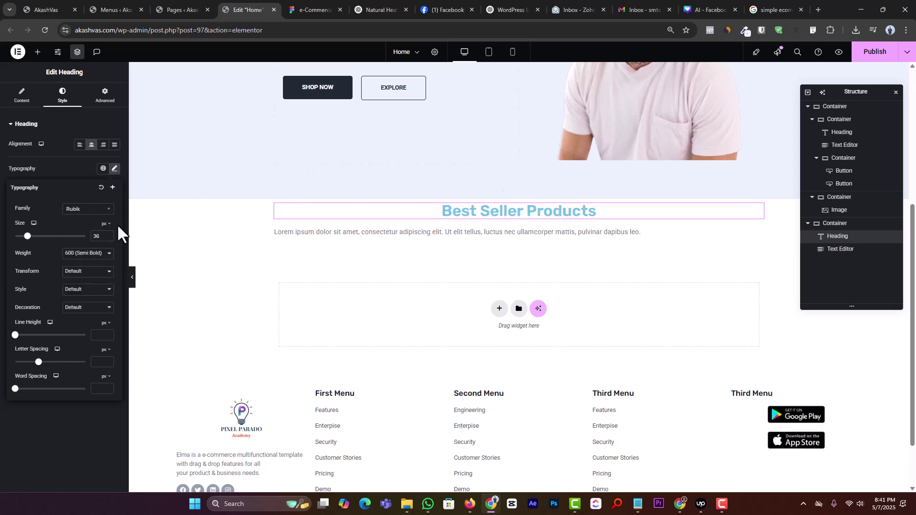
click(308, 3)
click(267, 5)
click(84, 255)
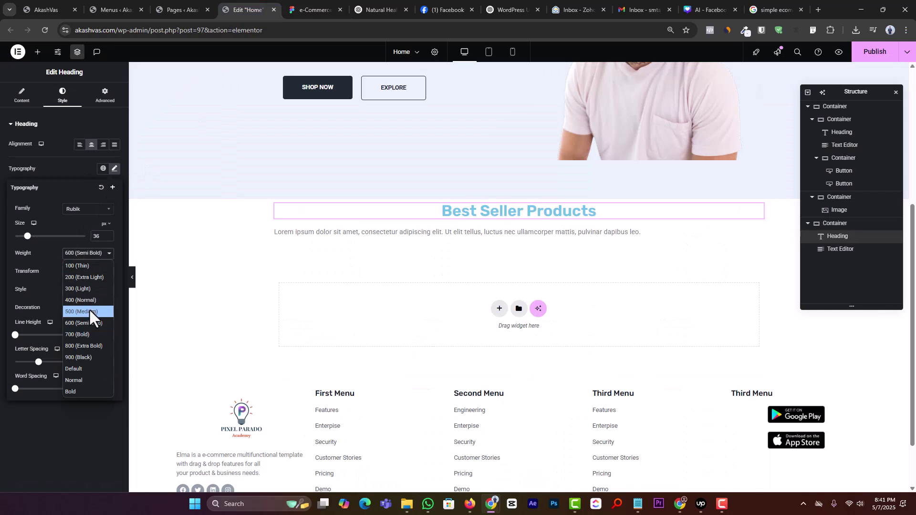
click(90, 308)
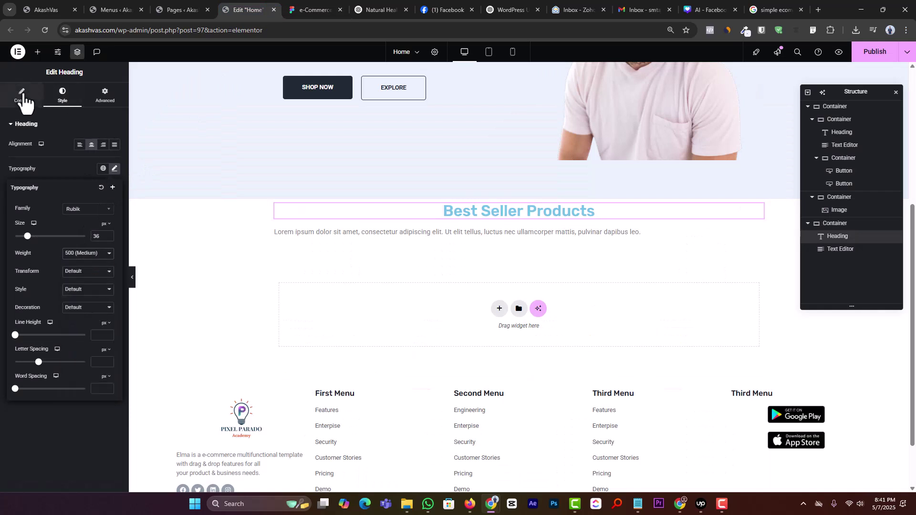
Change the heading's text color to the copied design color 161D25.
click(44, 460)
click(114, 267)
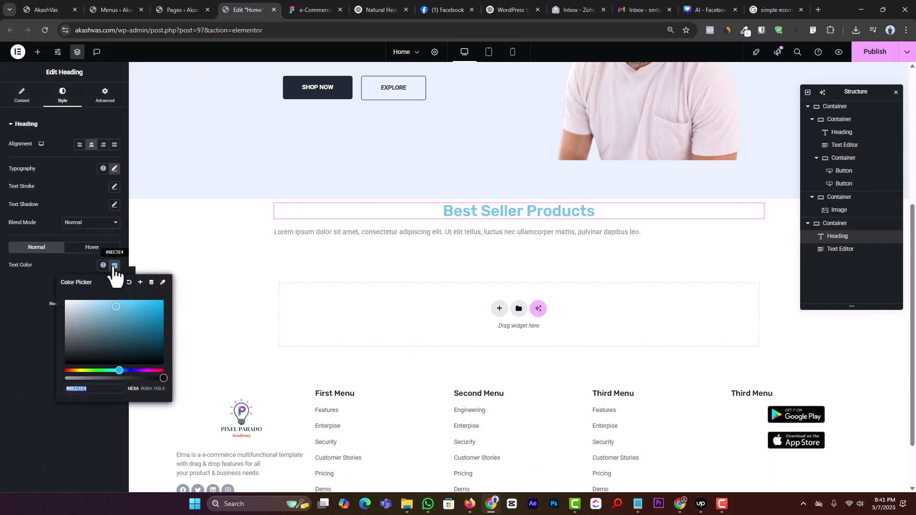
key(ctrl+v)
click(44, 346)
Replace the Text Editor's placeholder with "Check our best seller products on Elma website right now" copied from the Figma design.
click(468, 236)
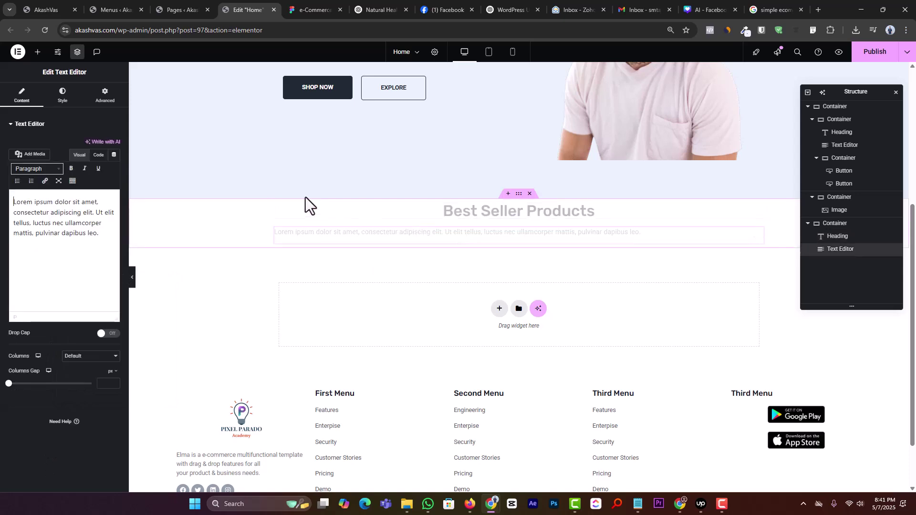
click(310, 9)
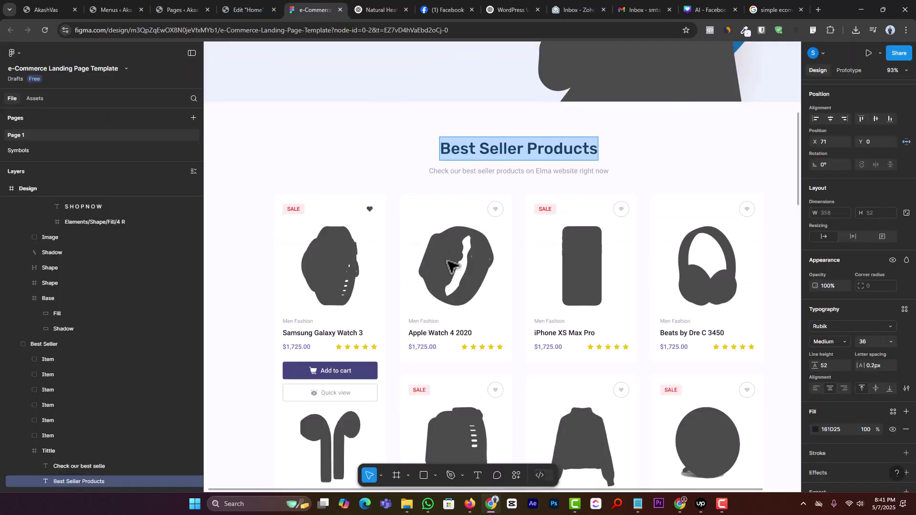
double_click(542, 173)
key(ctrl+c)
key(ctrl+a)
key(ctrl+v)
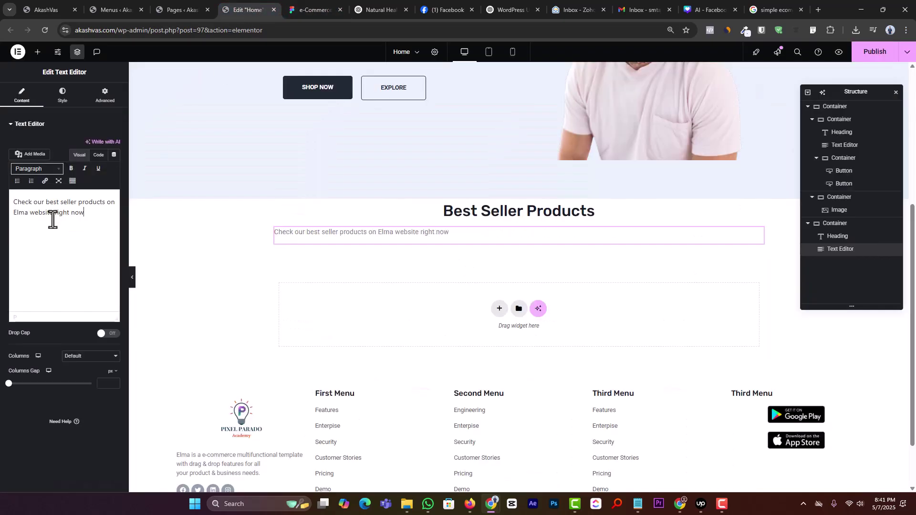
Check the subtitle's typography in Figma, then set the Text Editor's font size to 16 px and centre the text in Elementor.
click(311, 10)
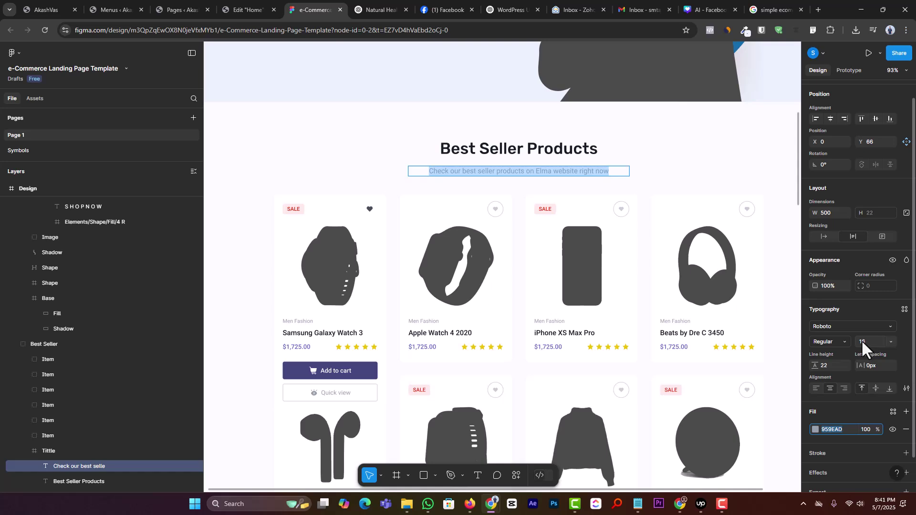
click(245, 9)
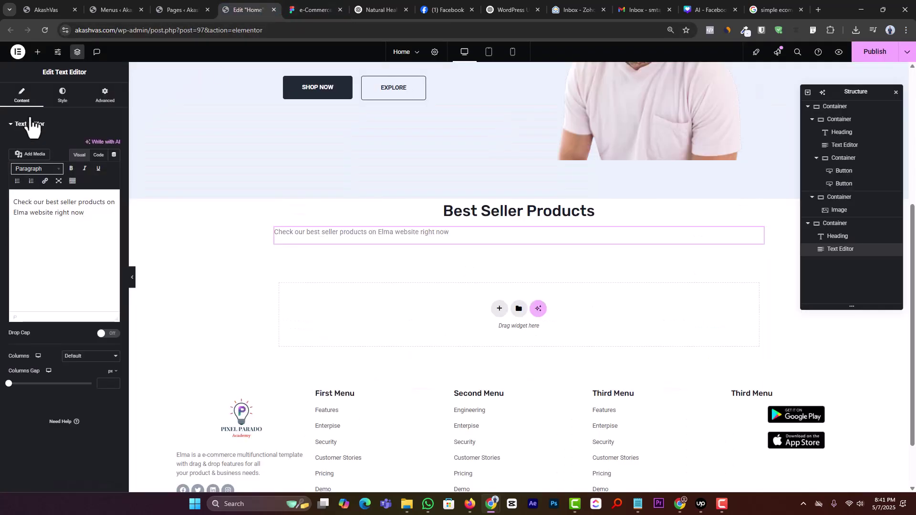
click(63, 94)
click(115, 169)
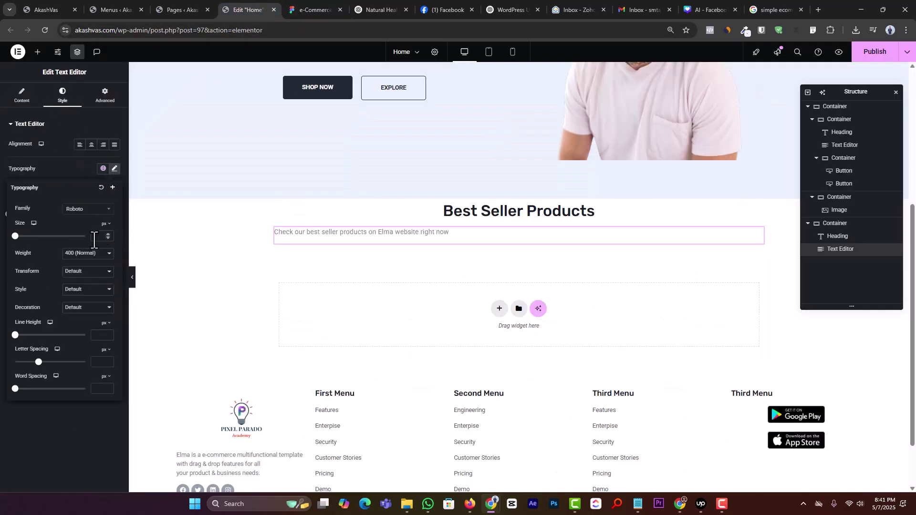
click(105, 234)
text(16)
click(91, 144)
Set the subtitle's text color to 959EAD and compare its typography with the Figma design.
click(114, 256)
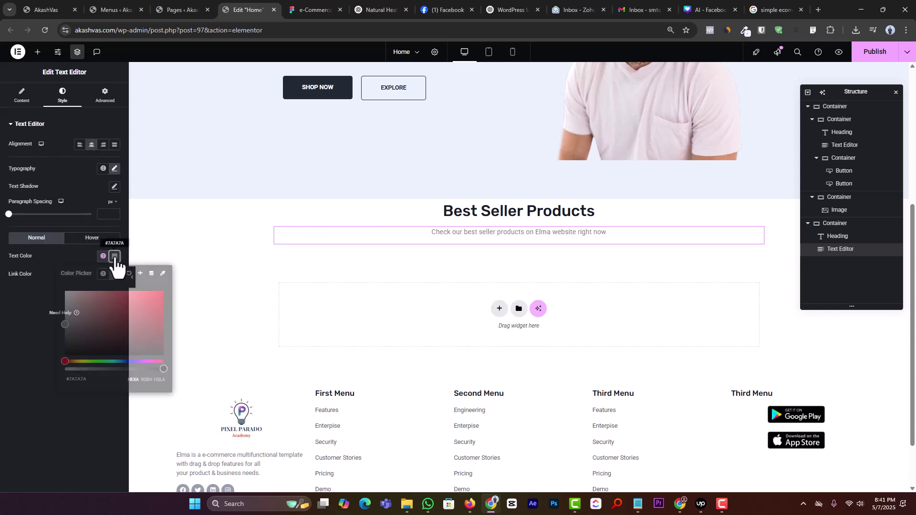
text(959EAD)
click(31, 334)
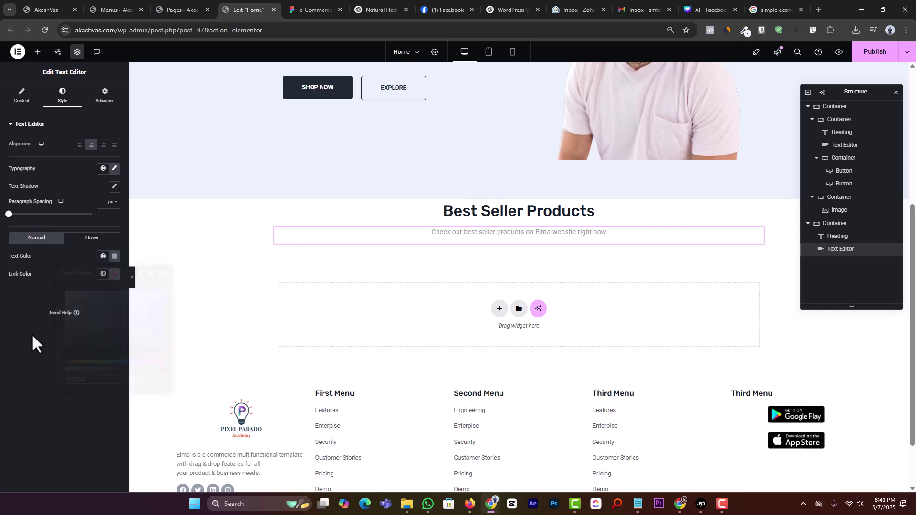
click(316, 10)
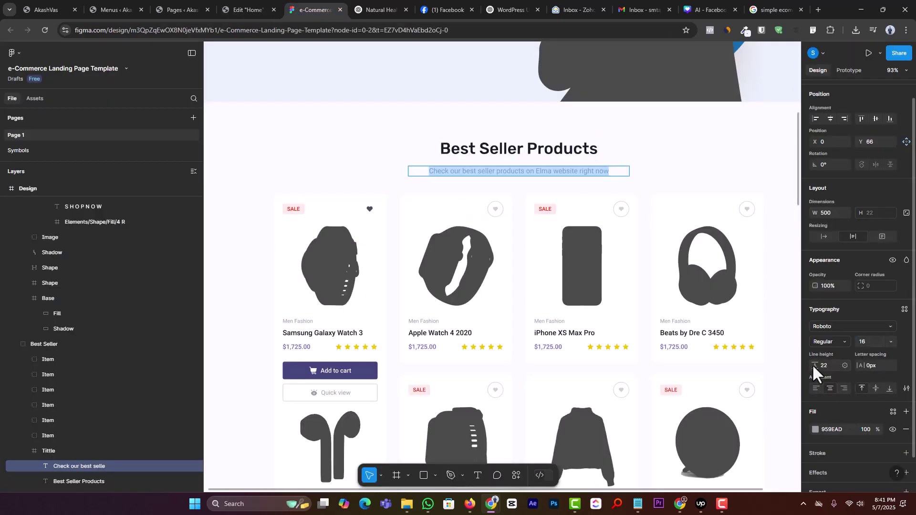
click(239, 6)
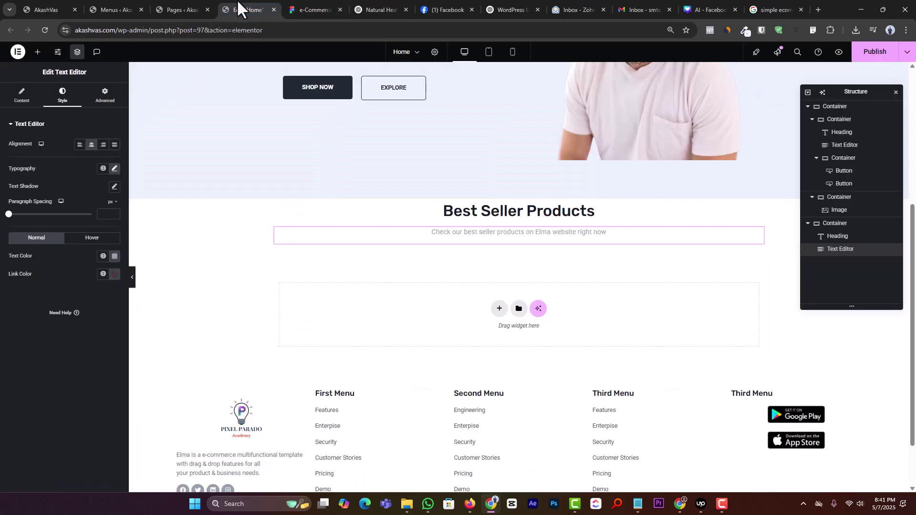
Set the subtitle's line height to 22 px in its typography settings and publish the page.
click(114, 170)
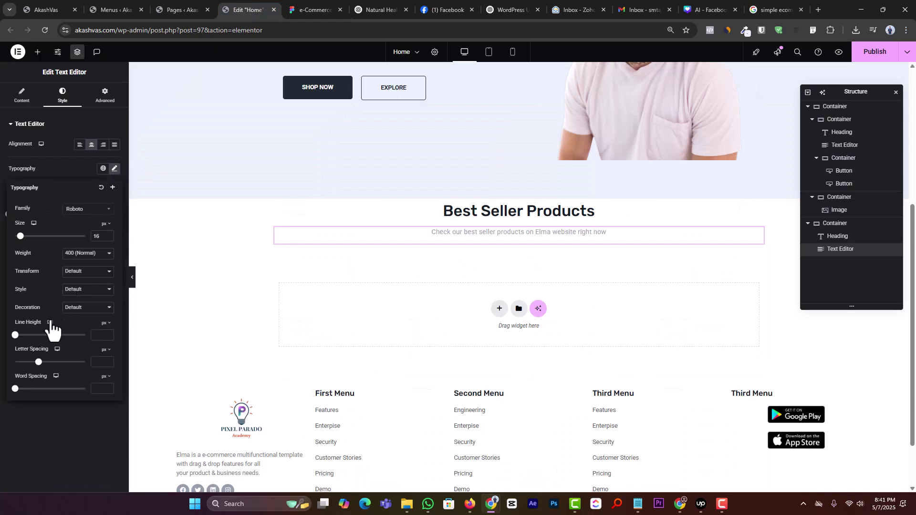
click(94, 336)
text(22)
click(71, 427)
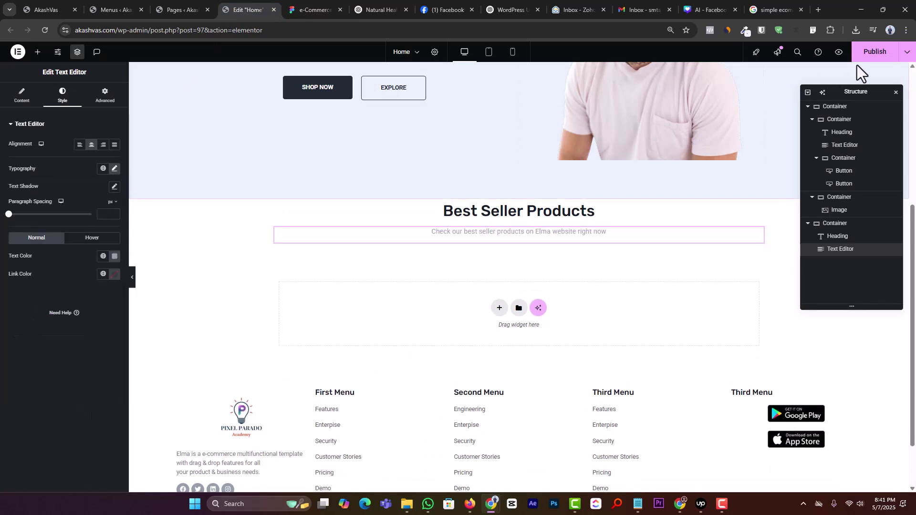
click(871, 52)
Compare the section with the Figma design, then set the Best Seller Products container's padding to 50 px on all sides.
click(314, 4)
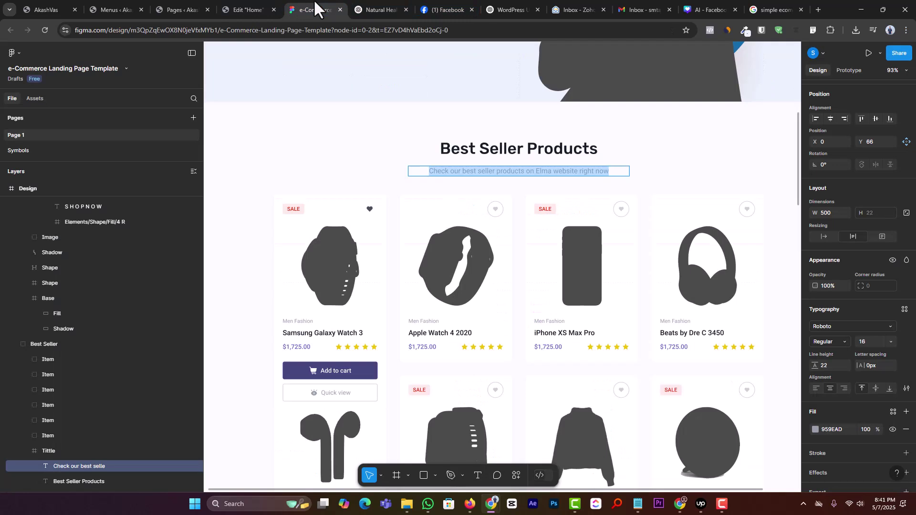
click(248, 8)
click(520, 195)
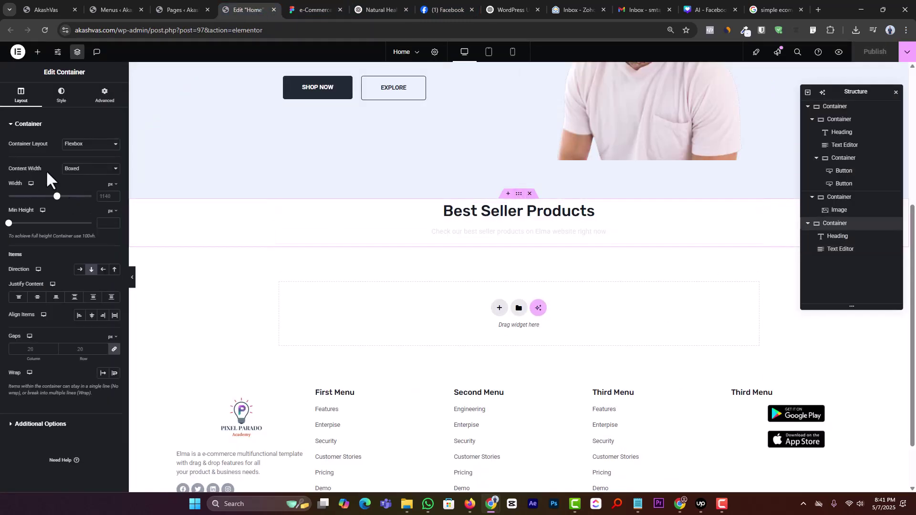
click(102, 101)
click(26, 184)
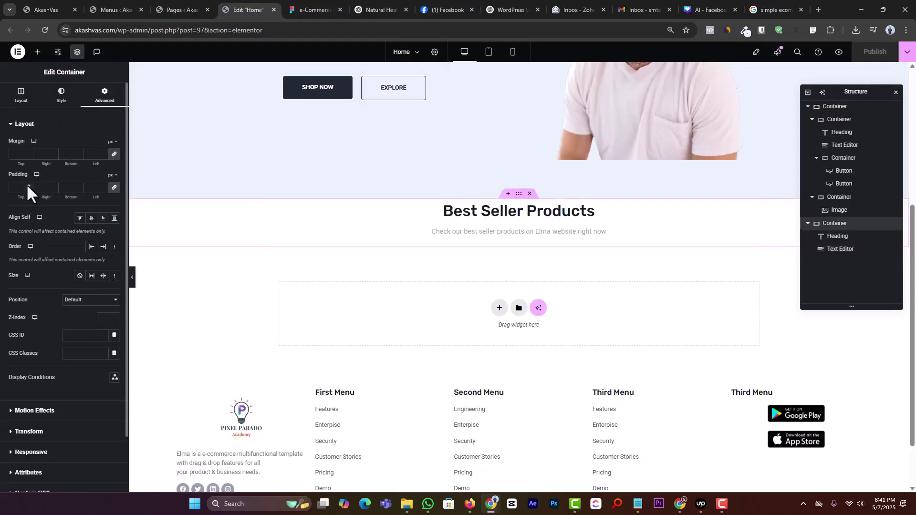
text(23)
key(Up)
key(Up)
key(Up)
key(Up)
key(Up)
key(Up)
key(Up)
key(Up)
key(Up)
key(Up)
key(Up)
key(Up)
key(Up)
key(Up)
key(Up)
key(Up)
key(Up)
key(Up)
key(Up)
key(Up)
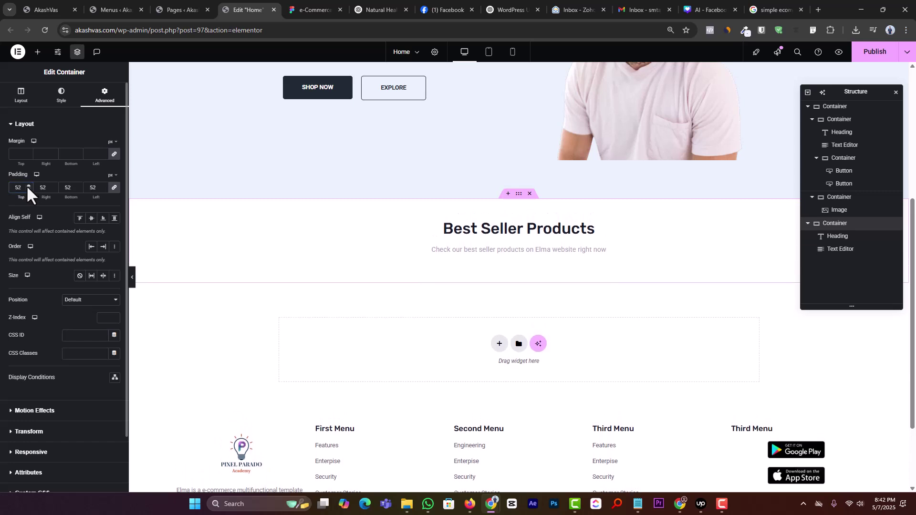
key(Down)
key(Down)
Add a single-column Flexbox container below the Best Seller Products heading section.
click(500, 344)
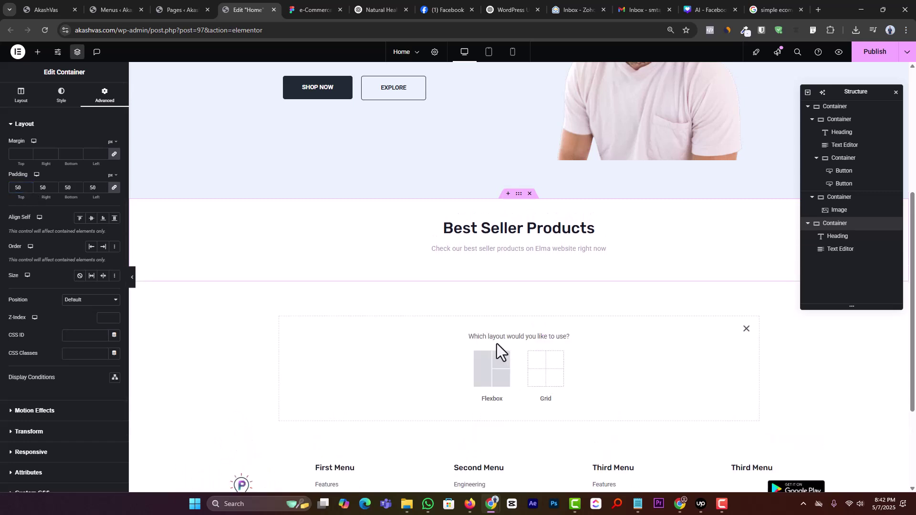
click(492, 367)
click(408, 367)
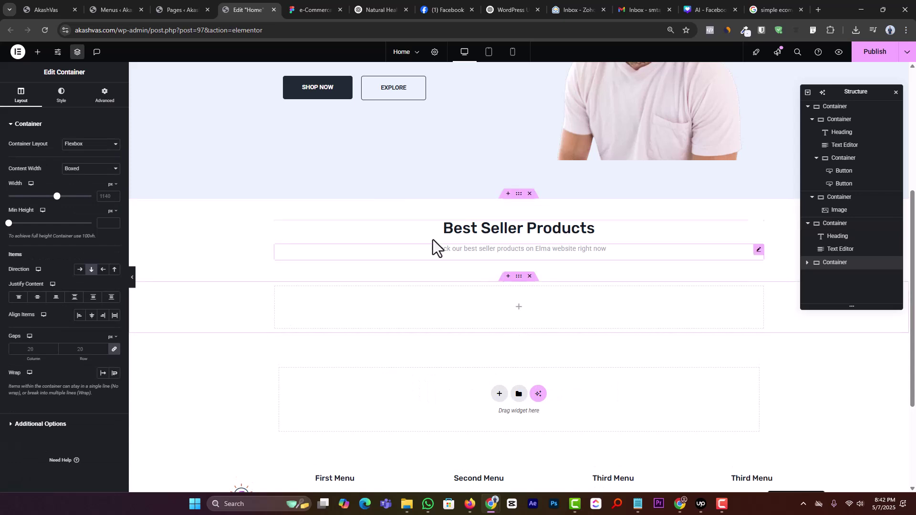
Examine the layout of the Best Seller product cards in the Figma design.
click(326, 9)
key(Escape)
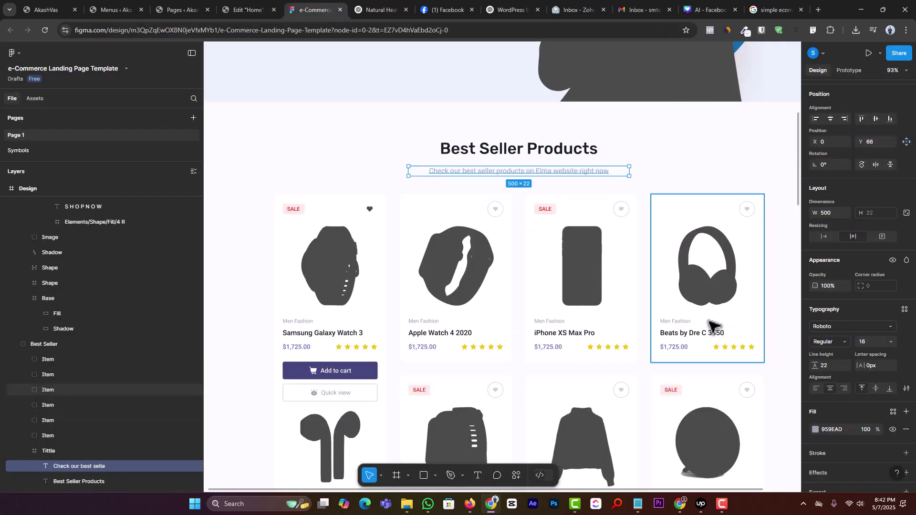
scroll(706, 296, down, 5)
scroll(549, 325, up, 2)
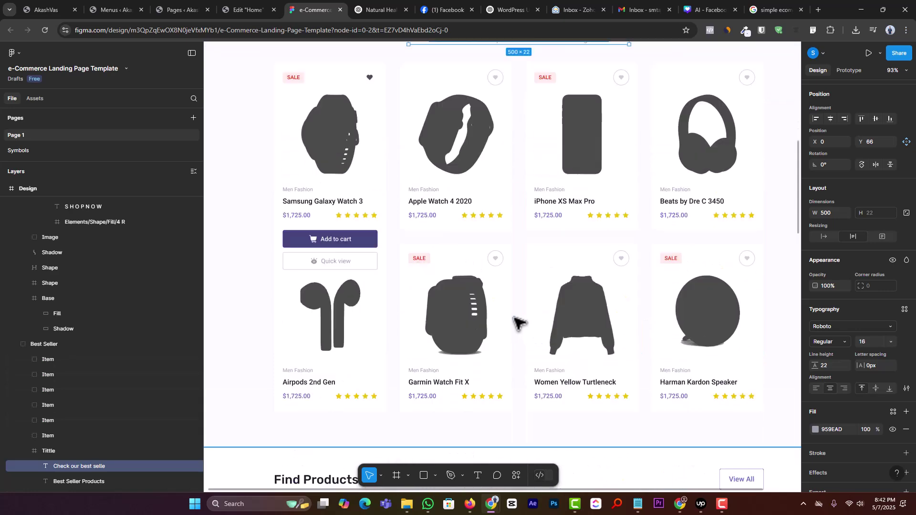
scroll(417, 228, up, 2)
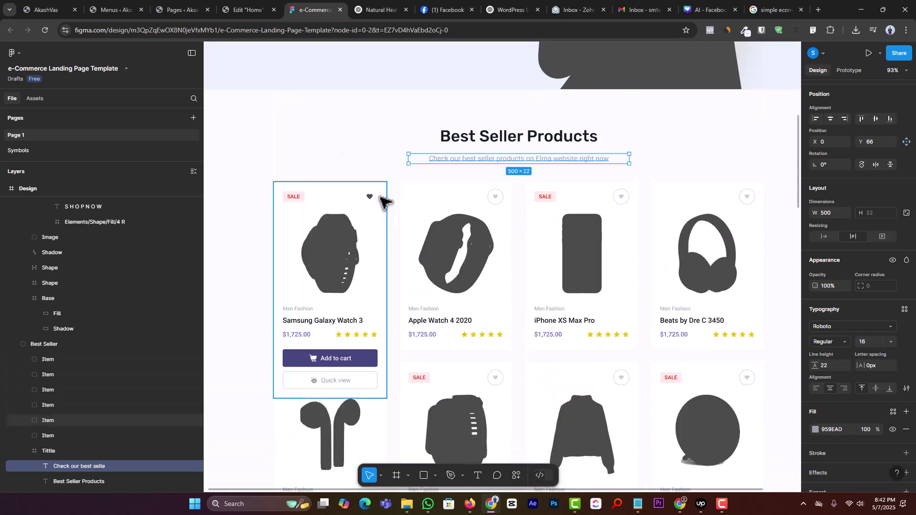
Browse the WooCommerce widgets in Elementor and place a Products widget inside the new container.
click(246, 8)
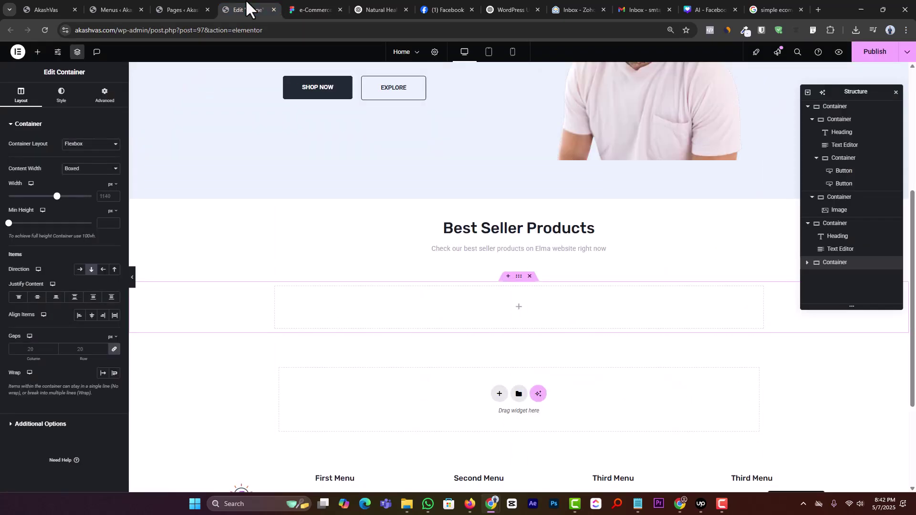
click(37, 52)
scroll(36, 346, down, 5)
scroll(37, 346, up, 10)
scroll(38, 343, down, 10)
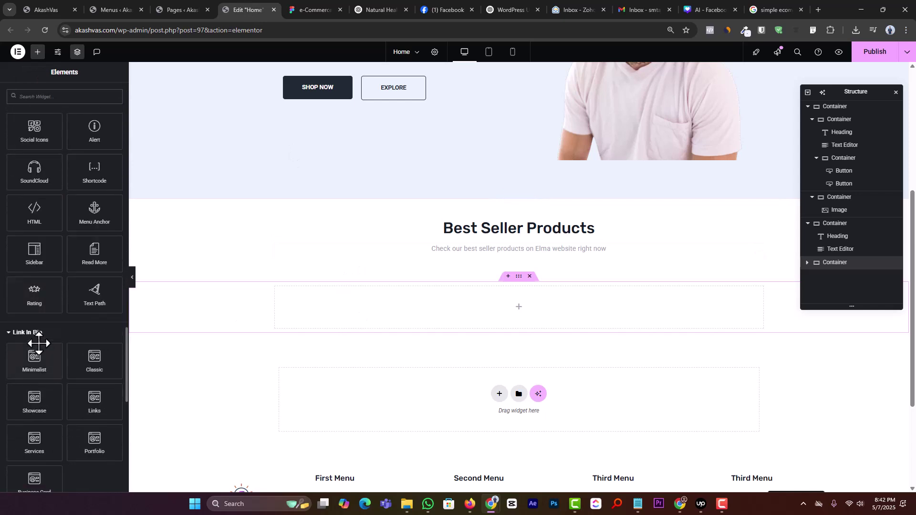
scroll(39, 348, up, 5)
scroll(28, 356, up, 1)
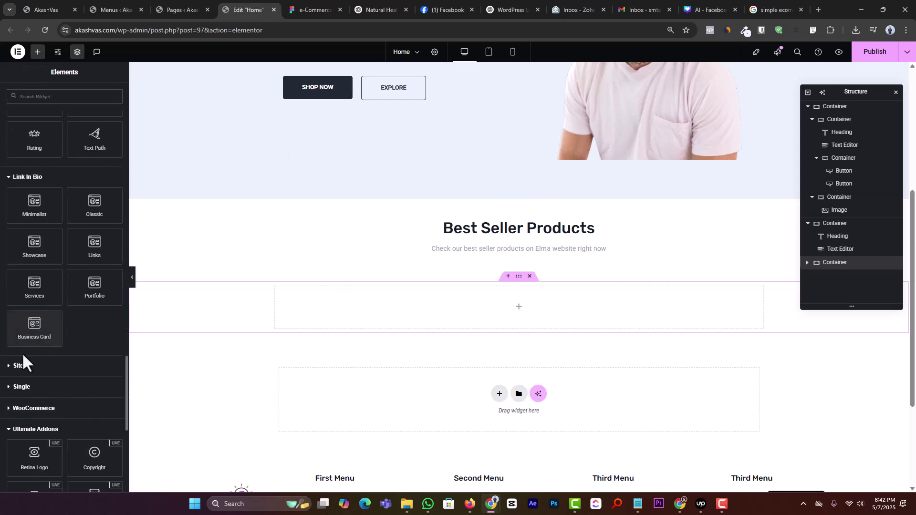
click(32, 410)
scroll(52, 373, down, 4)
scroll(58, 362, down, 3)
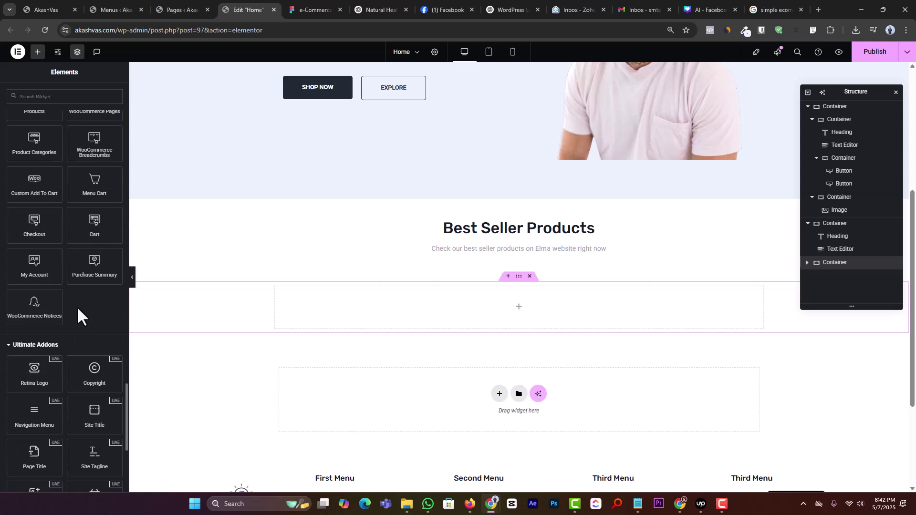
scroll(77, 308, down, 3)
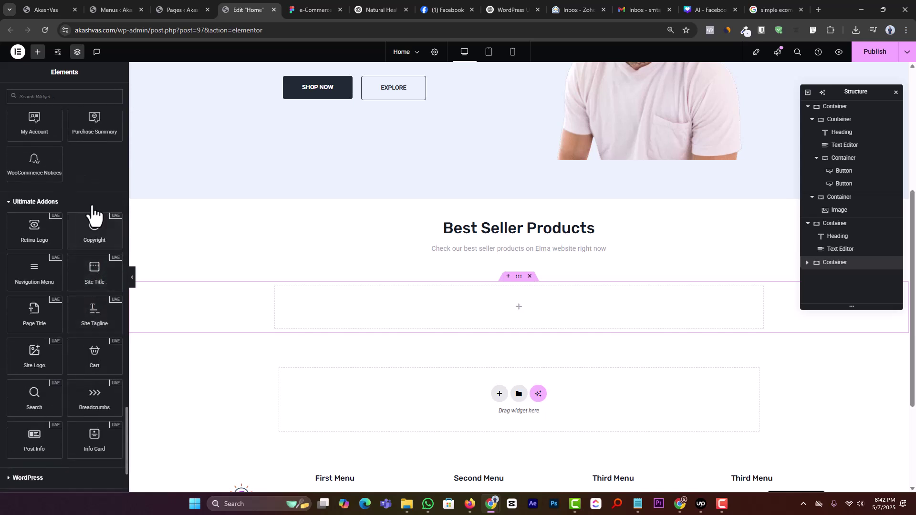
scroll(92, 213, up, 4)
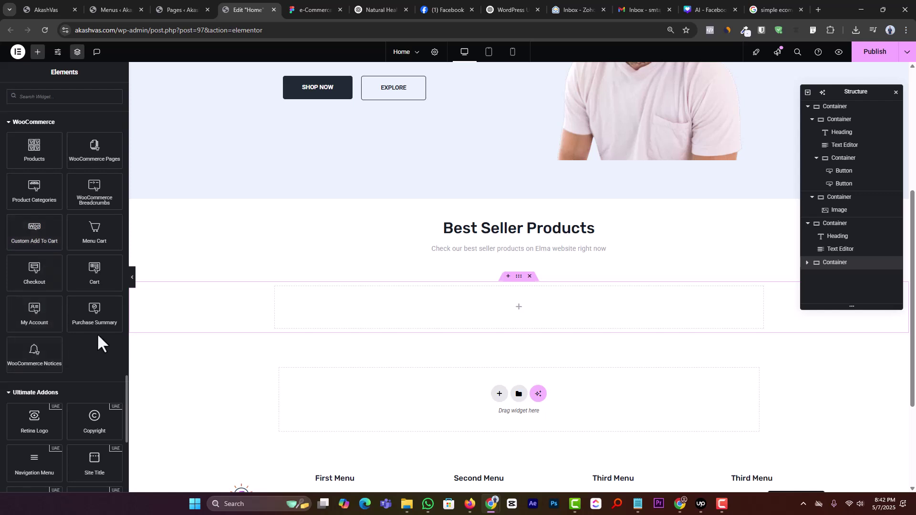
scroll(61, 326, up, 2)
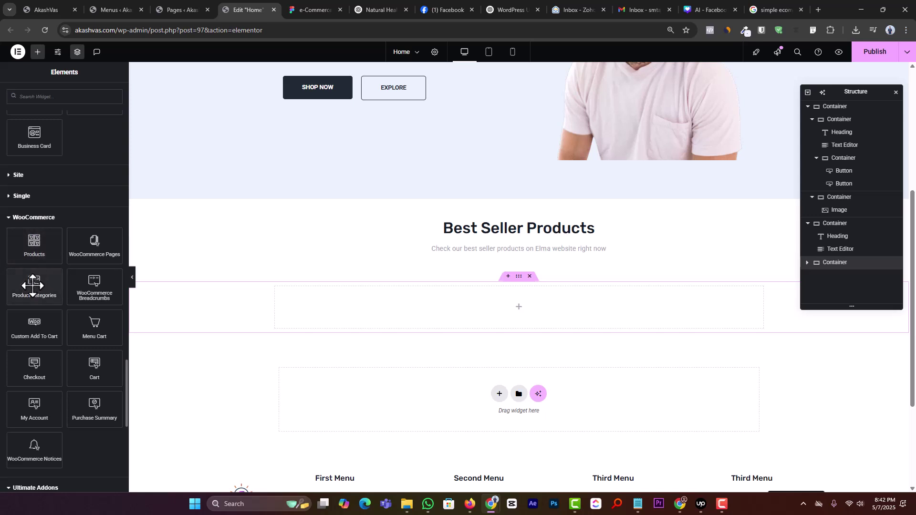
drag(35, 244, 423, 322)
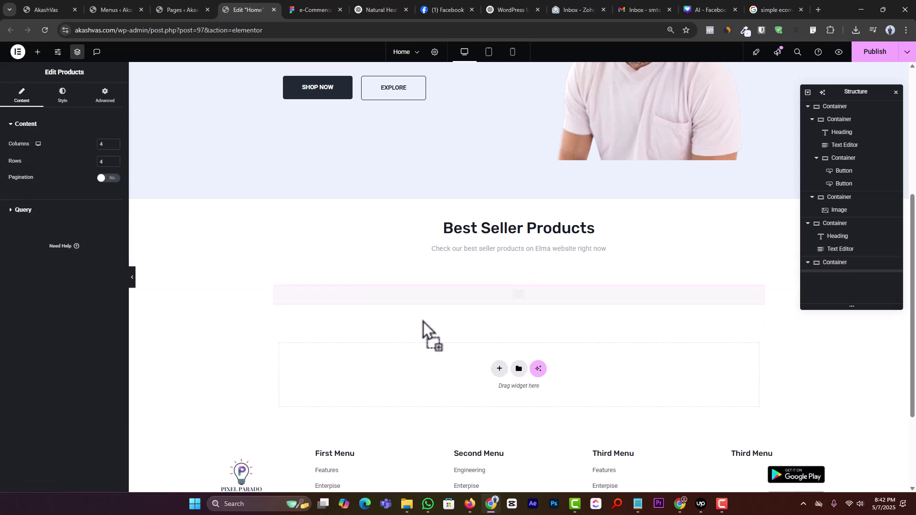
scroll(539, 333, down, 3)
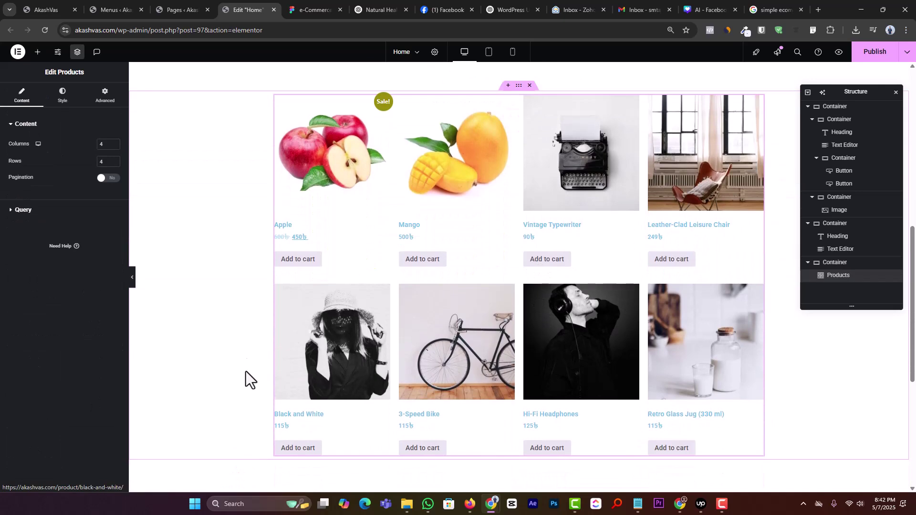
scroll(409, 245, down, 3)
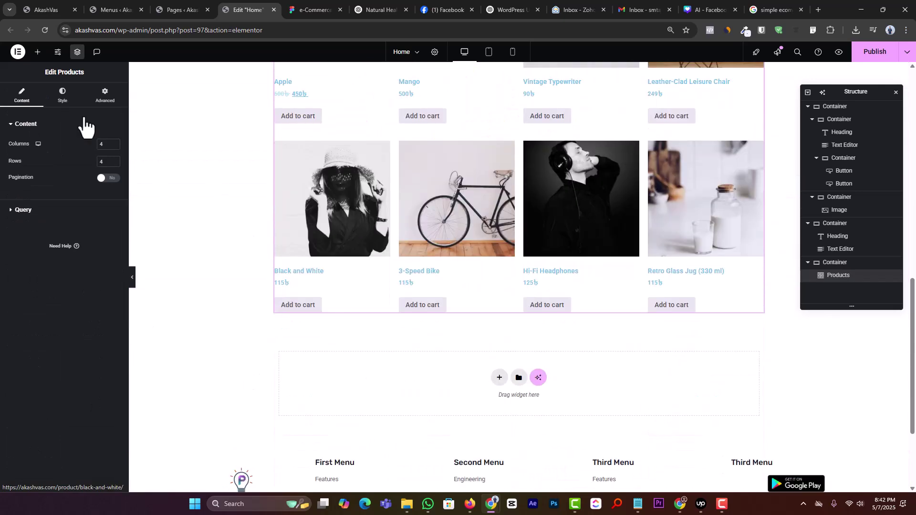
Try a Product Categories widget below the product grid, then delete it.
click(38, 52)
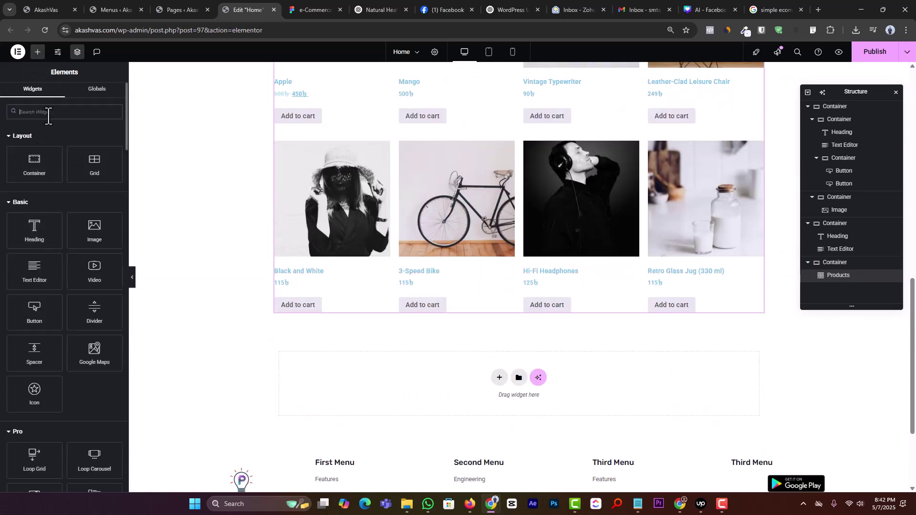
scroll(57, 374, down, 20)
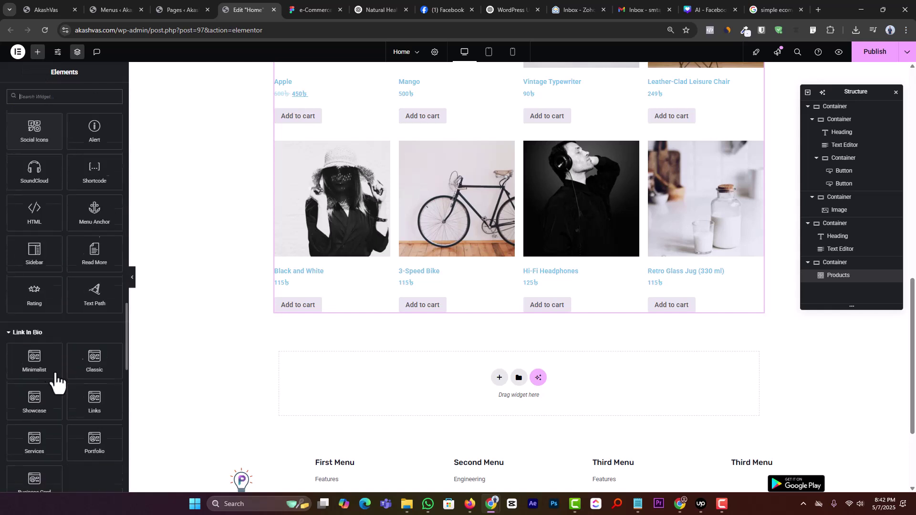
scroll(56, 380, down, 5)
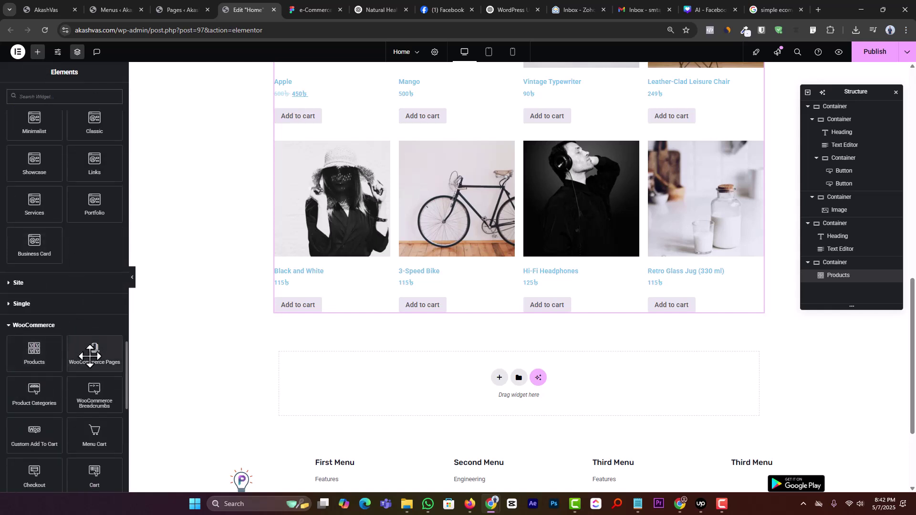
scroll(92, 354, down, 1)
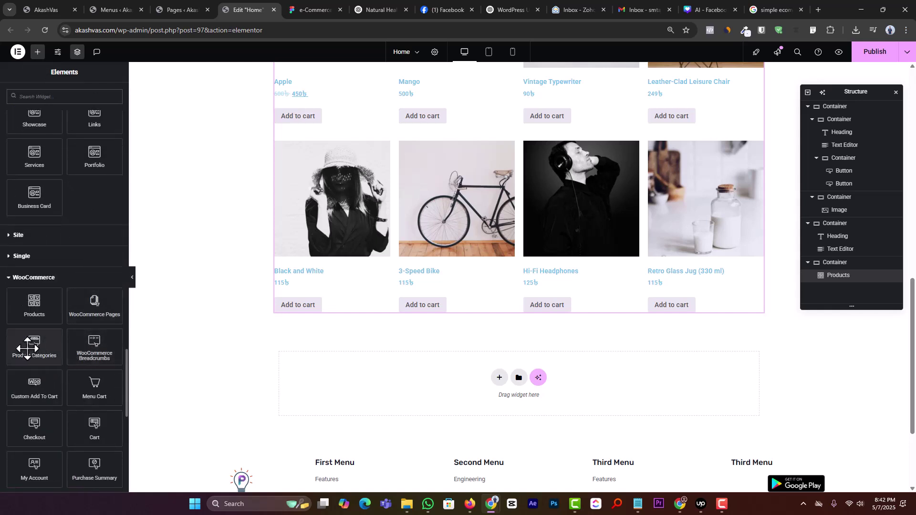
drag(27, 348, 422, 310)
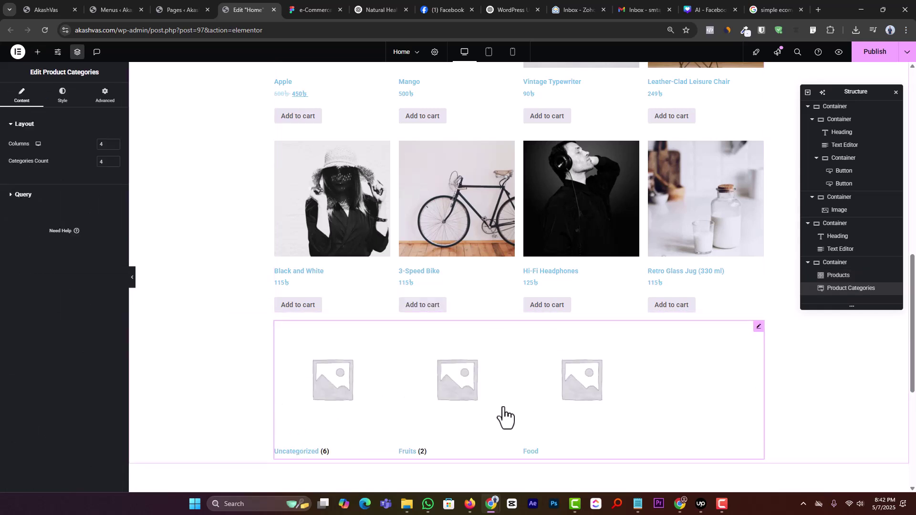
scroll(478, 305, up, 2)
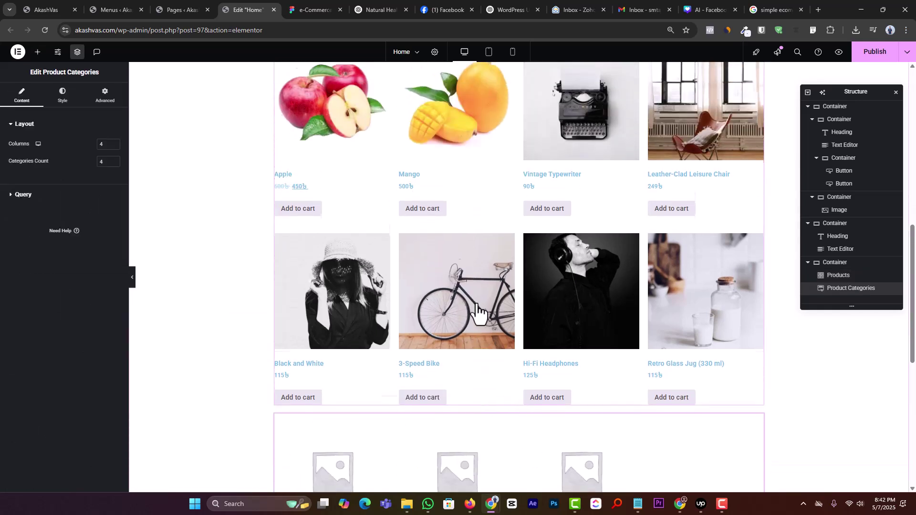
scroll(479, 307, down, 3)
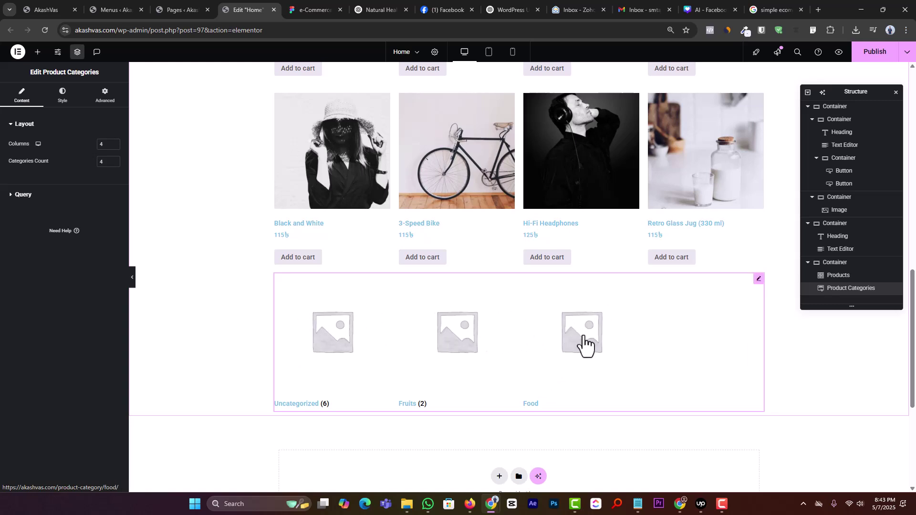
right_click(759, 282)
click(774, 472)
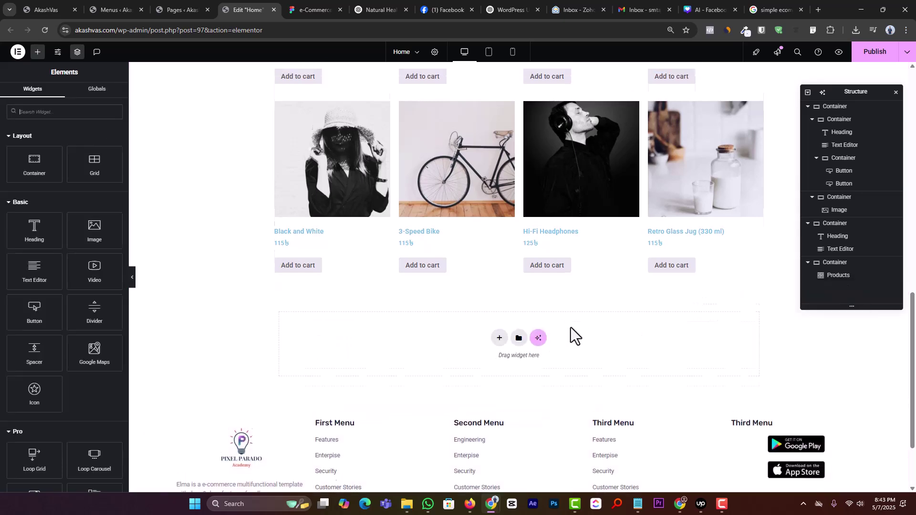
Review the Products widget's style options for title, price and button, and open its Box style settings.
scroll(575, 333, up, 5)
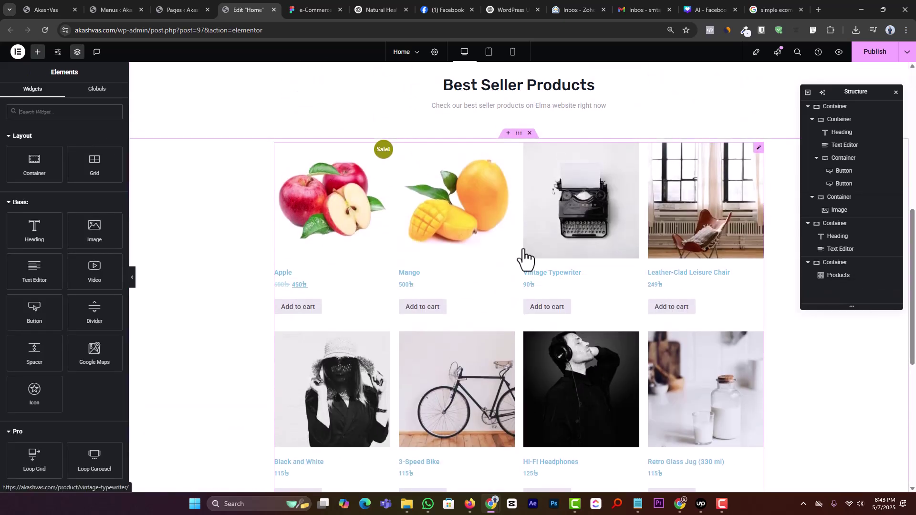
click(494, 261)
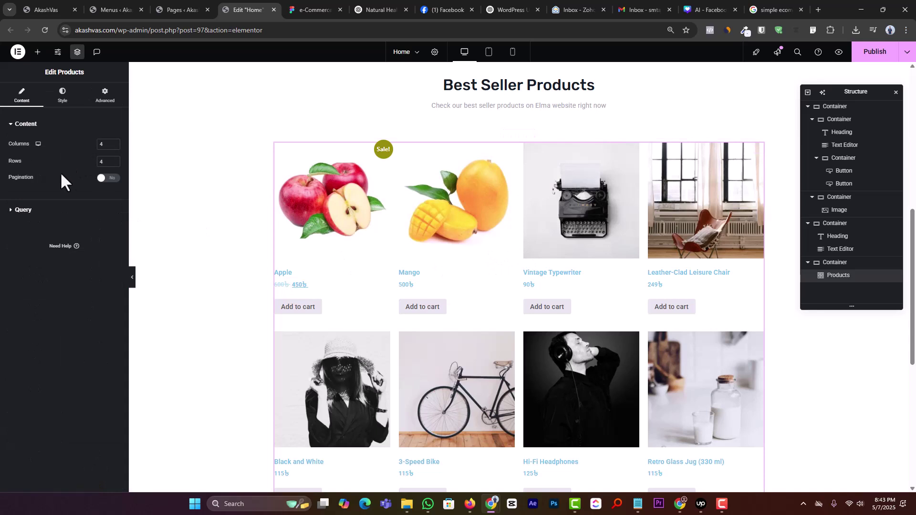
click(62, 96)
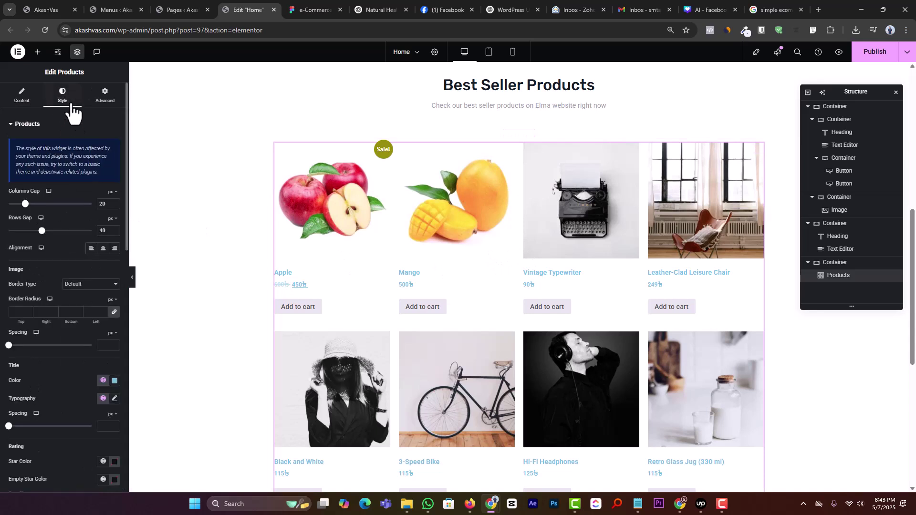
scroll(42, 271, down, 4)
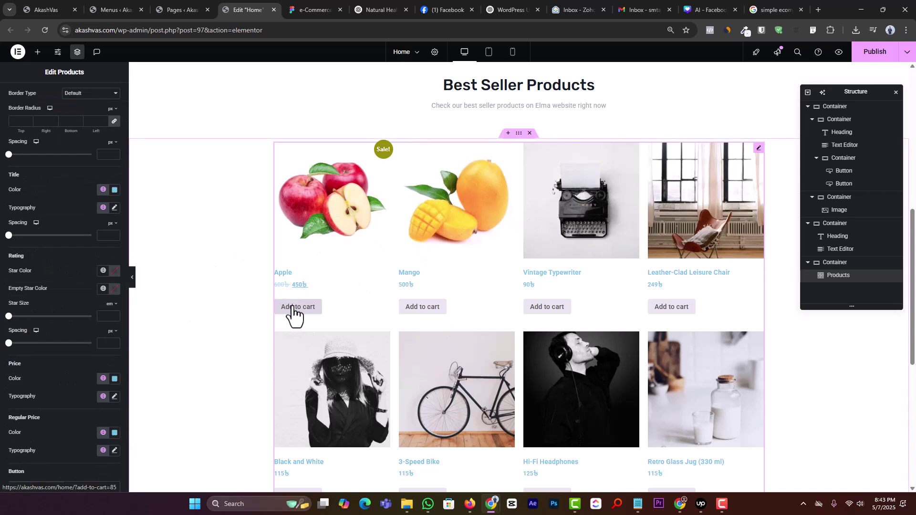
scroll(55, 311, down, 8)
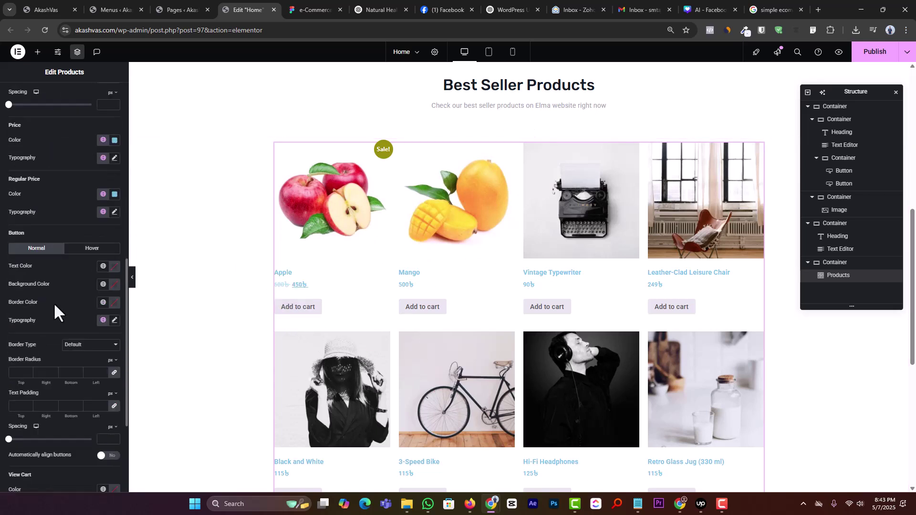
click(48, 413)
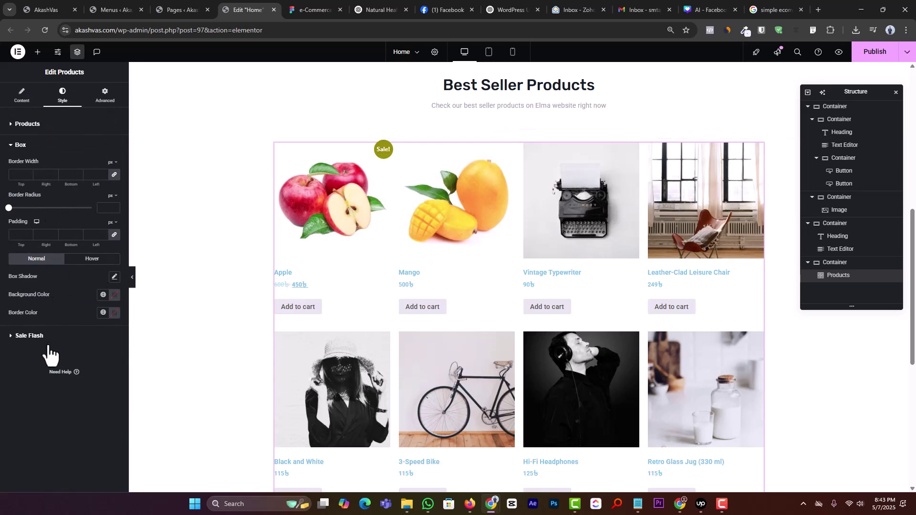
Examine the Products widget's Sale Flash style options and compare them with the first product card in the Figma design.
click(30, 336)
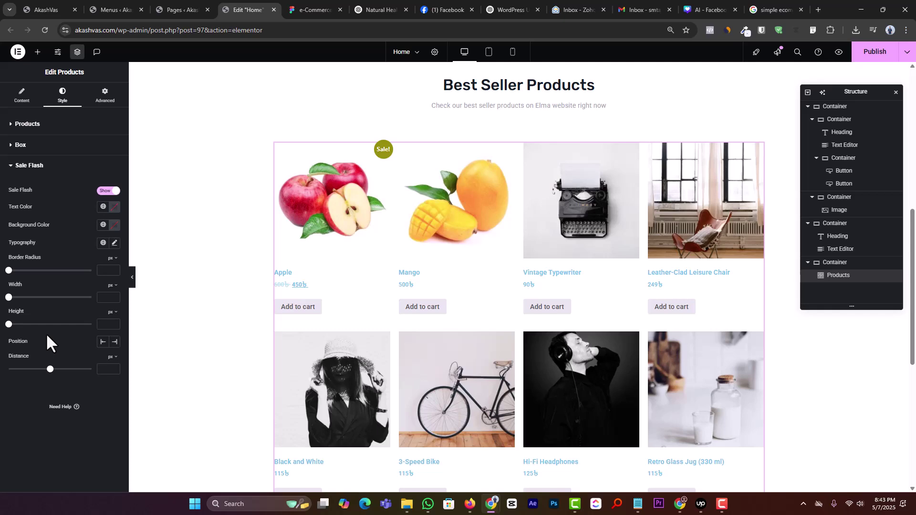
click(329, 10)
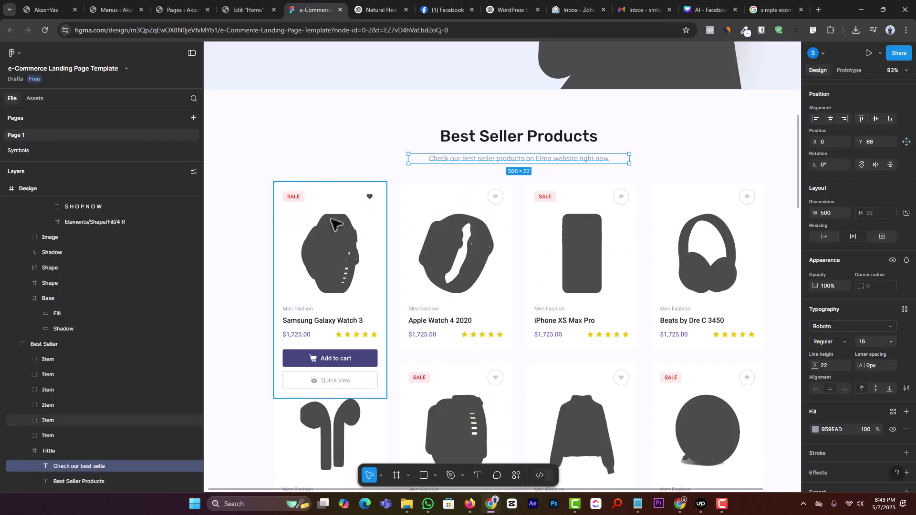
click(326, 233)
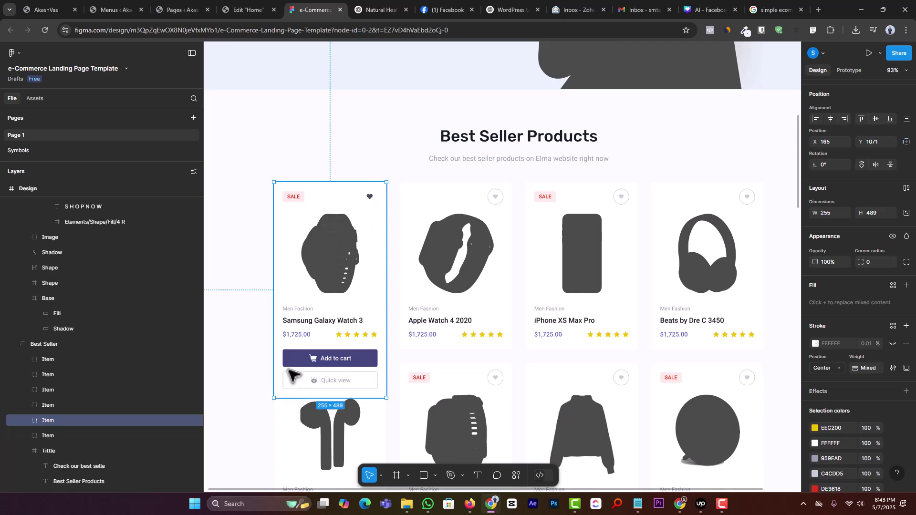
click(231, 9)
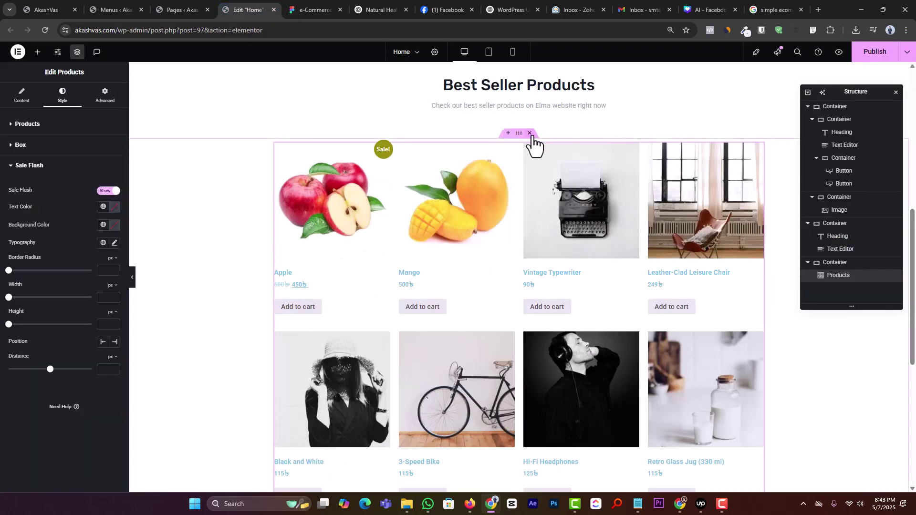
Delete the container holding the Products widget below the Best Seller heading and try adding an empty container in its place.
click(530, 134)
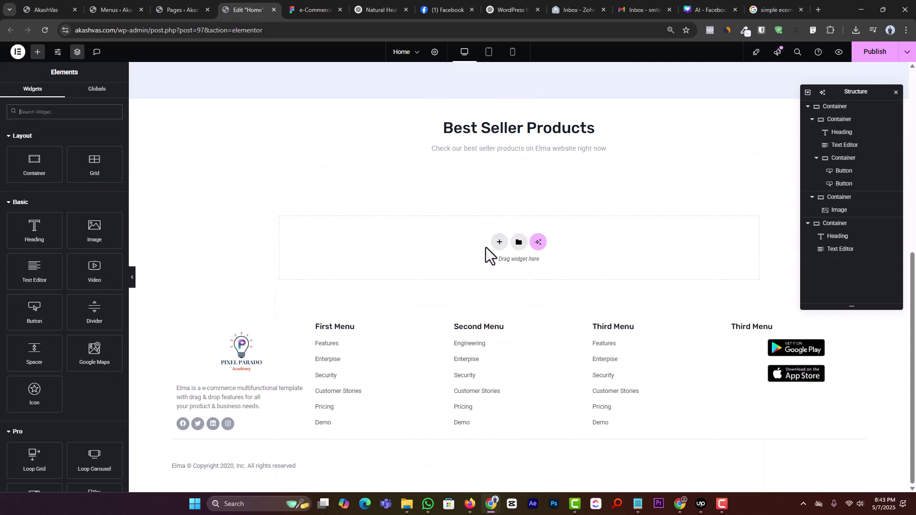
click(500, 241)
click(492, 263)
click(411, 268)
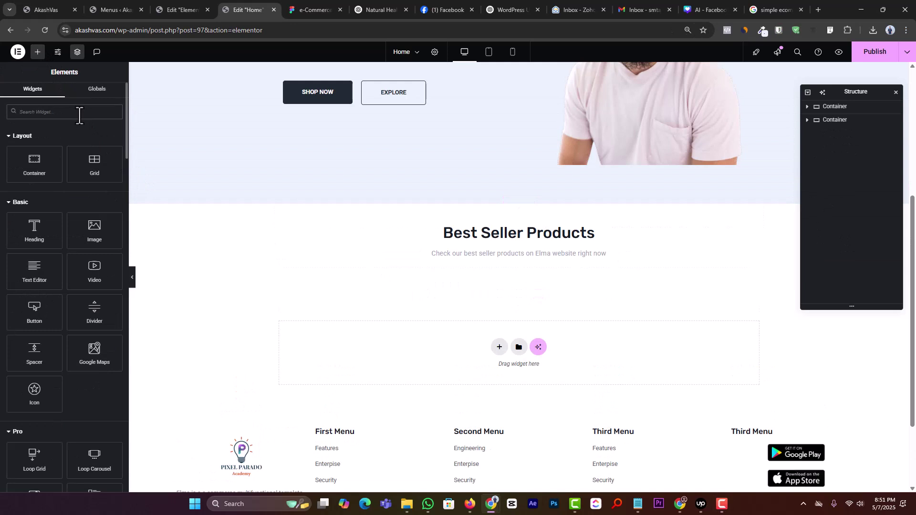
Search the widgets for "loop" and place a Loop Grid in a new section below the Best Seller Products heading.
click(79, 116)
text(lopp)
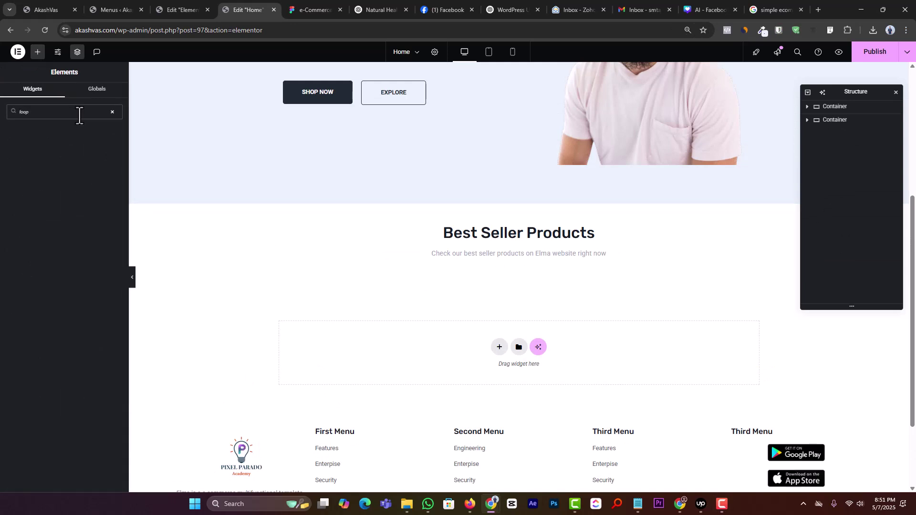
double_click(80, 115)
drag(36, 139, 531, 344)
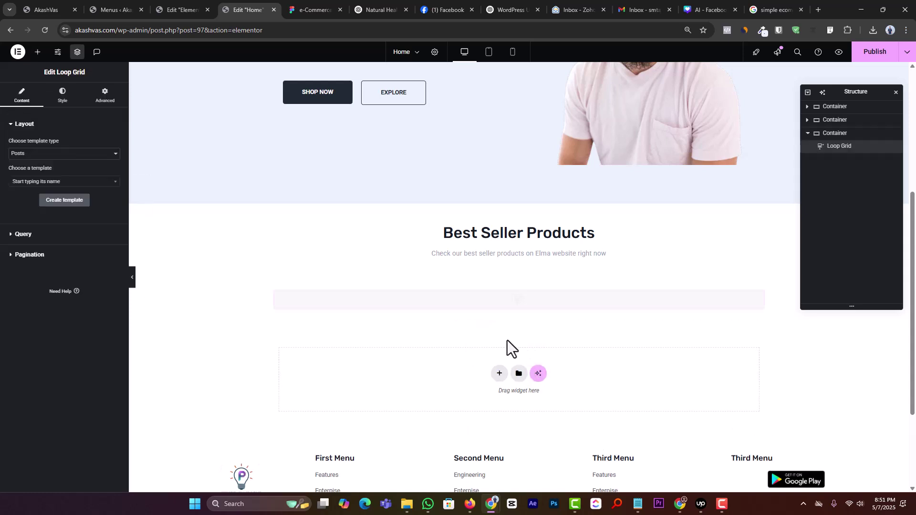
Set the Loop Grid's template type to Products and create a new loop item template, saving the page changes.
click(24, 155)
click(40, 188)
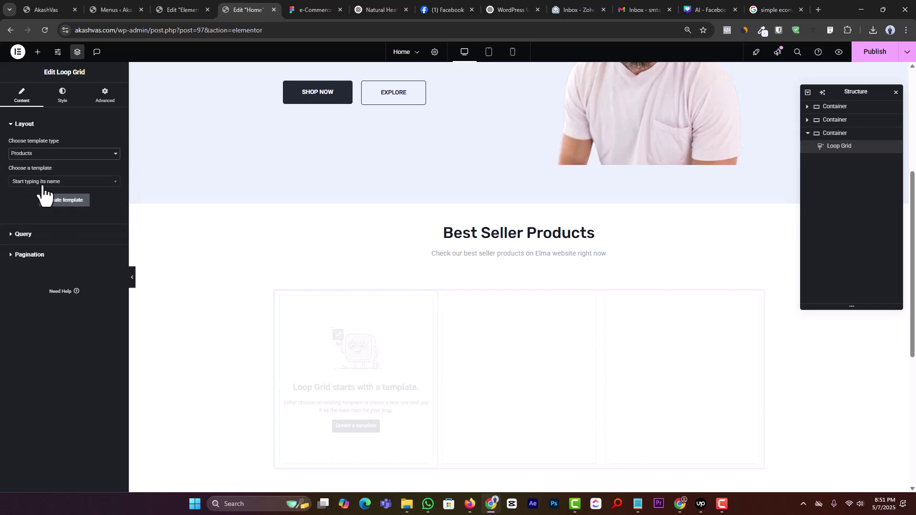
click(63, 200)
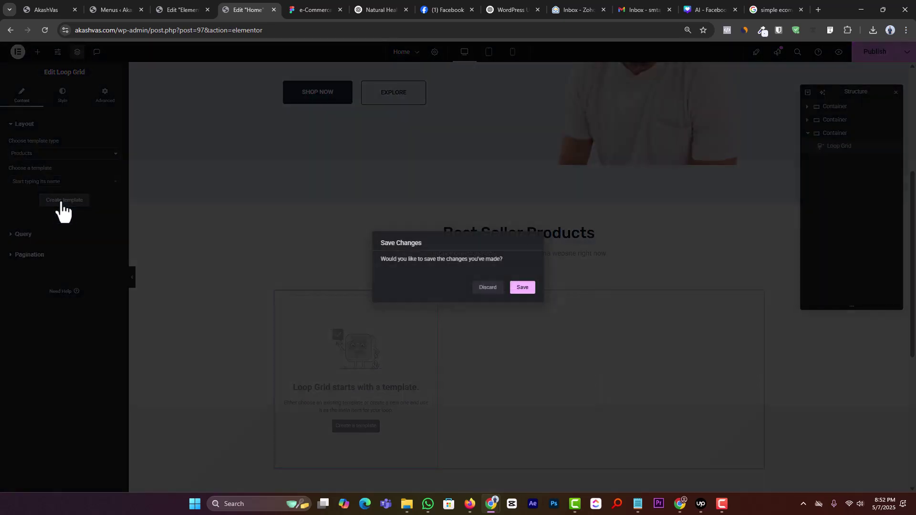
click(516, 288)
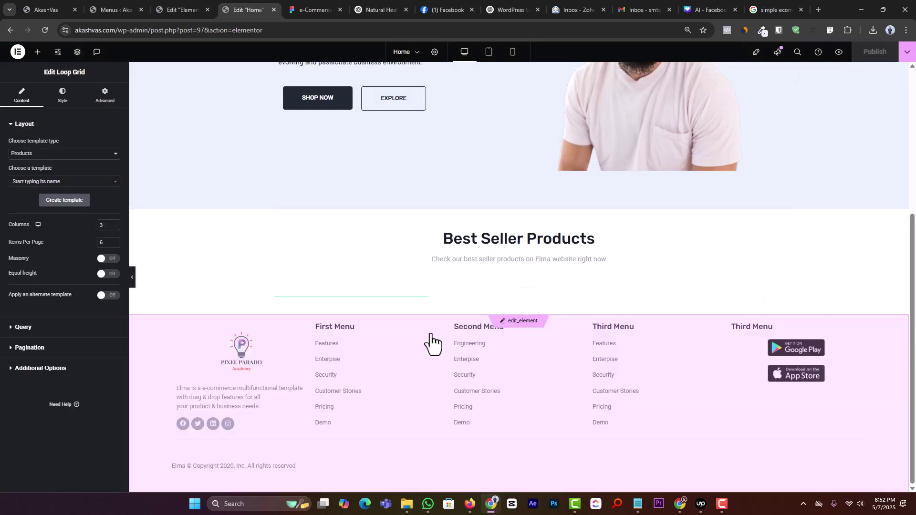
Add a flexbox container with column direction to the empty loop item template.
scroll(346, 259, down, 1)
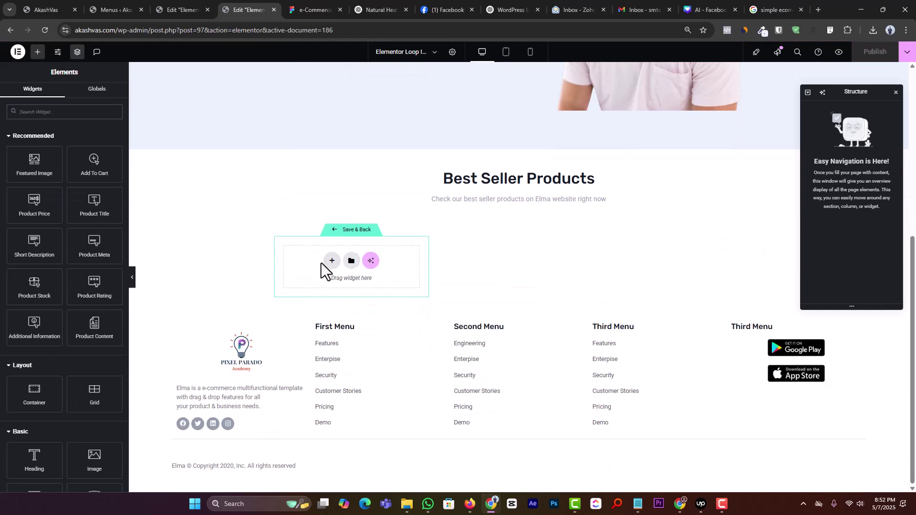
click(331, 261)
click(331, 296)
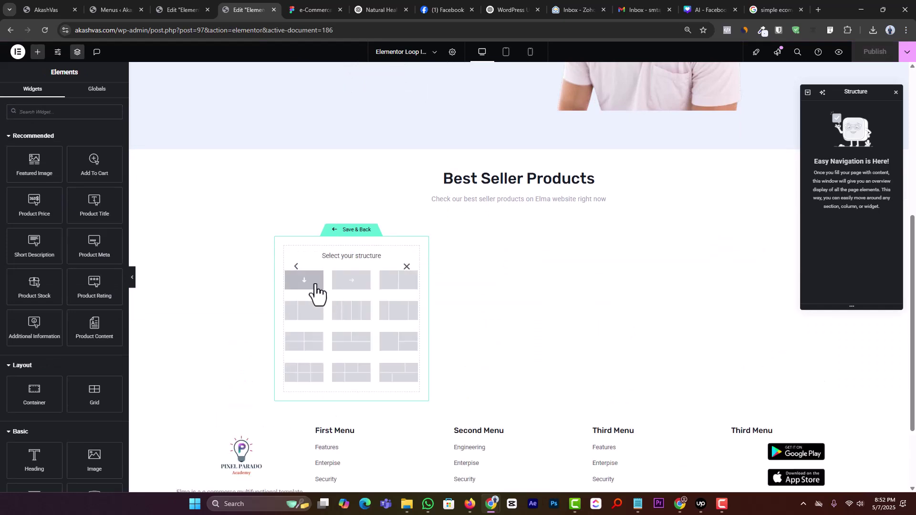
click(316, 284)
Following the Figma product card, duplicate the template's container and place a Featured Image widget in the lower copy.
click(313, 9)
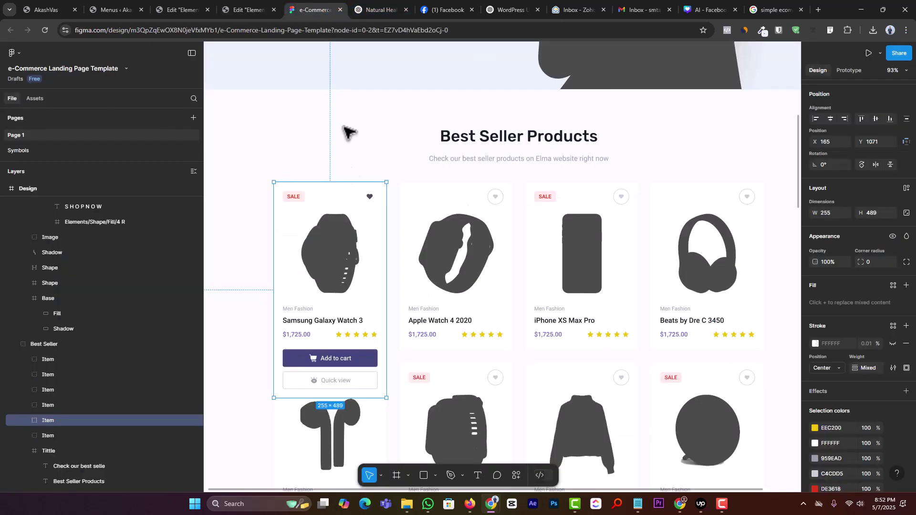
click(279, 210)
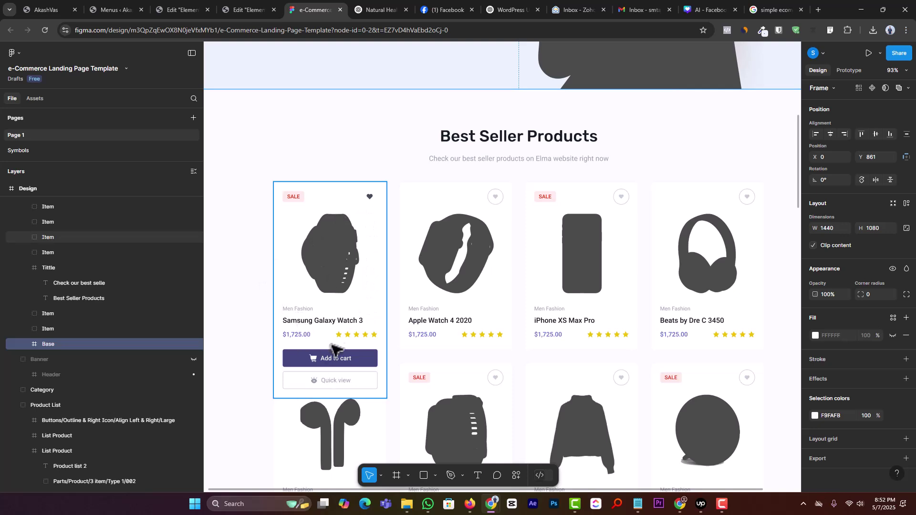
click(231, 3)
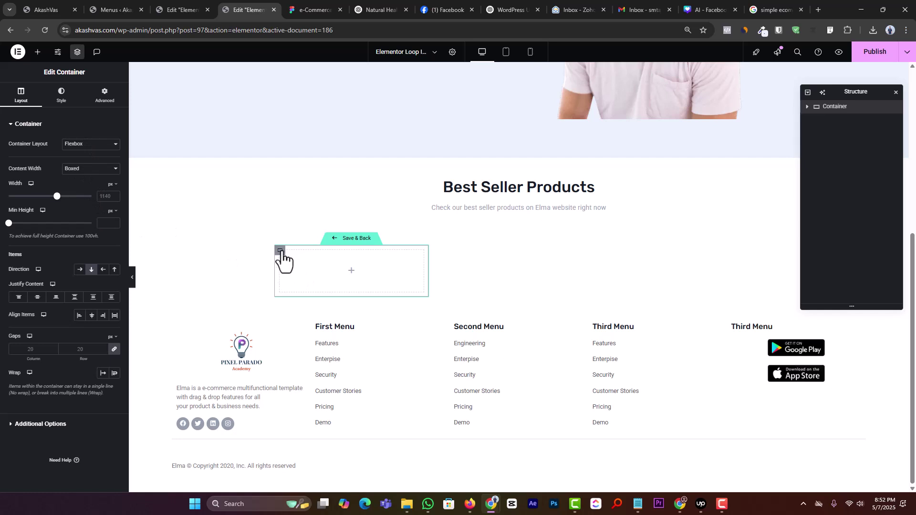
key(ctrl+d)
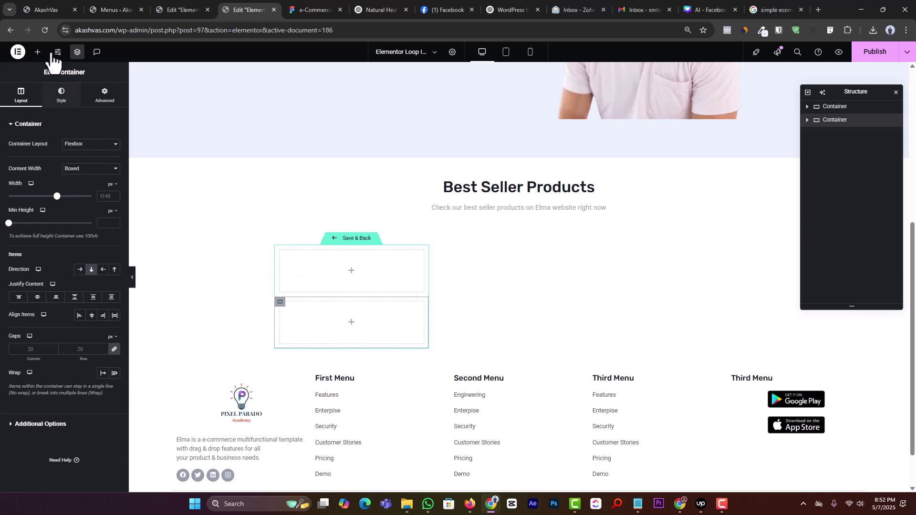
click(38, 52)
drag(29, 168, 313, 329)
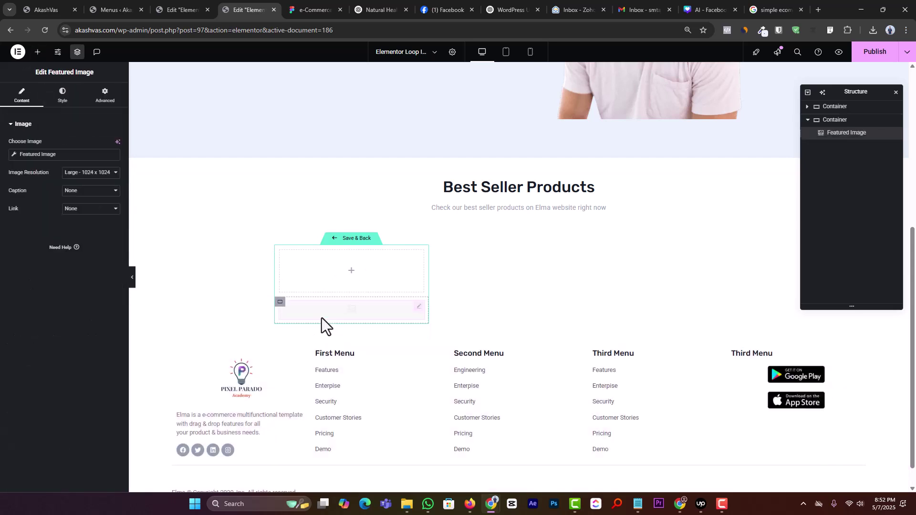
scroll(322, 318, down, 2)
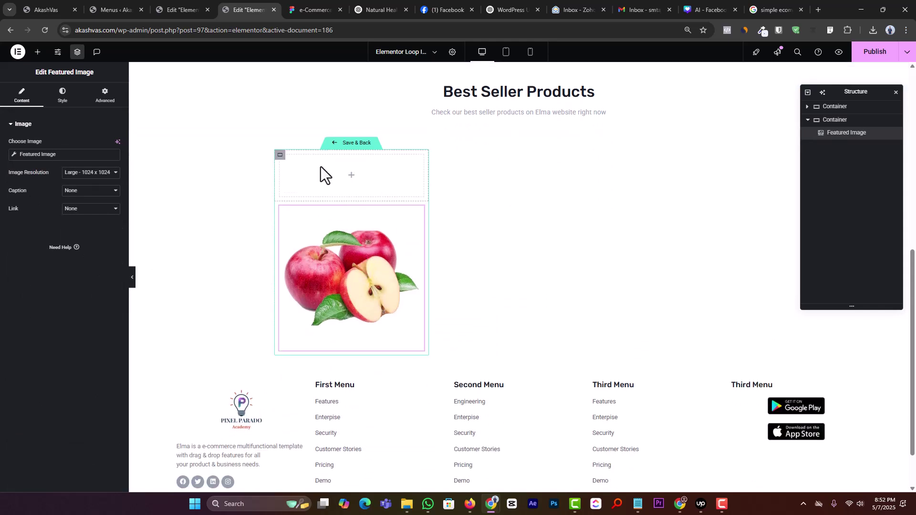
Set the container above the product image to row direction and put two side-by-side nested containers inside it.
click(281, 157)
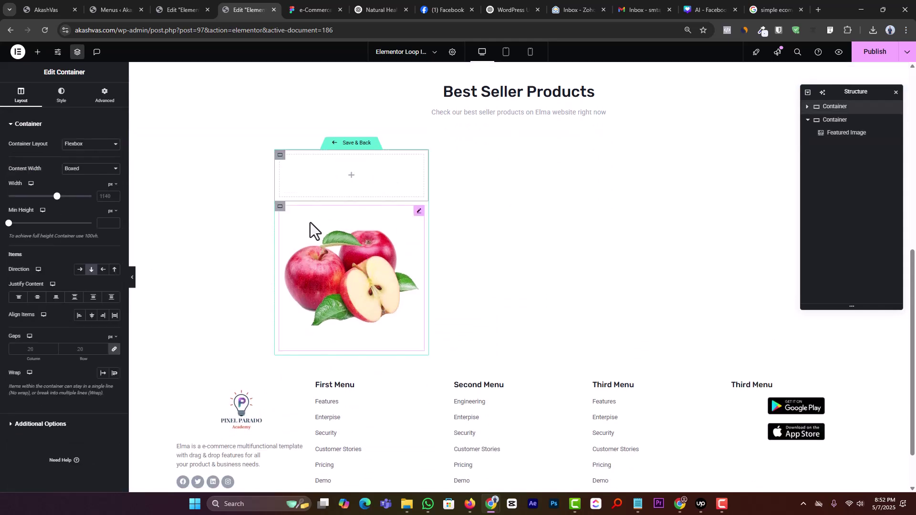
click(82, 270)
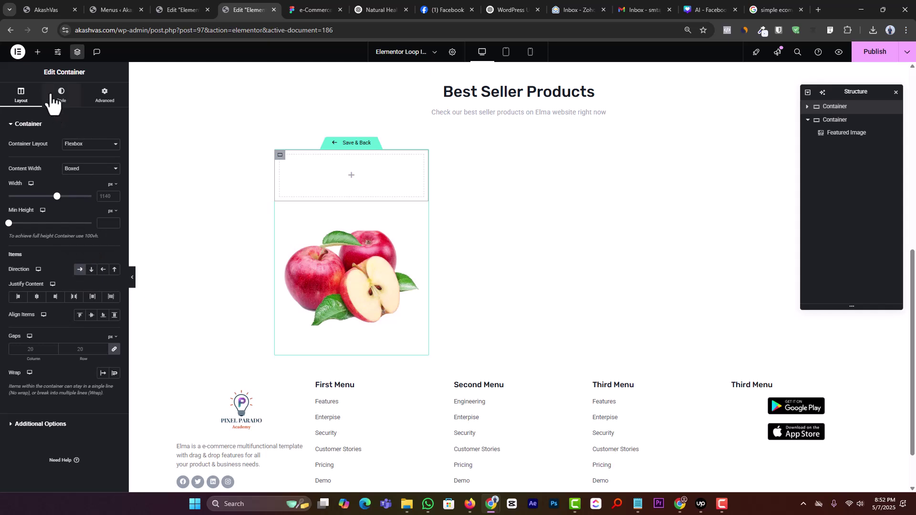
click(38, 52)
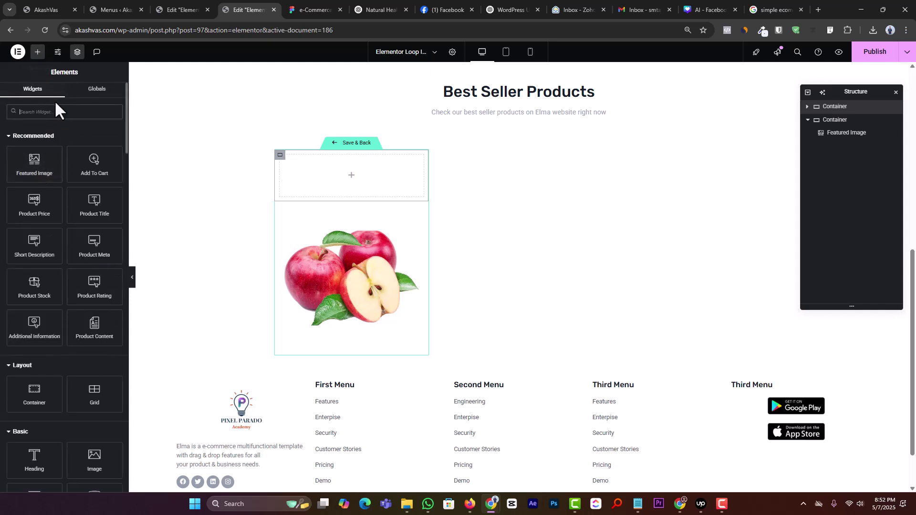
drag(34, 393, 388, 171)
key(ctrl+d)
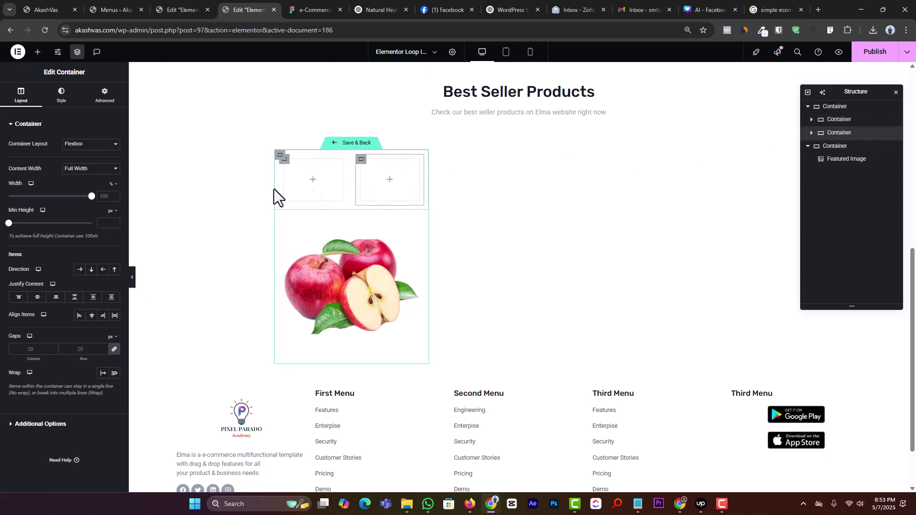
Place a Heading in the first nested container above the product image and set its title to "Sale", as on the Figma card.
click(37, 52)
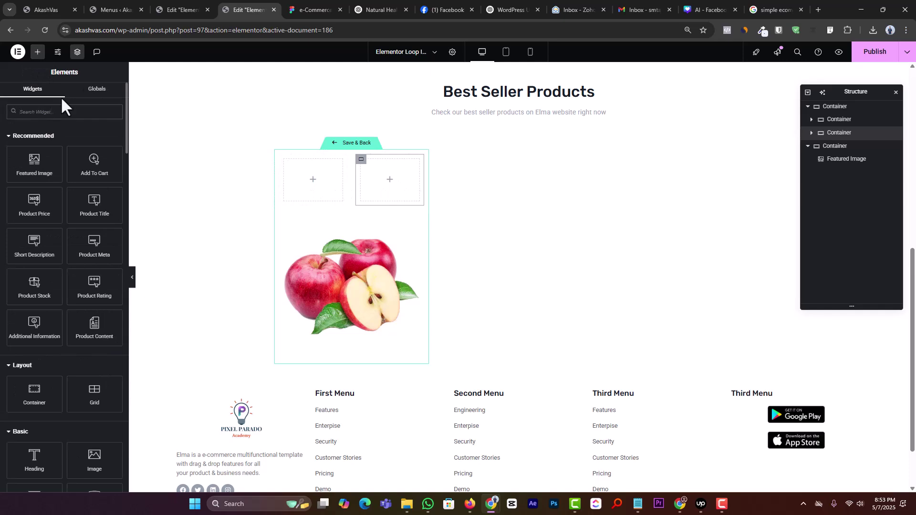
click(302, 7)
click(234, 10)
drag(33, 454, 299, 173)
click(310, 10)
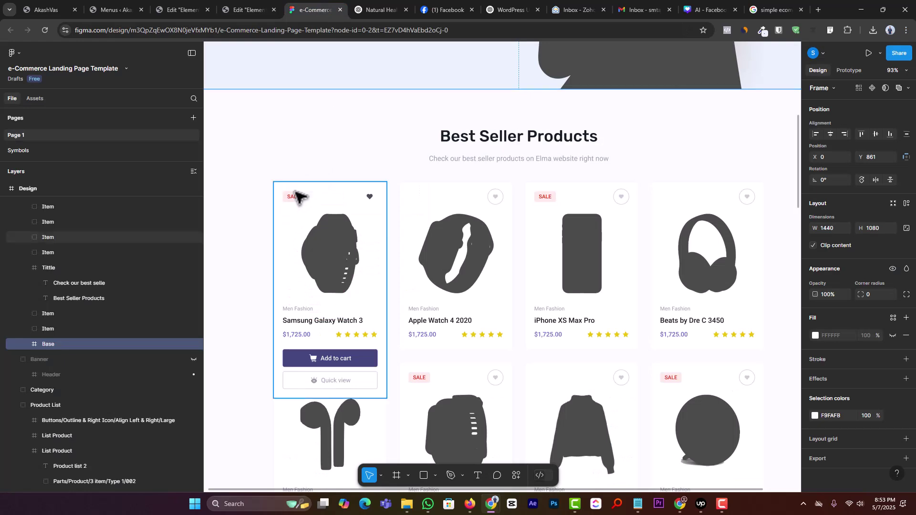
click(255, 9)
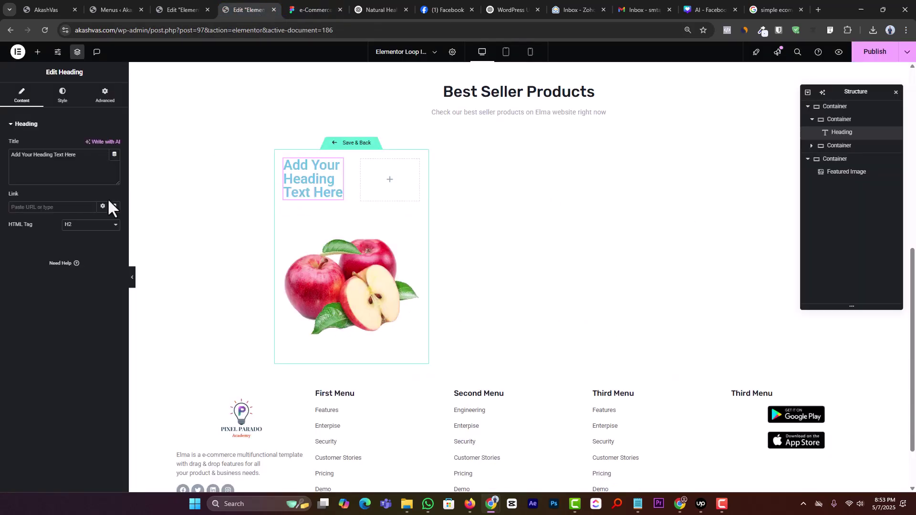
triple_click(65, 164)
text(Sale)
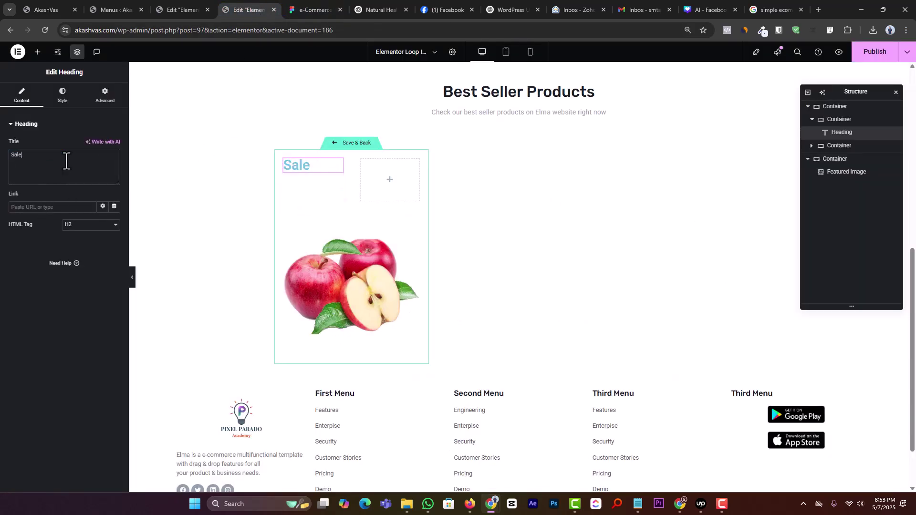
Inspect the SALE label's typography in Figma and set the Sale heading to size 12 px and weight 500 (Medium).
click(66, 97)
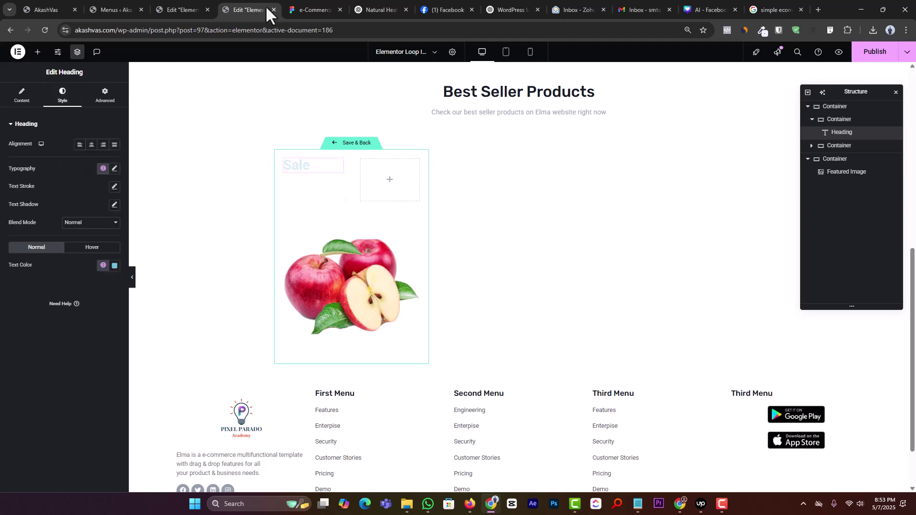
click(308, 10)
double_click(294, 197)
double_click(294, 197)
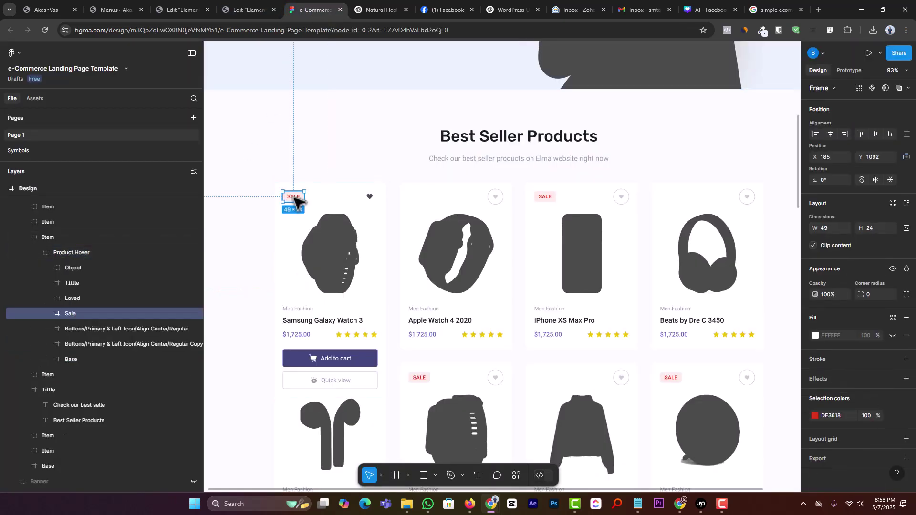
double_click(294, 197)
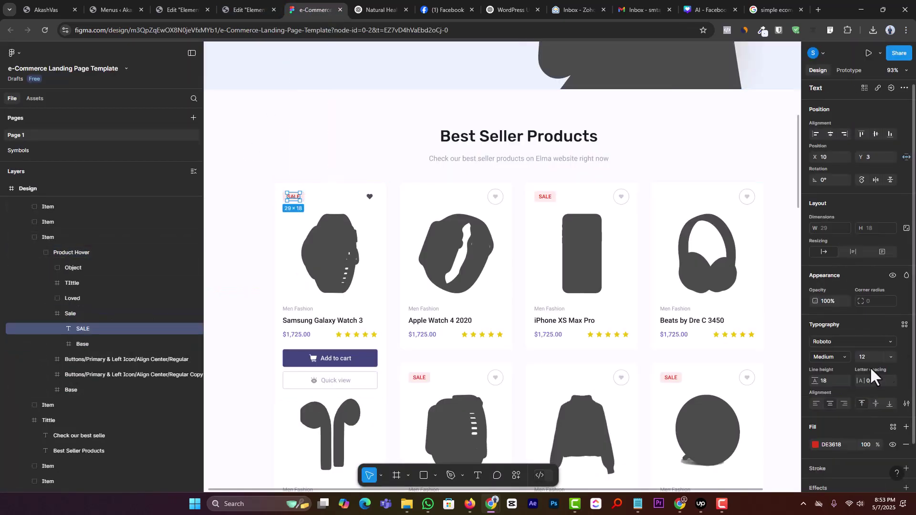
click(255, 8)
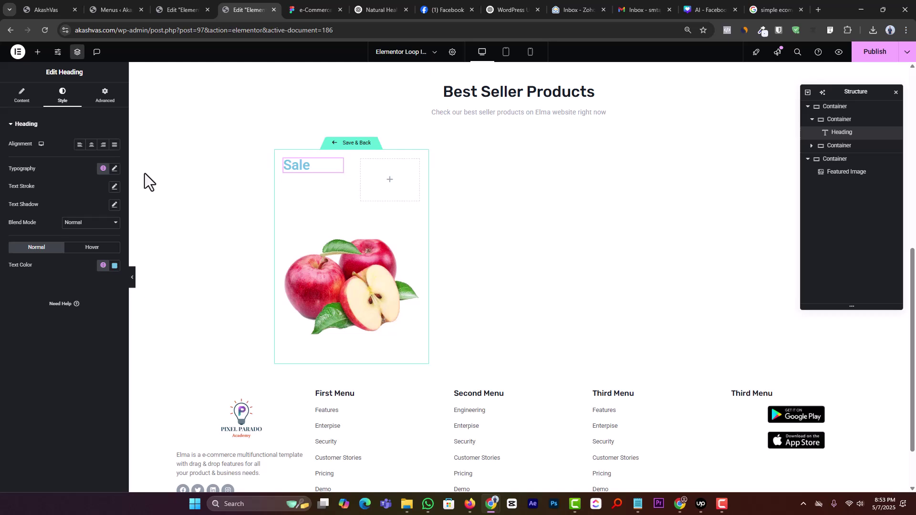
click(115, 169)
click(102, 236)
text(12)
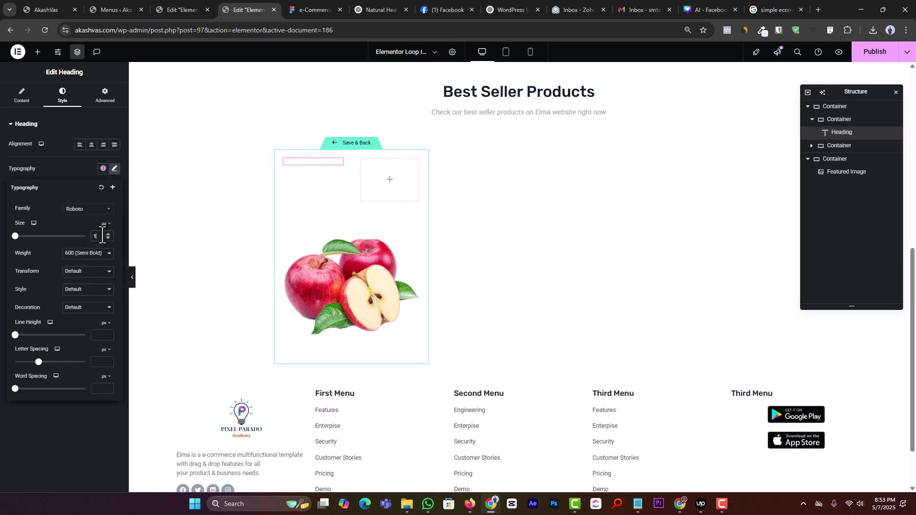
click(89, 253)
click(92, 309)
Check the SALE label's line height in Figma and set the Sale heading's line height to 18 px.
click(300, 7)
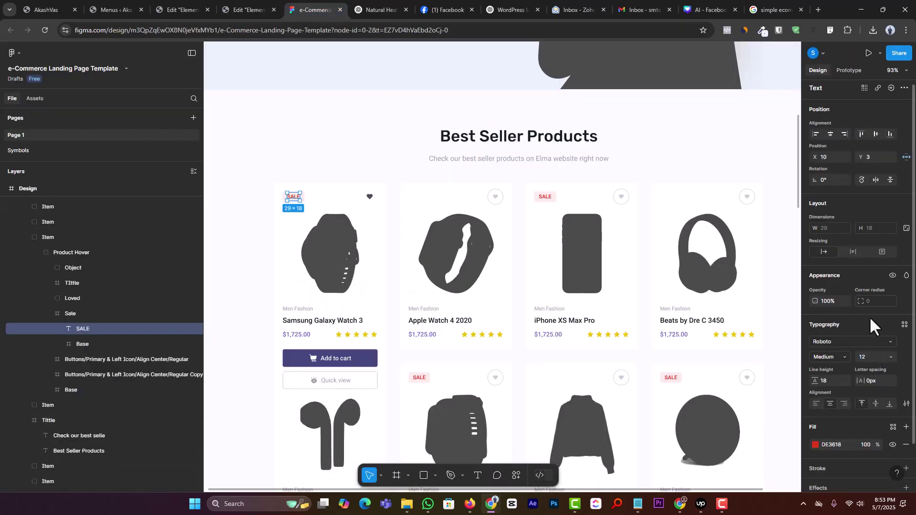
click(245, 10)
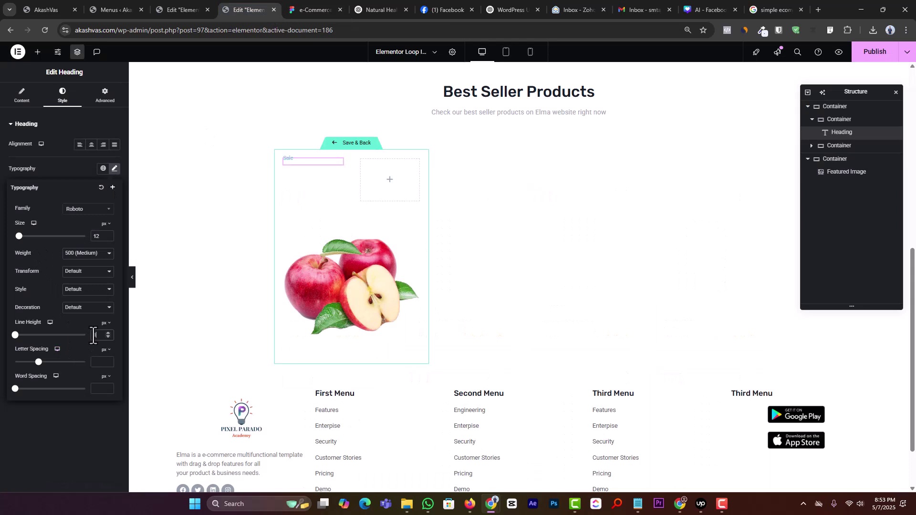
text(18)
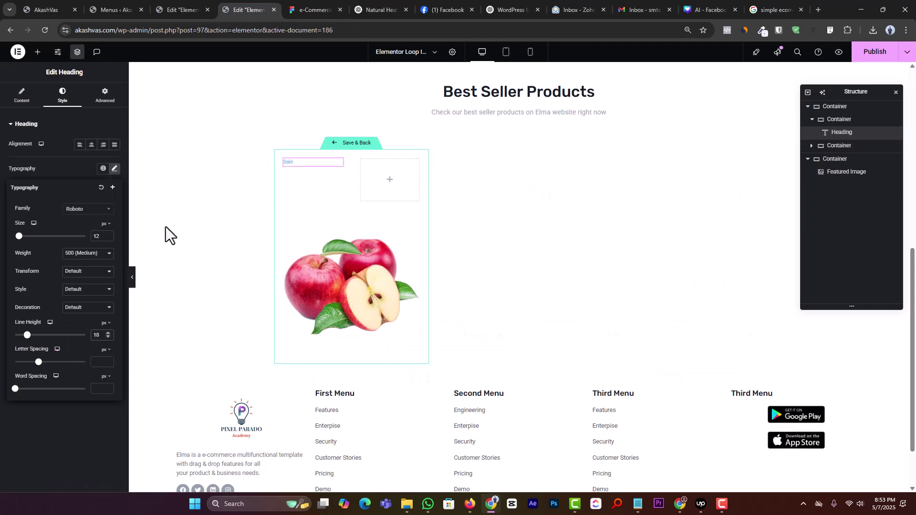
Recheck the SALE badge in Figma and replace the Sale heading above the product image with a Button widget in the same nested container.
click(304, 12)
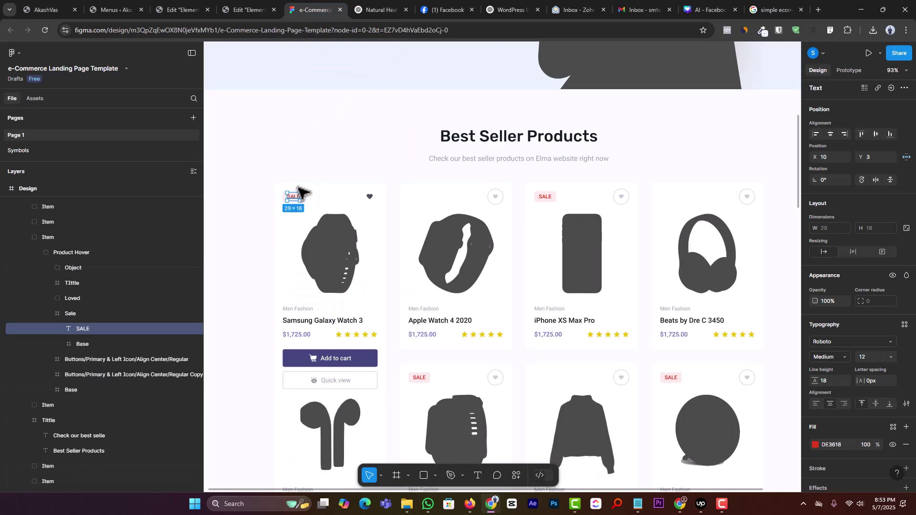
click(305, 197)
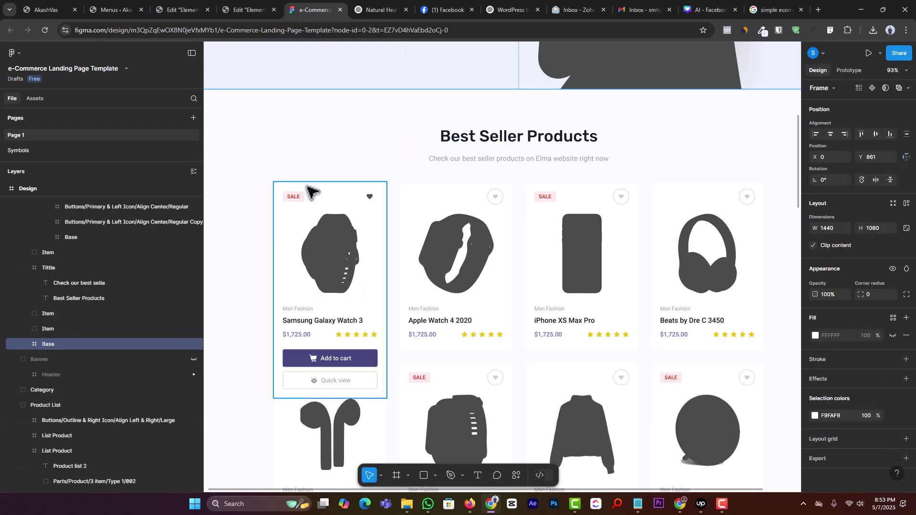
key(ctrl+shift+Tab)
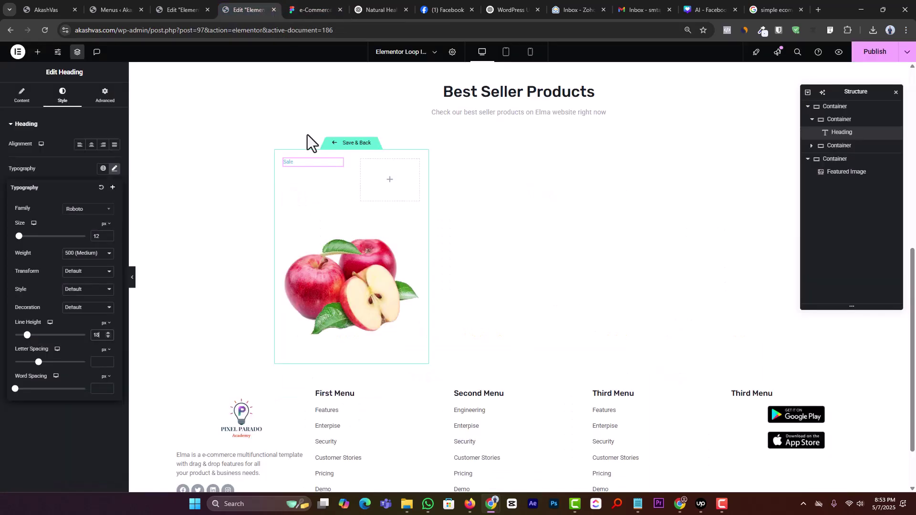
right_click(337, 165)
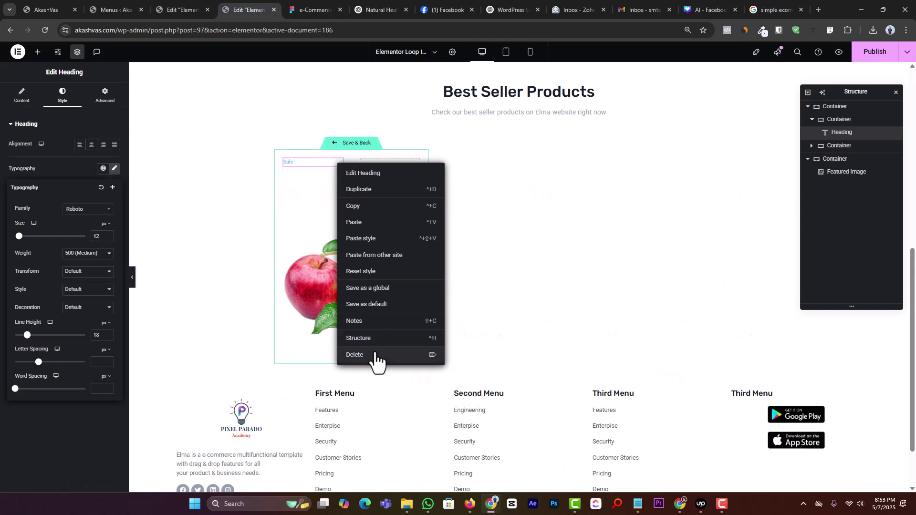
click(374, 354)
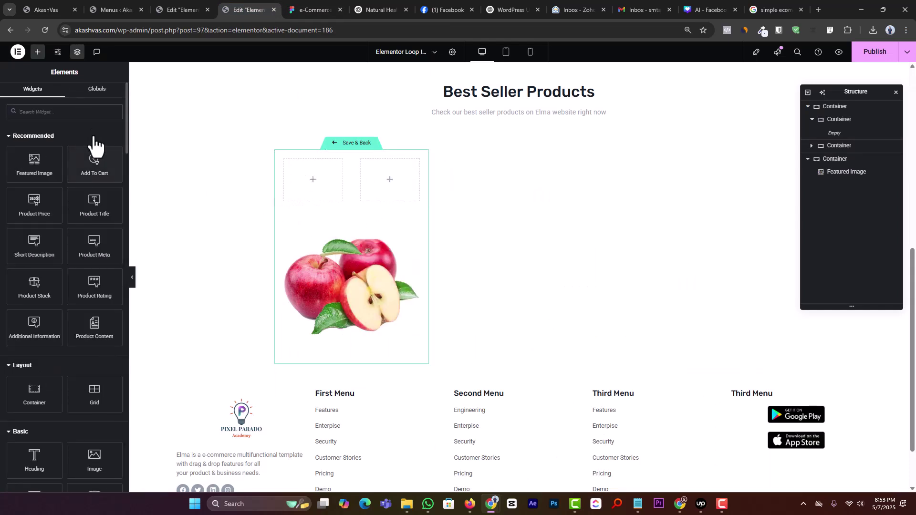
click(82, 111)
text(butt)
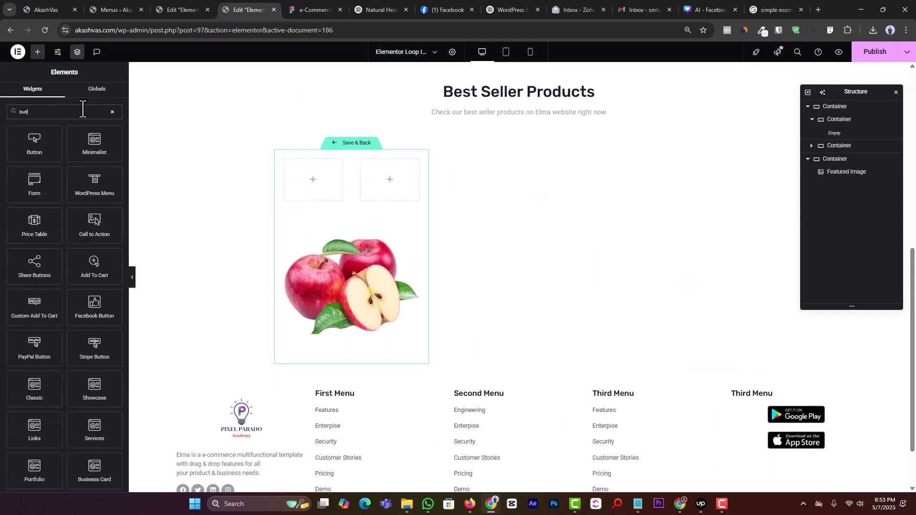
drag(34, 143, 321, 190)
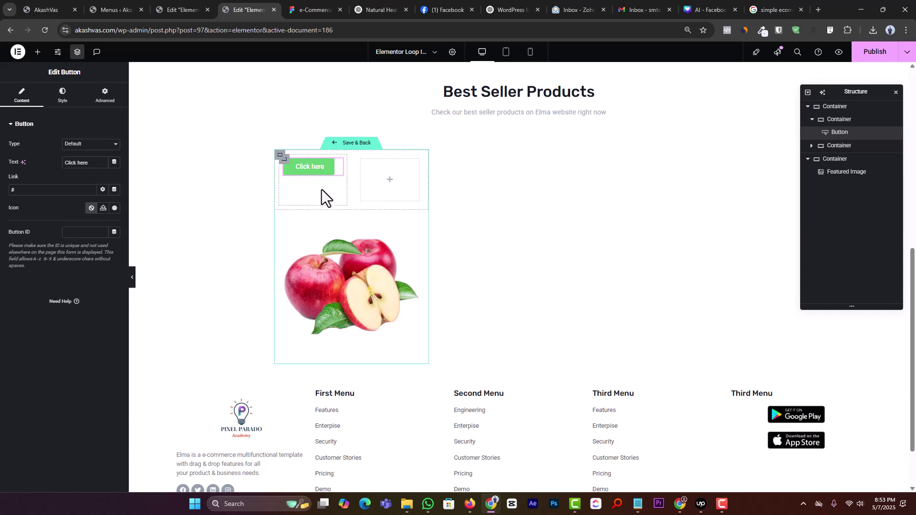
Set the button's text to "SALE" as on the Figma badge and clear its link.
click(309, 11)
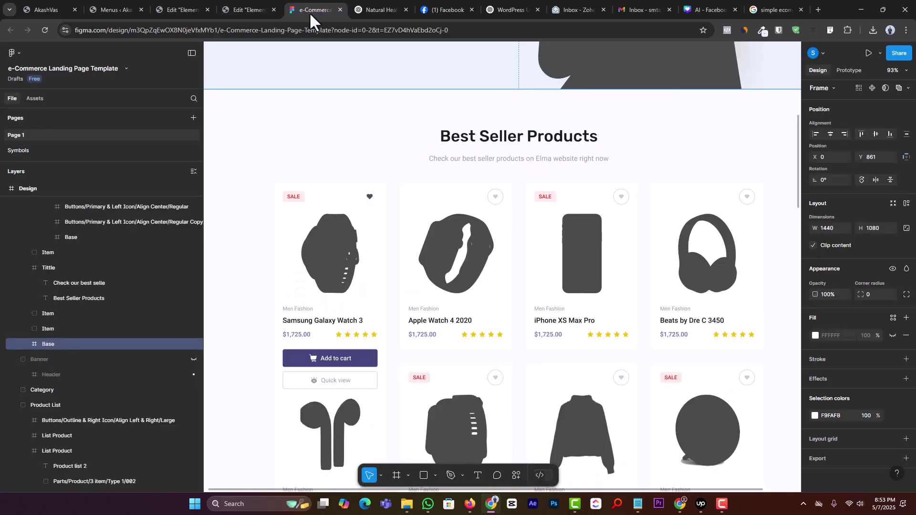
double_click(294, 196)
double_click(294, 196)
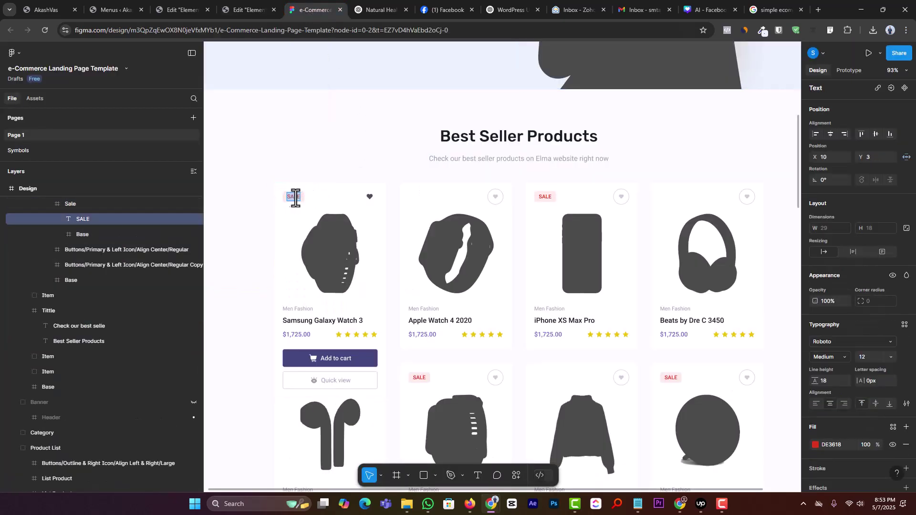
click(252, 10)
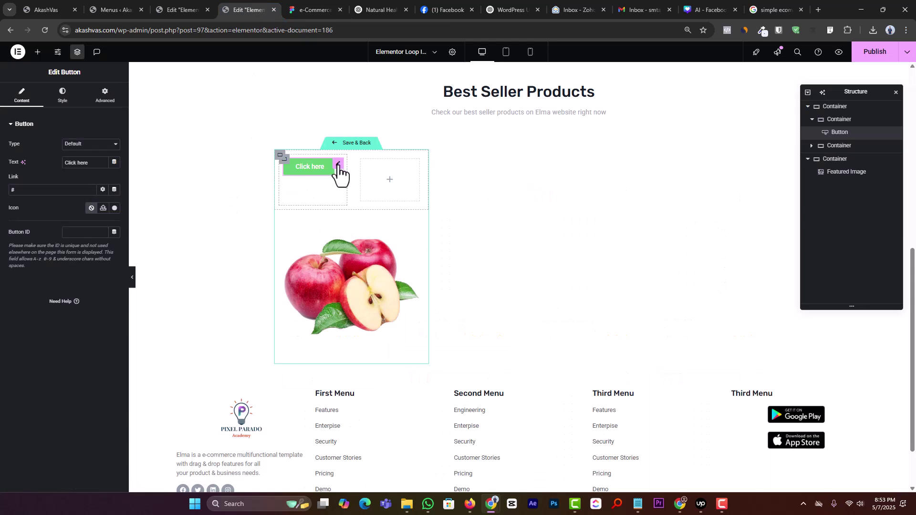
key(ctrl+a)
text(SALE)
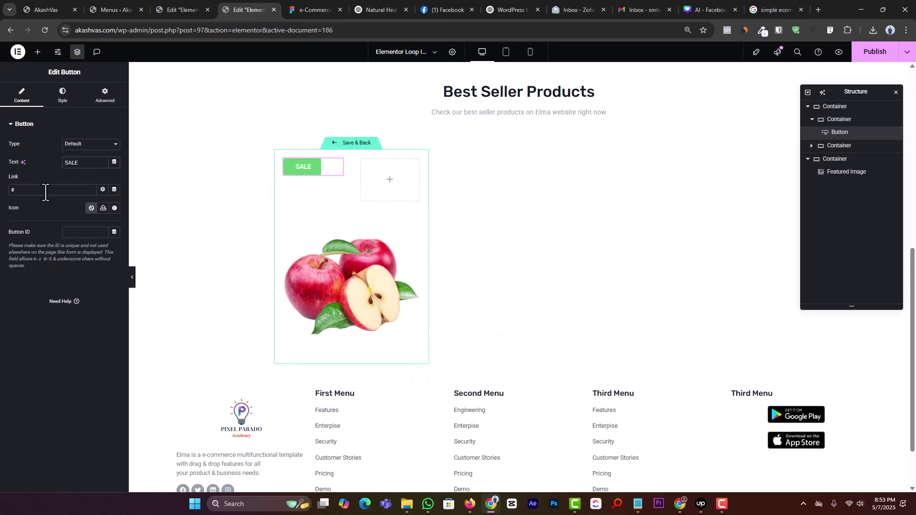
key(BackSpace)
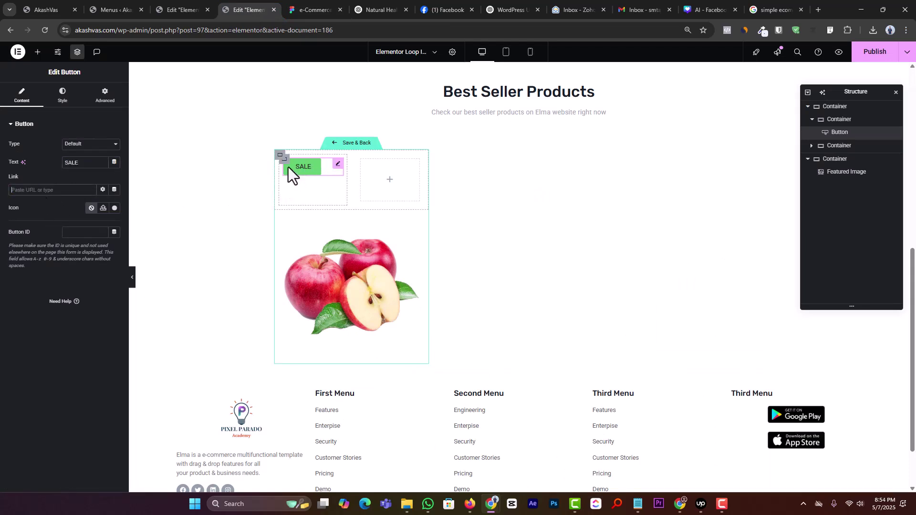
Open the SALE button's style settings and inspect the badge's fill on the first product card in Figma.
click(62, 94)
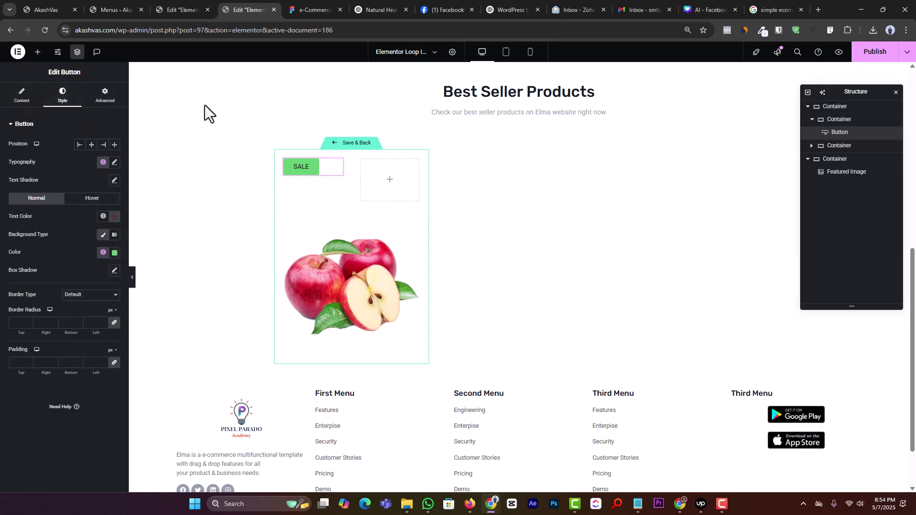
click(313, 10)
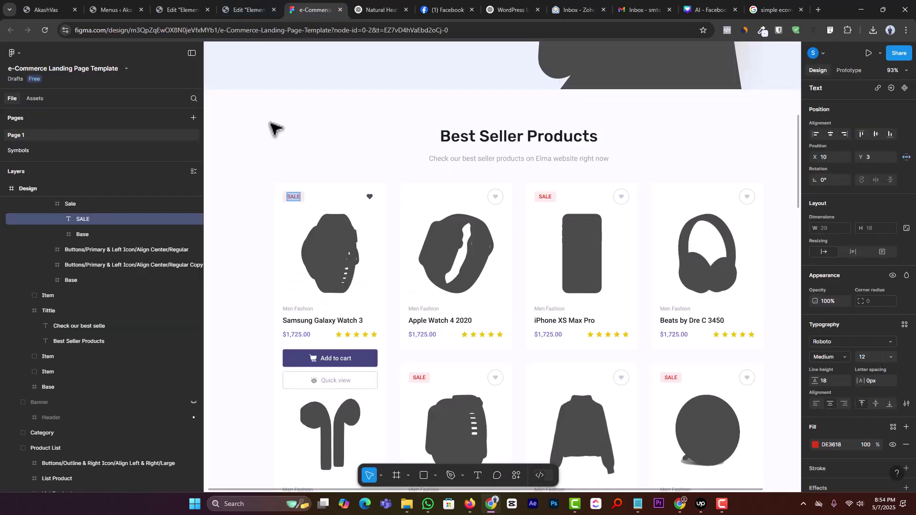
click(306, 199)
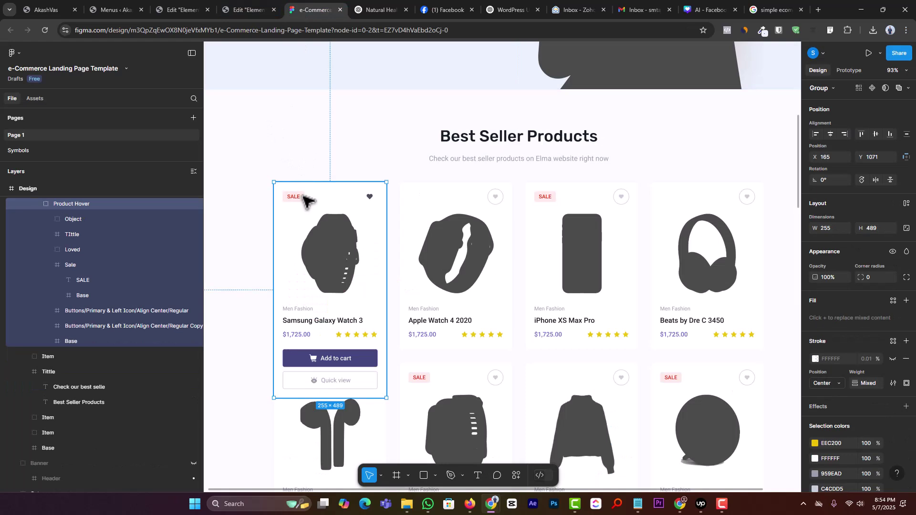
double_click(300, 197)
double_click(296, 197)
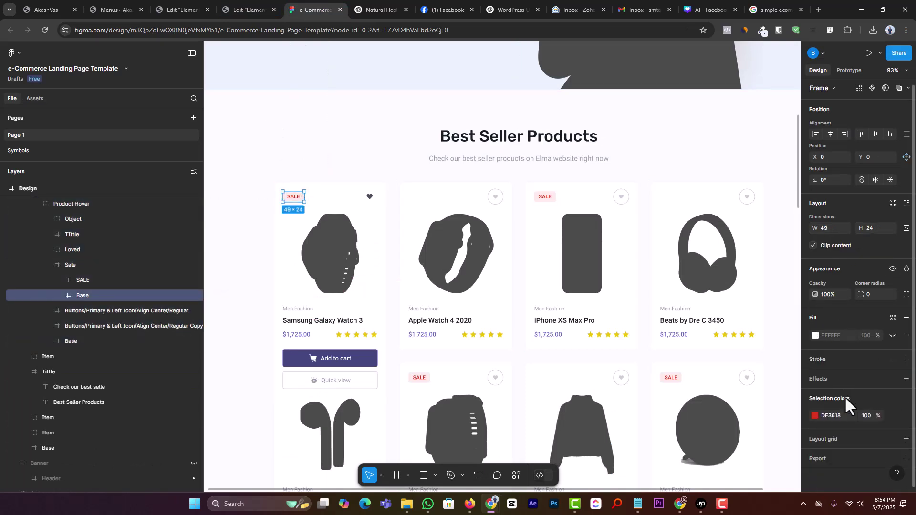
click(301, 158)
Sample the pink background of the SALE badge in Figma and set the button's background color to #FCEBE8.
scroll(255, 203, up, 1)
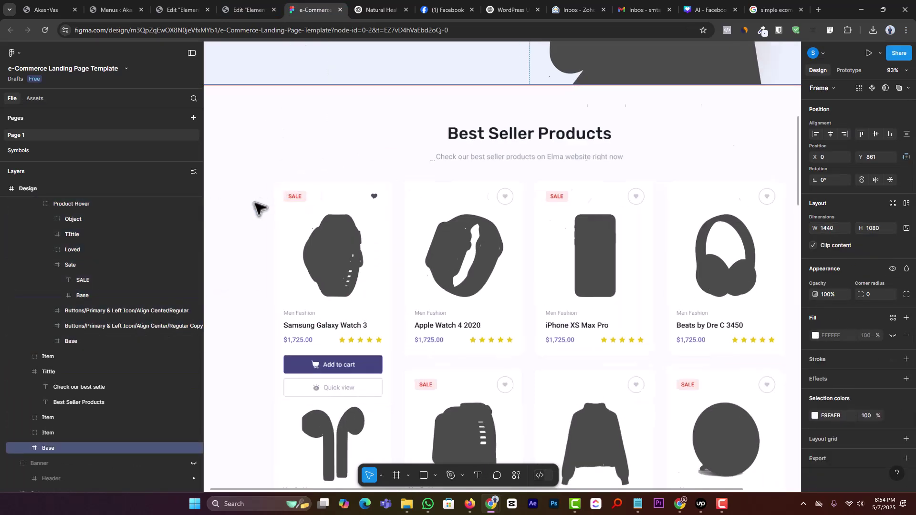
scroll(282, 194, up, 5)
click(763, 30)
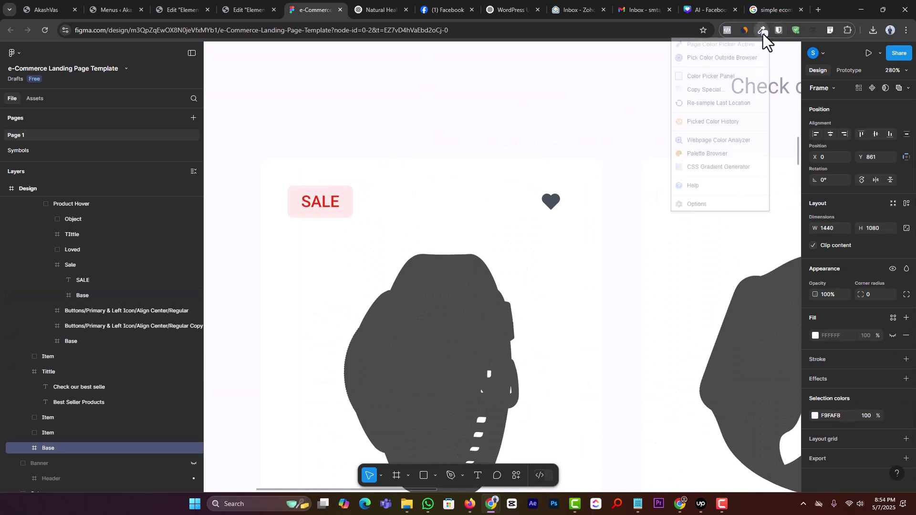
click(344, 221)
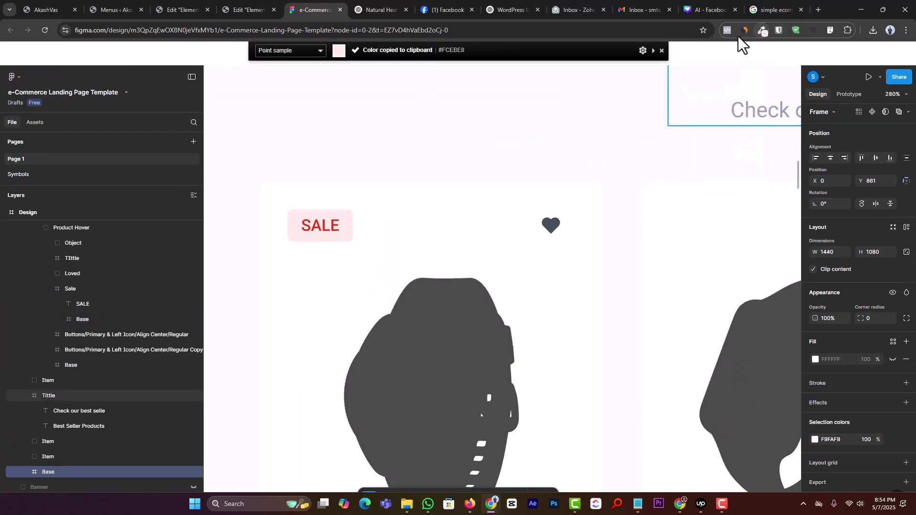
click(762, 31)
click(746, 73)
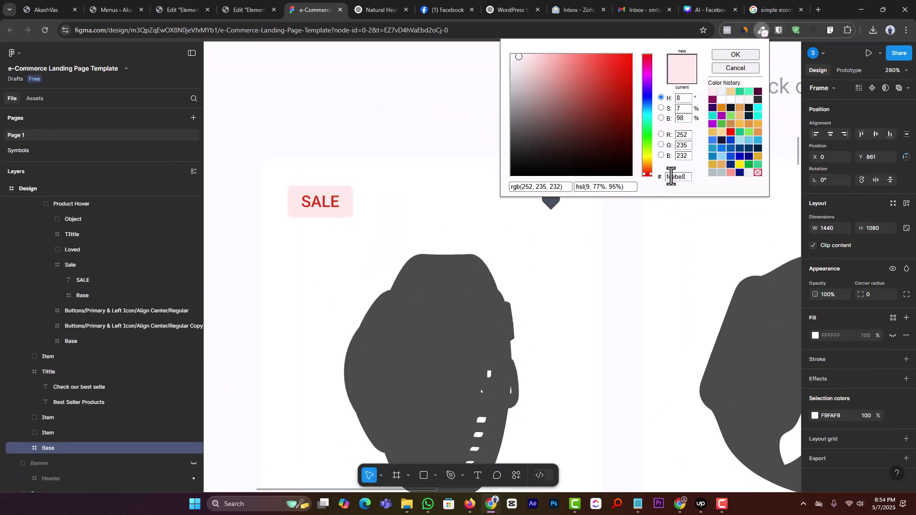
click(228, 7)
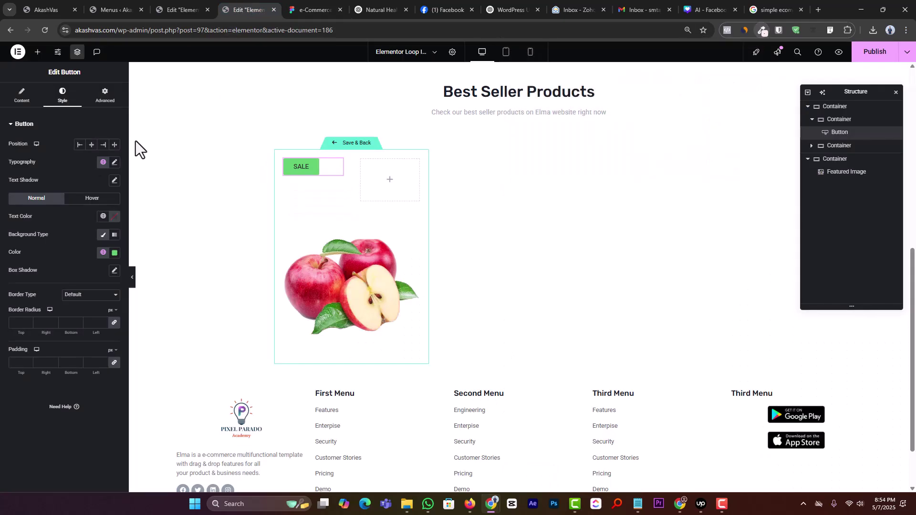
click(115, 253)
text(fcebe8)
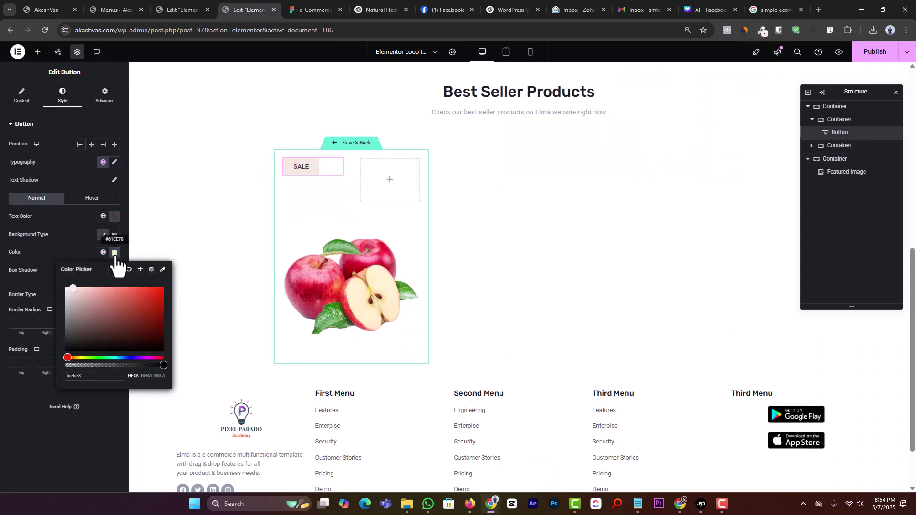
Copy the SALE label's fill color from Figma and set the button's text color to #DE3618.
click(306, 9)
click(327, 202)
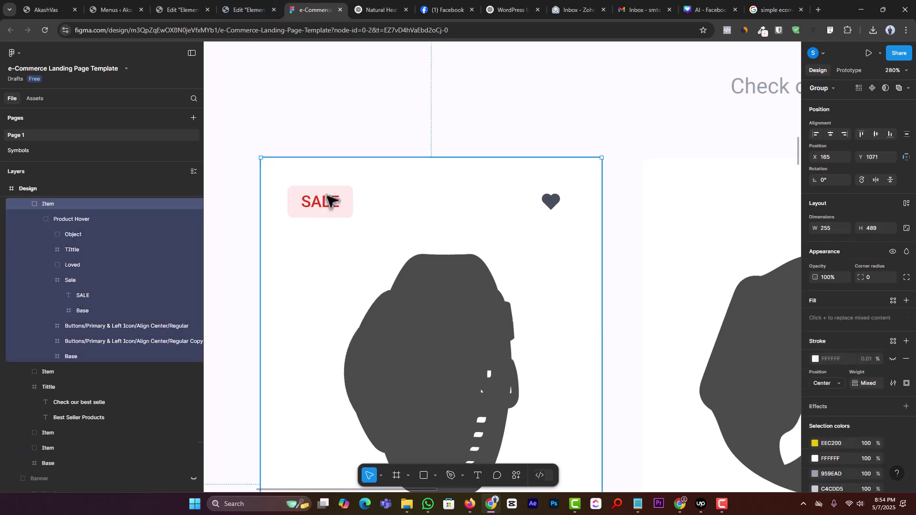
double_click(329, 203)
double_click(330, 202)
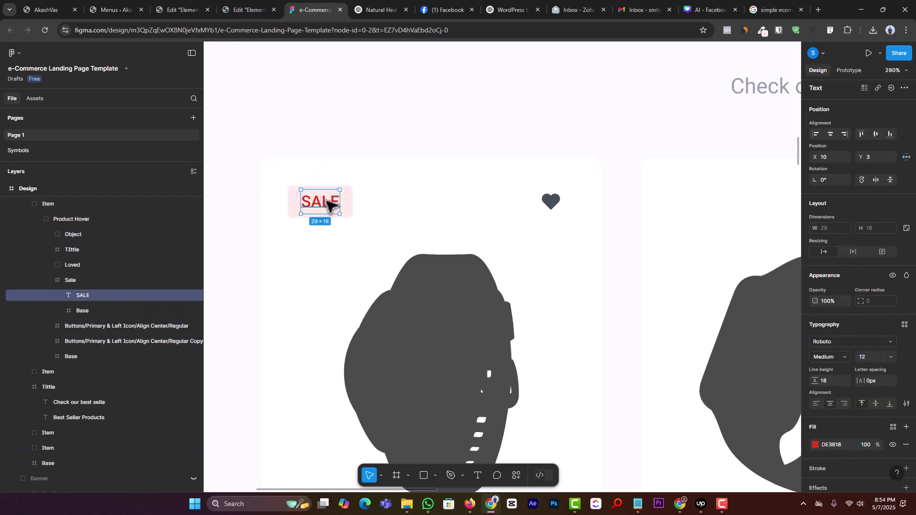
click(830, 445)
key(ctrl+c)
click(266, 5)
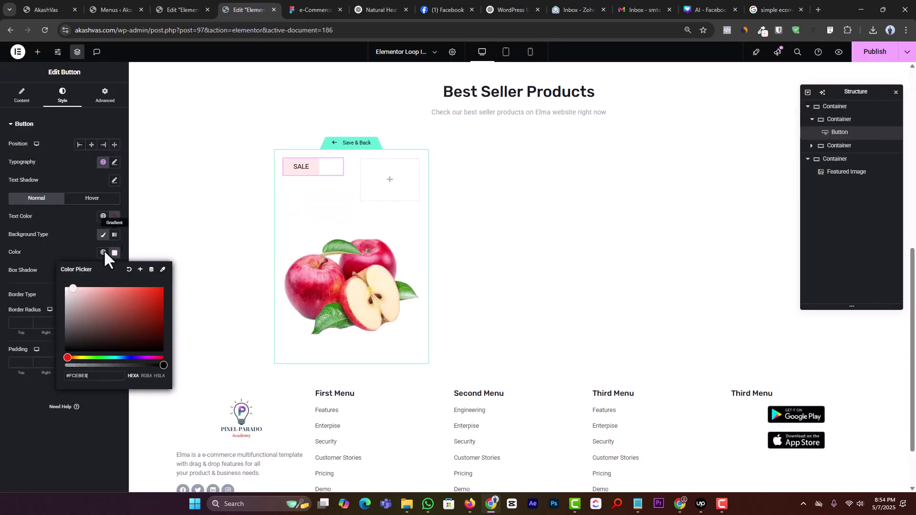
click(30, 432)
click(115, 253)
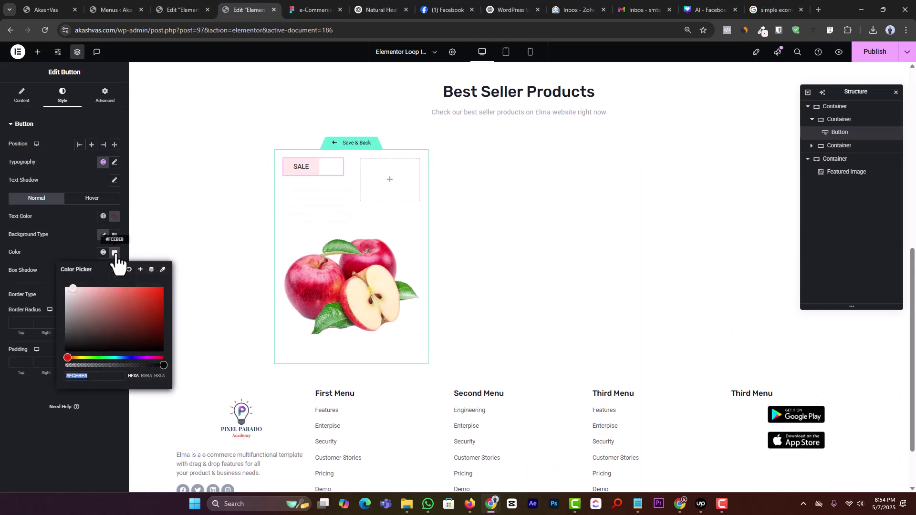
click(115, 216)
key(ctrl+v)
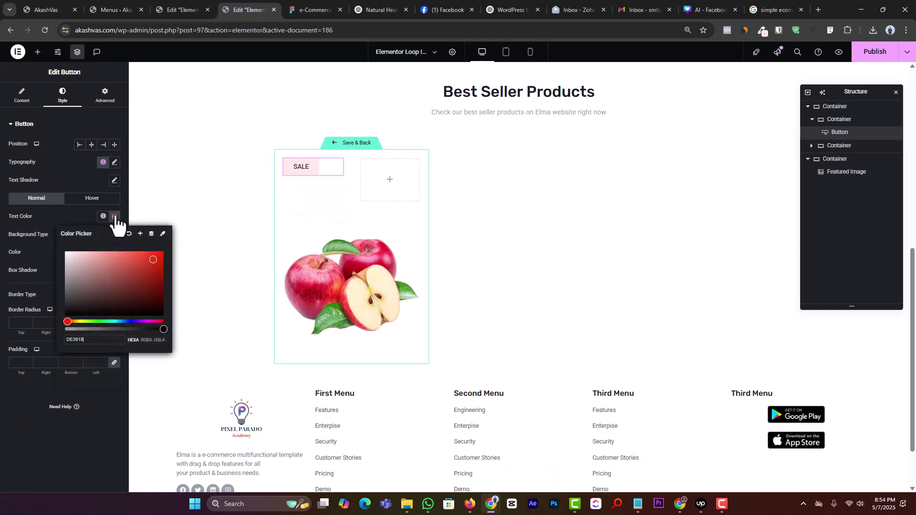
click(36, 400)
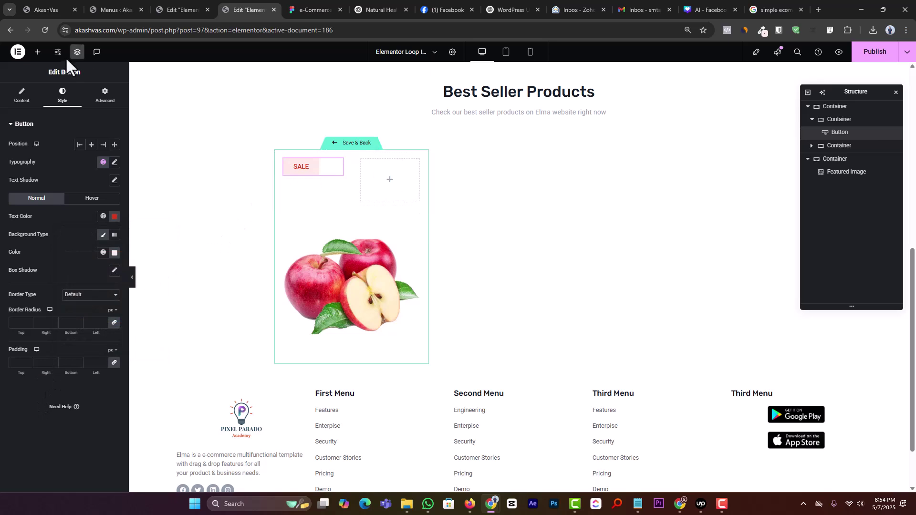
Search the widgets for "wish", clear the search, and publish the loop item.
click(38, 57)
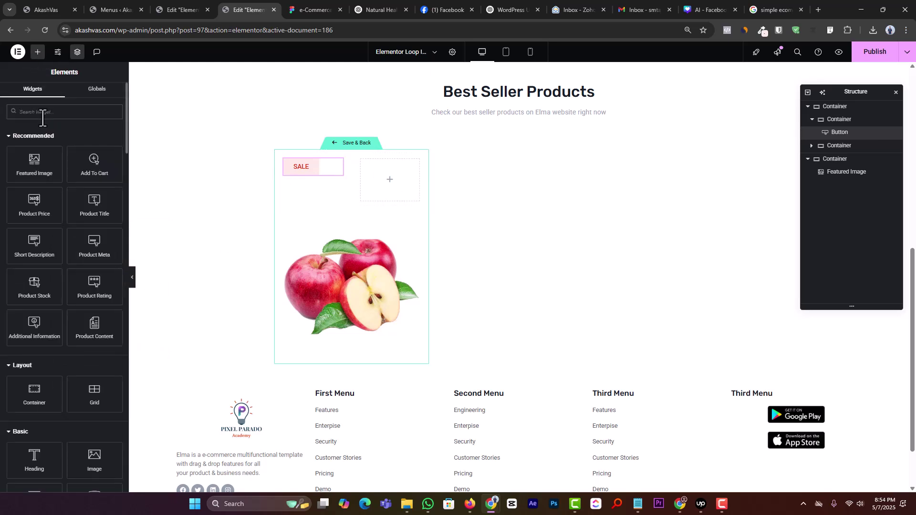
text(wish)
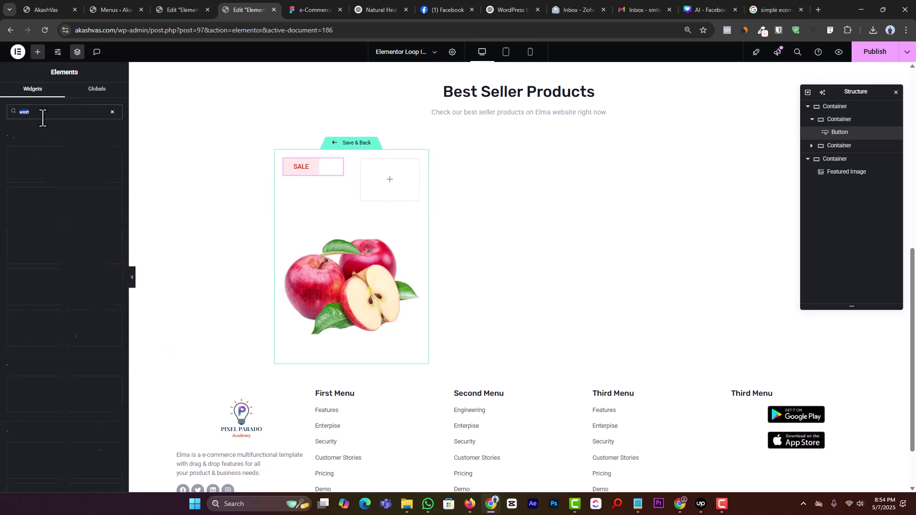
key(BackSpace)
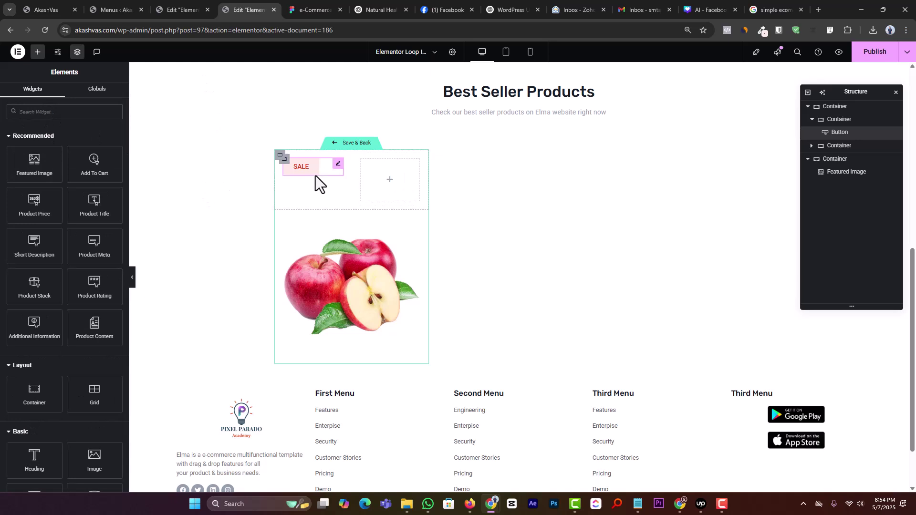
click(882, 55)
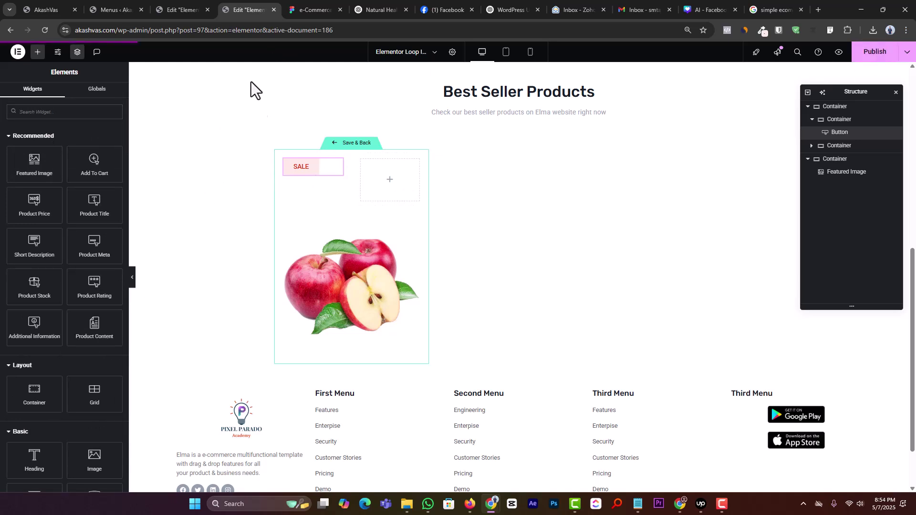
Check the heart icon on the Figma product card and open the Add Plugins page in the WordPress dashboard.
click(315, 10)
click(553, 200)
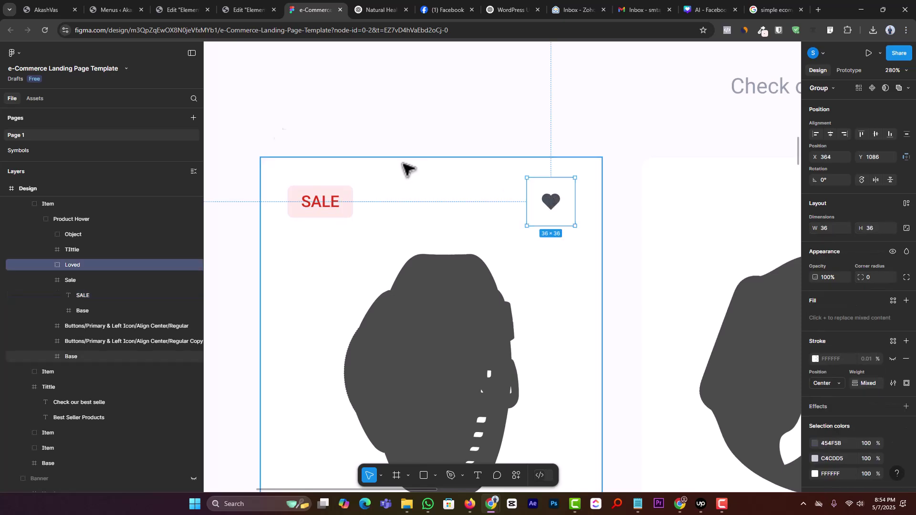
click(120, 2)
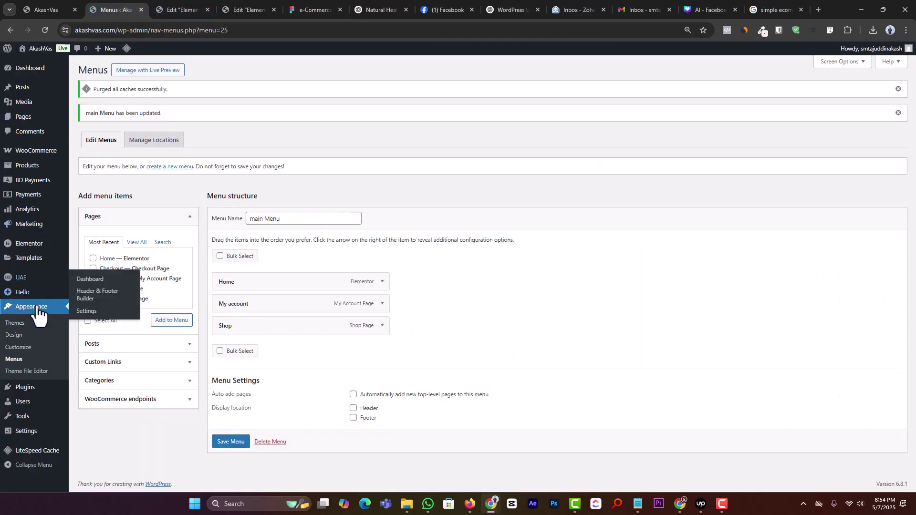
mouse_move(38, 388)
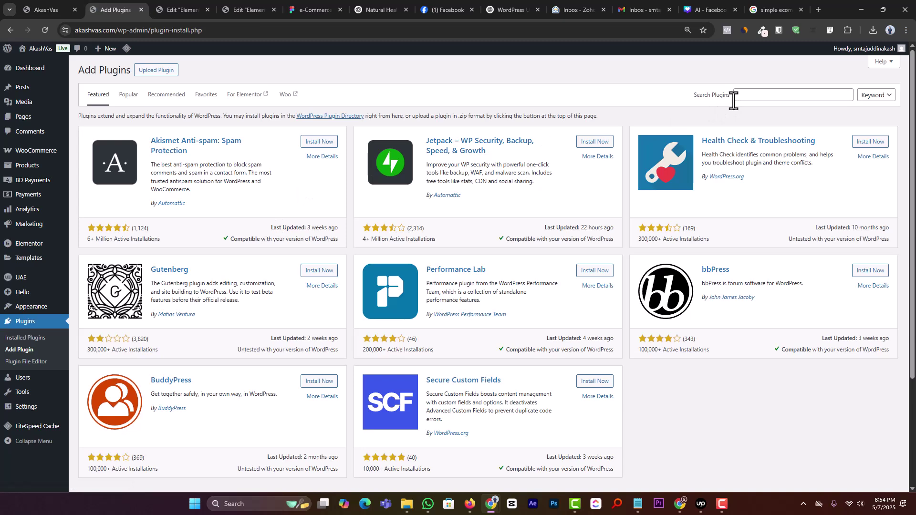
Search the plugin directory for "wishlist", and install and activate YITH WooCommerce Wishlist.
click(733, 99)
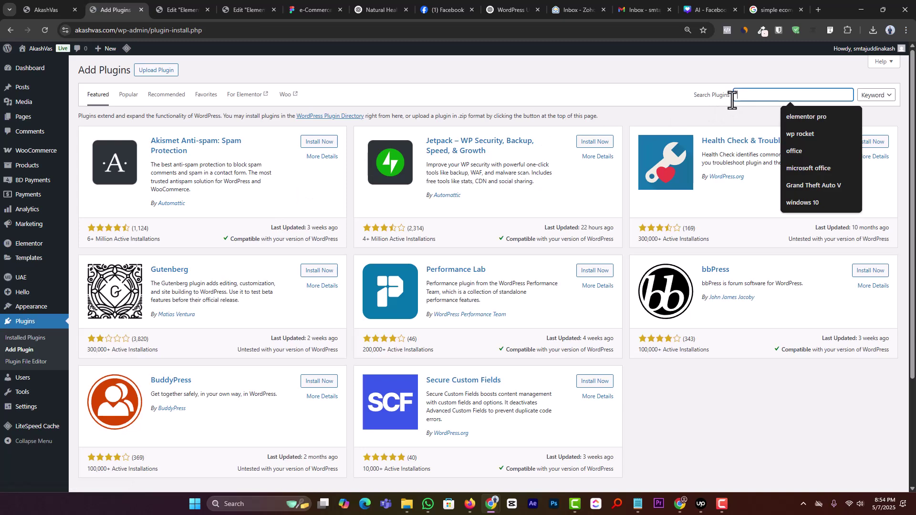
text(wish)
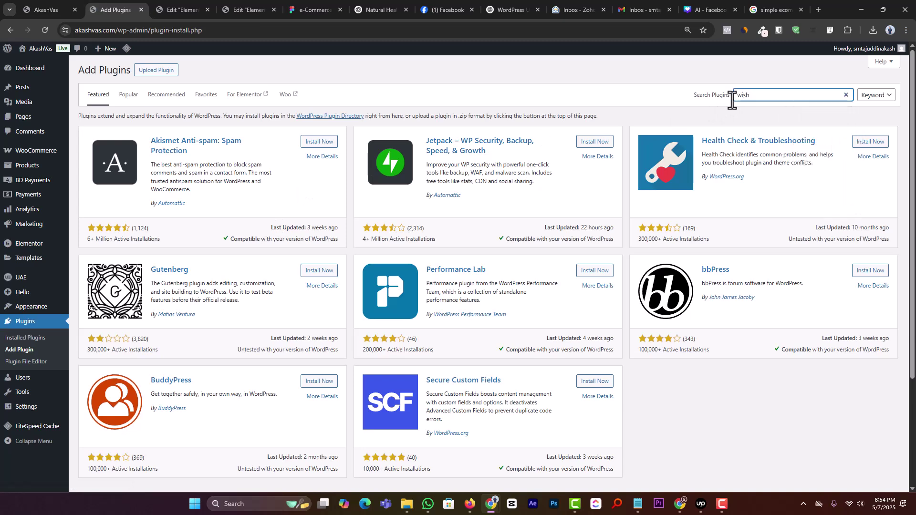
text(list)
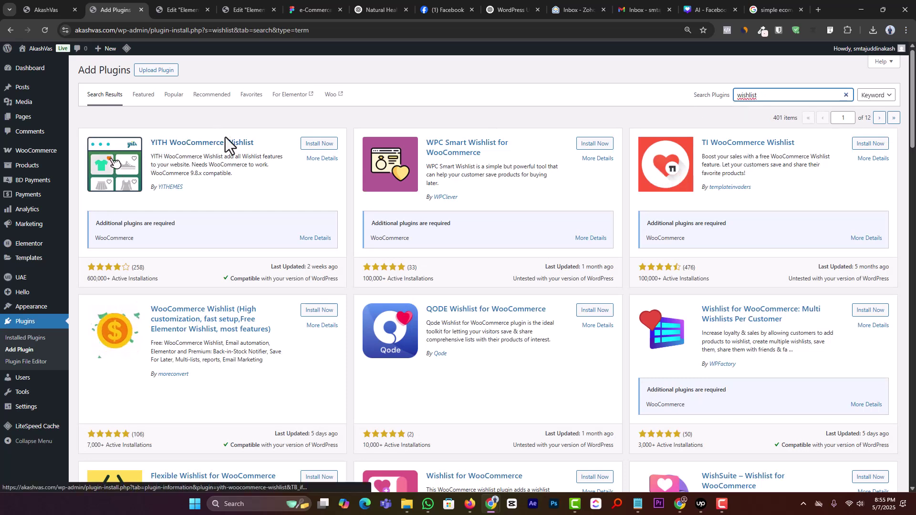
click(319, 144)
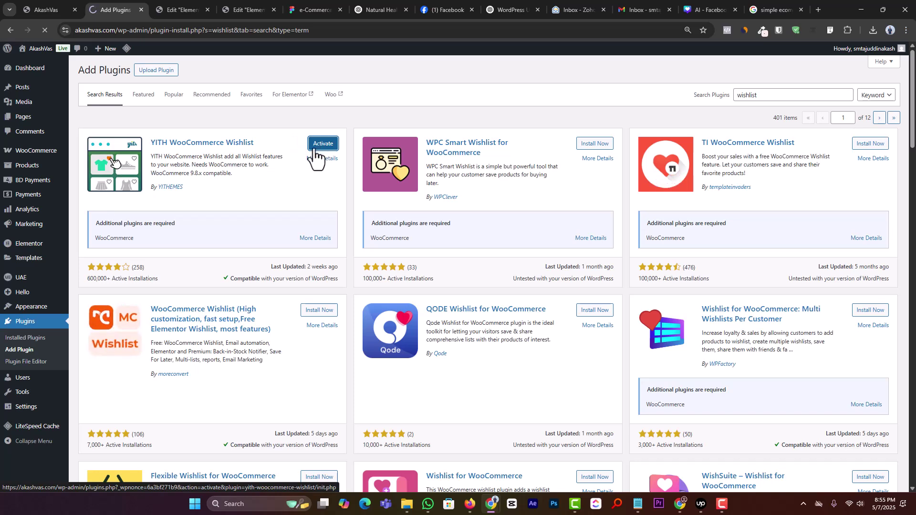
click(320, 146)
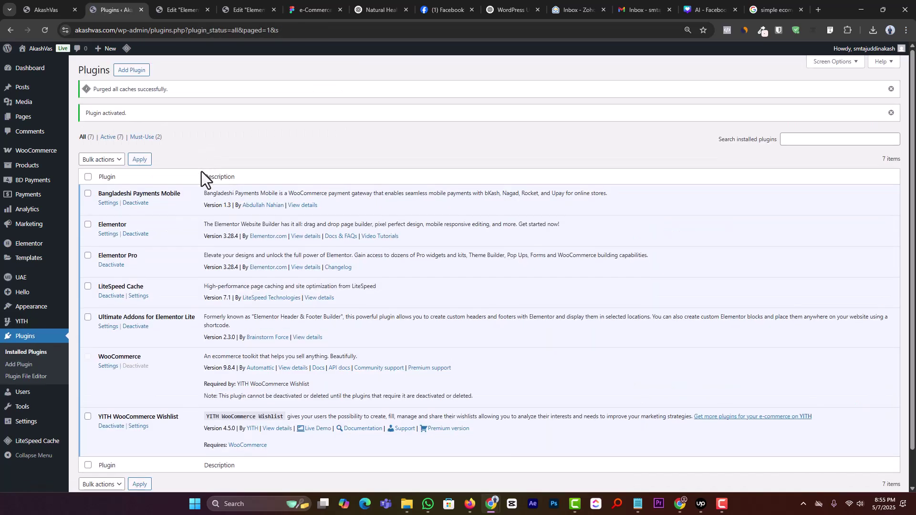
scroll(182, 178, down, 1)
scroll(193, 117, up, 1)
Close the separate Elementor loop item tab and reload the Home page's loop item editor.
click(196, 2)
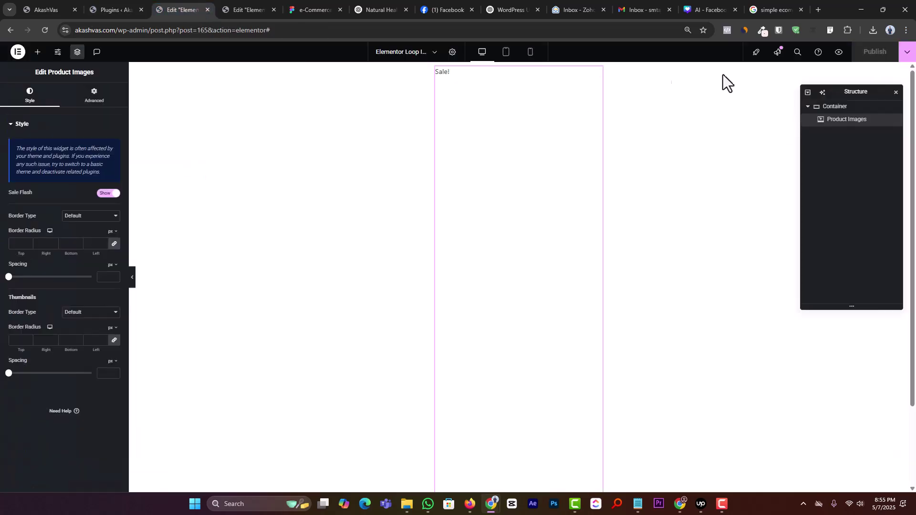
click(207, 10)
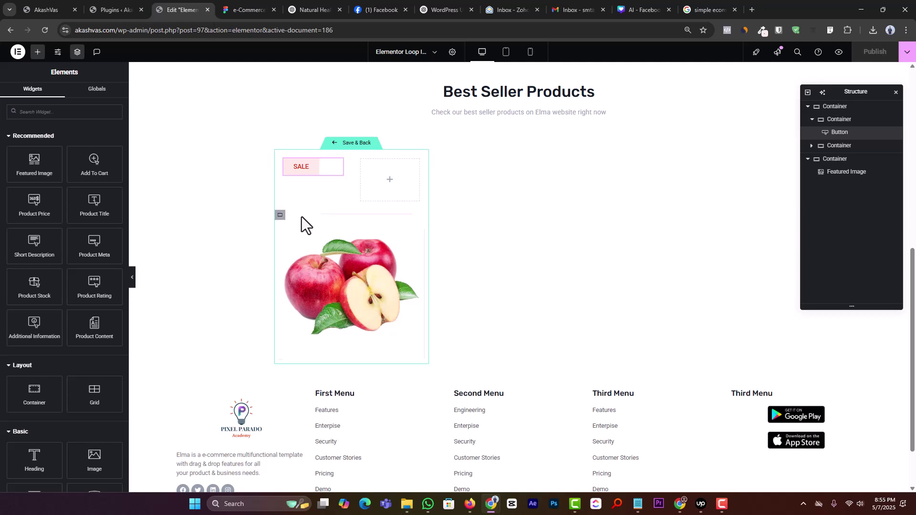
click(44, 29)
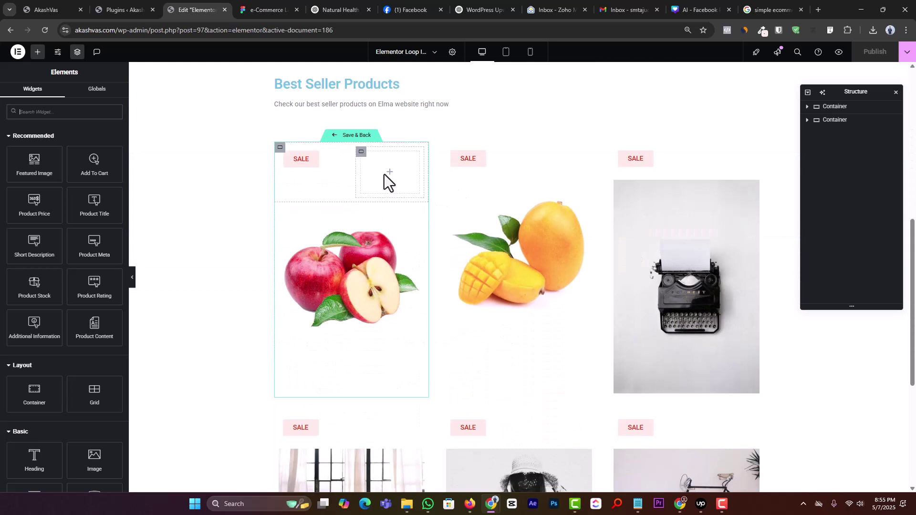
Search the widgets for "wish" and add the YITH Wishlist Add button to the empty container beside the SALE badge.
click(65, 111)
text(wish)
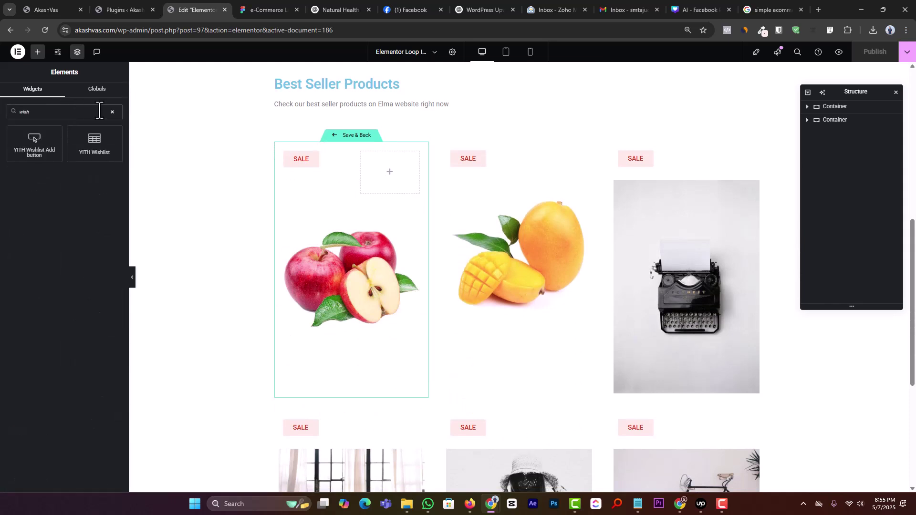
drag(36, 146, 368, 166)
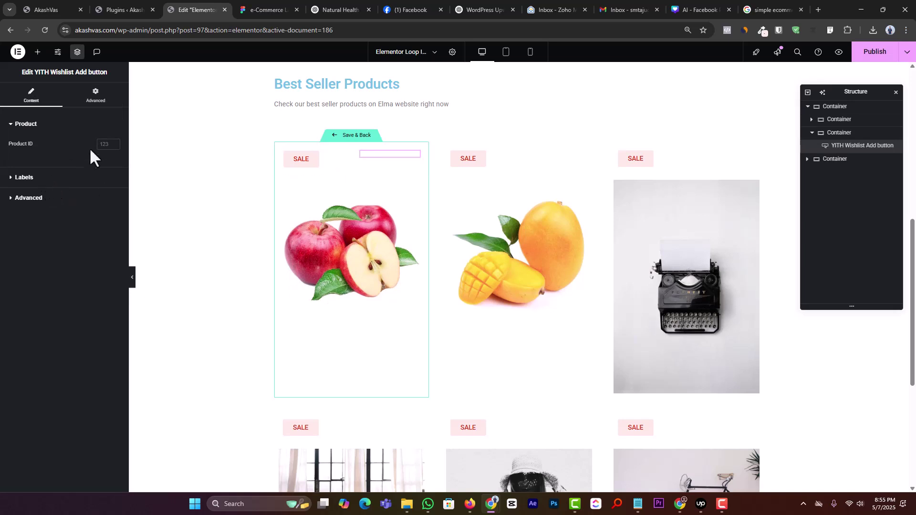
Review the wishlist button's product, label and advanced settings, and delete the widget from the card.
click(103, 145)
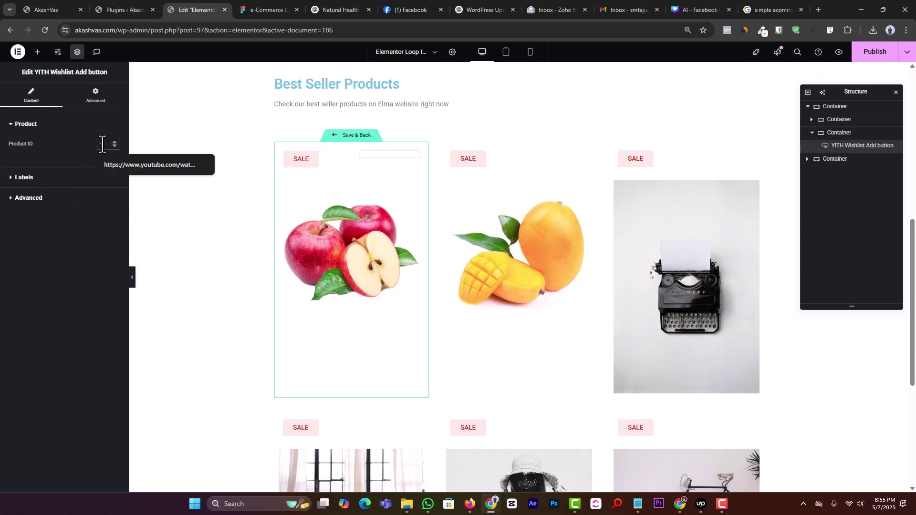
text(123)
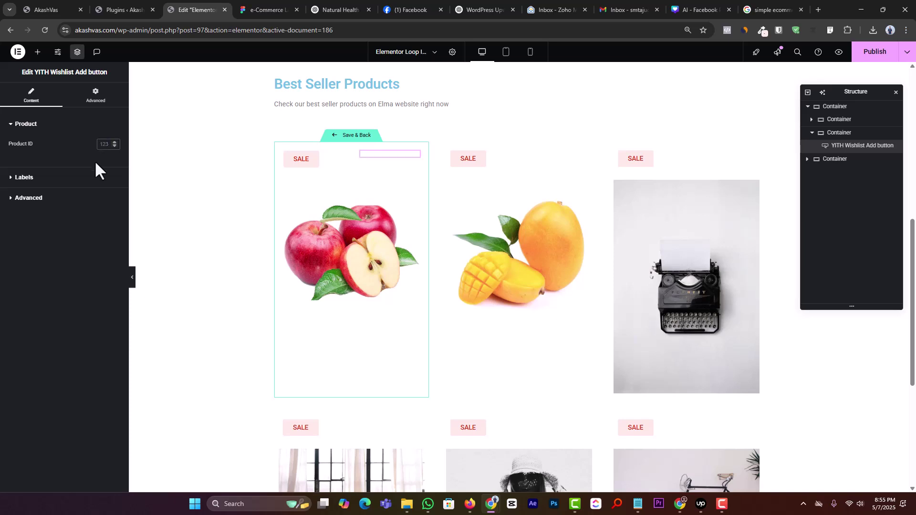
click(53, 178)
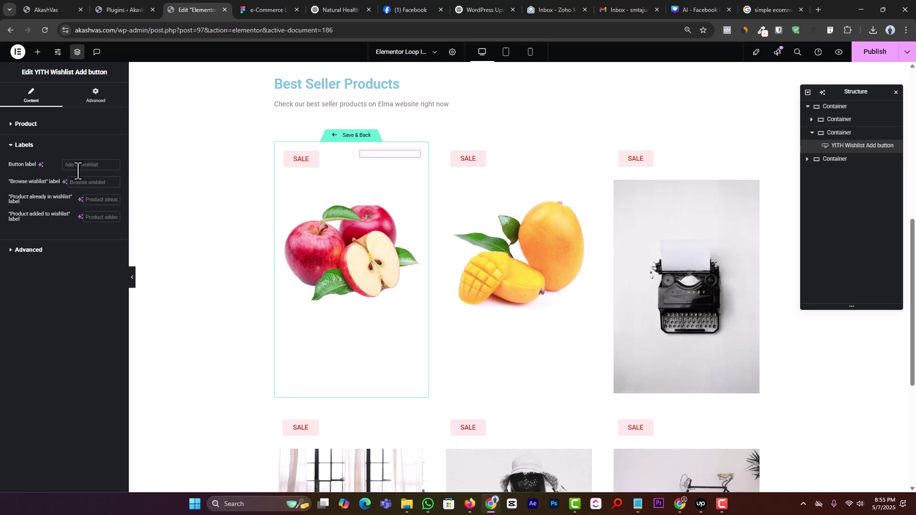
click(35, 253)
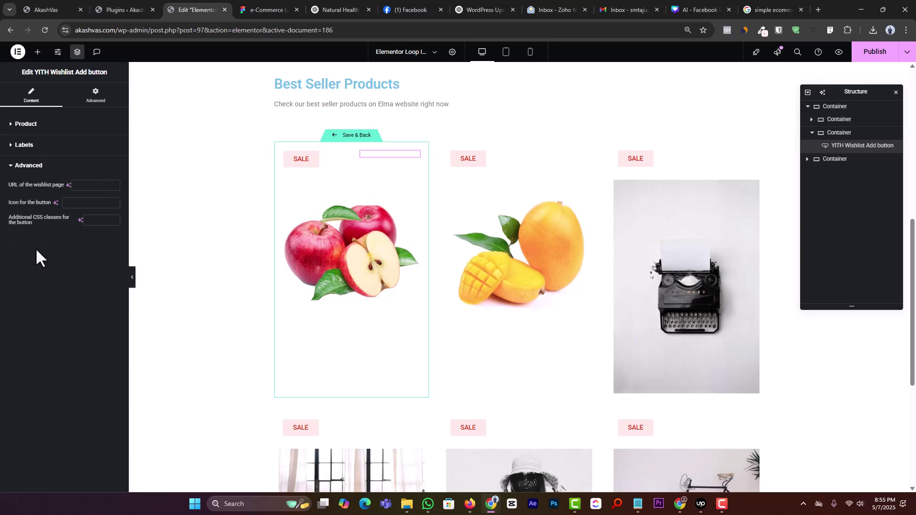
click(37, 52)
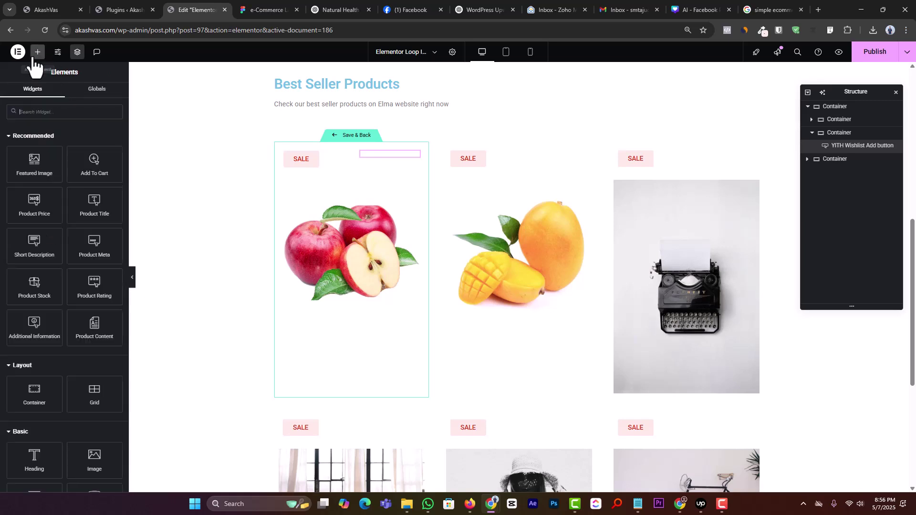
click(409, 157)
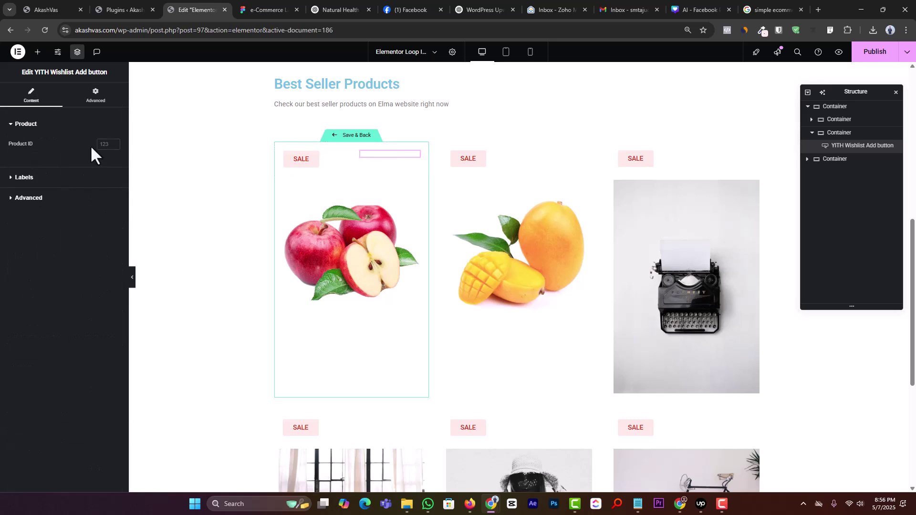
click(28, 178)
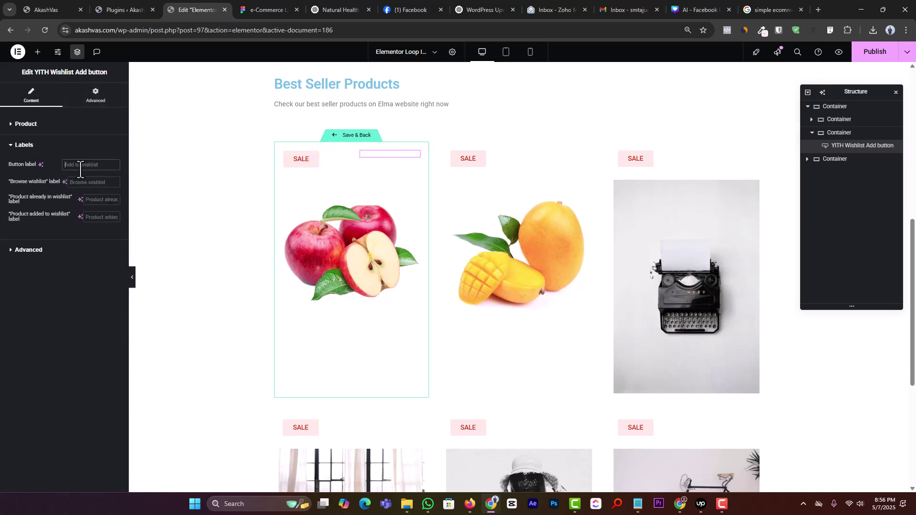
click(38, 251)
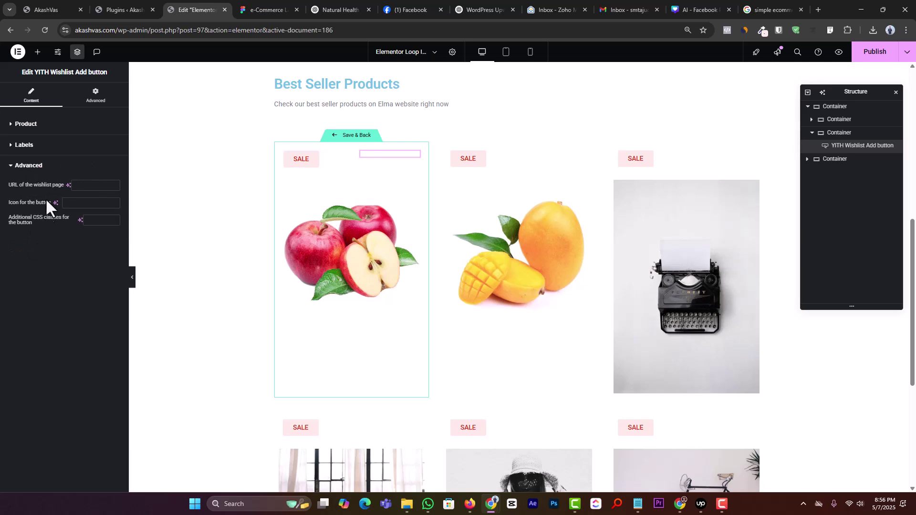
right_click(414, 159)
click(439, 351)
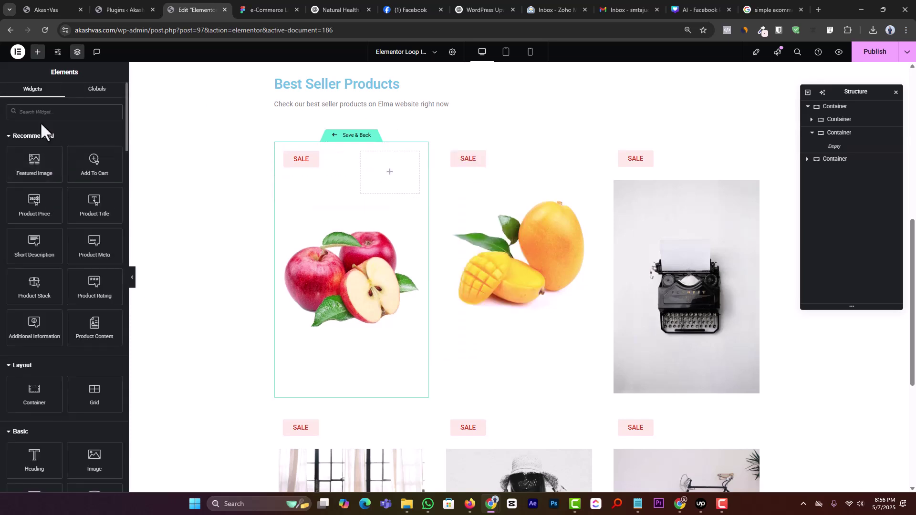
Try the YITH Wishlist widget in the empty container beside the SALE badge and delete it.
text(wish)
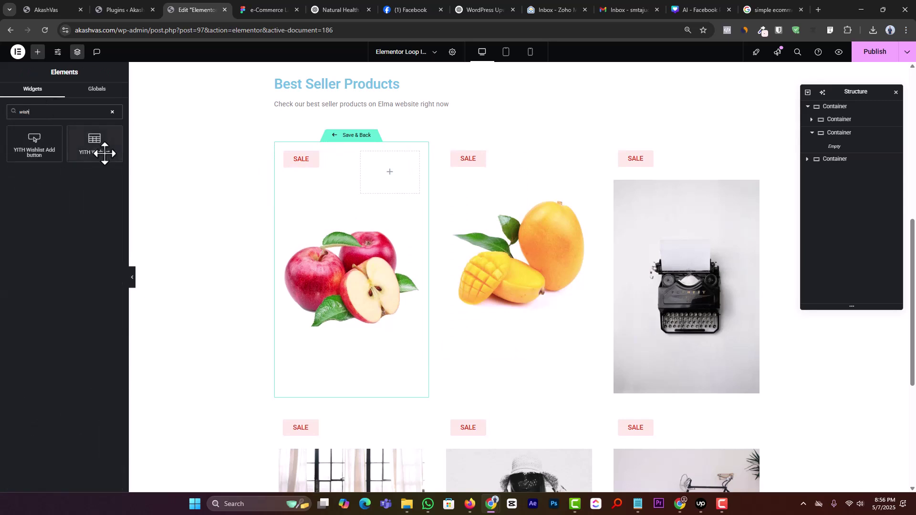
drag(94, 143, 380, 177)
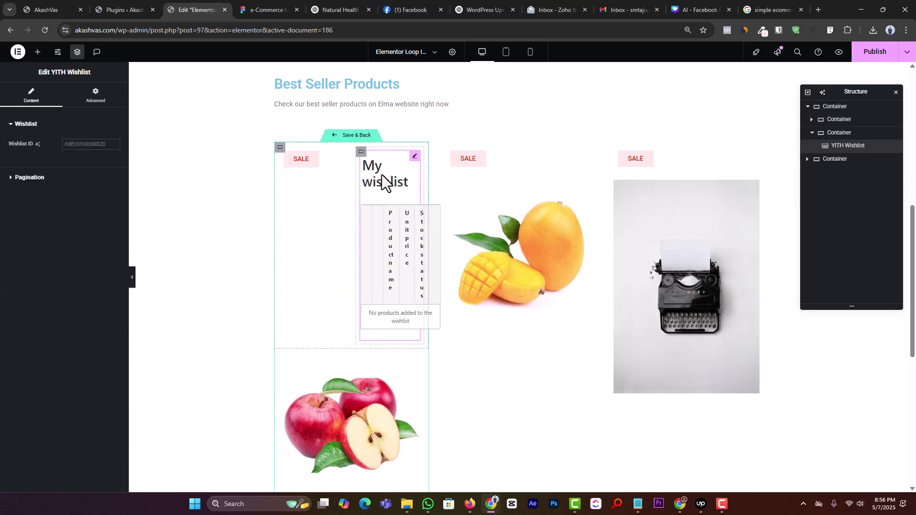
right_click(413, 158)
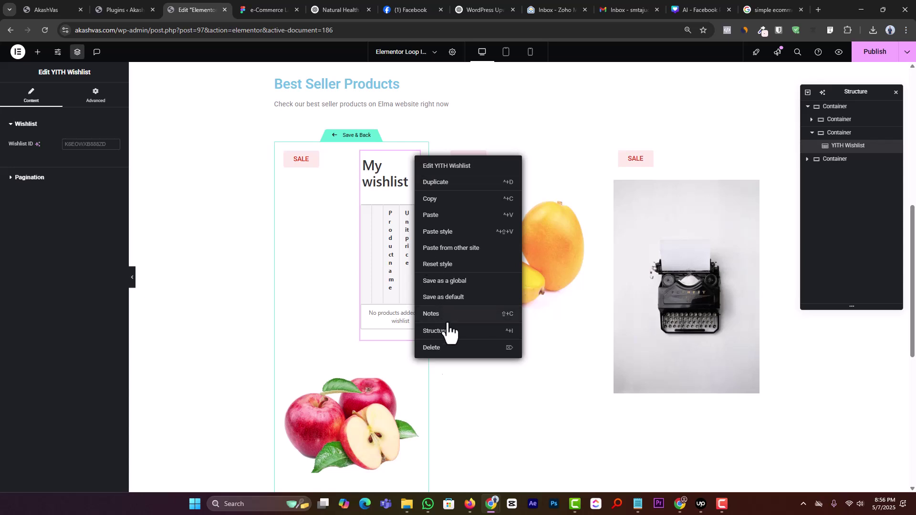
click(432, 348)
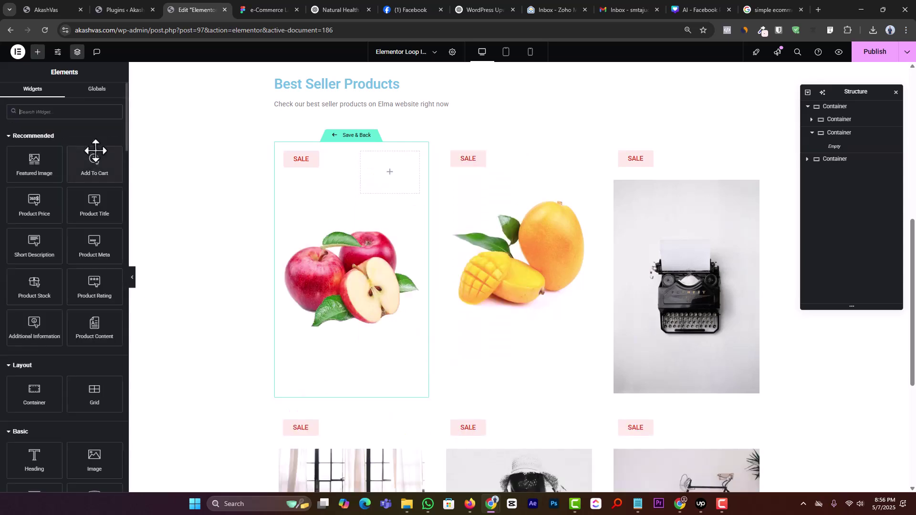
Place the YITH Wishlist Add button in the emptied container beside the SALE badge again.
click(62, 112)
text(wish)
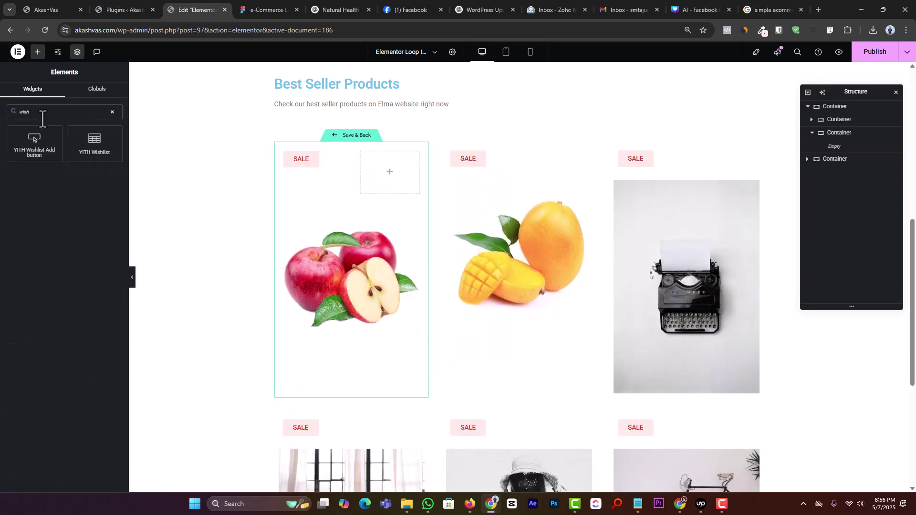
drag(34, 143, 396, 173)
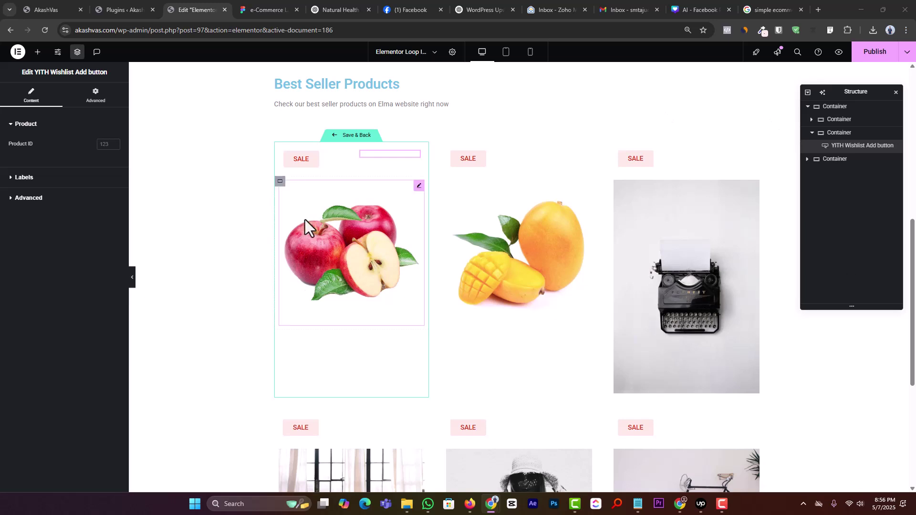
click(415, 157)
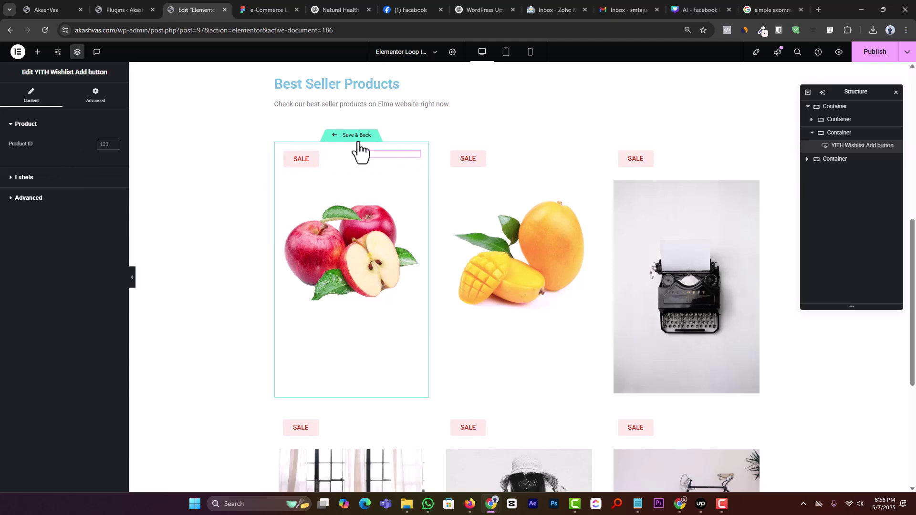
Look up the Apple product's ID in the WooCommerce product list and set the wishlist button's Product ID to 85.
click(123, 9)
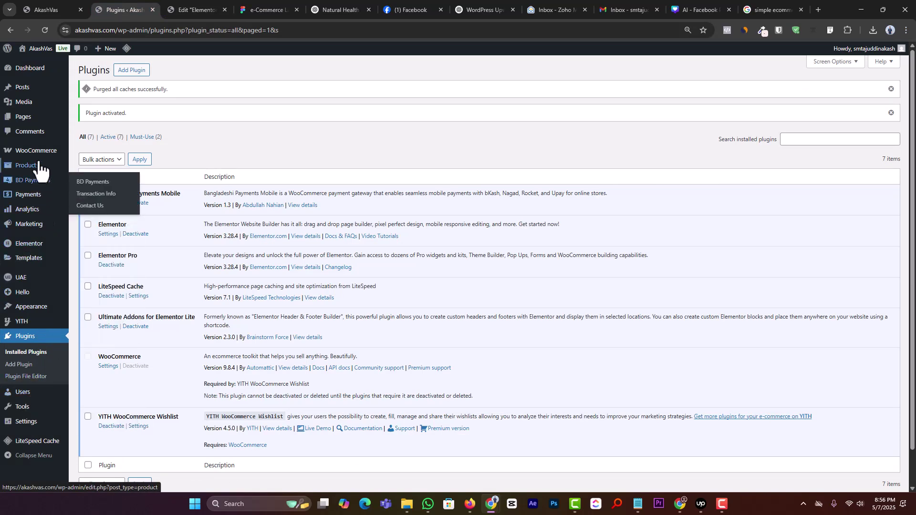
click(76, 167)
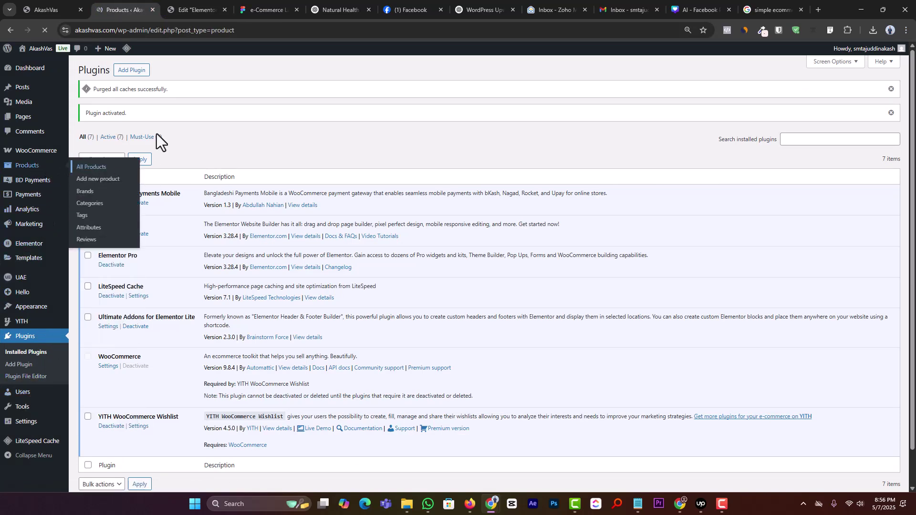
click(208, 7)
click(158, 9)
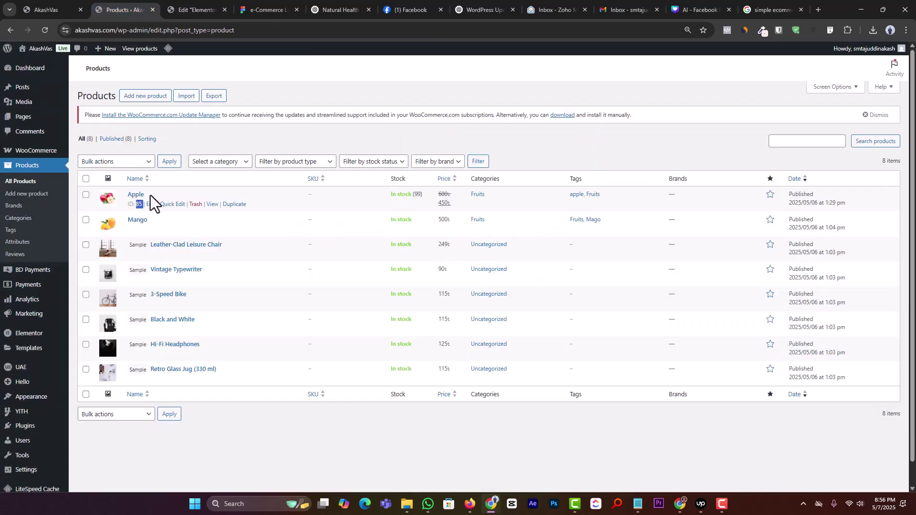
click(196, 9)
click(99, 143)
text(35)
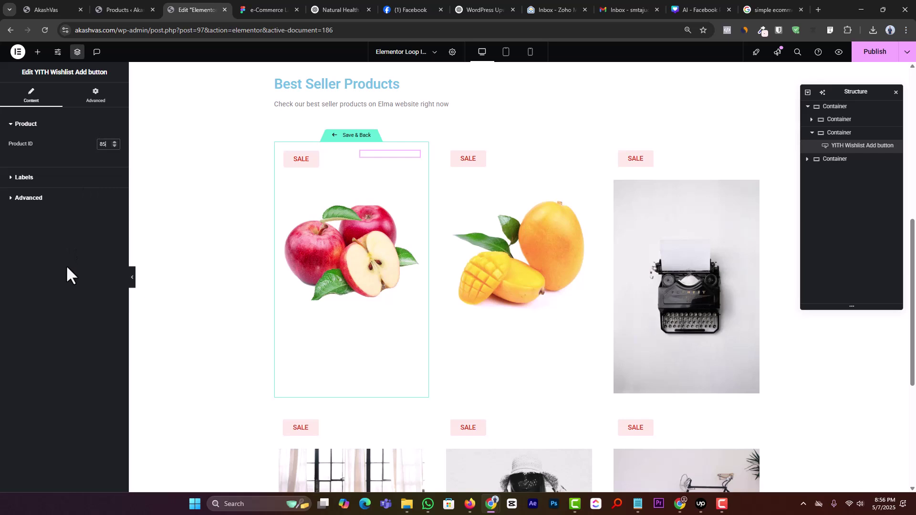
Try the button label "Wishlist" on the YITH Wishlist Add button and delete the widget.
click(48, 181)
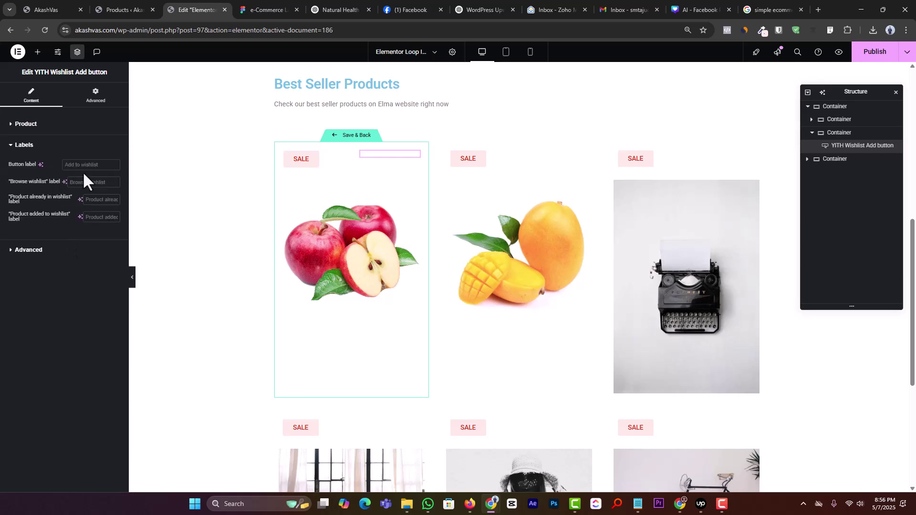
click(91, 165)
text(Wishlist)
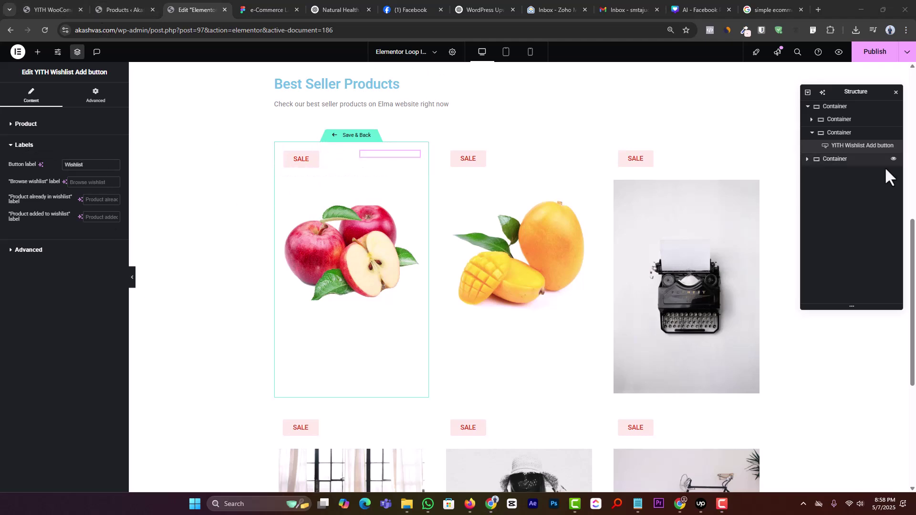
right_click(873, 149)
click(826, 335)
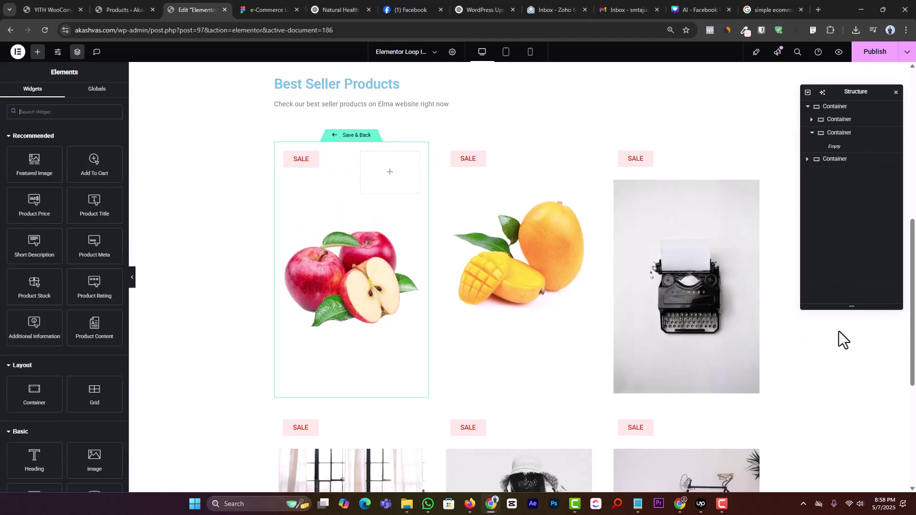
Switch to the WordPress dashboard and open the Add Plugins page.
click(101, 10)
click(67, 10)
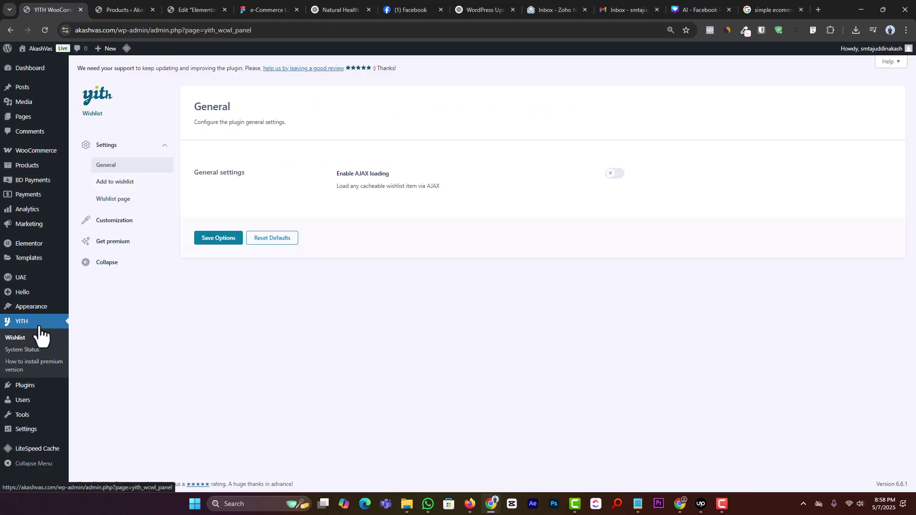
mouse_move(30, 389)
click(85, 400)
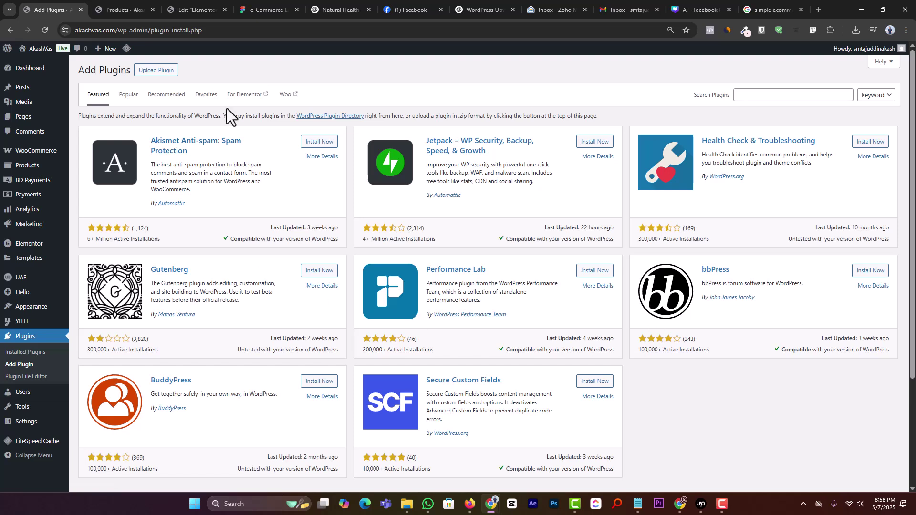
Search the plugin directory for "yith" and browse the YITH WooCommerce plugins for wishlist-related add-ons.
click(753, 97)
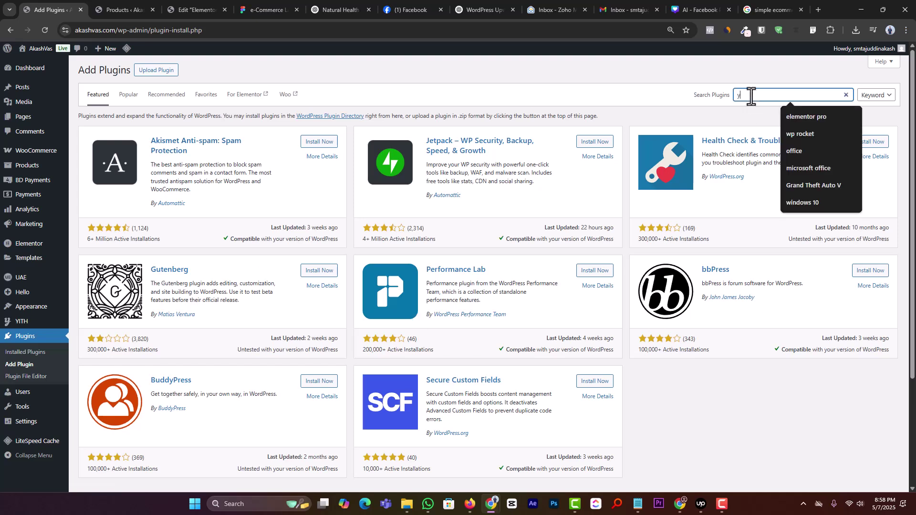
text(y)
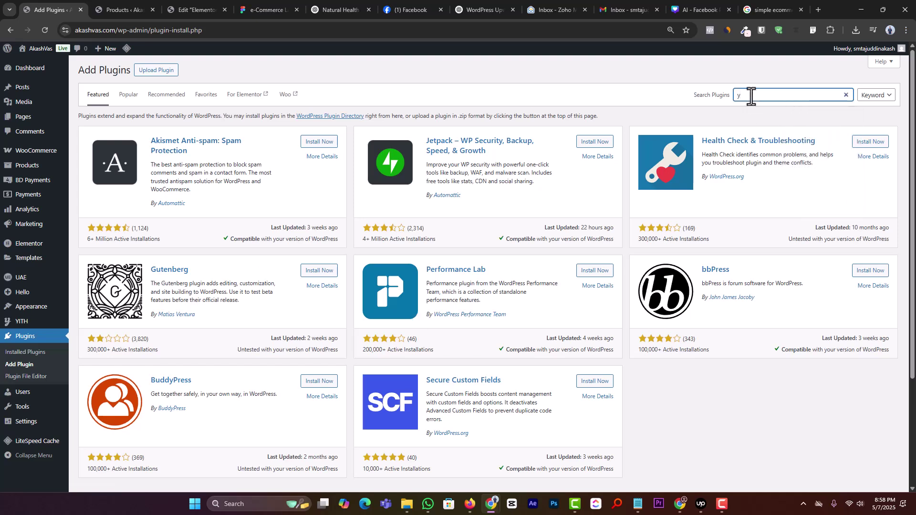
text(ith)
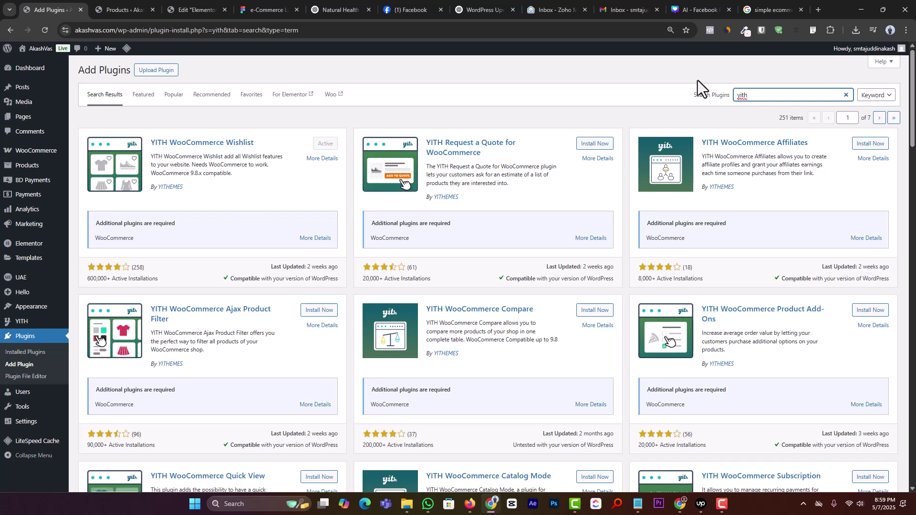
scroll(585, 244, down, 2)
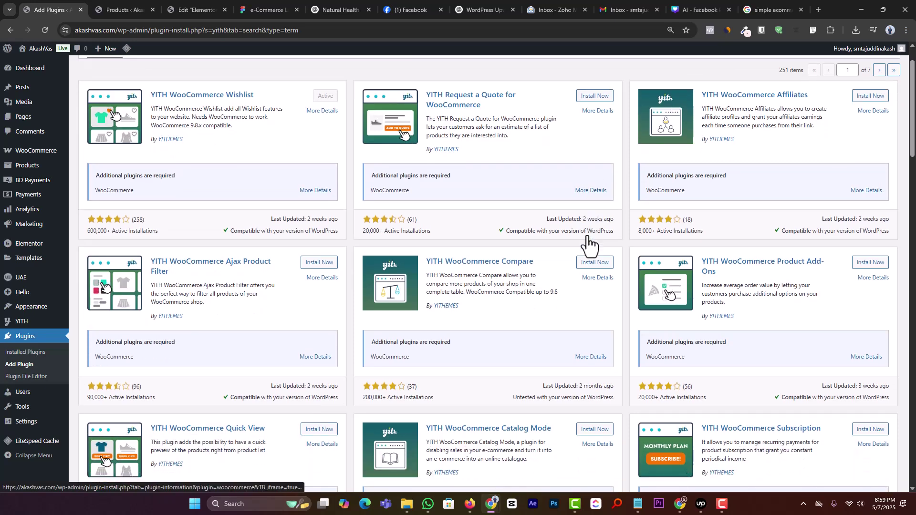
scroll(590, 238, down, 1)
scroll(811, 353, down, 2)
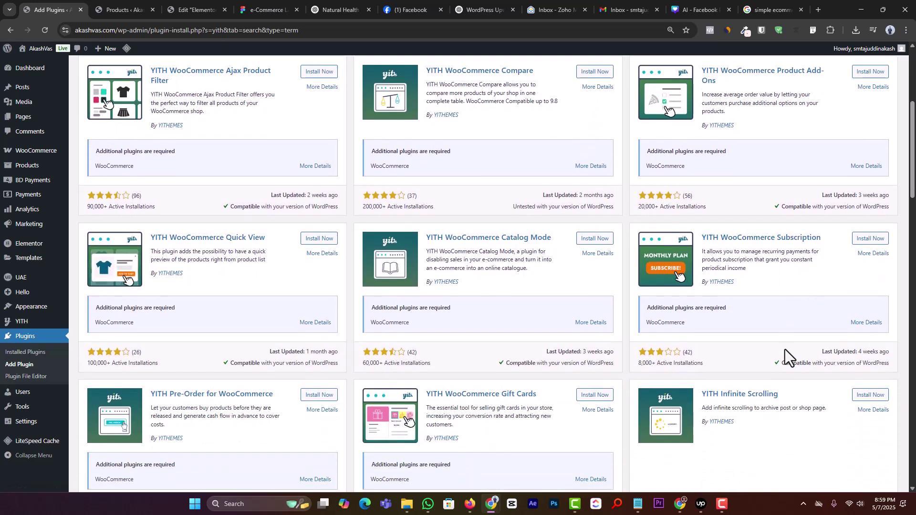
scroll(795, 353, down, 5)
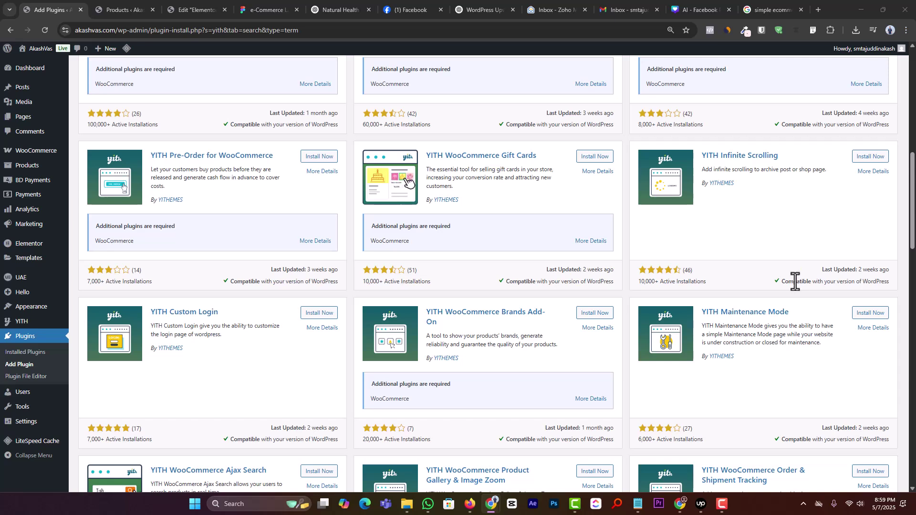
scroll(797, 310, down, 2)
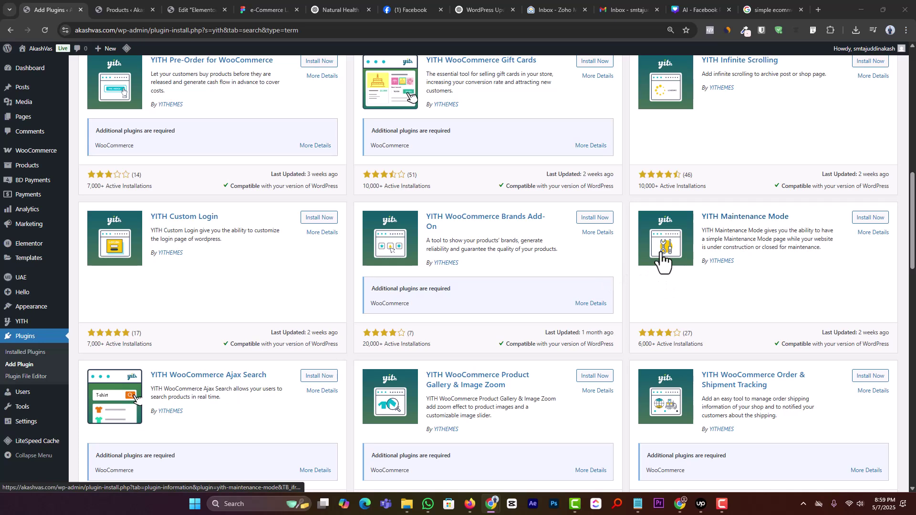
scroll(662, 257, down, 4)
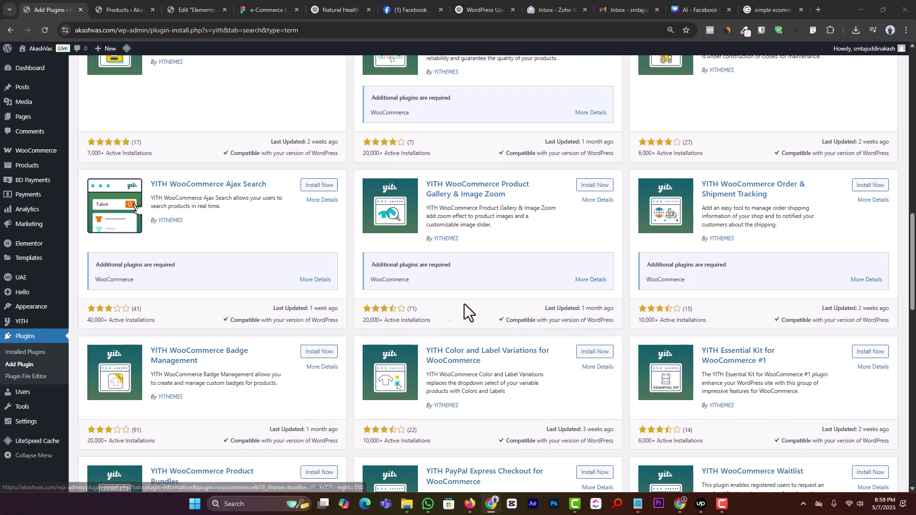
scroll(430, 308, down, 3)
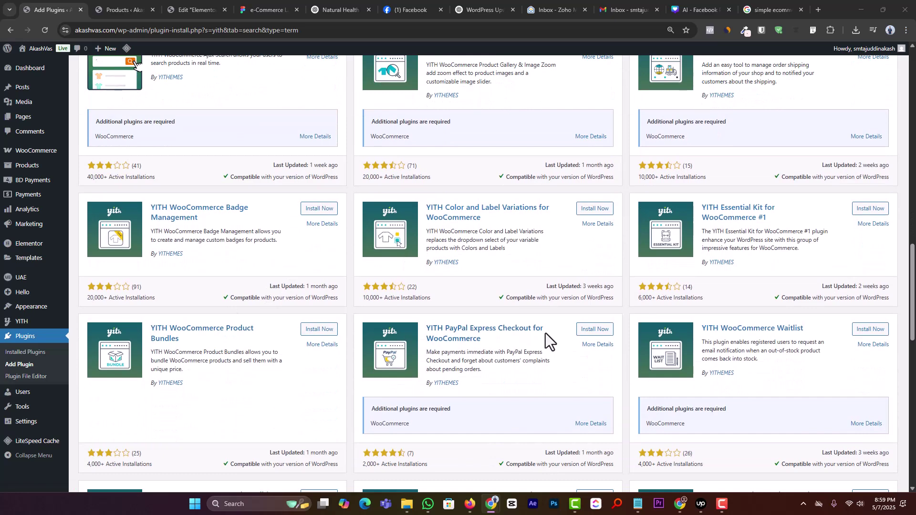
scroll(786, 334, down, 1)
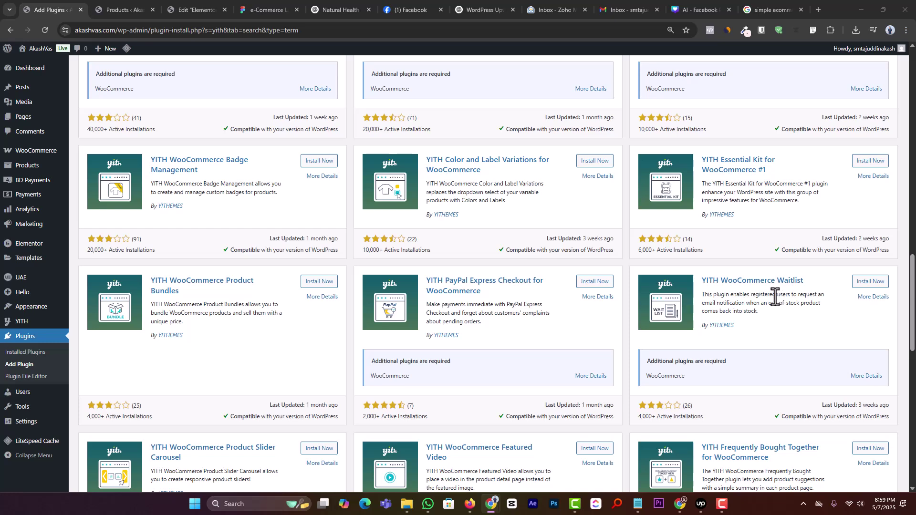
scroll(753, 286, down, 3)
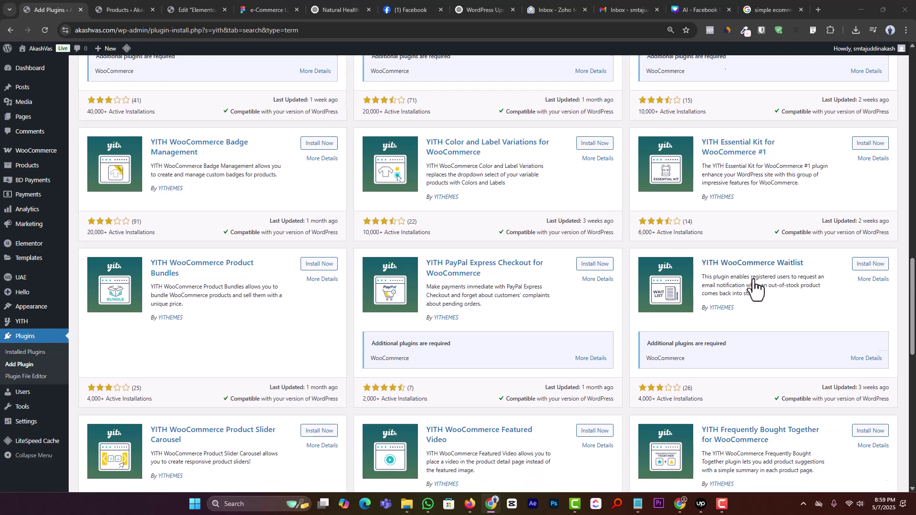
scroll(258, 285, down, 5)
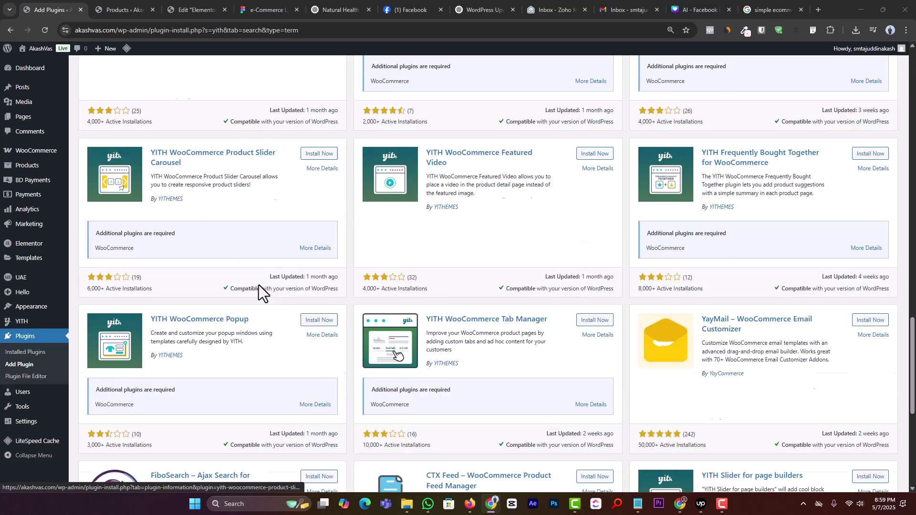
scroll(262, 282, down, 5)
scroll(262, 286, up, 15)
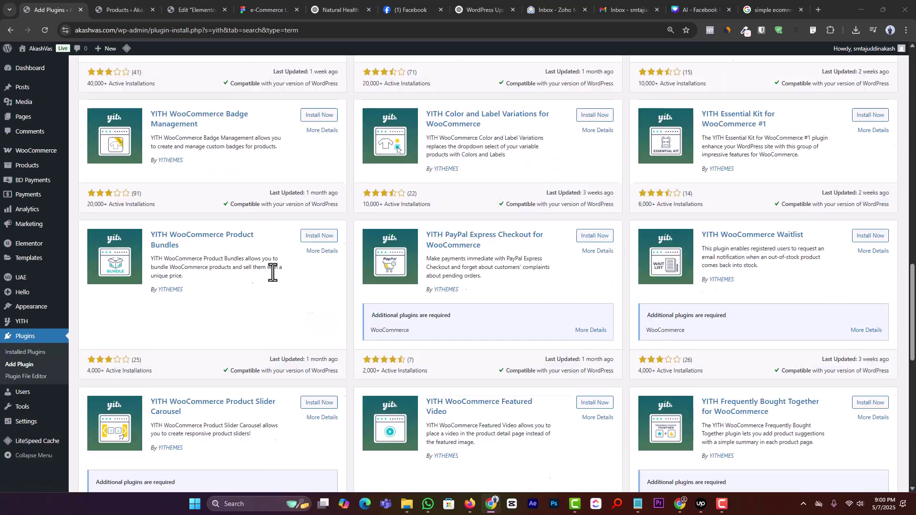
scroll(282, 265, up, 10)
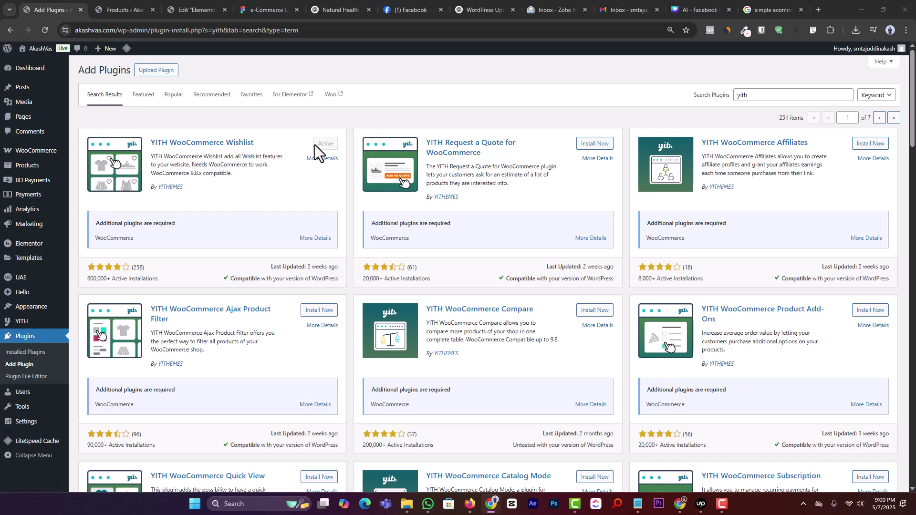
Install the YITH WooCommerce Compare, YITH WooCommerce Product Add-Ons and YITH WooCommerce Quick View plugins.
click(592, 310)
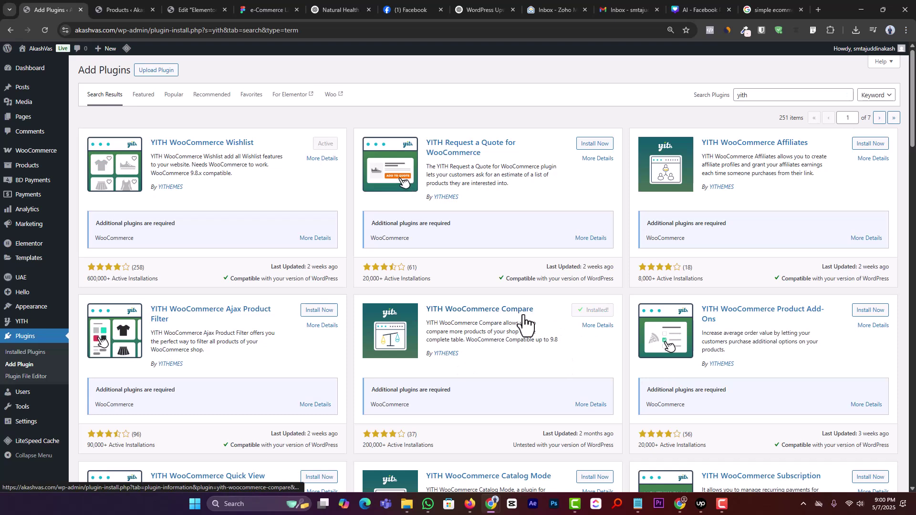
click(859, 311)
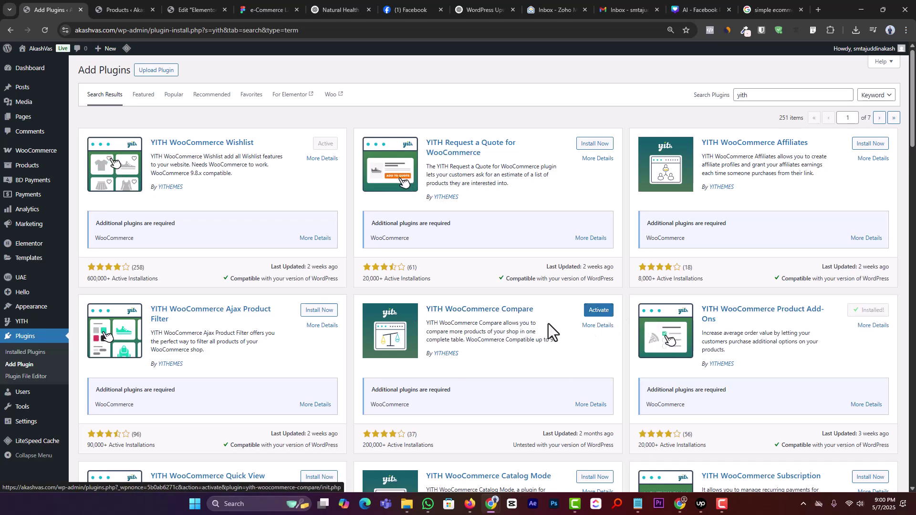
scroll(544, 324, down, 2)
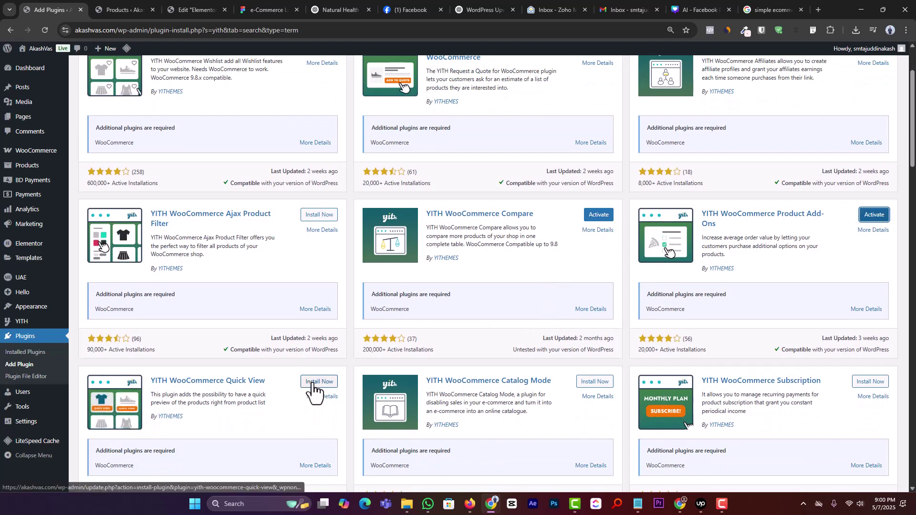
click(315, 382)
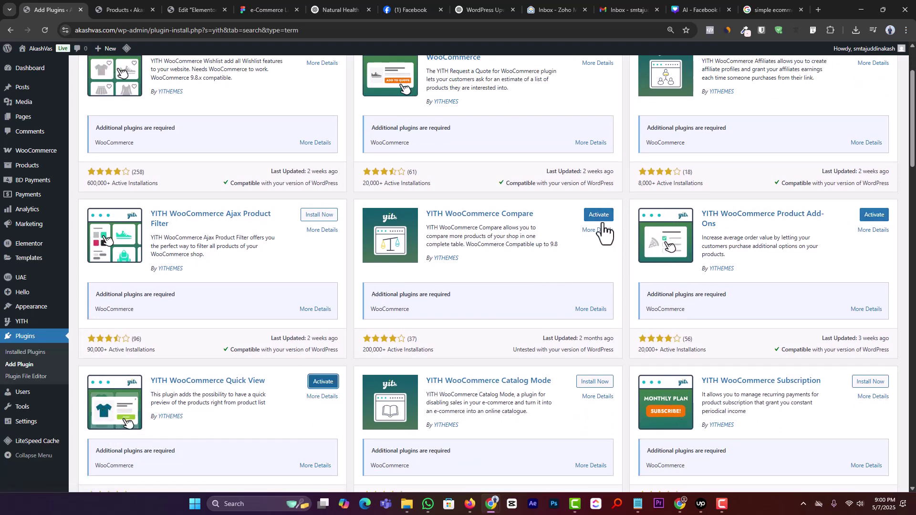
Activate the newly installed YITH Compare, Product Add-Ons and Quick View plugins.
click(874, 215)
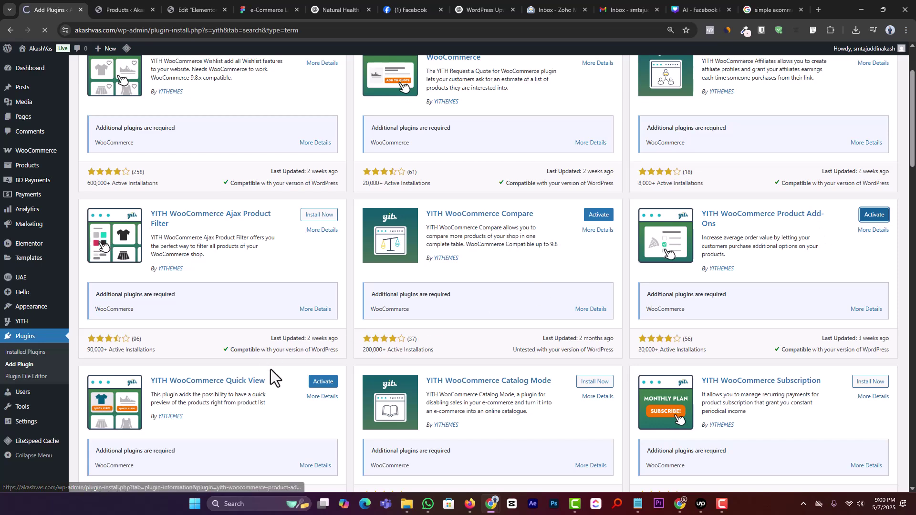
scroll(261, 285, down, 10)
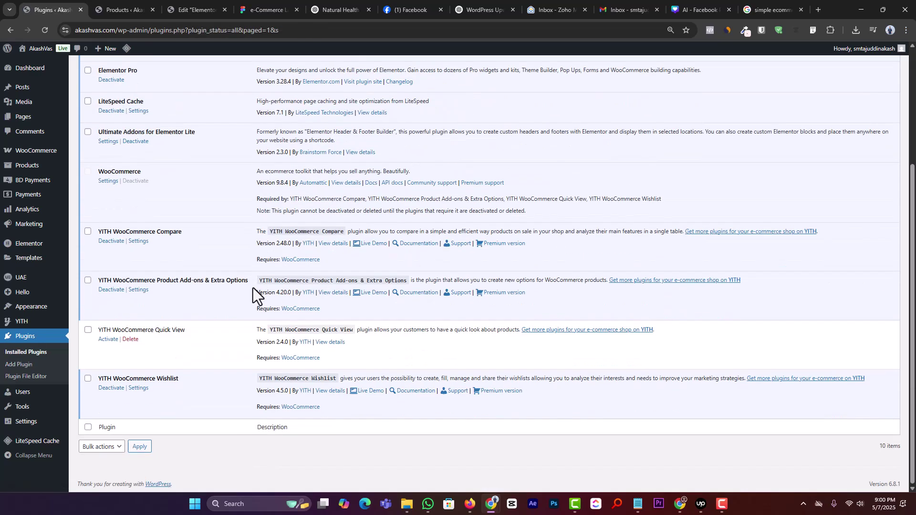
click(111, 339)
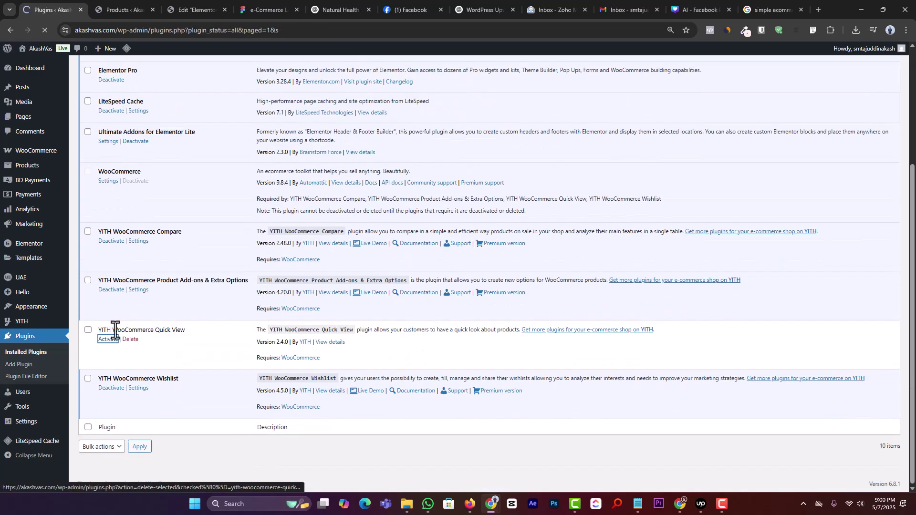
scroll(139, 333, down, 10)
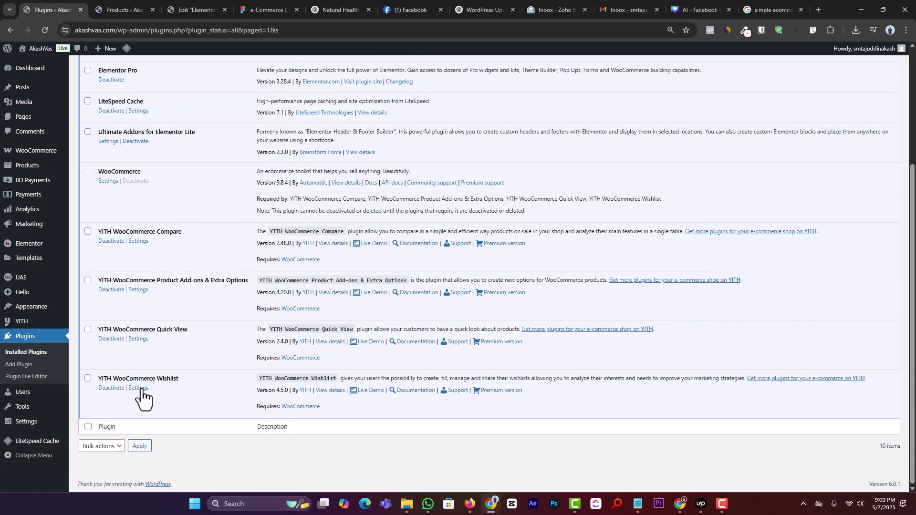
Return to the Elementor editor, publish the loop item with its emptied wishlist container, and reload the editor.
click(191, 2)
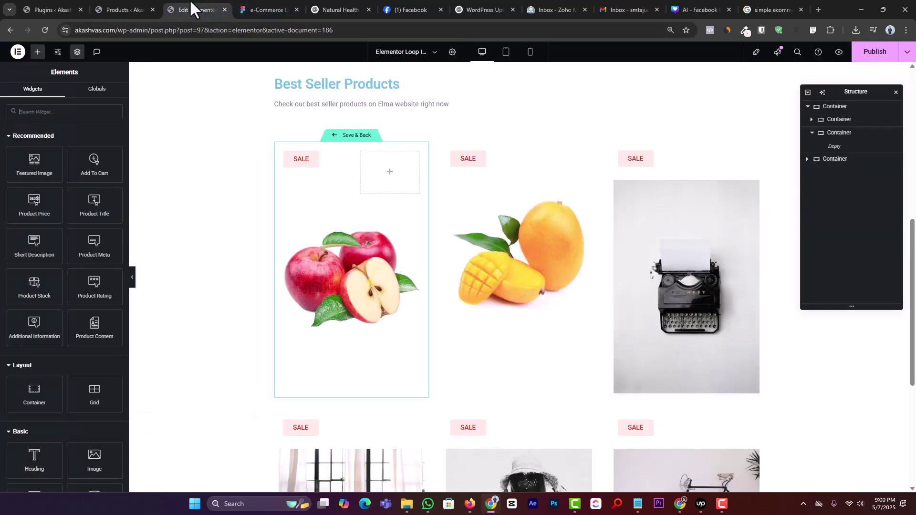
click(882, 52)
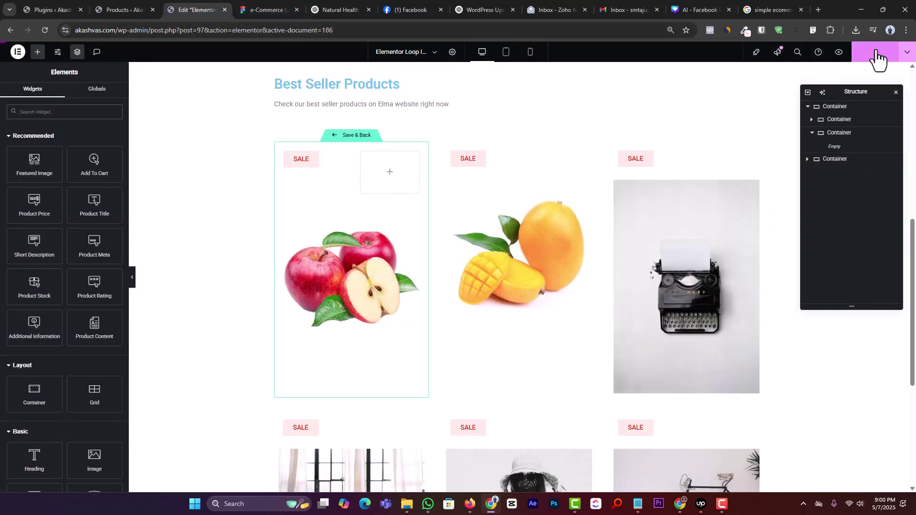
click(48, 30)
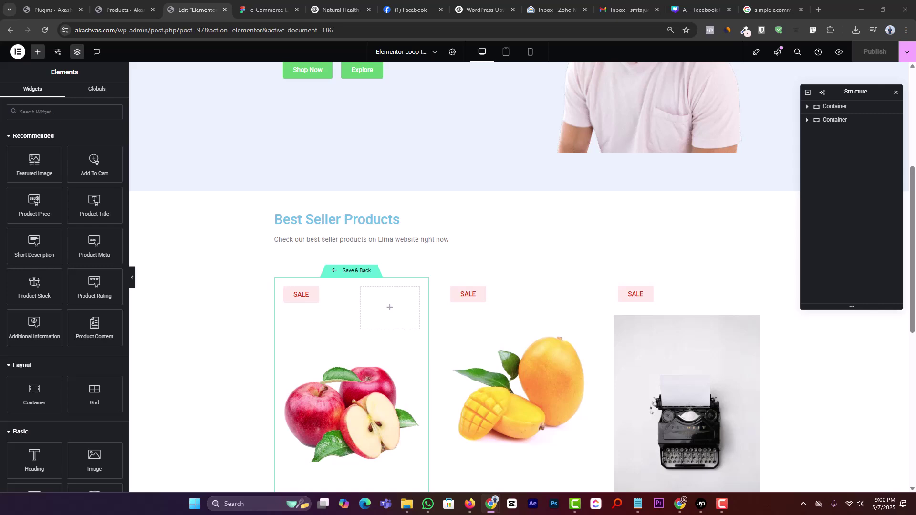
Return to the WordPress Add Plugins page and search for "woo wishlist multi action".
click(61, 5)
scroll(310, 153, up, 4)
click(128, 71)
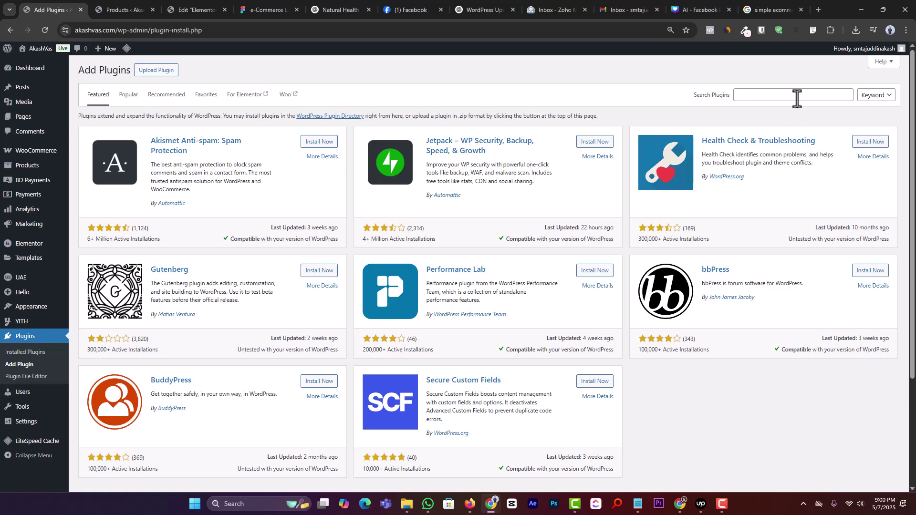
click(797, 95)
text(woo wis)
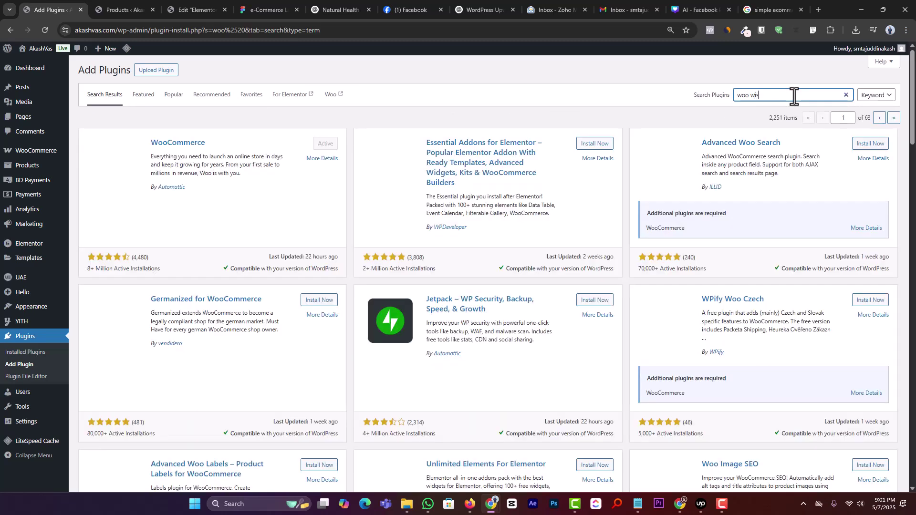
text(hlist)
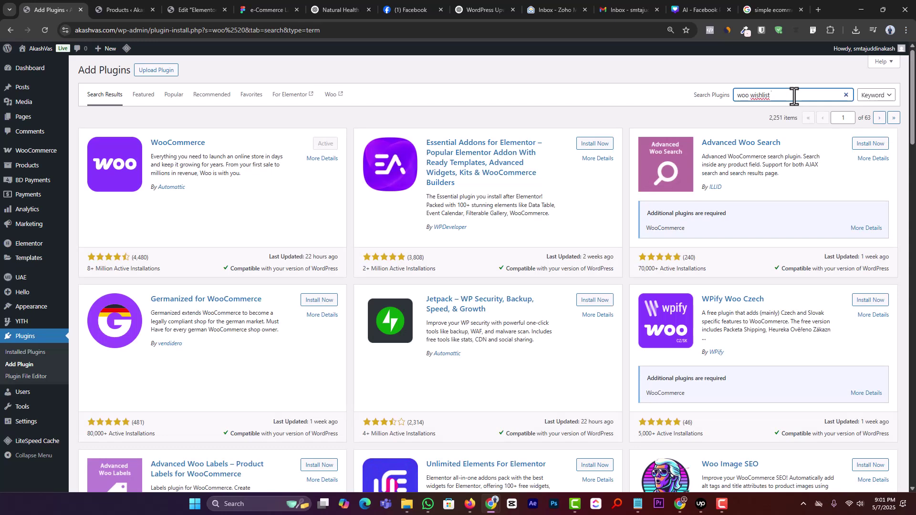
text( multi)
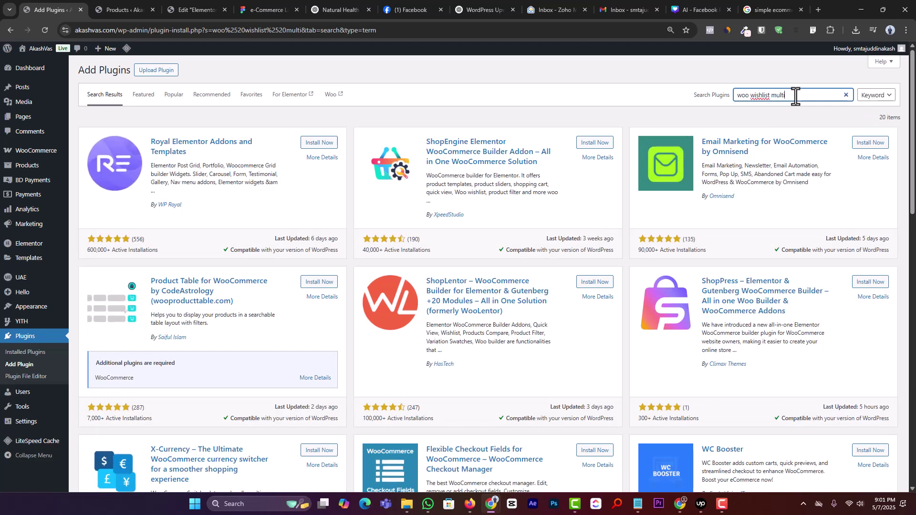
text(acti)
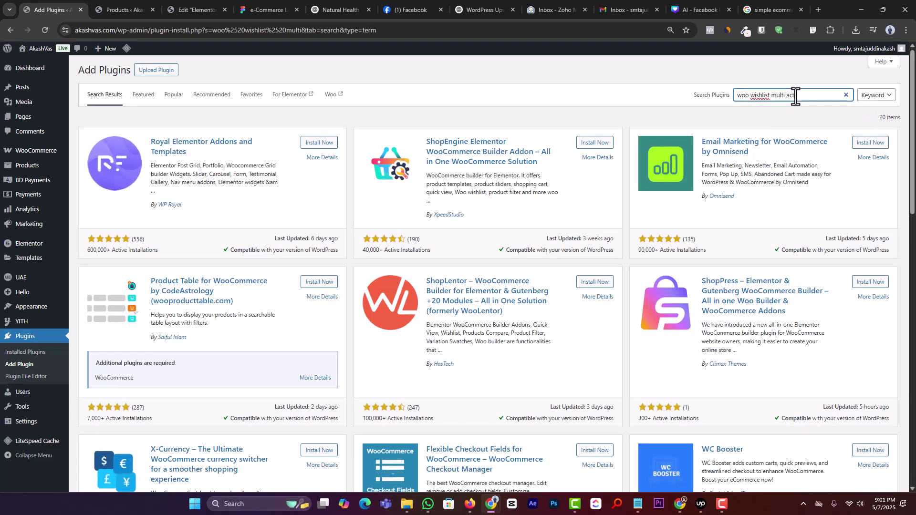
text(on)
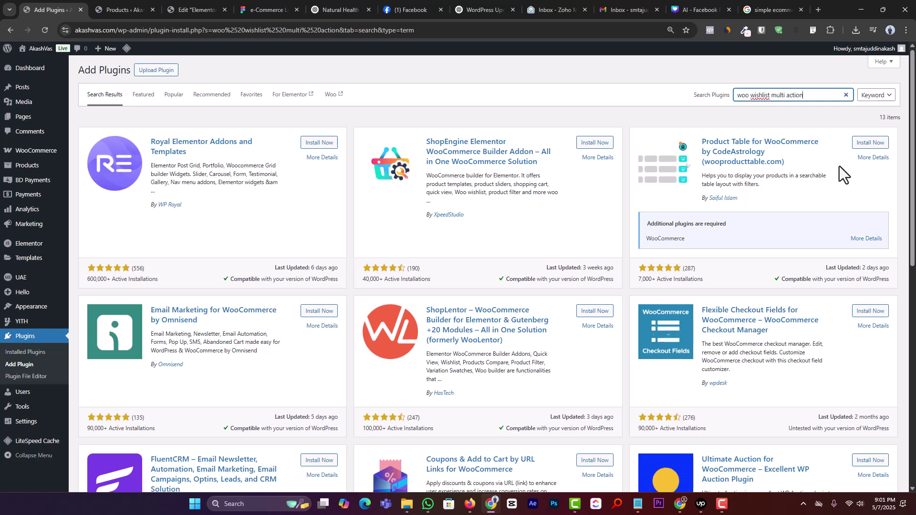
scroll(838, 166, down, 1)
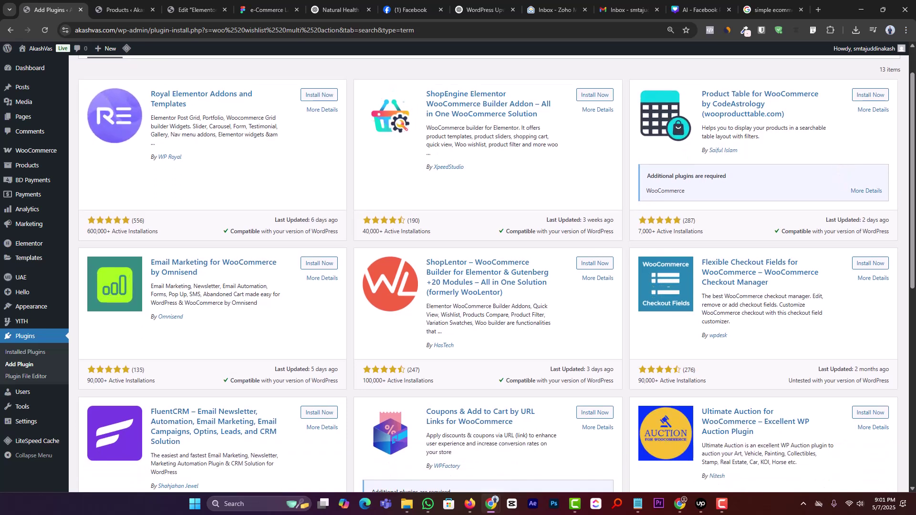
Search the Elementor widgets for "wish" and switch to the WooCommerce product list.
click(201, 9)
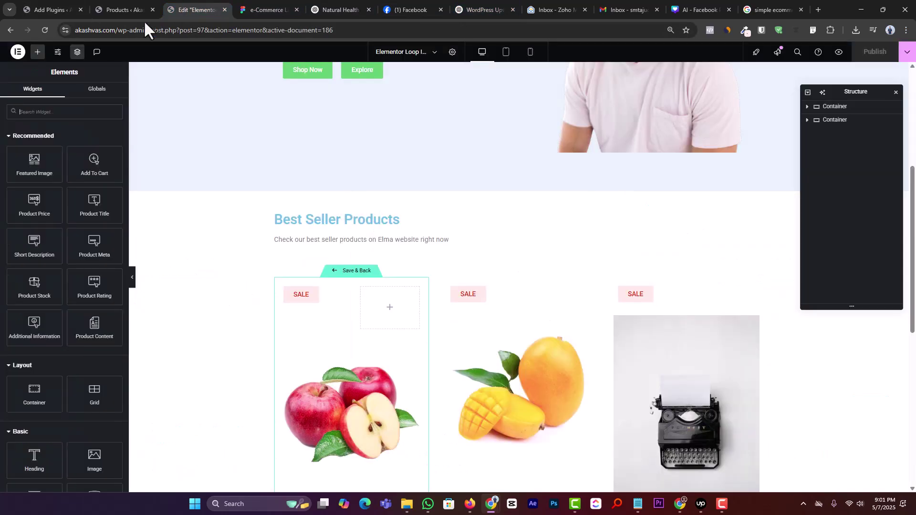
click(41, 114)
text(wish)
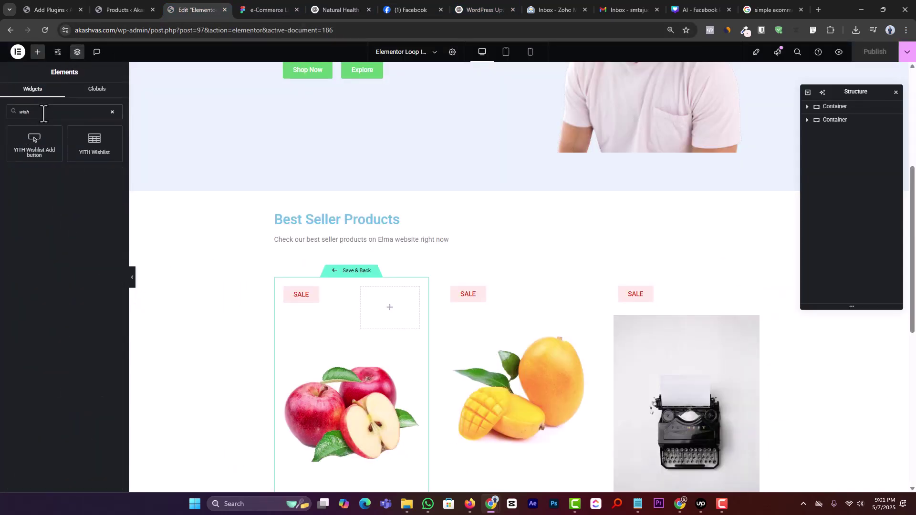
click(120, 9)
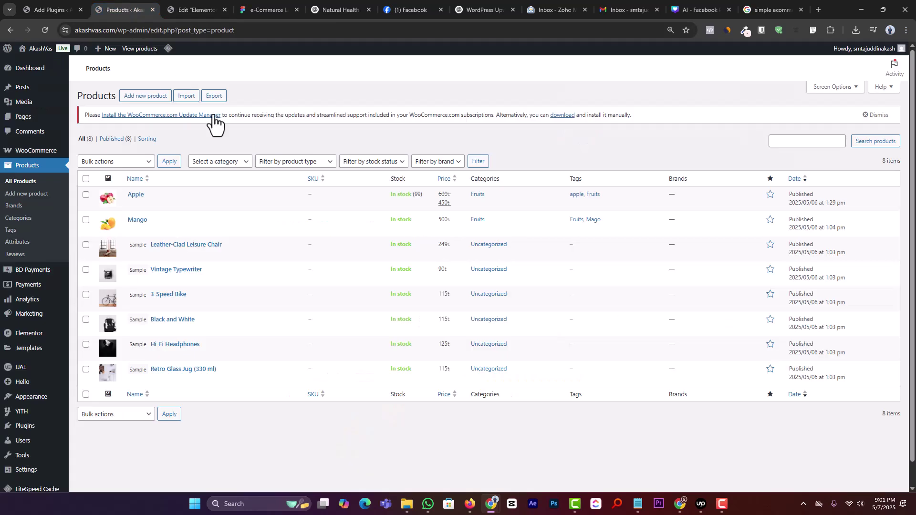
Return to the Add Plugins page and search the plugin directory for "wishlist".
click(59, 9)
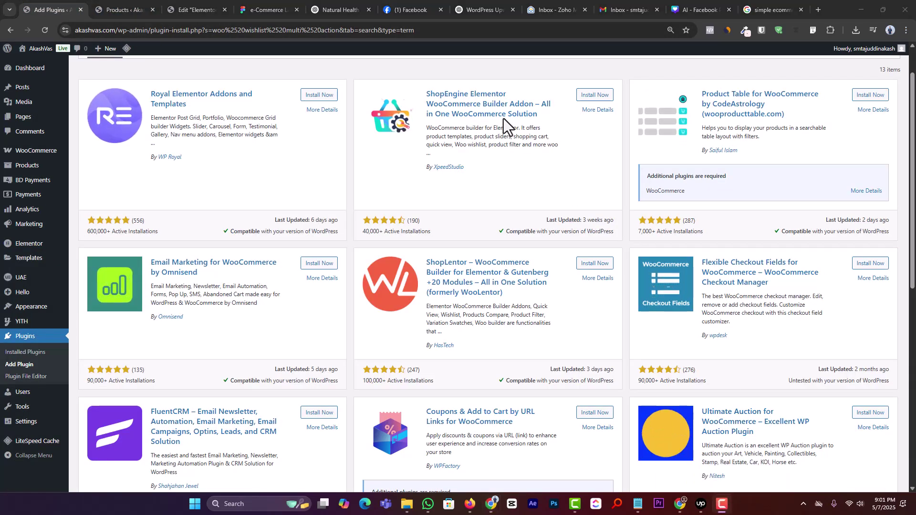
scroll(474, 174, up, 1)
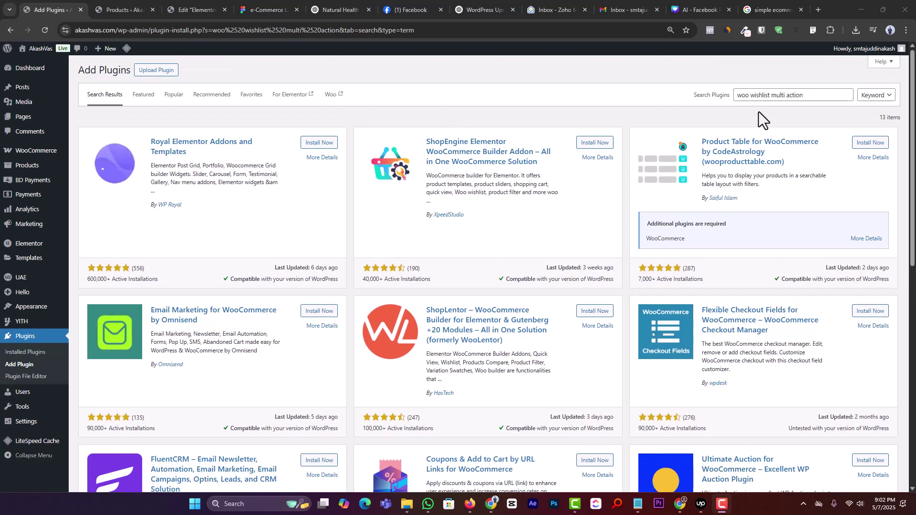
triple_click(760, 94)
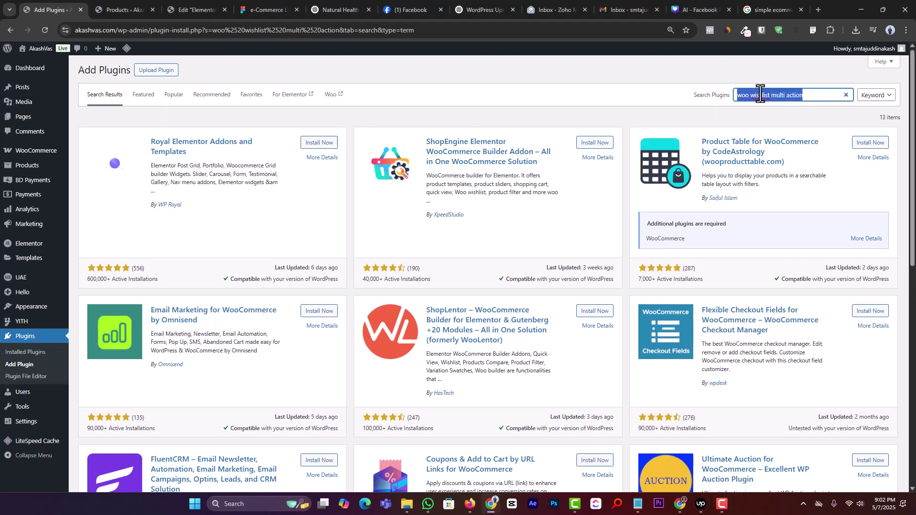
text(wisg)
key(BackSpace)
text(hlis)
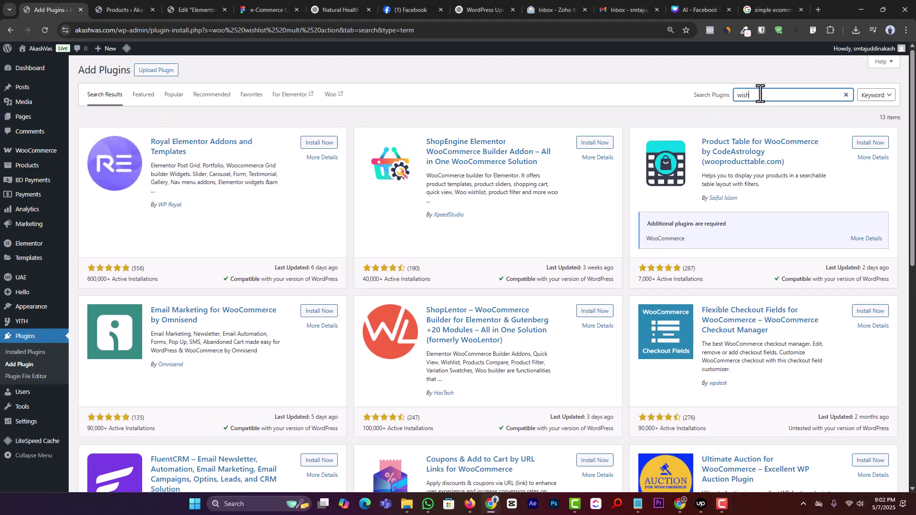
text(t)
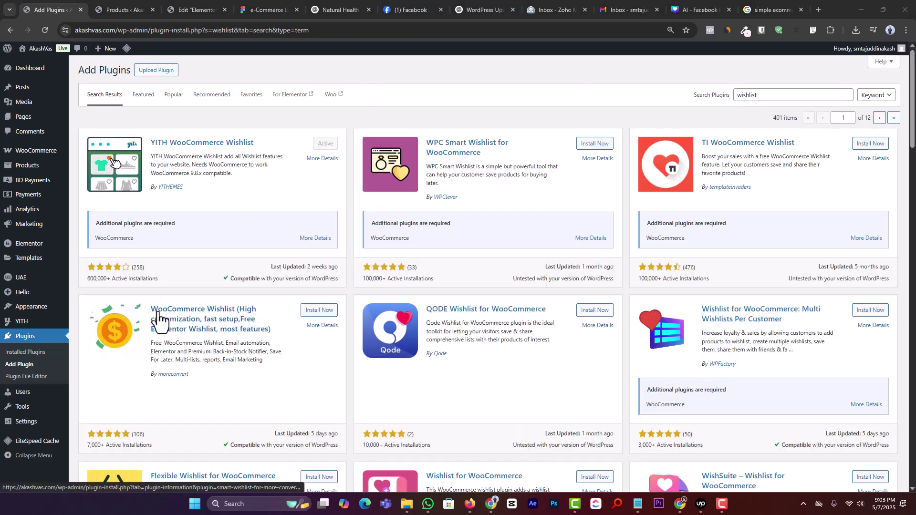
Install and activate the WooCommerce Wishlist plugin by moreconvert and start its setup wizard.
click(326, 312)
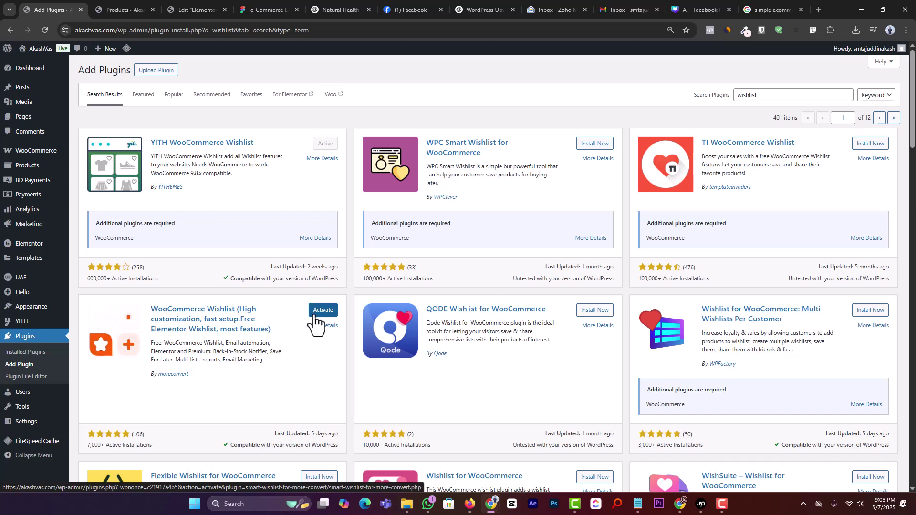
click(323, 311)
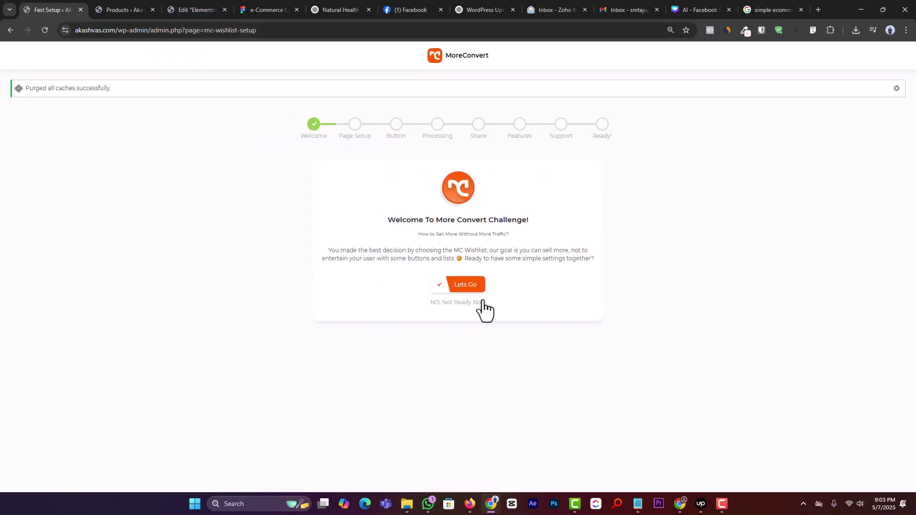
click(470, 286)
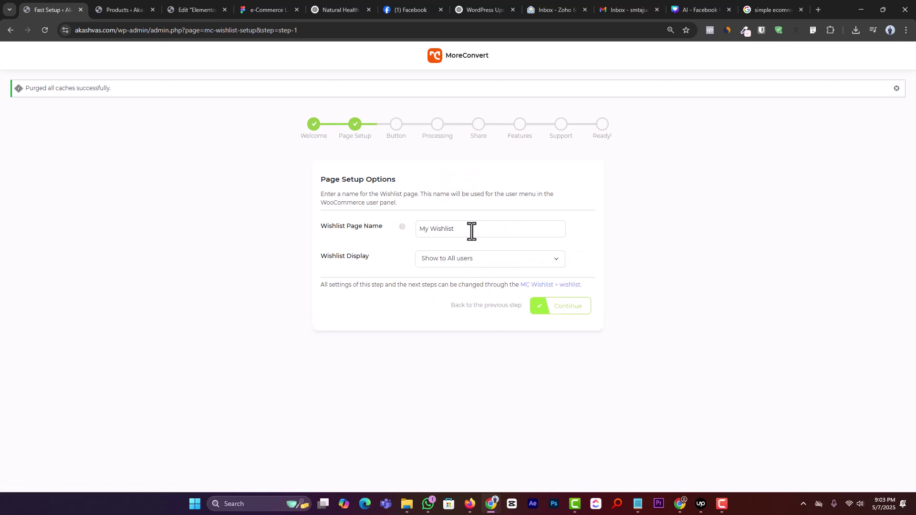
Complete the MoreConvert setup wizard with the default page, button, processing and share options and the Starter plan.
click(548, 309)
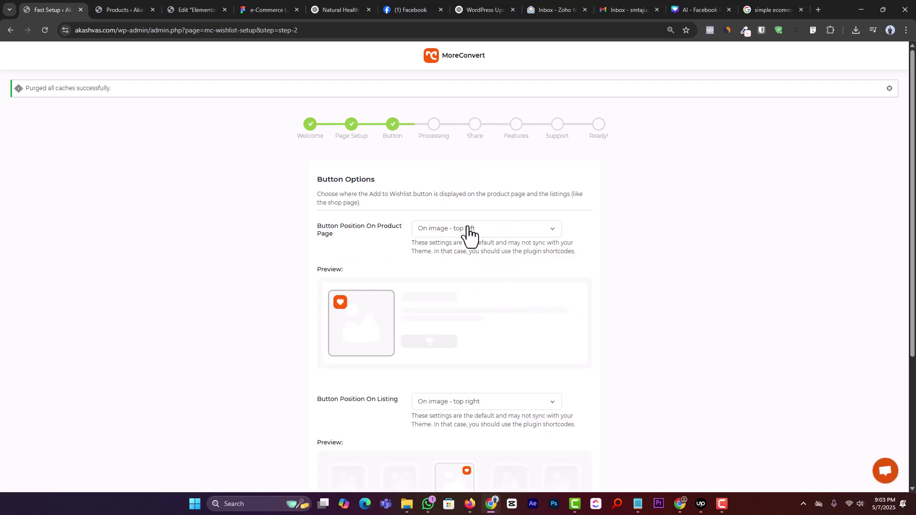
scroll(480, 293, down, 4)
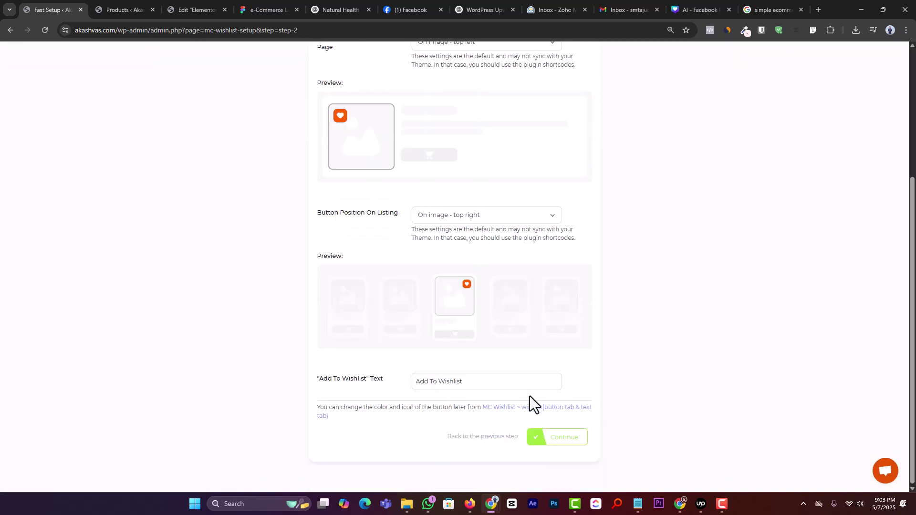
click(567, 438)
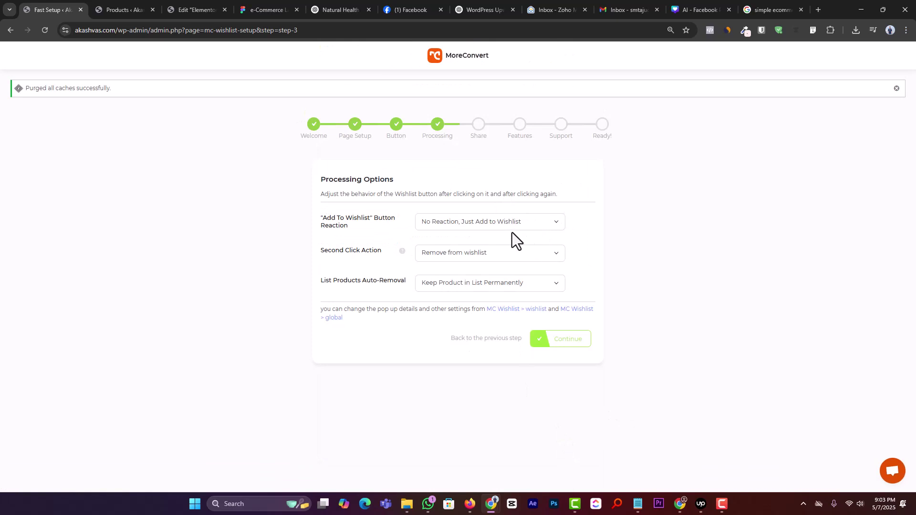
click(571, 344)
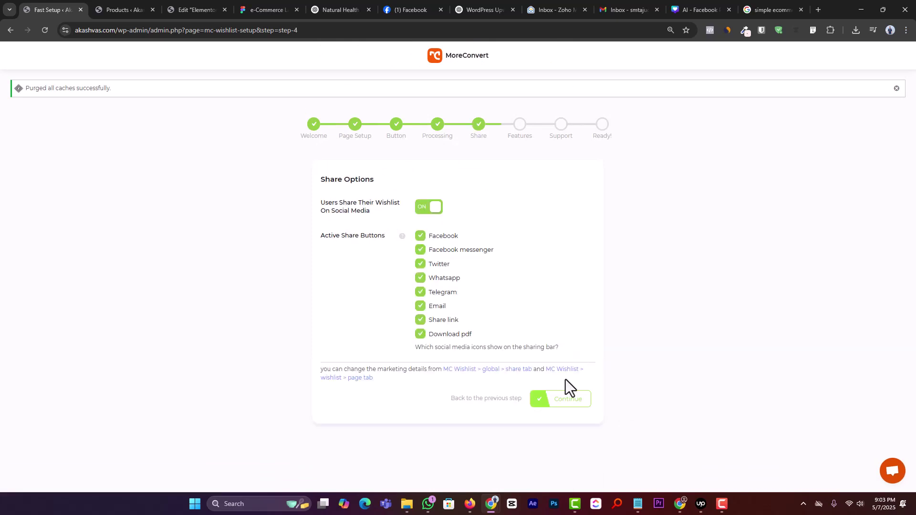
click(557, 402)
scroll(566, 406, down, 1)
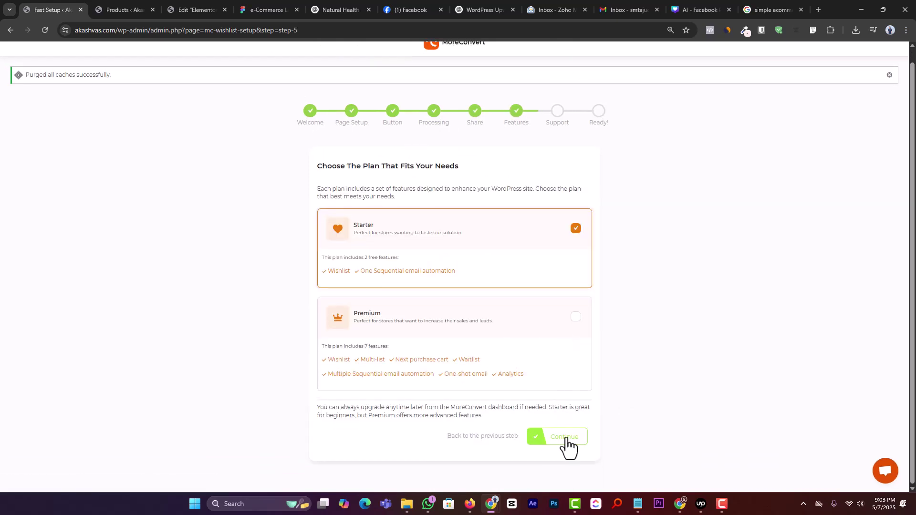
click(566, 438)
click(564, 377)
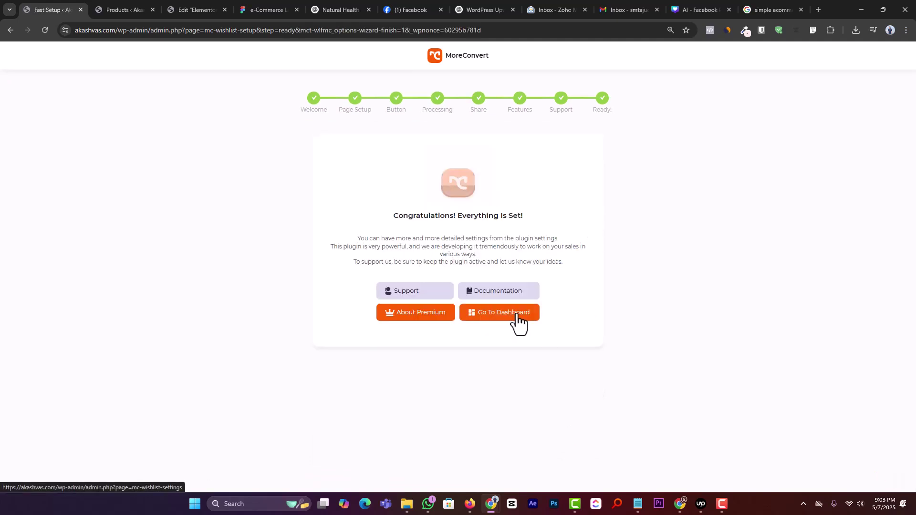
Go to the MoreConvert dashboard and review the "Add to wishlist" button settings.
click(517, 313)
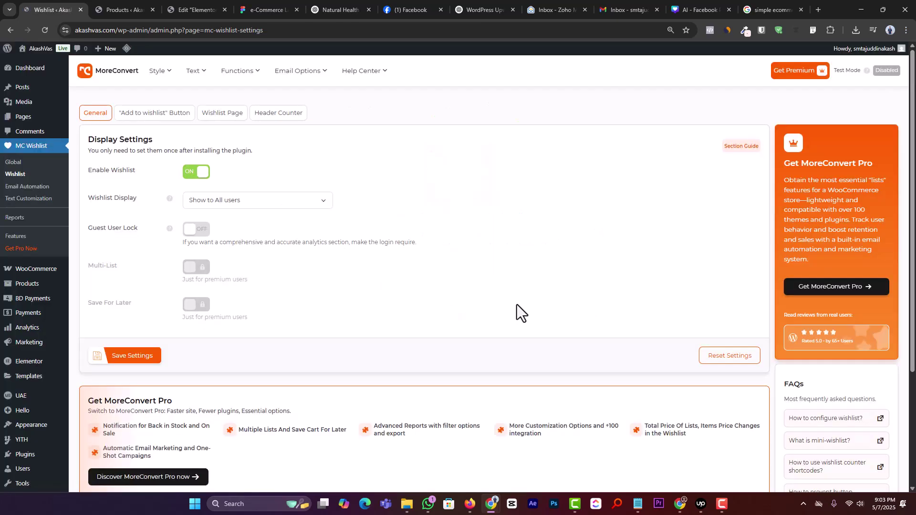
click(151, 115)
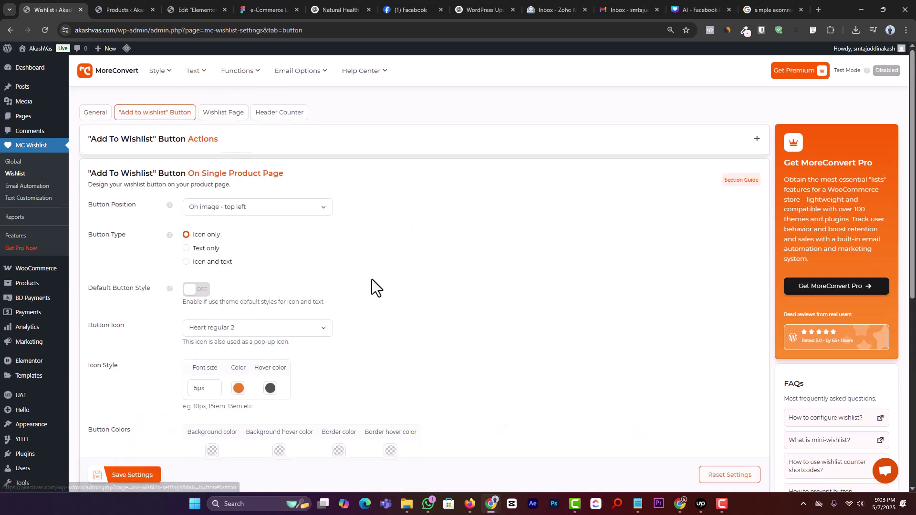
scroll(371, 279, down, 8)
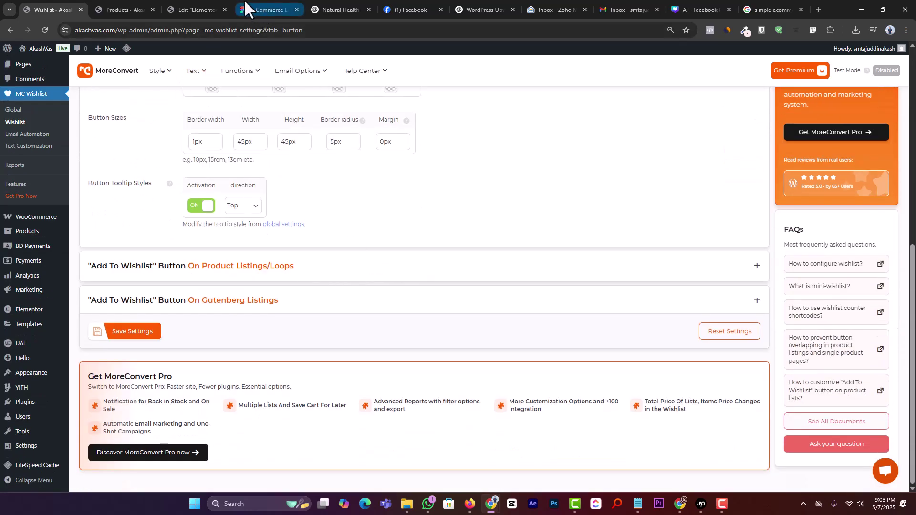
Return to the Elementor loop item, reload the editor and place MoreConvert's Add To Wishlist widget in the empty container beside the SALE badge.
click(210, 8)
click(44, 30)
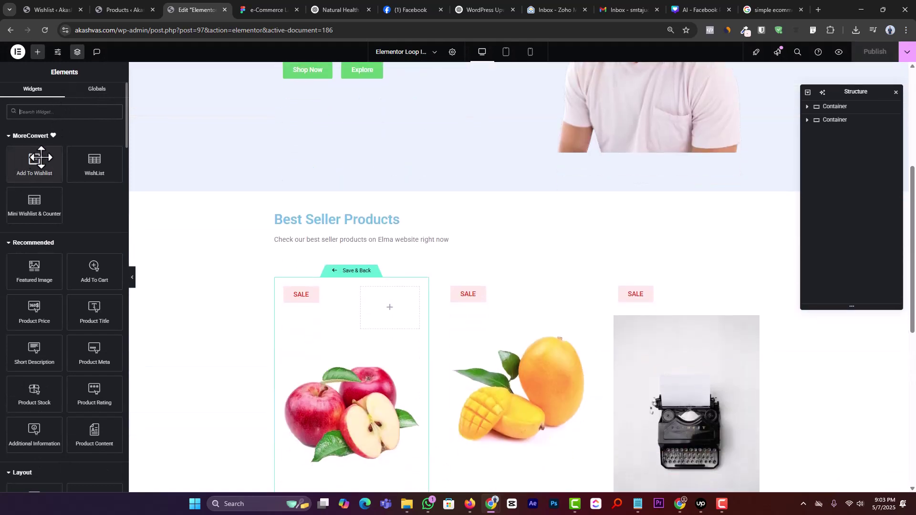
drag(35, 164, 385, 302)
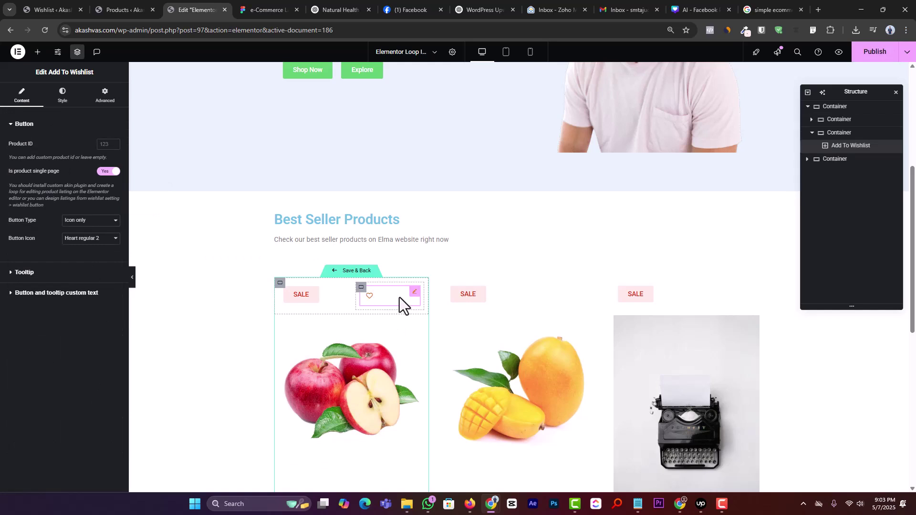
Look up the available "wish" widgets and reopen the placed Add To Wishlist widget's settings.
click(37, 52)
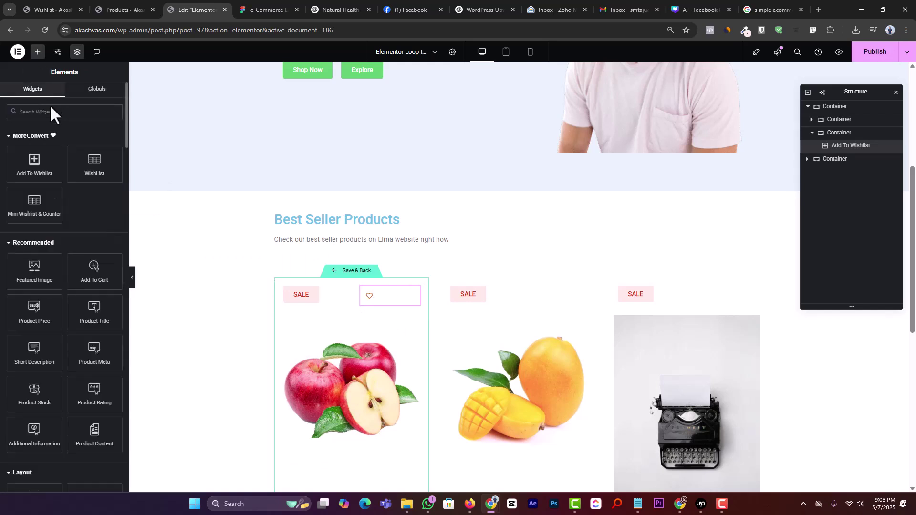
text(wish)
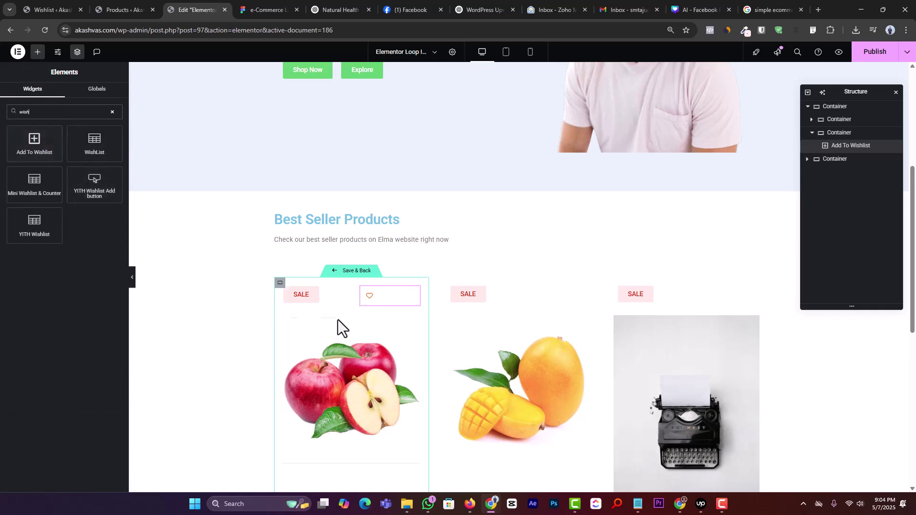
click(414, 293)
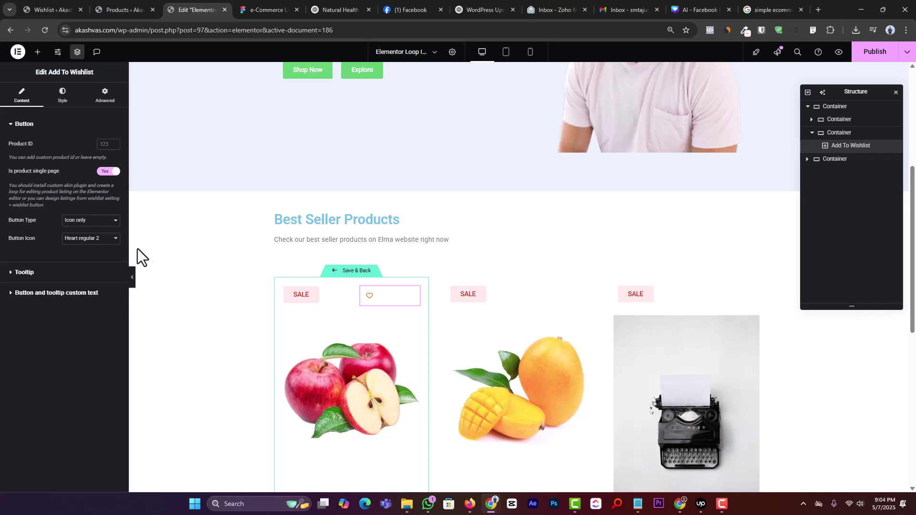
Try the Icon and text button type with the Heart icon on the wishlist widget, and switch back to Icon only.
click(105, 240)
click(105, 240)
click(75, 221)
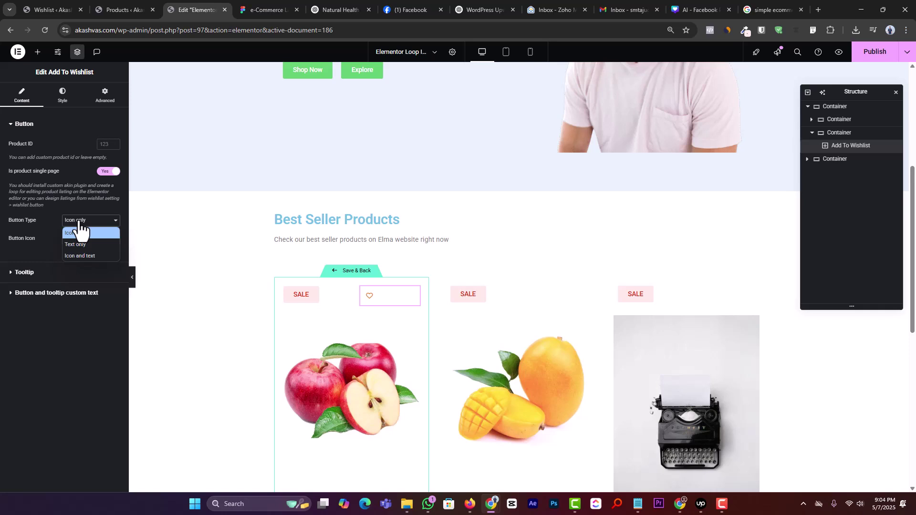
click(80, 256)
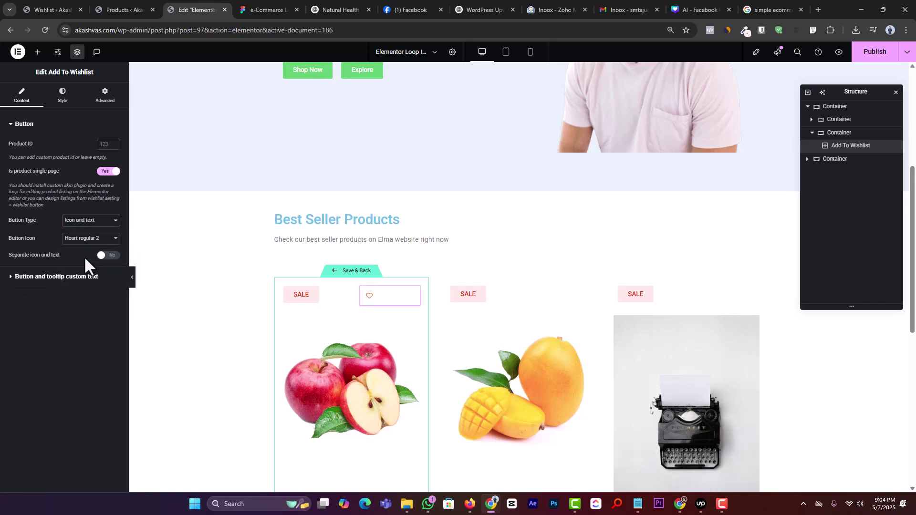
click(106, 240)
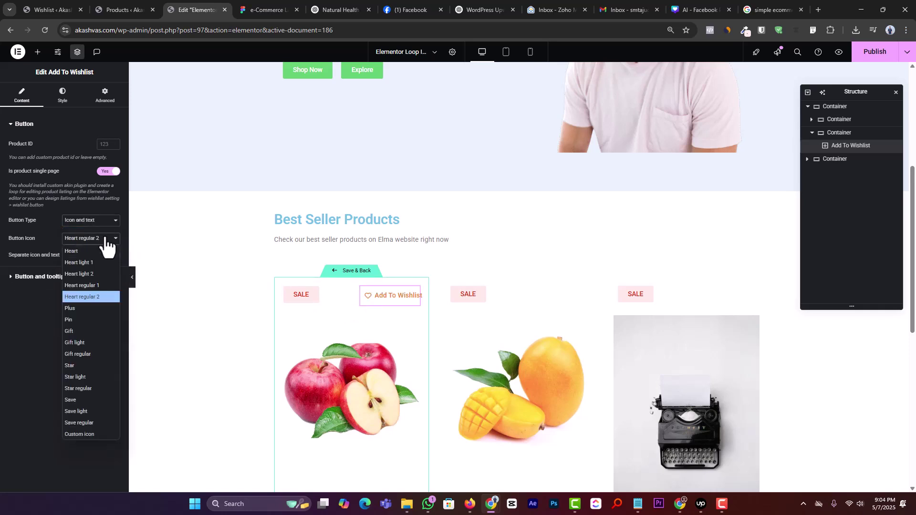
click(76, 250)
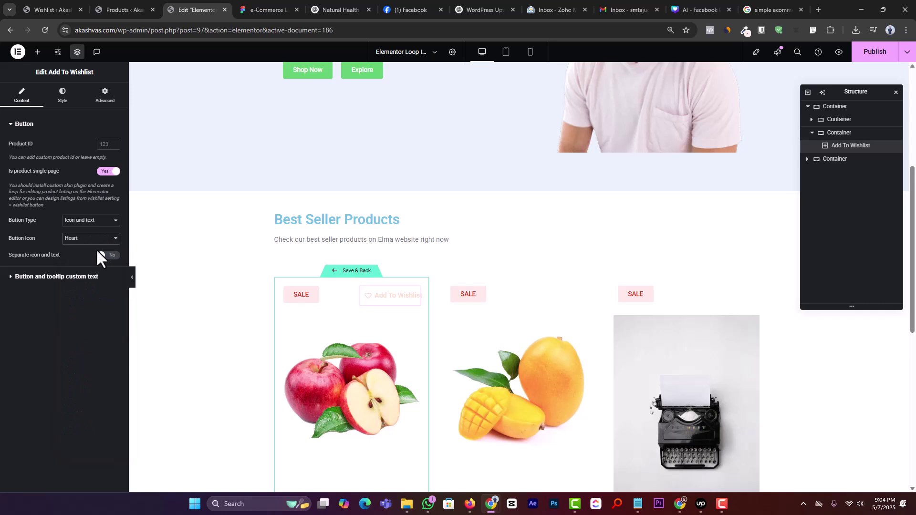
click(85, 224)
click(87, 234)
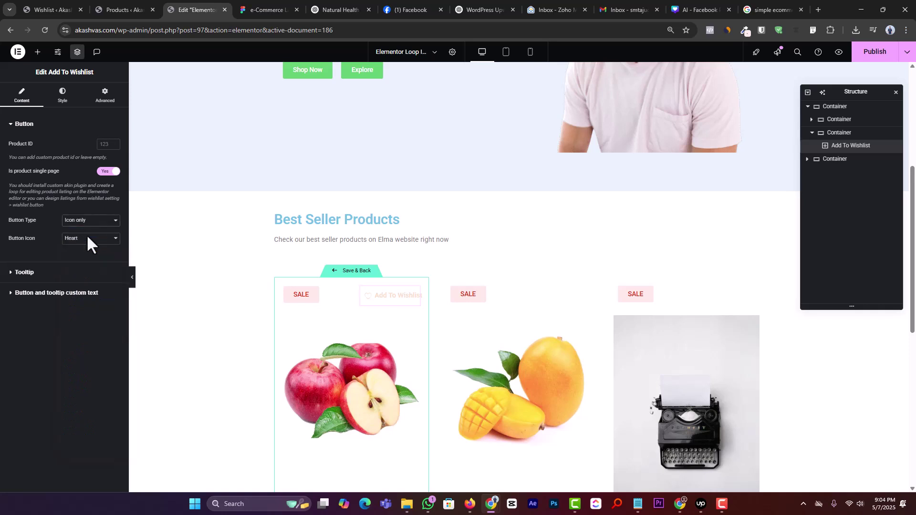
Try the Heart light 1, Heart light 2 and Gift light icons on the wishlist button, settling on Heart regular 2.
click(87, 238)
click(88, 262)
click(90, 241)
click(85, 275)
click(94, 241)
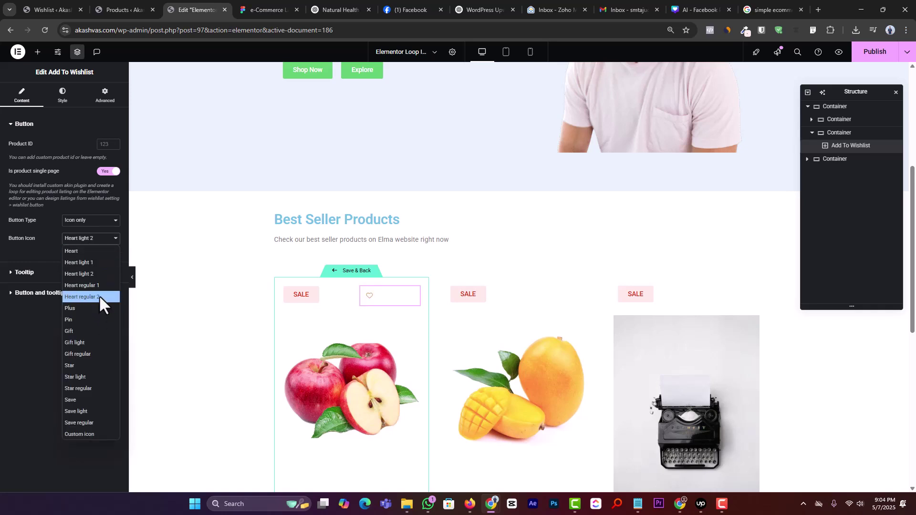
click(99, 296)
click(100, 239)
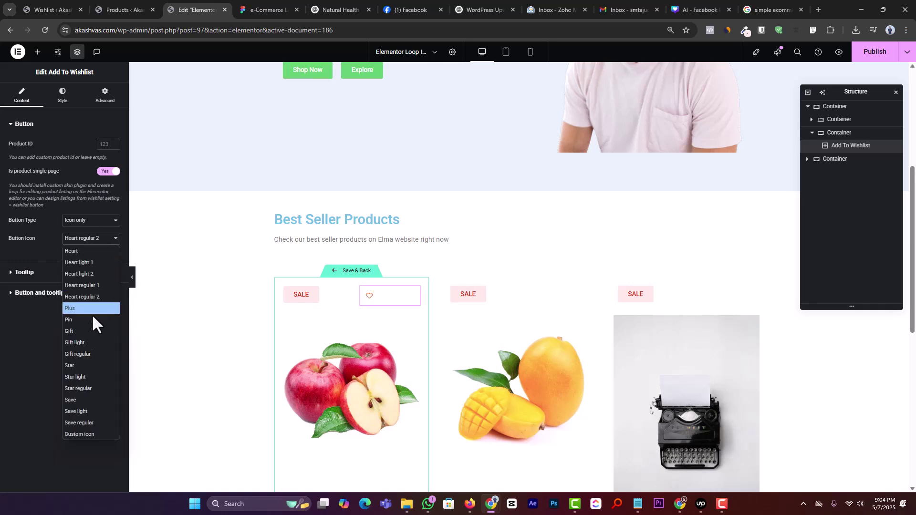
click(89, 341)
click(101, 240)
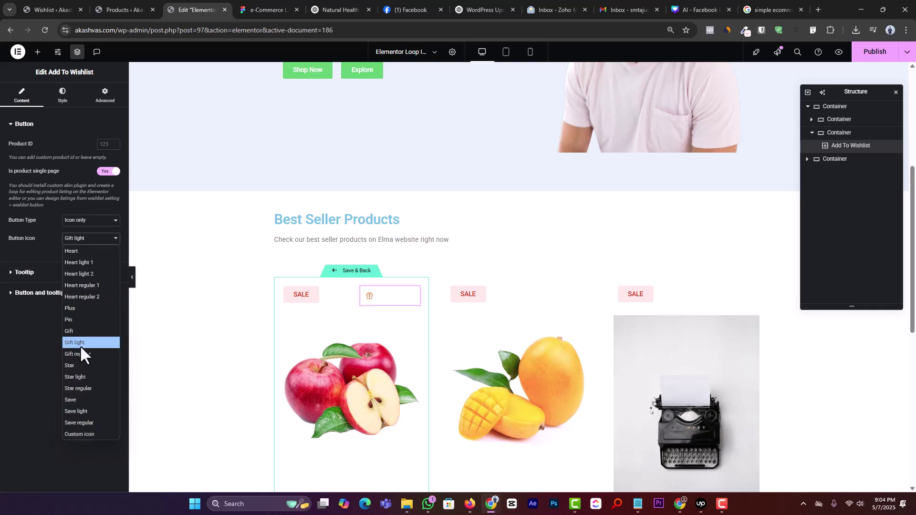
click(87, 300)
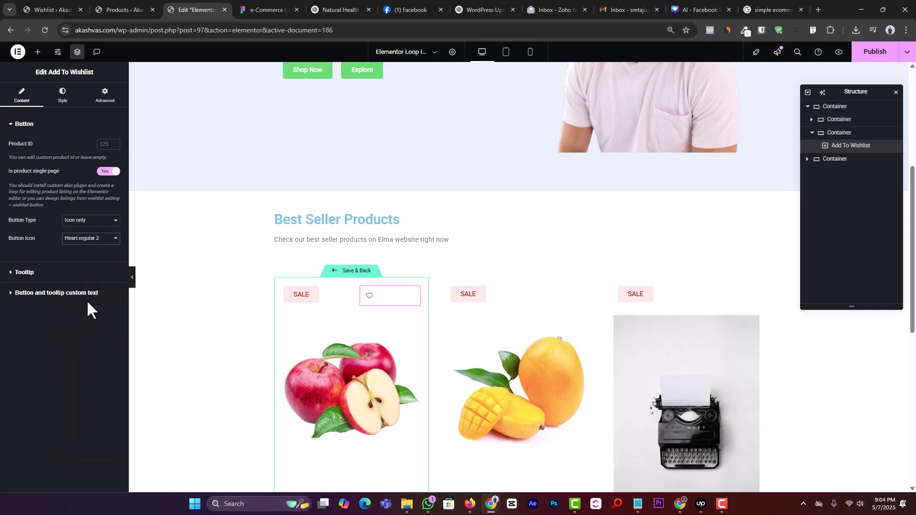
Set the wishlist button's height to 49 px, width to 43 px, border width to 4 px and icon font size to 26 px.
click(40, 275)
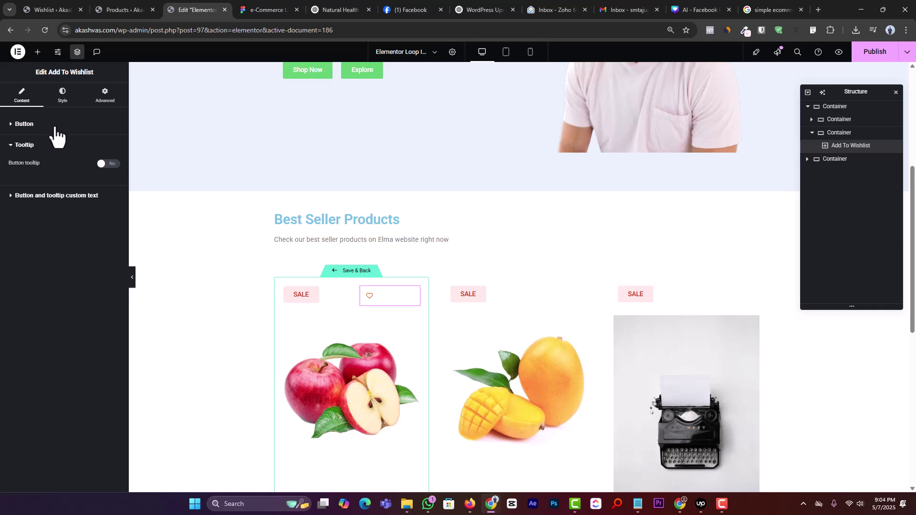
click(62, 97)
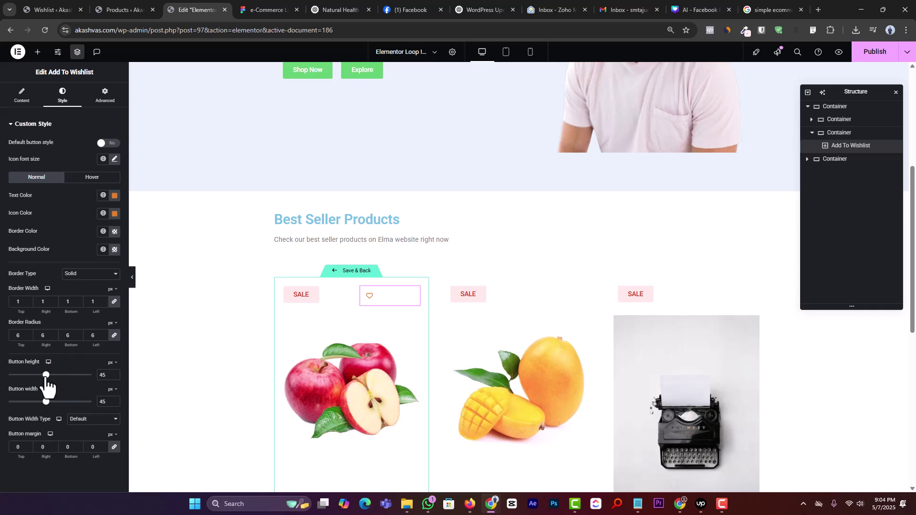
drag(45, 376, 50, 381)
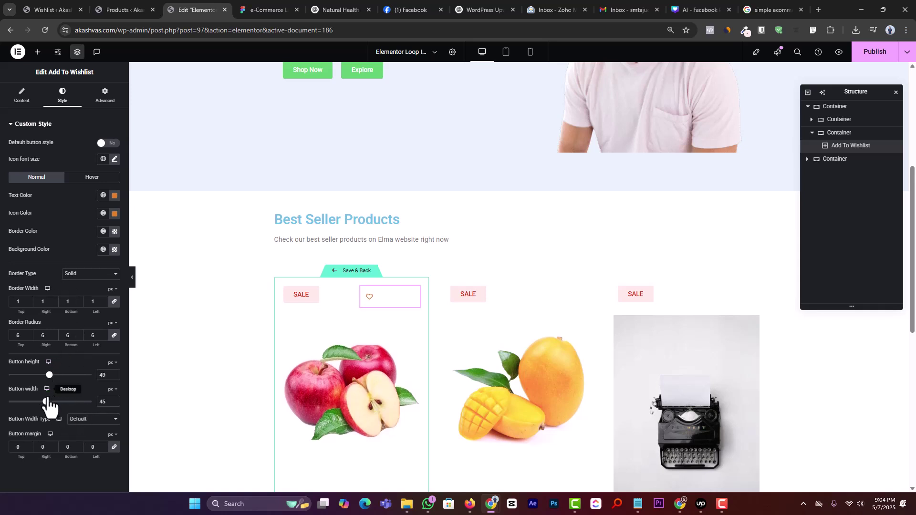
mouse_move(45, 401)
mouse_down()
mouse_move(109, 401)
mouse_move(44, 402)
mouse_up()
click(113, 161)
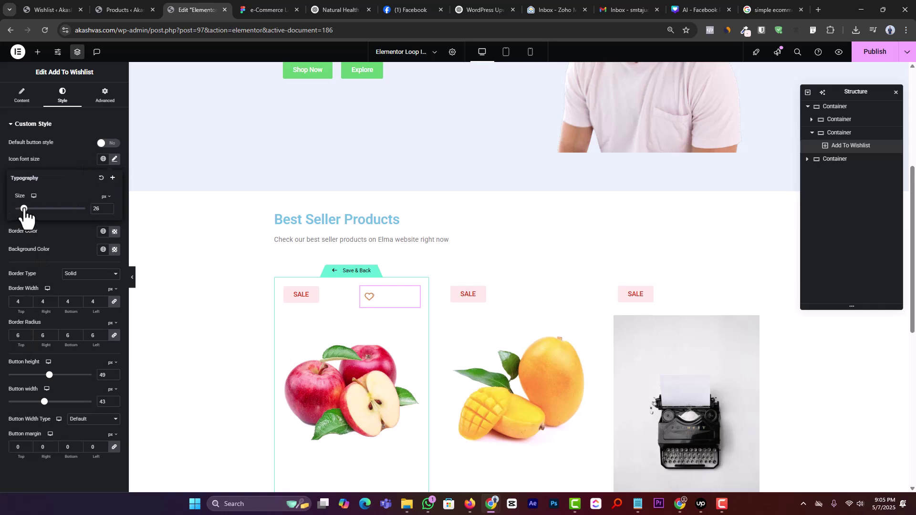
Review the wishlist widget's tooltip and custom text settings and return to its style settings.
click(22, 95)
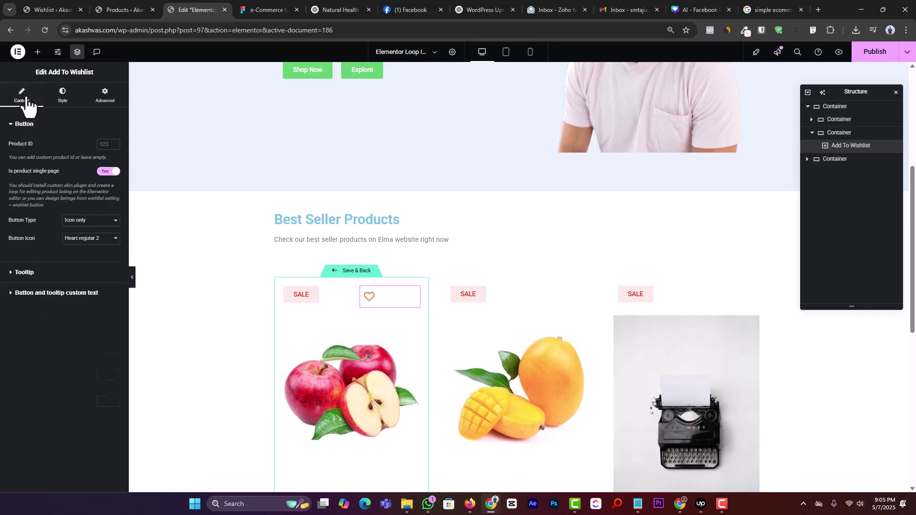
click(38, 271)
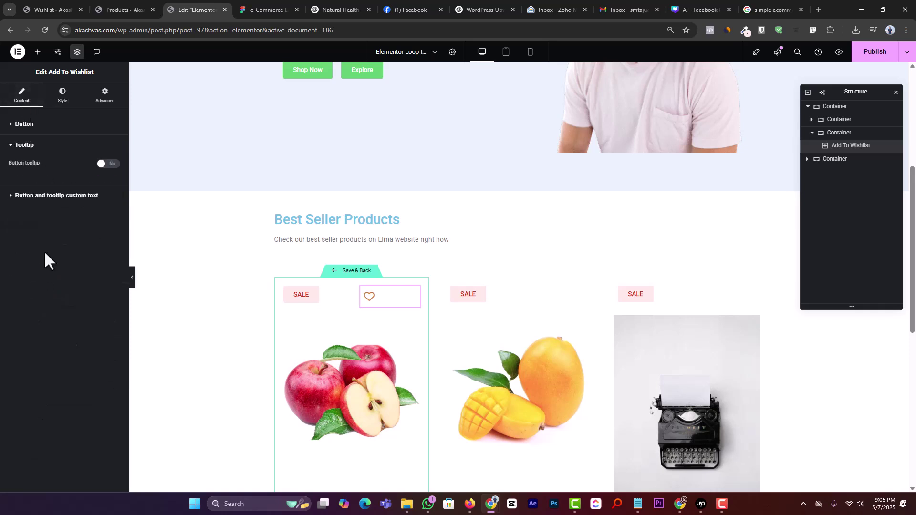
click(56, 196)
click(62, 97)
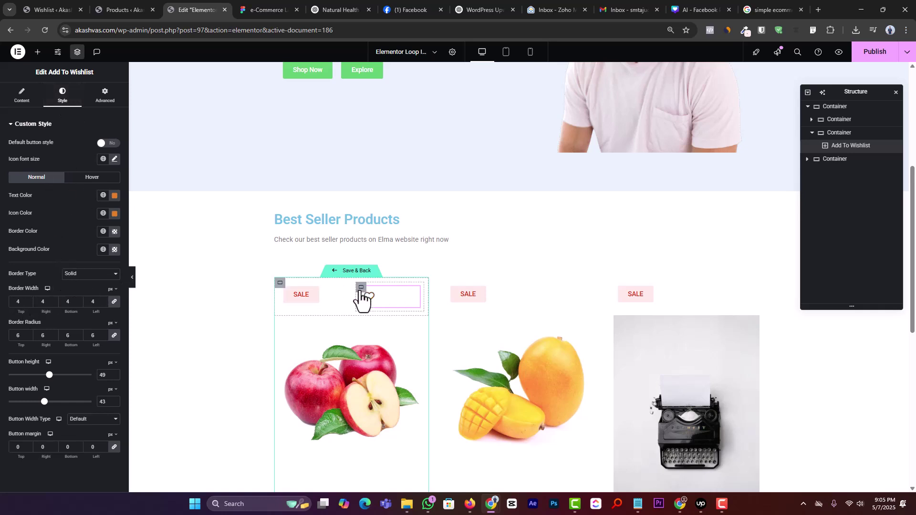
Center the wishlist container's contents with both Justify Content and Align Items.
click(361, 288)
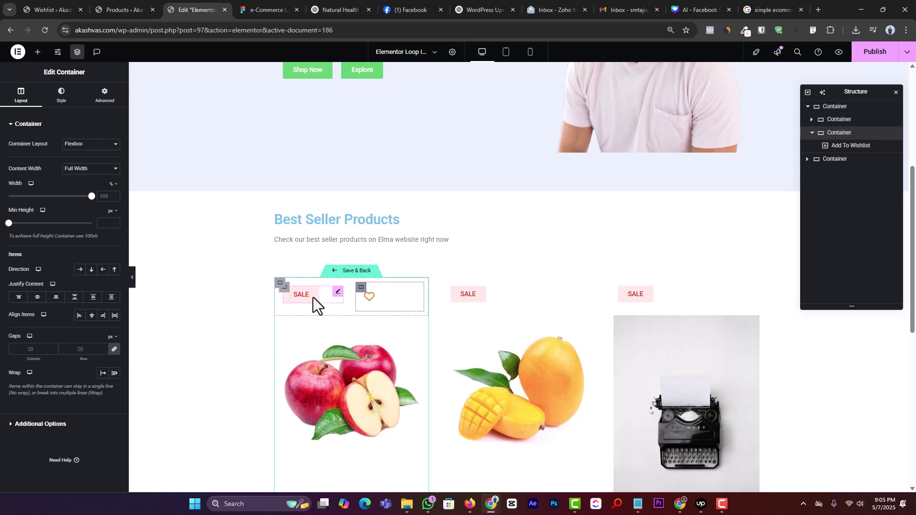
click(43, 300)
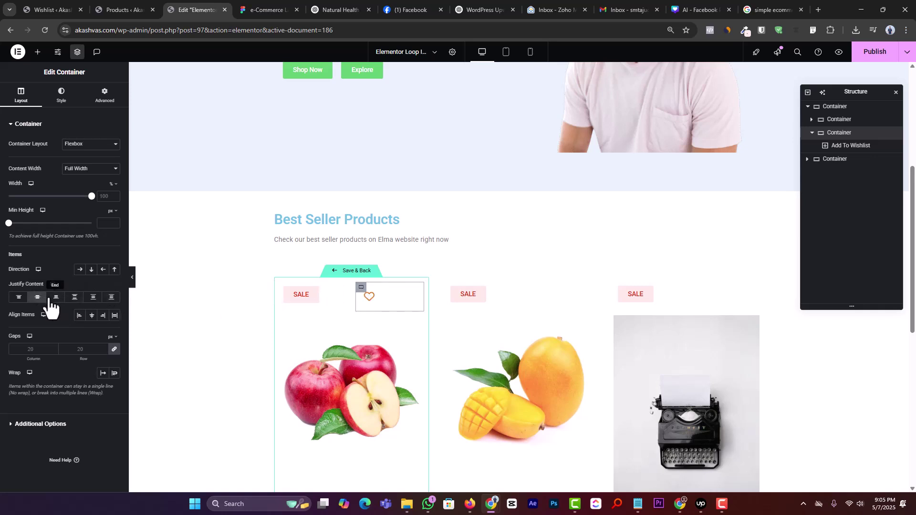
click(92, 317)
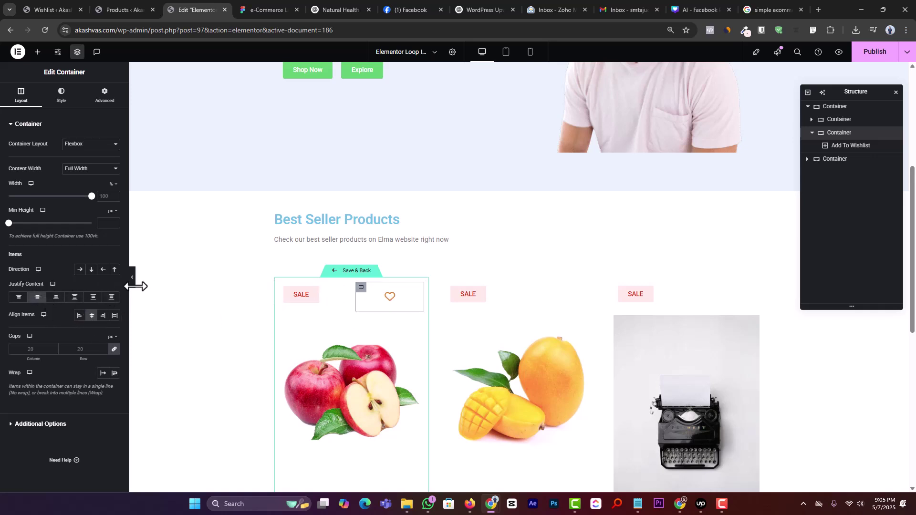
Switch to Figma to examine the product card below its SALE badge, and return to the Elementor loop item.
scroll(491, 267, down, 1)
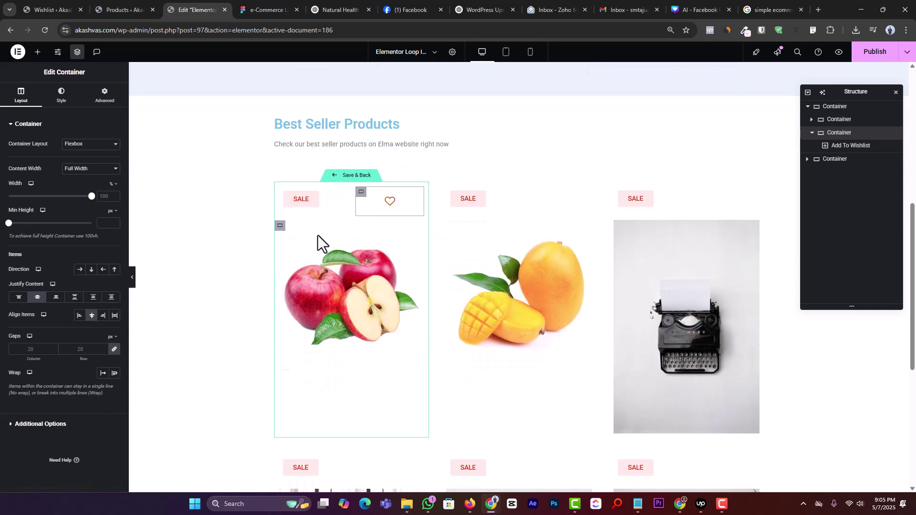
click(257, 8)
scroll(484, 221, down, 2)
scroll(474, 260, down, 3)
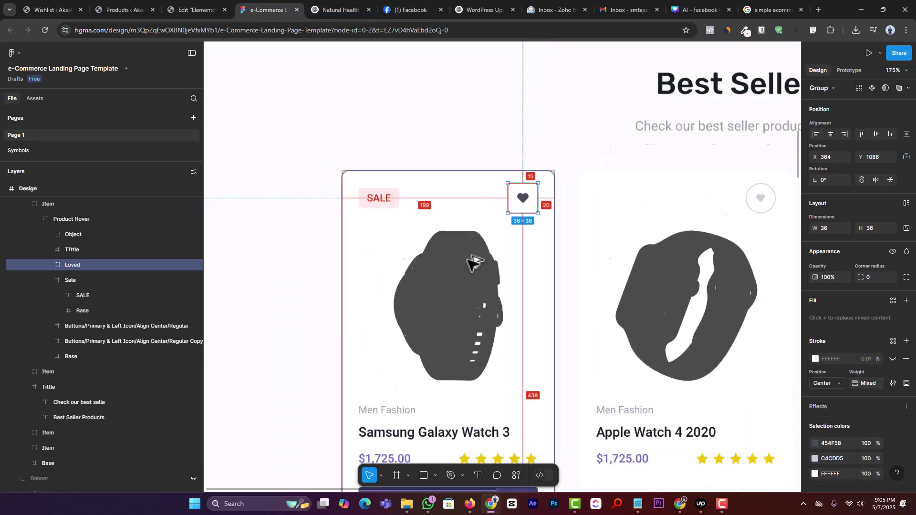
scroll(449, 293, down, 3)
scroll(465, 200, up, 3)
scroll(465, 200, up, 2)
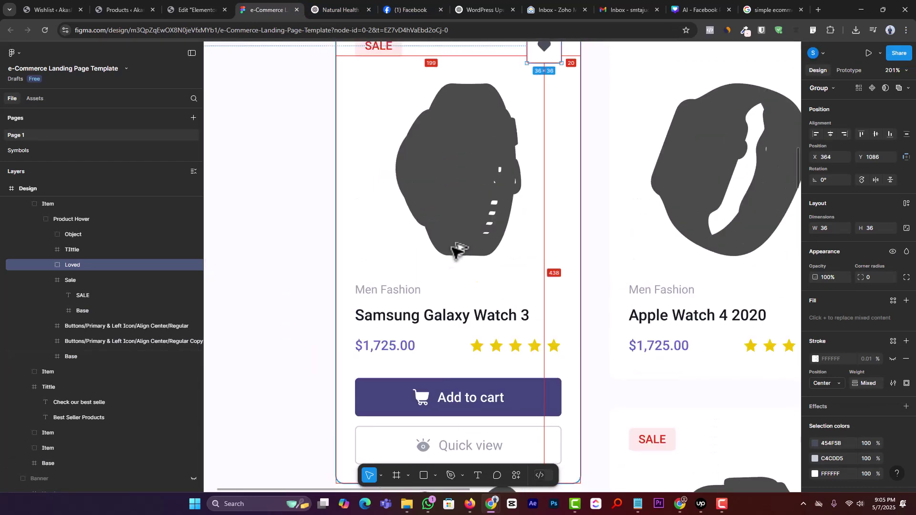
scroll(415, 297, up, 1)
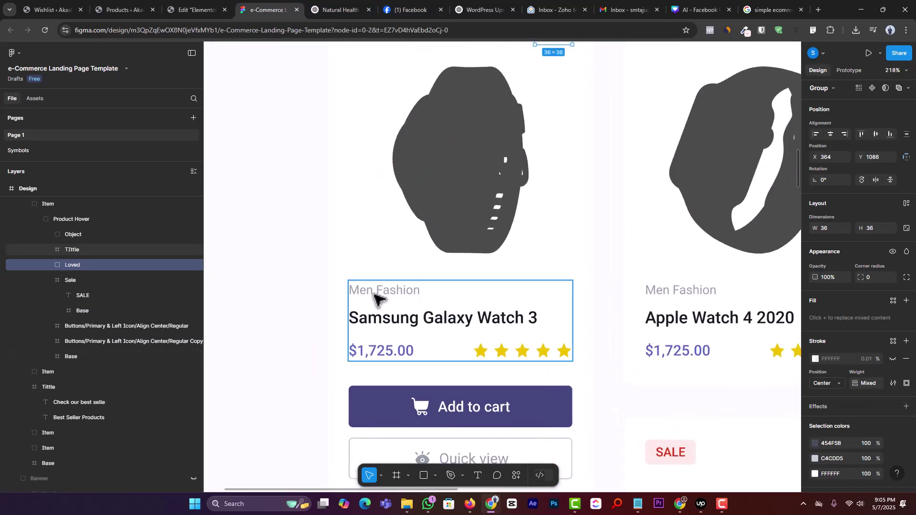
click(215, 10)
scroll(334, 324, down, 2)
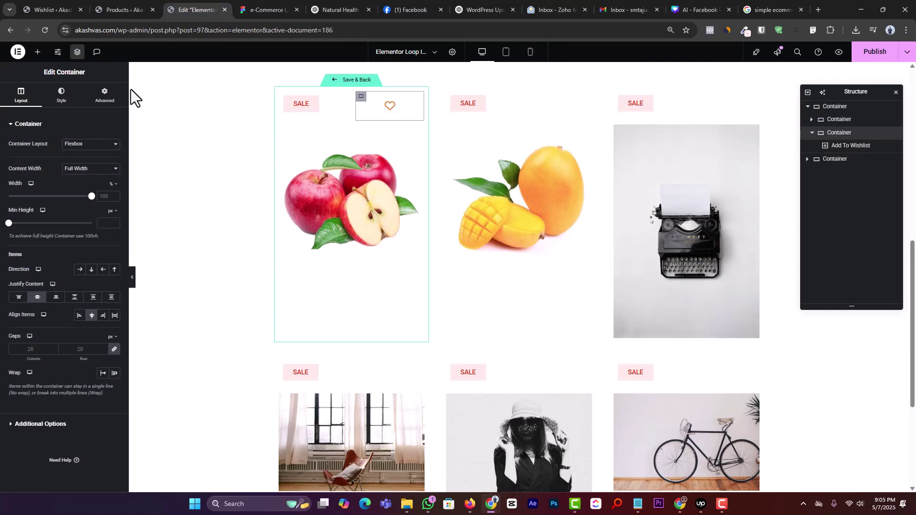
Inspect the text style of the "Men Fashion" category label in the Figma product card.
click(261, 9)
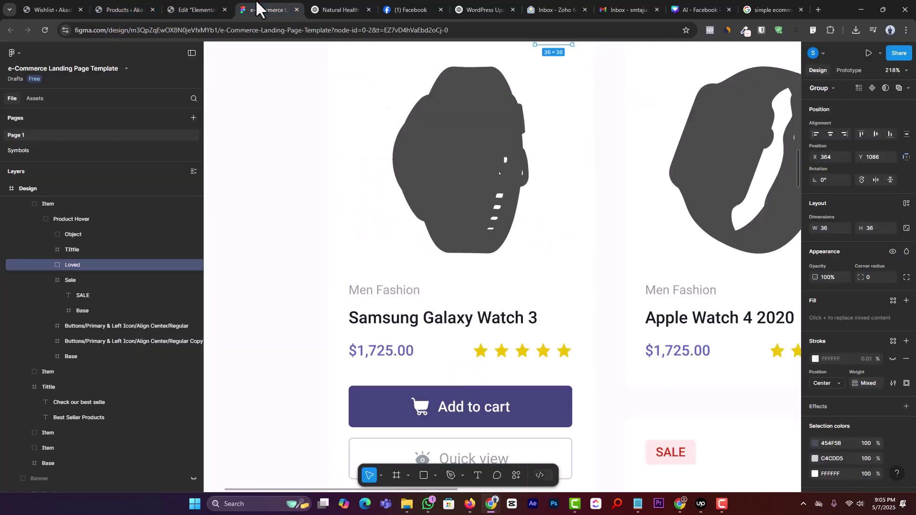
double_click(400, 292)
double_click(399, 292)
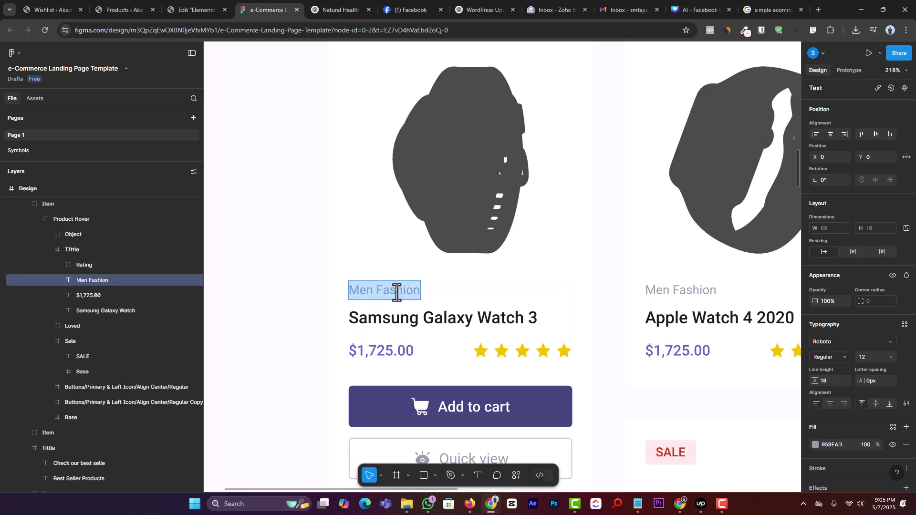
key(Escape)
Return to Elementor, try the Additional Information widget below the featured image, and delete it.
click(196, 10)
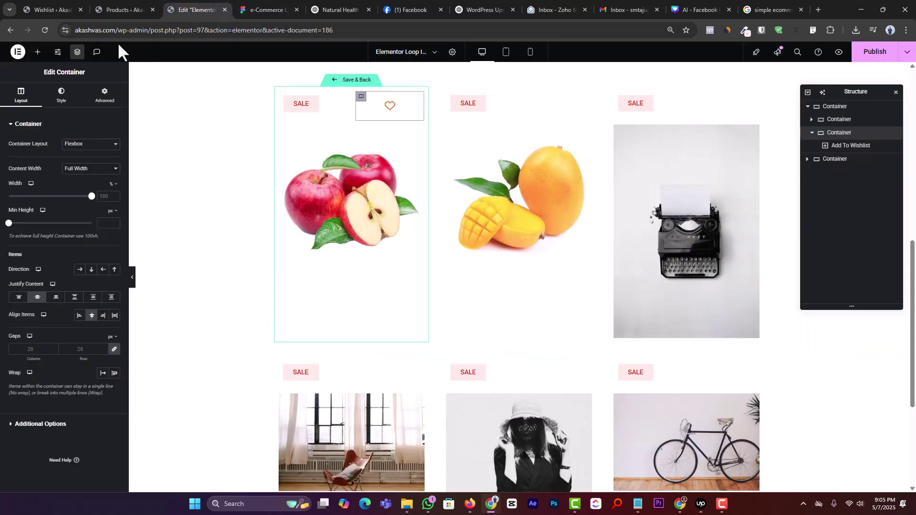
click(38, 52)
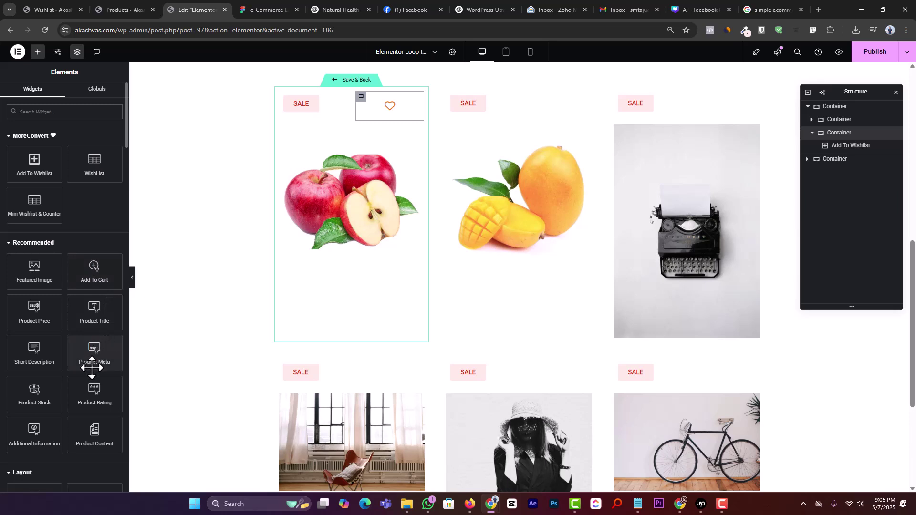
drag(92, 355, 97, 358)
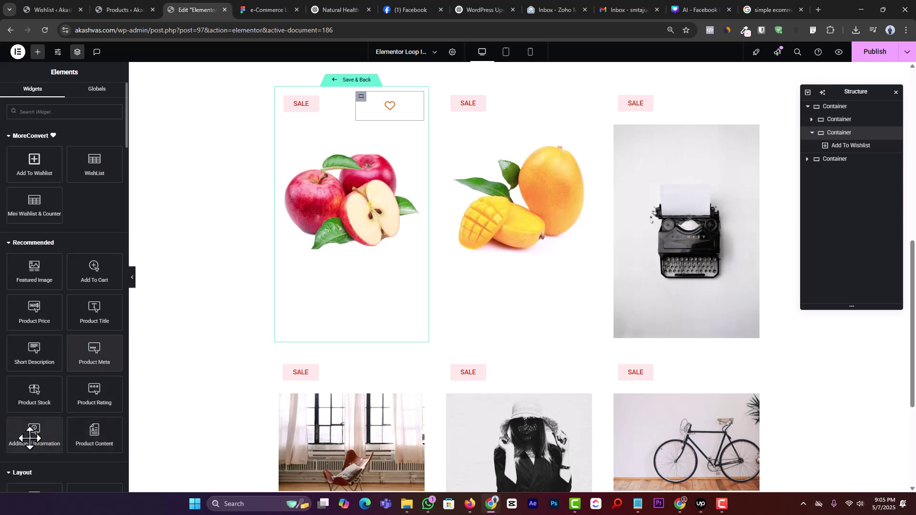
drag(30, 437, 355, 250)
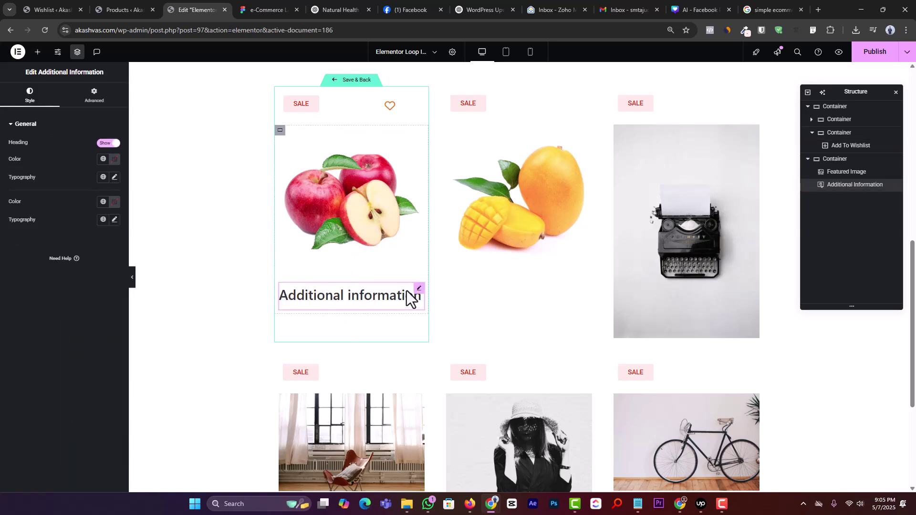
right_click(406, 290)
click(437, 484)
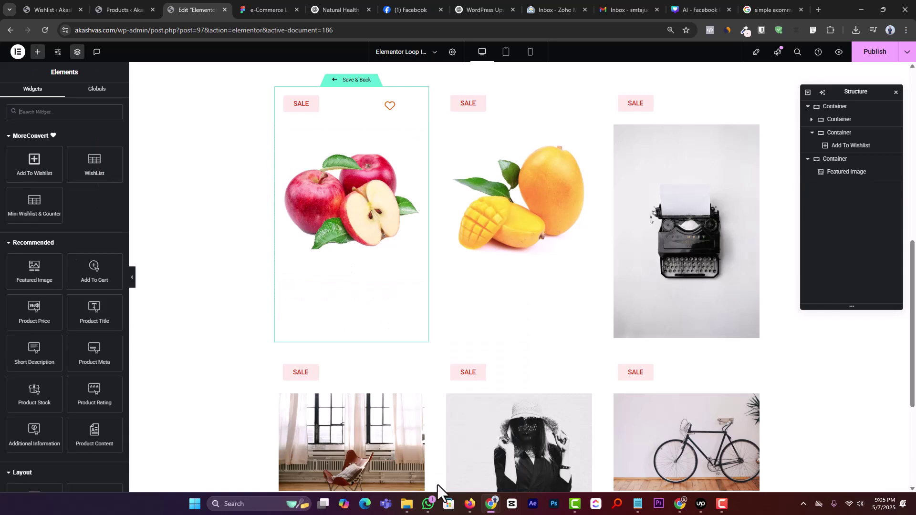
click(432, 500)
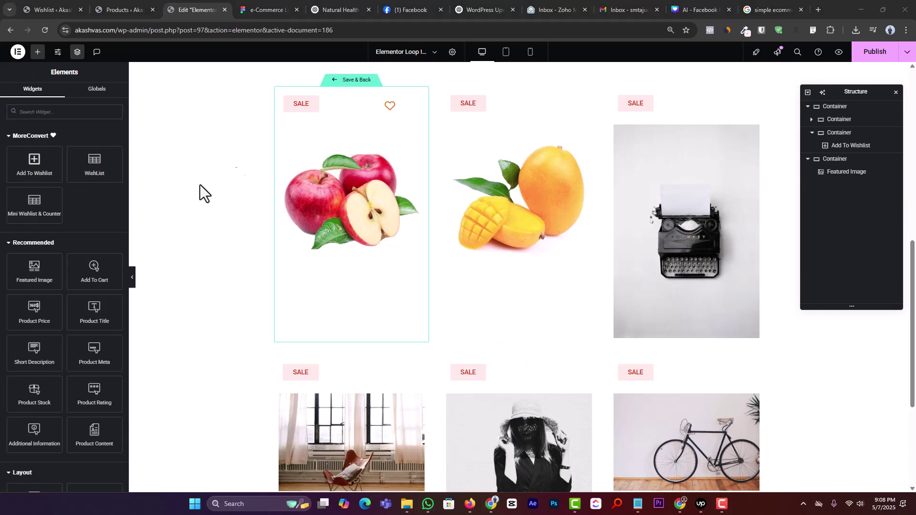
Place the Product Meta widget below the featured image and set its space between items to 18 px.
drag(94, 351, 337, 264)
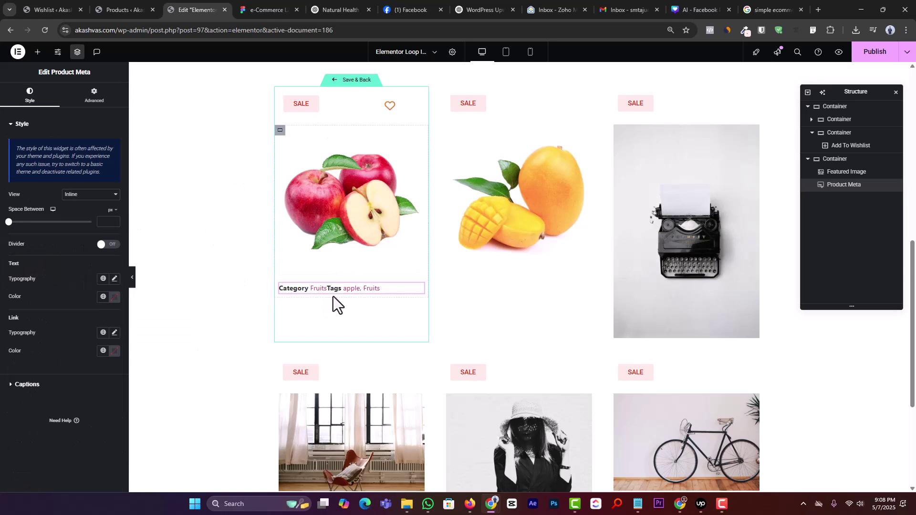
drag(9, 223, 22, 222)
Copy the category label's 959EAD fill from Figma and apply it to the Product Meta text and link colors.
click(292, 9)
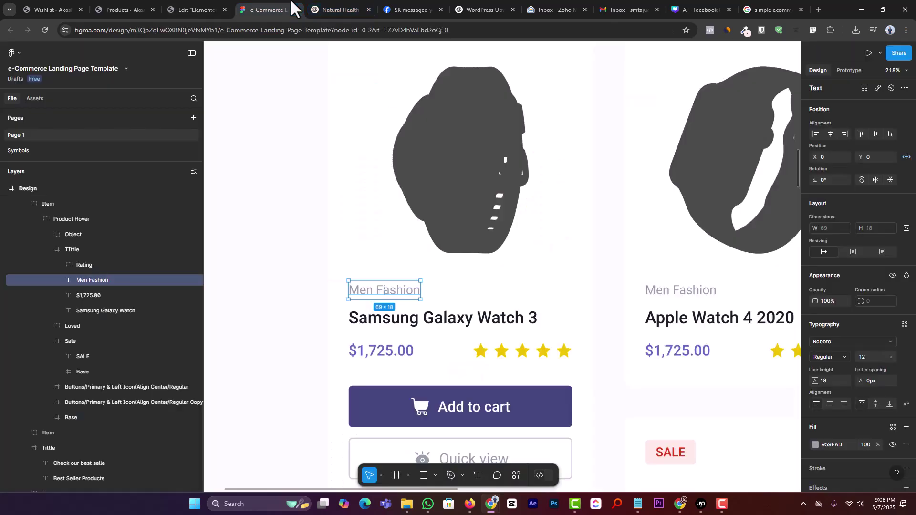
click(197, 1)
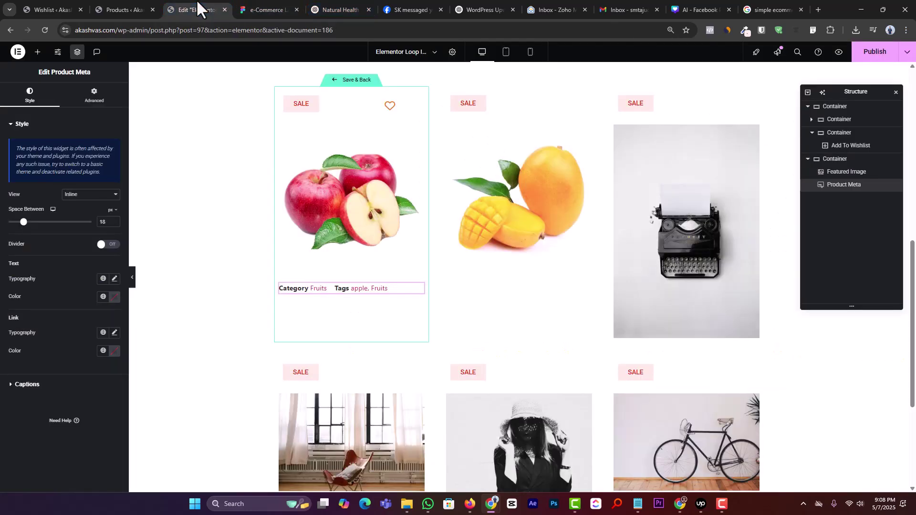
click(245, 2)
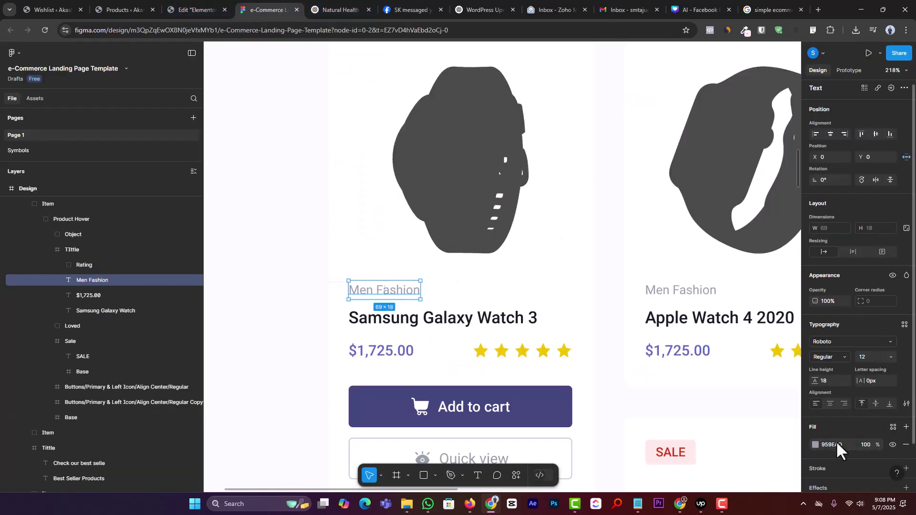
click(213, 7)
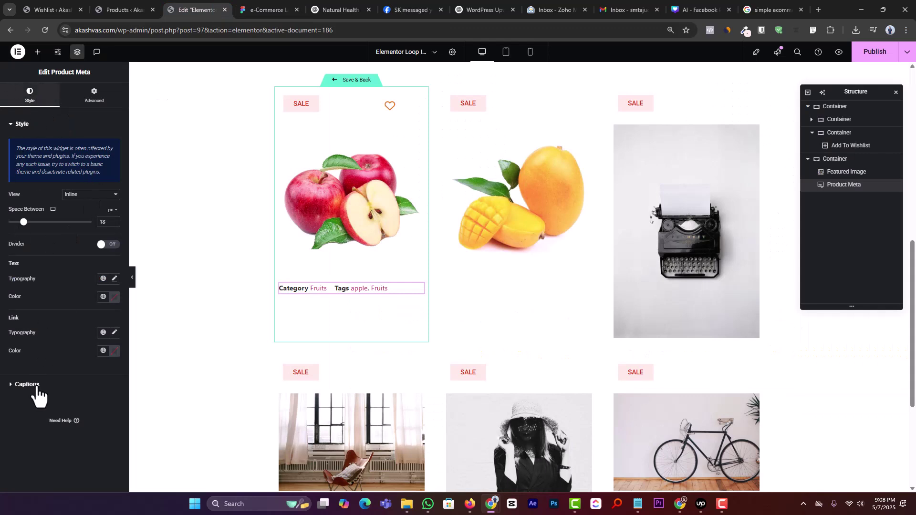
click(115, 297)
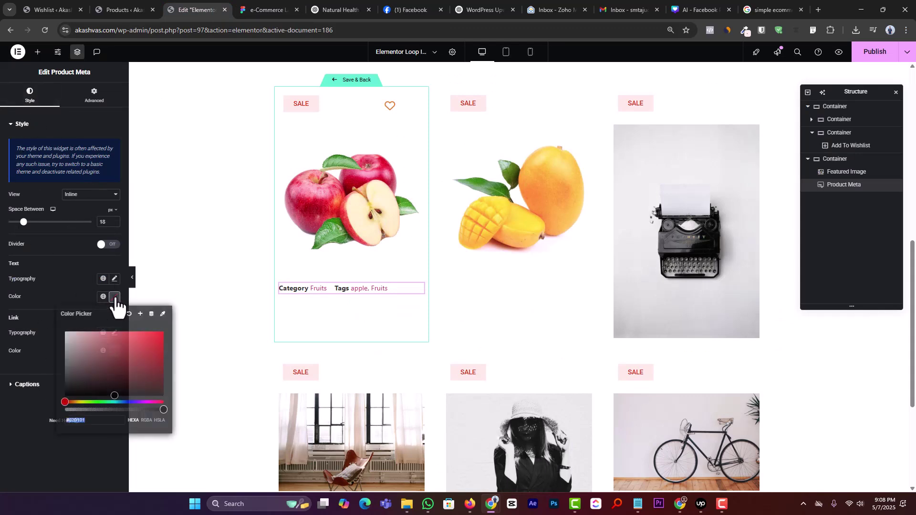
click(115, 351)
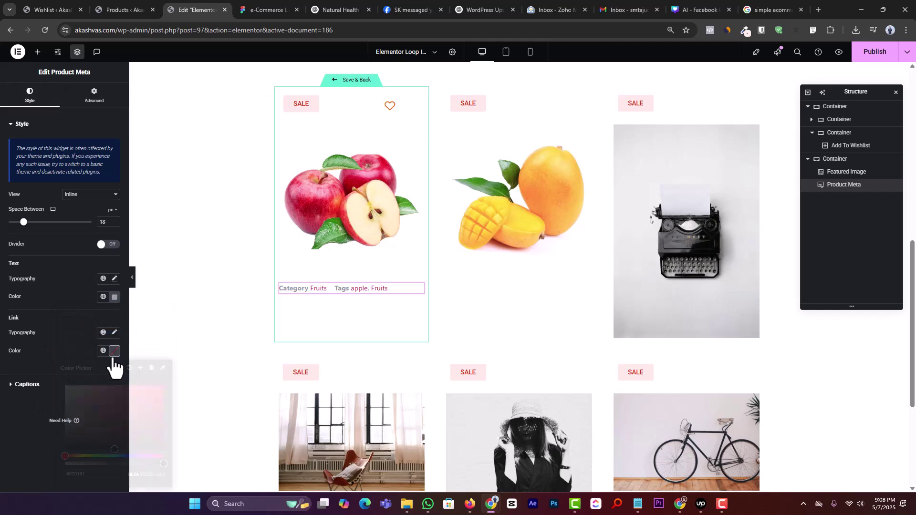
click(2, 461)
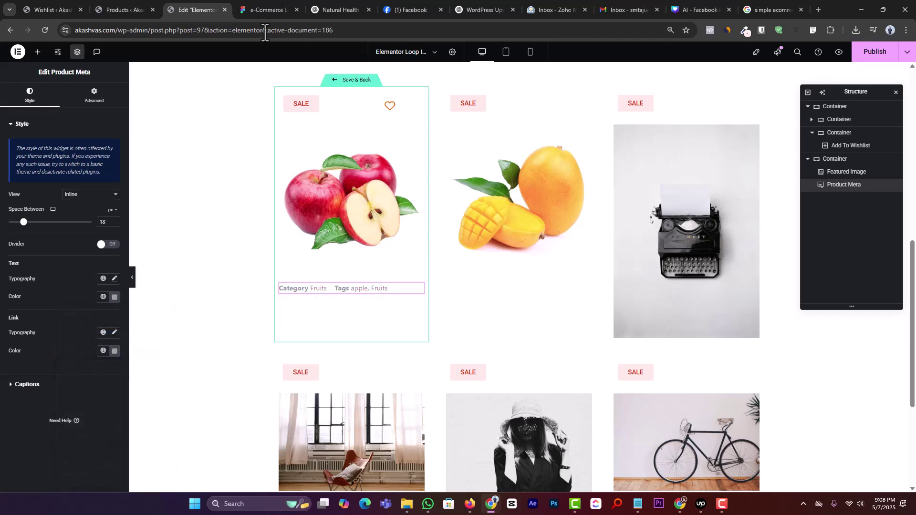
Inspect the text style of the "Samsung Galaxy Watch 3" name in Figma, and place the Product Title widget below the product meta in Elementor.
click(281, 8)
click(413, 318)
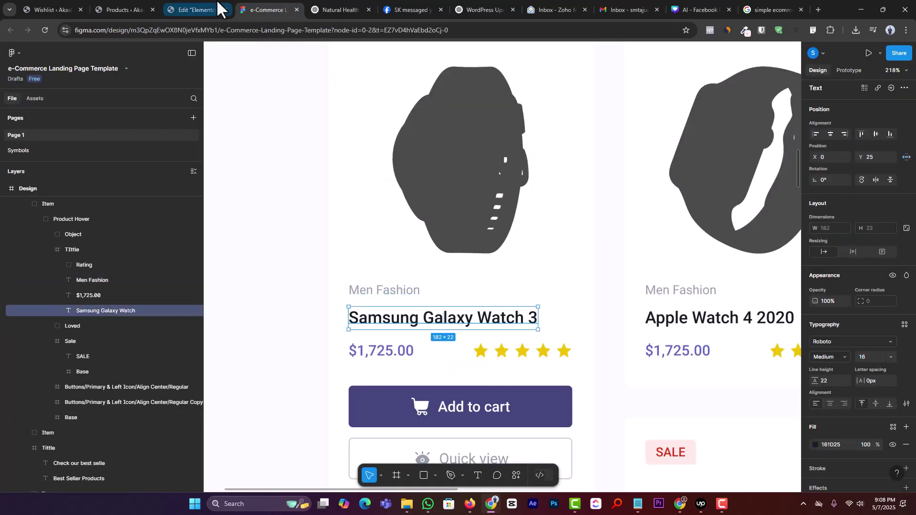
click(200, 10)
click(37, 53)
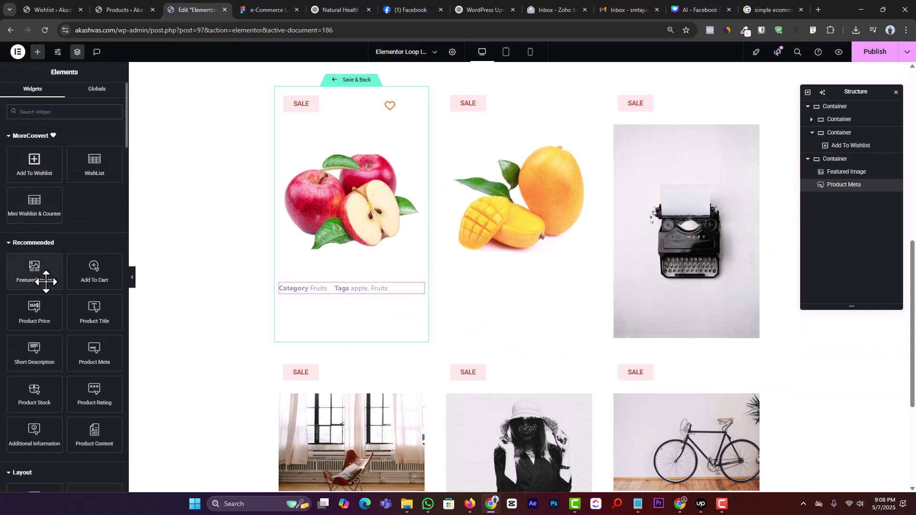
scroll(91, 215, down, 2)
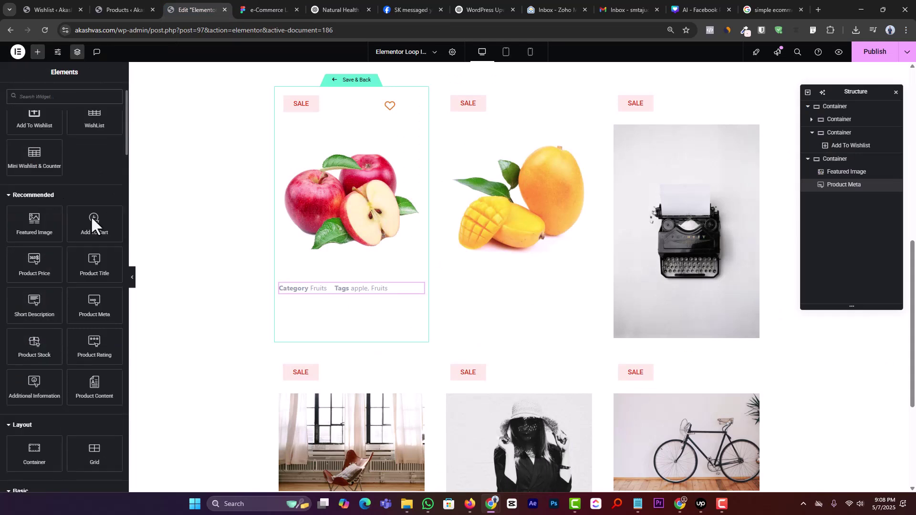
scroll(73, 363, up, 2)
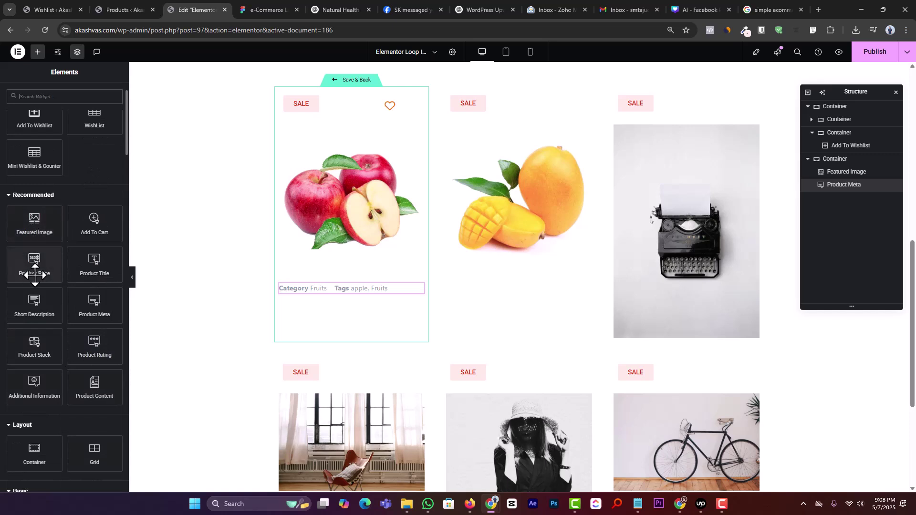
drag(82, 261, 324, 299)
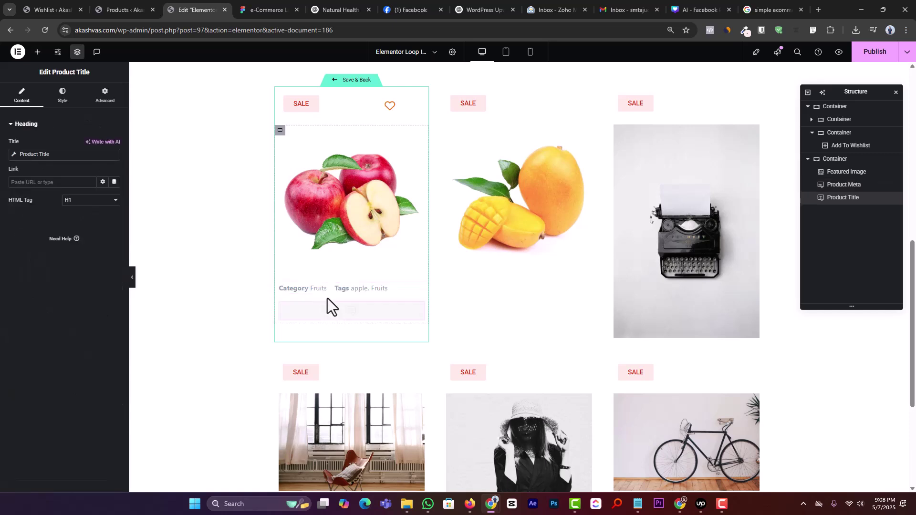
Copy the product name's 161D25 fill in Figma, and set the Product Title typography to 16 px with weight 500 (Medium).
click(267, 10)
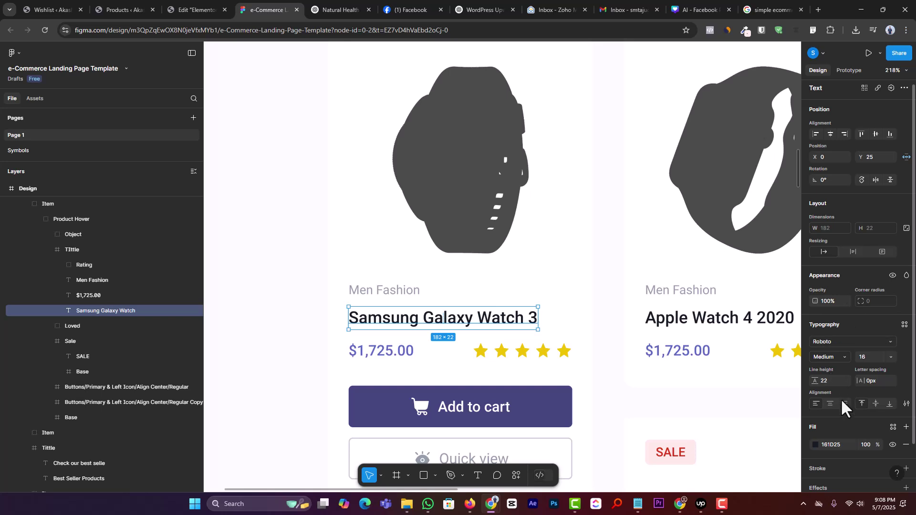
click(835, 444)
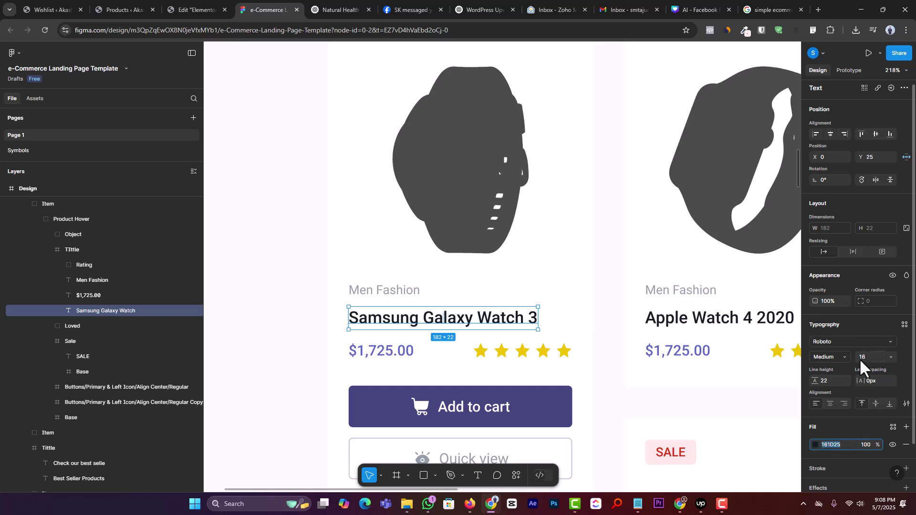
click(195, 10)
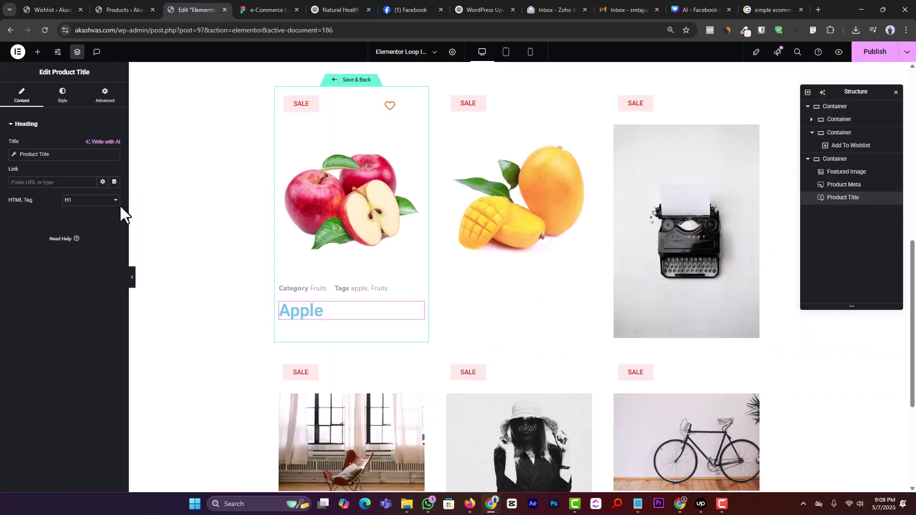
click(60, 102)
click(115, 168)
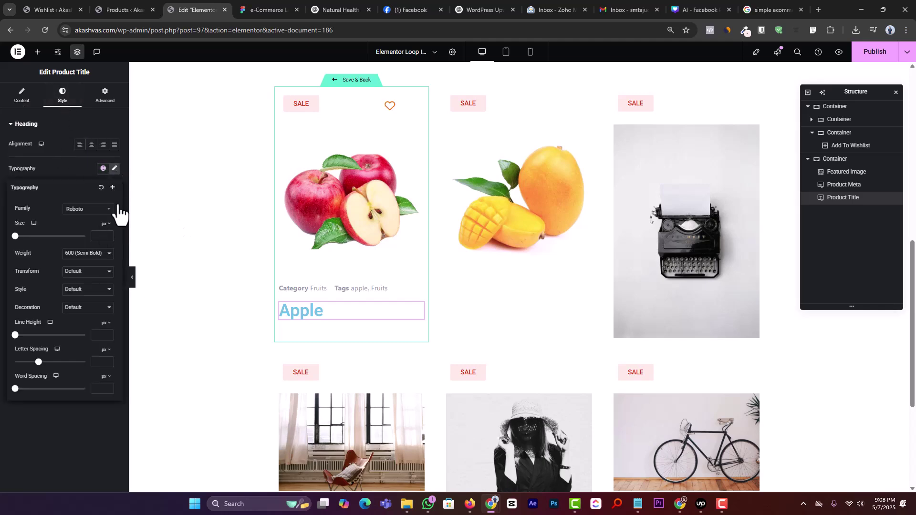
click(259, 6)
click(194, 5)
click(96, 236)
text(16)
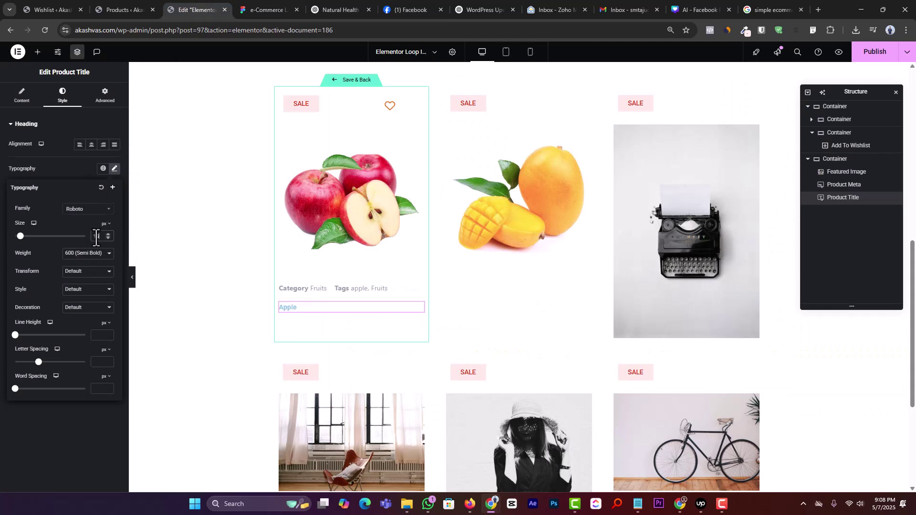
click(98, 253)
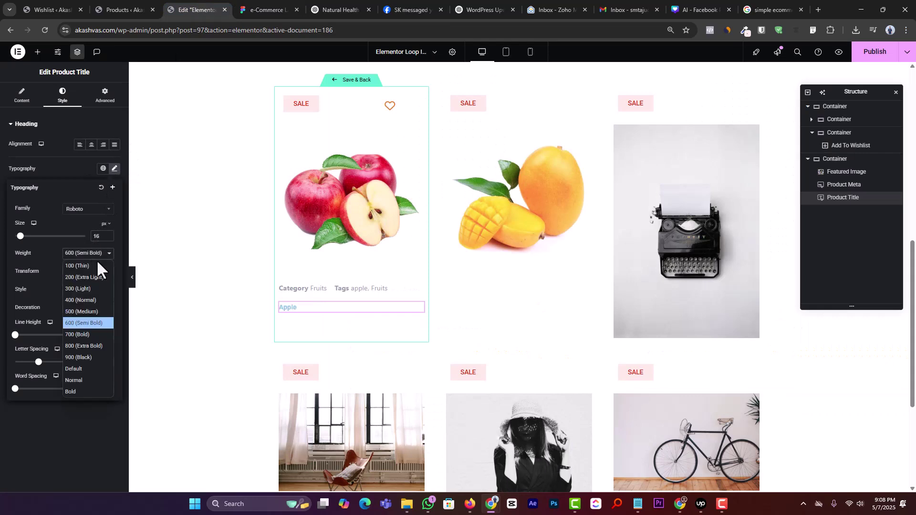
click(93, 310)
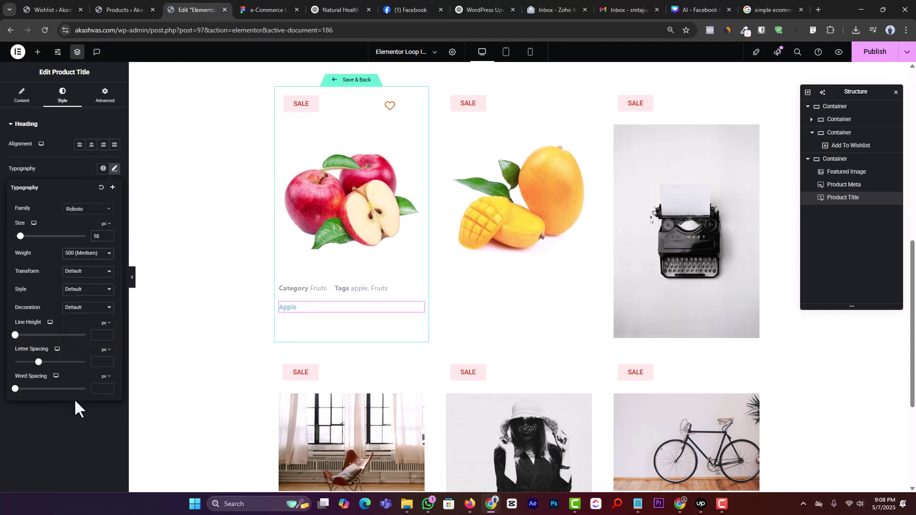
Apply the copied 161D25 color to the Product Title text.
click(75, 405)
click(115, 265)
click(105, 354)
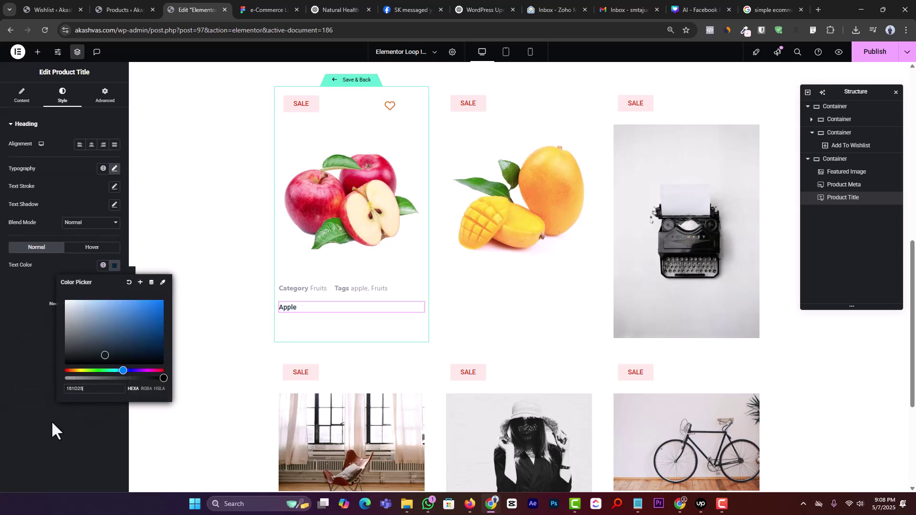
click(41, 425)
Increase the Product Title font size to 22 px.
click(115, 169)
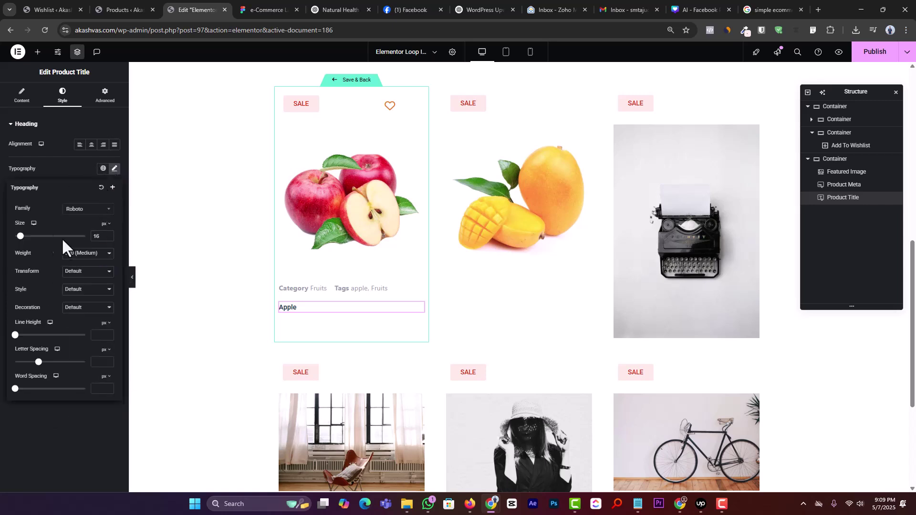
drag(21, 237, 25, 237)
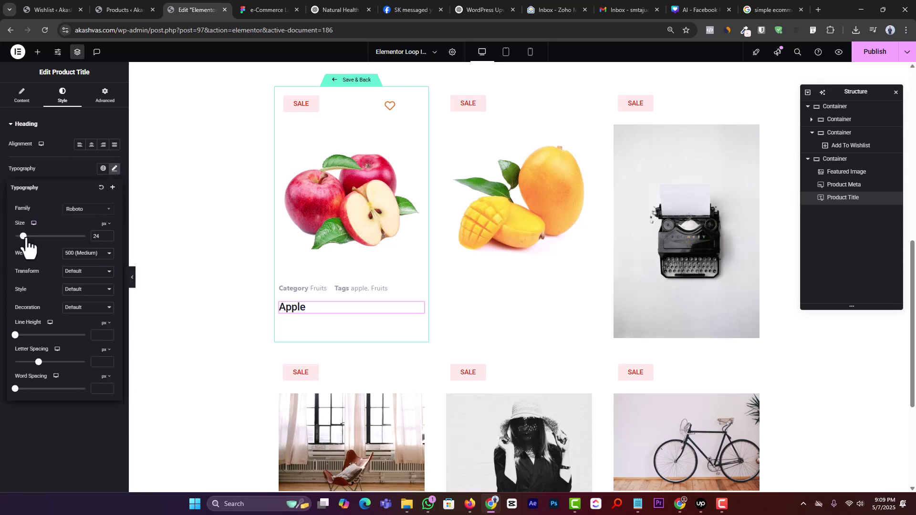
click(108, 239)
click(108, 238)
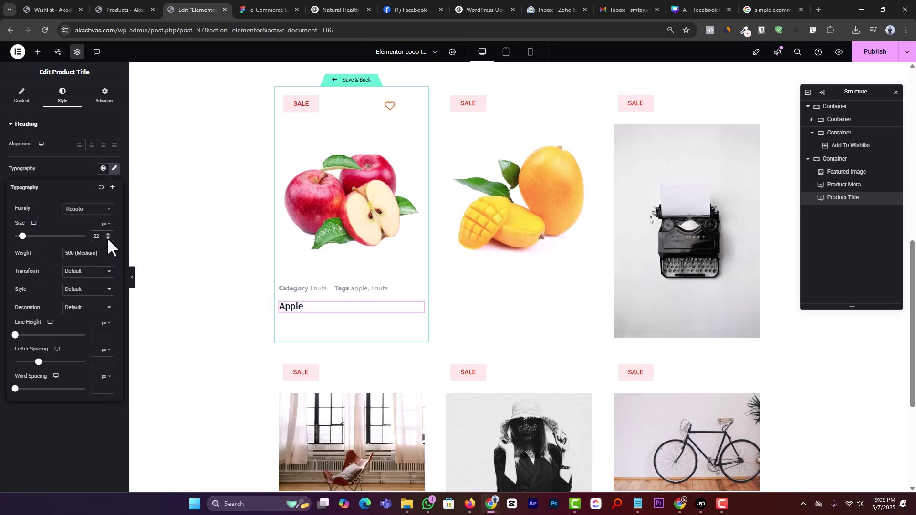
click(74, 440)
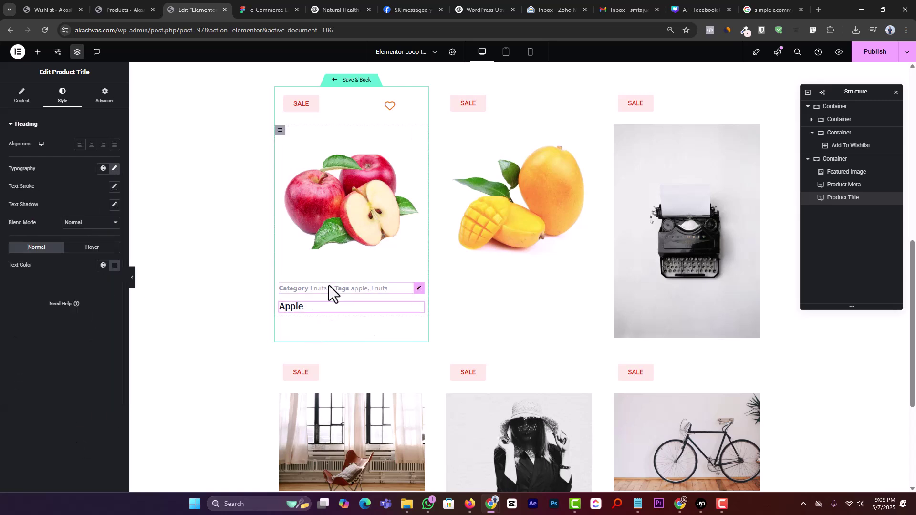
Inspect the price text style in the Figma product card, and place the Product Price widget below the product title in Elementor.
click(268, 9)
scroll(455, 327, down, 2)
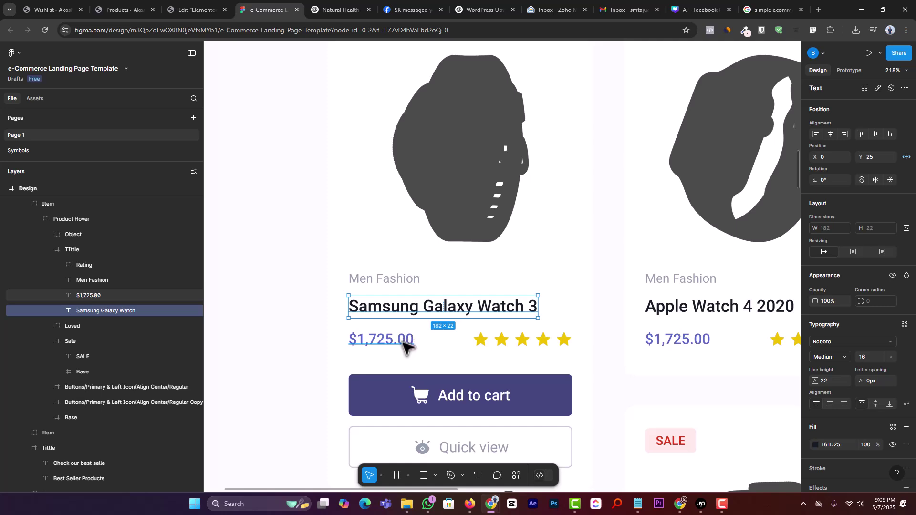
click(404, 344)
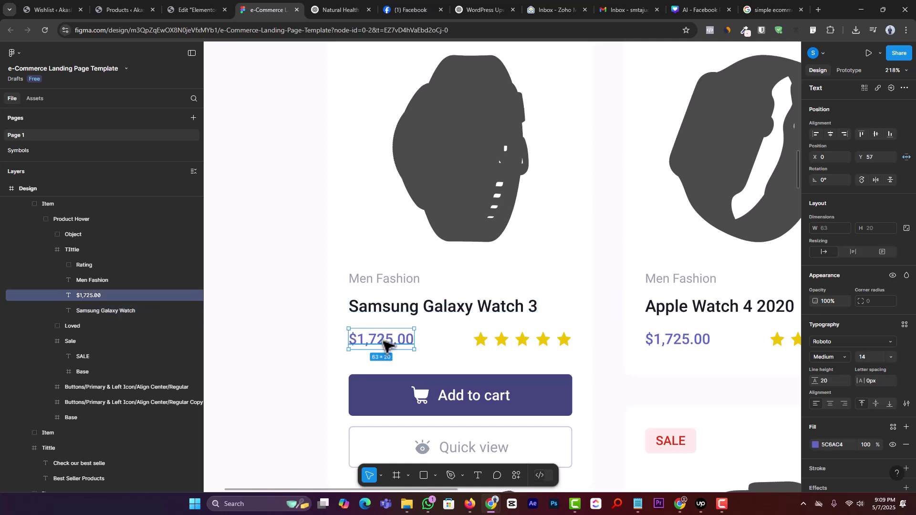
click(193, 10)
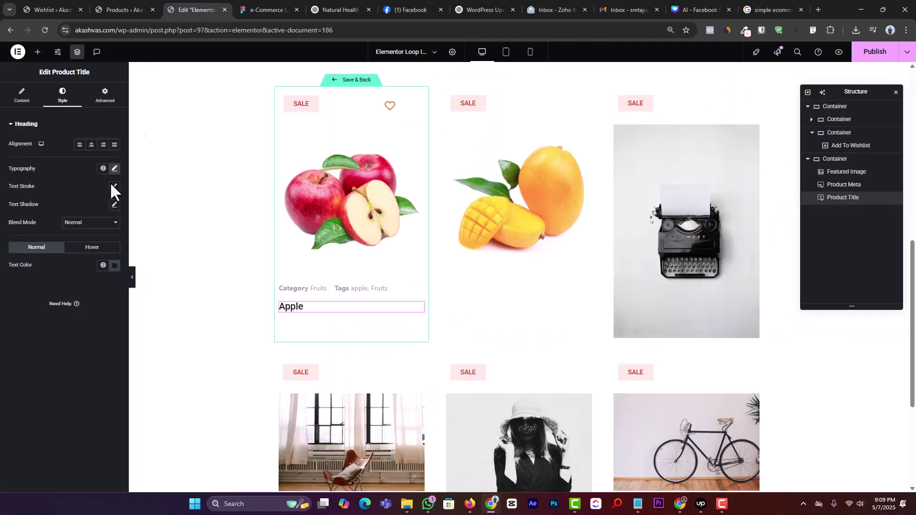
click(37, 51)
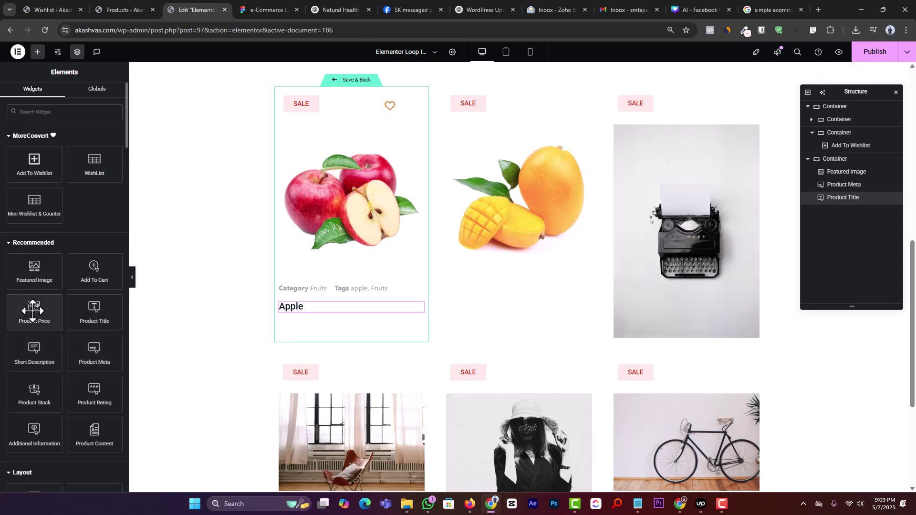
drag(32, 311, 322, 315)
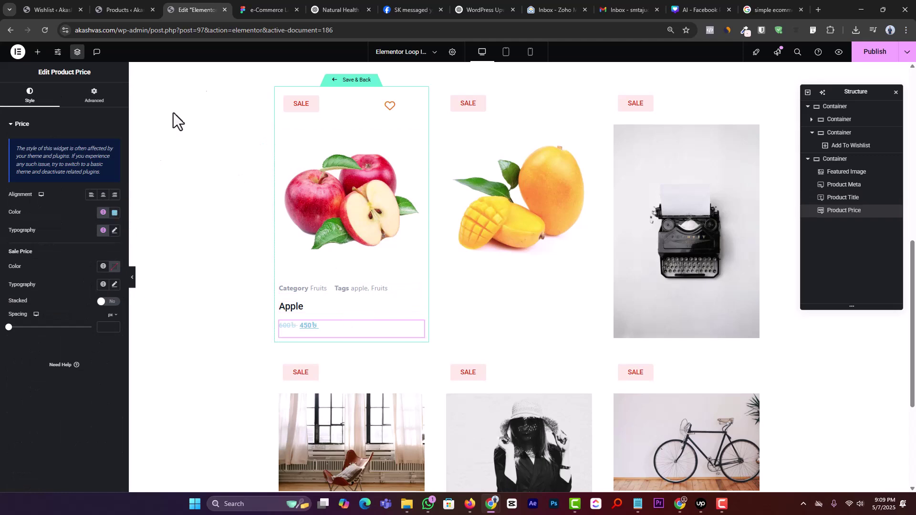
Copy the price's 5C6AC4 fill from Figma and apply it to the Product Price color.
click(265, 10)
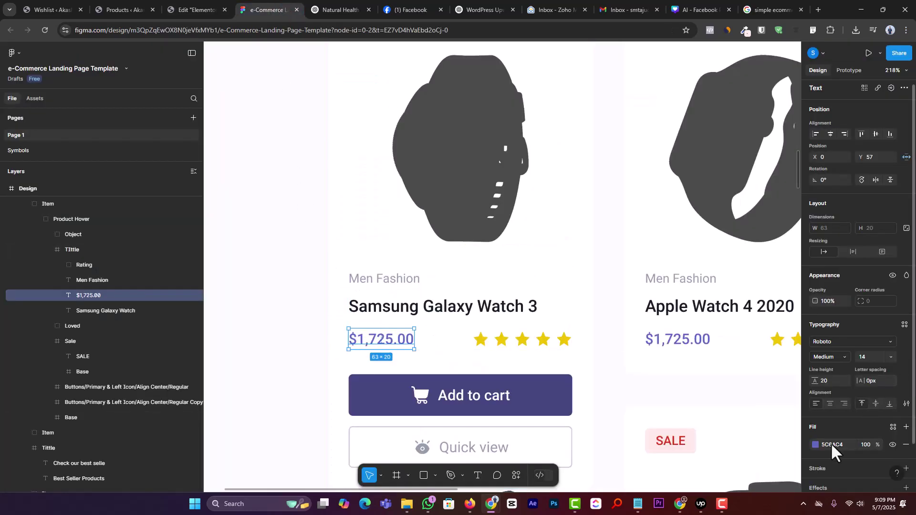
click(212, 10)
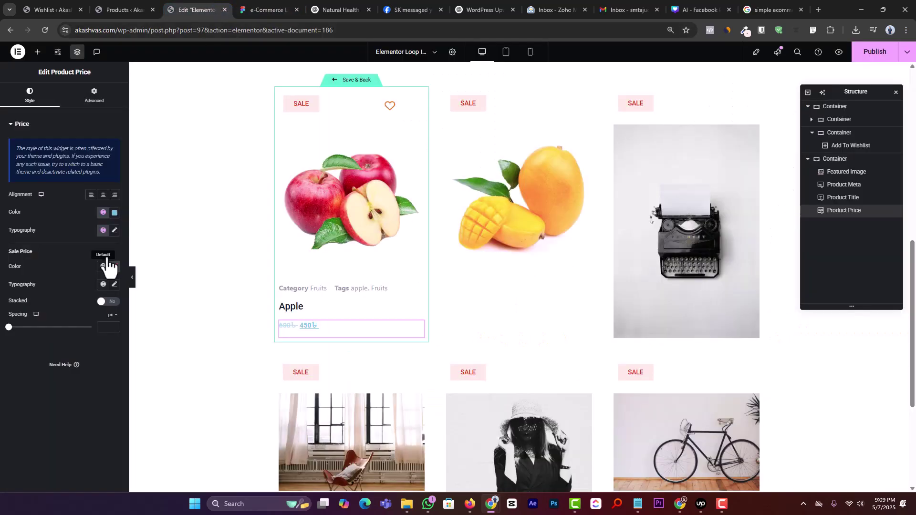
click(115, 213)
key(ctrl+v)
click(100, 448)
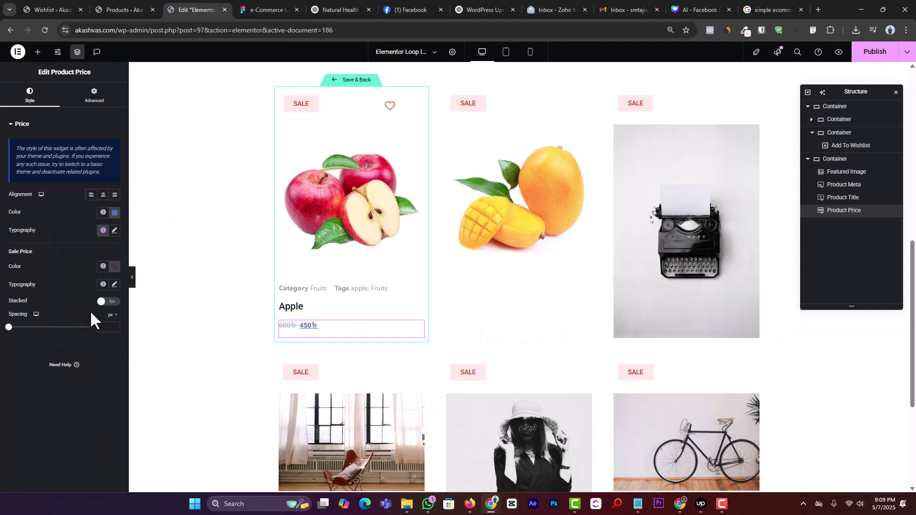
Set the Product Price font size to 24 px.
click(114, 230)
drag(16, 298, 23, 299)
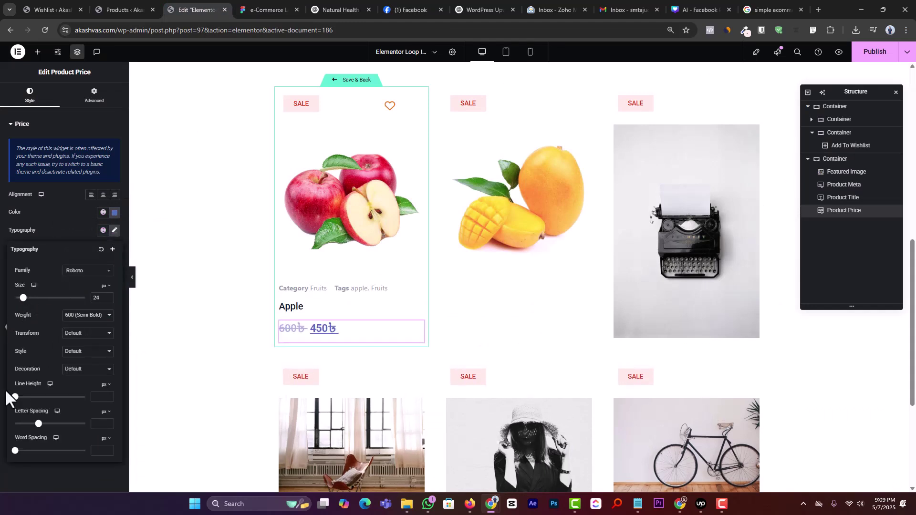
click(31, 469)
Set the Product Price typography decoration to None and its style to Normal.
click(114, 230)
click(82, 372)
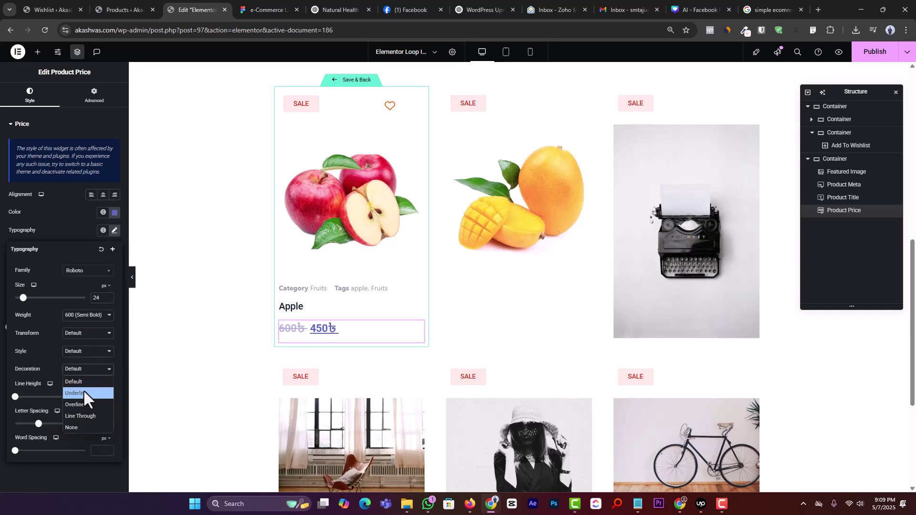
click(81, 427)
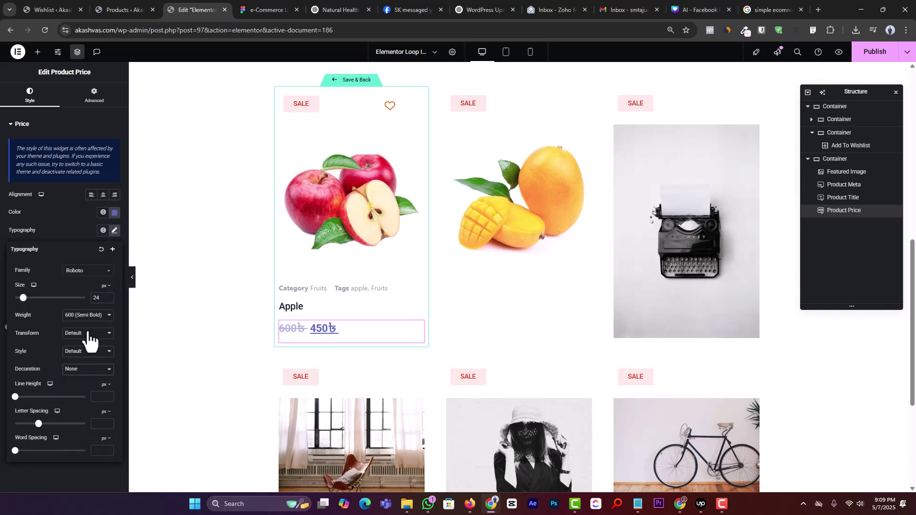
click(99, 354)
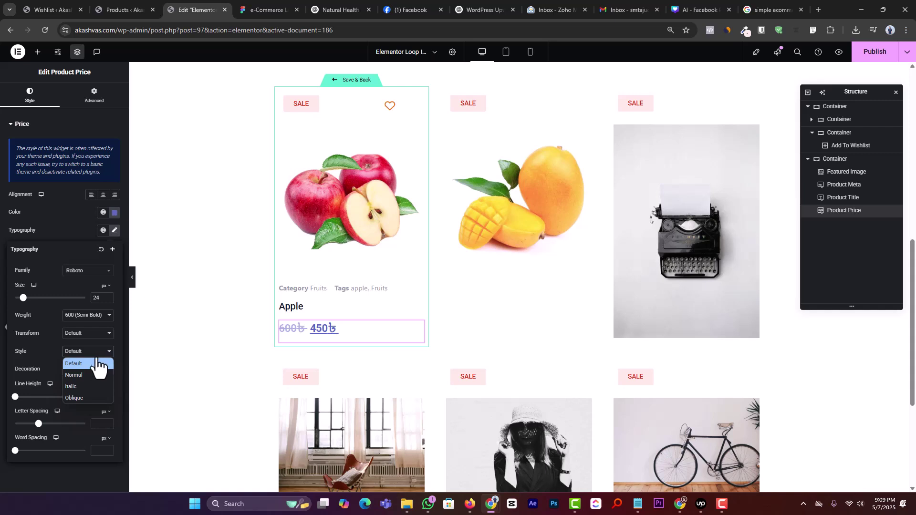
click(87, 375)
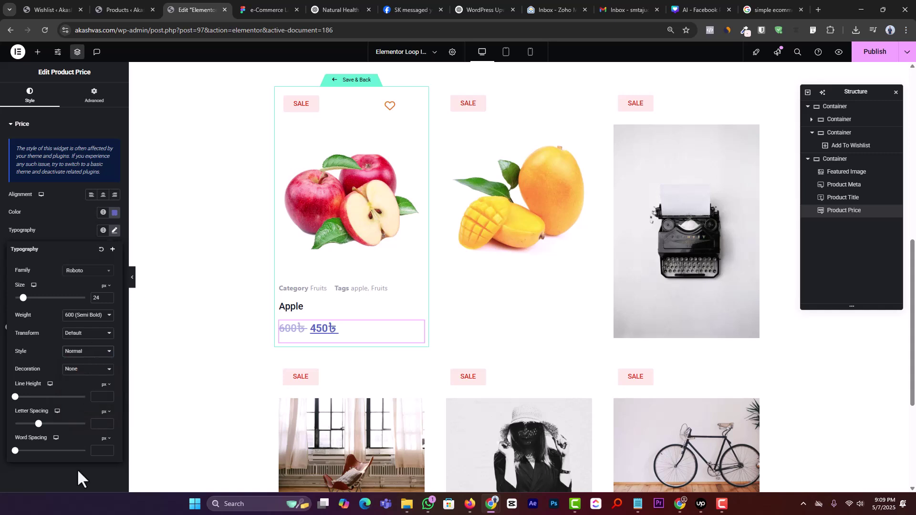
click(176, 394)
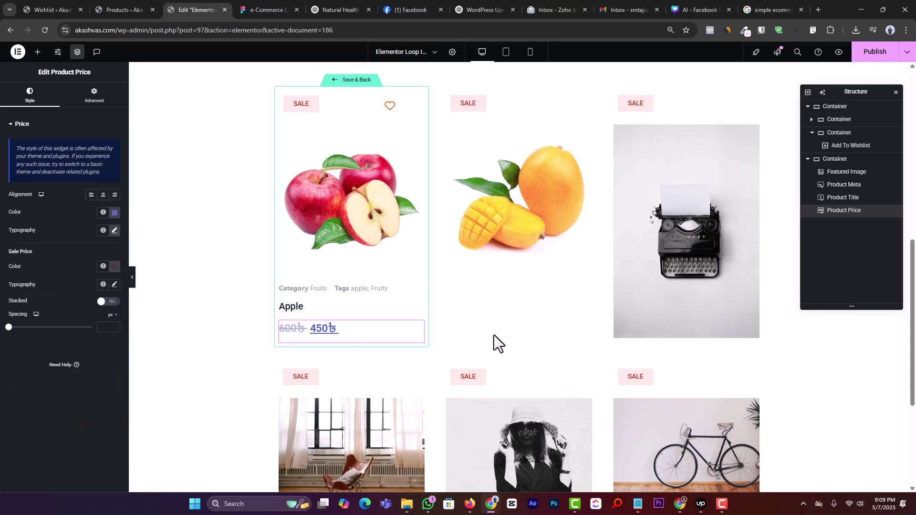
Inspect the star rating group in Figma, and place a copy of the card's SALE and wishlist container below the product price in Elementor.
click(267, 9)
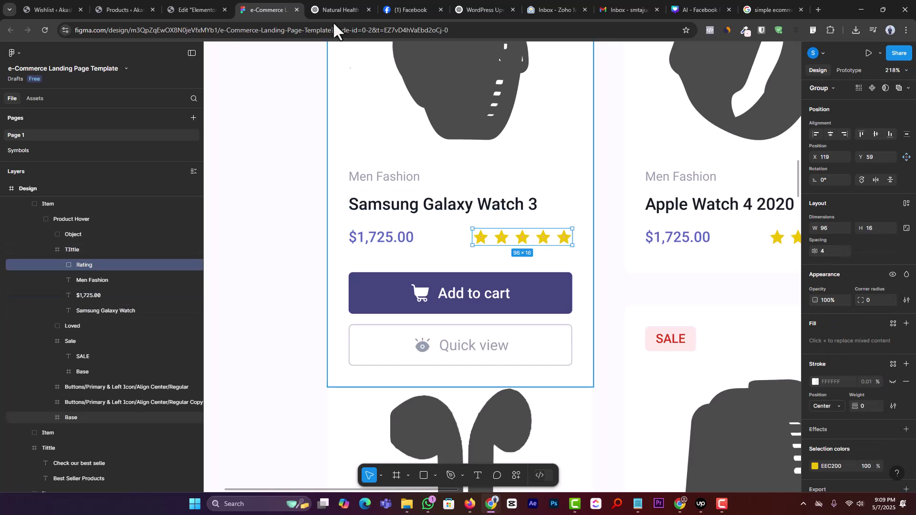
click(210, 4)
click(37, 52)
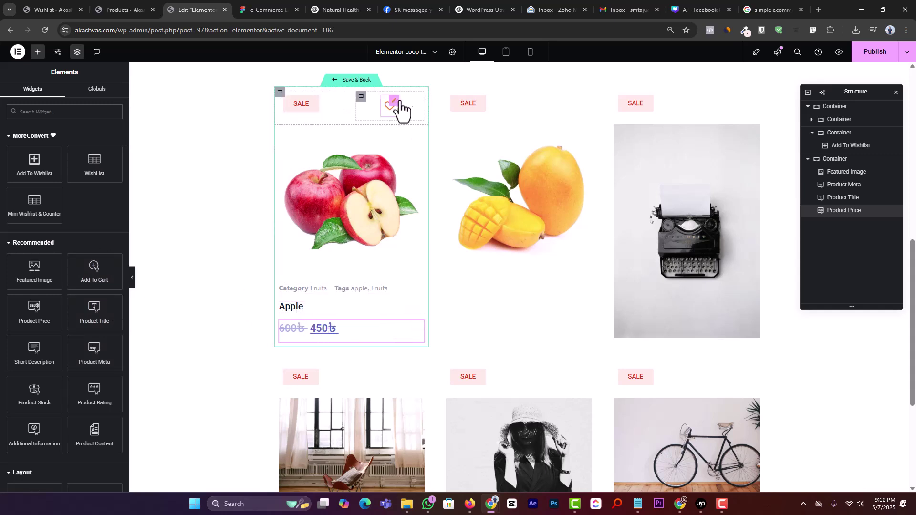
click(280, 94)
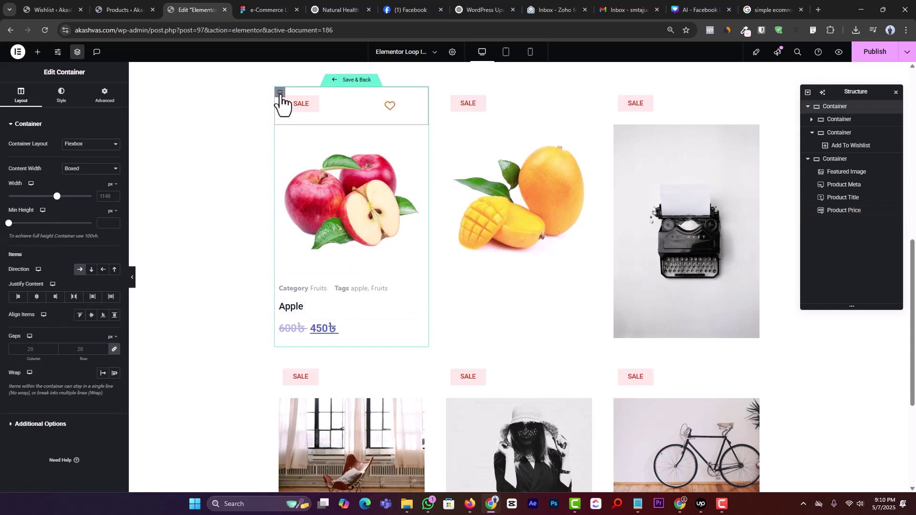
drag(281, 101, 292, 264)
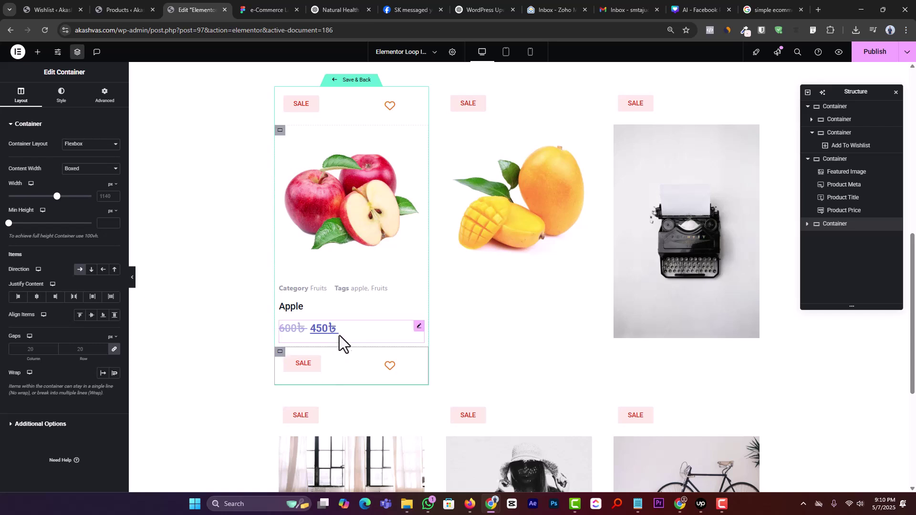
Delete the duplicated SALE and wishlist container below the product price.
drag(280, 353, 288, 286)
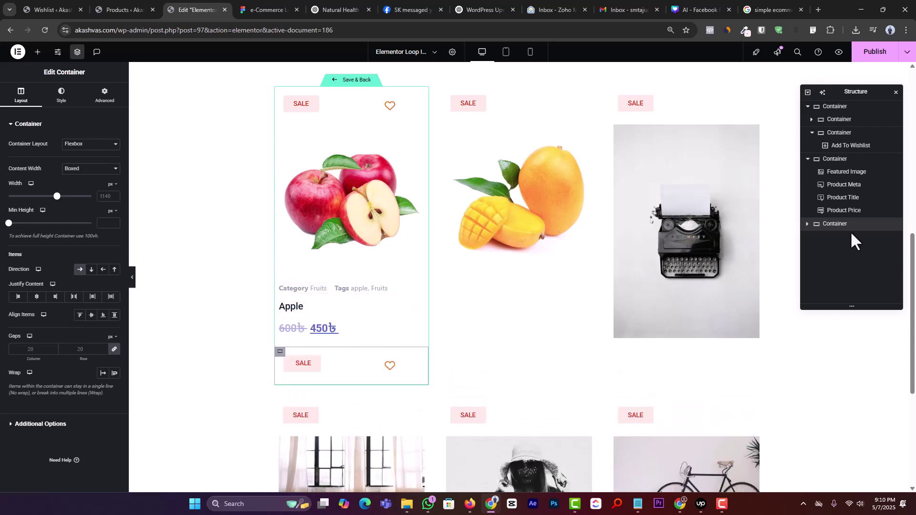
drag(825, 235, 854, 215)
right_click(836, 227)
click(828, 449)
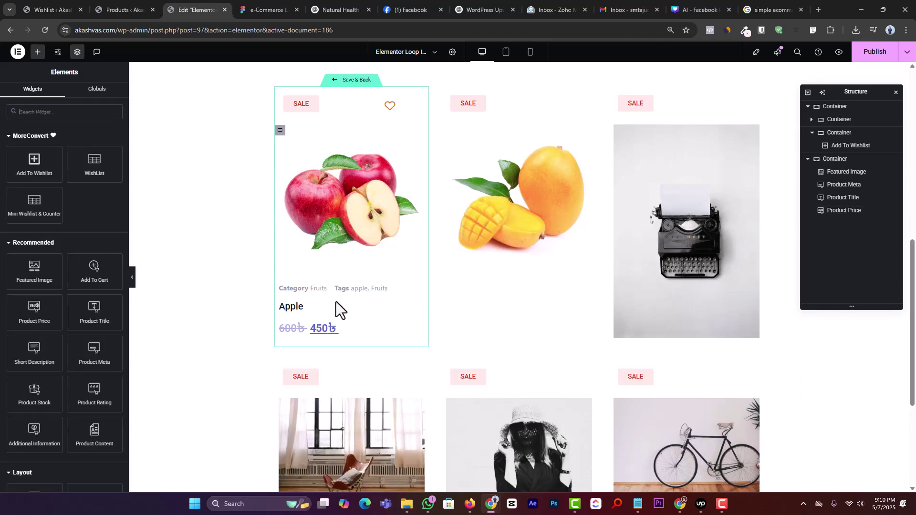
Check the Figma price row, and insert a container between the product title and price in Elementor with horizontal row direction.
click(267, 9)
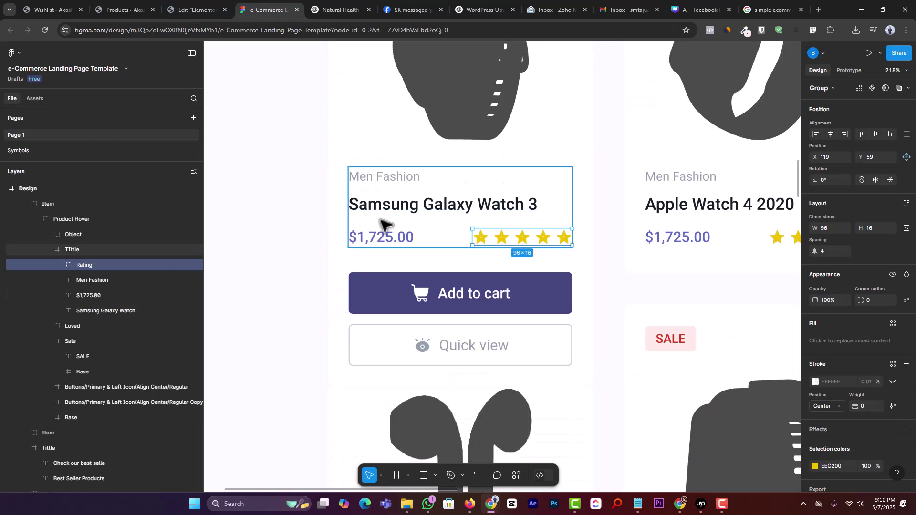
click(196, 9)
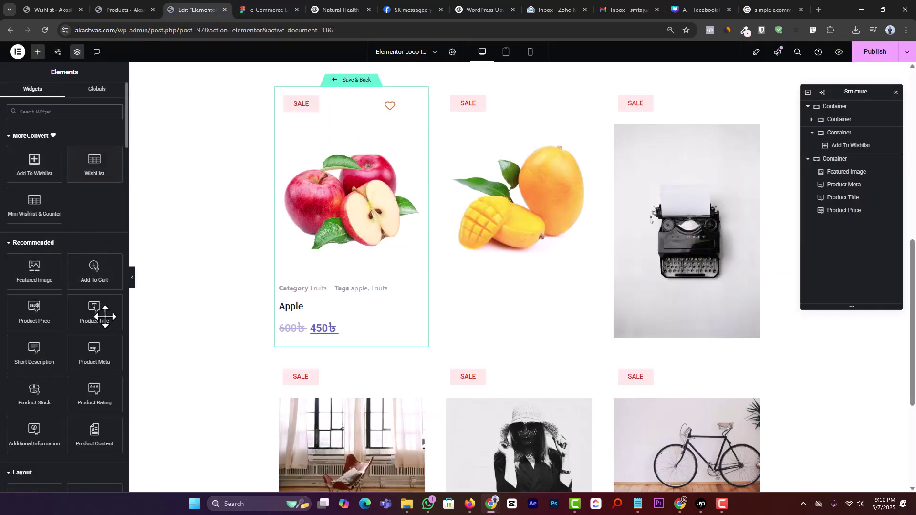
click(54, 116)
scroll(61, 374, down, 1)
drag(56, 443, 340, 331)
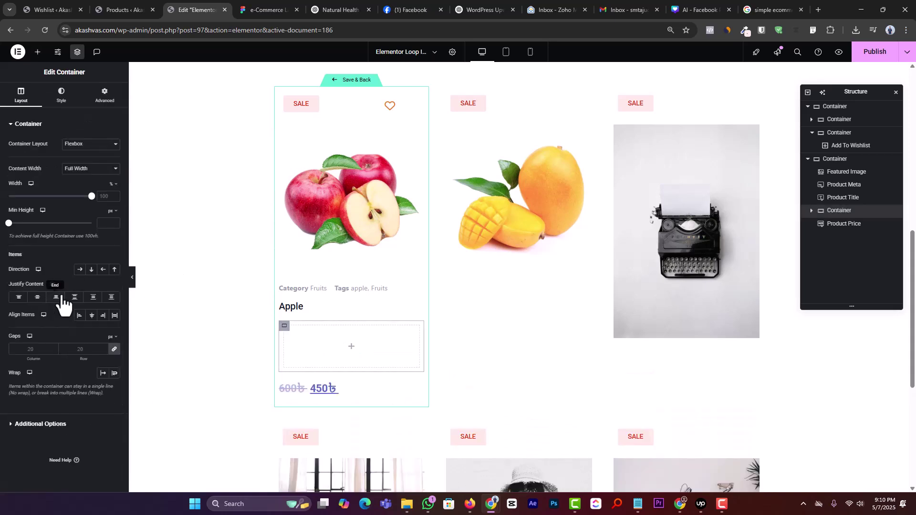
click(81, 270)
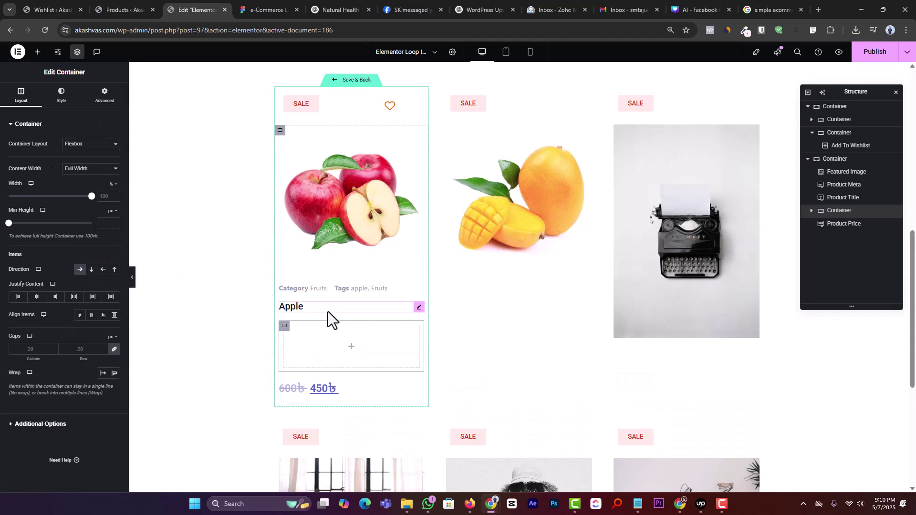
Compare the layout with the Figma card, and move the Product Price widget into the new row container in Elementor.
mouse_move(374, 308)
mouse_down()
mouse_move(370, 343)
mouse_move(384, 304)
mouse_up()
click(278, 9)
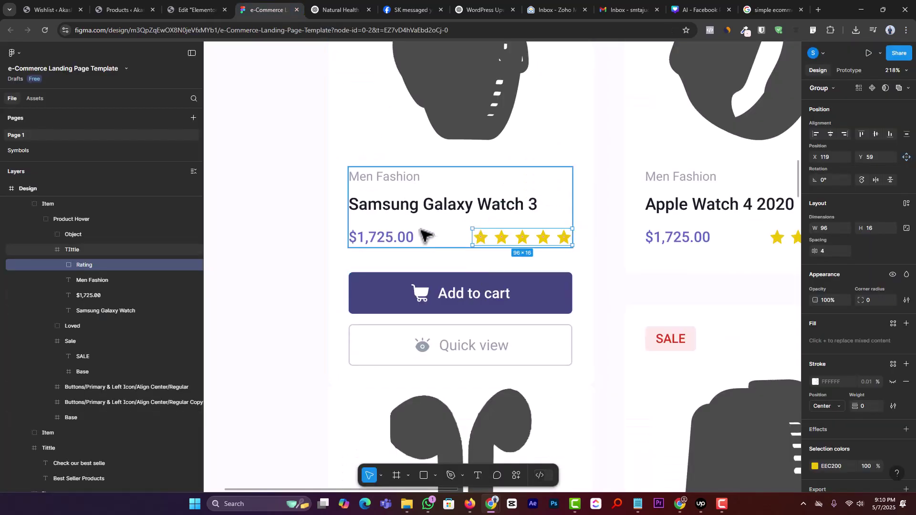
click(215, 8)
drag(419, 387, 363, 351)
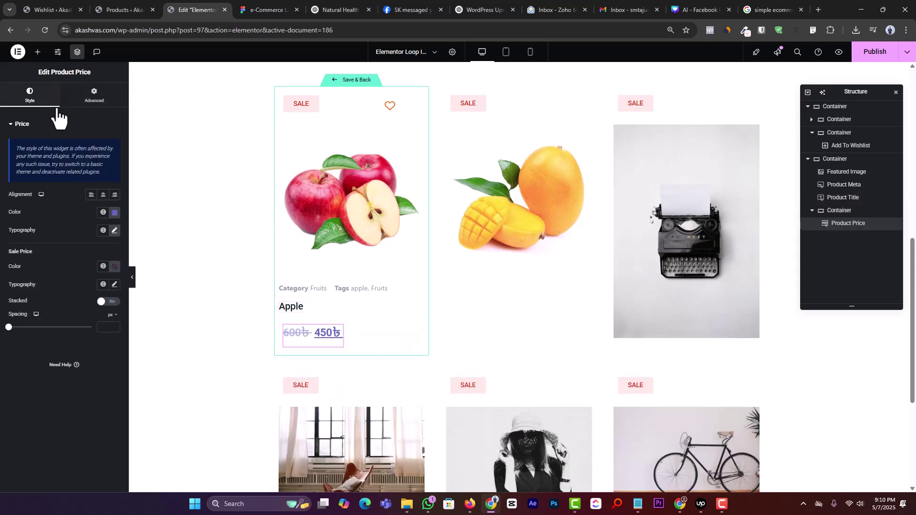
Find the Product Rating widget and place it after Product Price inside the row container.
click(38, 52)
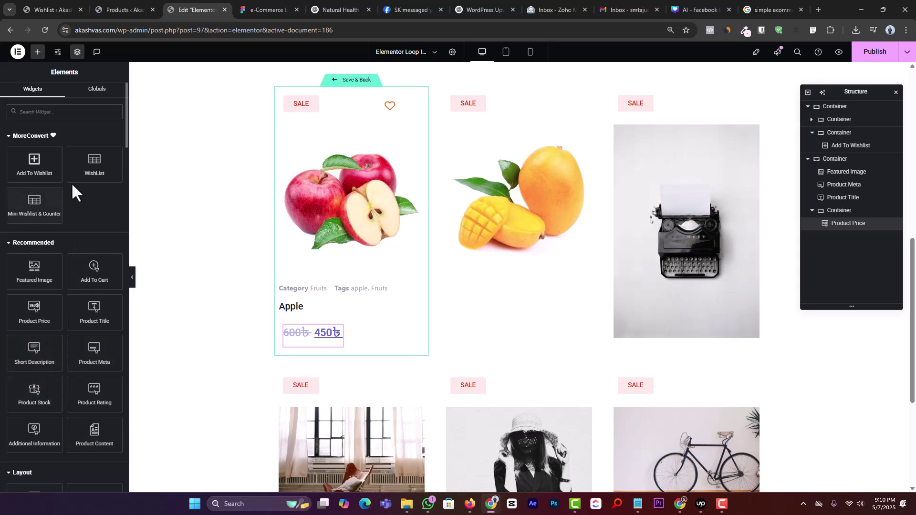
scroll(43, 310, down, 1)
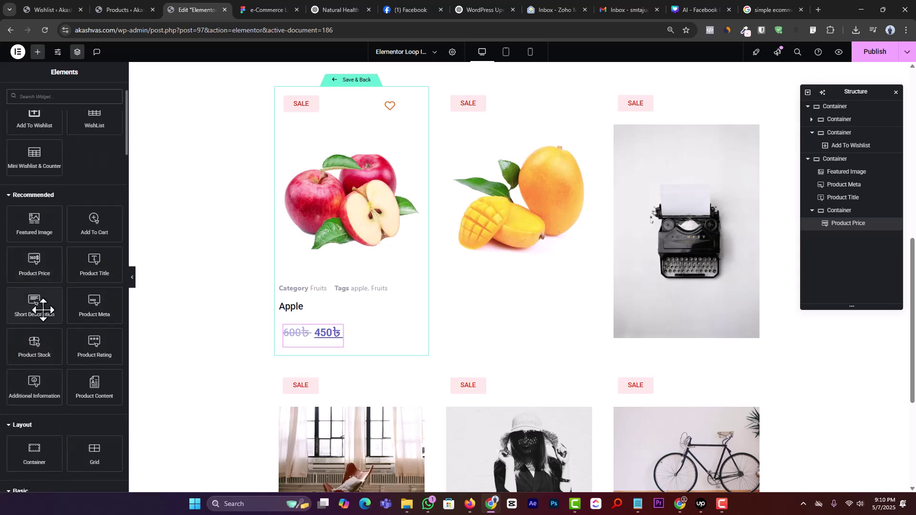
scroll(43, 310, down, 2)
scroll(43, 310, up, 3)
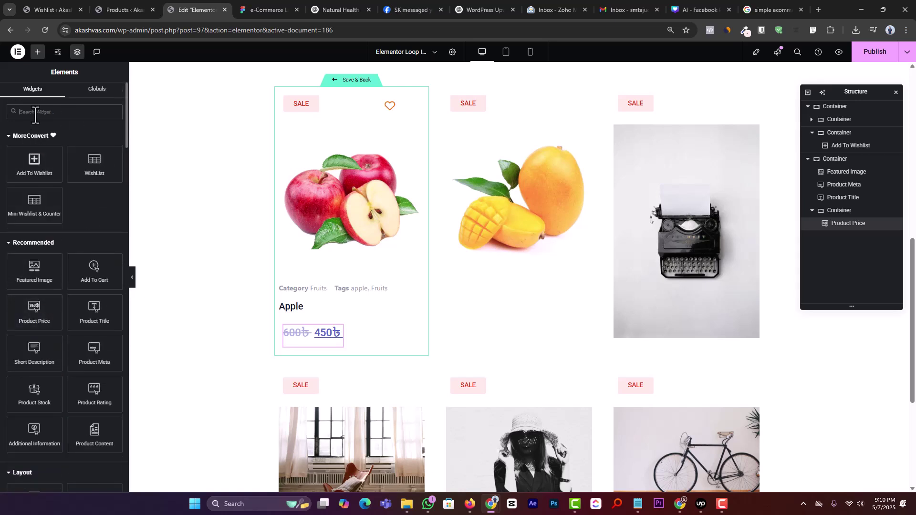
text(rati)
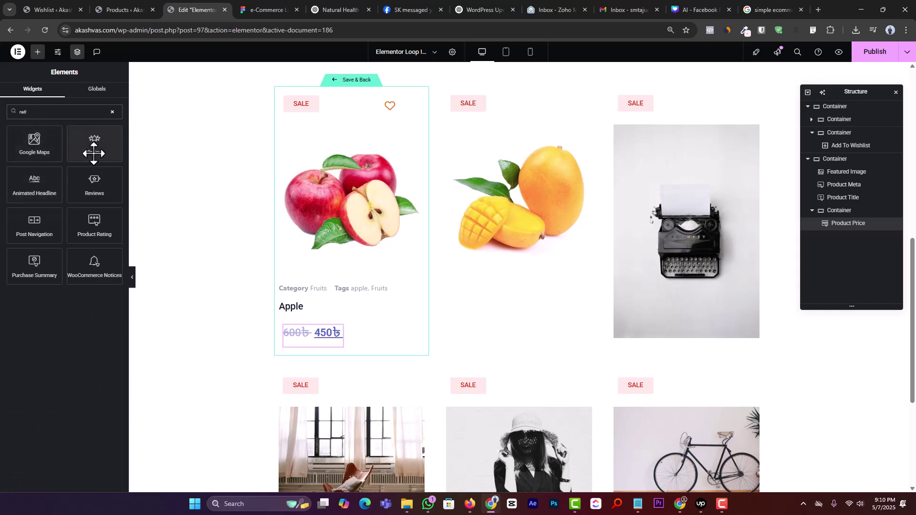
key(BackSpace)
text(pro)
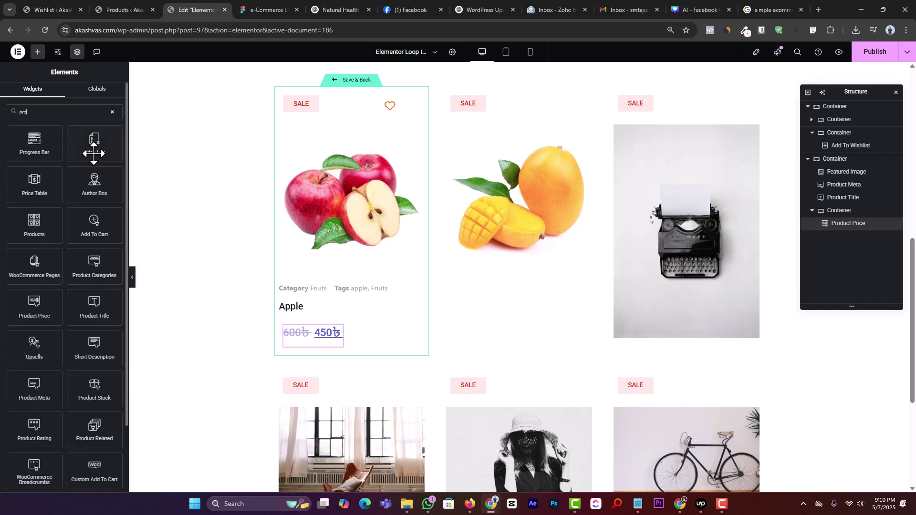
text(duct ra)
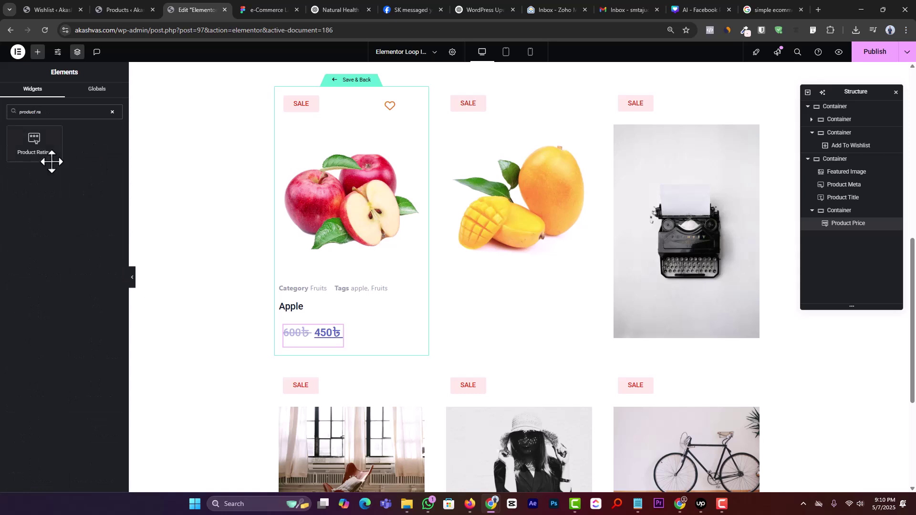
drag(52, 161, 385, 334)
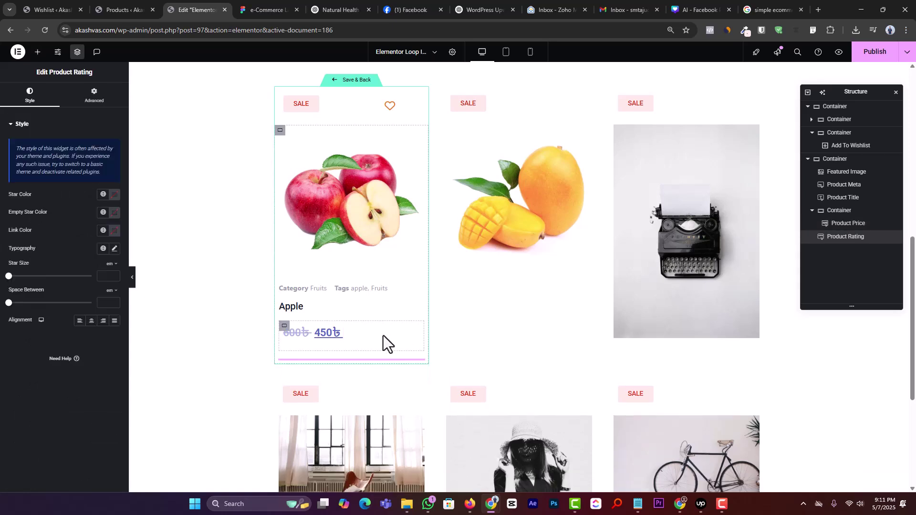
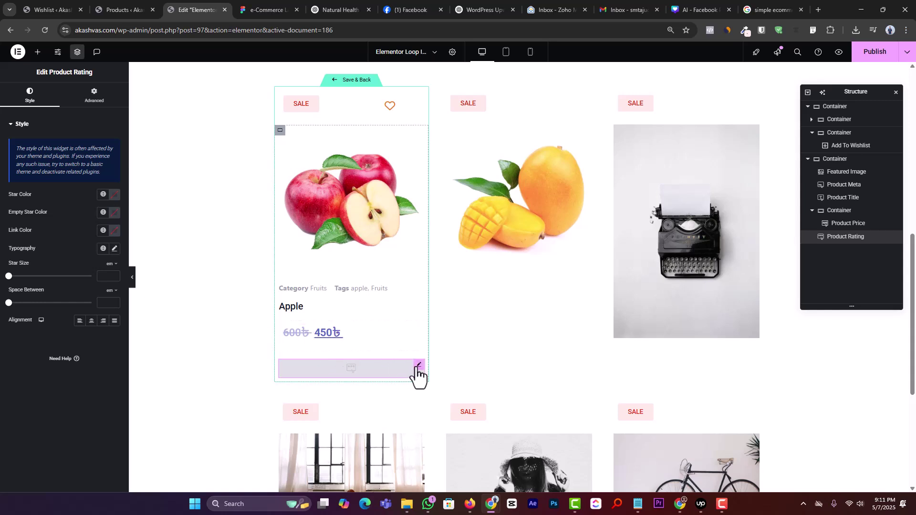
mouse_move(830, 236)
mouse_down()
mouse_move(841, 236)
mouse_move(843, 222)
mouse_move(846, 236)
mouse_up()
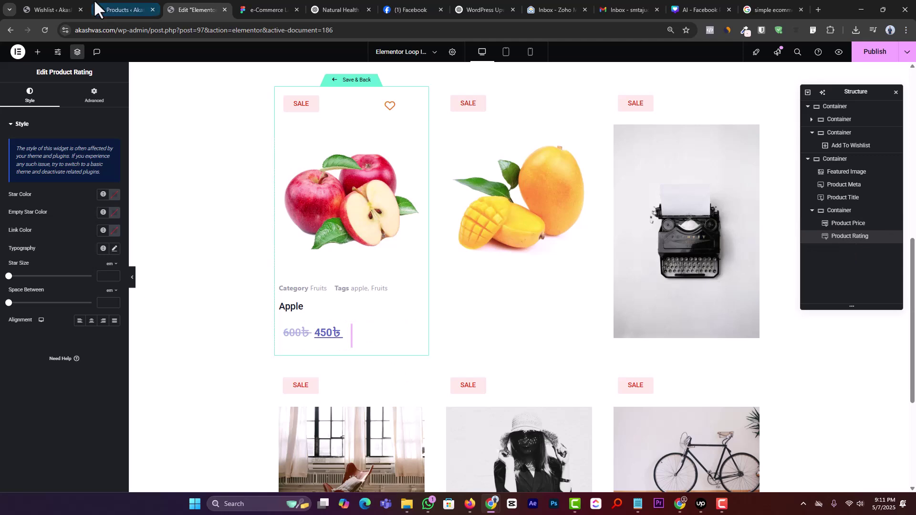
Open the WooCommerce settings in the WordPress admin and examine the General, Advanced, Site visibility, Integration and Emails options.
click(72, 10)
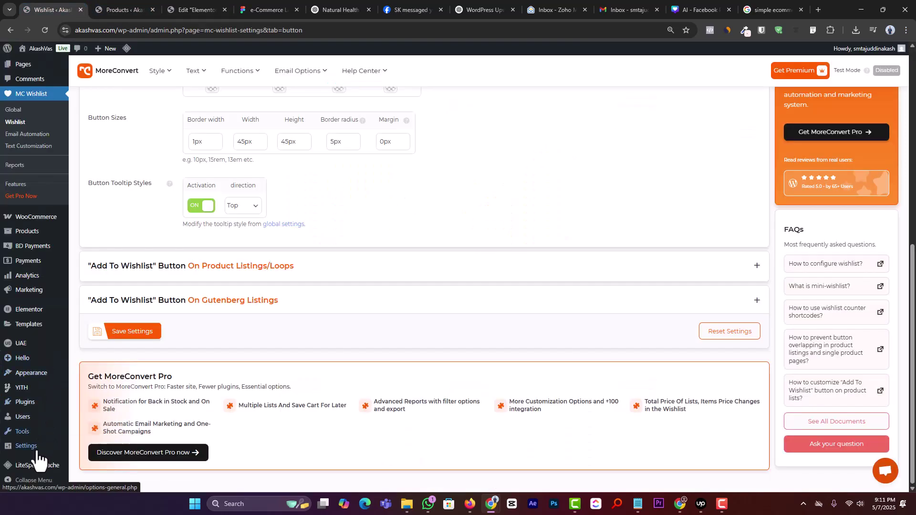
mouse_move(41, 239)
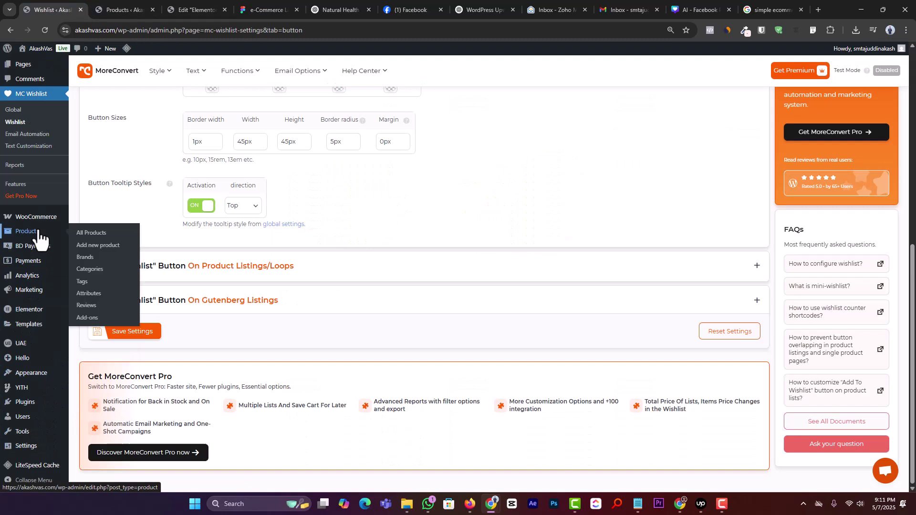
mouse_move(41, 220)
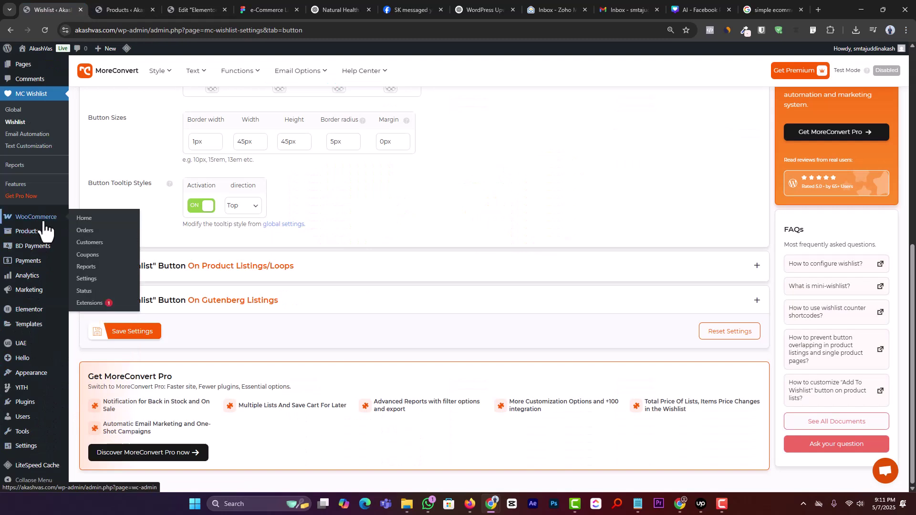
click(98, 282)
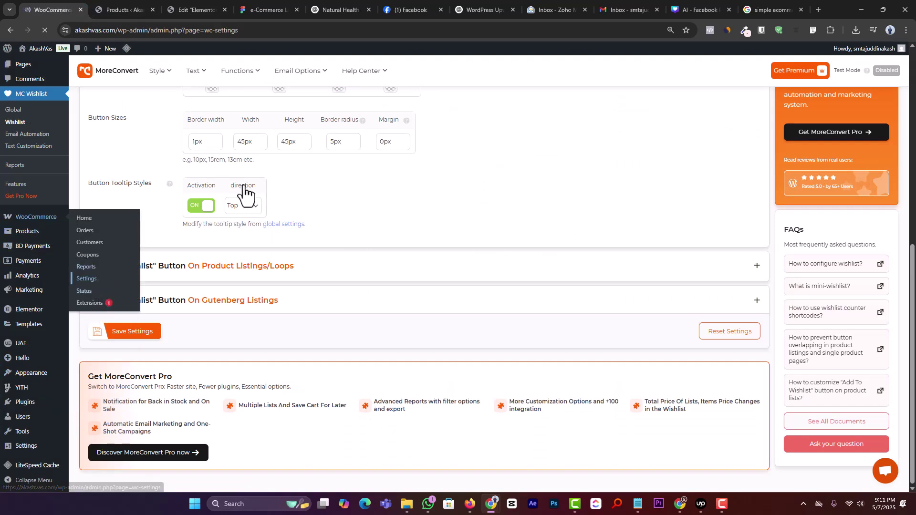
scroll(450, 228, down, 6)
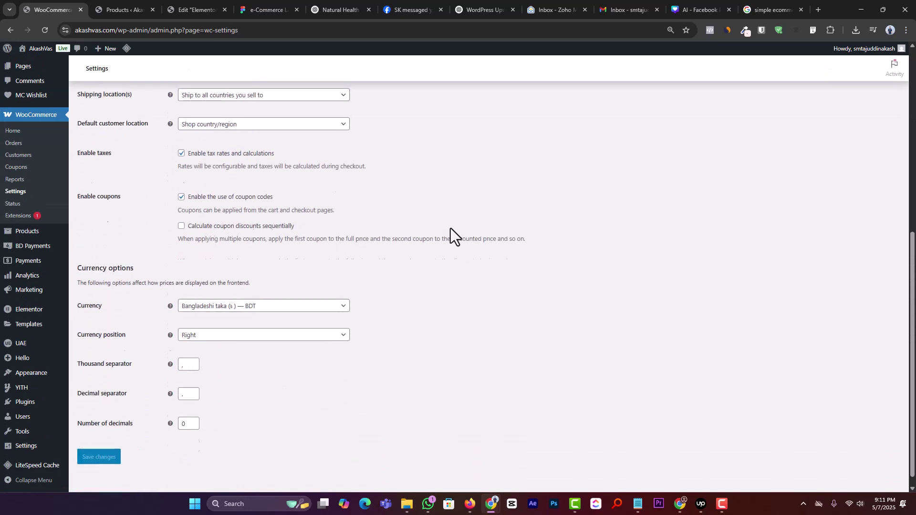
scroll(451, 223, up, 7)
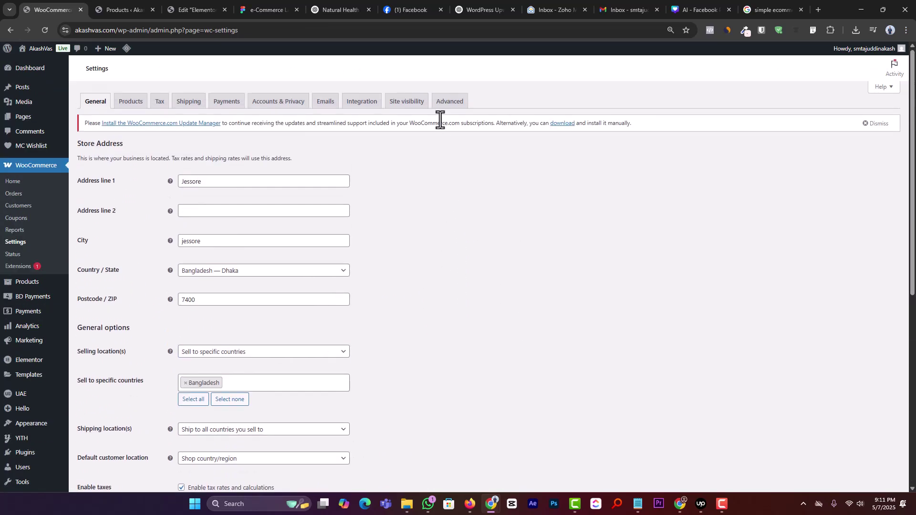
click(443, 109)
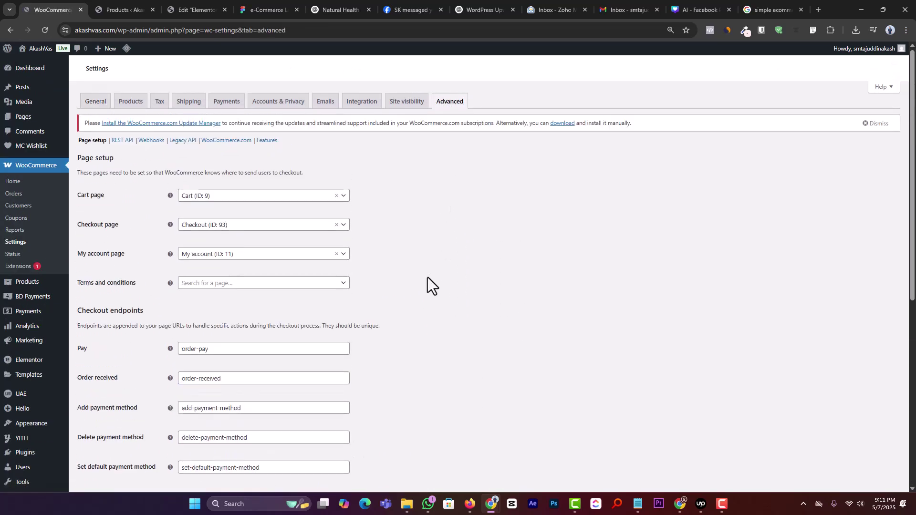
scroll(428, 277, down, 3)
scroll(428, 276, down, 3)
scroll(428, 271, up, 7)
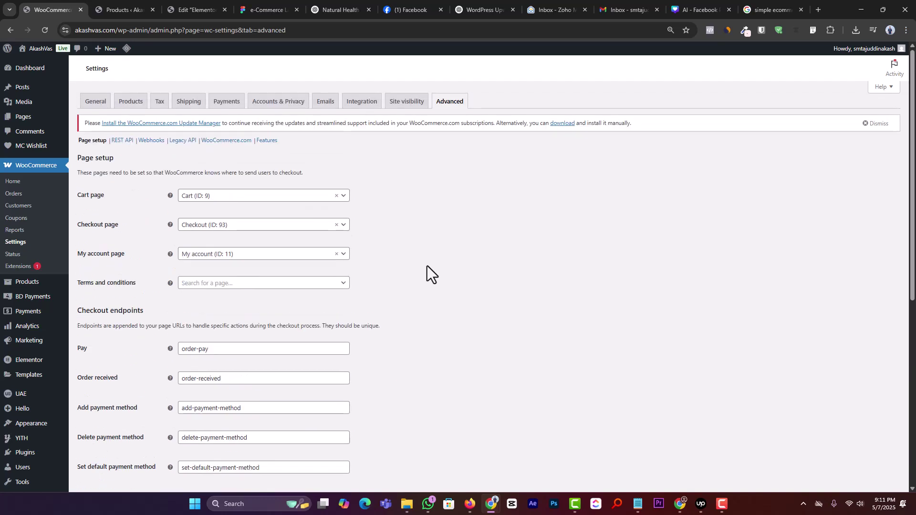
click(399, 105)
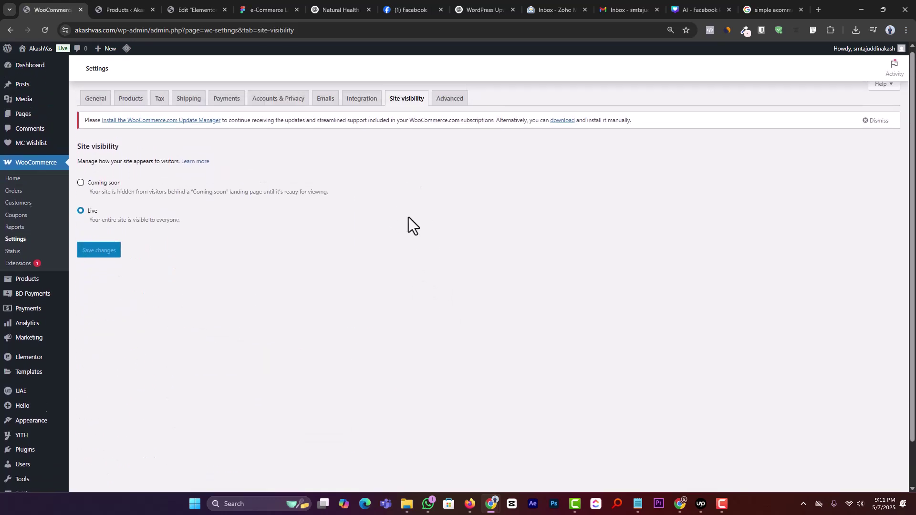
click(375, 105)
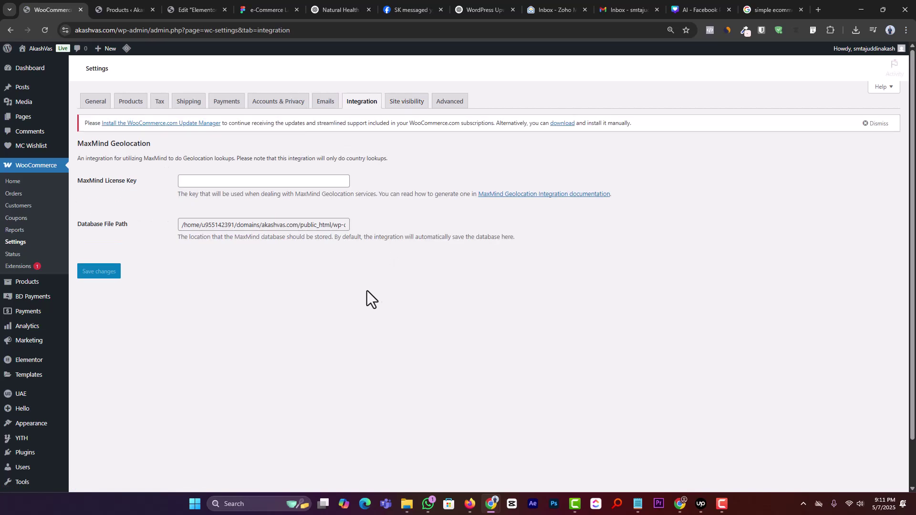
click(327, 106)
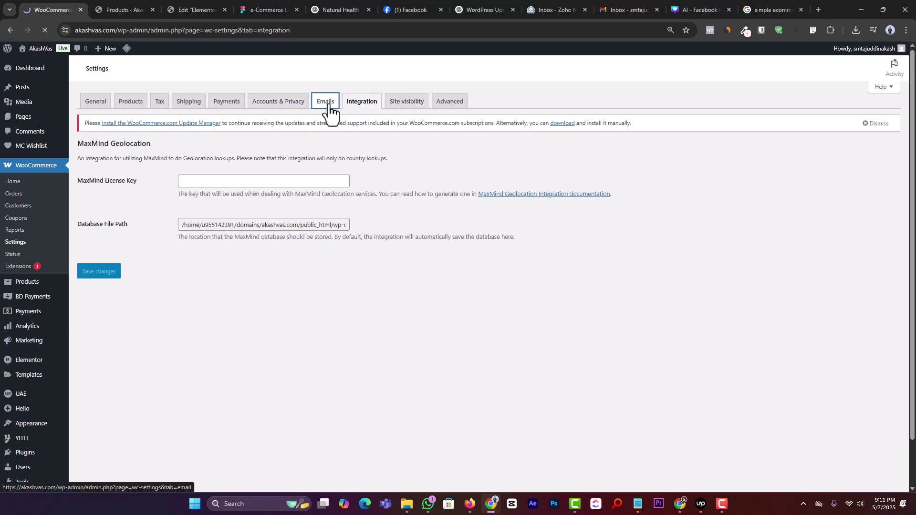
scroll(305, 275, down, 15)
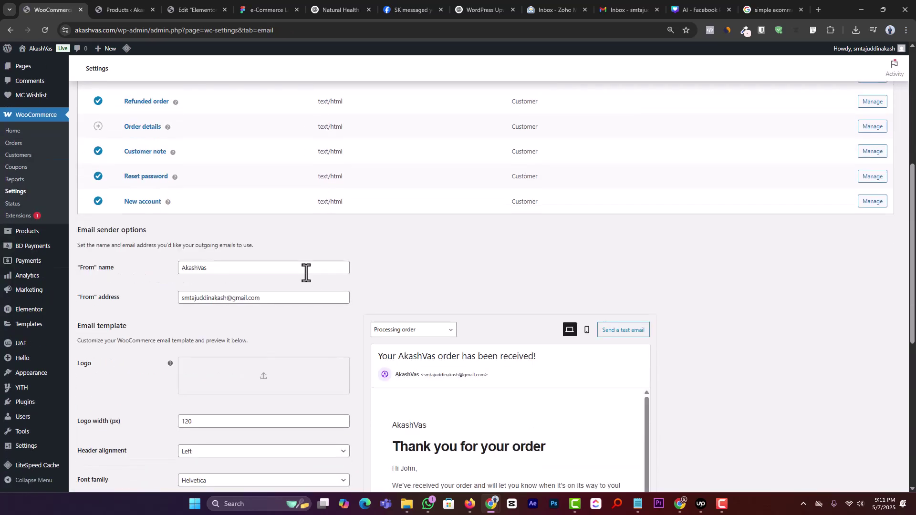
scroll(306, 271, up, 15)
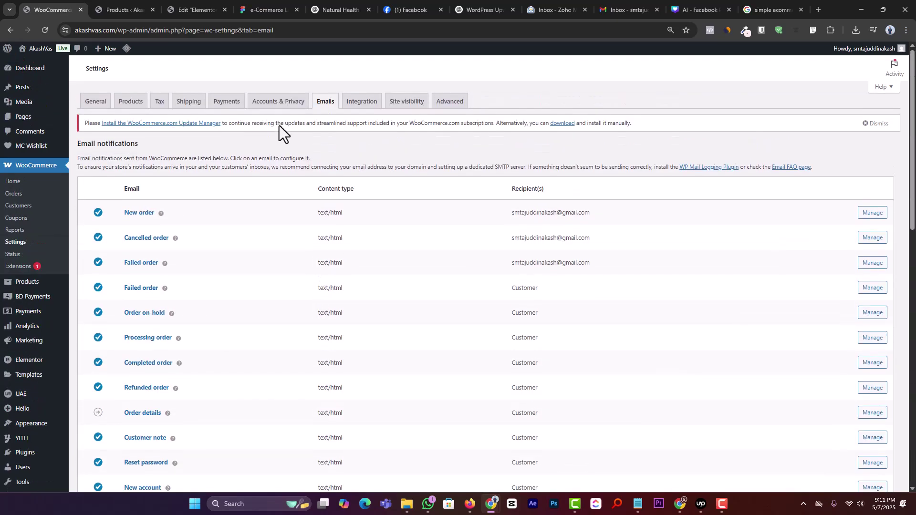
Look through the WooCommerce Accounts & Privacy settings and the Payments settings for a product review option.
click(278, 106)
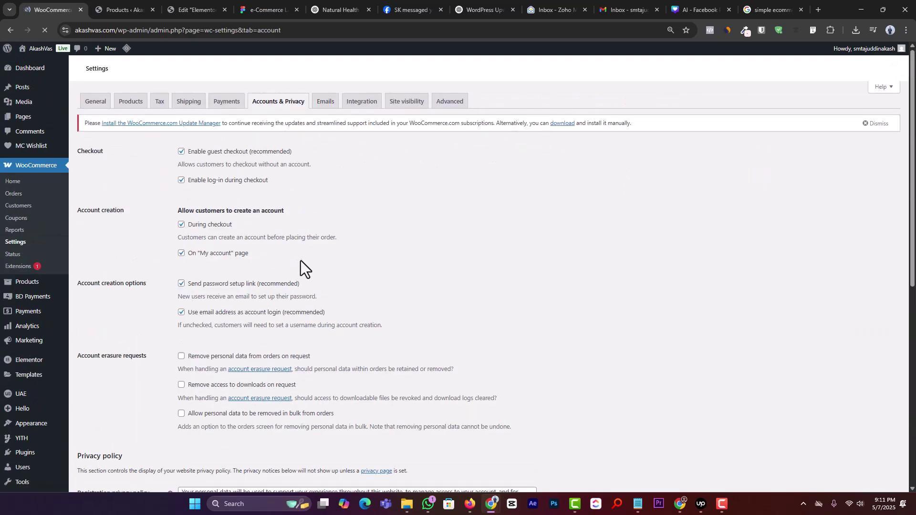
scroll(300, 262, down, 5)
scroll(300, 261, up, 4)
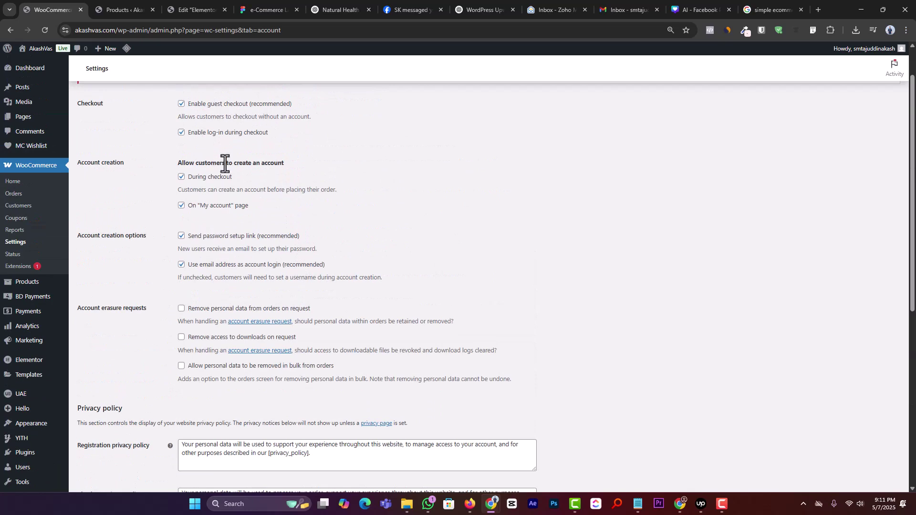
scroll(256, 276, down, 6)
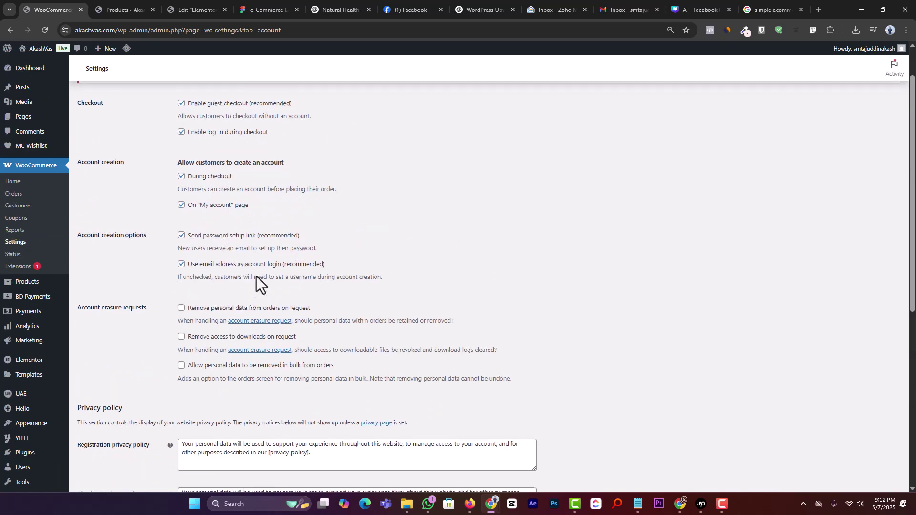
scroll(257, 275, up, 5)
scroll(262, 272, up, 2)
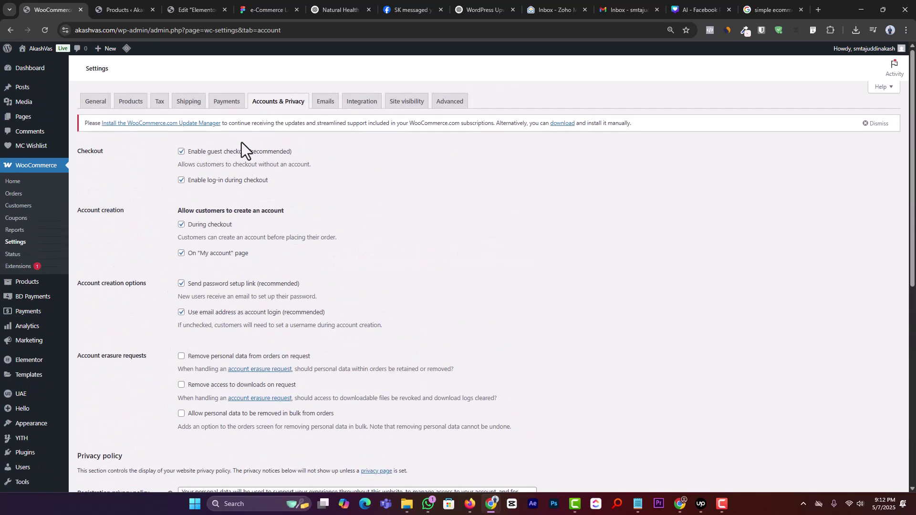
click(222, 104)
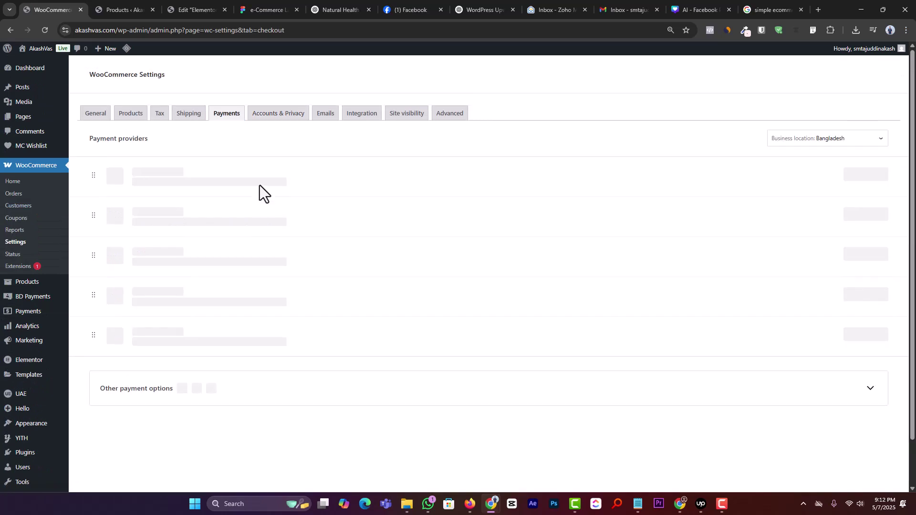
Enable product reviews in the WooCommerce product settings and save the changes.
click(123, 117)
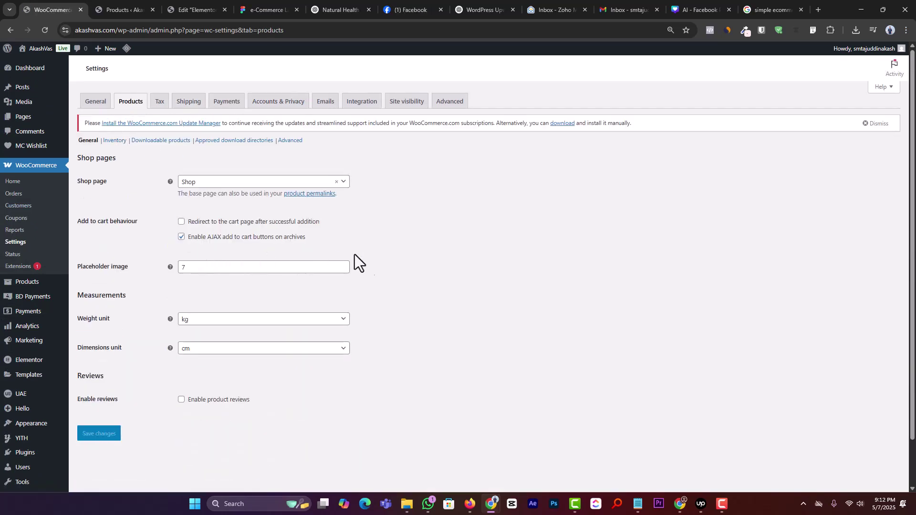
scroll(368, 257, down, 1)
click(181, 352)
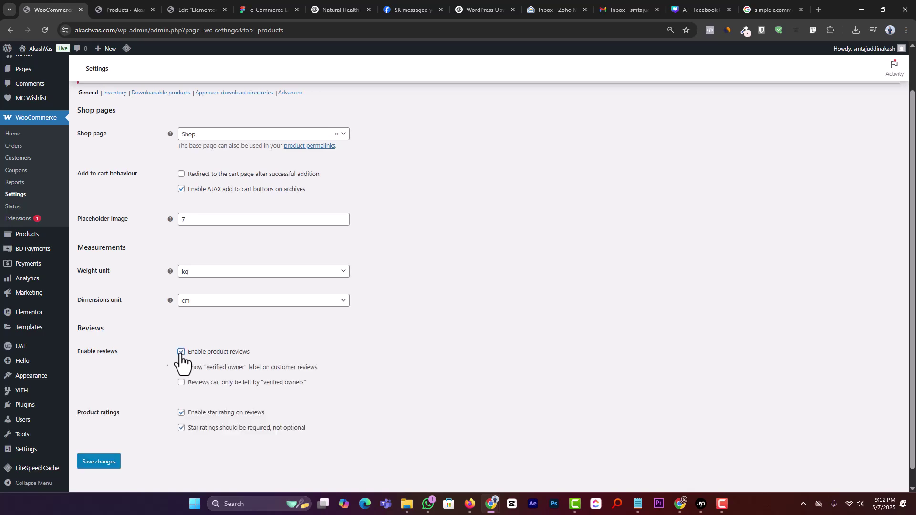
click(107, 467)
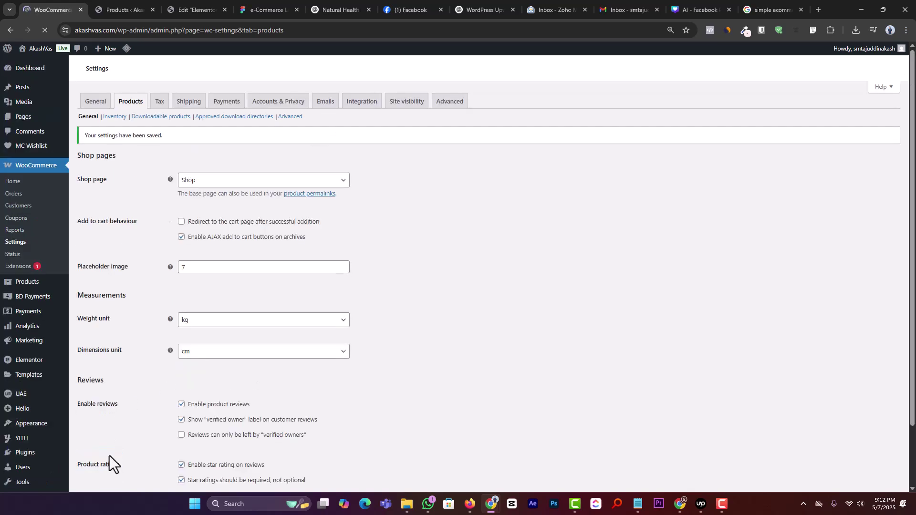
Switch to the Elementor editor, publish the product loop item template and reload the editor page.
click(193, 8)
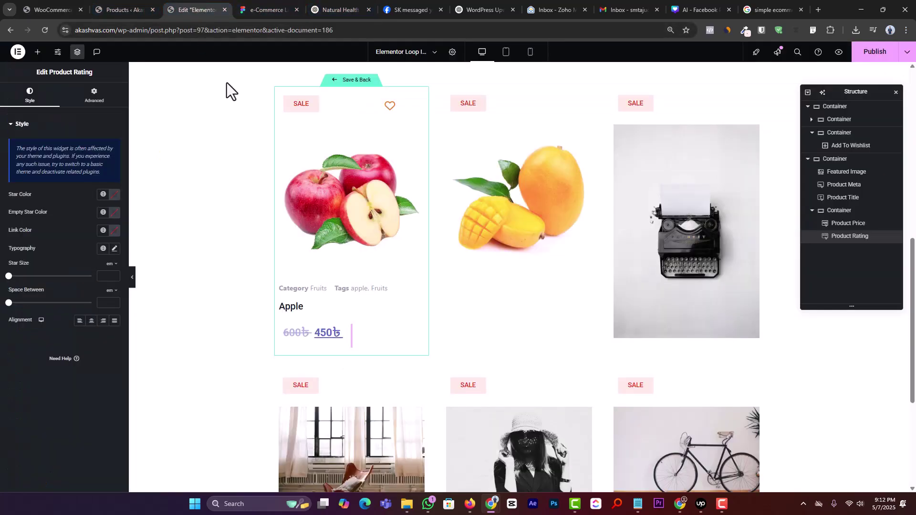
click(865, 61)
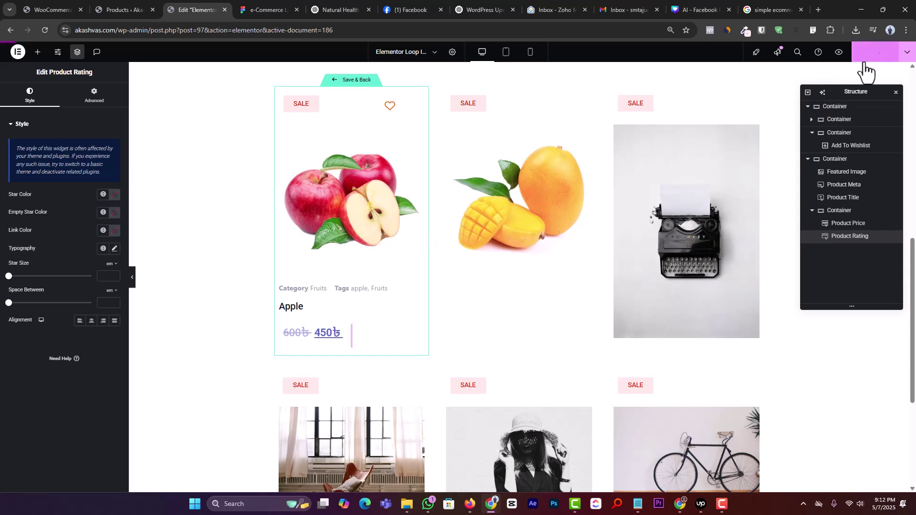
click(44, 30)
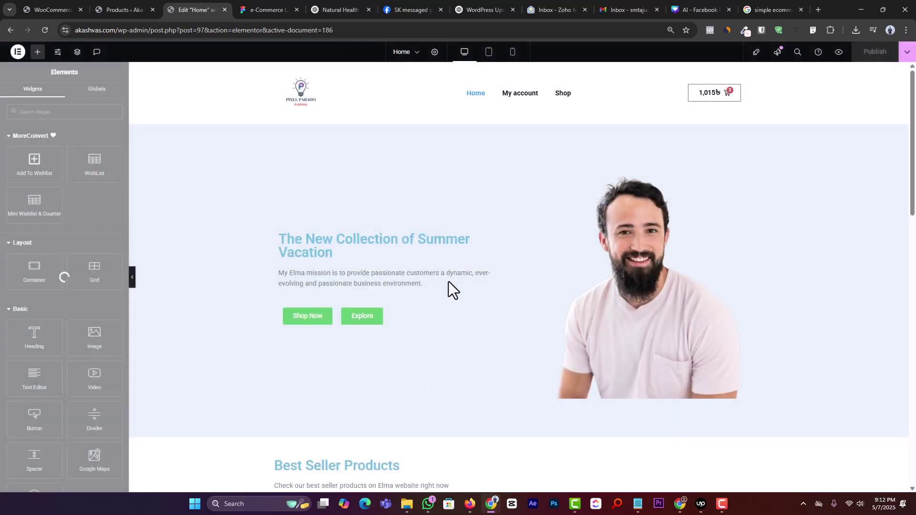
Reopen the loop item template for editing from the Apple product card.
scroll(446, 284, down, 5)
scroll(439, 290, down, 6)
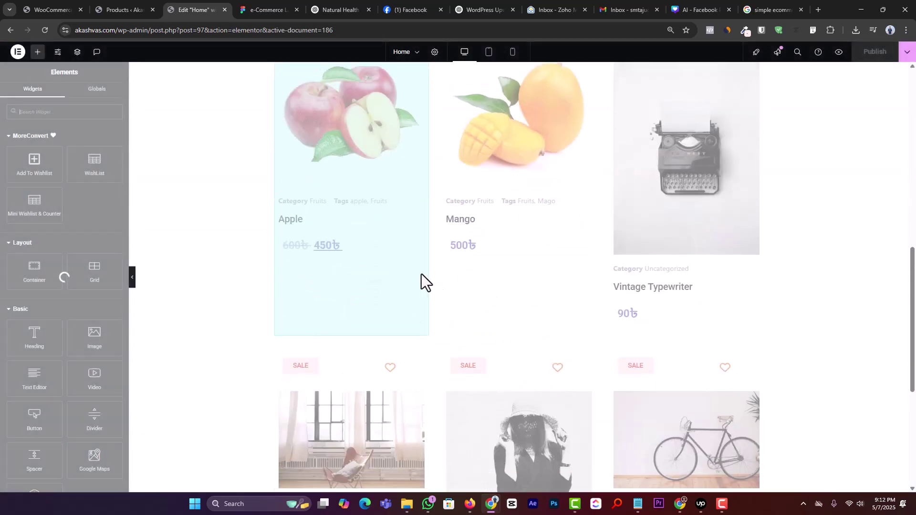
double_click(356, 195)
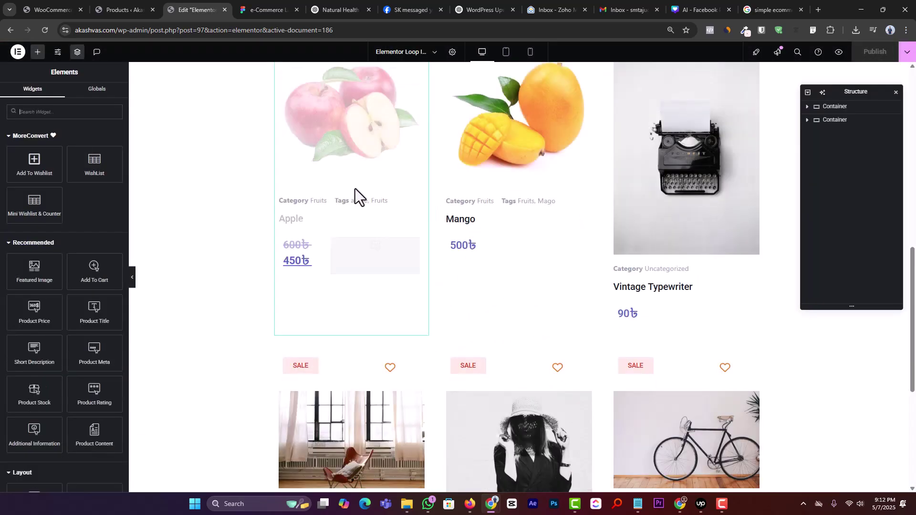
scroll(385, 244, up, 5)
scroll(386, 247, down, 4)
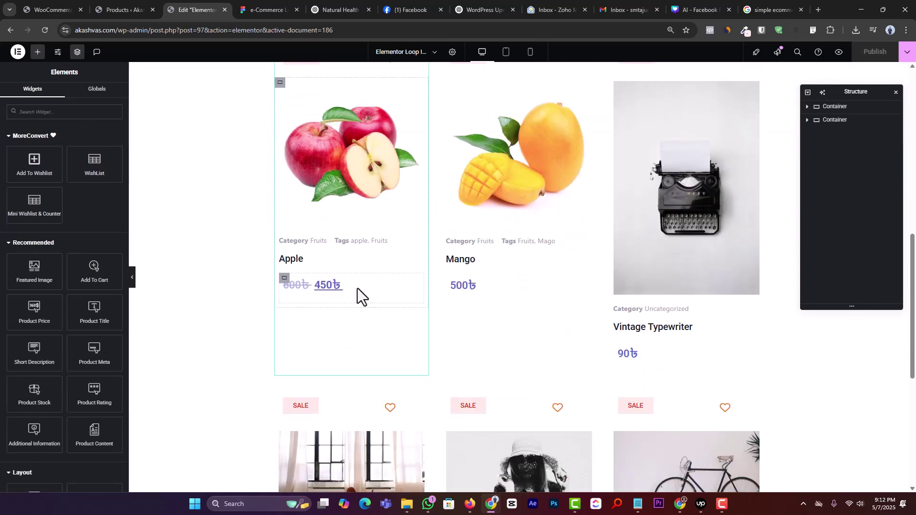
Add another Product Rating widget below the Apple card's price container and publish the template.
click(311, 278)
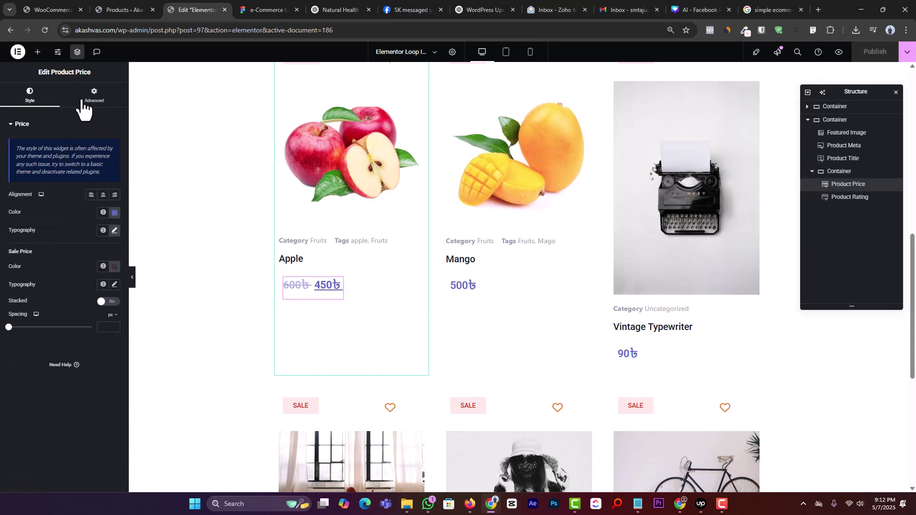
click(38, 51)
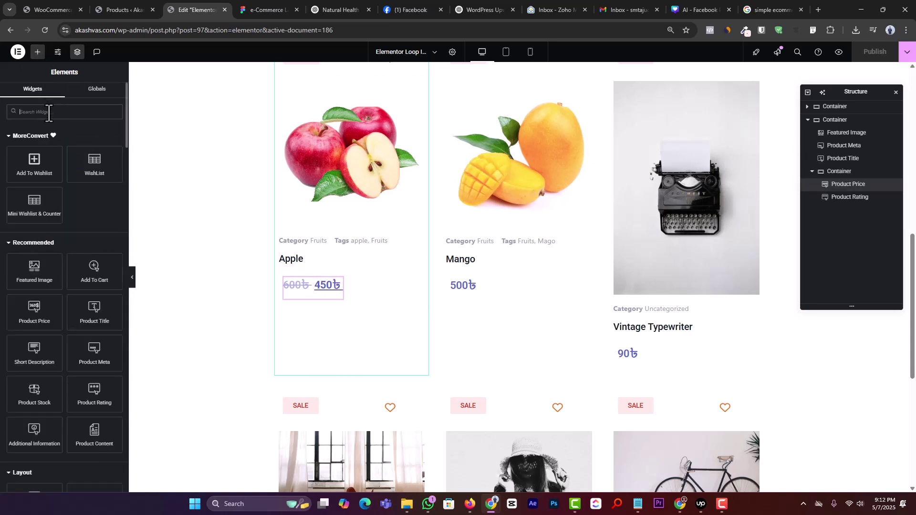
text(pr)
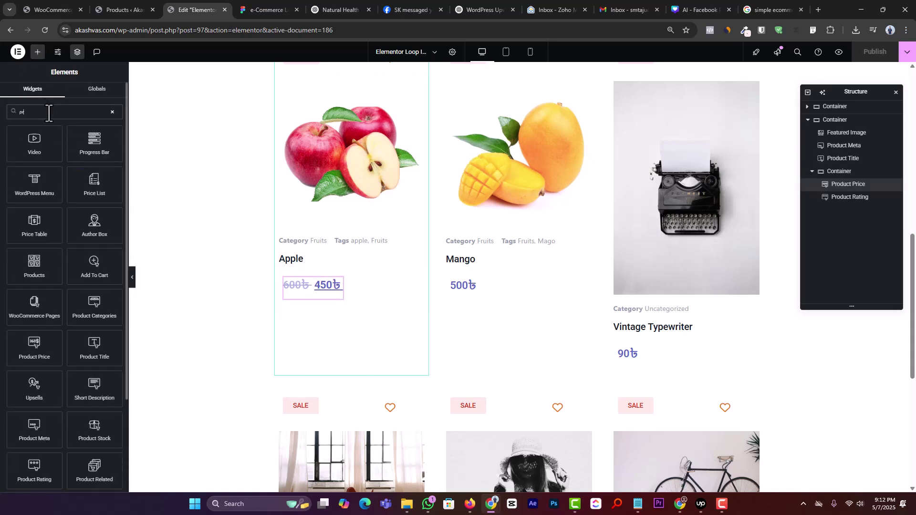
text(odu)
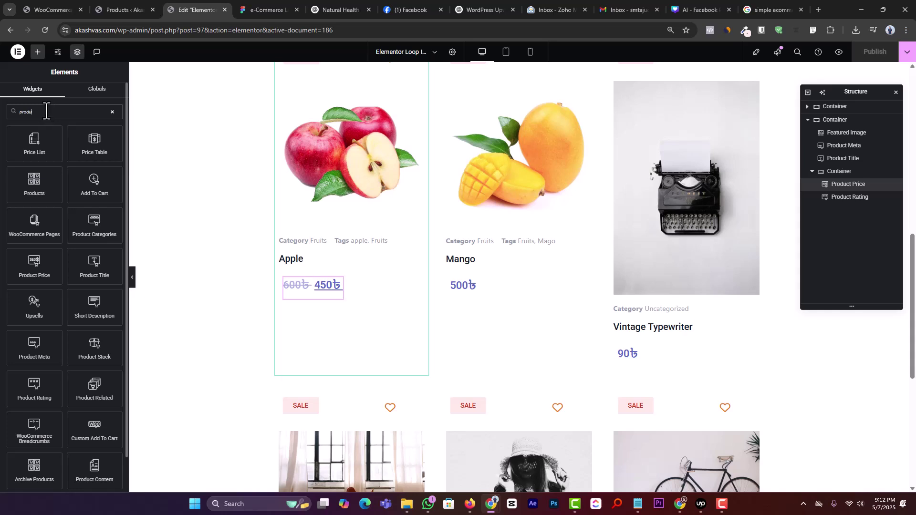
text(ct re)
key(BackSpace)
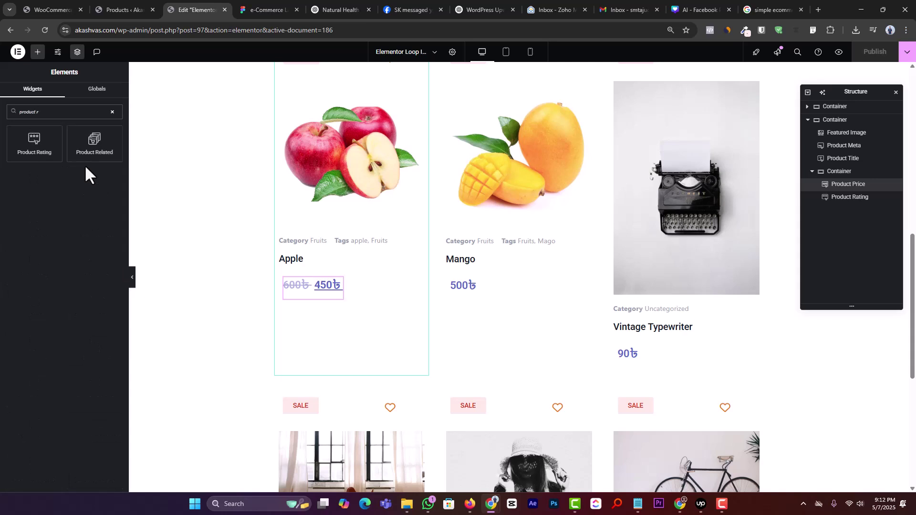
drag(36, 144, 356, 295)
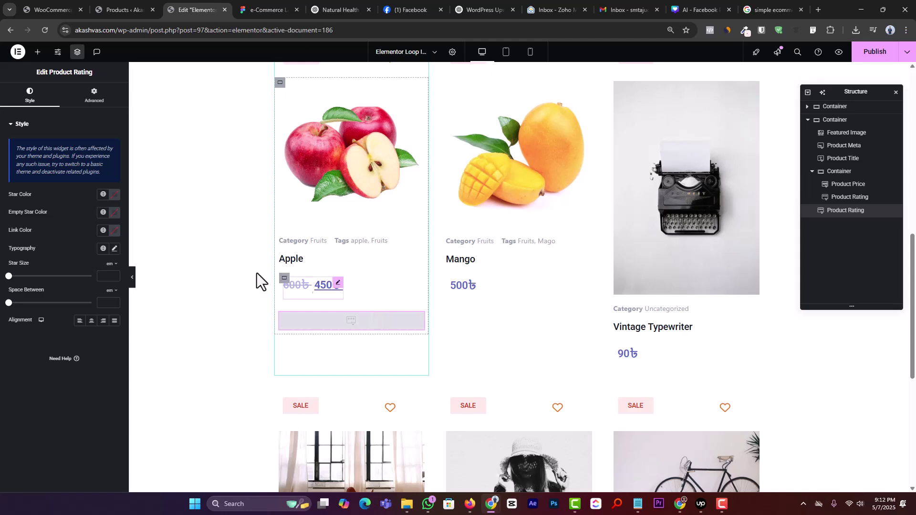
click(875, 53)
Open the Apple product's store page from the WooCommerce product list.
click(121, 10)
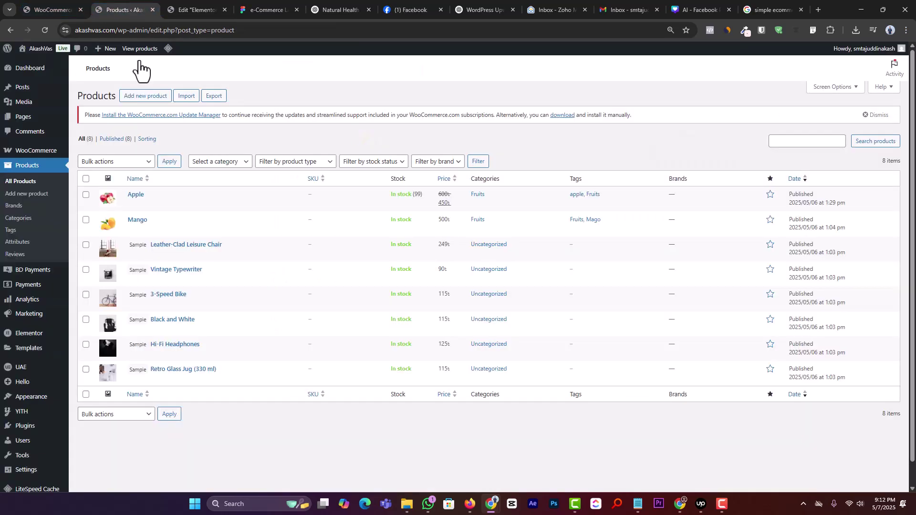
double_click(139, 204)
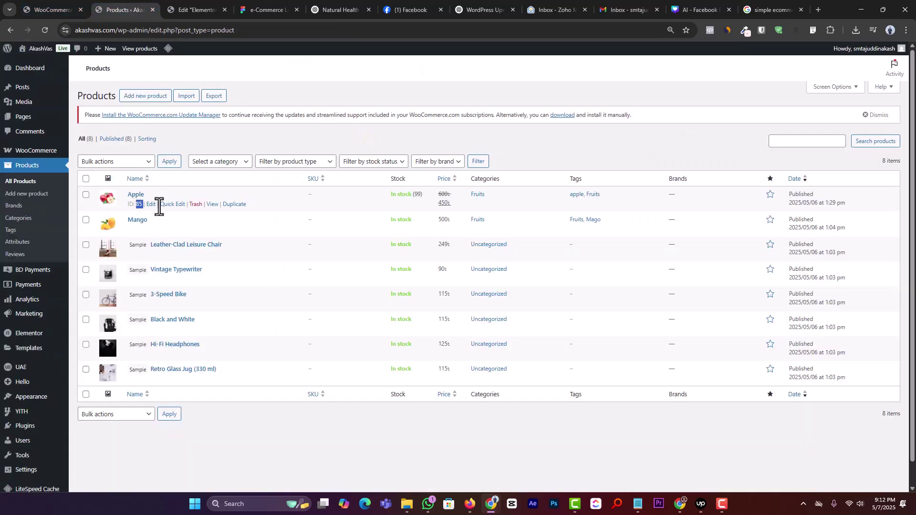
click(213, 205)
Submit a five-star review with the text "Good product" for the Apple product.
scroll(342, 252, down, 5)
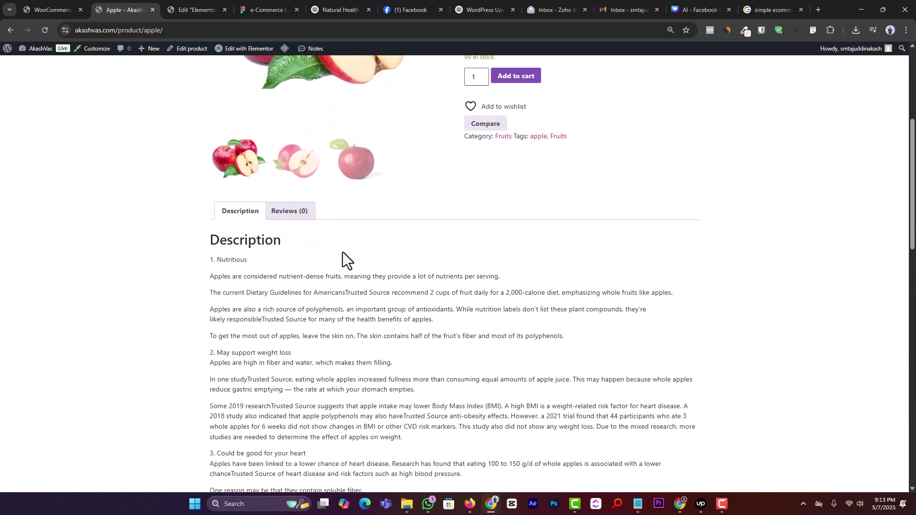
click(306, 217)
click(248, 295)
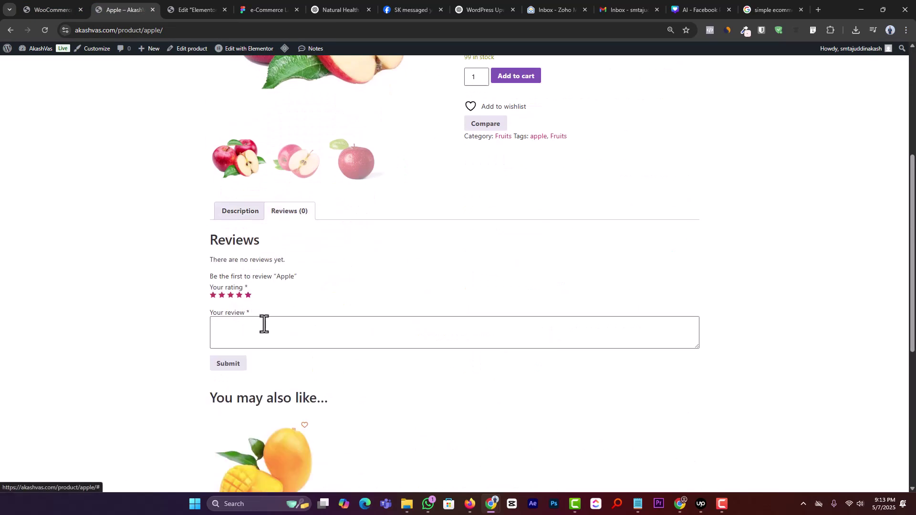
click(264, 325)
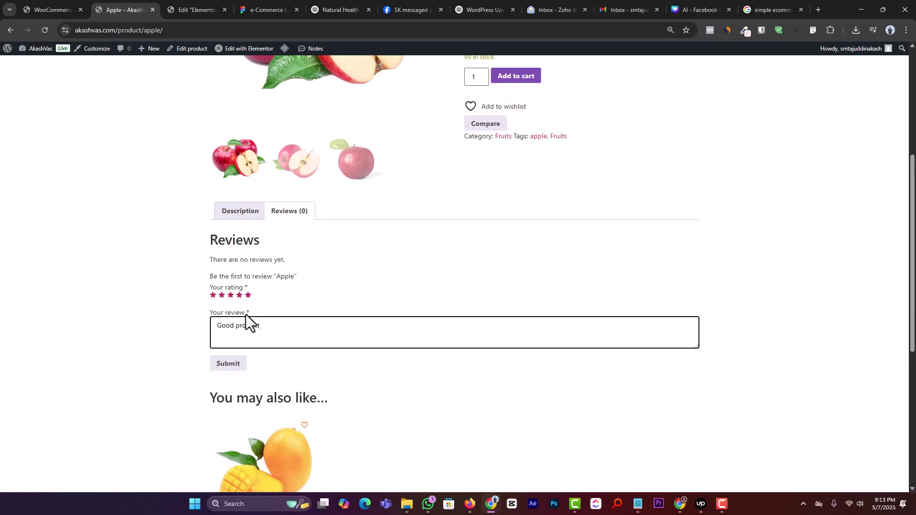
click(234, 369)
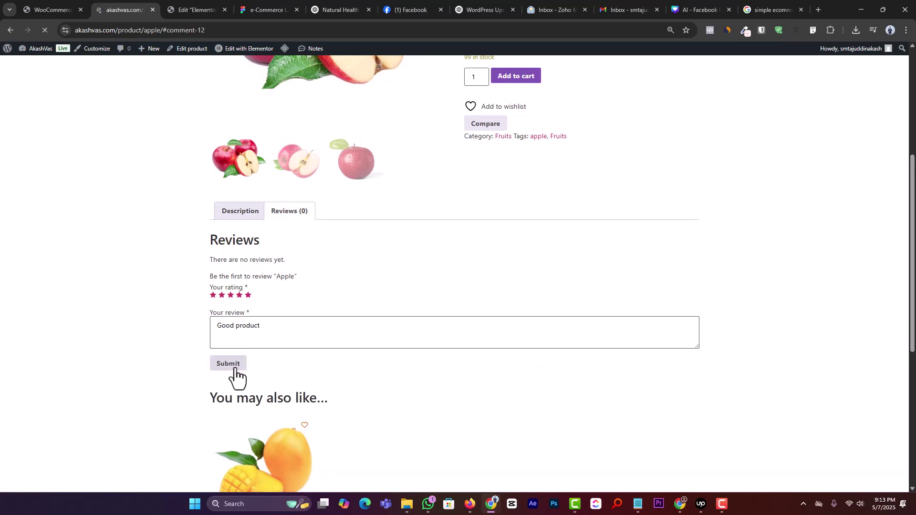
Return to the Elementor editor and reload it to refresh the rating on the Apple product card.
click(217, 9)
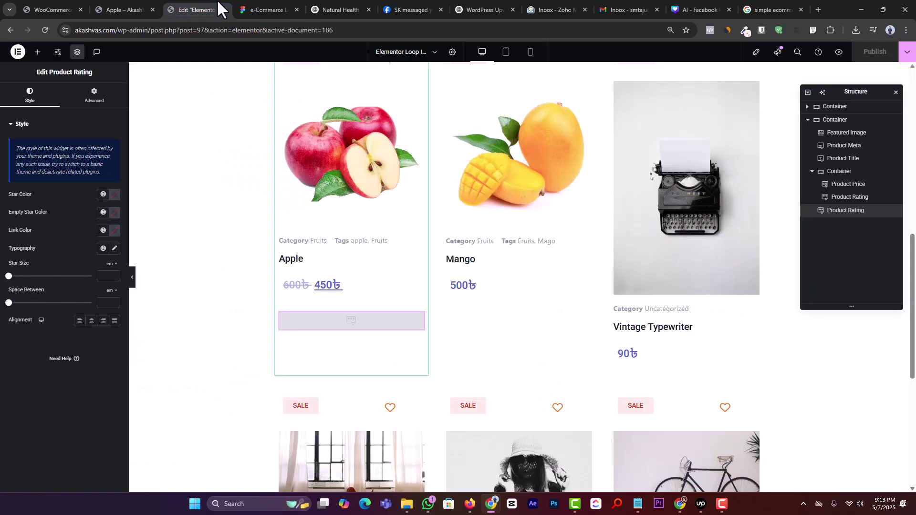
click(44, 32)
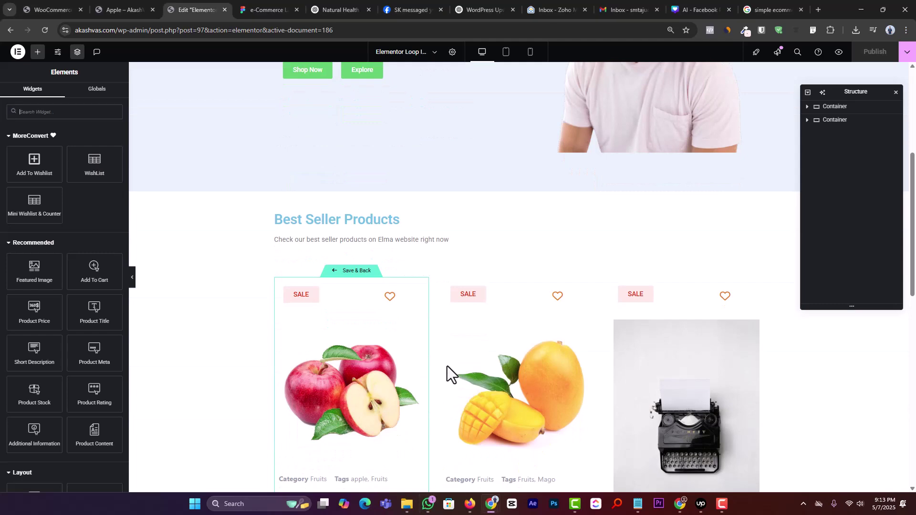
scroll(447, 365, down, 4)
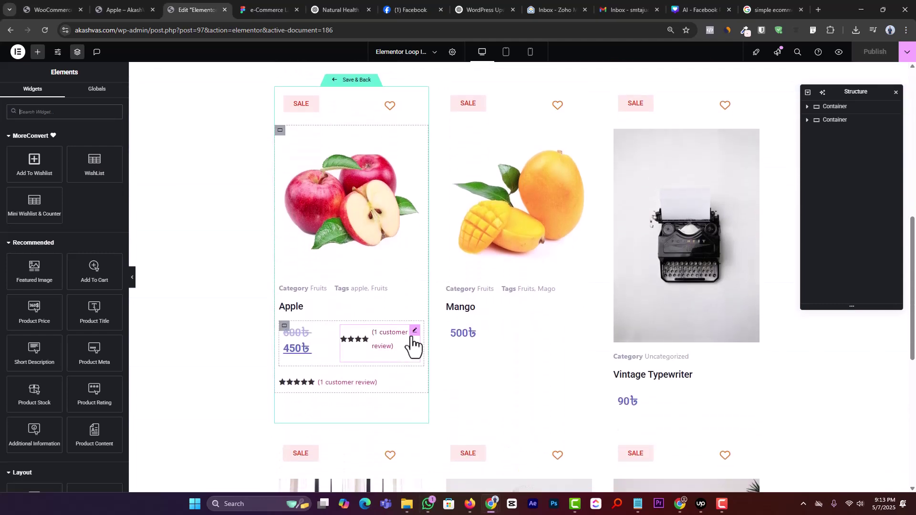
Delete the extra Product Rating widget below the Apple card's price container, keeping the one beside the price.
click(413, 333)
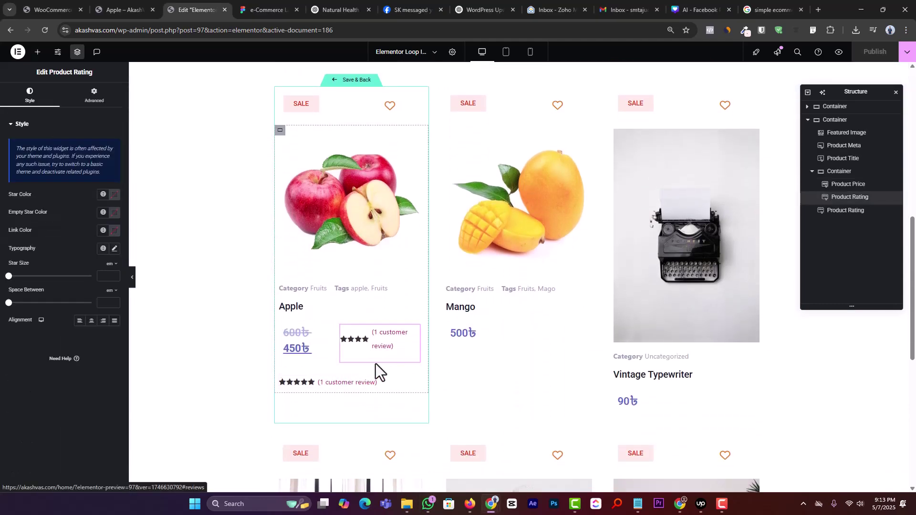
right_click(420, 389)
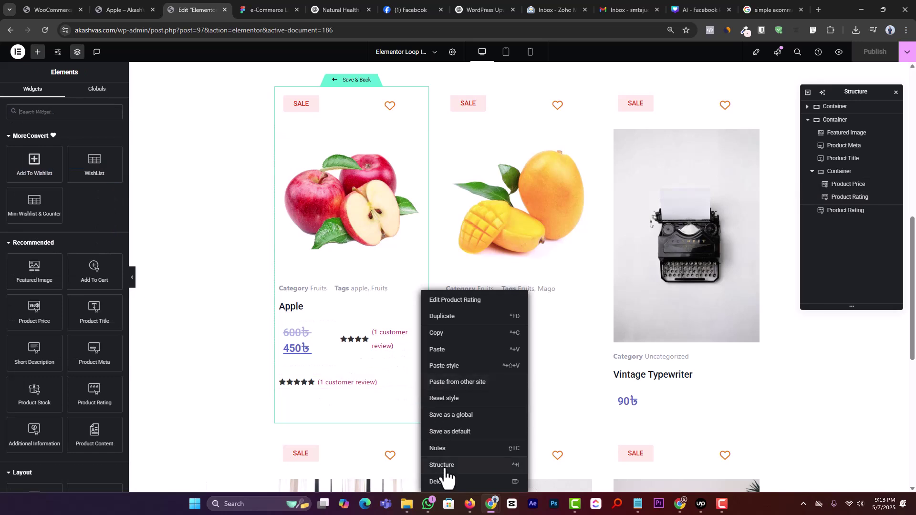
click(445, 477)
click(428, 504)
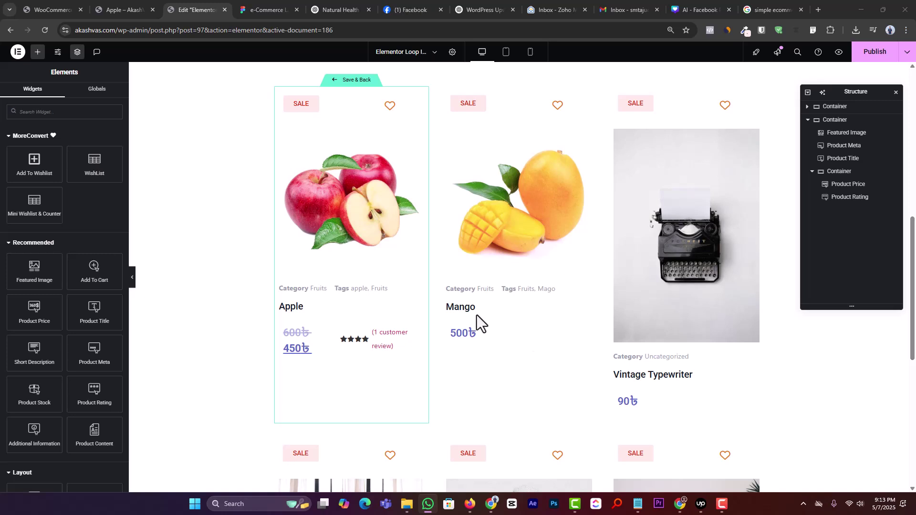
Check the advanced options of the Apple card's Product Rating widget and switch to the Figma design for comparison.
click(415, 335)
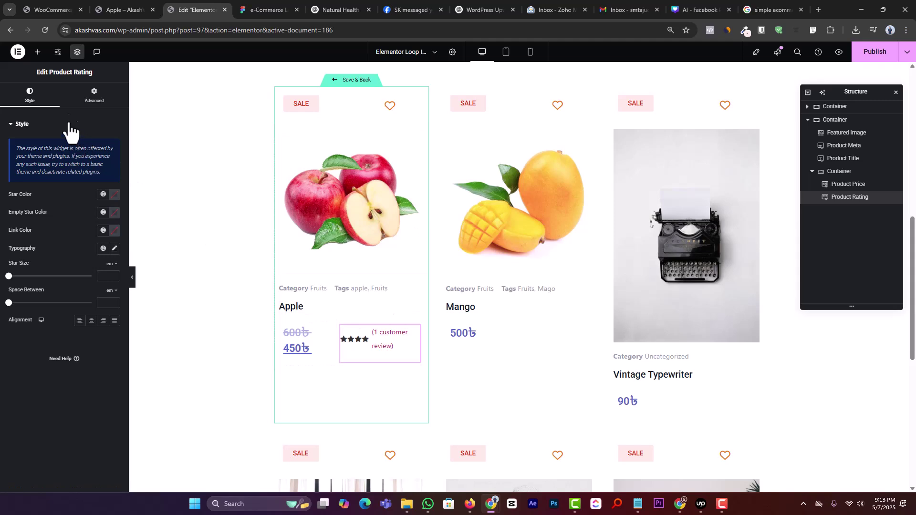
click(91, 96)
scroll(90, 248, down, 4)
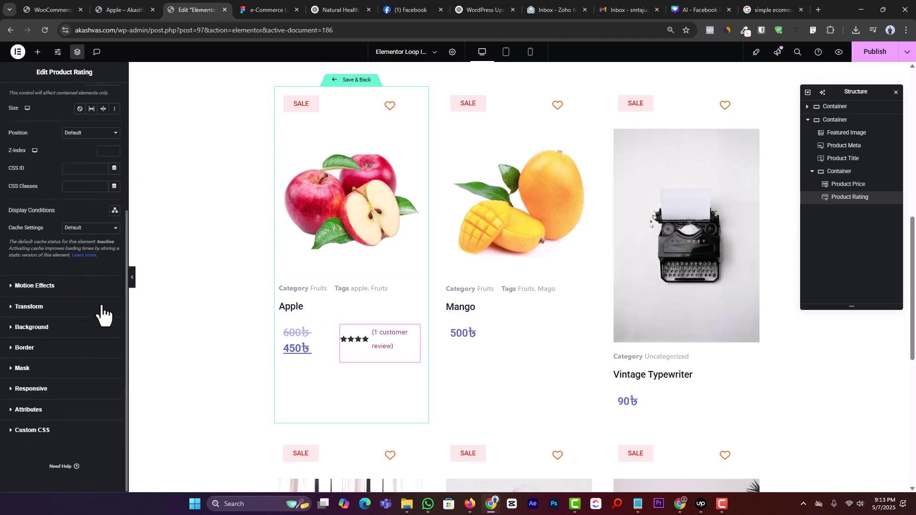
click(281, 8)
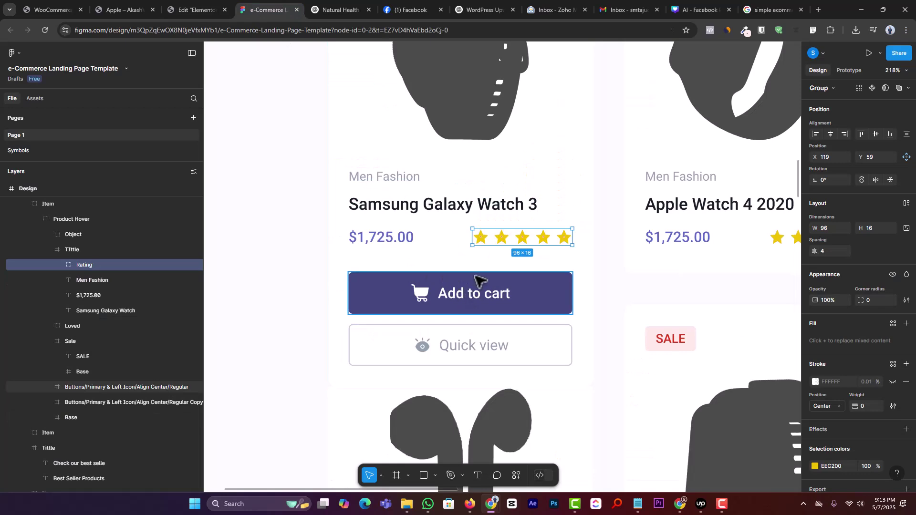
Return to the Elementor editor, search the widgets for "add", and try to place Add To Cart below the Apple card's price row.
click(213, 4)
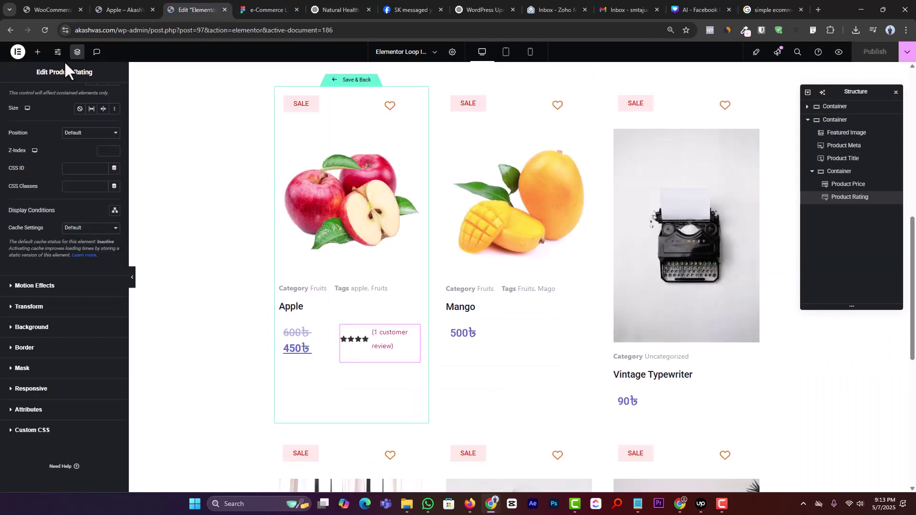
click(38, 51)
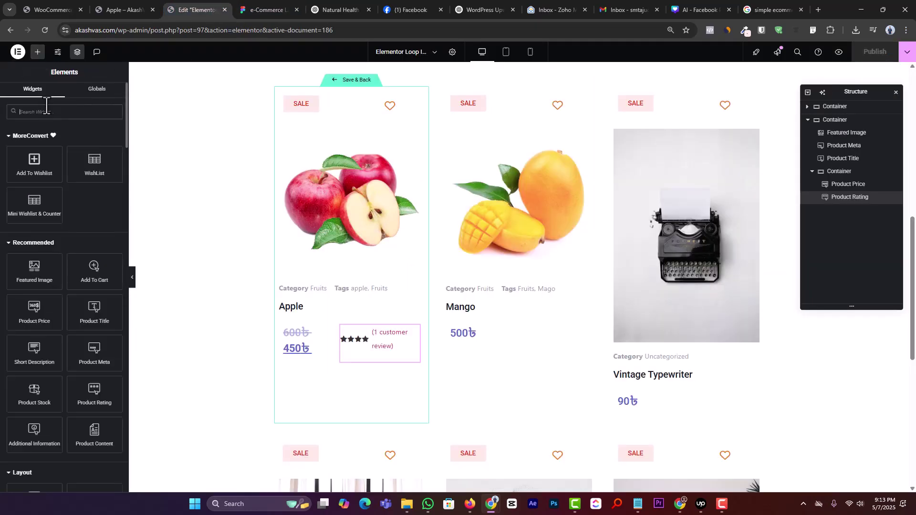
text(add)
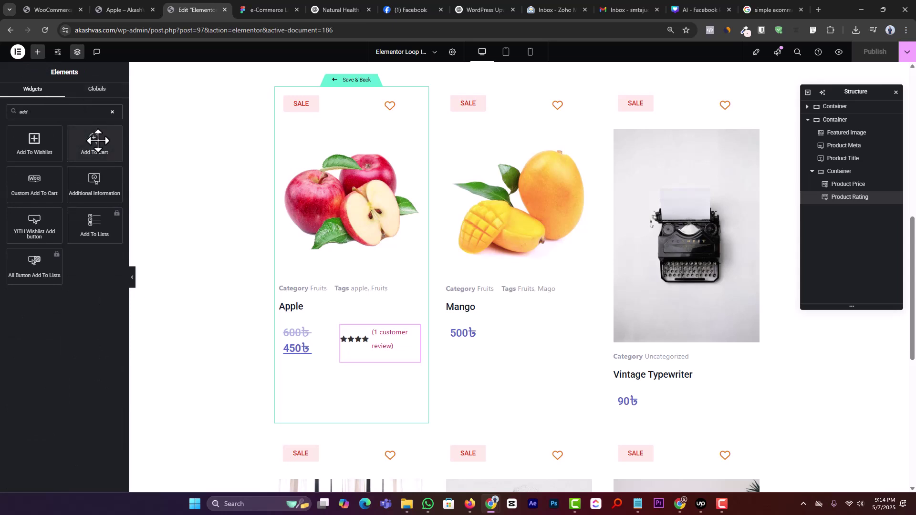
drag(95, 144, 342, 382)
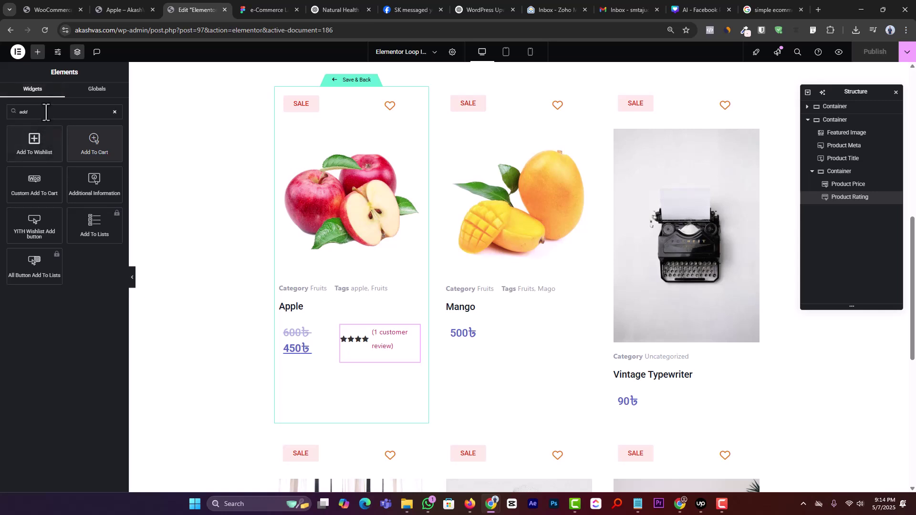
Clear the widget search and try to place a new Container below the Apple card's price row.
key(BackSpace)
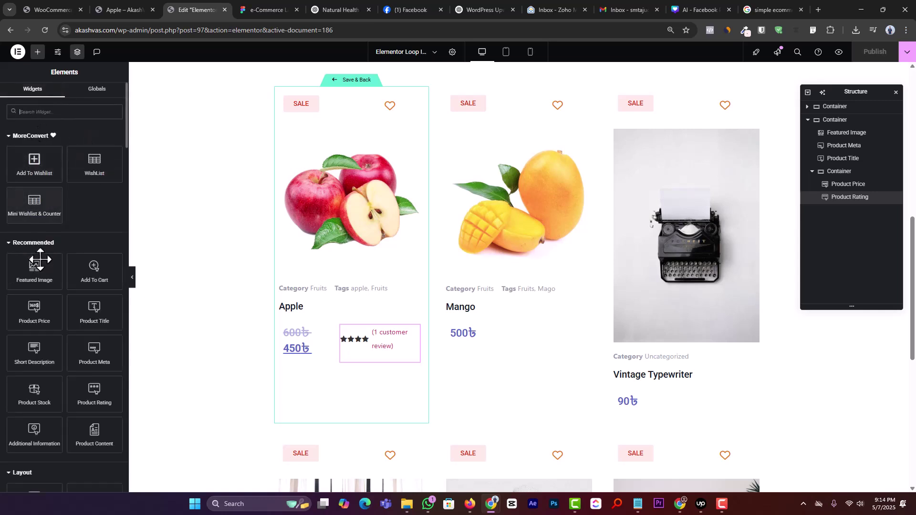
scroll(51, 365, down, 1)
scroll(51, 365, down, 2)
drag(43, 357, 334, 392)
Duplicate the container holding the Apple card's image, meta, title and price row.
click(812, 172)
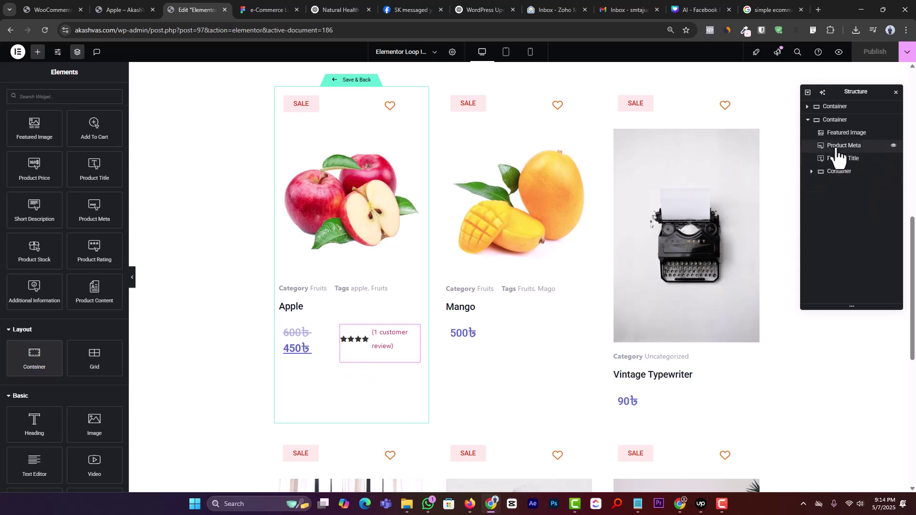
click(810, 122)
click(807, 120)
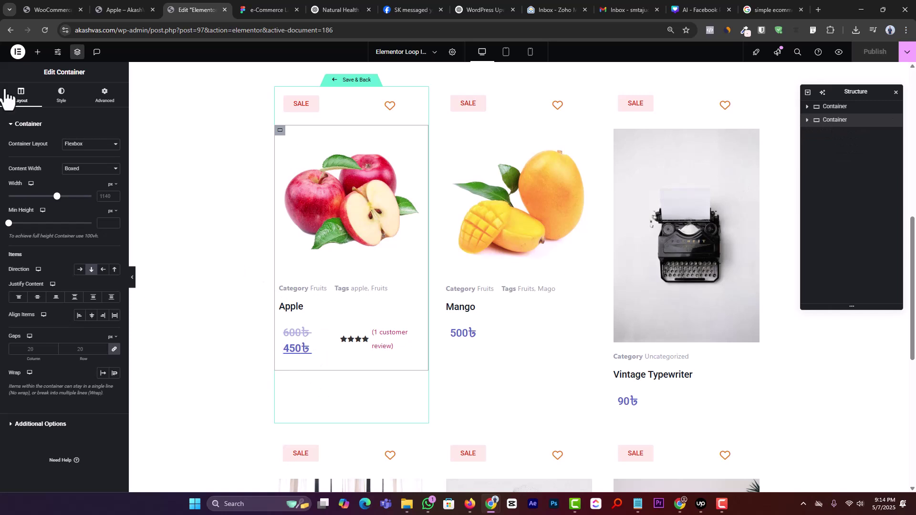
click(36, 53)
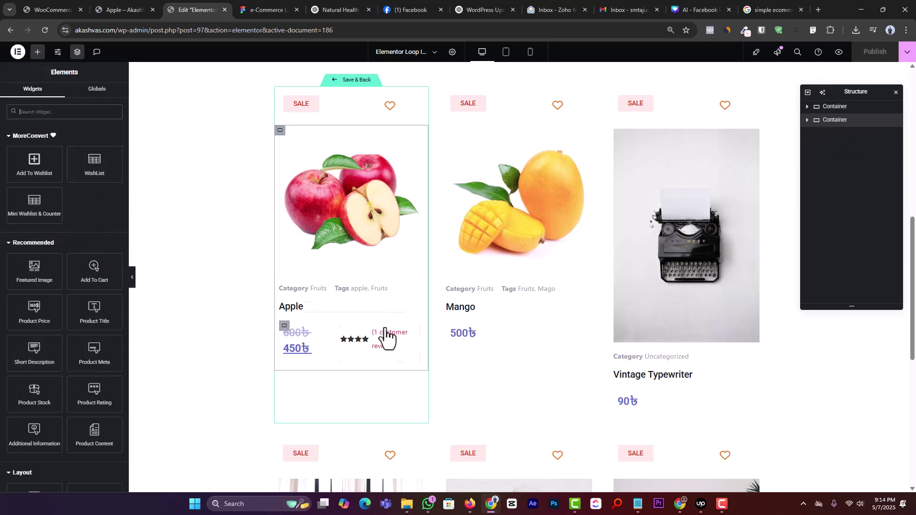
click(280, 133)
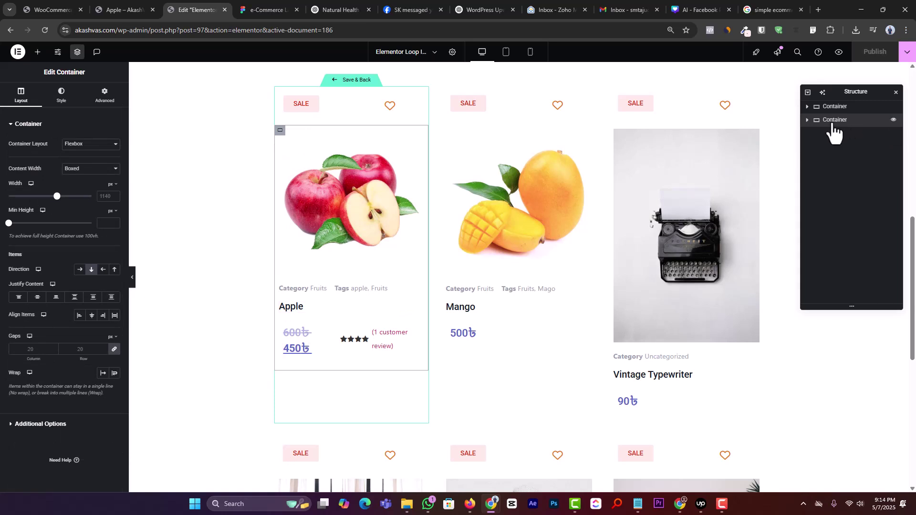
key(ctrl+d)
Empty the duplicated container by deleting its nested price container, Product Title, Product Meta and Featured Image.
click(807, 133)
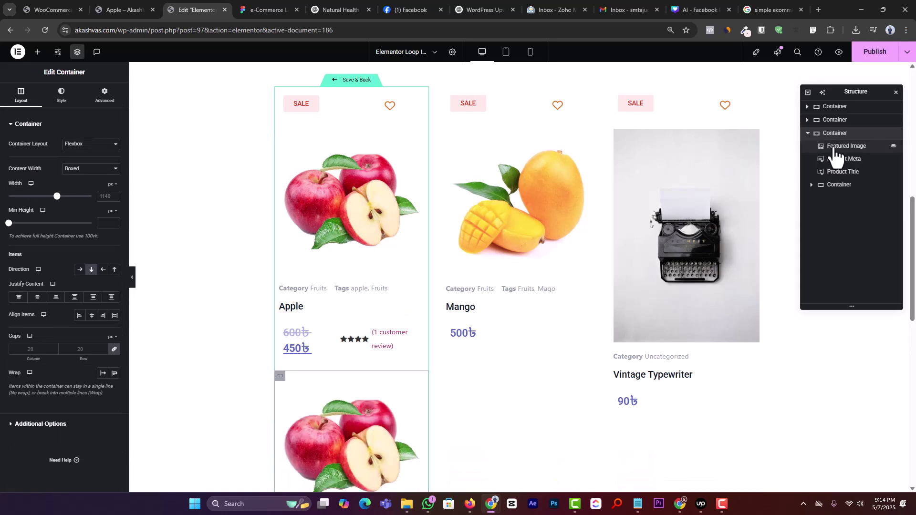
click(834, 147)
click(829, 187)
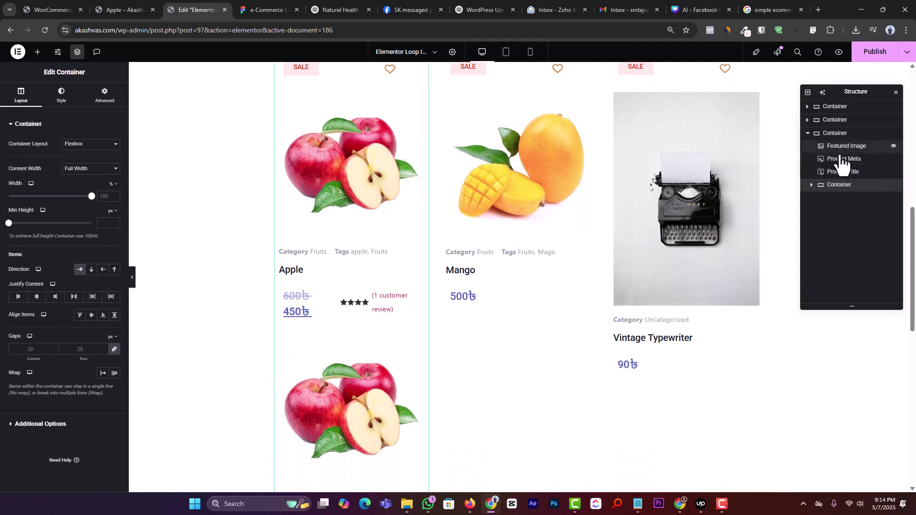
key(Delete)
click(841, 172)
key(Delete)
click(842, 161)
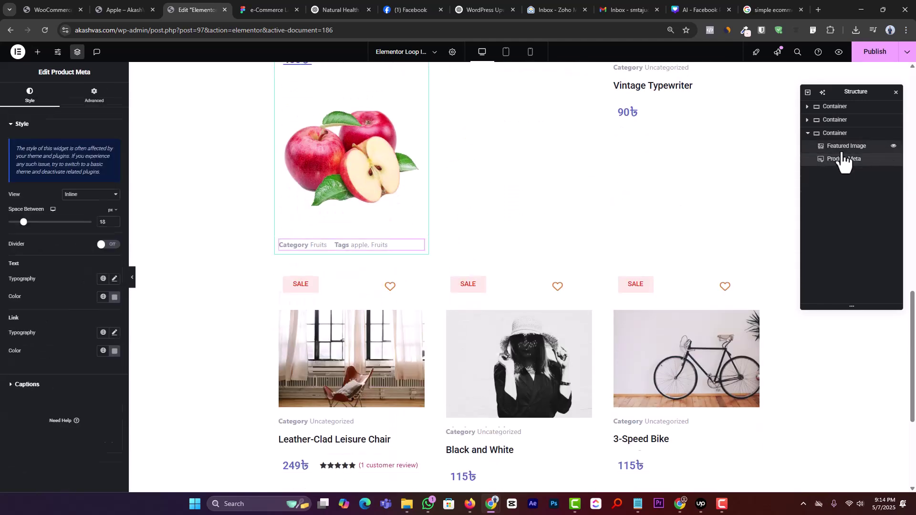
key(Delete)
click(842, 151)
key(Delete)
scroll(452, 291, up, 4)
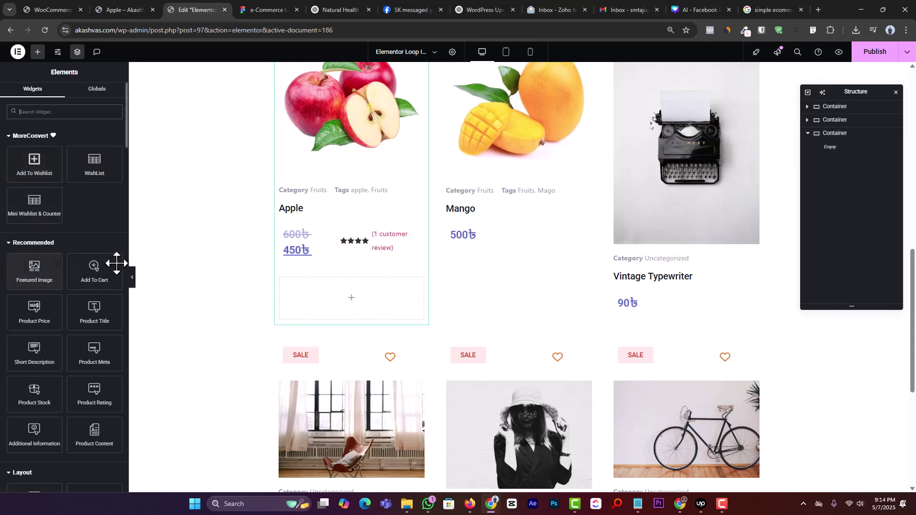
Try the standard Add To Cart widget in the empty container below the price, and delete it again.
drag(96, 272, 359, 299)
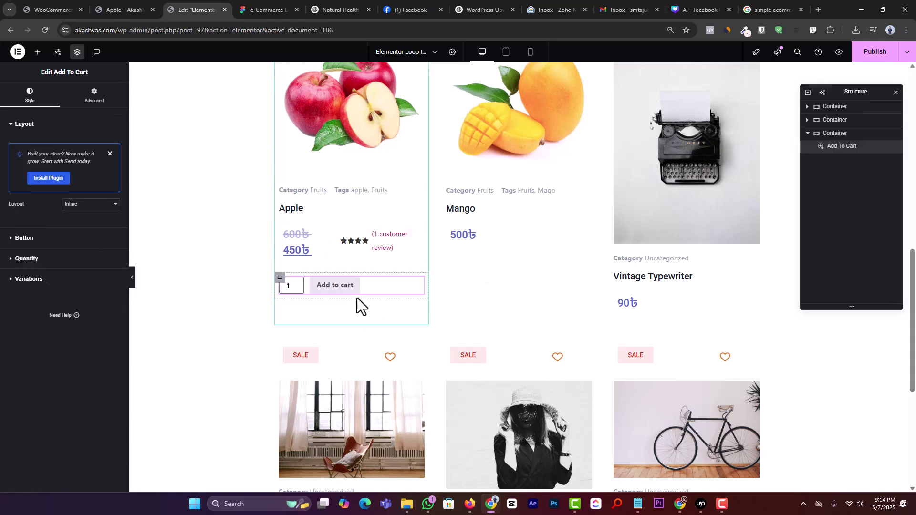
right_click(414, 285)
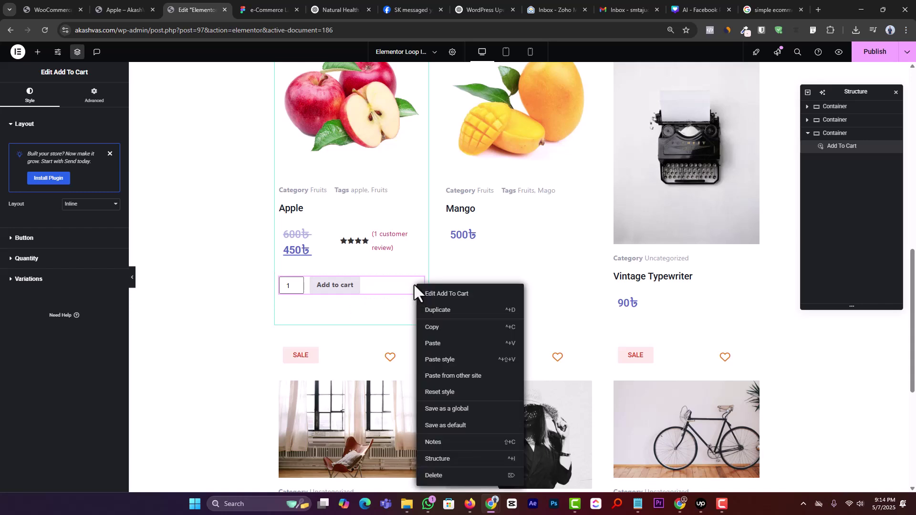
click(368, 285)
right_click(417, 284)
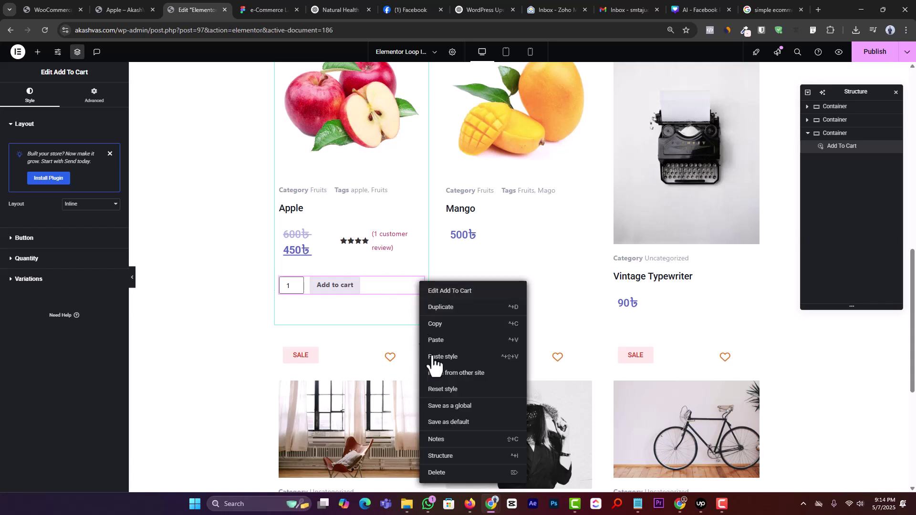
click(439, 473)
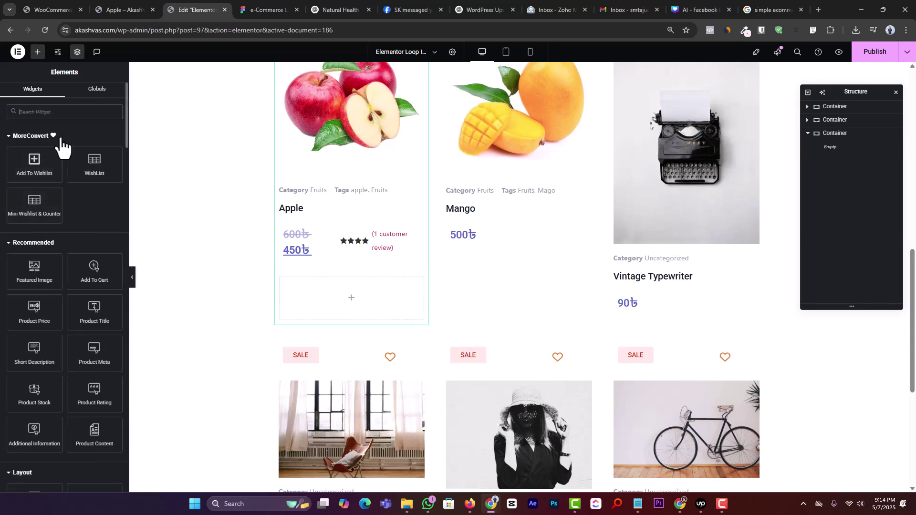
Search the widgets for "add" and place Custom Add To Cart in the empty container below the Apple card's price.
click(64, 112)
text(add)
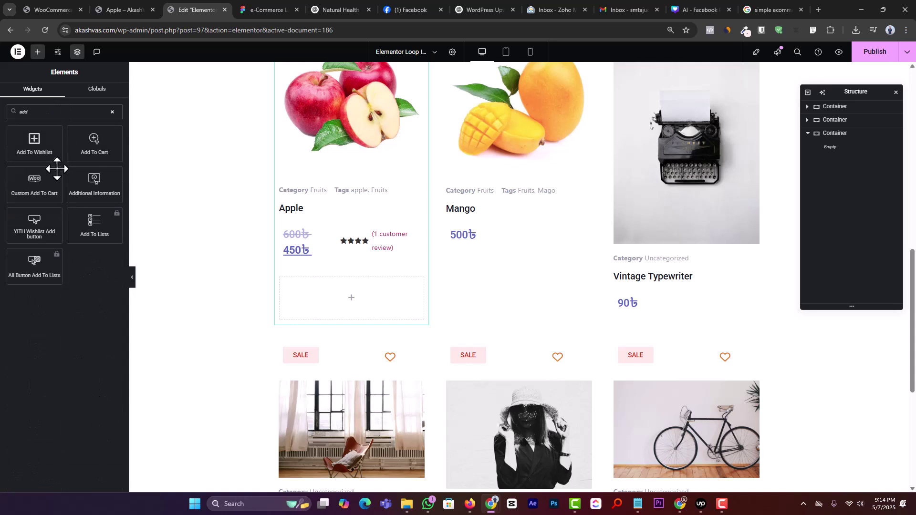
drag(33, 179, 353, 297)
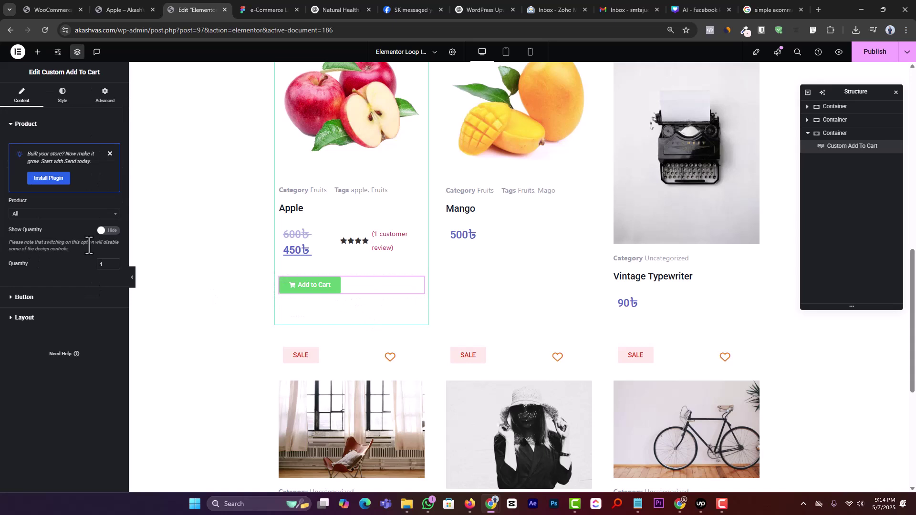
Review the product, button and style settings of the Custom Add To Cart widget.
click(39, 298)
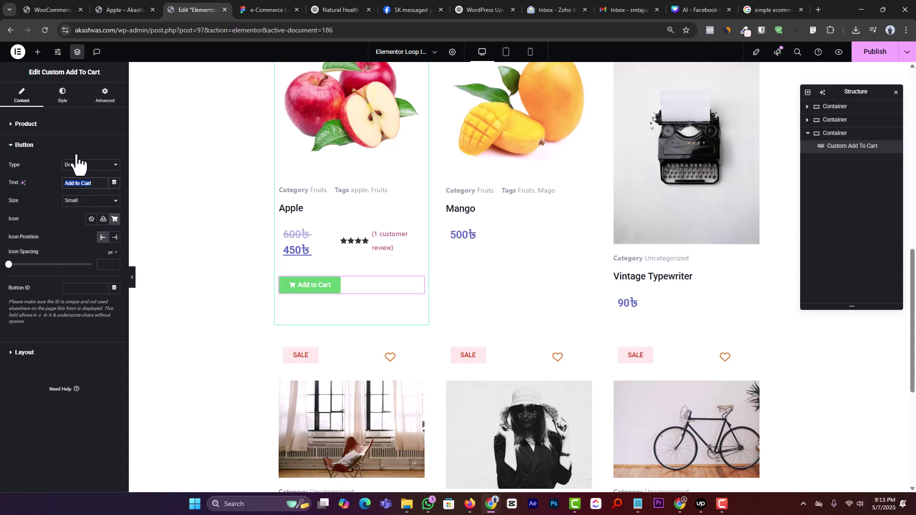
click(53, 127)
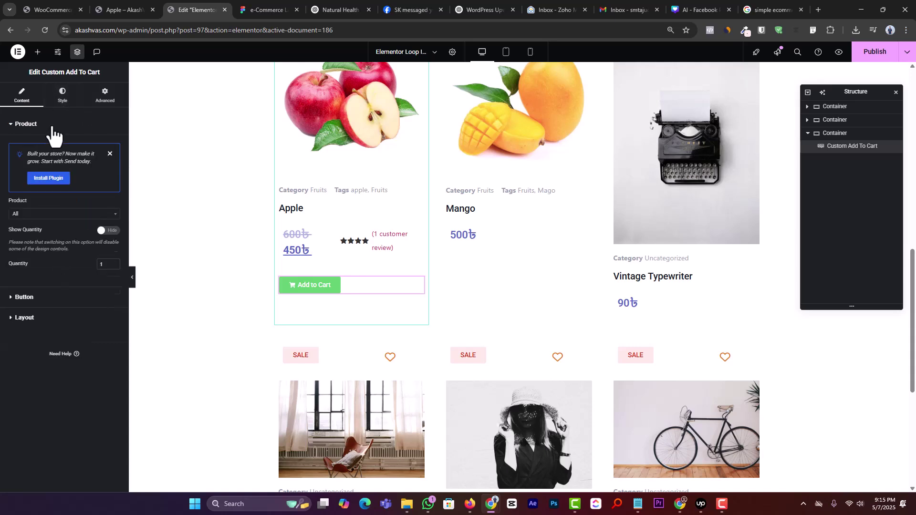
click(77, 300)
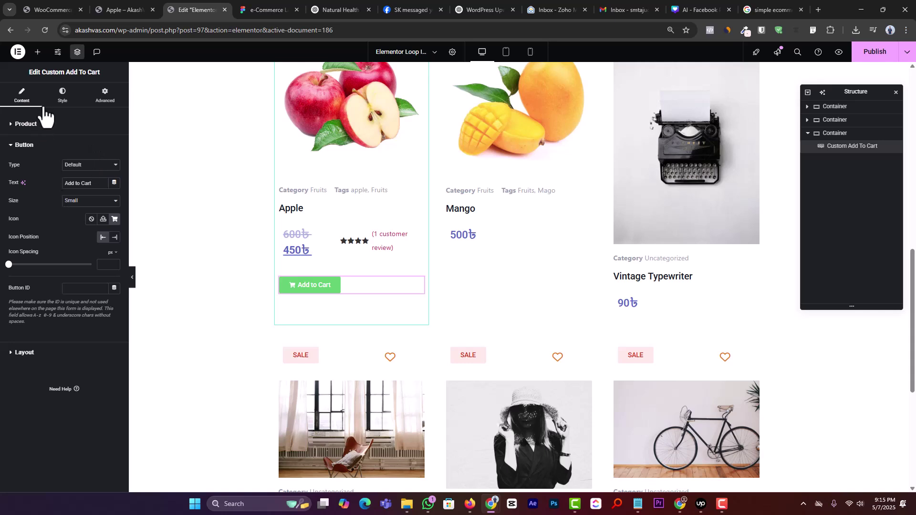
click(63, 96)
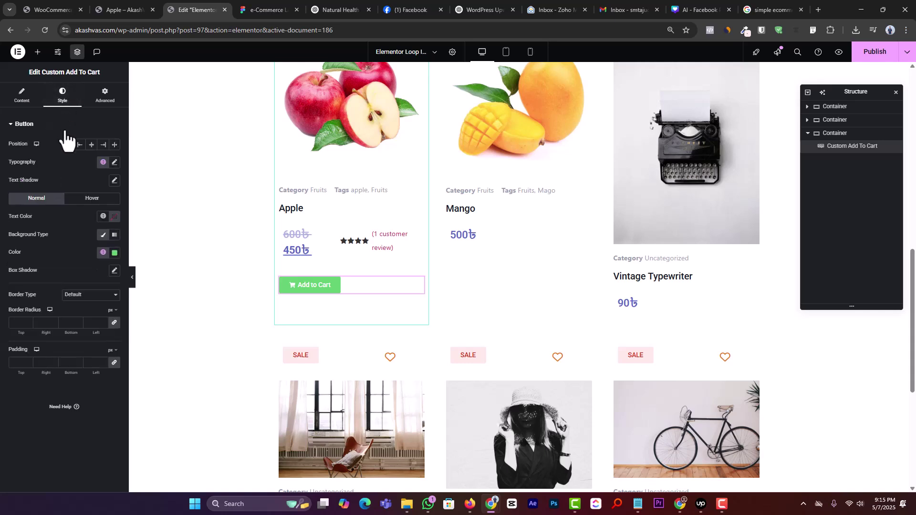
click(21, 95)
click(31, 294)
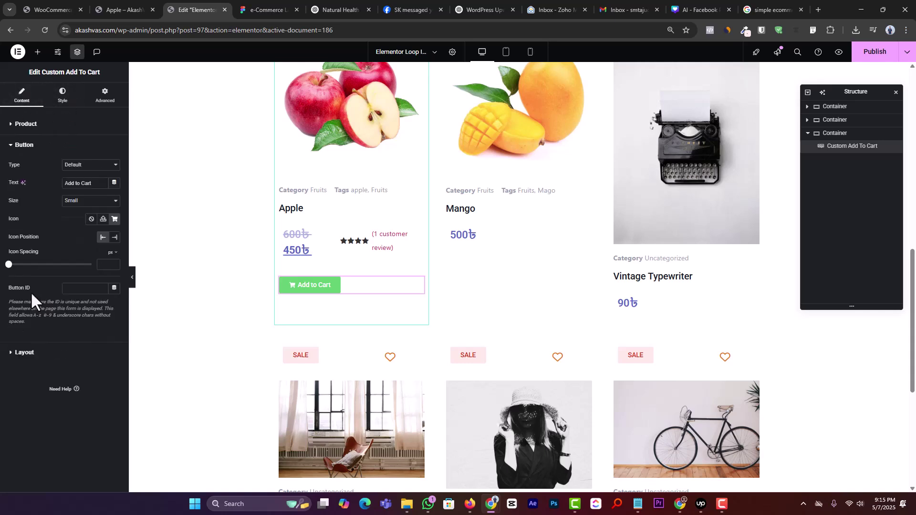
Try the Stacked layout for the Custom Add To Cart widget and switch the layout back.
click(27, 353)
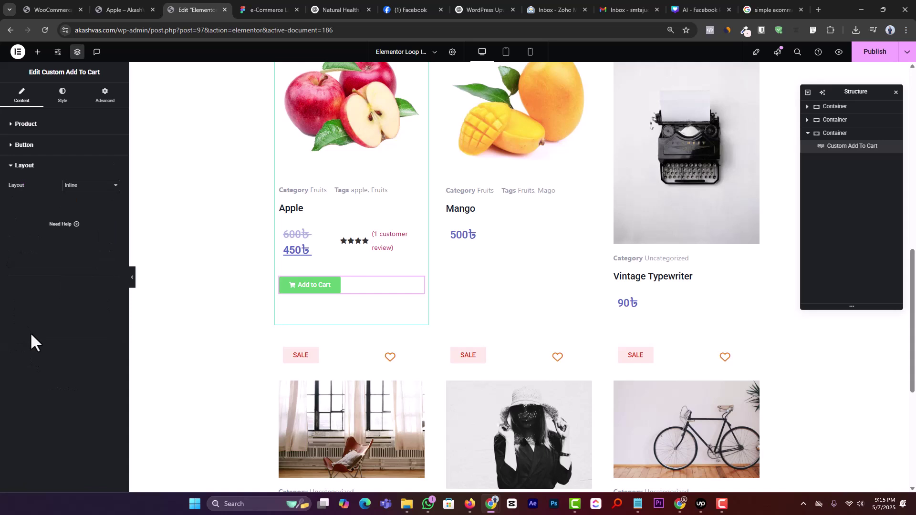
click(87, 188)
click(87, 206)
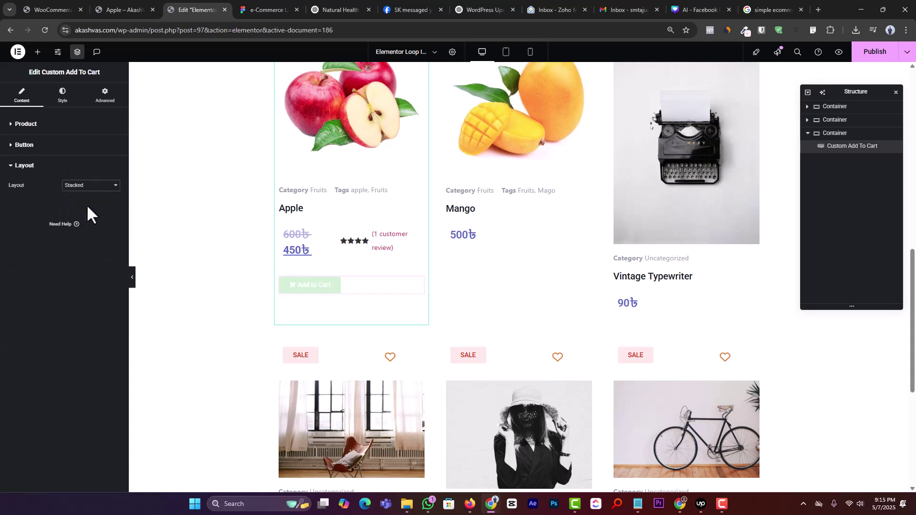
click(91, 220)
click(91, 188)
click(91, 199)
Center the Add to Cart button within its widget and check its typography settings.
click(62, 98)
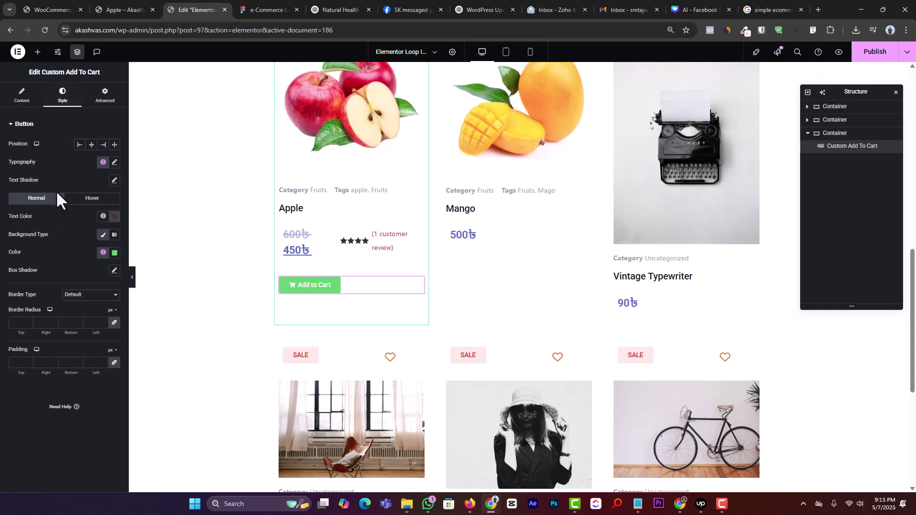
click(91, 144)
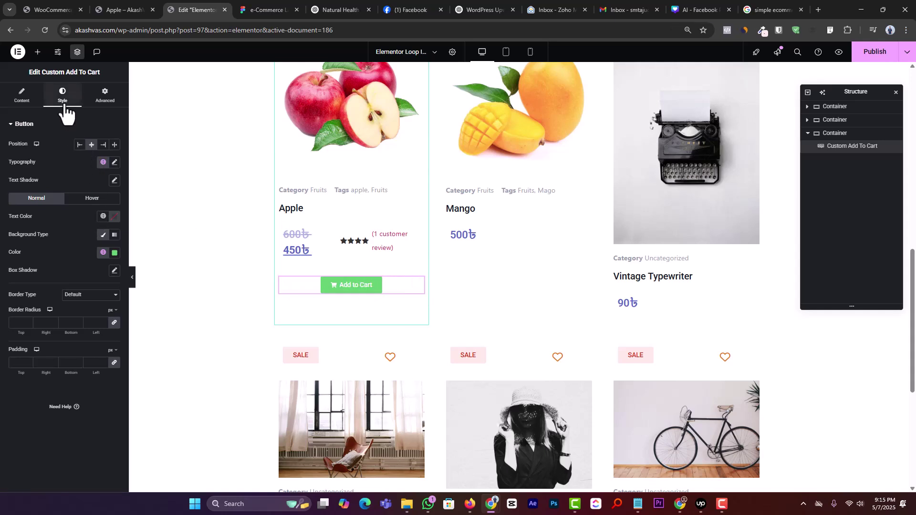
click(115, 163)
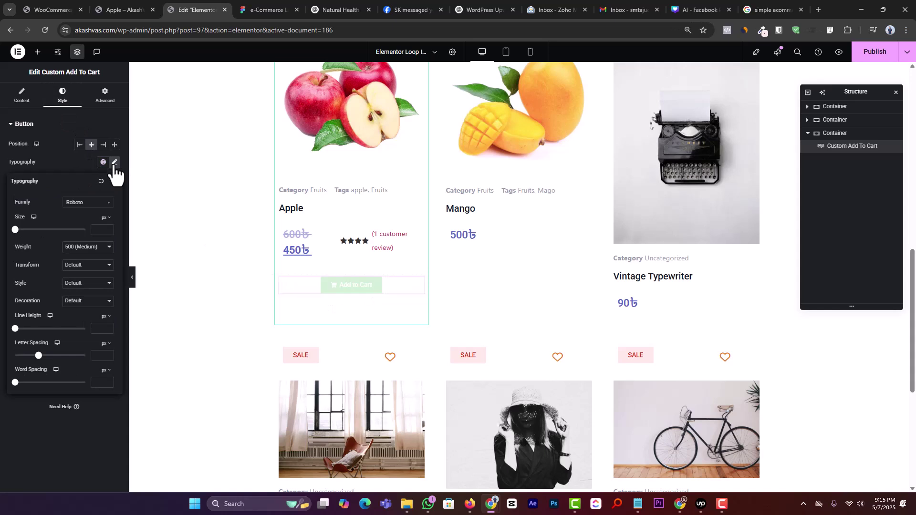
click(114, 163)
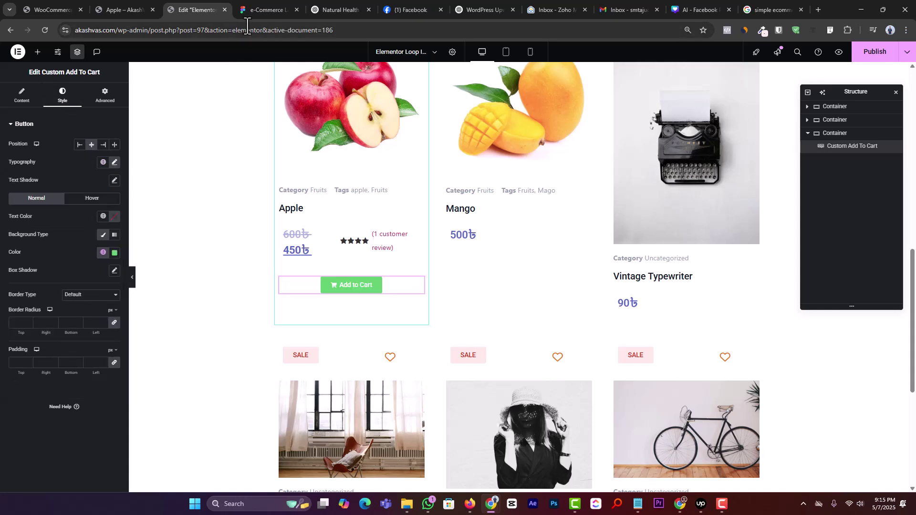
Copy the fill color 43467F from the Figma design's Add to cart button and apply it as the Elementor button's background color.
click(262, 9)
click(533, 290)
double_click(533, 290)
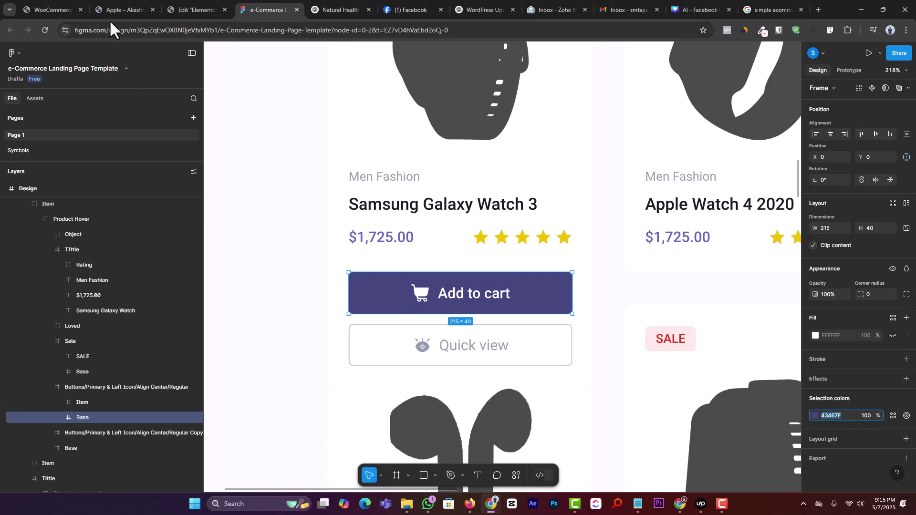
click(208, 7)
click(115, 253)
key(ctrl+v)
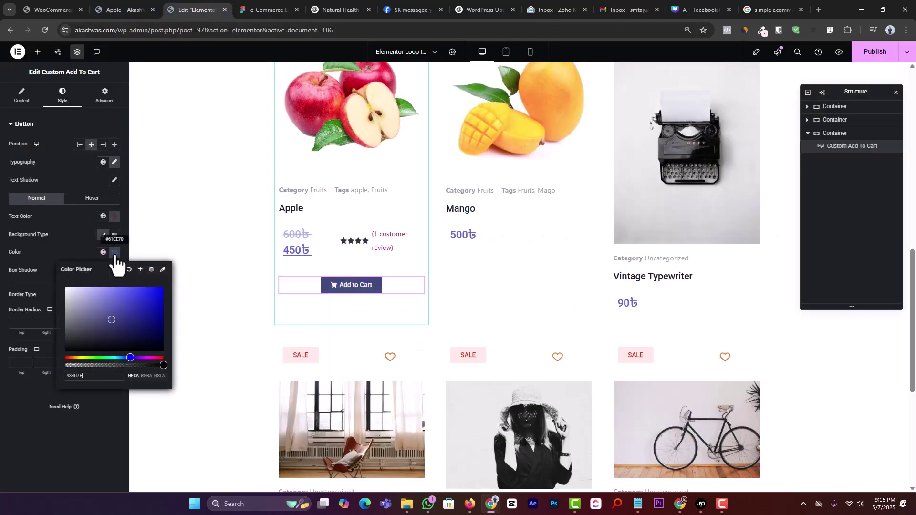
click(29, 419)
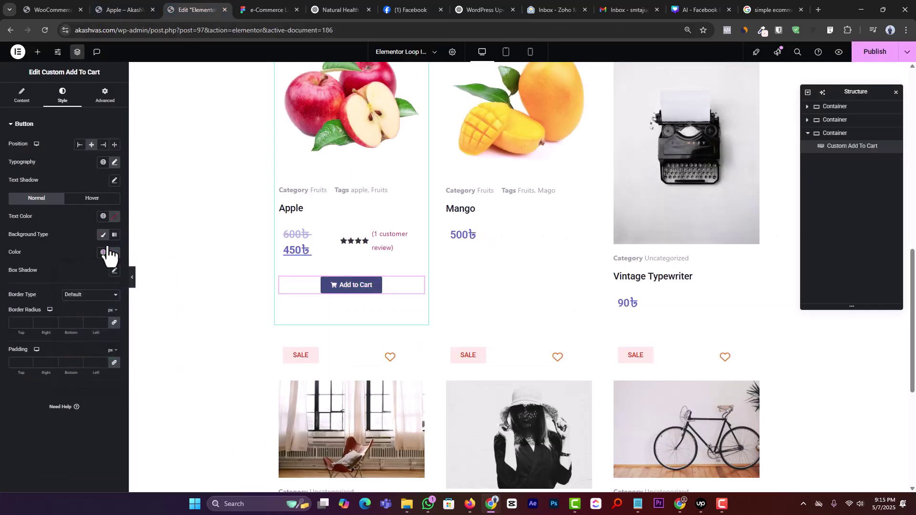
Turn on Show Quantity for the Custom Add To Cart widget.
click(23, 96)
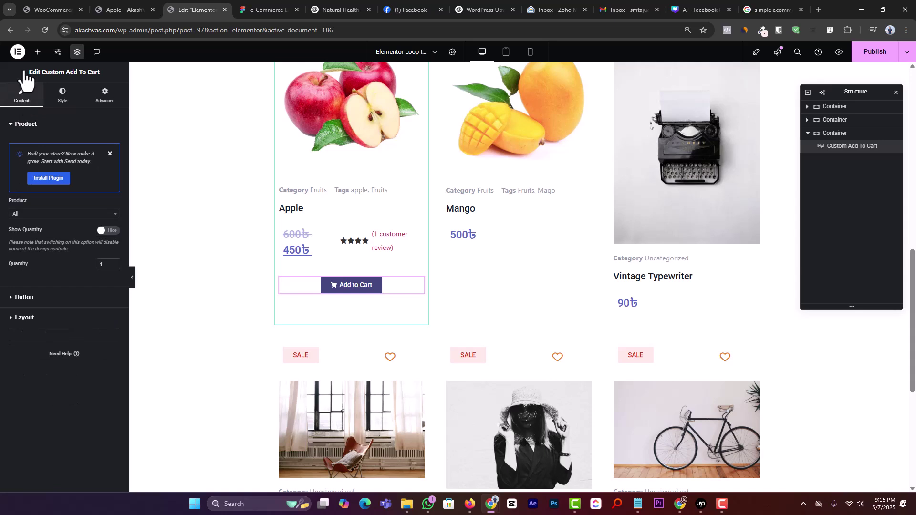
click(108, 231)
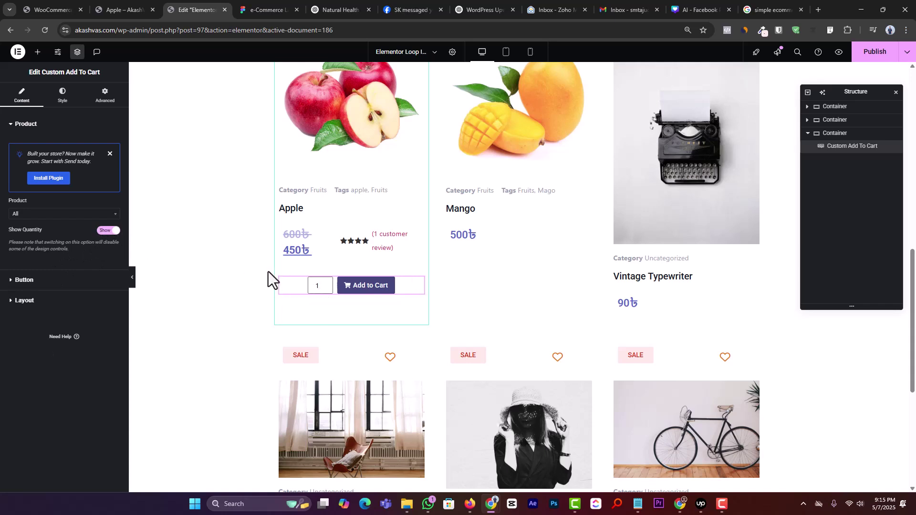
Turn off Show Quantity for the Custom Add To Cart widget and set its button size to Large.
click(108, 231)
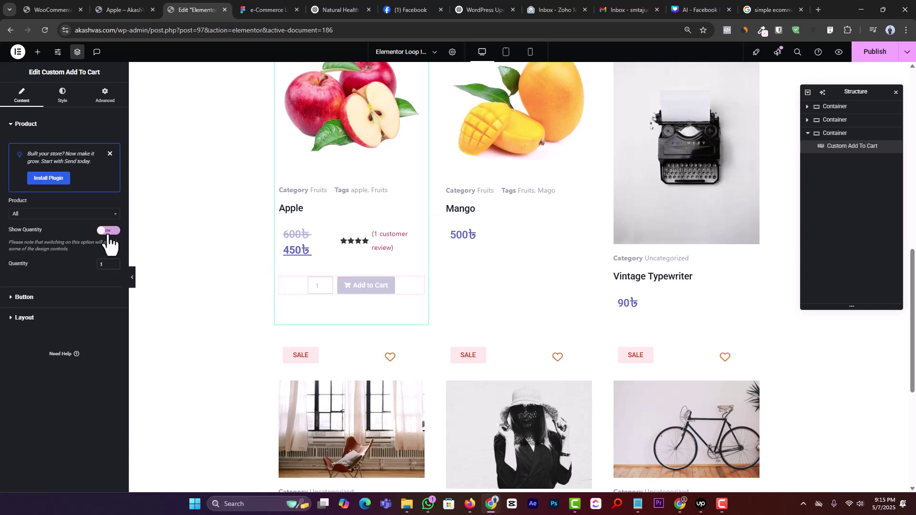
click(58, 298)
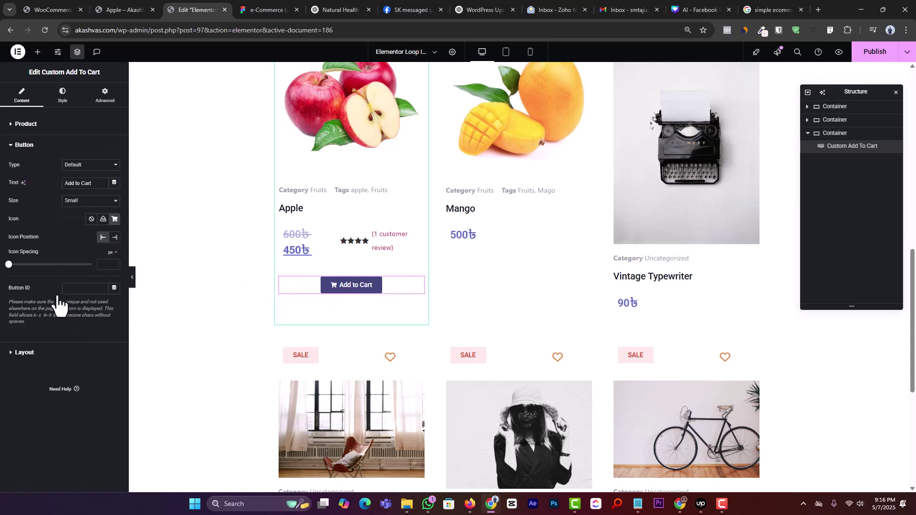
click(74, 203)
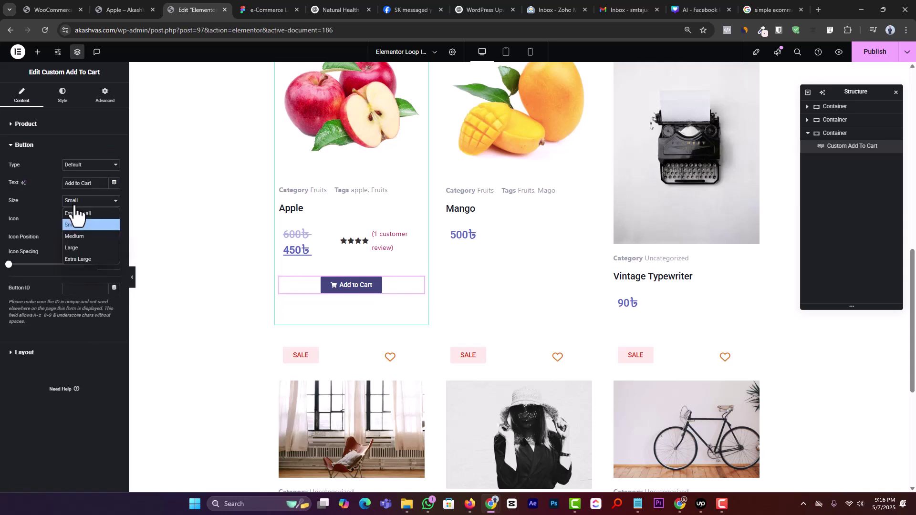
click(87, 244)
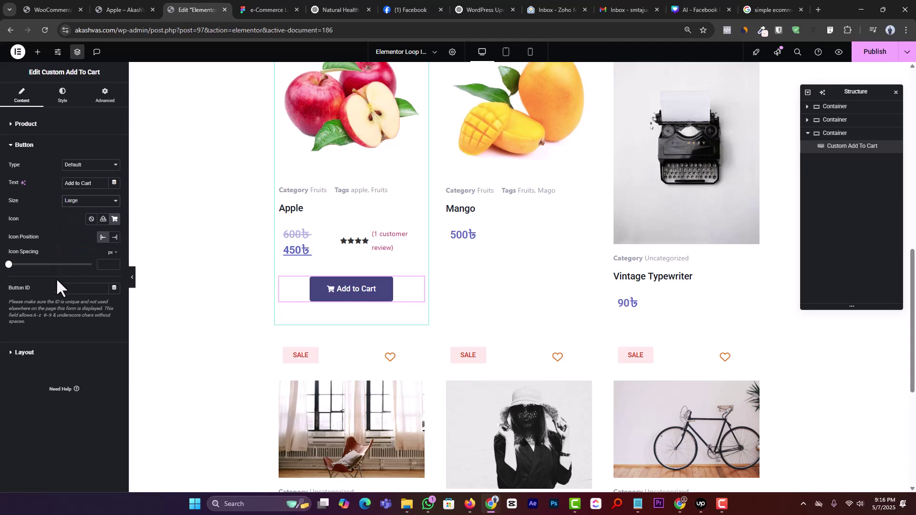
Unlink the Add to Cart button's padding and set right and left to 100 px, using the Figma button as reference.
click(31, 352)
click(69, 100)
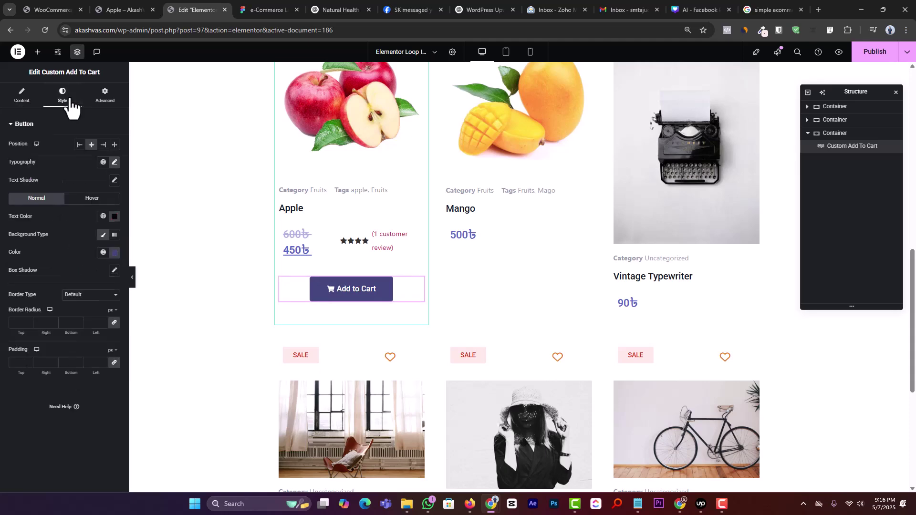
click(267, 10)
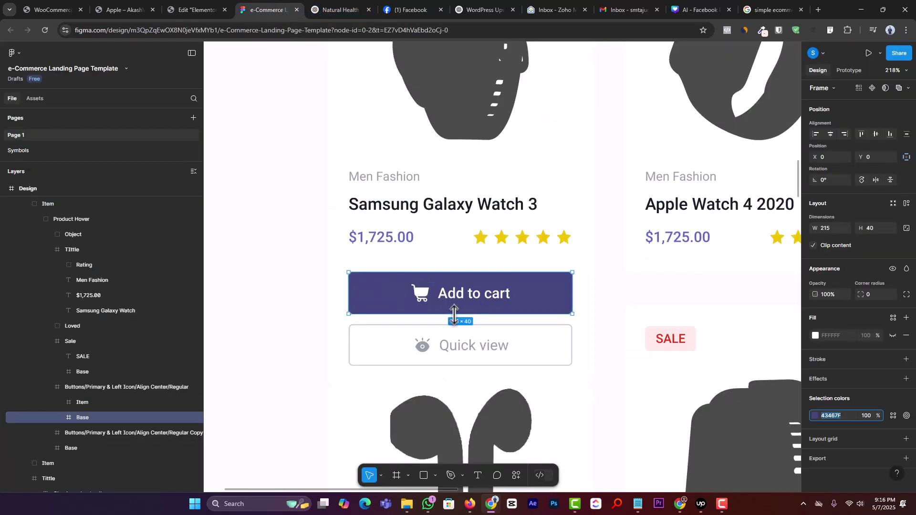
click(196, 10)
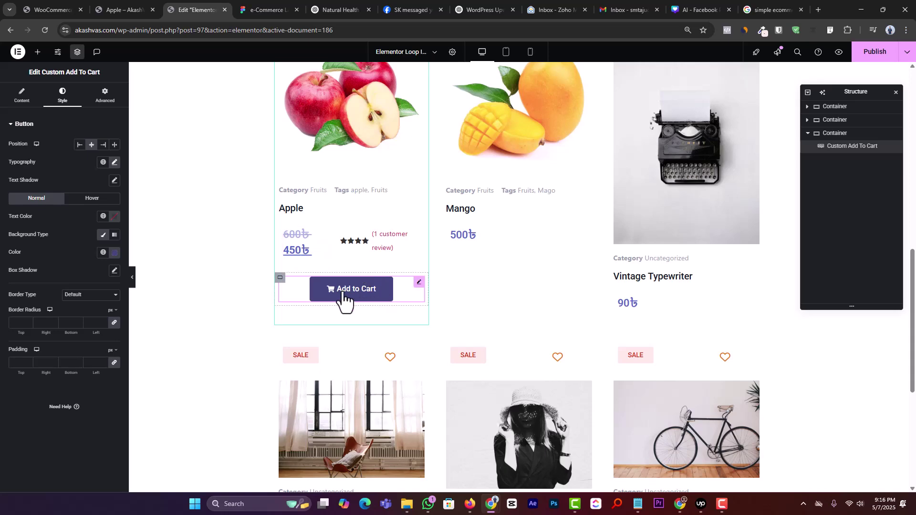
click(277, 9)
click(217, 11)
drag(26, 359, 27, 364)
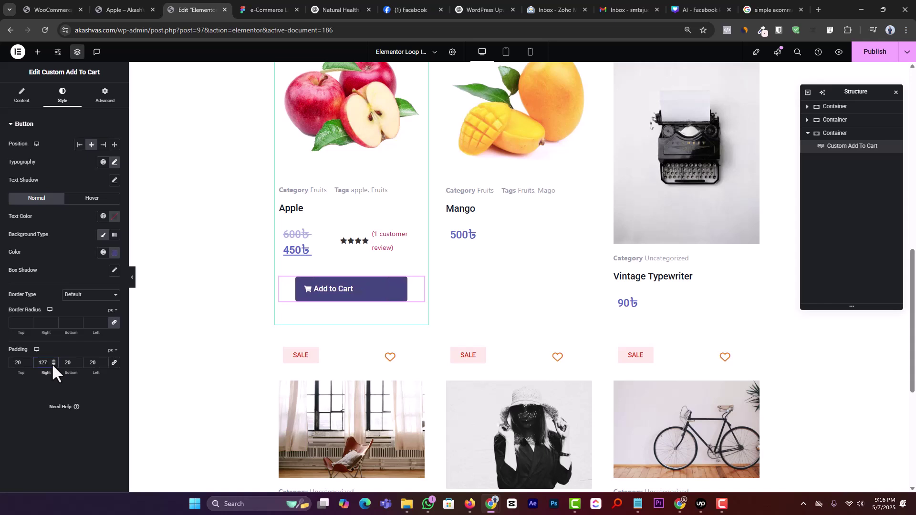
click(53, 365)
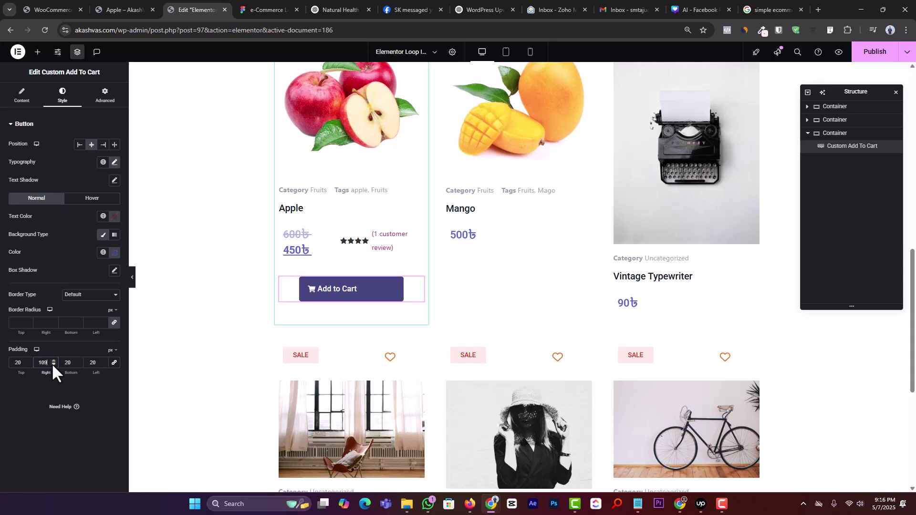
click(53, 365)
click(54, 365)
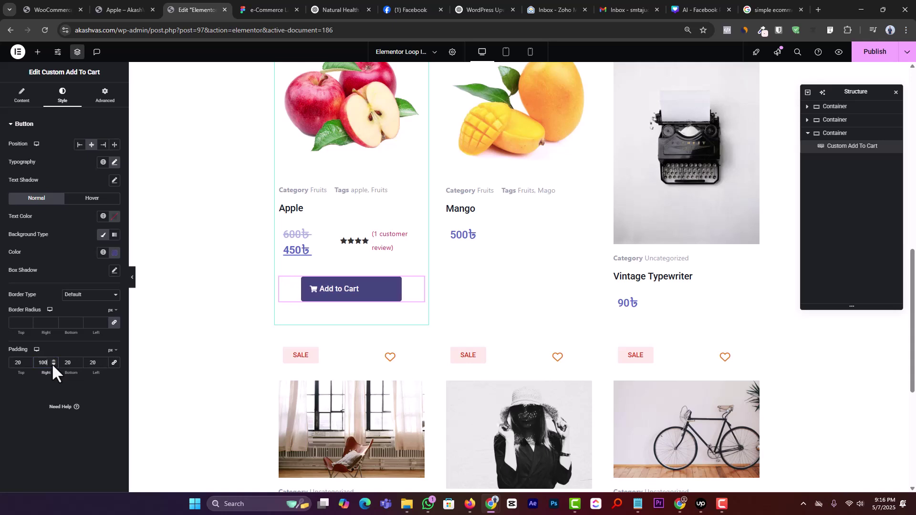
double_click(42, 363)
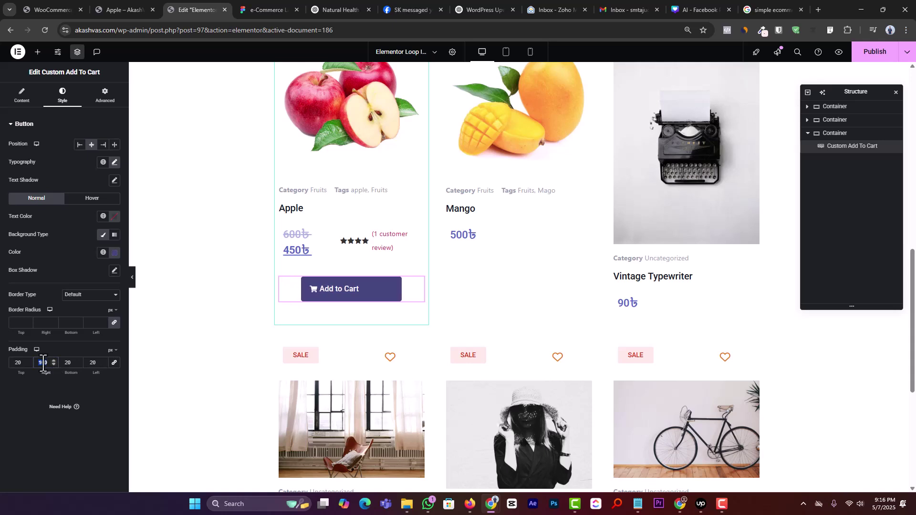
Set the Add to Cart button's bottom and top padding to 30 px.
double_click(75, 358)
text(30)
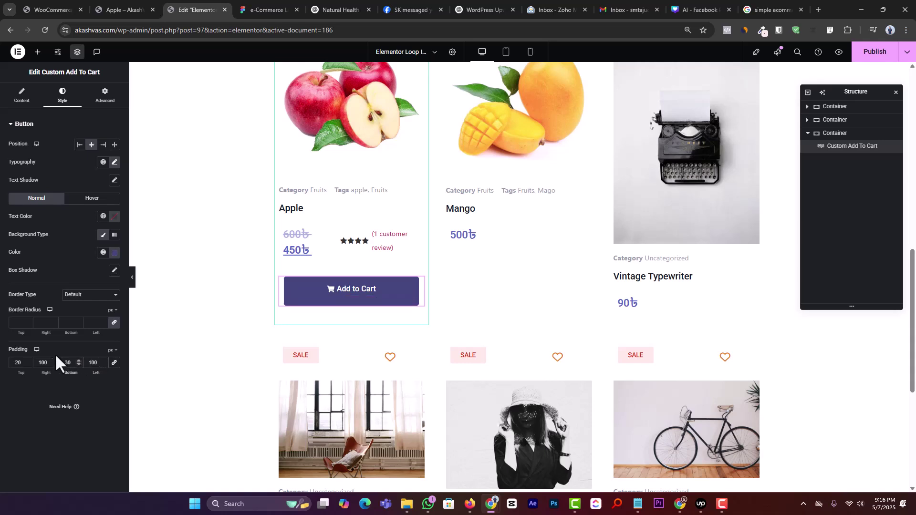
double_click(21, 362)
text(30)
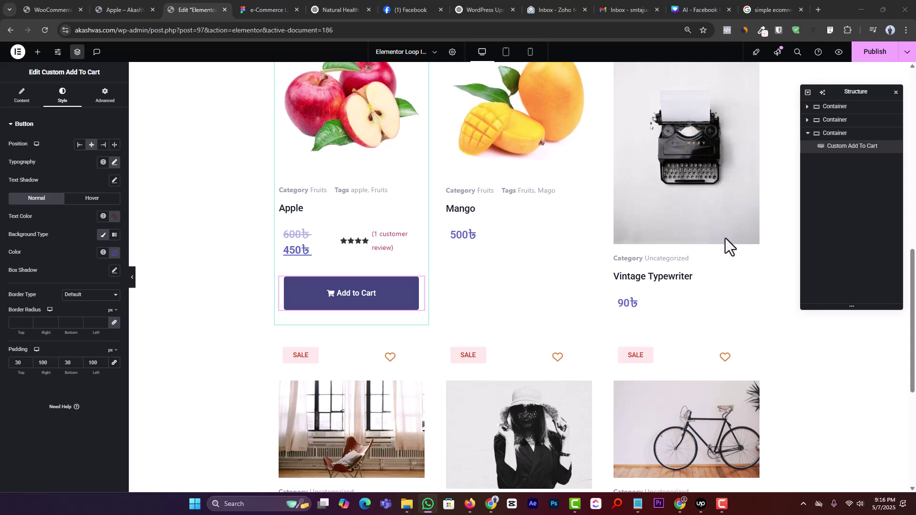
Leave the product card's loop item template and return to editing the Home page.
click(284, 4)
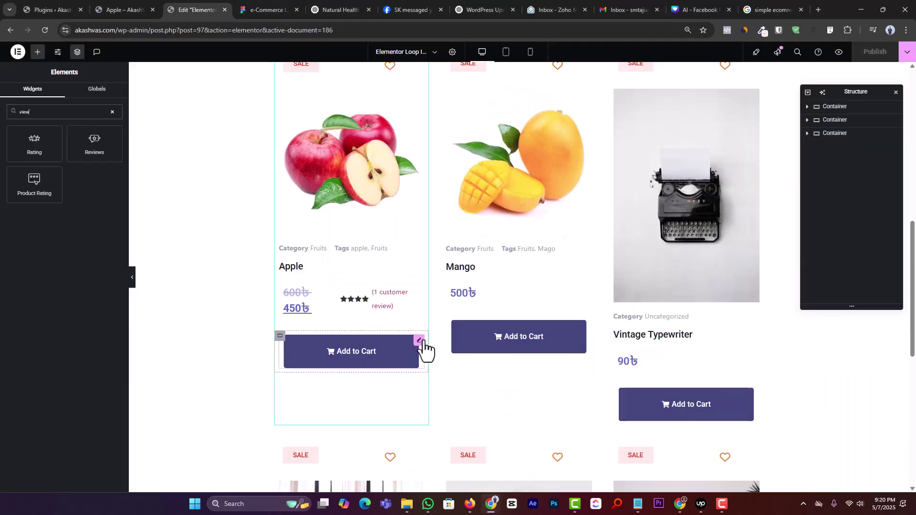
click(420, 341)
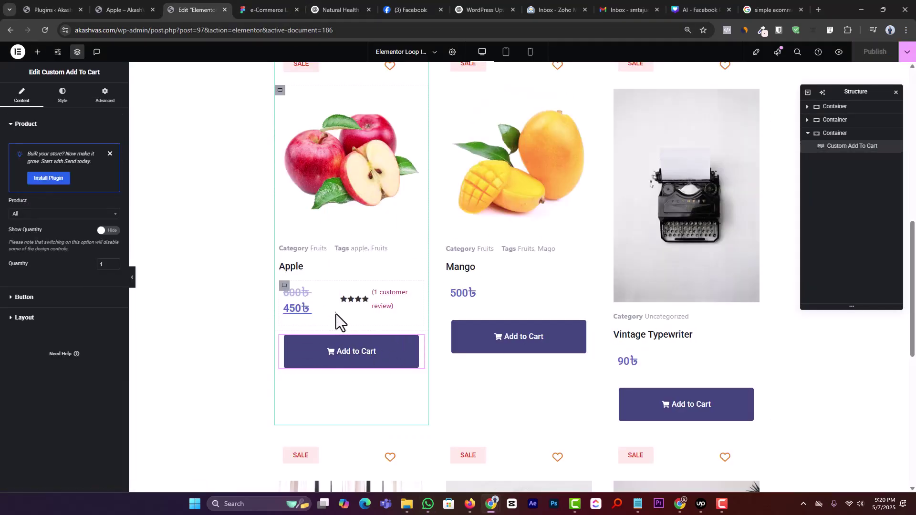
scroll(336, 310, up, 1)
scroll(336, 310, up, 2)
click(353, 187)
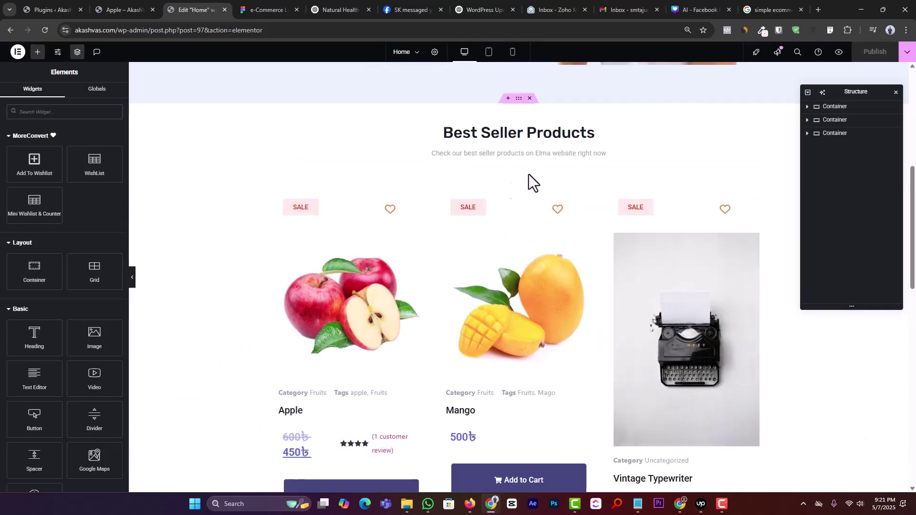
Examine the Best Seller Products cards in the editor and in a preview of the Home page.
scroll(423, 138, down, 9)
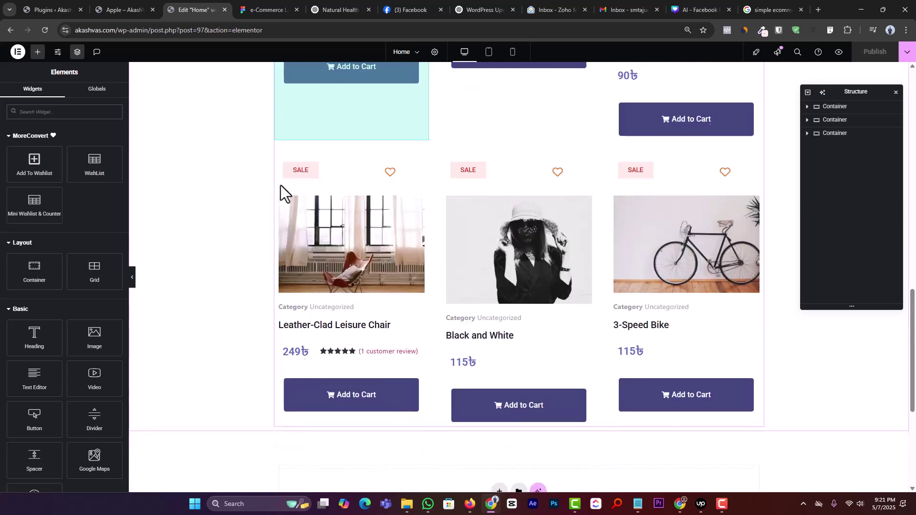
scroll(527, 365, up, 7)
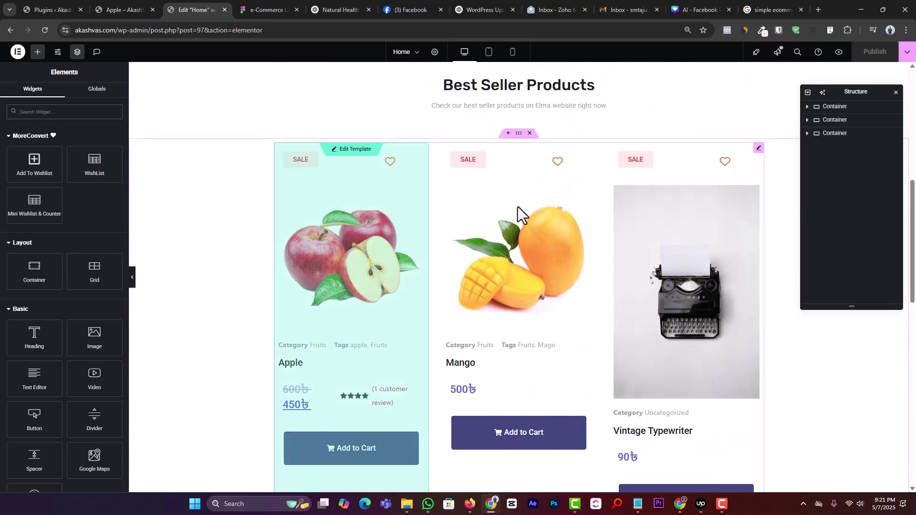
scroll(702, 255, down, 2)
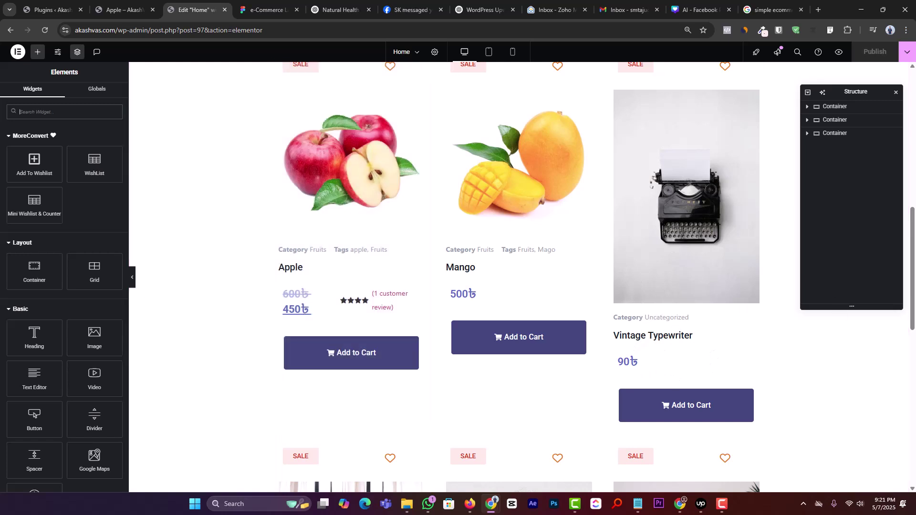
key(alt+Tab)
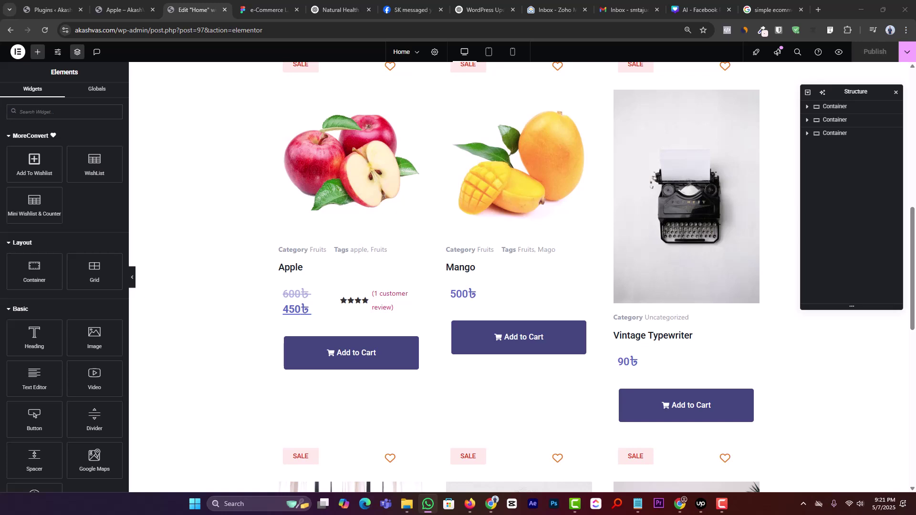
scroll(391, 162, up, 1)
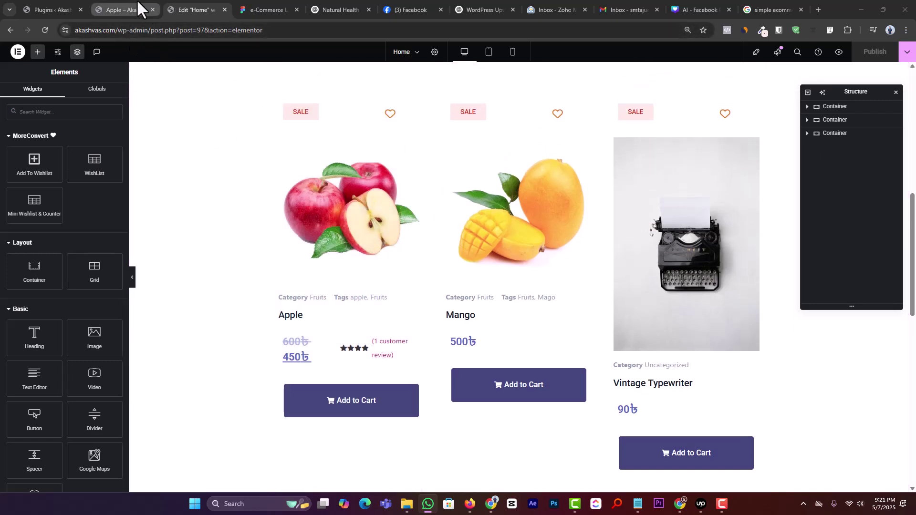
click(838, 53)
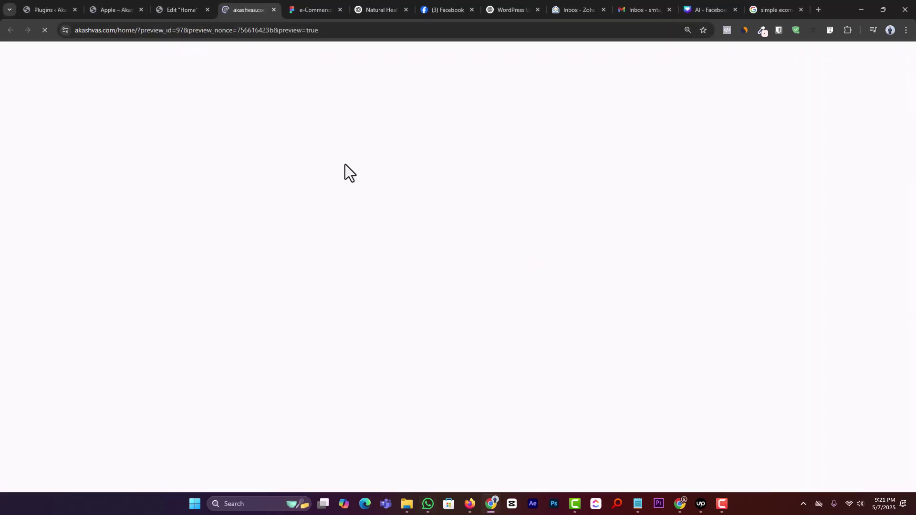
scroll(351, 175, down, 8)
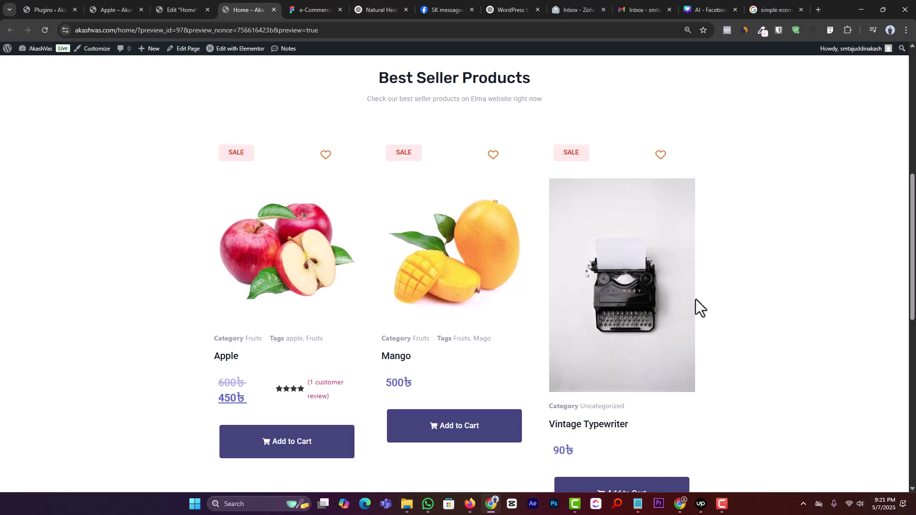
scroll(696, 299, down, 10)
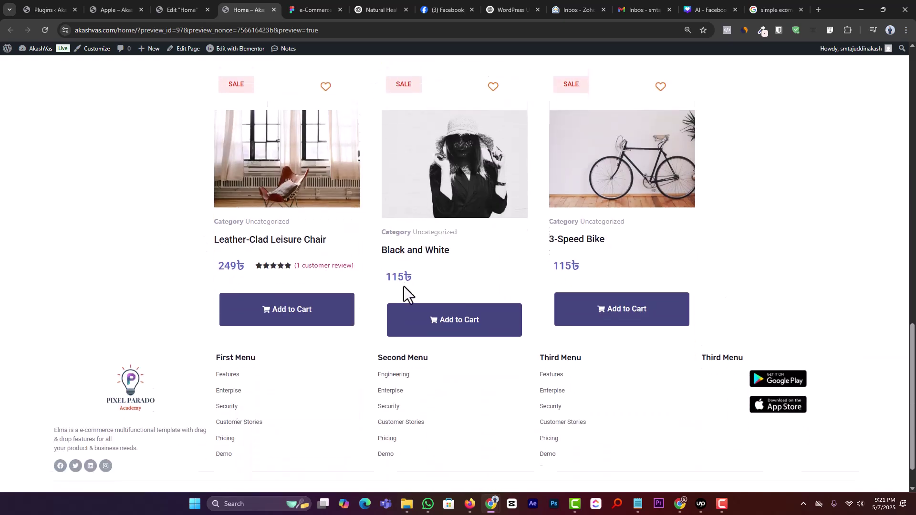
scroll(453, 315, up, 10)
scroll(436, 306, down, 3)
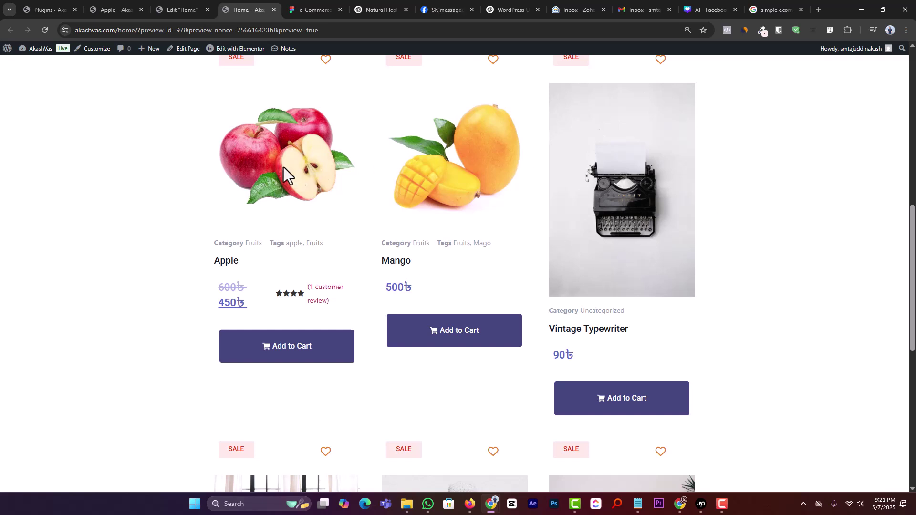
In the WooCommerce product list, move all sample products from Leather-Clad Leisure Chair through Retro Glass Jug (330 ml) to the Trash.
click(122, 8)
mouse_move(33, 64)
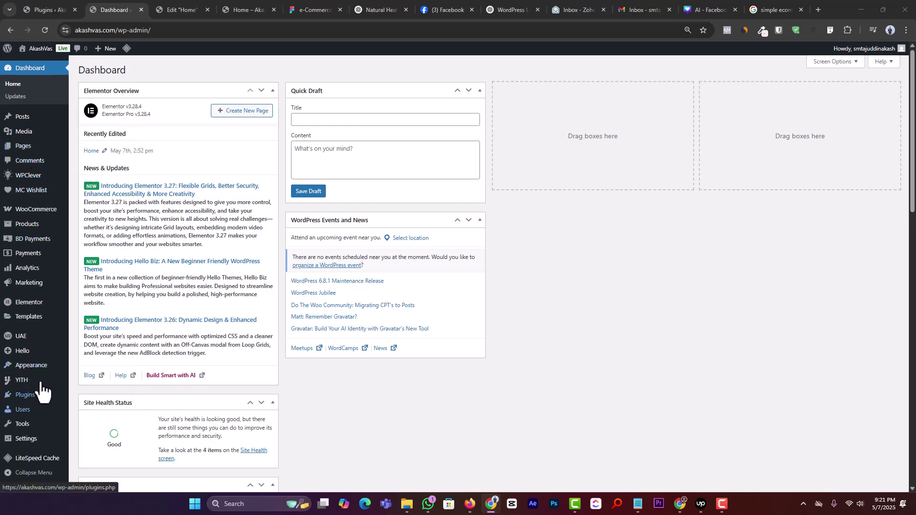
mouse_move(43, 224)
click(118, 227)
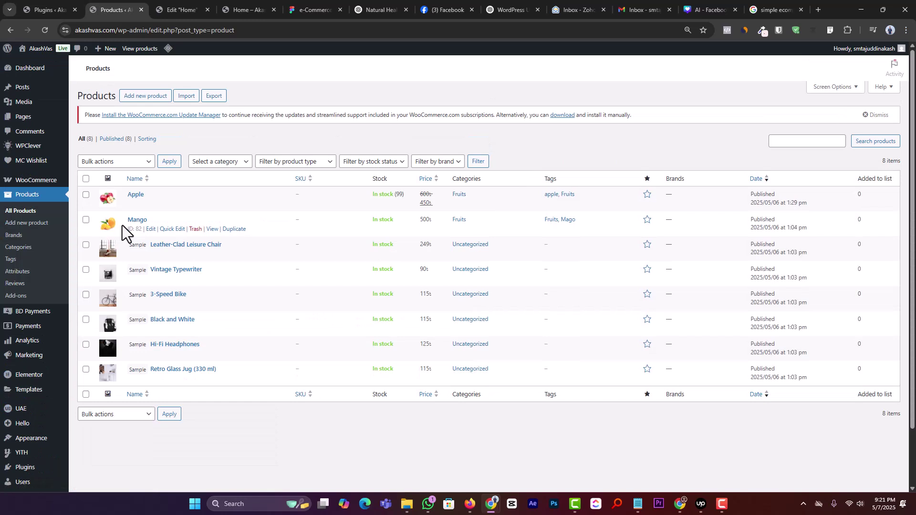
click(86, 245)
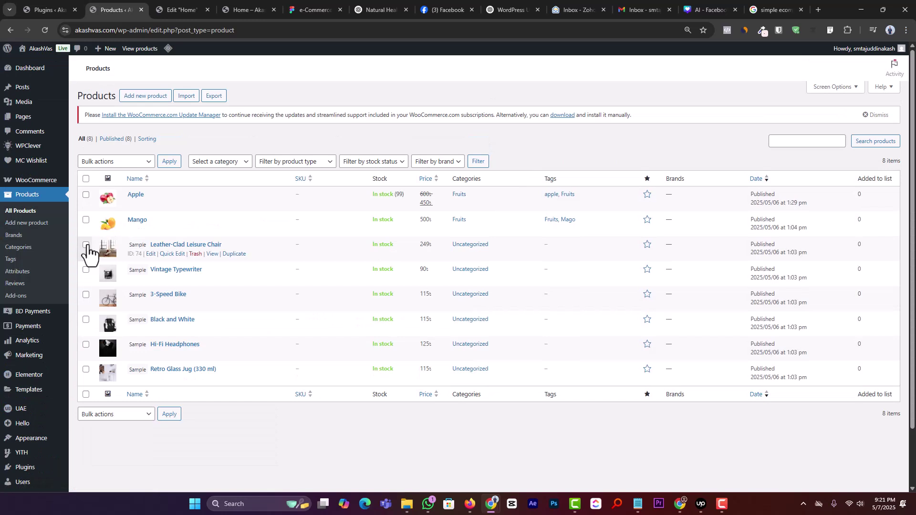
shift+click(86, 369)
click(114, 162)
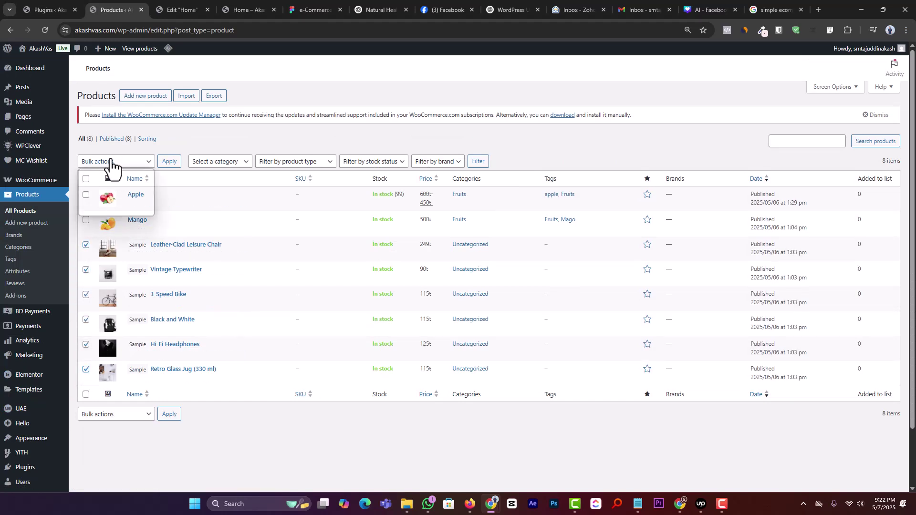
click(124, 198)
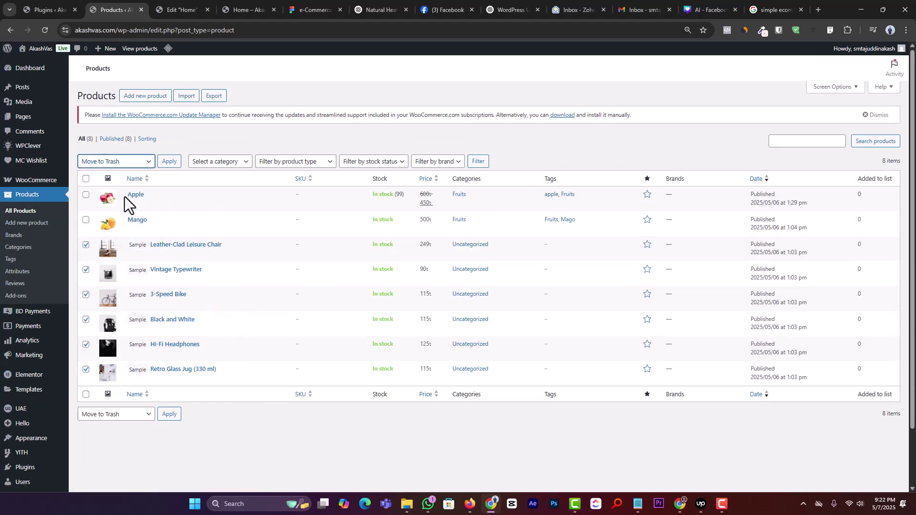
click(169, 162)
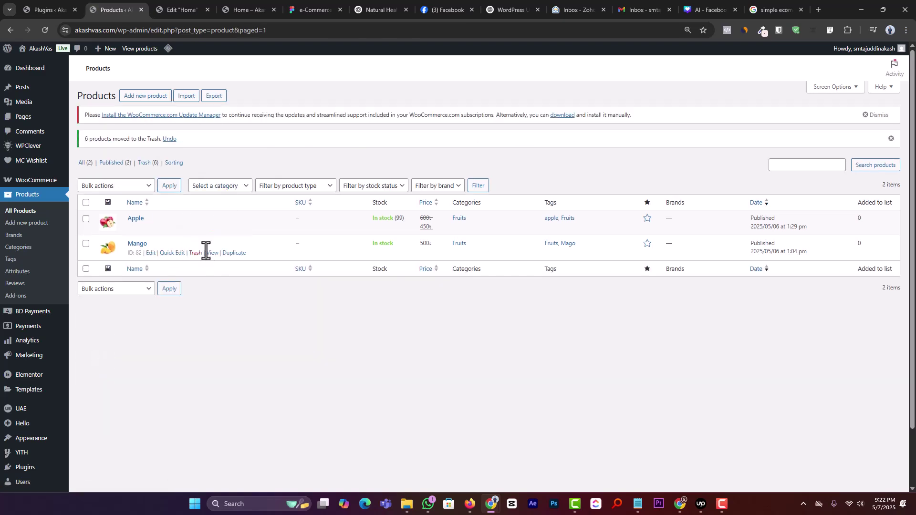
Duplicate the Mango product, title the copy "Mango 2", publish it and return to the product list.
click(234, 254)
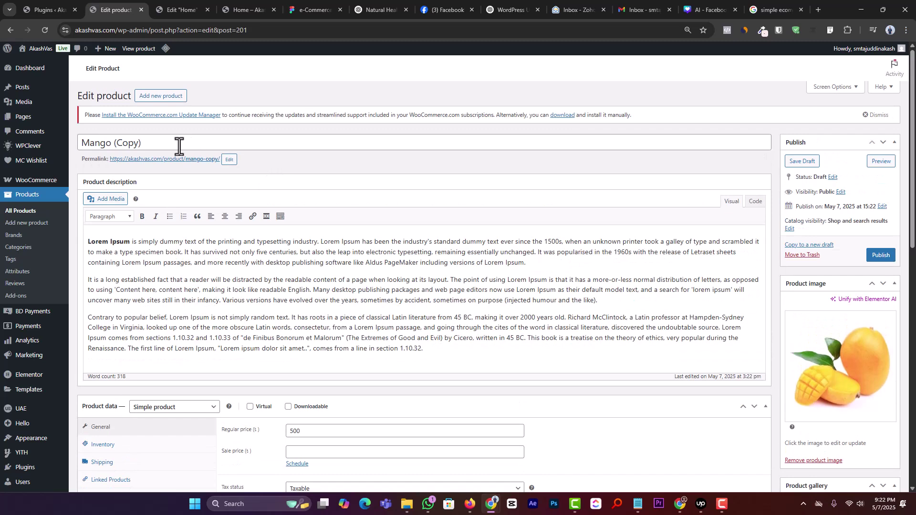
drag(179, 145, 123, 147)
text(2)
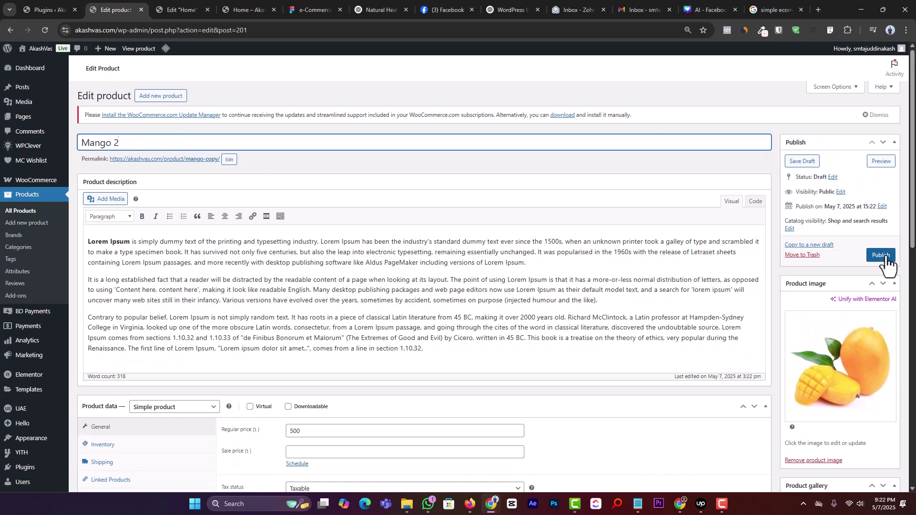
click(882, 256)
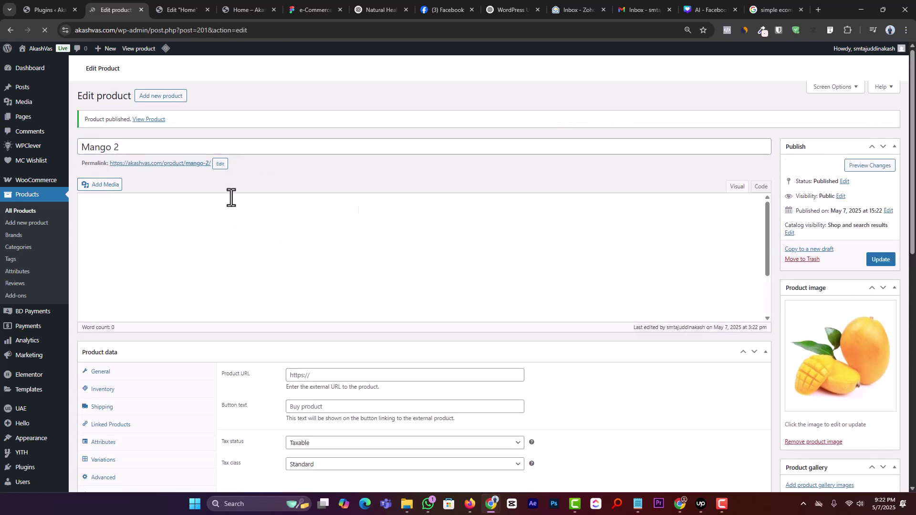
click(20, 210)
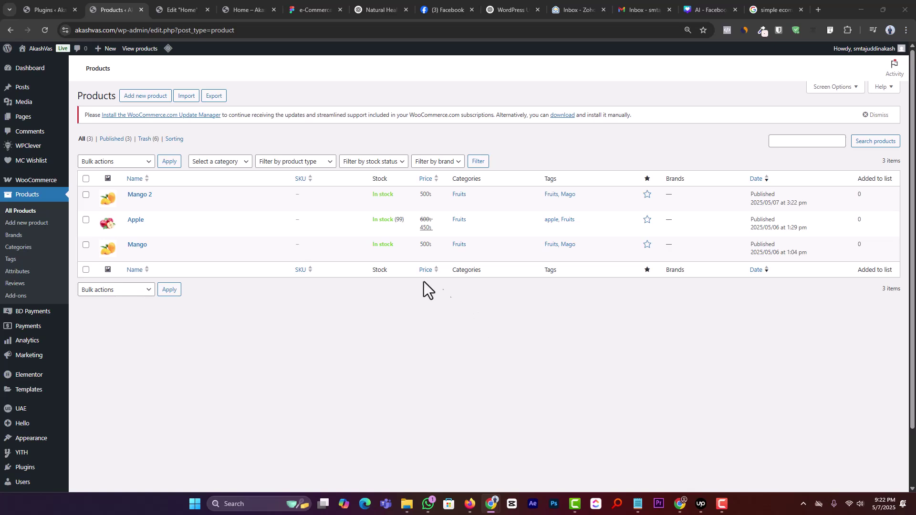
Duplicate the Apple product, title the copy "Apple 2", publish it and return to the product list.
click(233, 233)
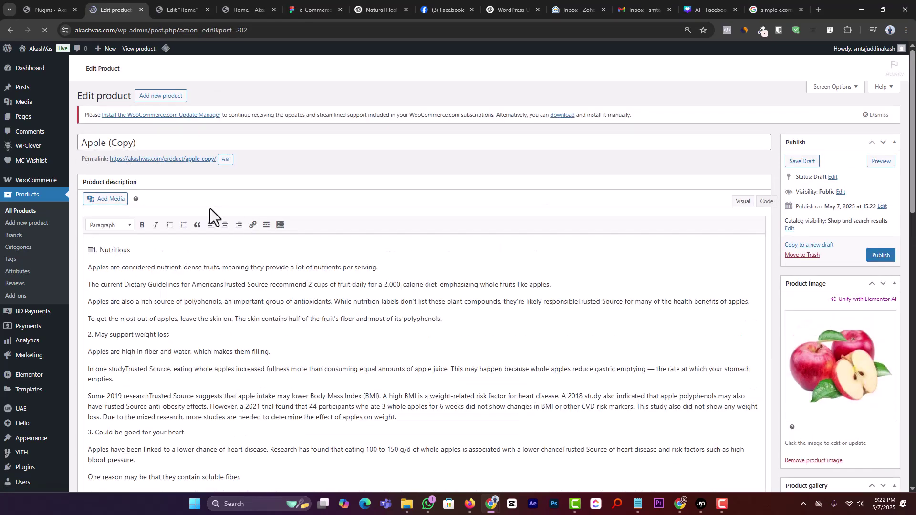
click(168, 142)
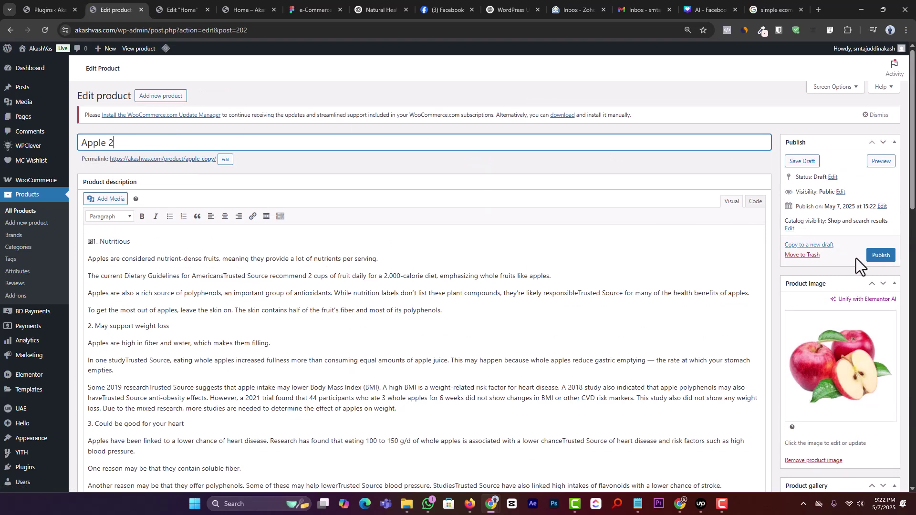
click(878, 255)
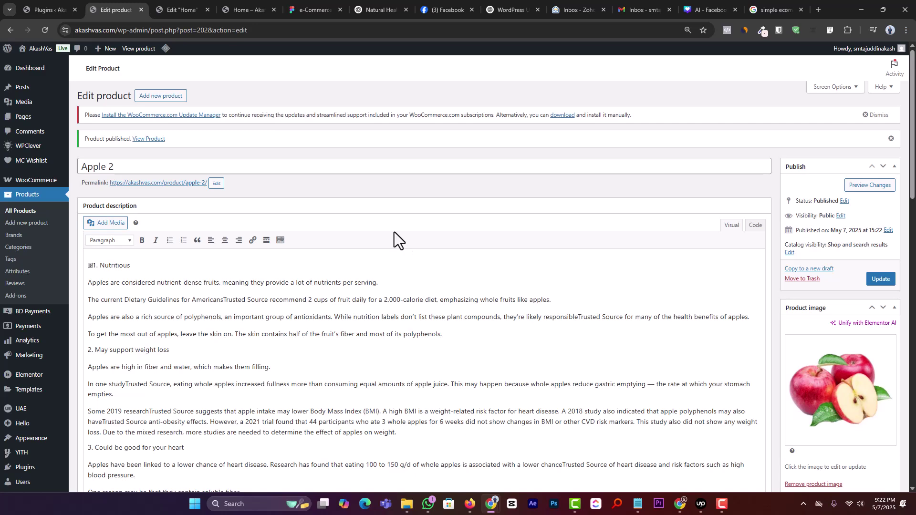
click(428, 503)
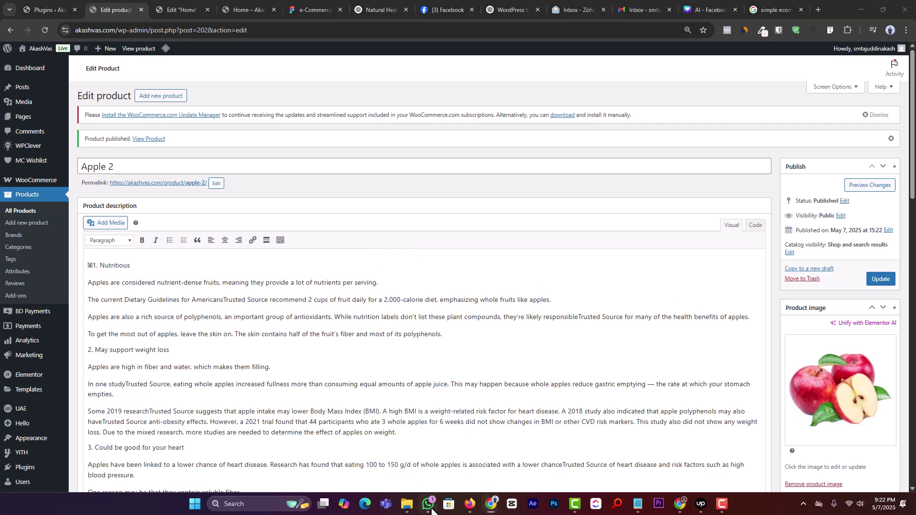
click(20, 211)
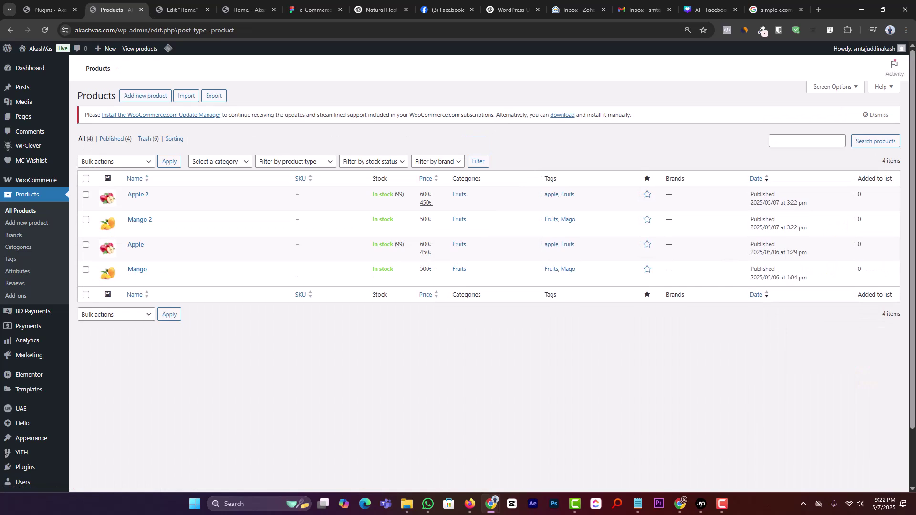
key(alt+Tab)
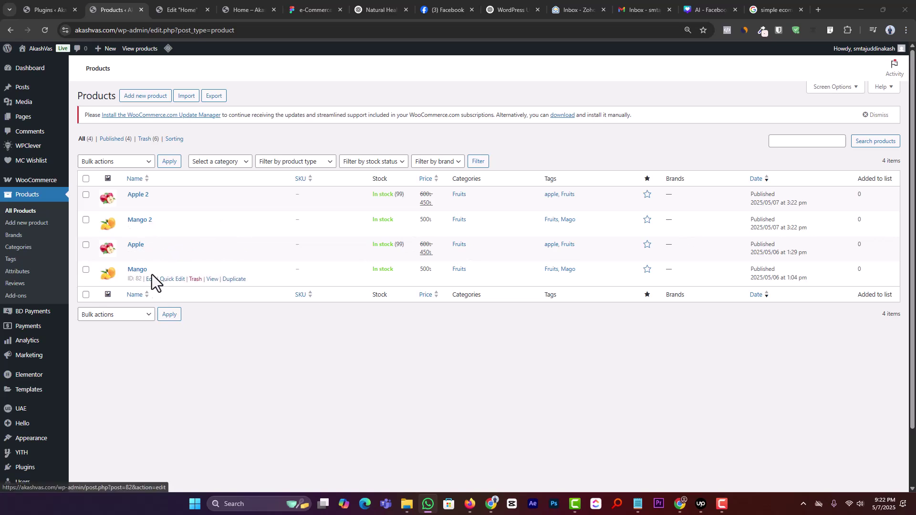
Duplicate the Mango product, title the copy "Mango 5", publish it and return to the product list.
click(225, 280)
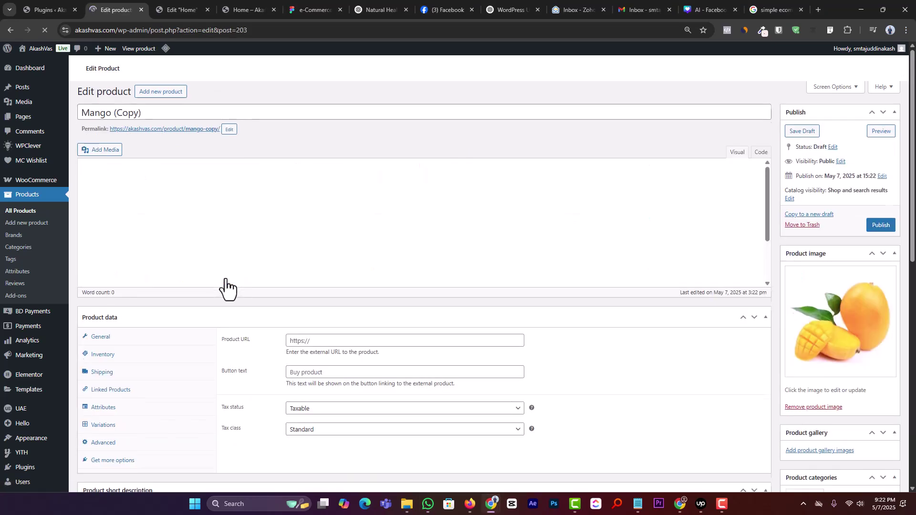
click(192, 142)
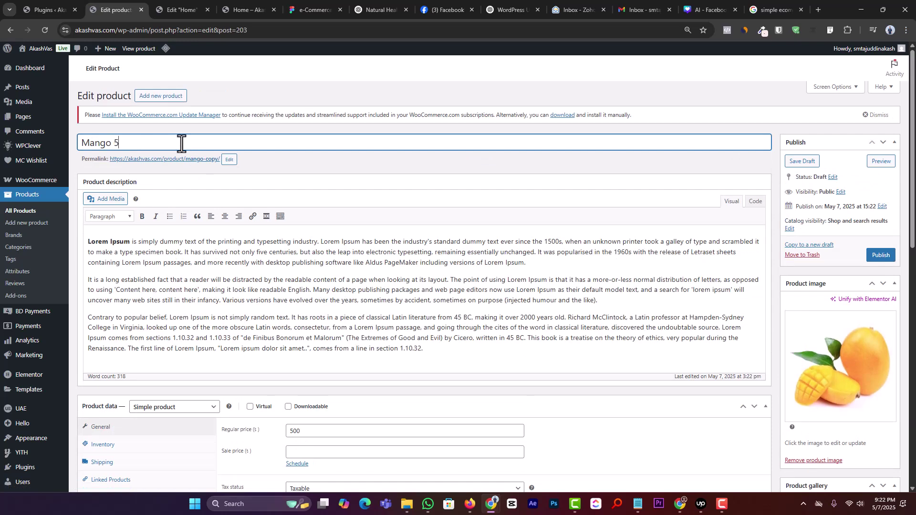
click(881, 257)
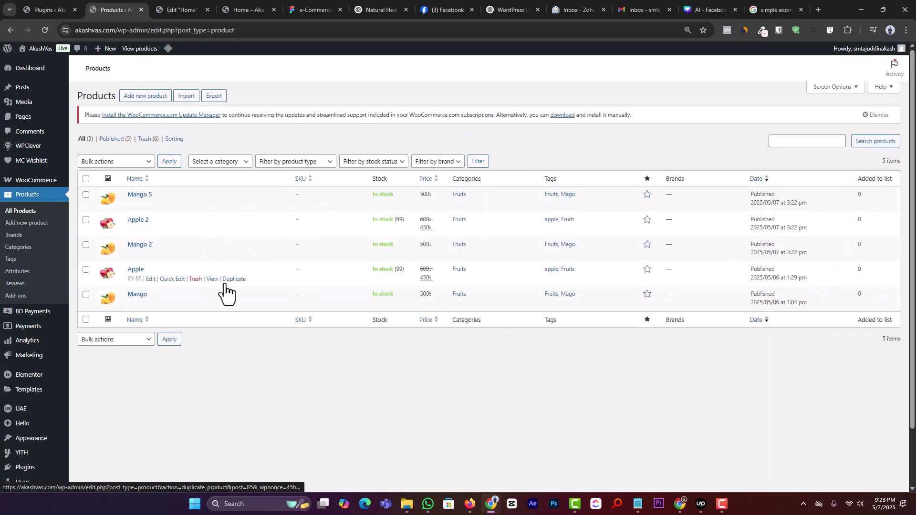
Duplicate the Mango product once more, title the copy "Mango 7" and publish it.
click(232, 304)
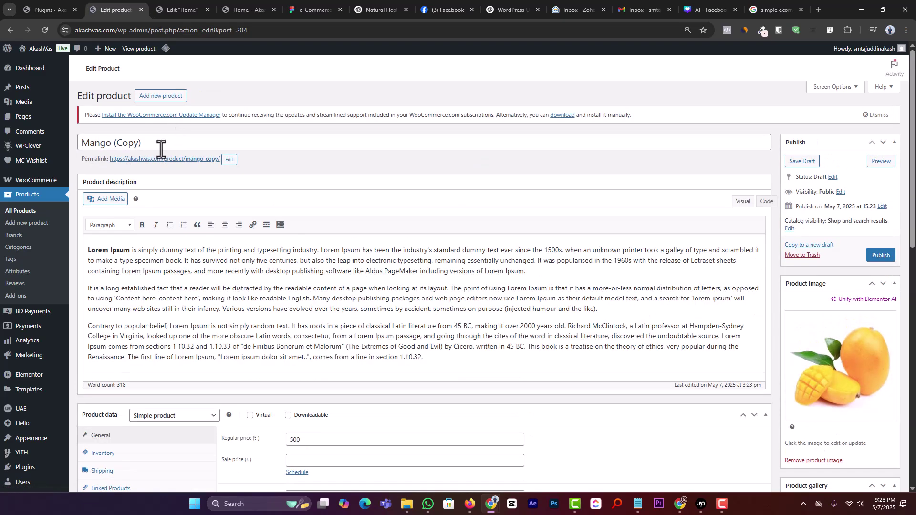
click(161, 149)
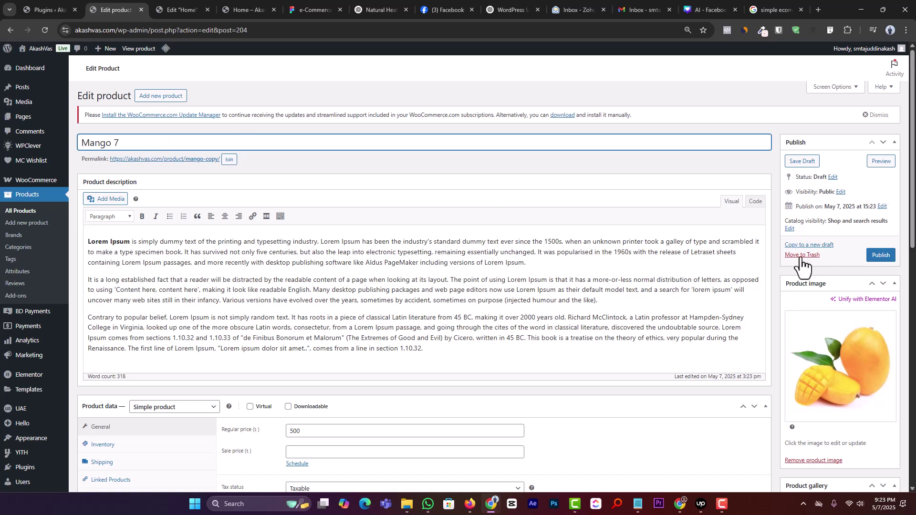
click(880, 255)
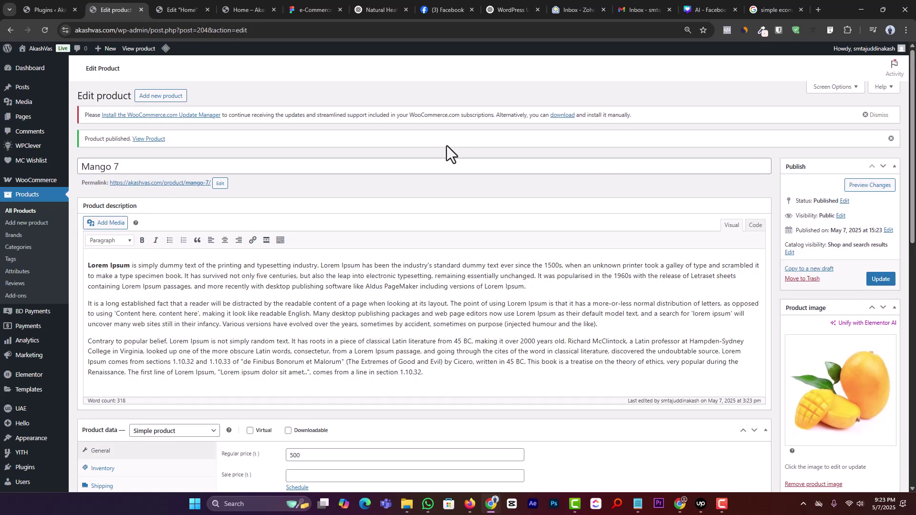
Reload the Home page preview to check the Best Seller Products cards, and examine the Find Products by Category section in the Figma design.
click(227, 2)
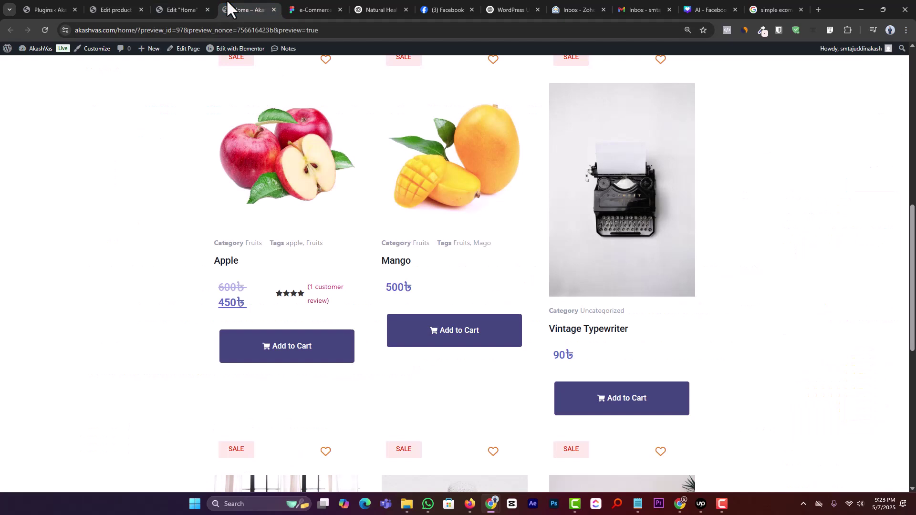
click(45, 30)
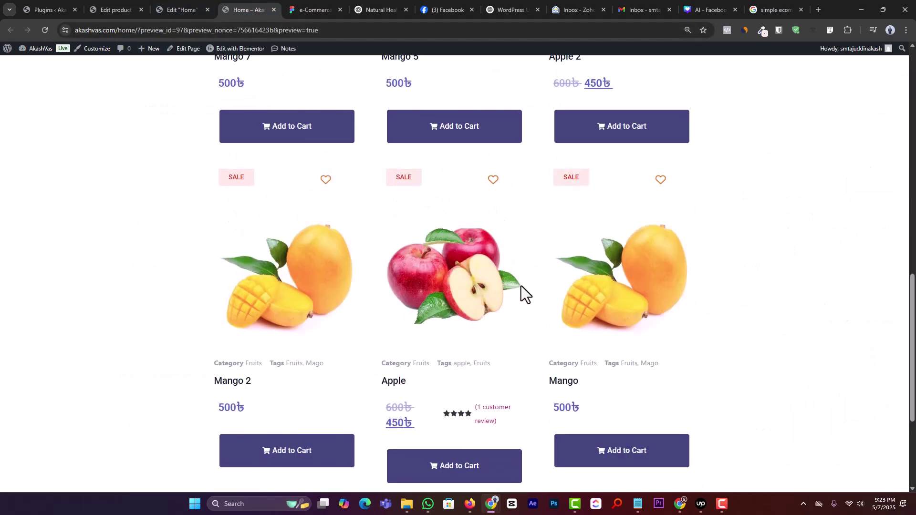
scroll(430, 276, up, 4)
scroll(373, 268, up, 3)
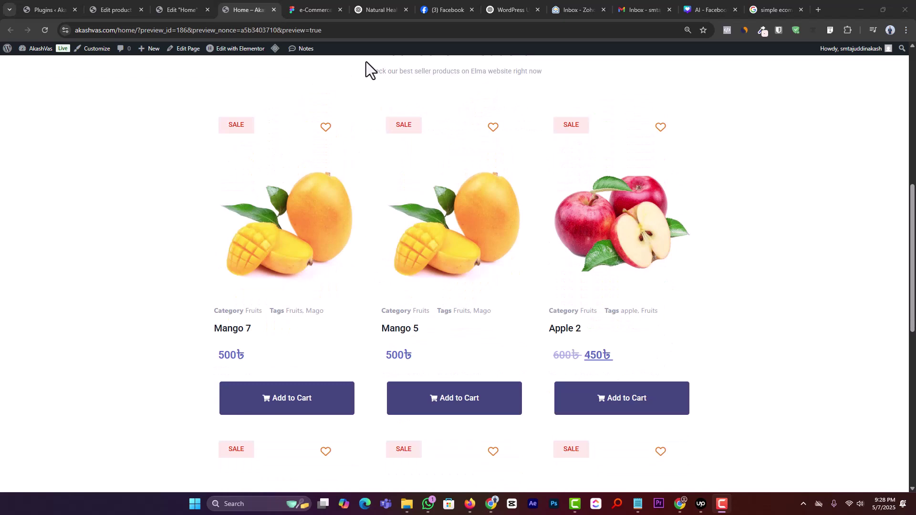
scroll(685, 383, down, 10)
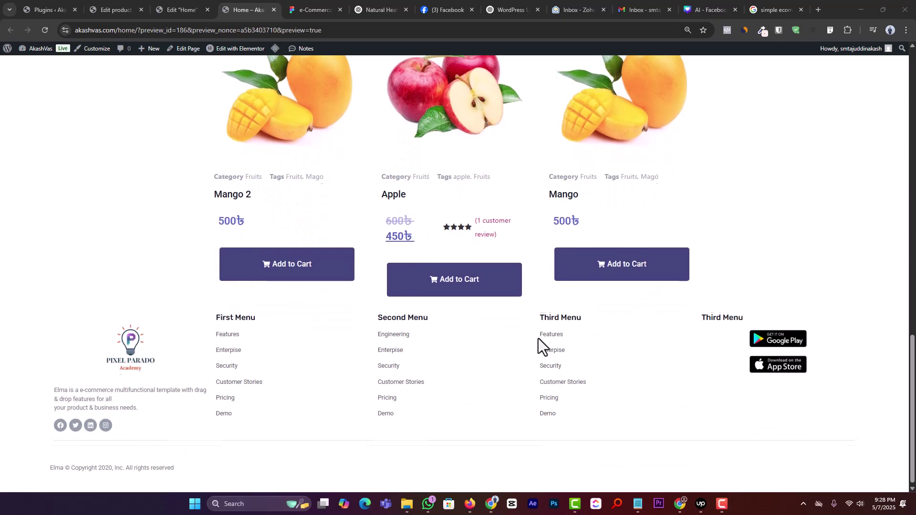
click(313, 9)
scroll(466, 313, down, 10)
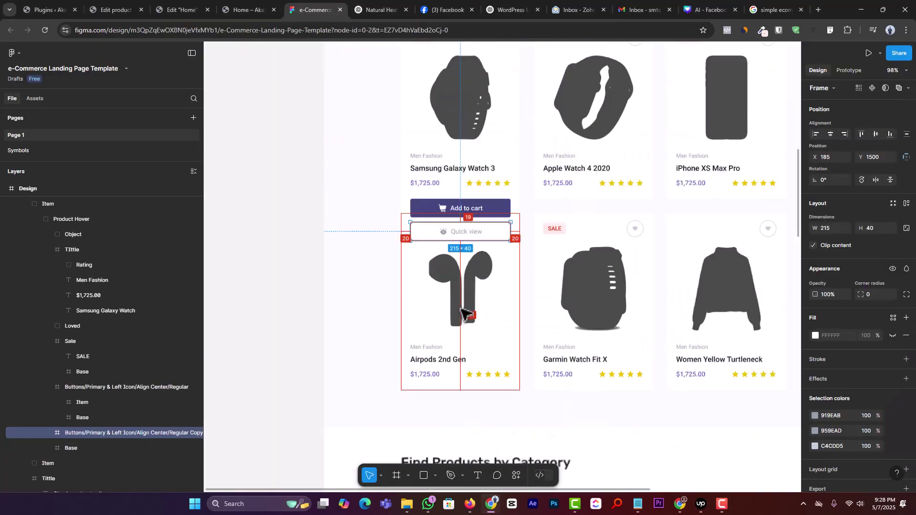
click(307, 235)
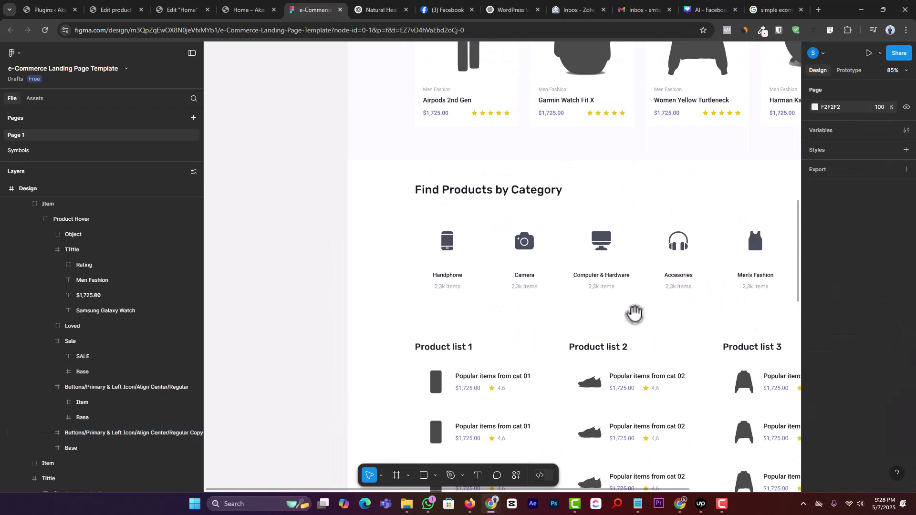
drag(633, 313, 499, 302)
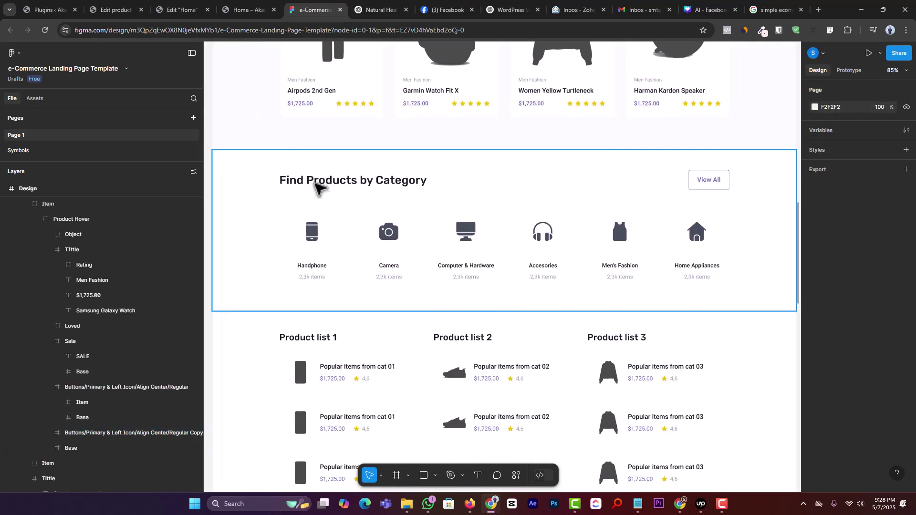
In the Elementor editor for the Home page, add a single-column flexbox container below the product loop grid.
click(234, 7)
click(198, 9)
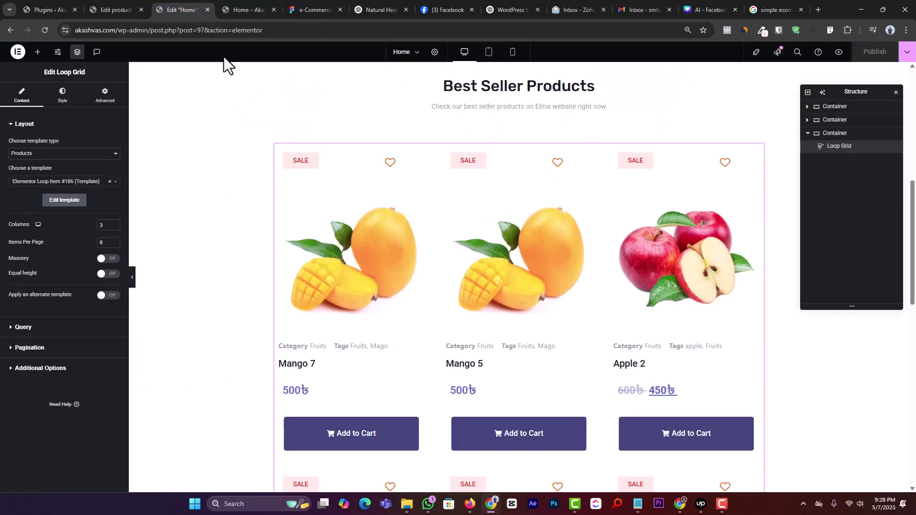
scroll(437, 377, down, 5)
scroll(436, 370, down, 8)
click(499, 246)
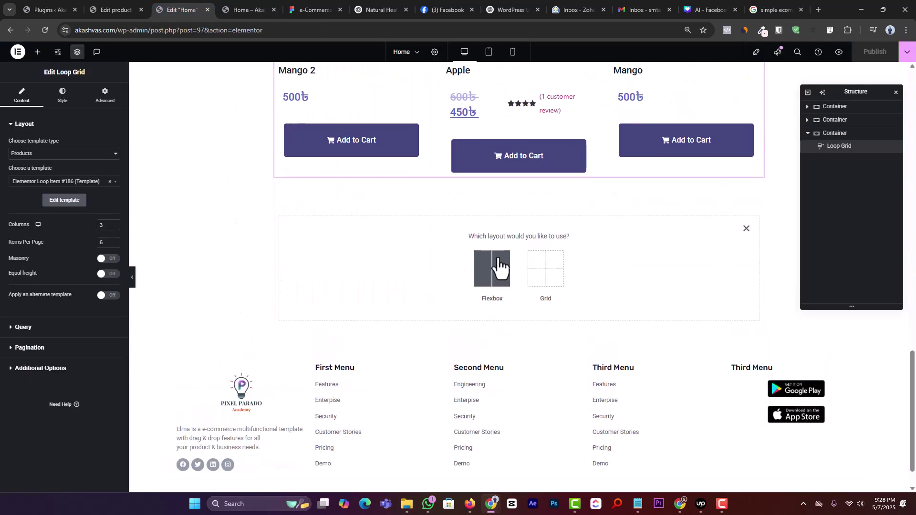
click(496, 264)
click(408, 267)
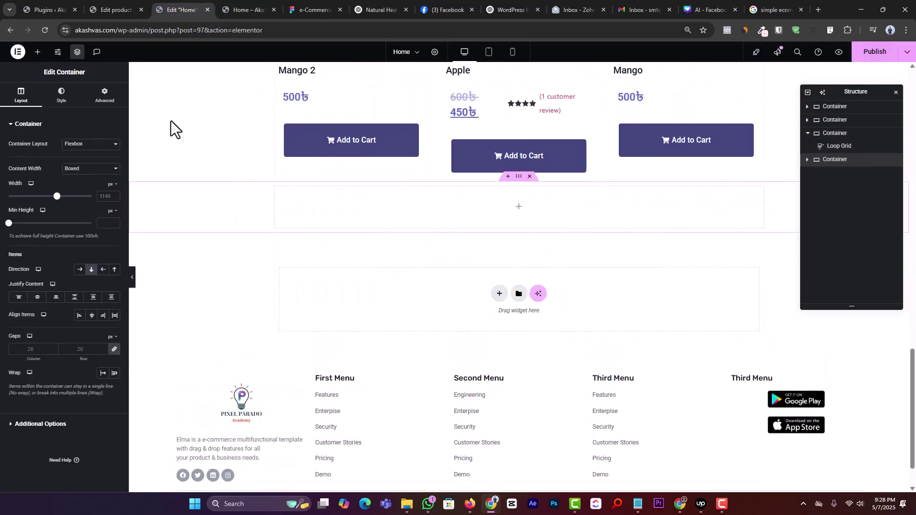
Copy the "Find Products by Category" heading text from the Figma design.
click(246, 9)
drag(327, 2, 284, 17)
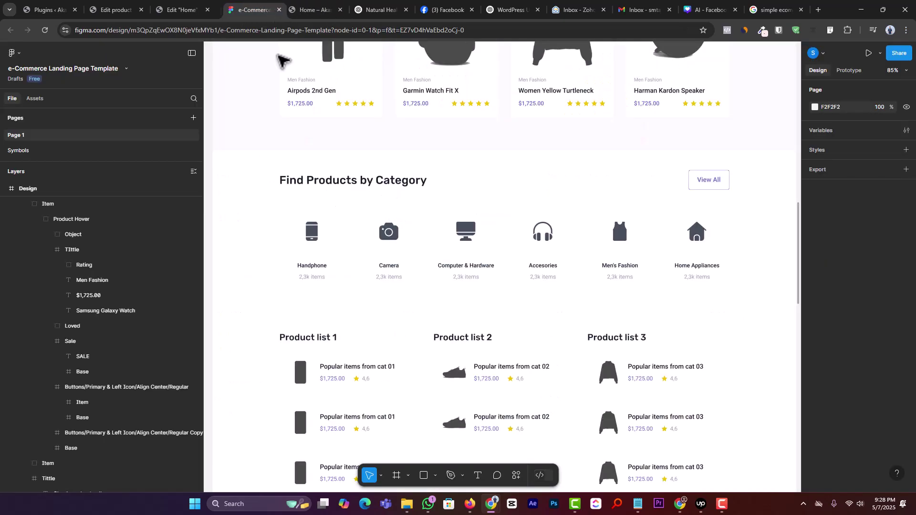
double_click(329, 180)
double_click(330, 179)
key(ctrl+c)
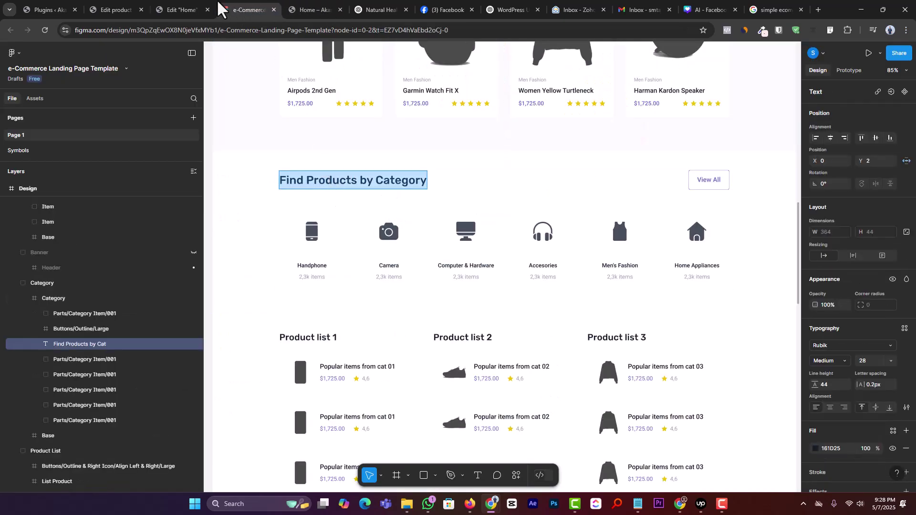
Add a Heading widget to the new container on the Home page and title it "Find Products by Category".
click(194, 8)
click(38, 53)
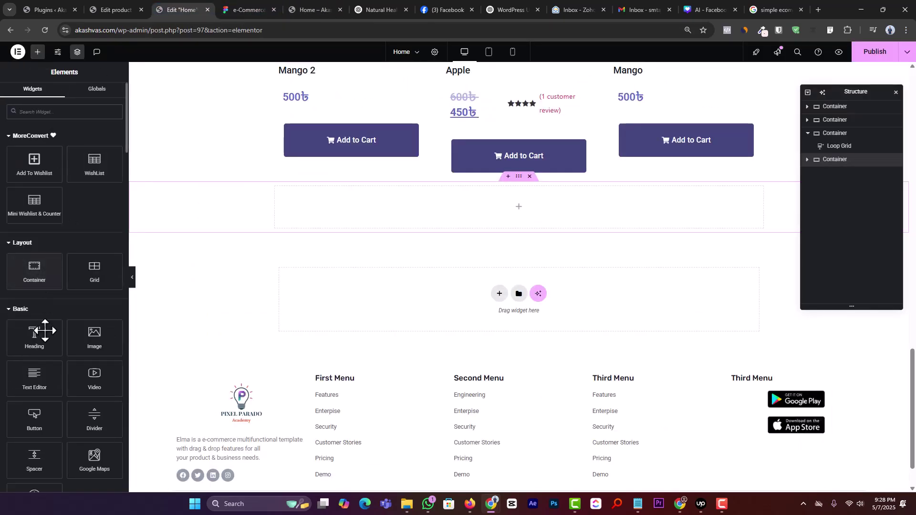
drag(43, 332, 362, 210)
click(51, 155)
key(ctrl+a)
key(ctrl+v)
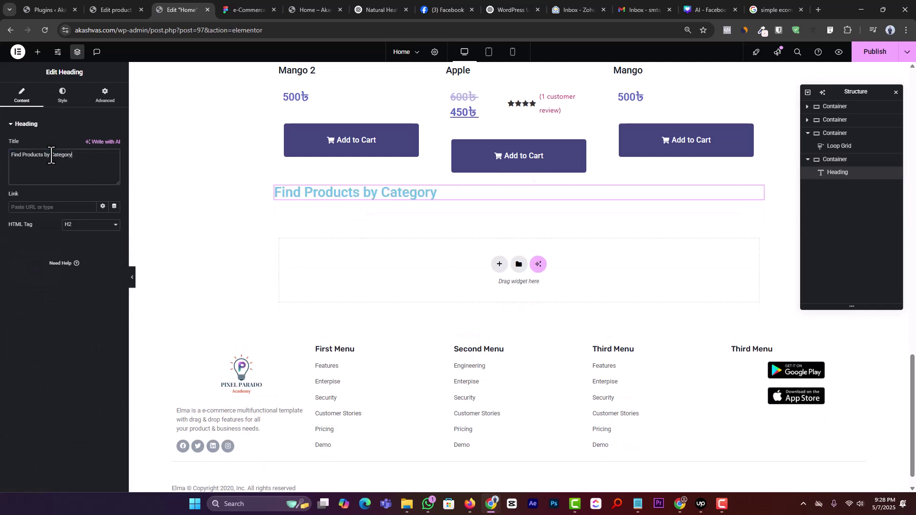
Set the text color of the "Find Products by Category" heading to black, #000000.
click(63, 95)
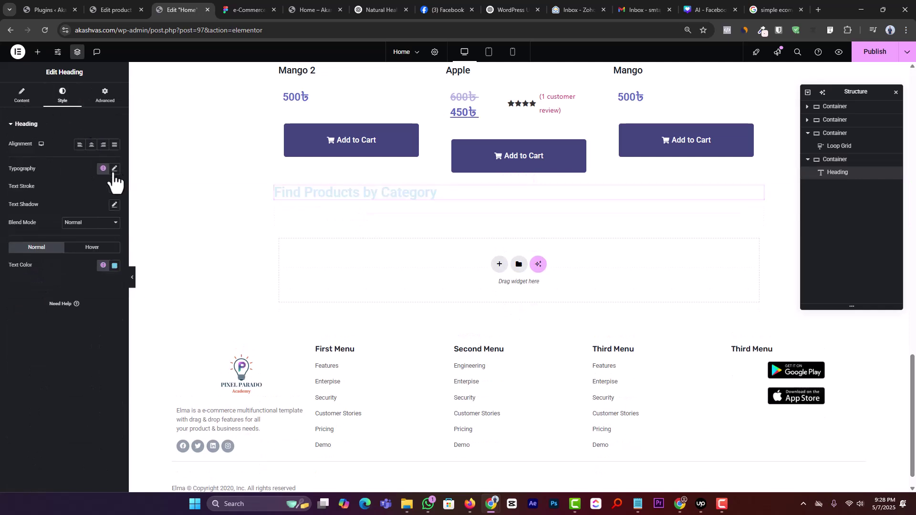
click(114, 266)
click(157, 364)
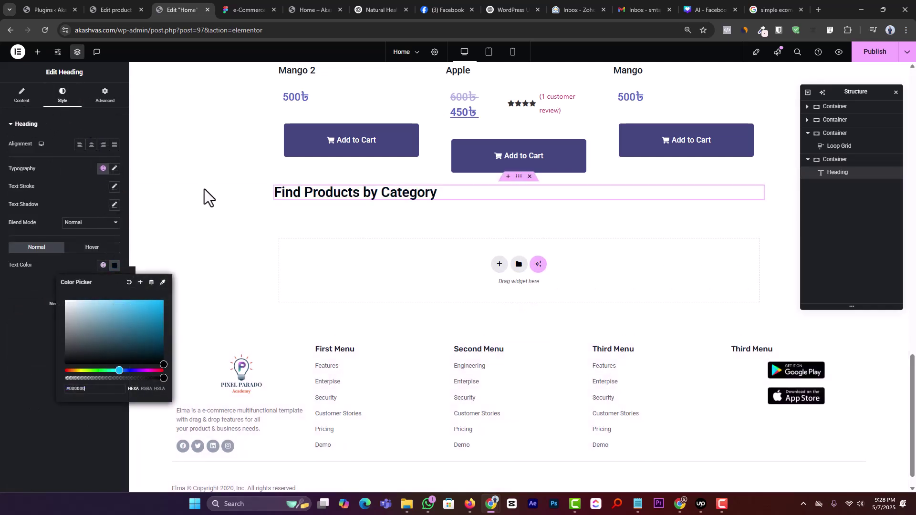
click(204, 191)
Add another single-column flexbox container below the "Find Products by Category" heading.
click(499, 264)
click(486, 292)
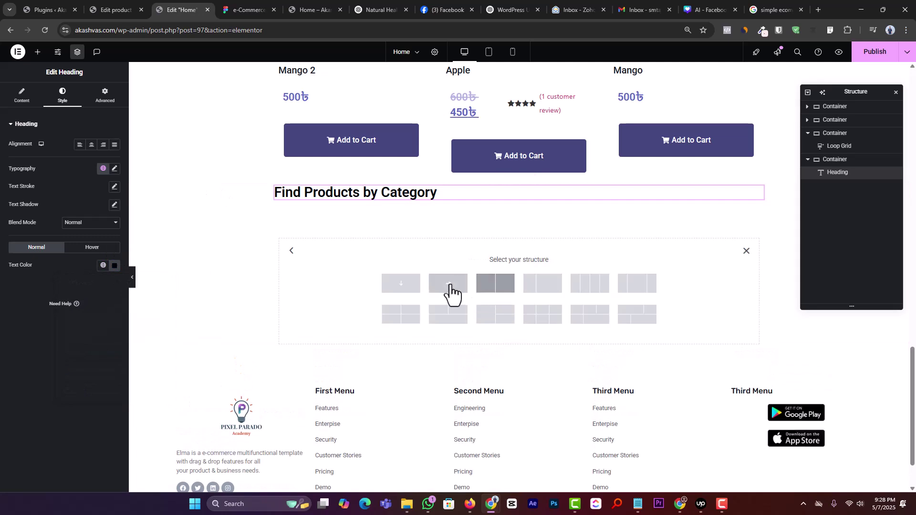
click(406, 287)
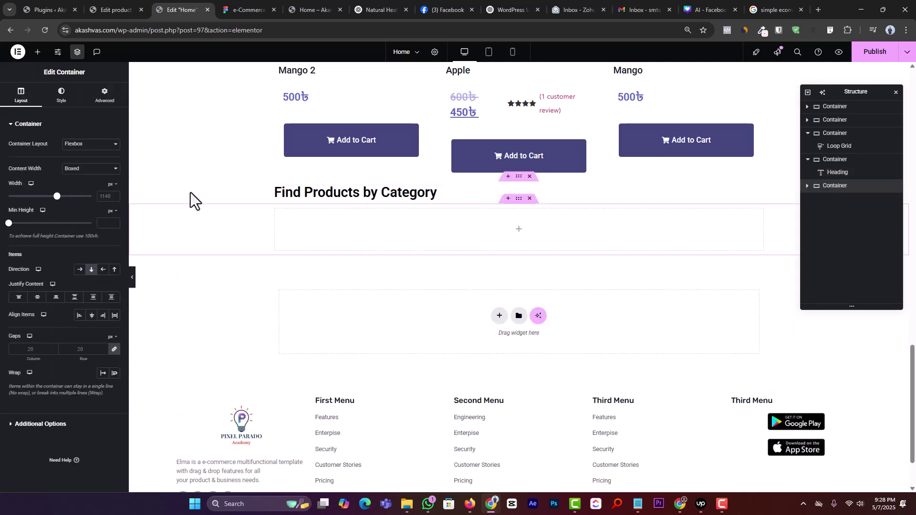
Find the Product Categories widget by searching for "cate" and place it in the empty container below the heading.
click(36, 54)
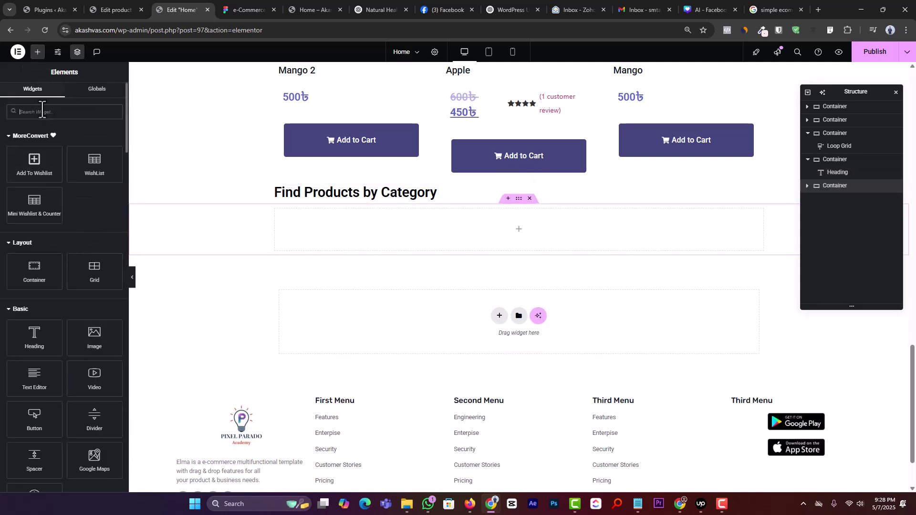
text(cata)
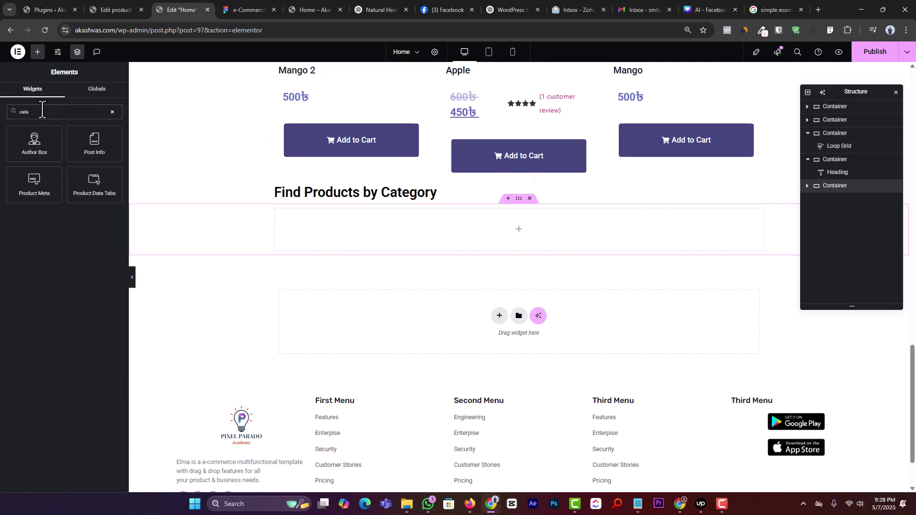
double_click(42, 109)
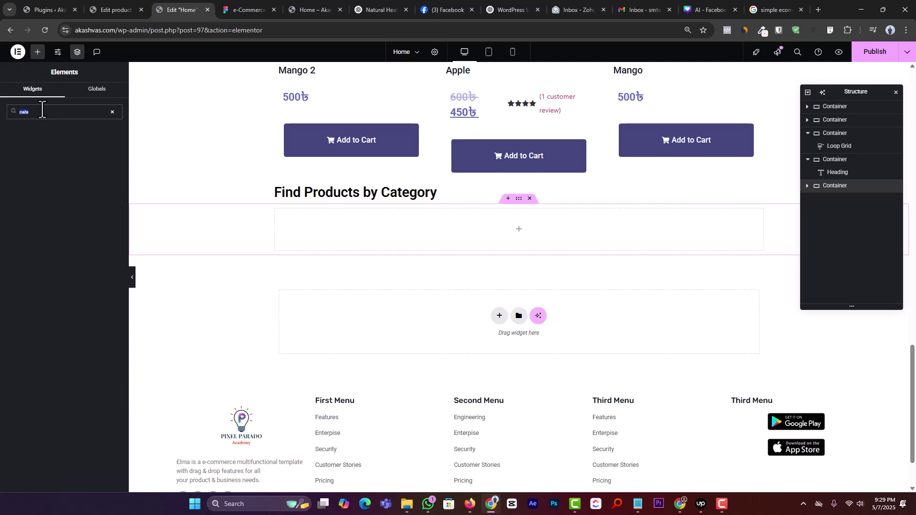
text(catecate)
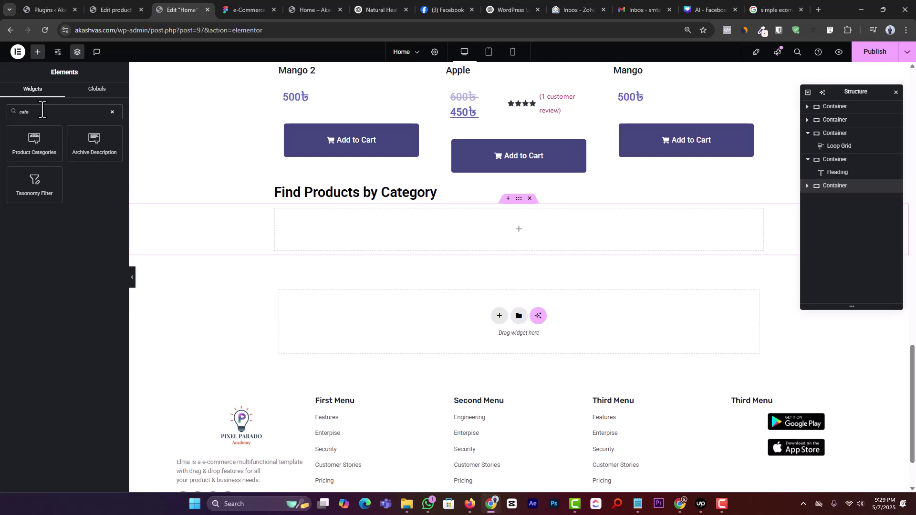
drag(45, 142, 485, 256)
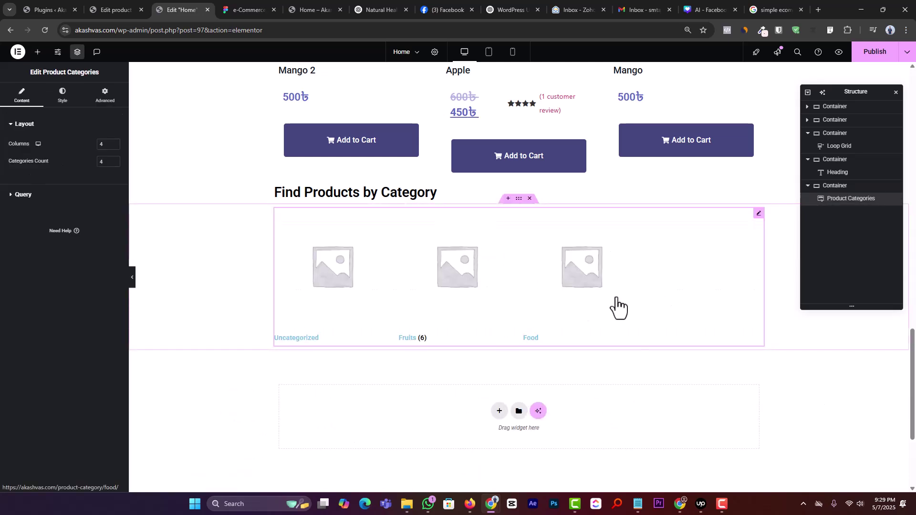
Check the Figma category section and set the Product Categories widget to 6 columns and a categories count of 6.
click(241, 10)
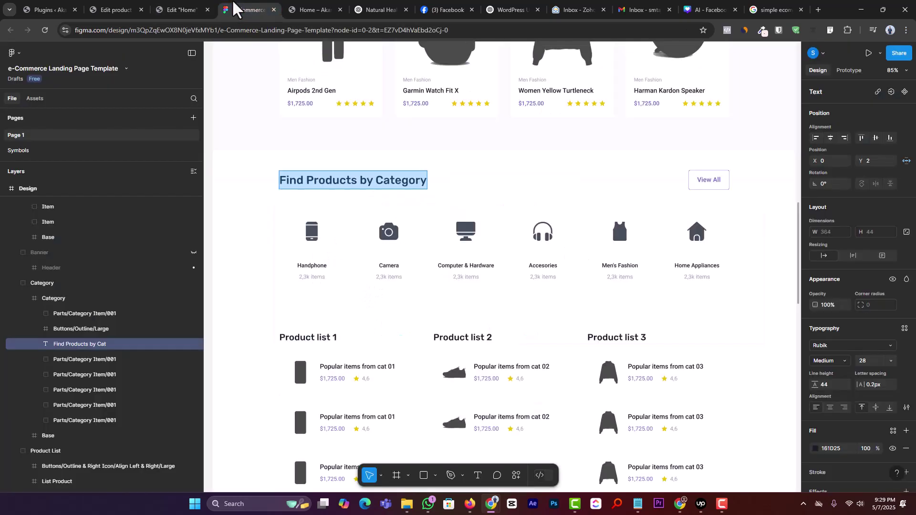
click(200, 10)
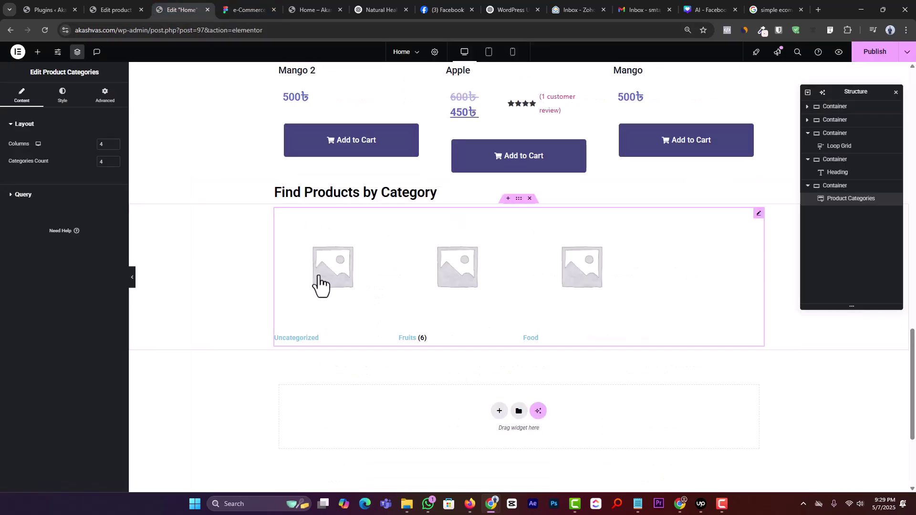
click(243, 10)
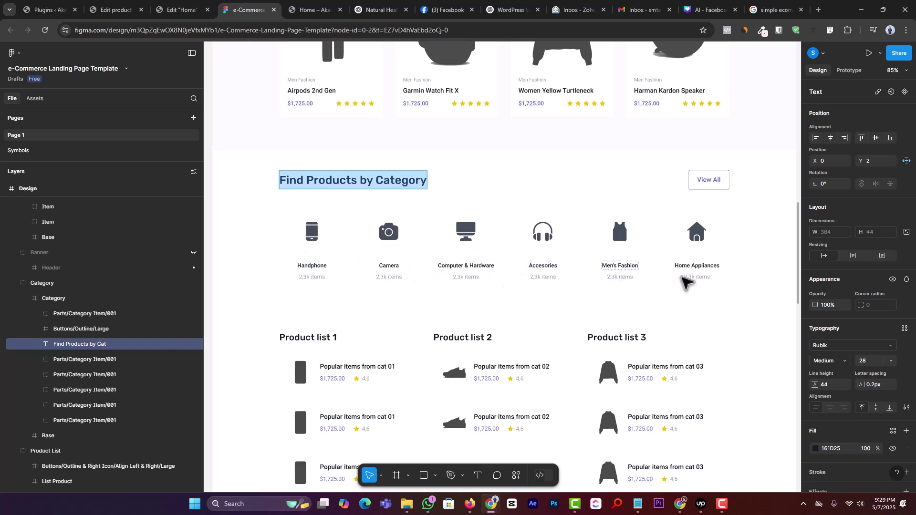
click(175, 6)
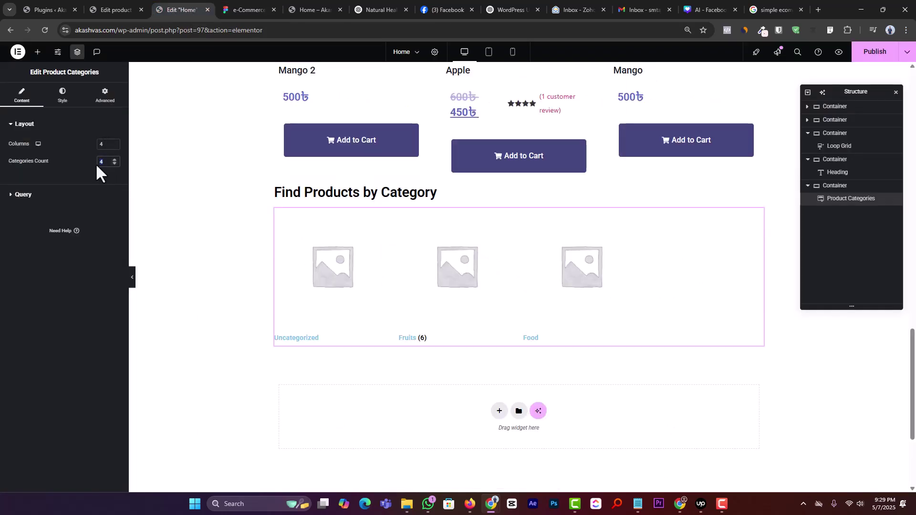
text(5)
key(shift+Tab)
text(6)
key(Tab)
text(6)
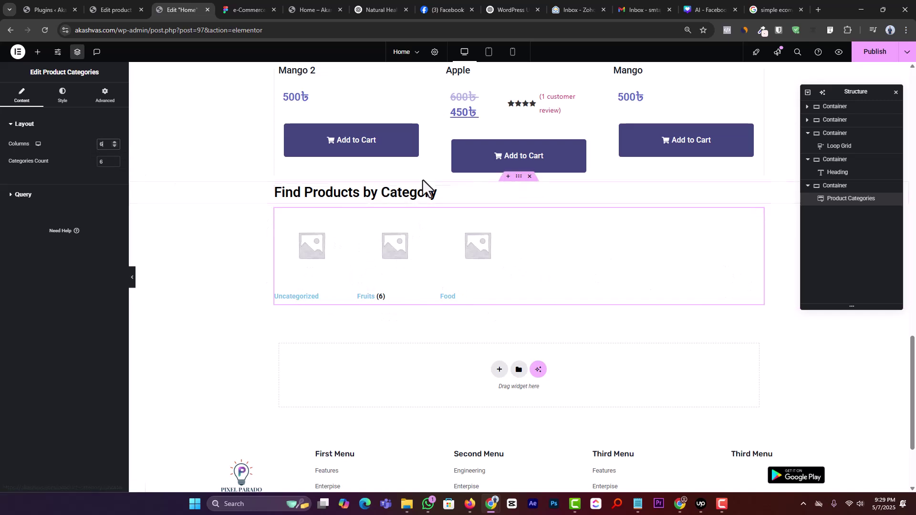
Inspect the Handphone label's typography in the Figma design and review the Product Categories widget's query source options.
click(62, 94)
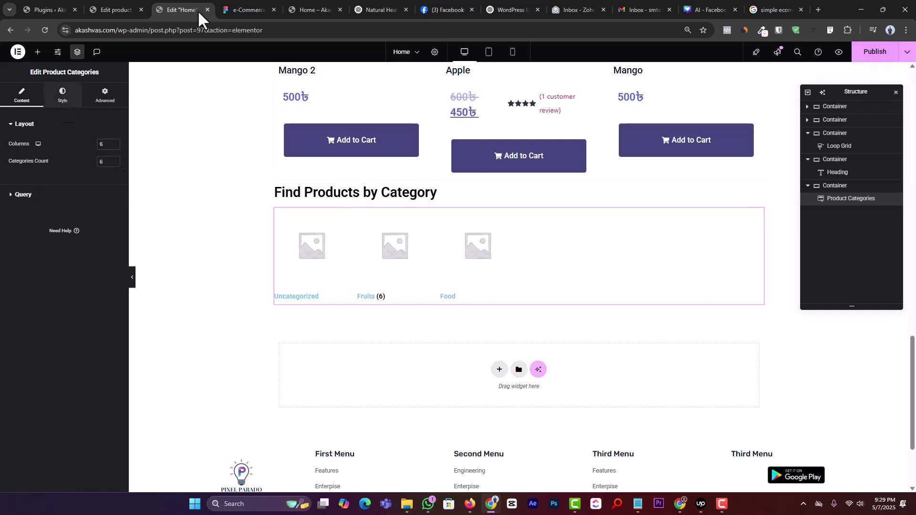
click(257, 9)
ctrl+click(314, 266)
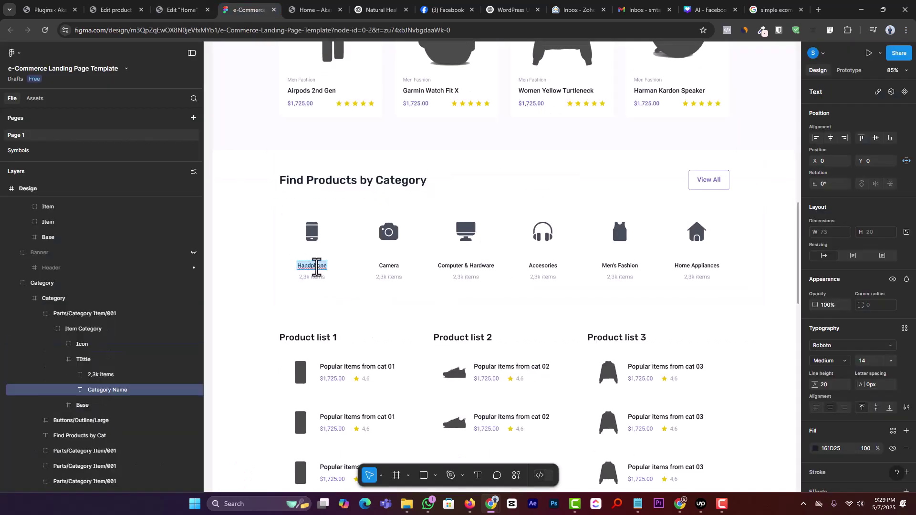
click(191, 7)
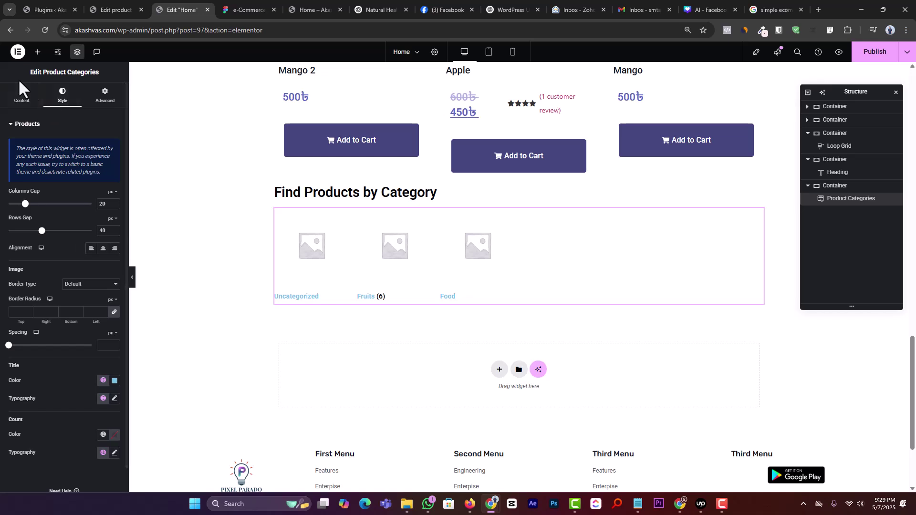
click(22, 94)
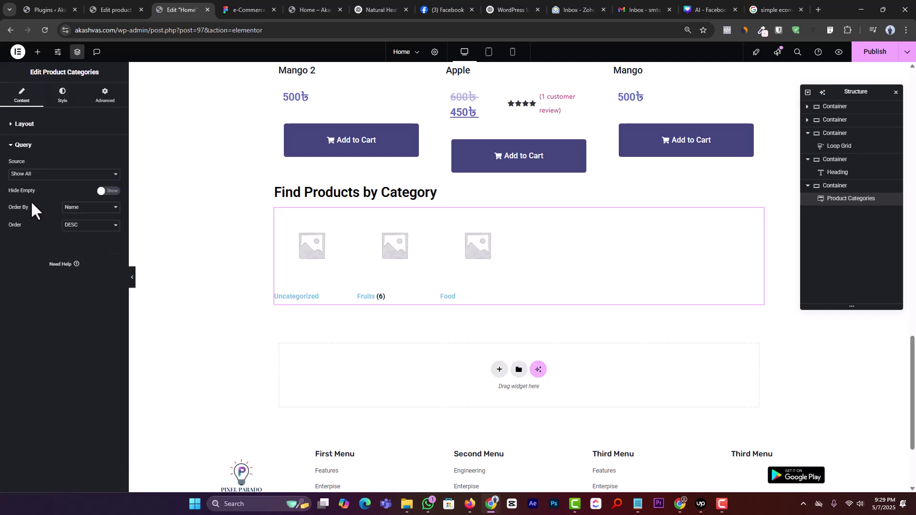
click(51, 175)
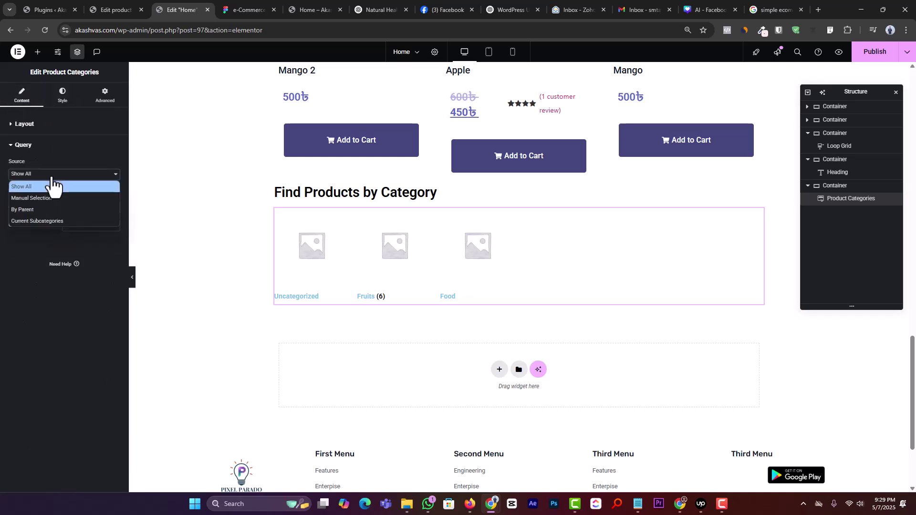
click(57, 184)
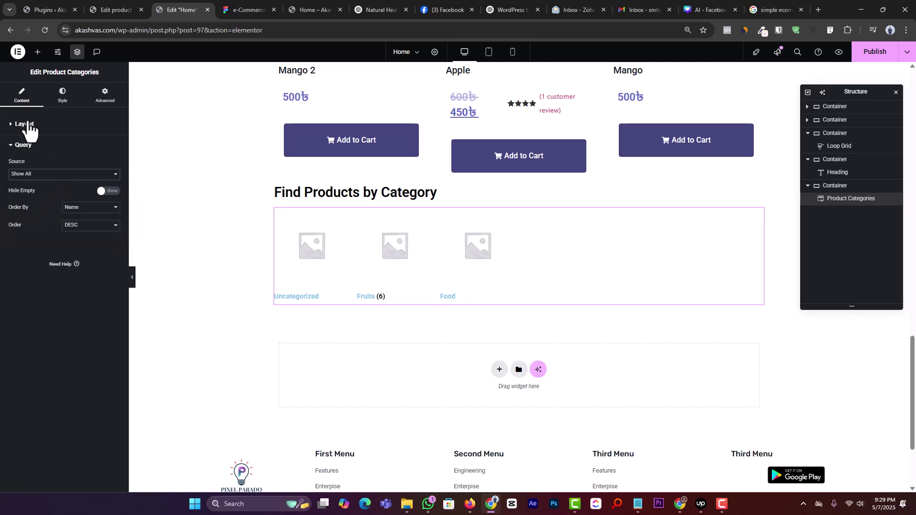
click(28, 124)
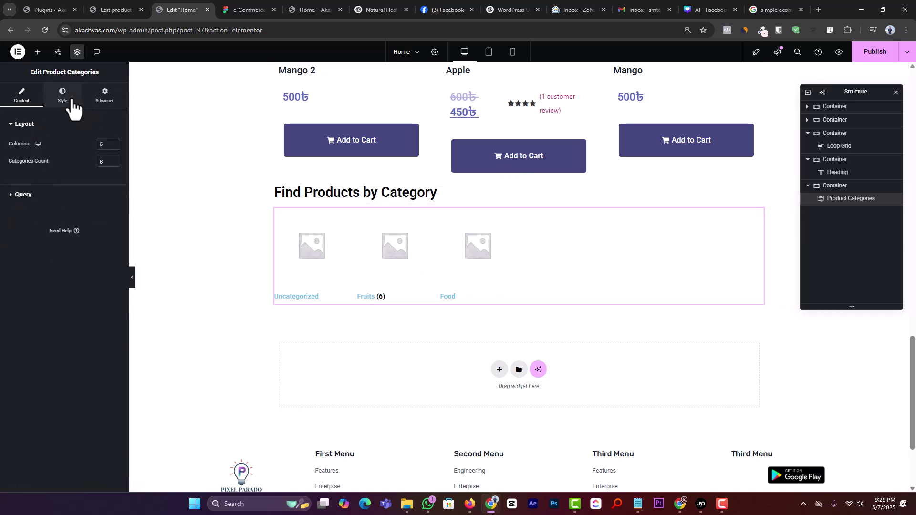
Center-align the product categories with black #000000 titles, and publish the Home page.
click(64, 97)
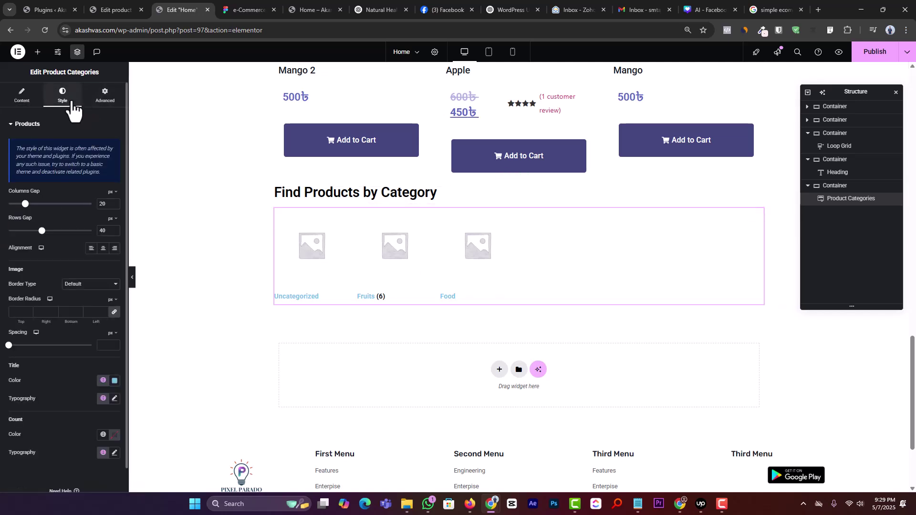
click(103, 249)
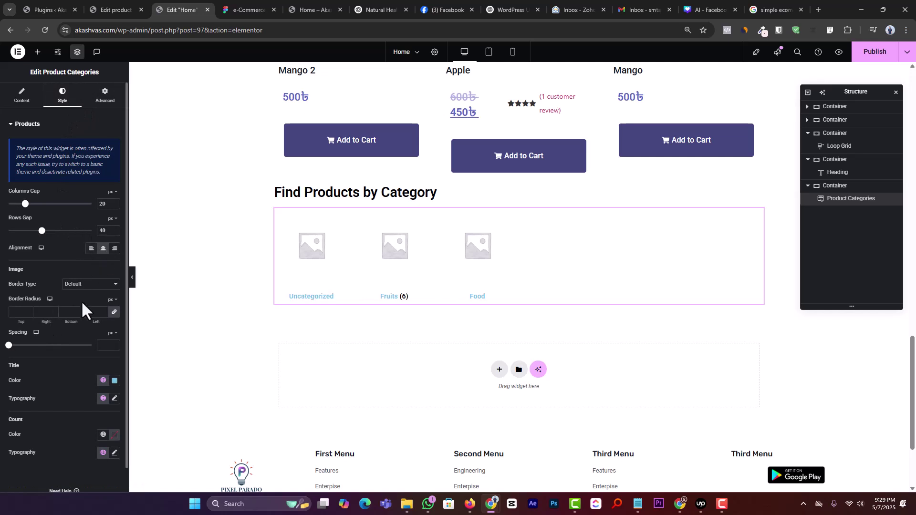
scroll(91, 324, down, 1)
click(113, 356)
click(163, 454)
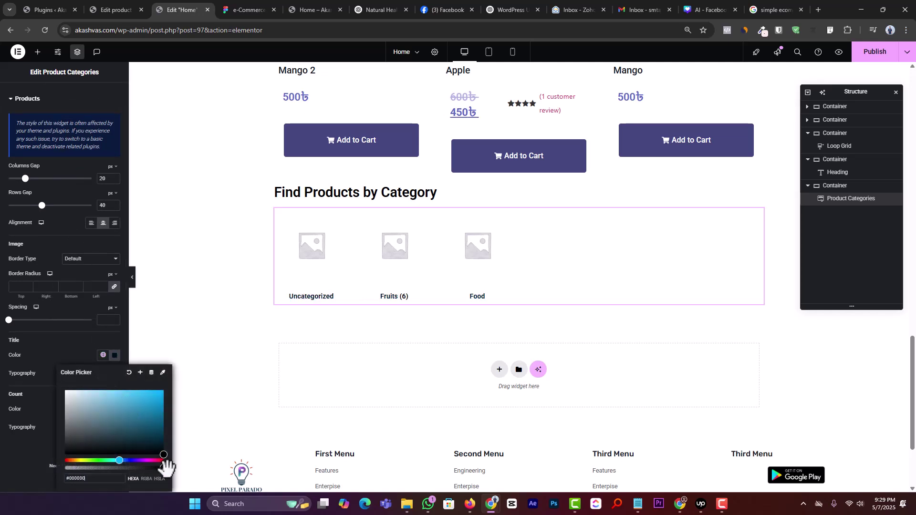
click(30, 451)
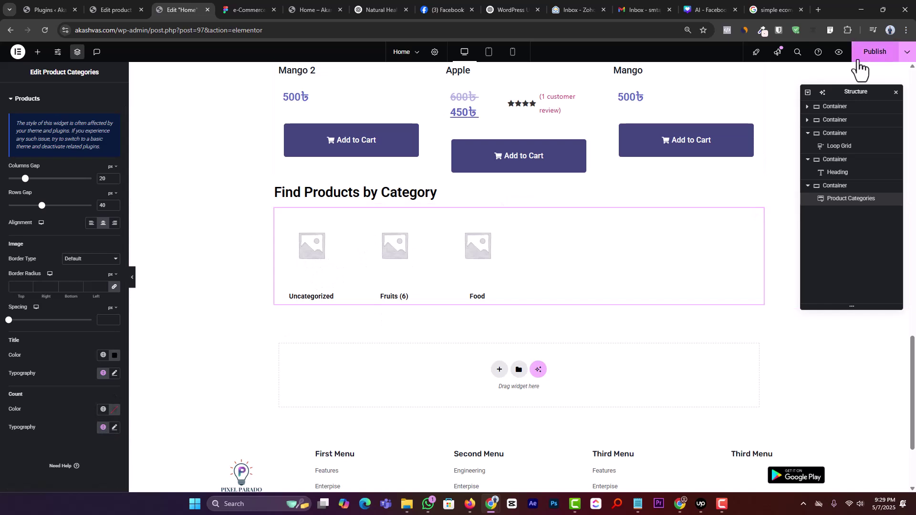
click(859, 58)
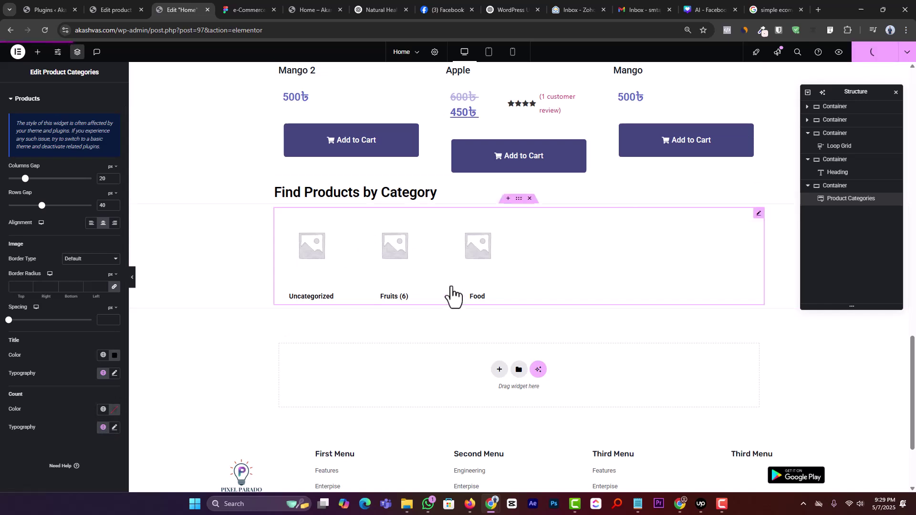
Open the store's product categories in the WordPress dashboard and change the Uncategorized category's name to PC.
click(67, 7)
scroll(38, 300, down, 1)
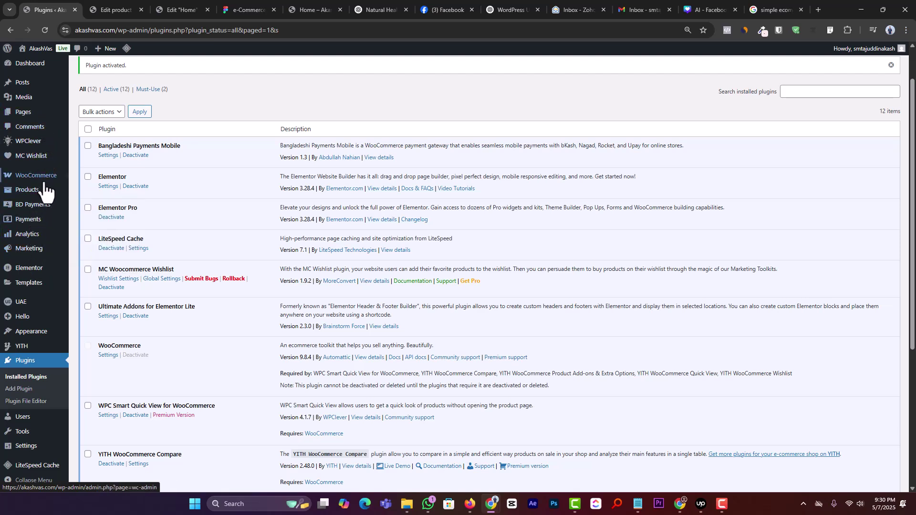
mouse_move(43, 181)
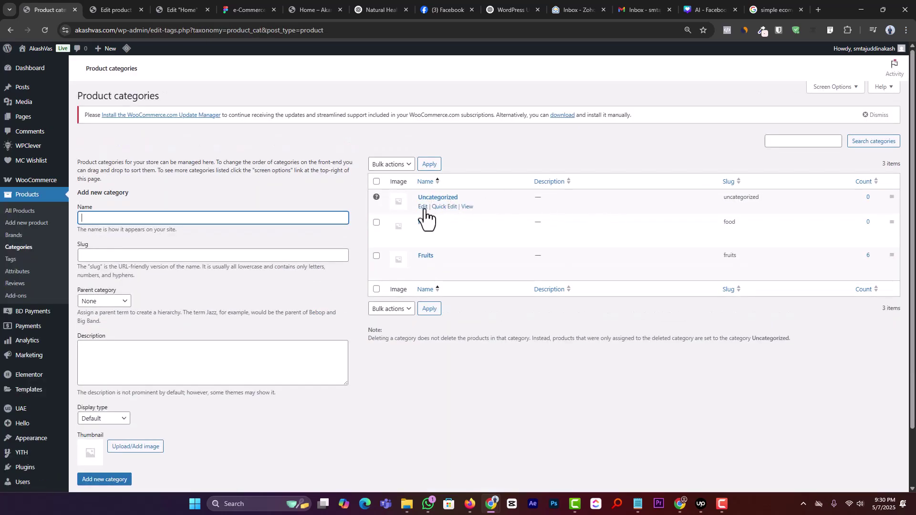
click(423, 207)
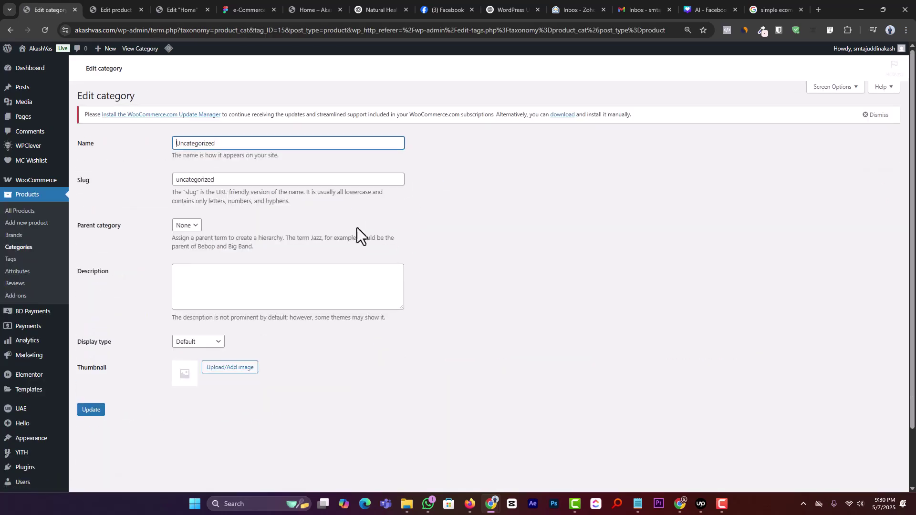
text(PC)
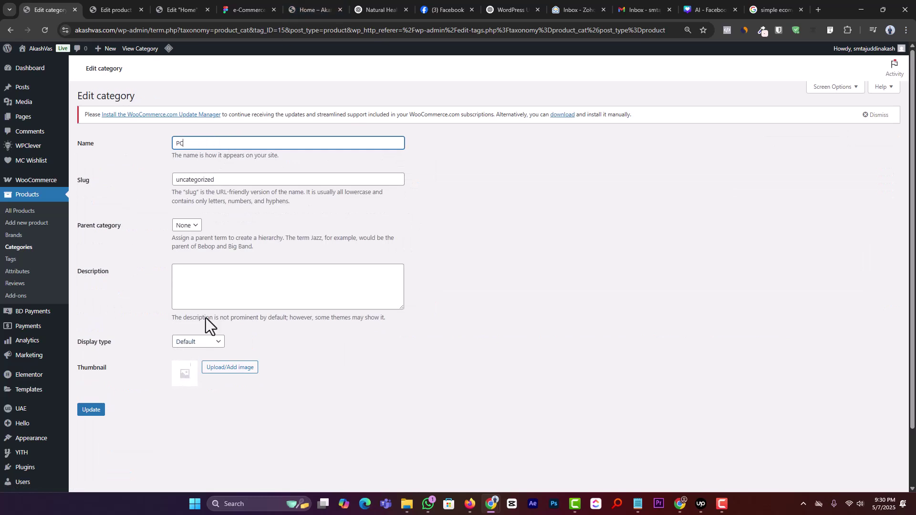
Export the Handphone category icon from the Figma design as a 1x PNG.
click(230, 10)
click(316, 235)
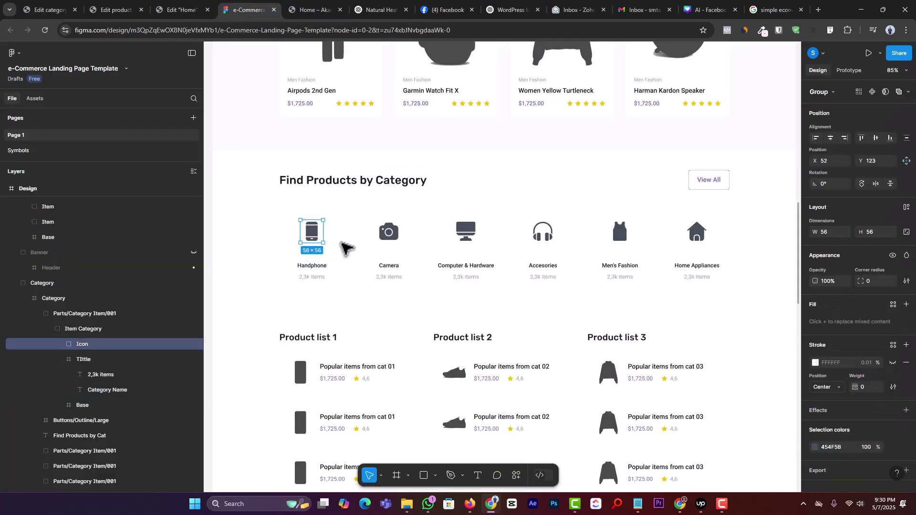
scroll(873, 458, down, 1)
click(861, 459)
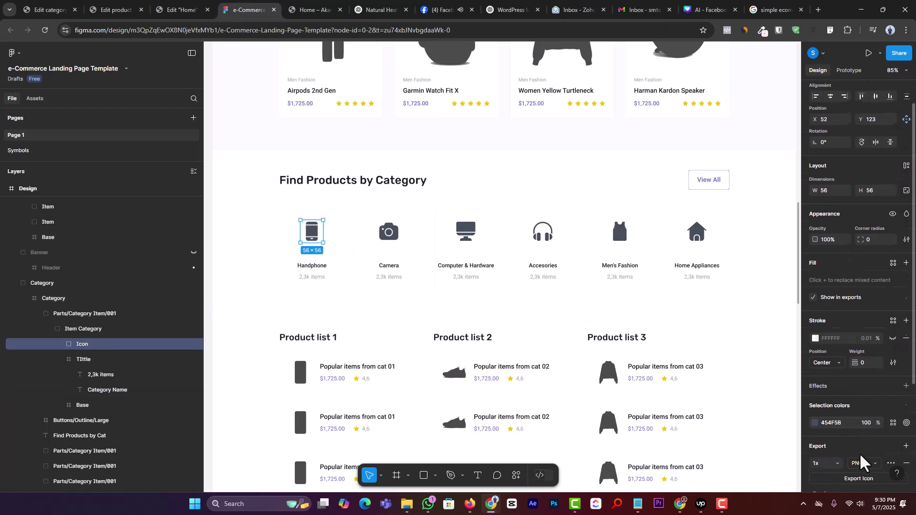
scroll(859, 466, down, 3)
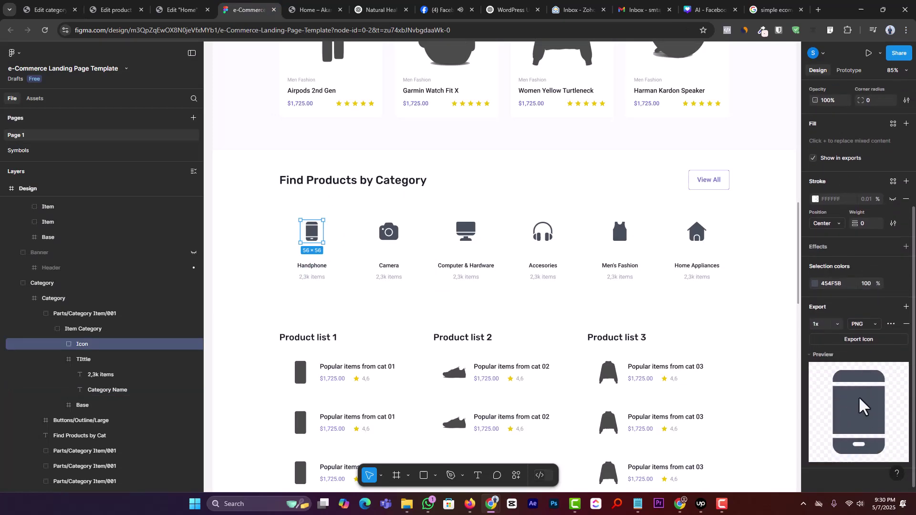
click(863, 339)
Start a thumbnail upload for the PC category and extract the e-Commerce Landing Page Template (2) archive in Downloads to its own folder.
click(181, 9)
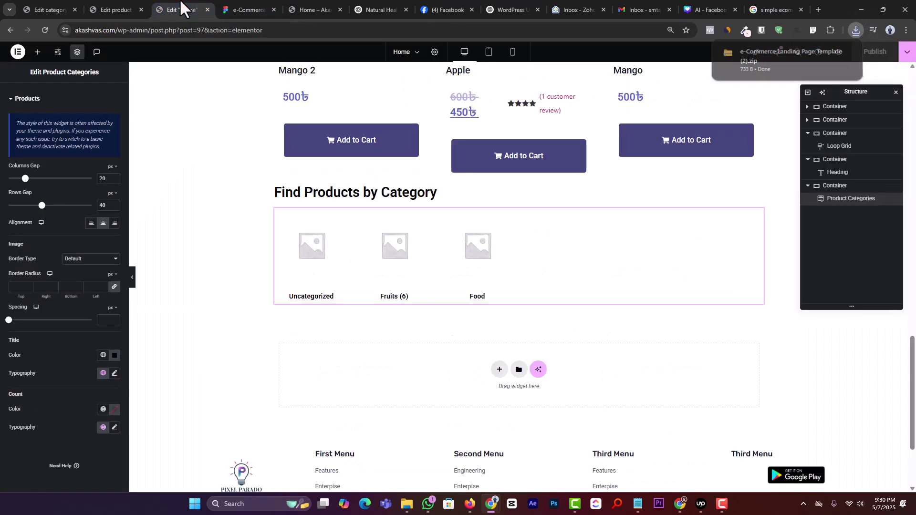
click(123, 7)
click(32, 7)
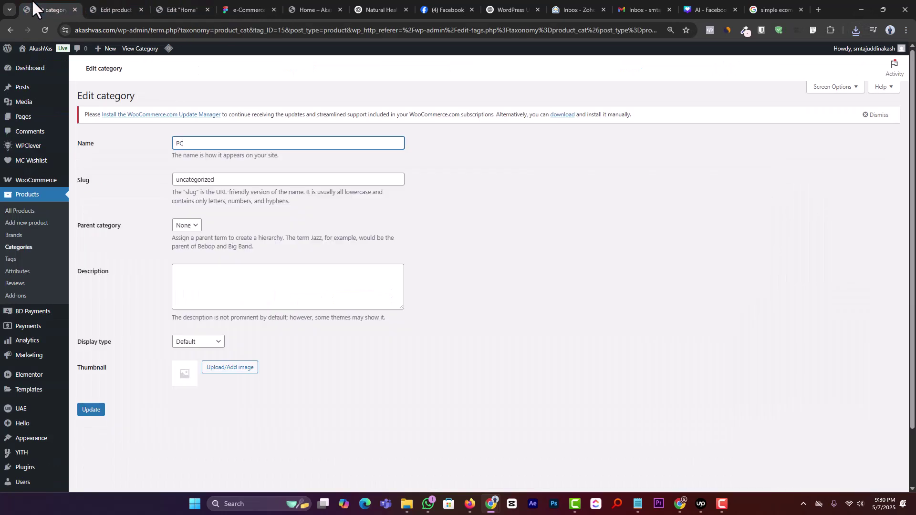
click(210, 370)
click(35, 83)
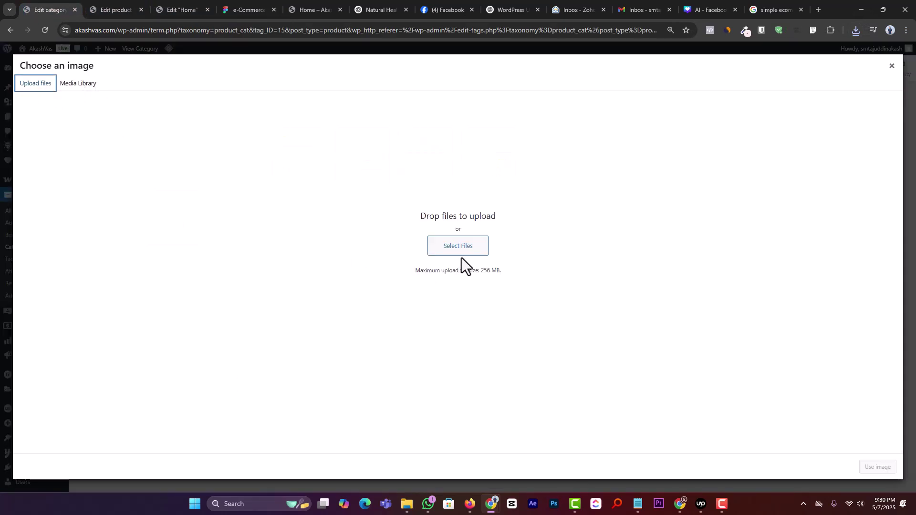
click(459, 244)
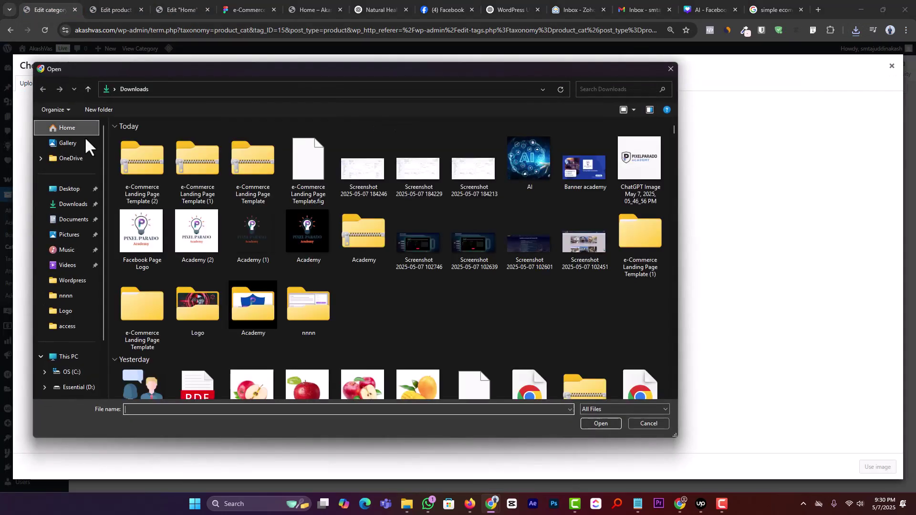
click(142, 151)
right_click(143, 152)
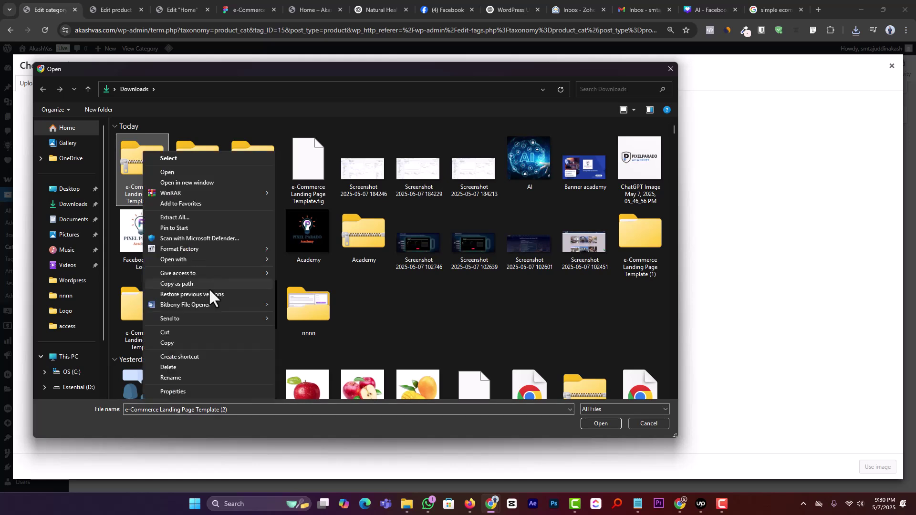
mouse_move(244, 193)
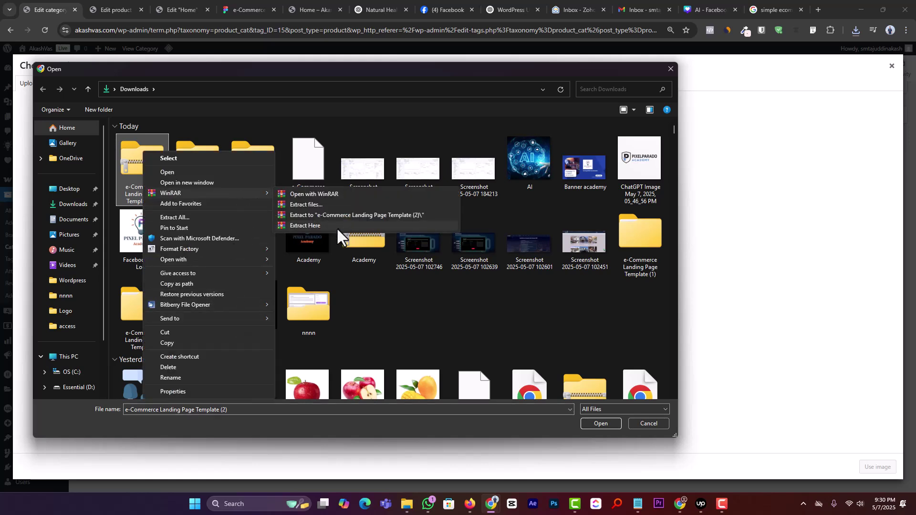
click(342, 215)
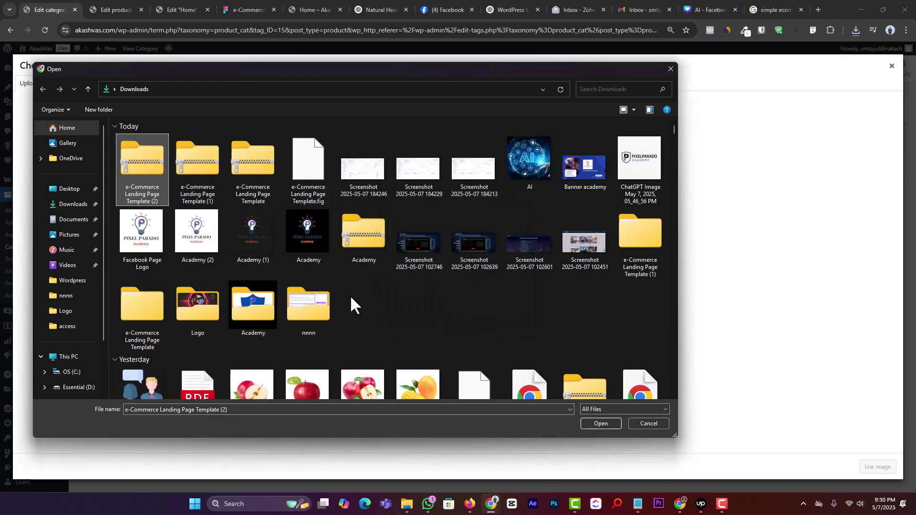
Upload Icon.png from the extracted Parts > Category Item folder as the PC category's thumbnail, update the category and return to the category list.
double_click(354, 313)
double_click(166, 151)
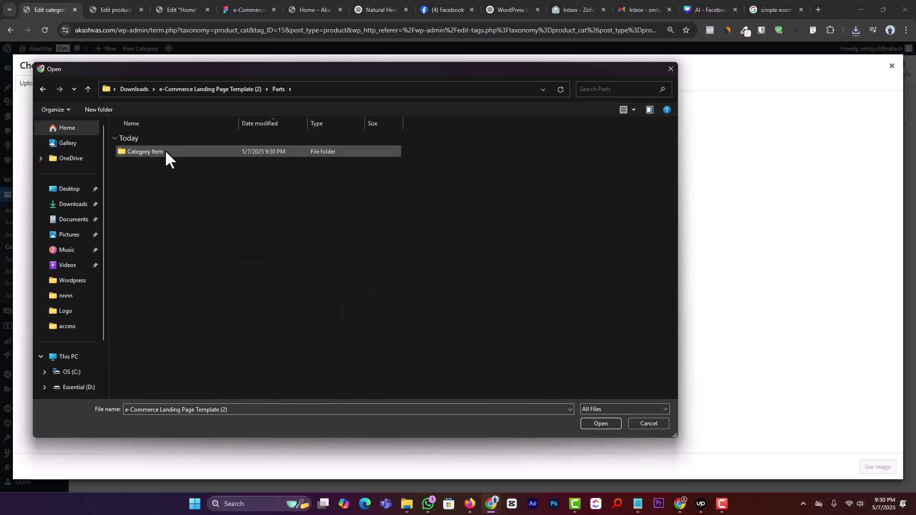
double_click(165, 151)
double_click(166, 152)
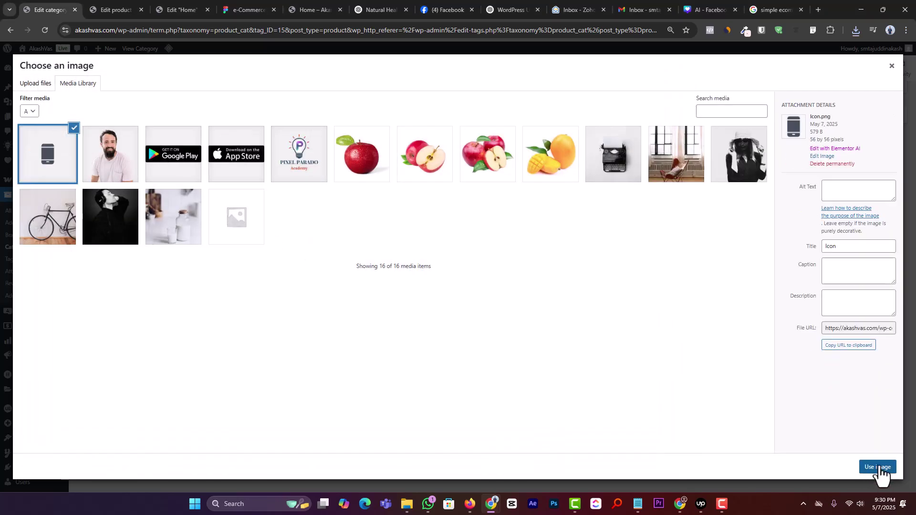
click(879, 467)
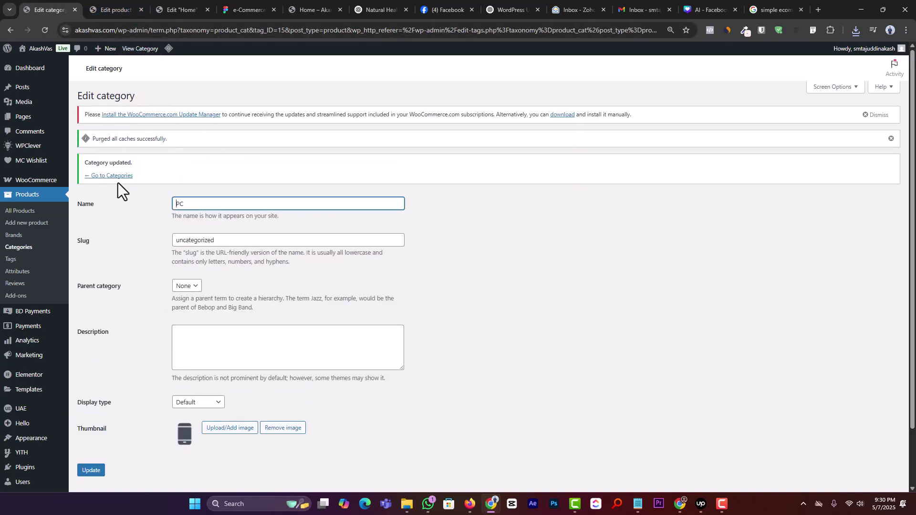
click(114, 176)
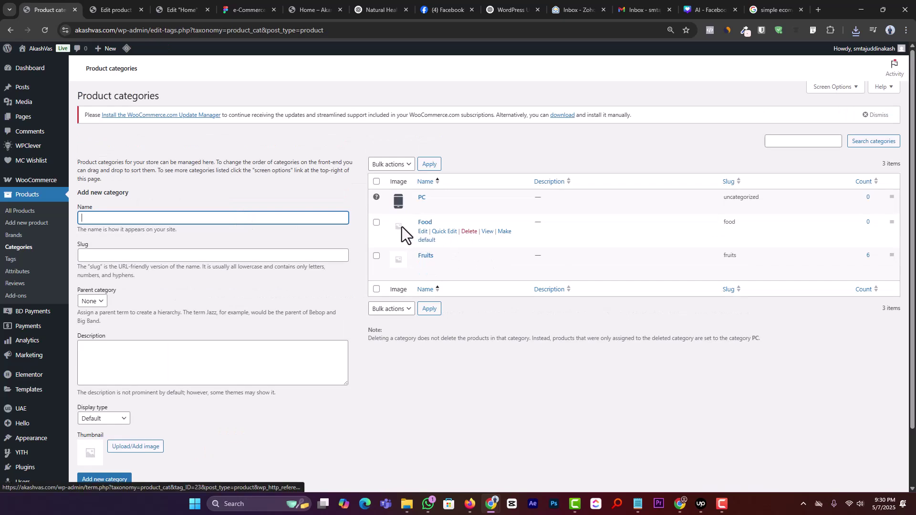
Set the existing phone icon, Icon.png, as the Food category's thumbnail, update the category and return to the category list.
click(420, 233)
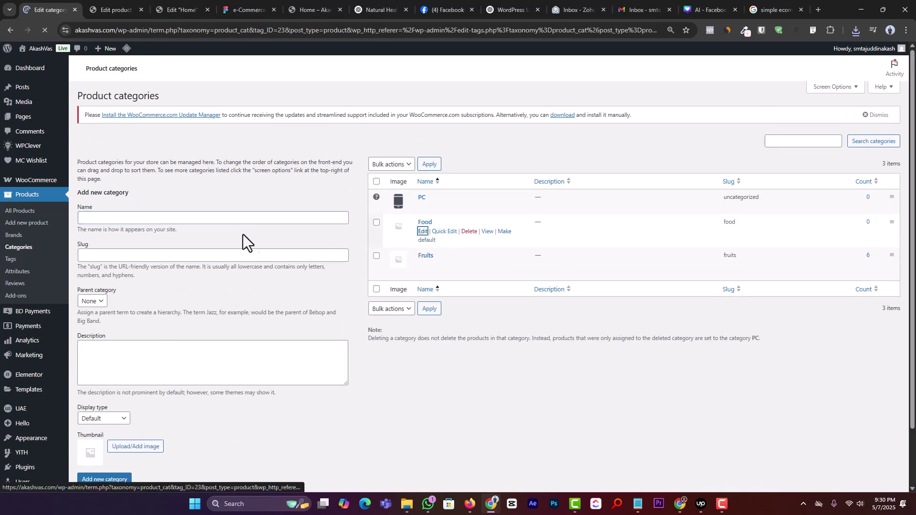
click(224, 371)
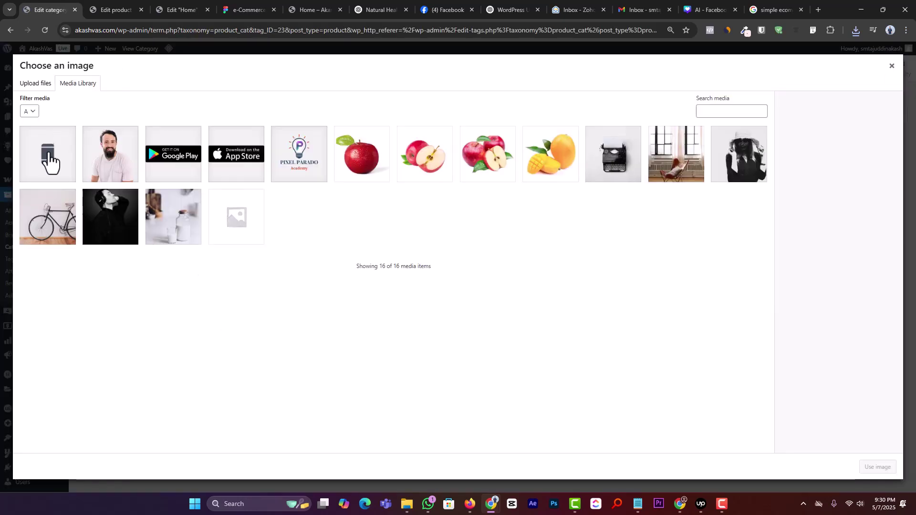
click(49, 158)
click(877, 467)
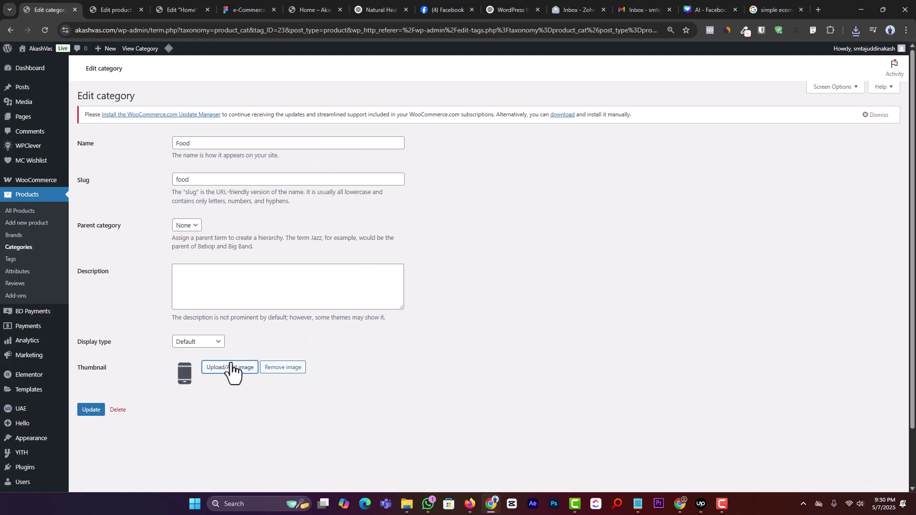
click(101, 409)
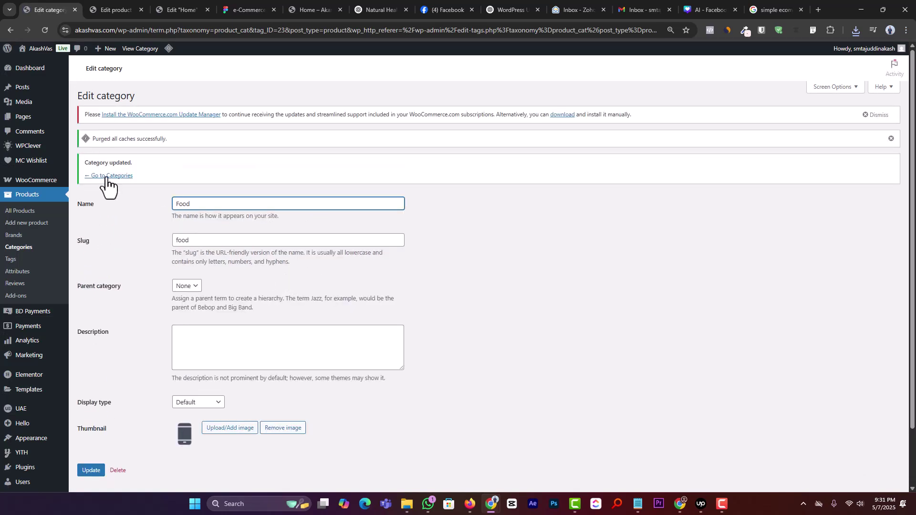
click(105, 176)
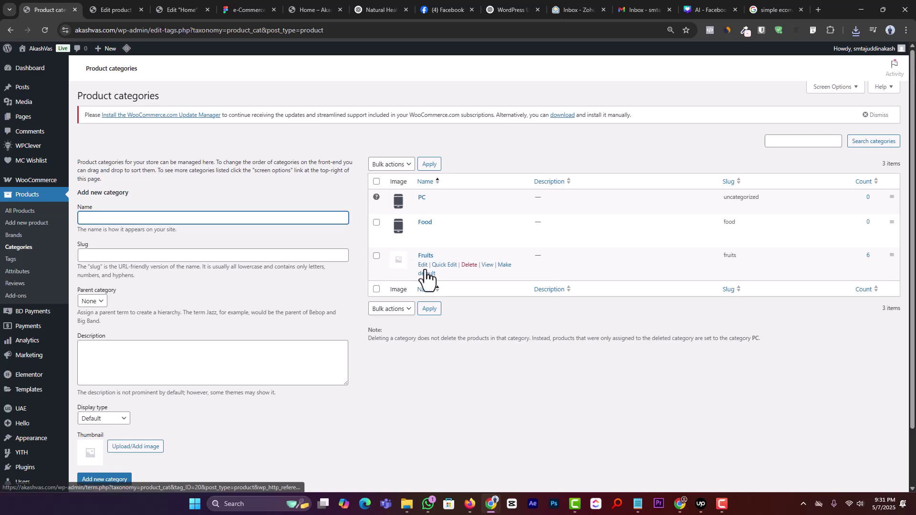
Give the Fruits category the Icon.png thumbnail from the media library, update it and go back to the category list.
click(423, 265)
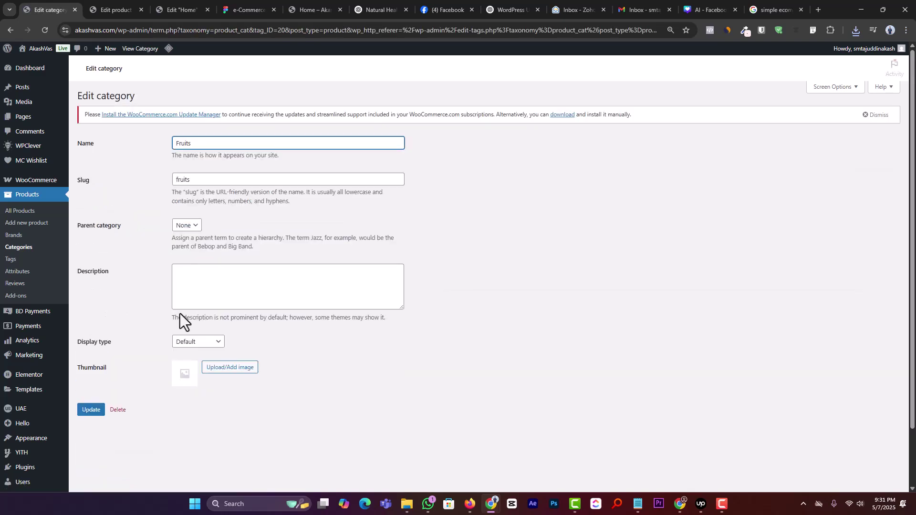
click(215, 369)
click(52, 172)
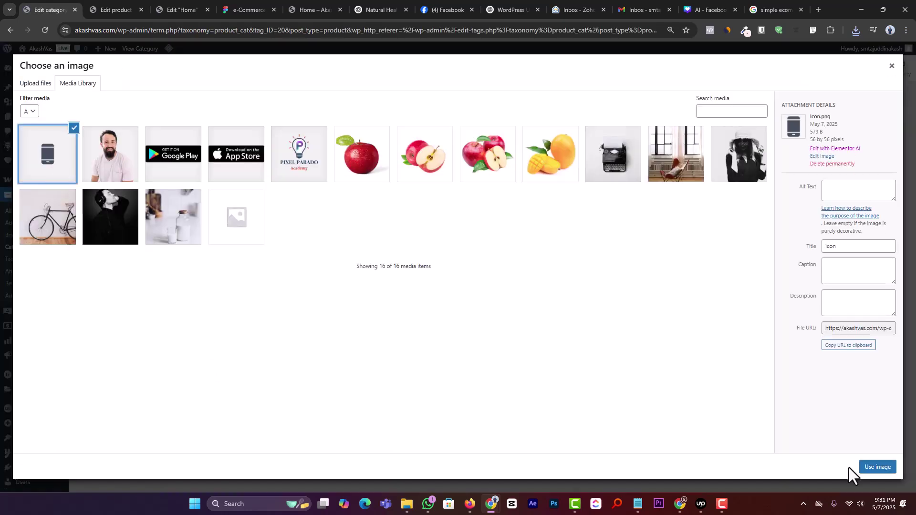
click(867, 468)
click(95, 413)
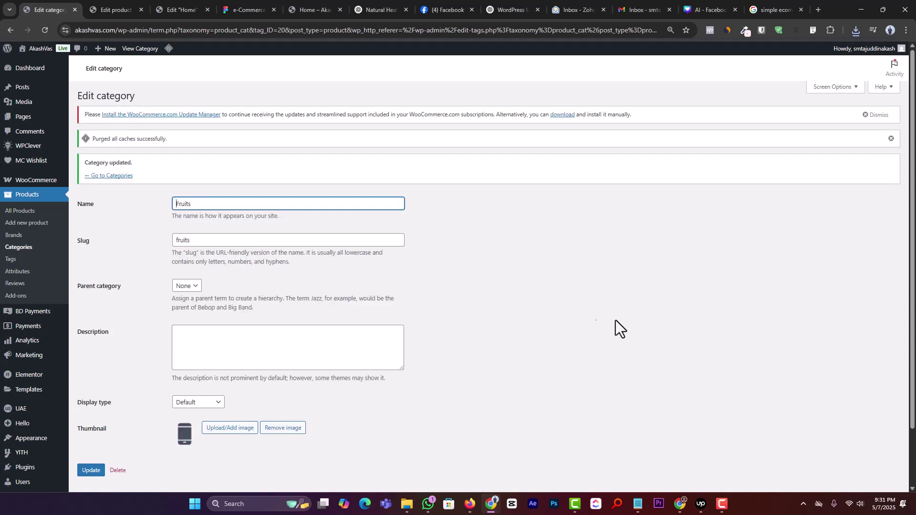
click(106, 176)
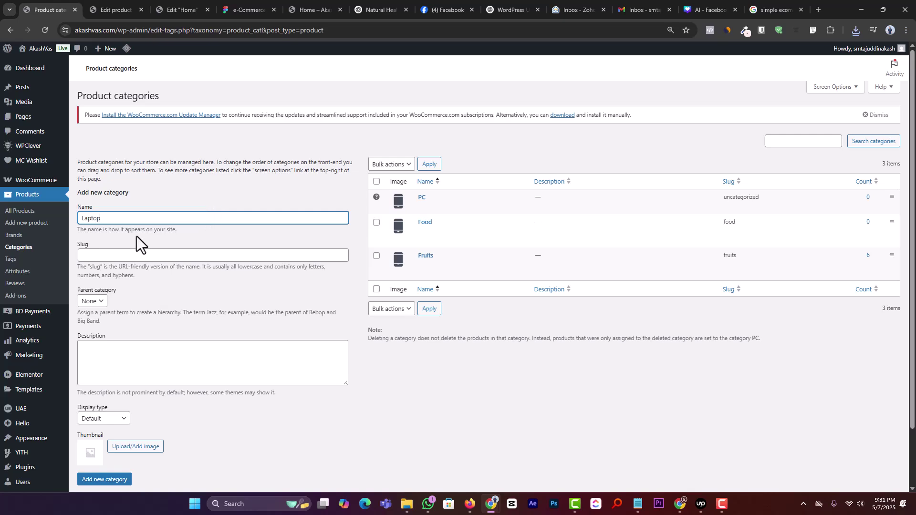
Add a new product category named Laptop with Icon.png from the media library as its thumbnail.
click(117, 447)
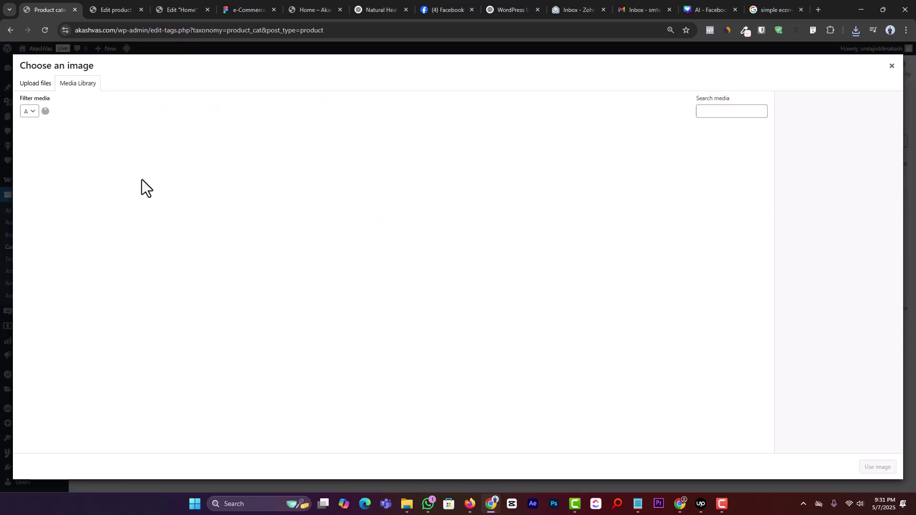
click(63, 170)
click(876, 468)
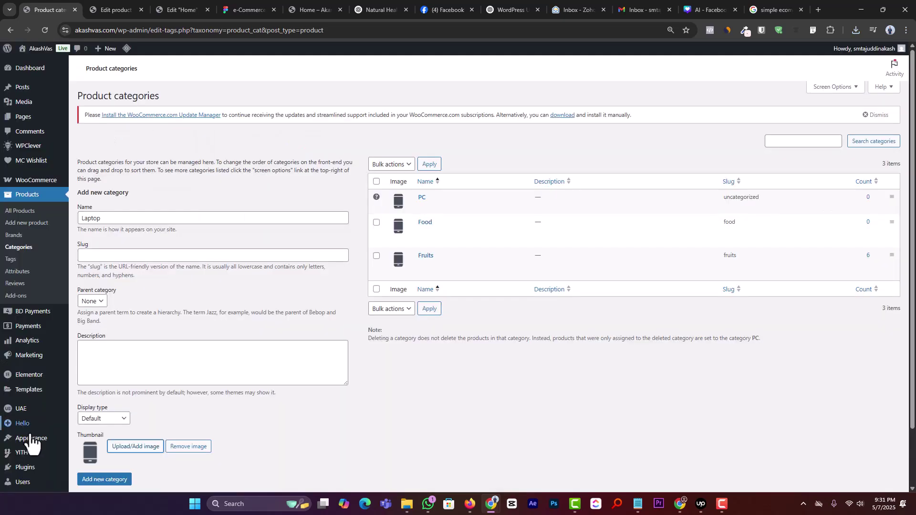
click(96, 480)
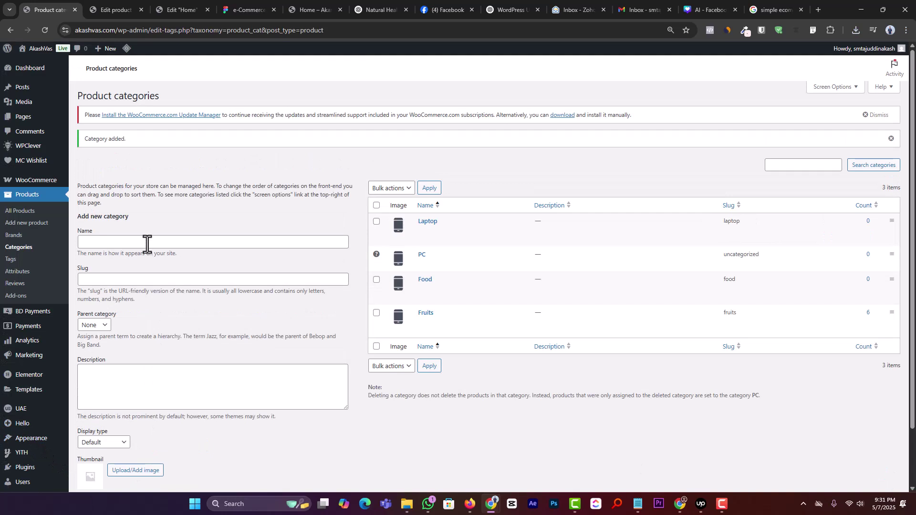
Copy the category name Accesories from the Figma design and use it as the new product category's name in WordPress.
click(146, 244)
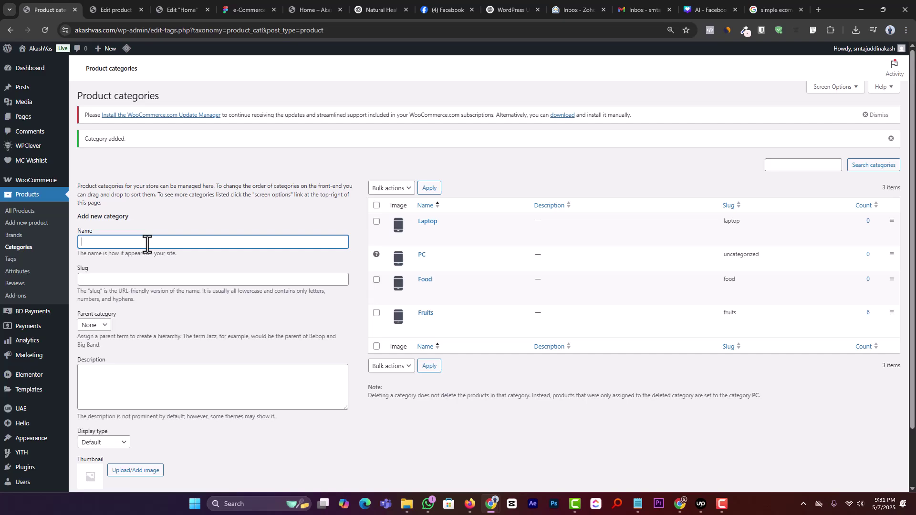
click(262, 8)
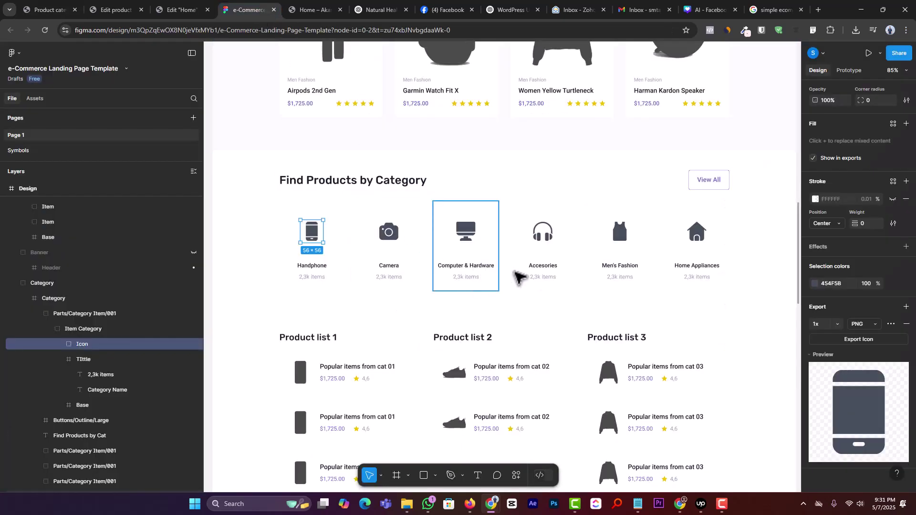
click(554, 274)
double_click(552, 268)
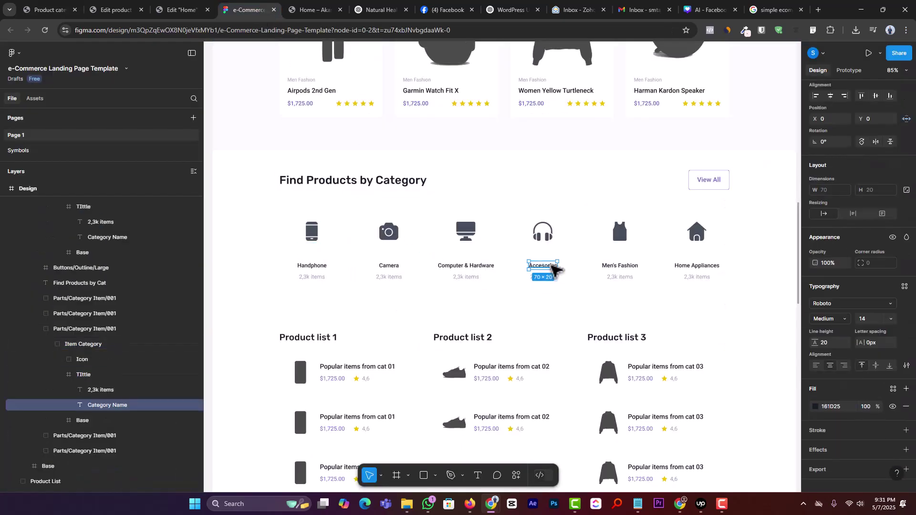
double_click(551, 267)
click(125, 6)
click(57, 7)
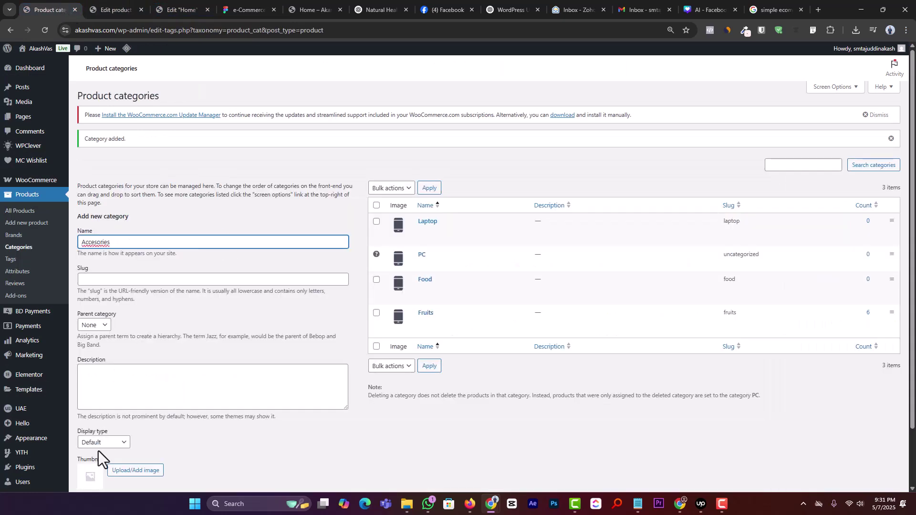
Assign Icon.png as the thumbnail of the new Accesories category and add the category.
click(135, 471)
click(60, 147)
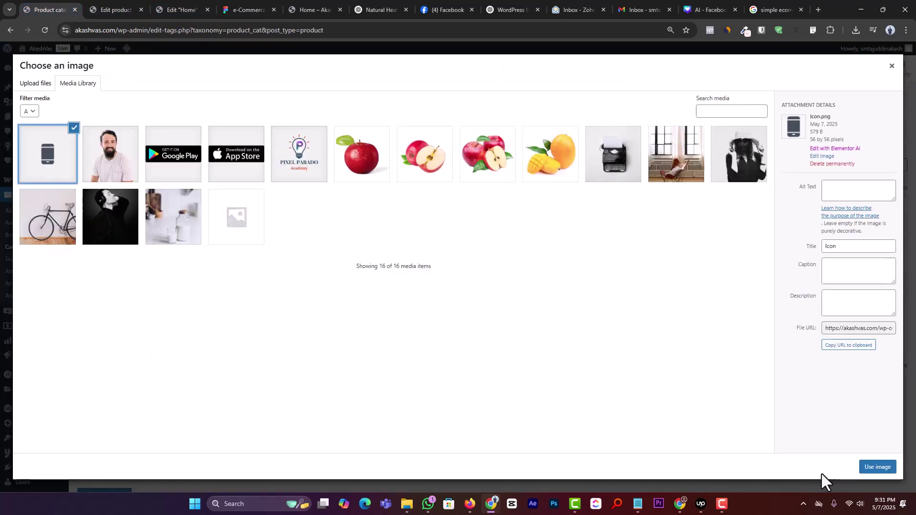
click(877, 467)
scroll(127, 380, down, 3)
click(108, 438)
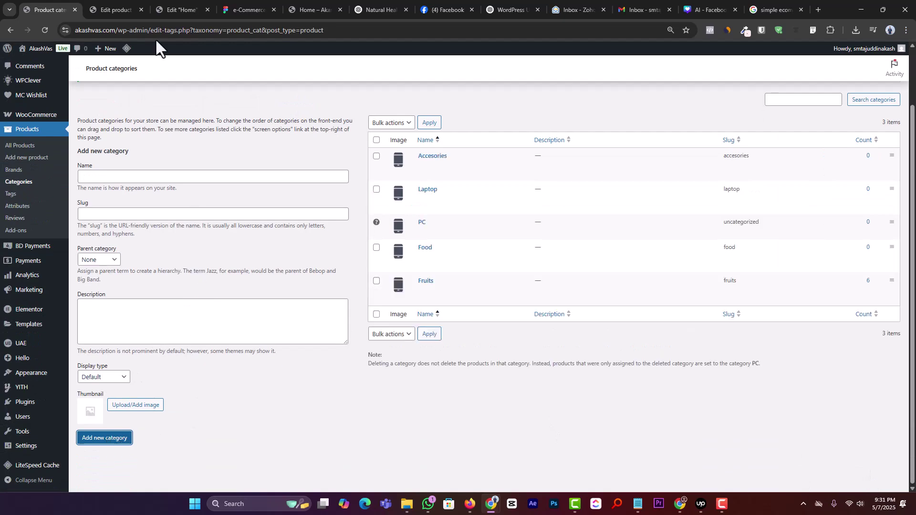
Copy the category name Men's Fashion from the Figma design and paste it as the name of another new product category.
click(134, 4)
drag(179, 9, 117, 10)
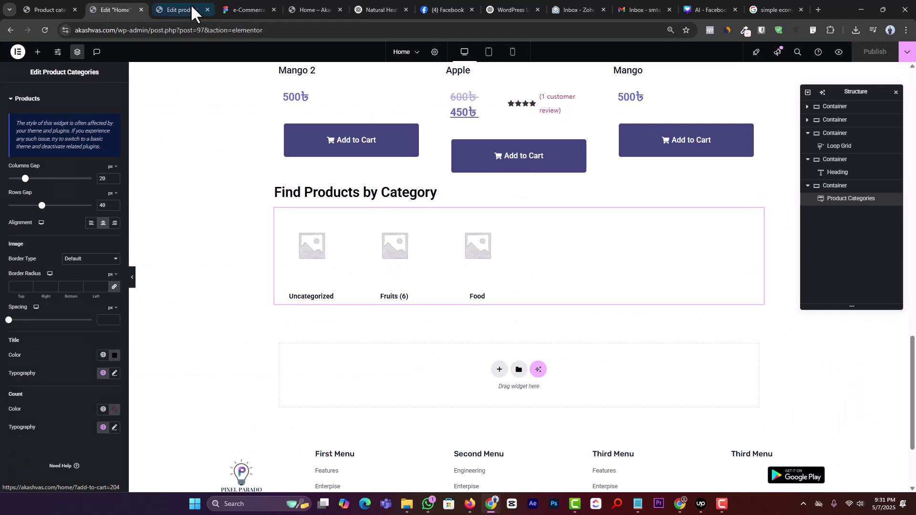
click(246, 9)
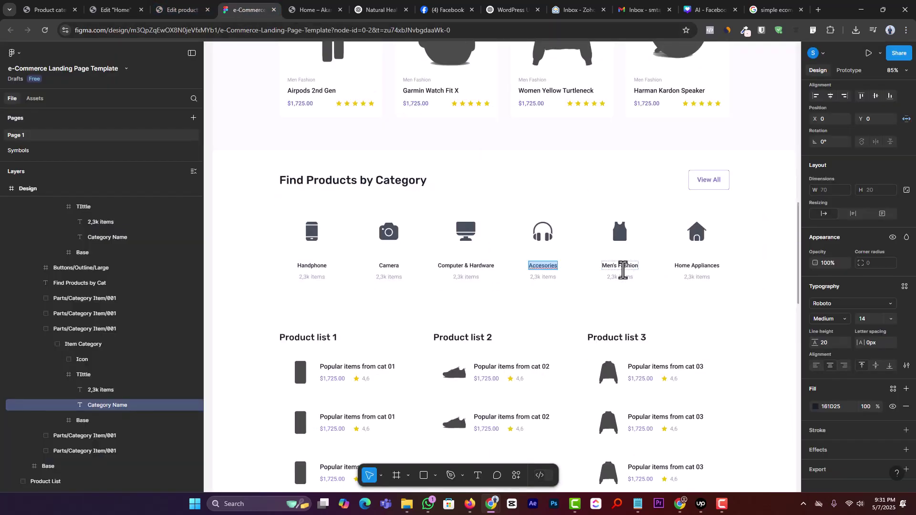
double_click(623, 270)
key(ctrl+c)
click(50, 9)
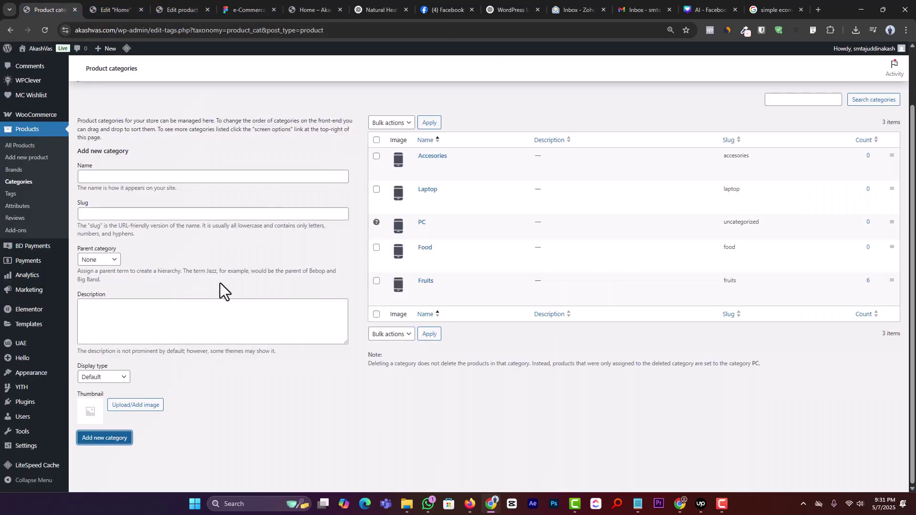
click(139, 176)
key(ctrl+v)
Choose Icon.png as the thumbnail for the Men's Fashion category and add the category.
click(133, 405)
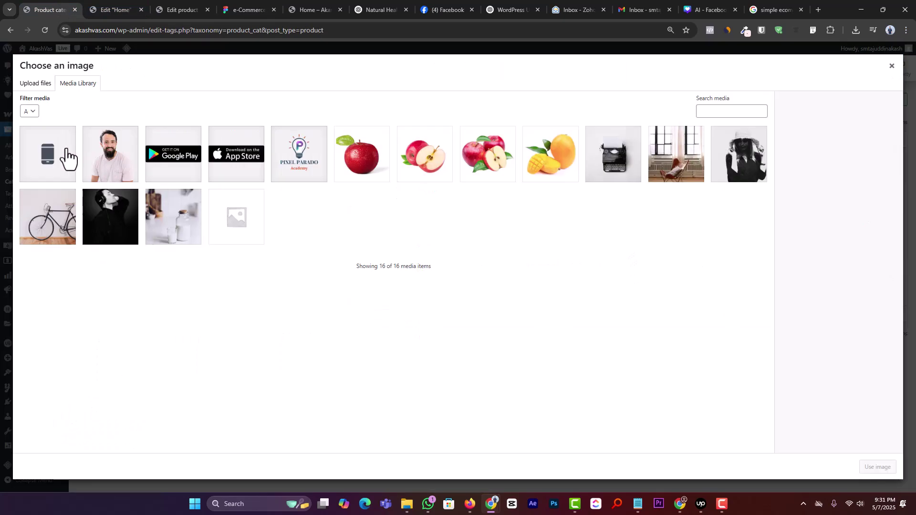
click(66, 157)
click(878, 468)
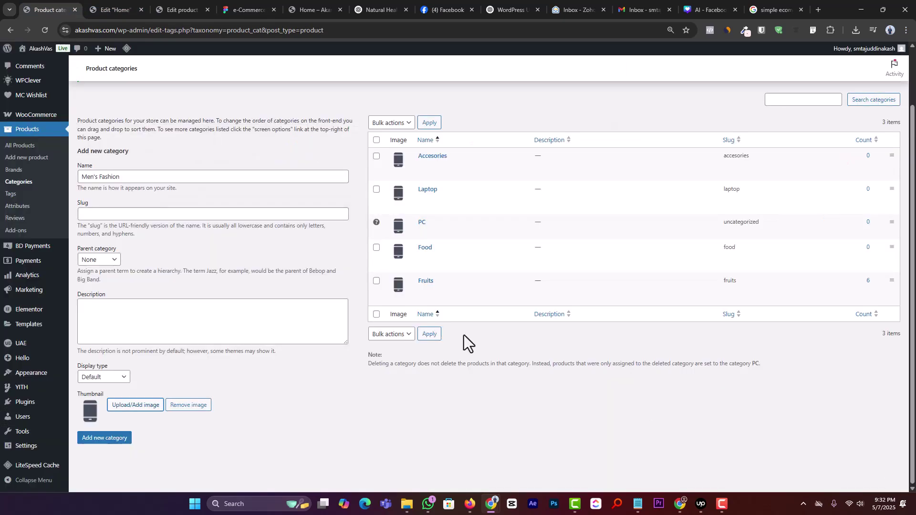
click(123, 438)
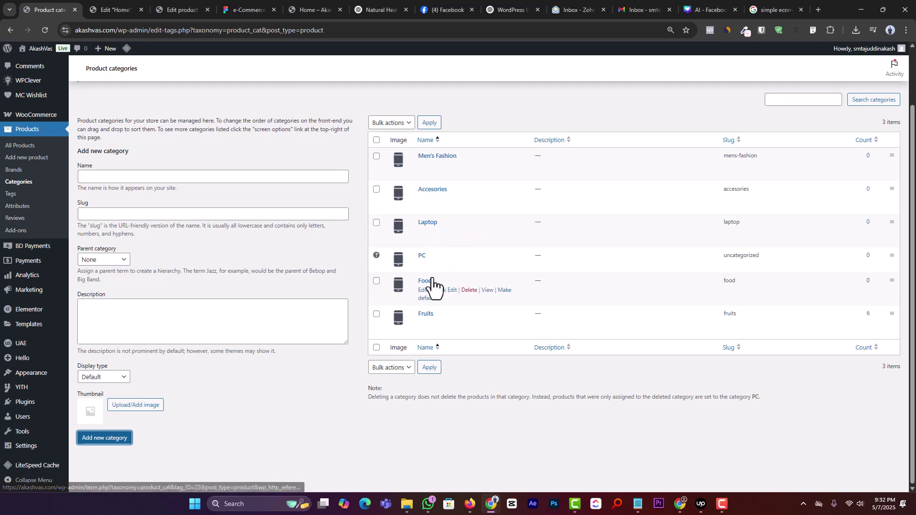
Reload the Home page in the Elementor editor and compare its Find Products by Category section with the Figma design.
click(121, 10)
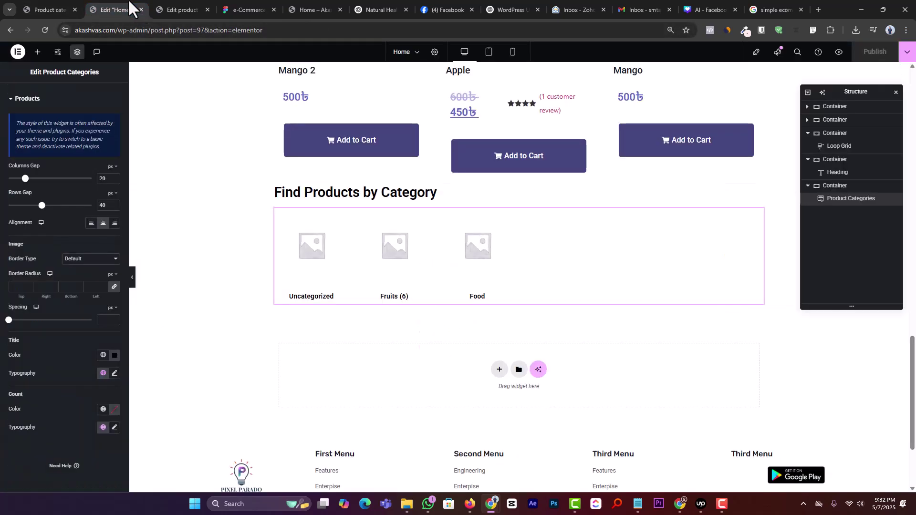
click(45, 30)
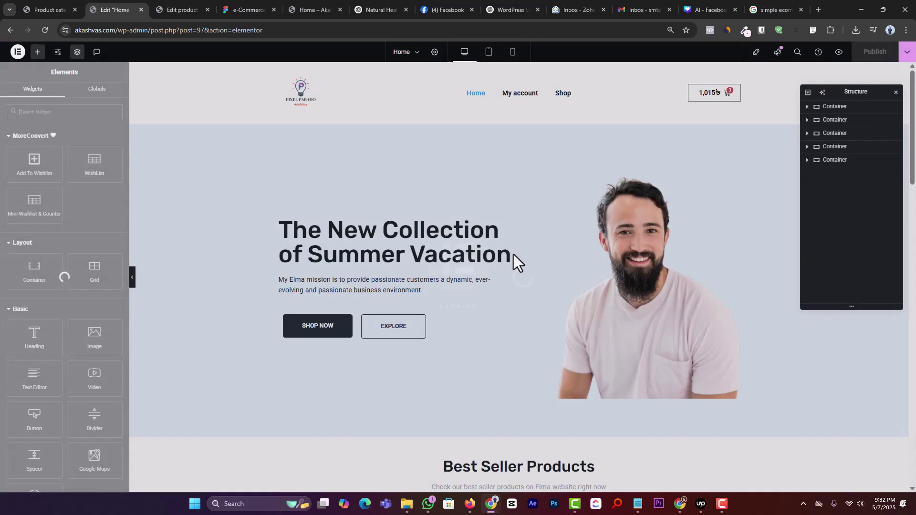
scroll(513, 254, down, 4)
scroll(513, 254, down, 20)
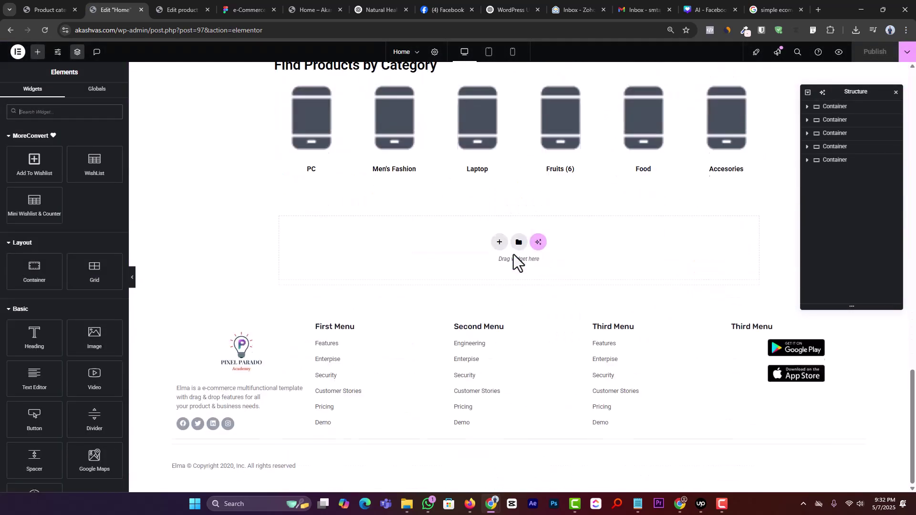
scroll(509, 264, up, 2)
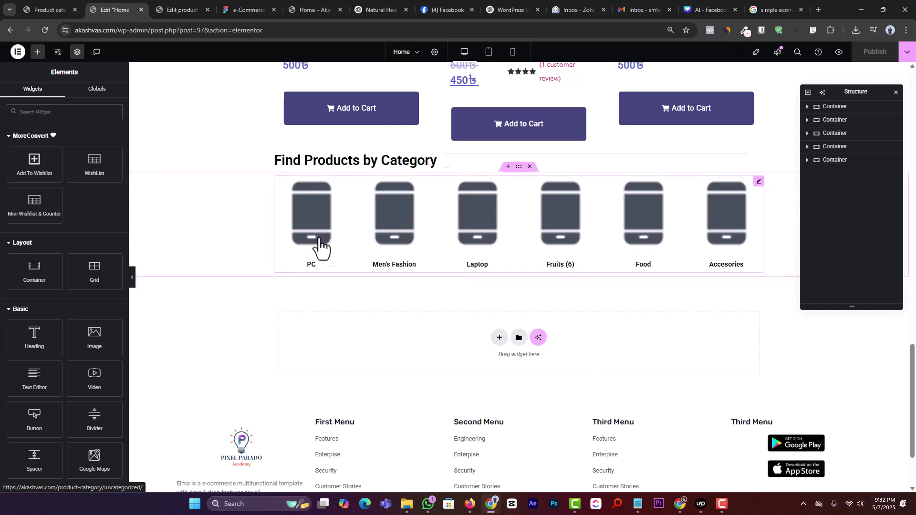
click(185, 3)
click(235, 5)
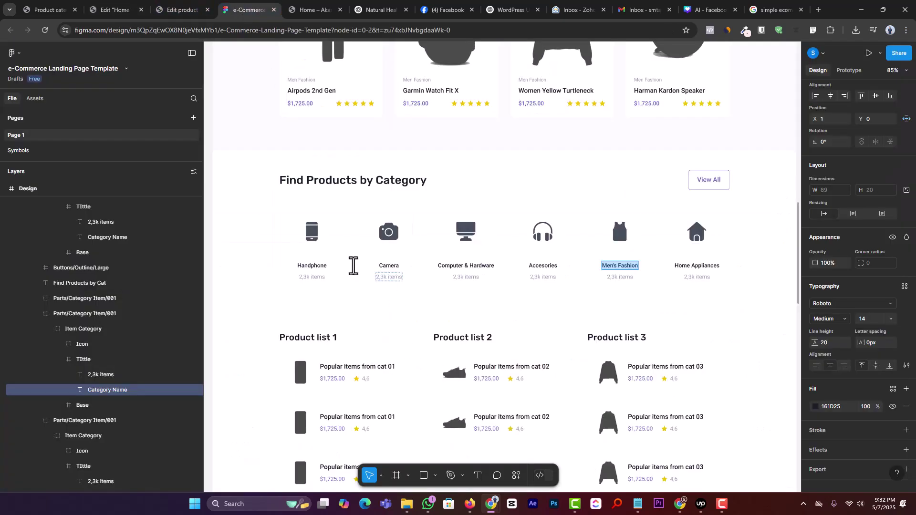
click(114, 9)
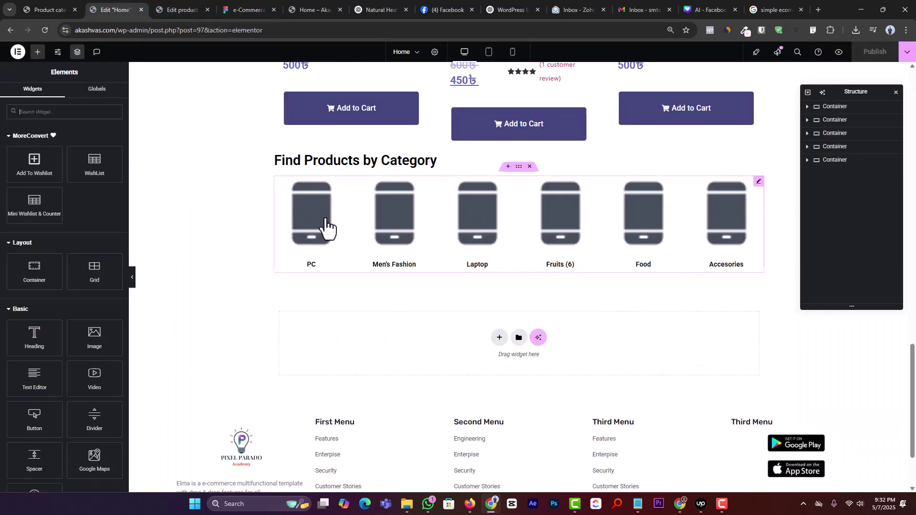
Add a four-column flexbox container below the product categories row and extend it to six equal columns.
click(498, 342)
click(507, 360)
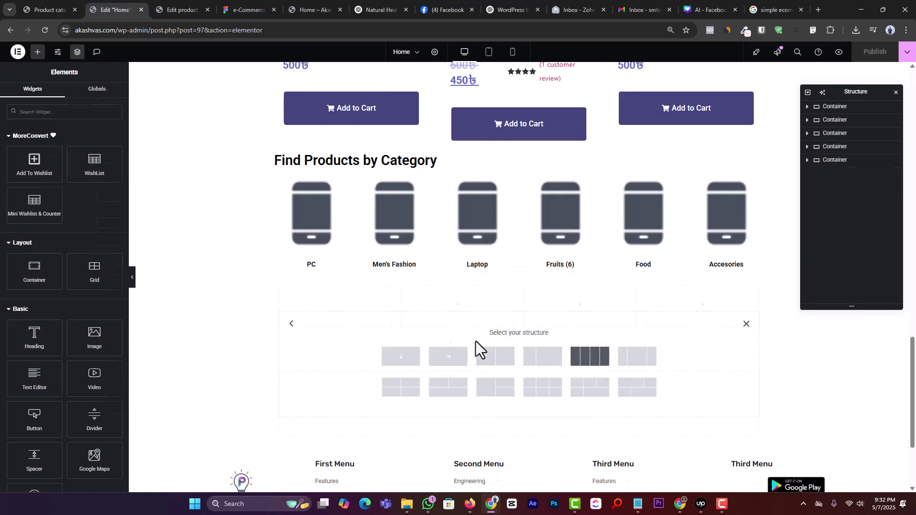
click(589, 356)
click(280, 288)
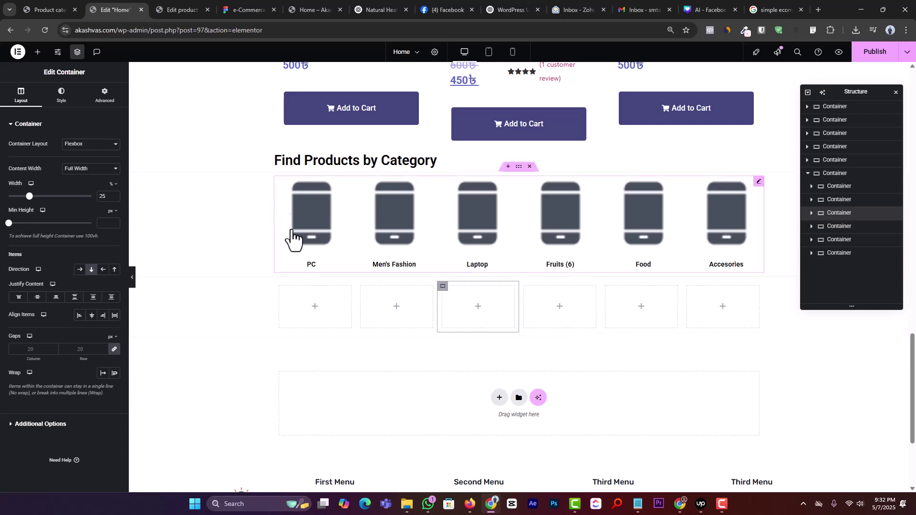
Copy the item count text from the Figma design into a centred Text Editor reading "2,3k items" in the first empty column.
click(177, 2)
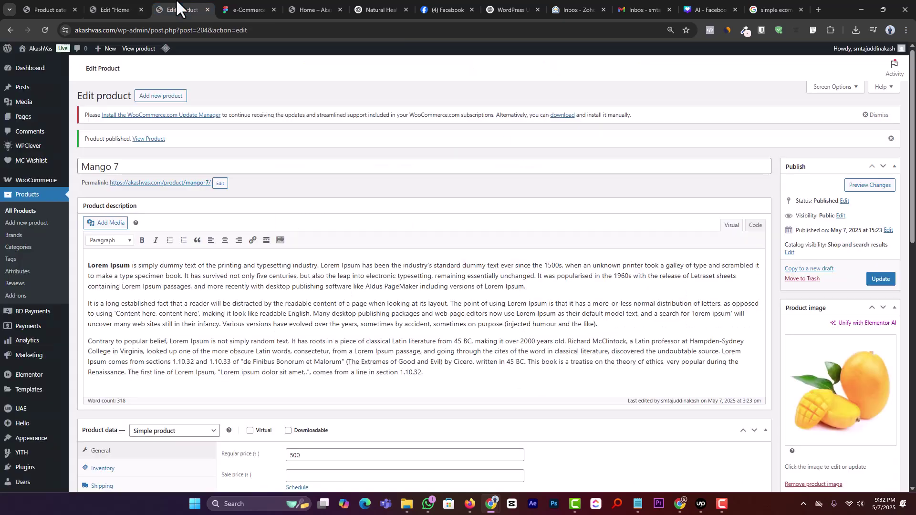
click(279, 7)
double_click(307, 280)
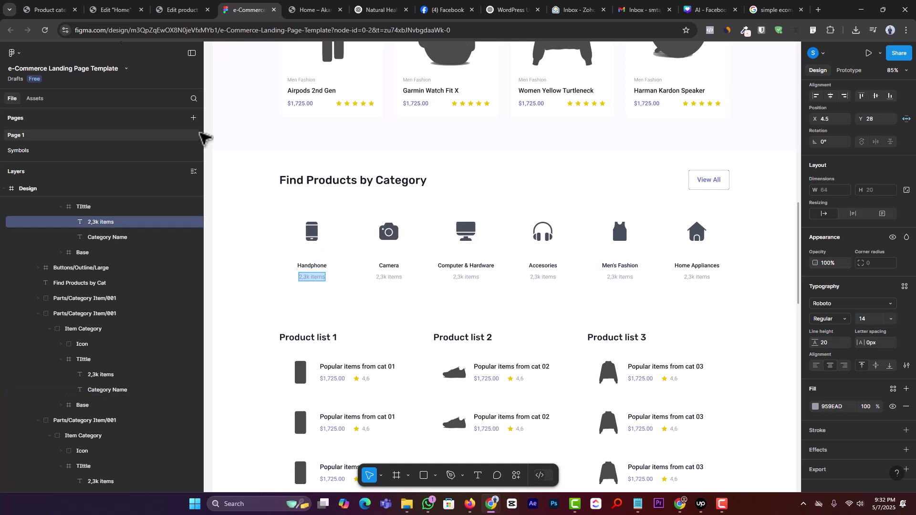
click(92, 10)
click(37, 52)
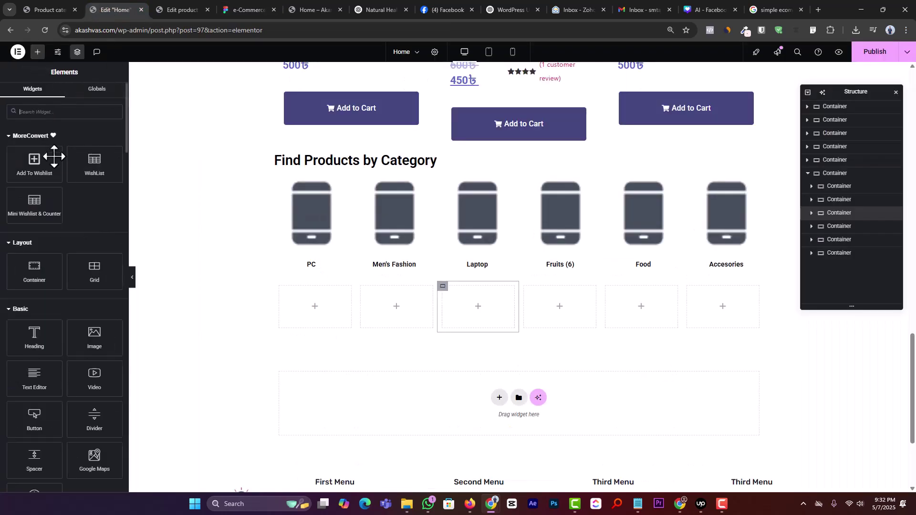
drag(34, 379, 308, 313)
triple_click(90, 238)
text(2,3k items)
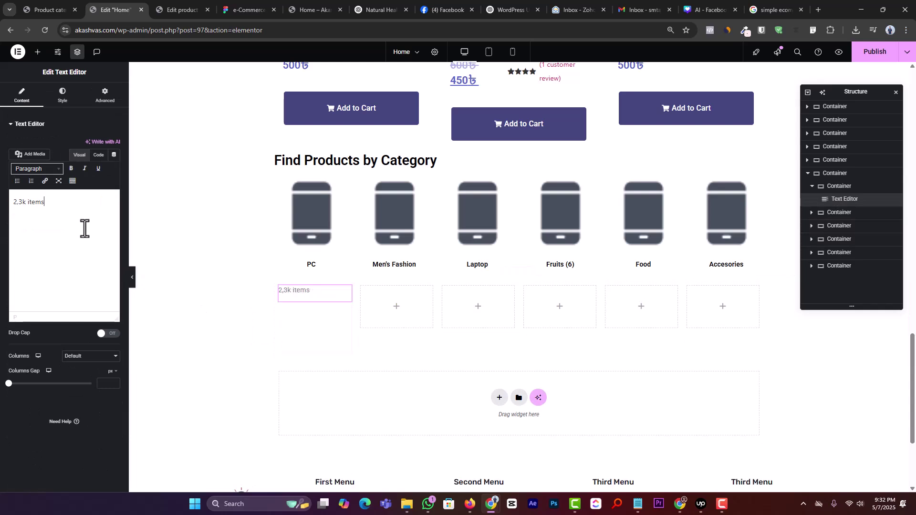
click(62, 94)
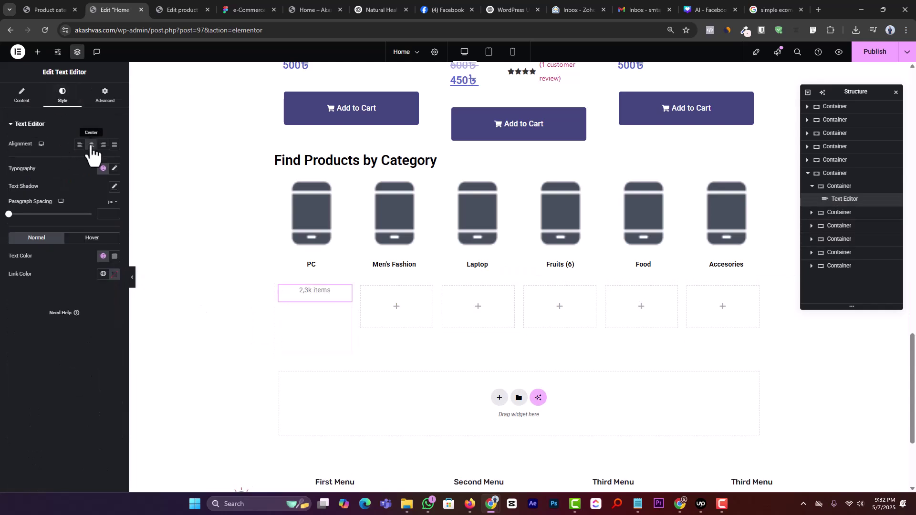
Duplicate the "2,3k items" text into each of the remaining five columns and publish the page.
key(ctrl+d)
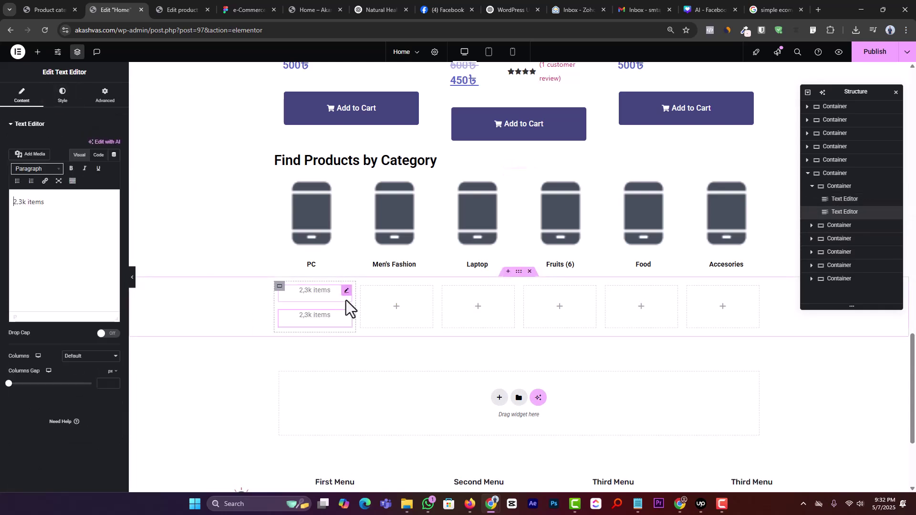
drag(347, 320, 382, 303)
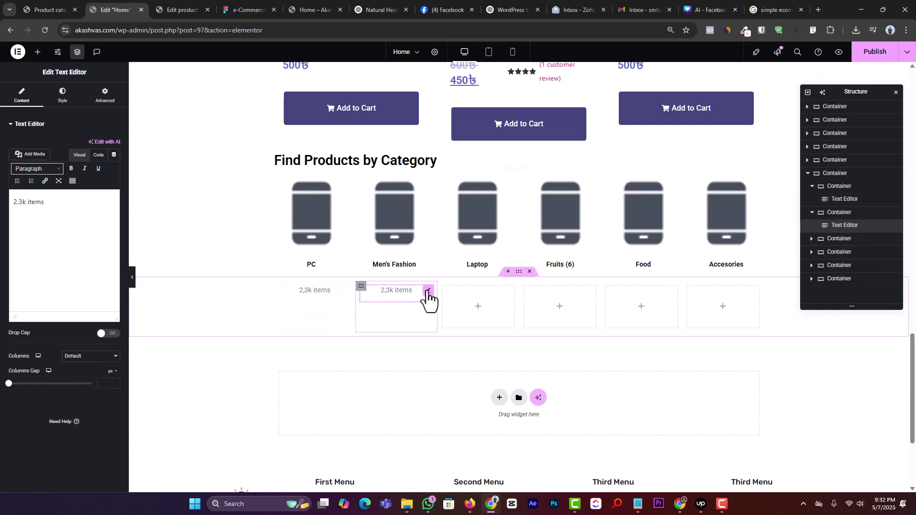
key(ctrl+d)
drag(427, 321, 477, 306)
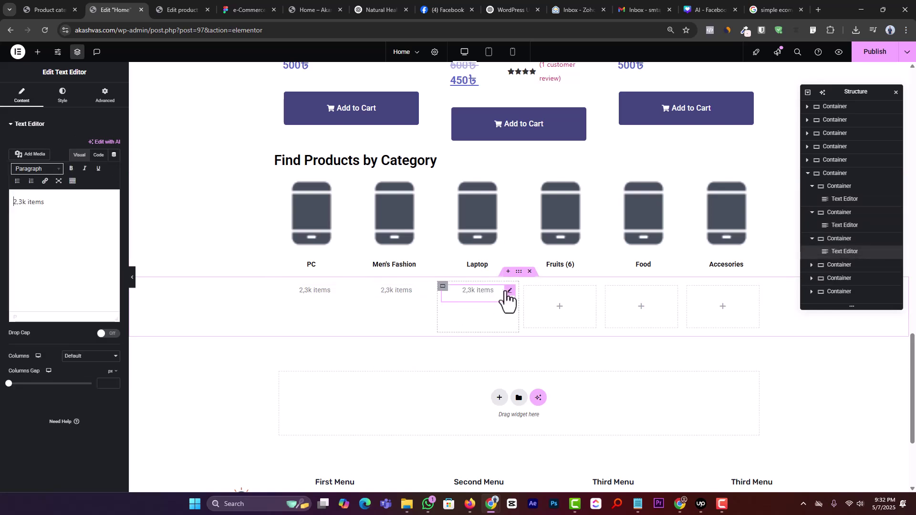
key(ctrl+d)
drag(525, 314, 720, 315)
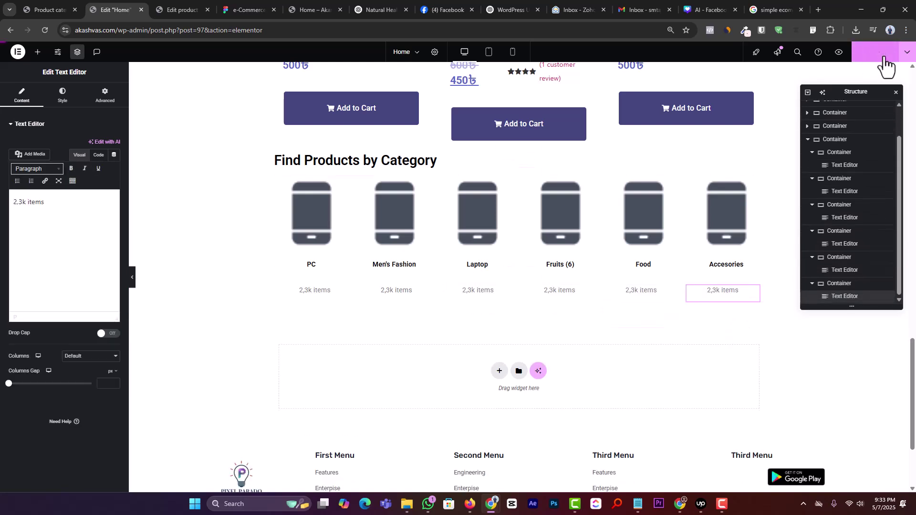
Place the Figma tab beside the Home editor tab and examine the three product list columns in the design.
click(180, 9)
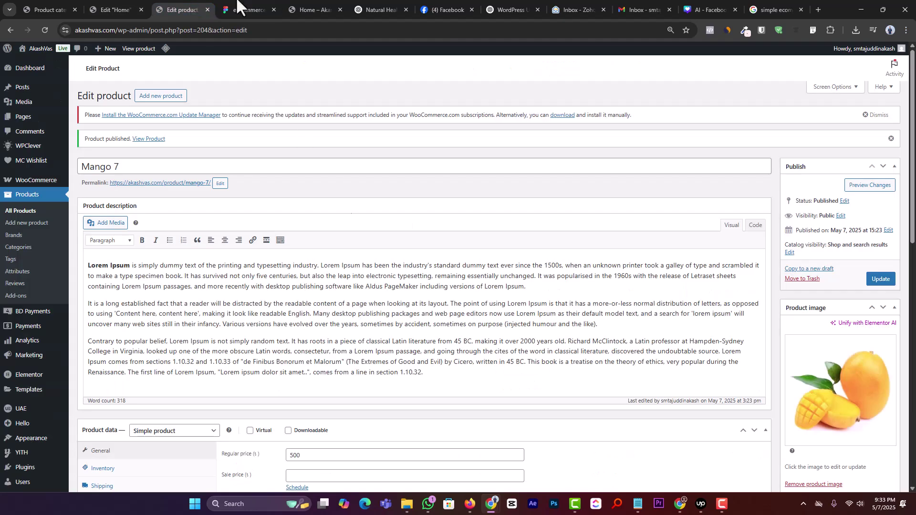
drag(233, 8, 190, 9)
scroll(415, 261, down, 3)
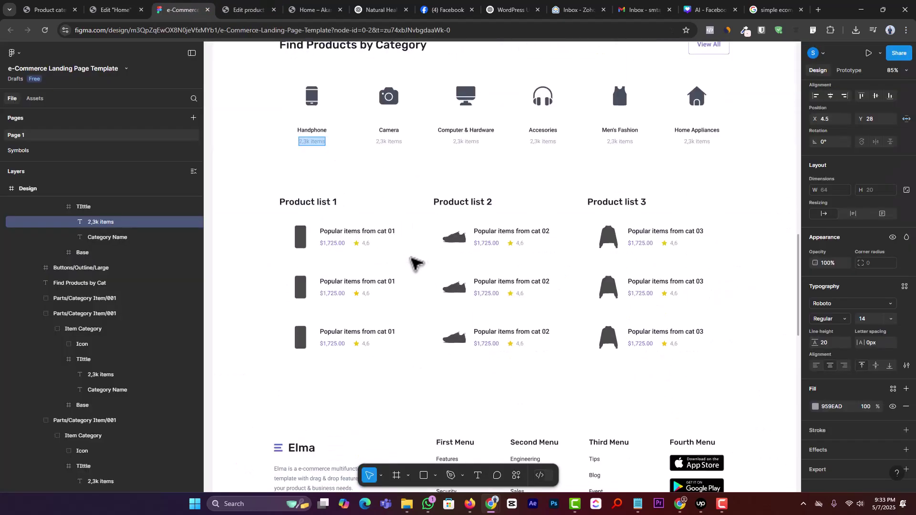
scroll(414, 262, down, 2)
scroll(421, 235, up, 1)
scroll(510, 247, up, 1)
scroll(384, 308, down, 2)
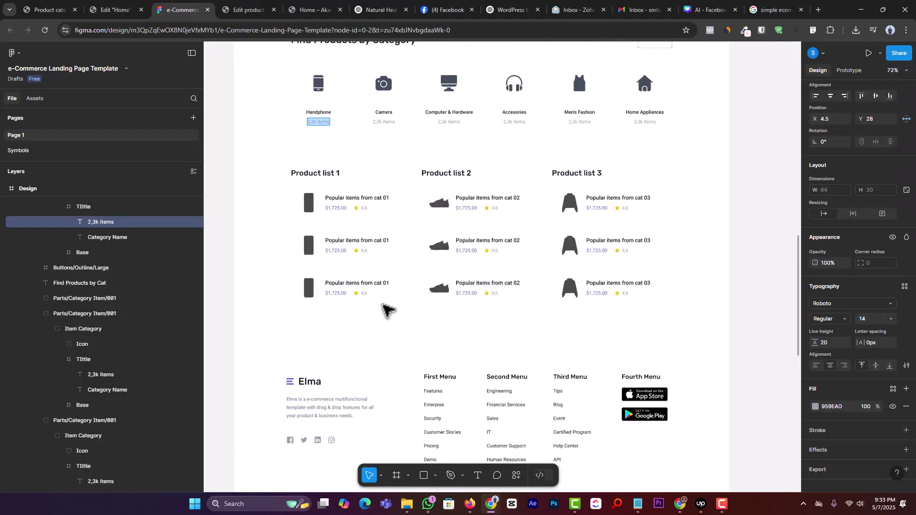
scroll(307, 242, up, 2)
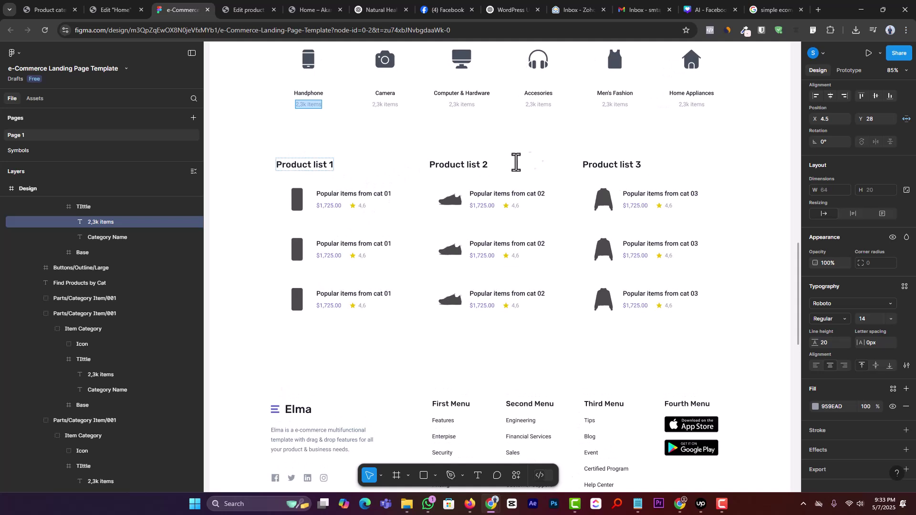
click(114, 9)
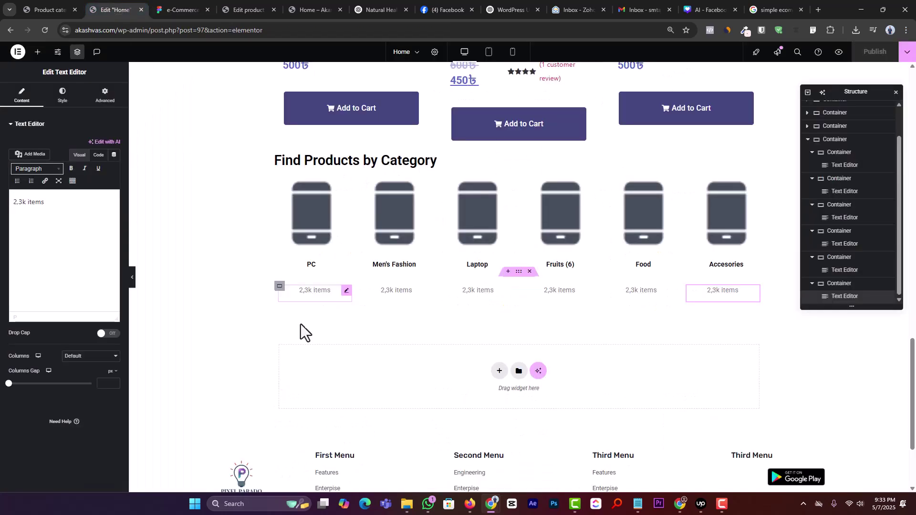
click(501, 374)
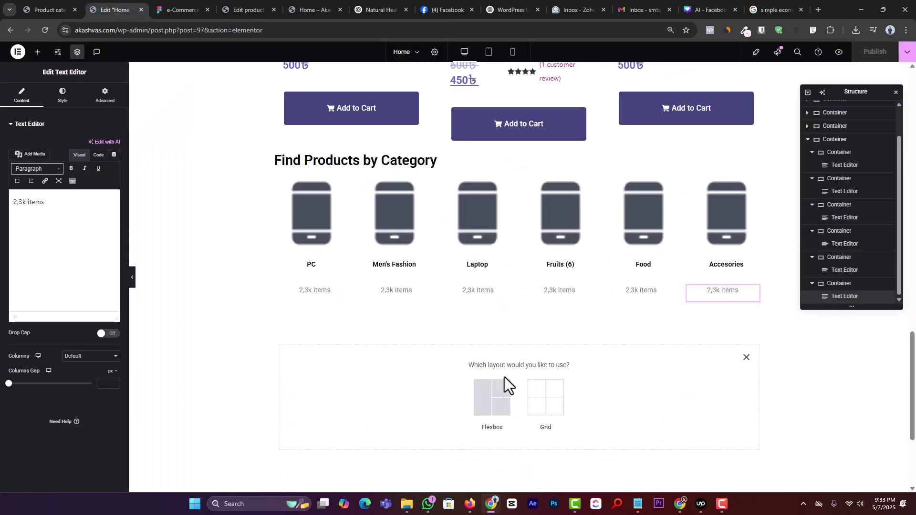
click(482, 393)
click(399, 397)
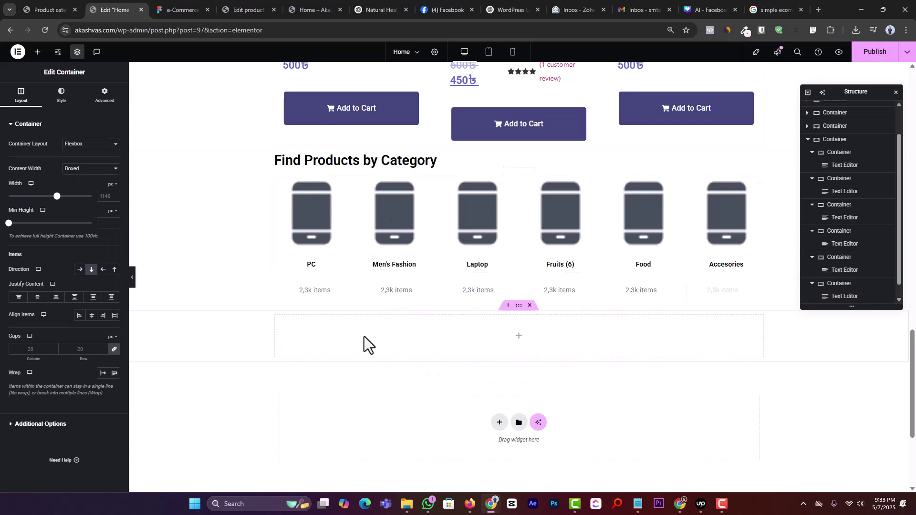
click(195, 6)
click(139, 6)
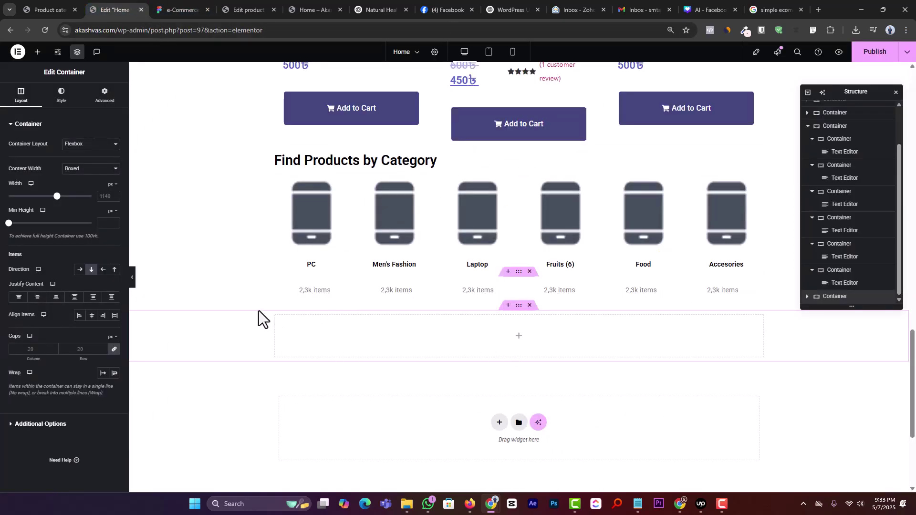
scroll(834, 300, down, 1)
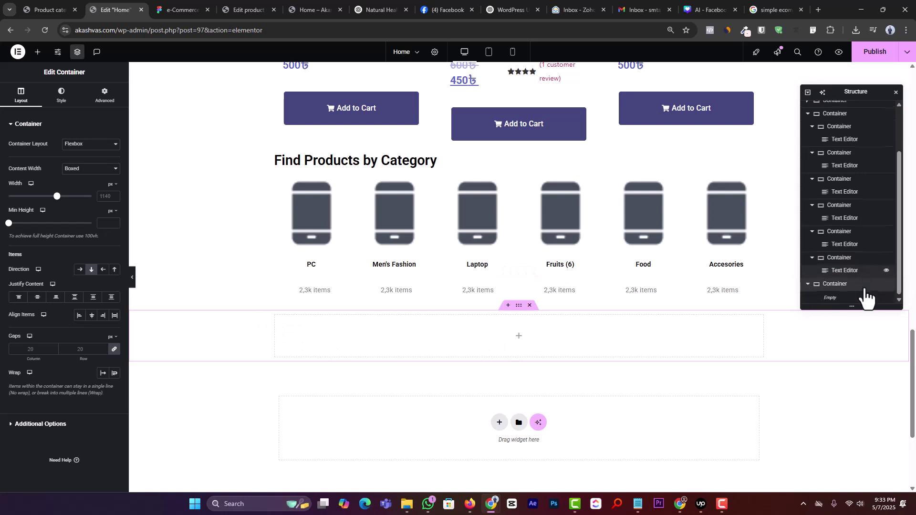
right_click(856, 286)
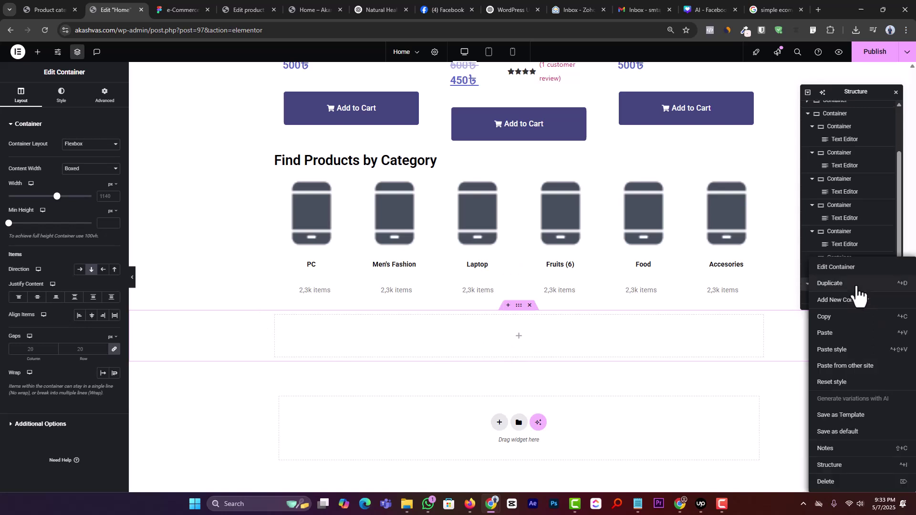
click(827, 482)
Add a two-column flexbox container below the item counts and duplicate its first column to make three equal columns.
click(499, 372)
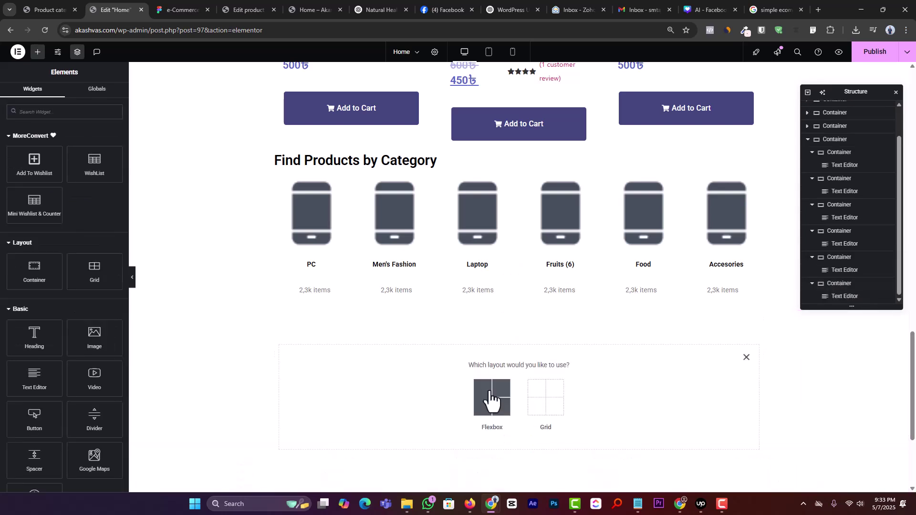
click(494, 399)
click(482, 391)
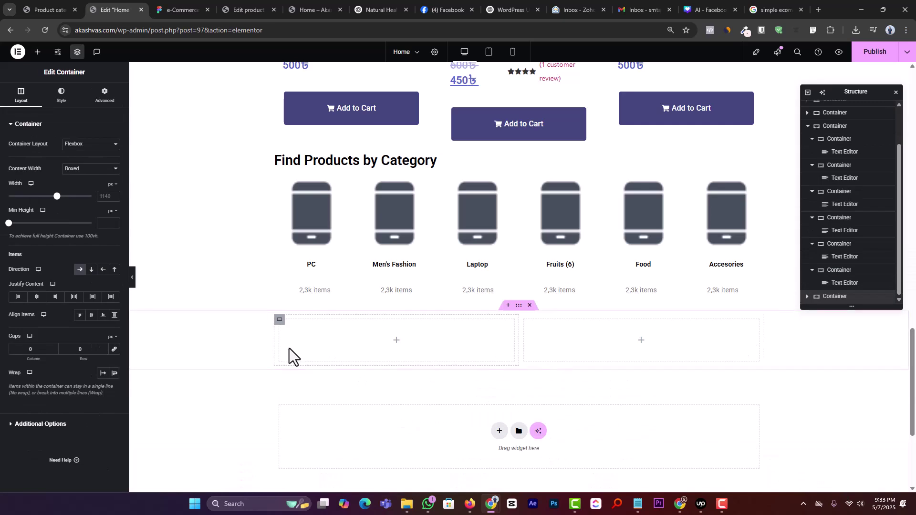
click(281, 322)
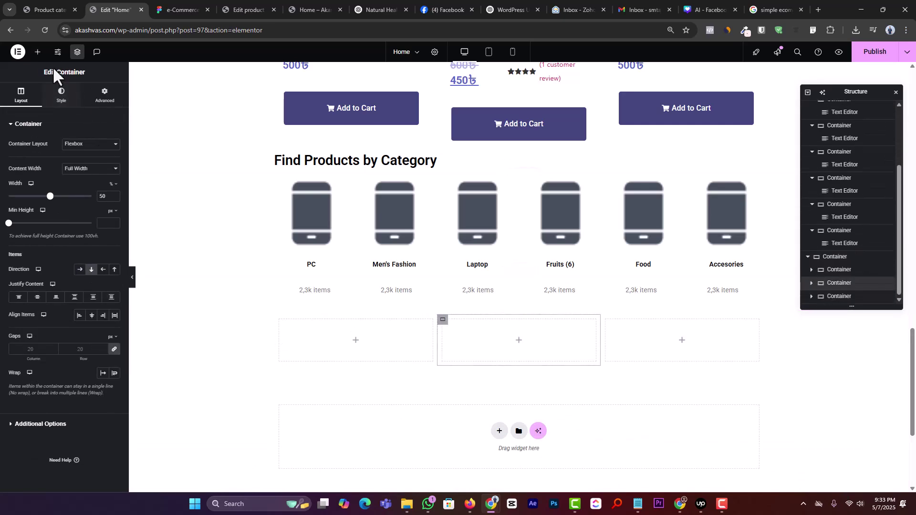
Add a heading to the first column of the new container with the title "Product list 1" copied from the Figma design.
click(38, 53)
drag(34, 336, 382, 346)
click(188, 10)
click(329, 165)
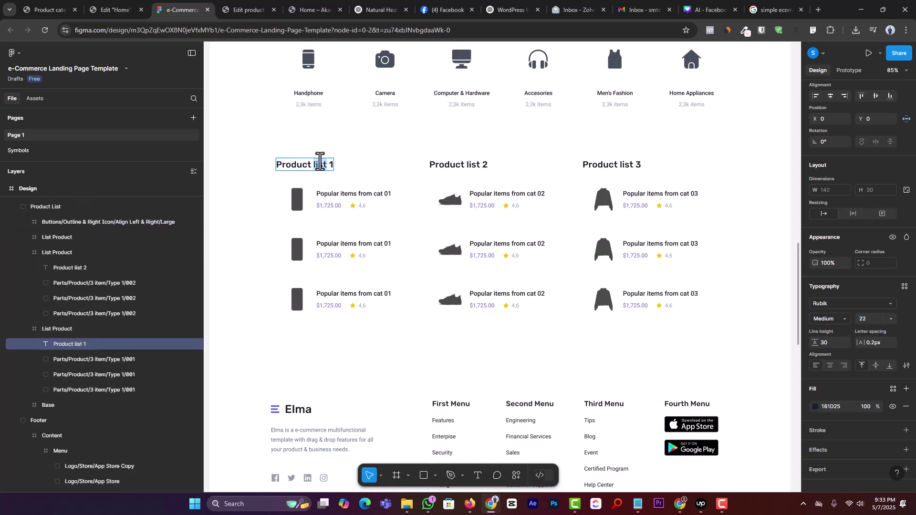
click(128, 12)
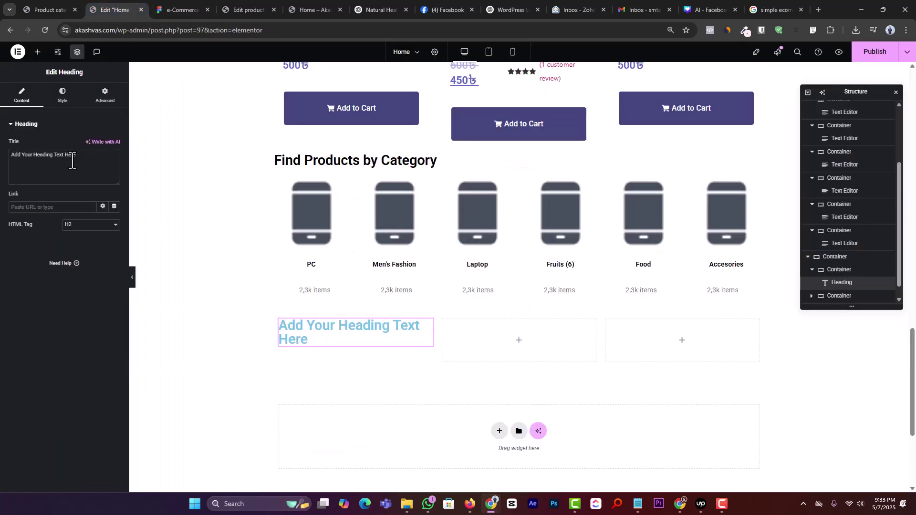
text(Product list 1)
Set the "Product list 1" heading's text colour to black and reduce its font size.
click(62, 94)
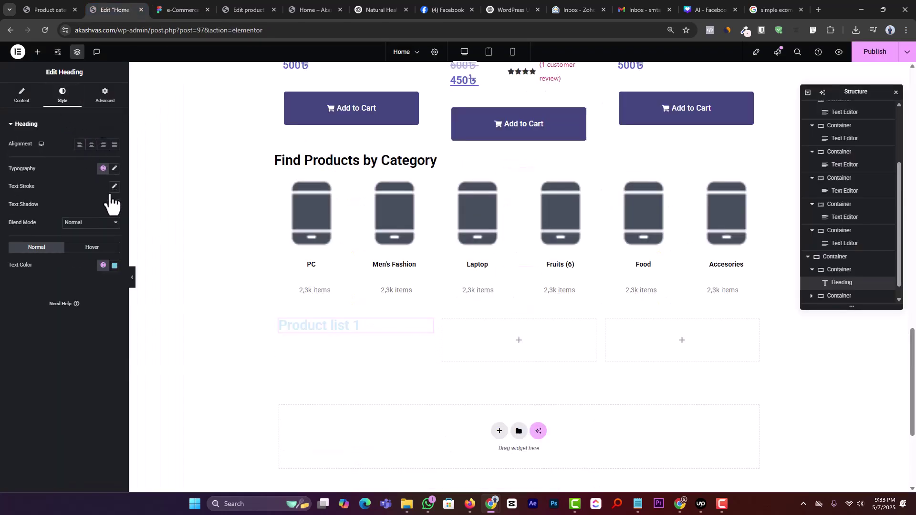
click(115, 265)
key(BackSpace)
click(107, 422)
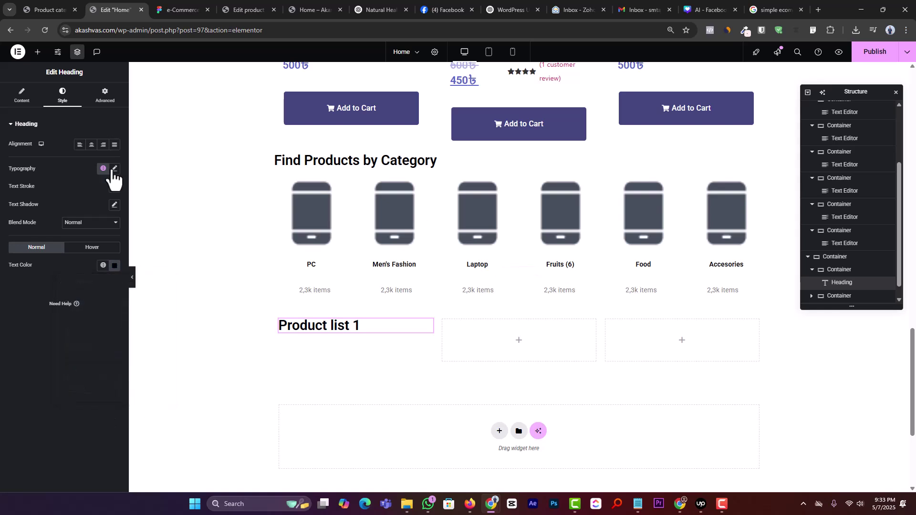
click(114, 169)
drag(15, 236, 23, 236)
Duplicate the "Product list 1" heading into the second and third columns.
click(428, 325)
key(ctrl+d)
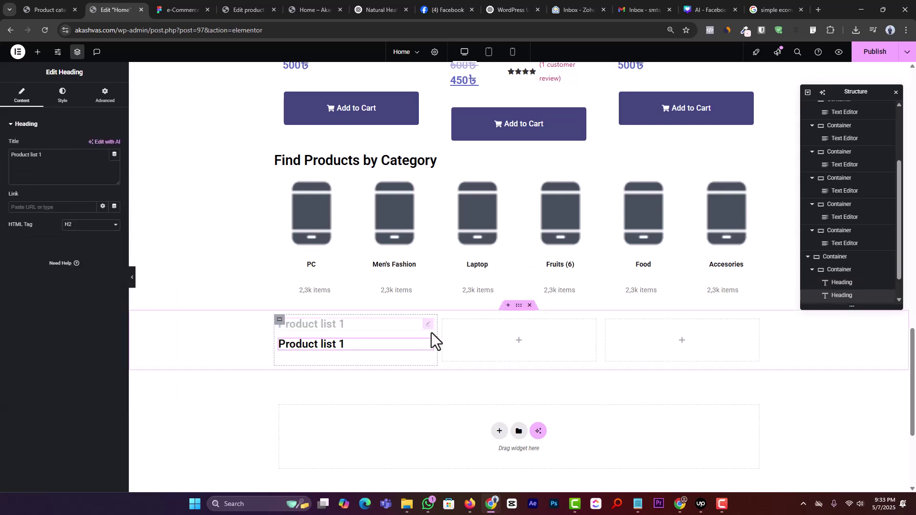
drag(428, 345, 531, 340)
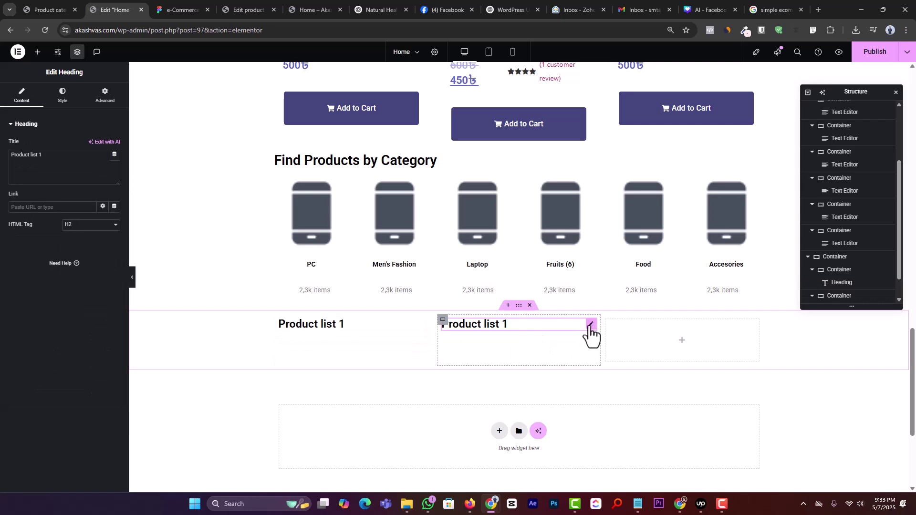
key(ctrl+d)
drag(589, 345, 699, 340)
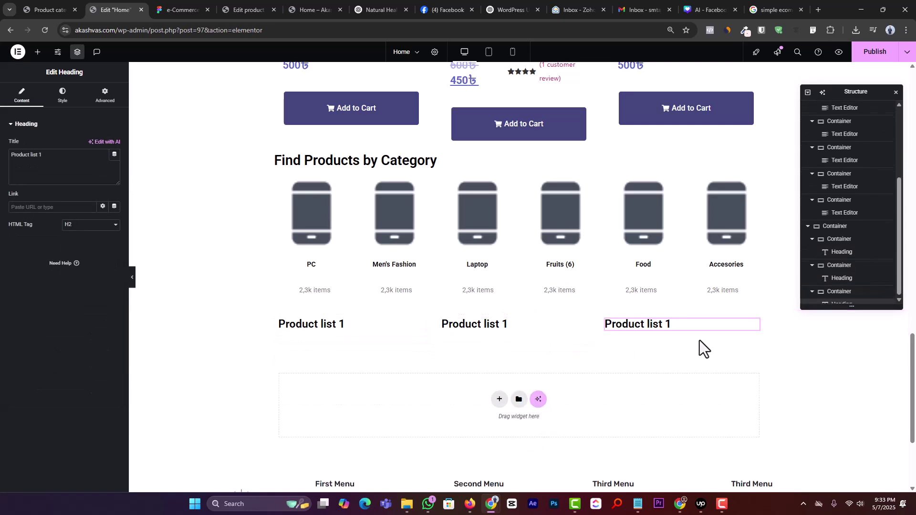
Check the product lists in the Figma design, then find the Products widget and add it below the first "Product list 1" heading.
click(181, 10)
click(126, 7)
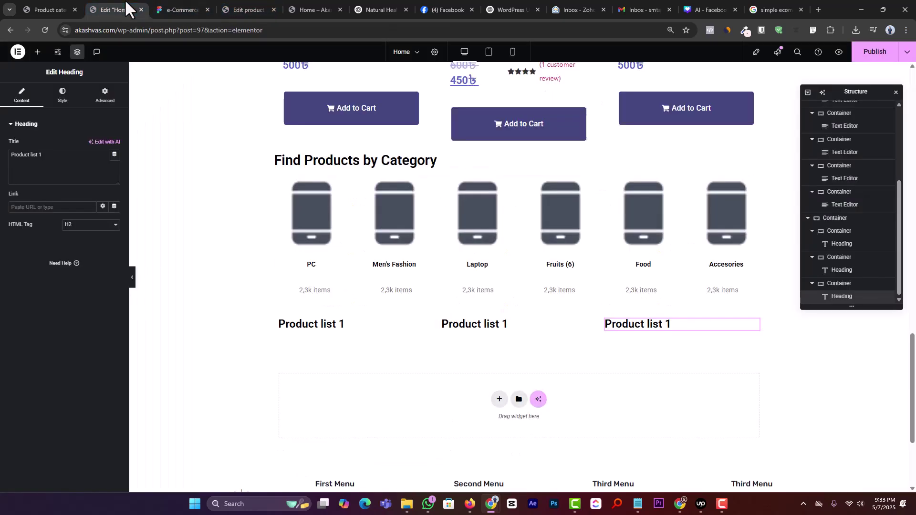
click(36, 54)
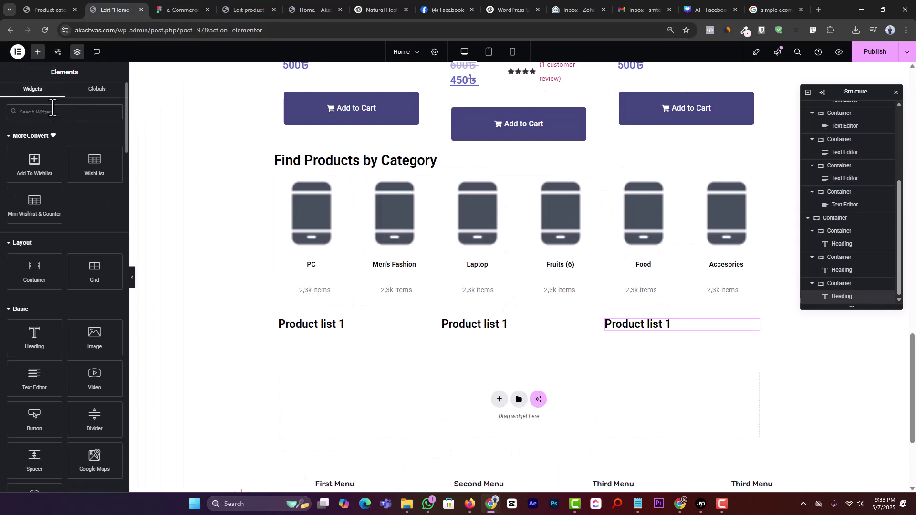
text(produc)
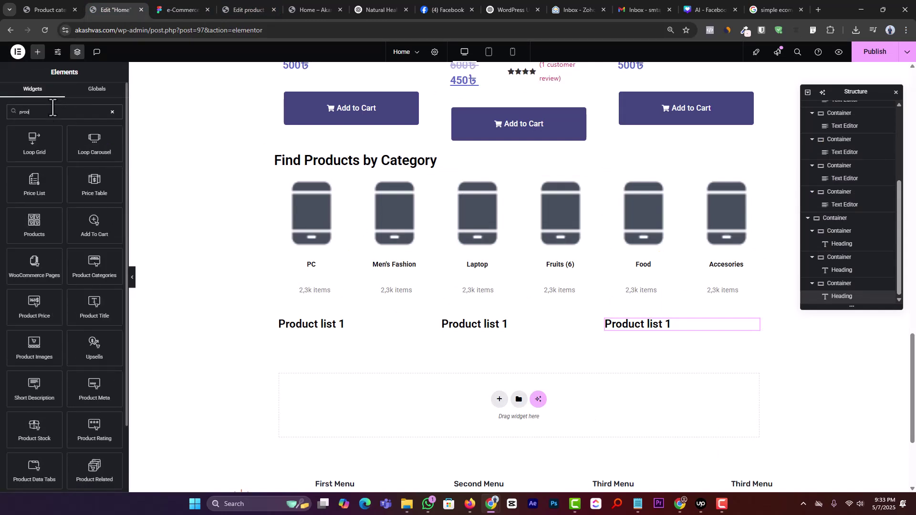
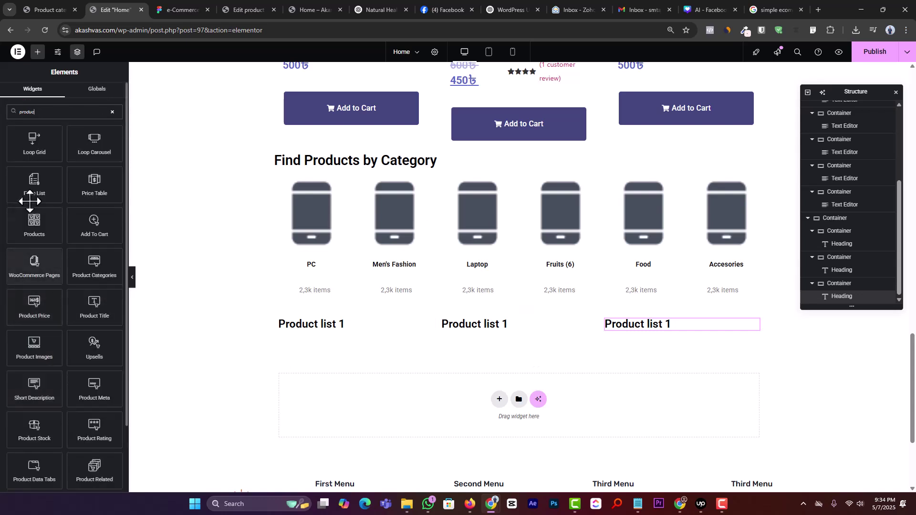
drag(35, 225, 371, 329)
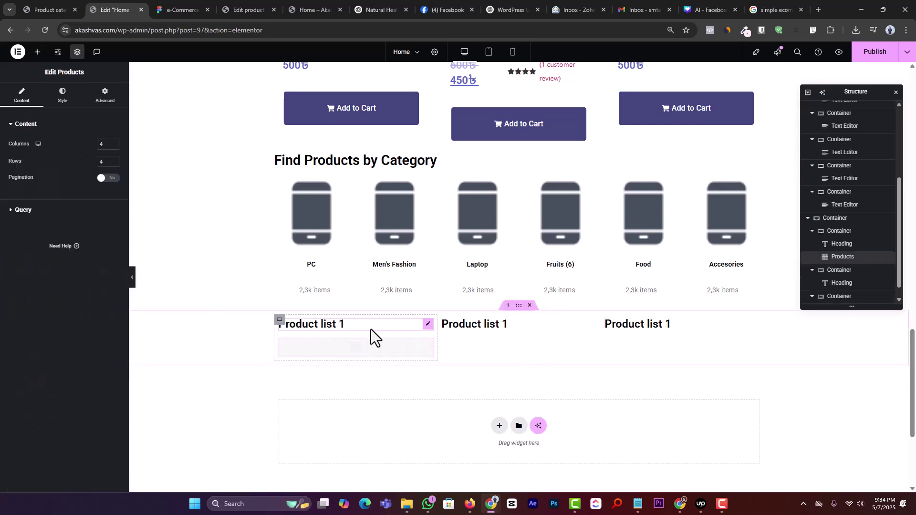
scroll(392, 334, down, 1)
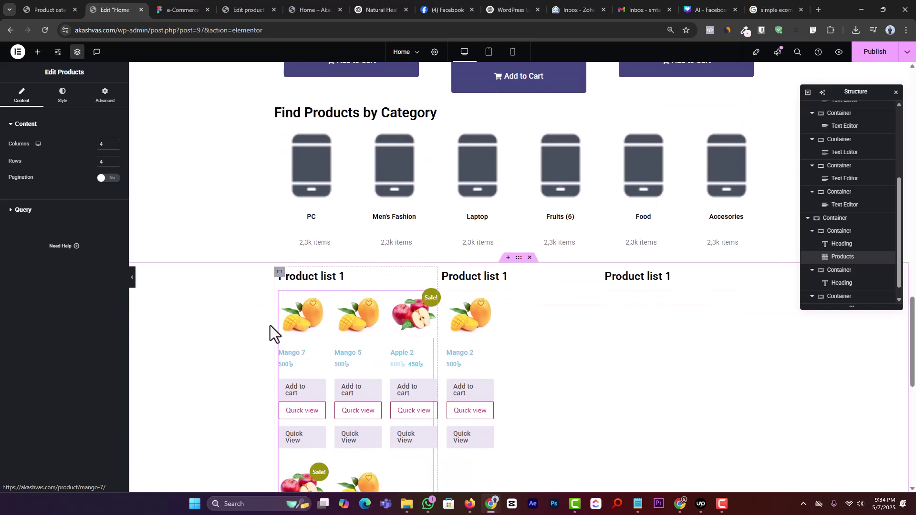
Set the Products widget below the first "Product list 1" heading to 1 column.
scroll(352, 377, down, 1)
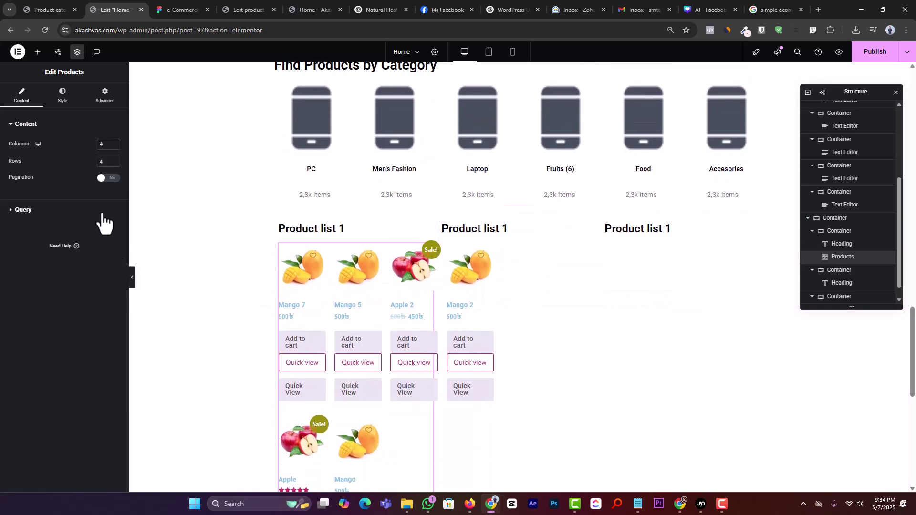
click(58, 100)
click(21, 95)
text(1)
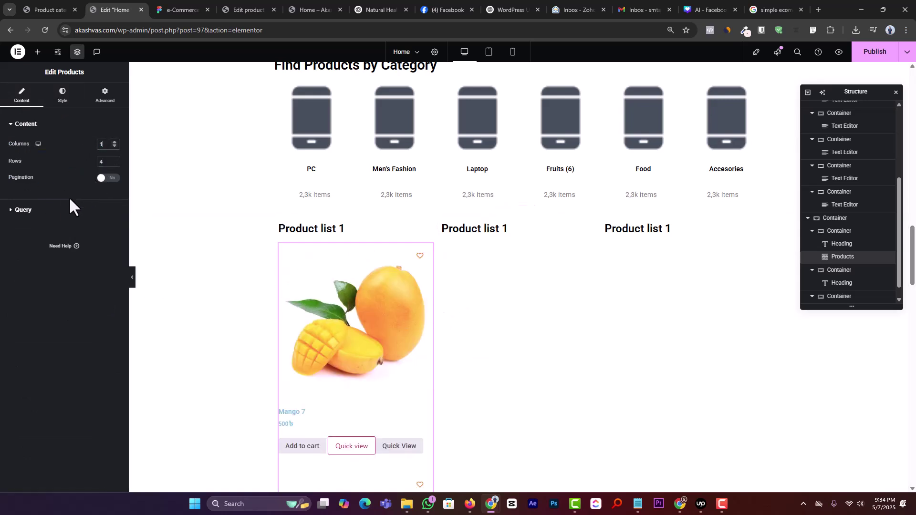
Check the Products widget's query, style and box options, and delete the widget from the first column.
click(37, 211)
click(65, 106)
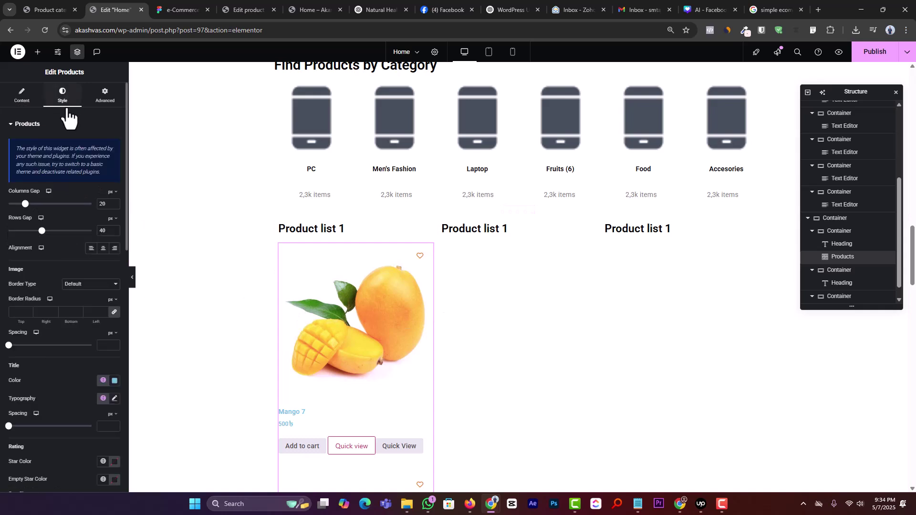
scroll(38, 297, down, 15)
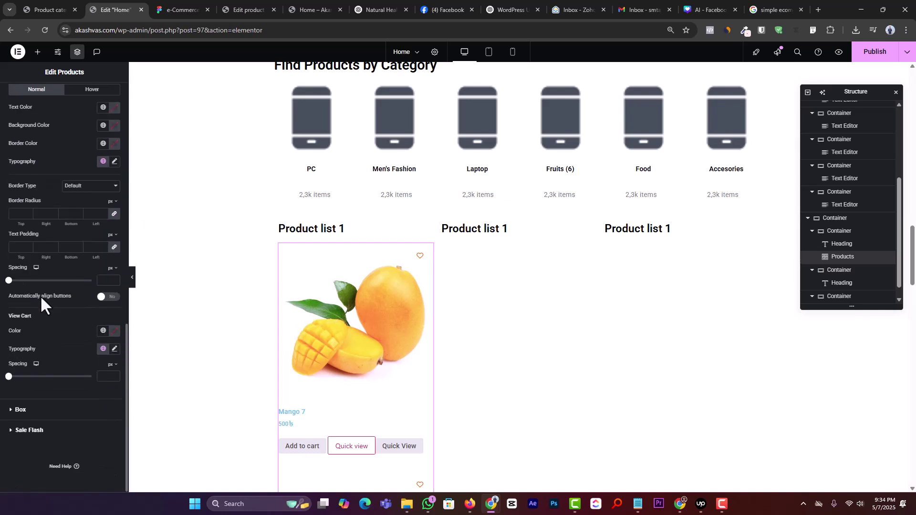
click(42, 410)
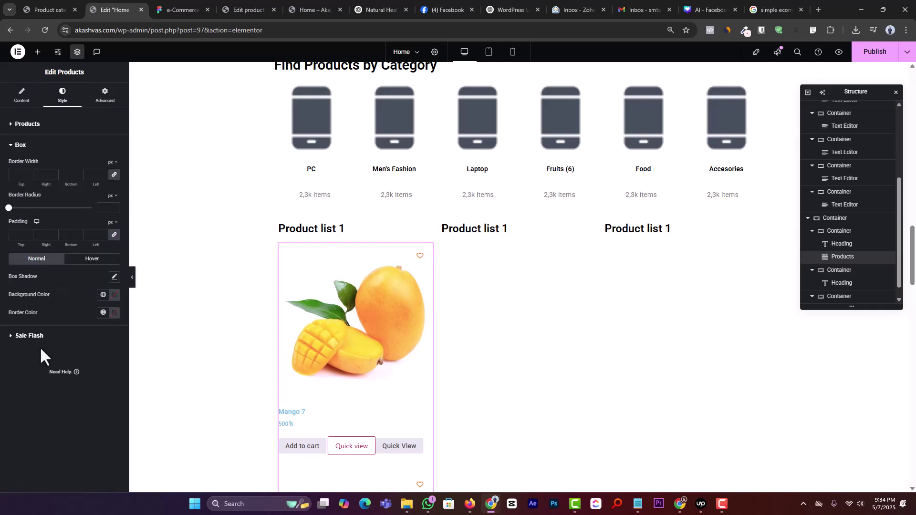
right_click(428, 249)
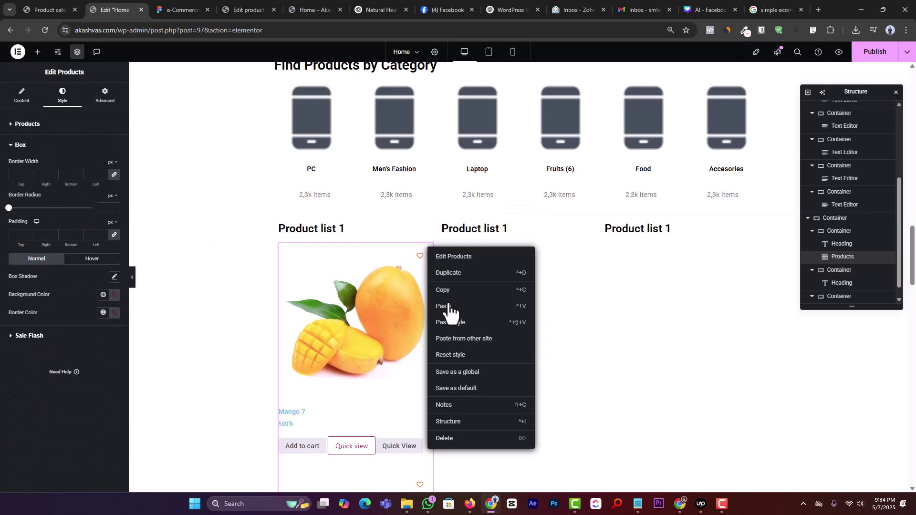
click(456, 442)
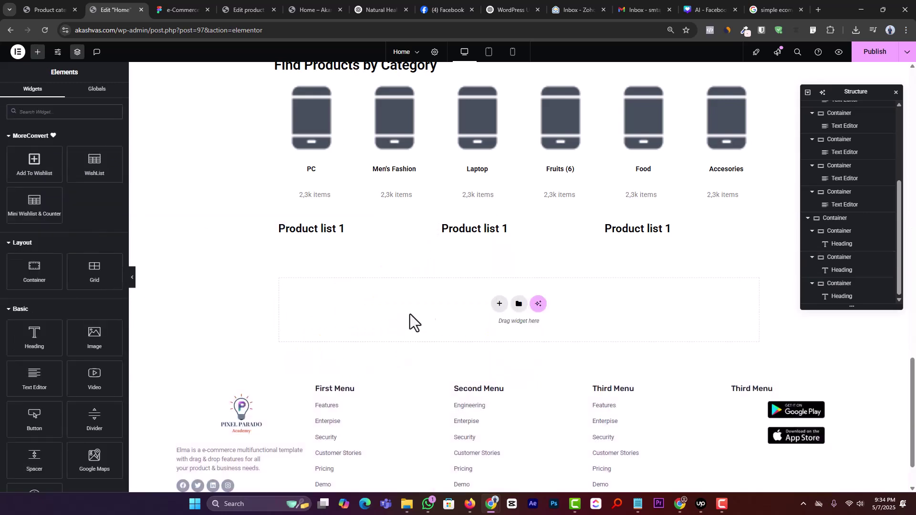
Find the Loop Grid widget by searching for "loop" and add it below the first "Product list 1" heading.
click(41, 112)
text(loop)
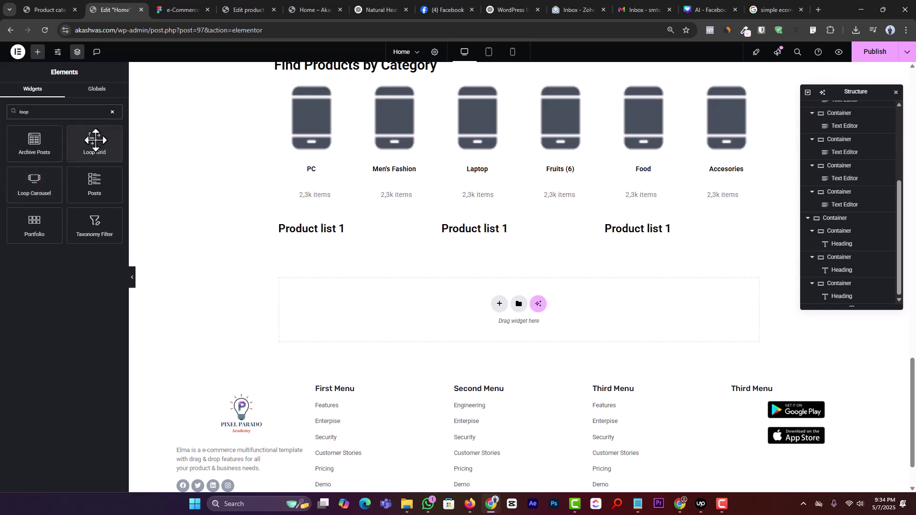
drag(96, 139, 296, 235)
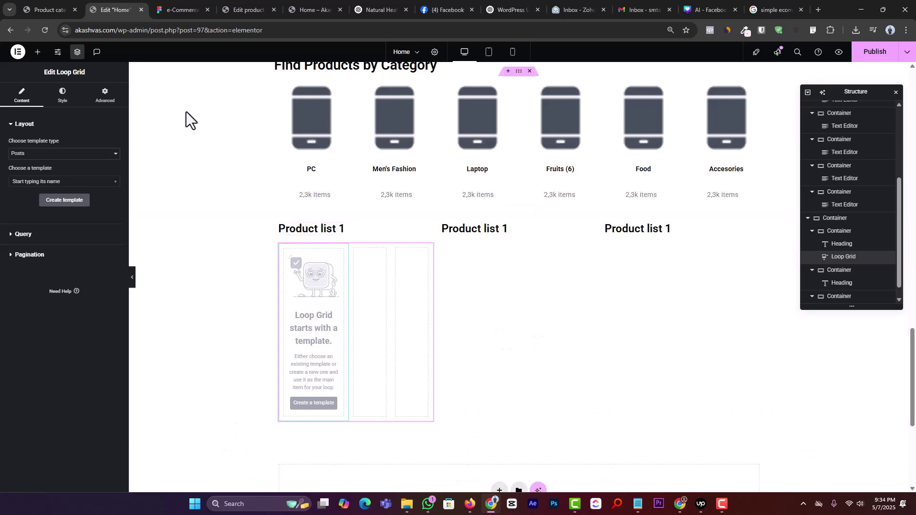
Set the Loop Grid's template type to Products and create a new template for it, saving the page changes.
click(64, 153)
click(61, 177)
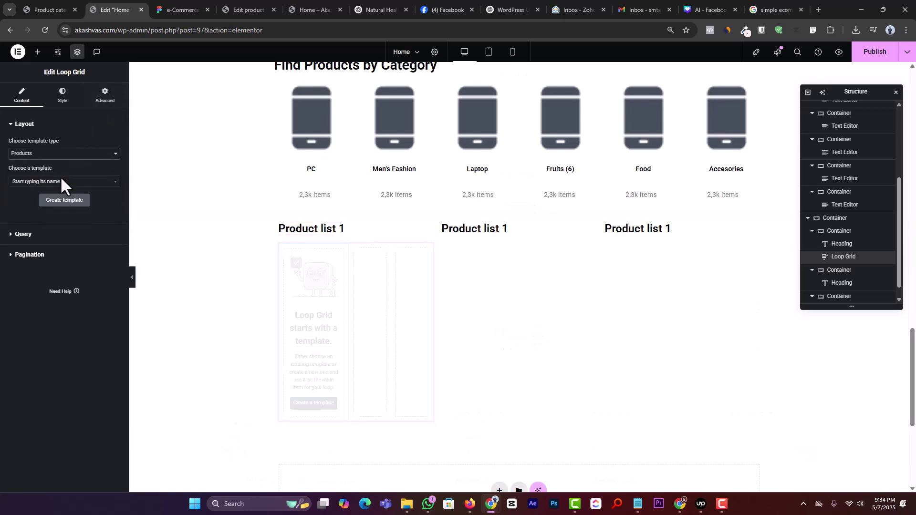
click(67, 200)
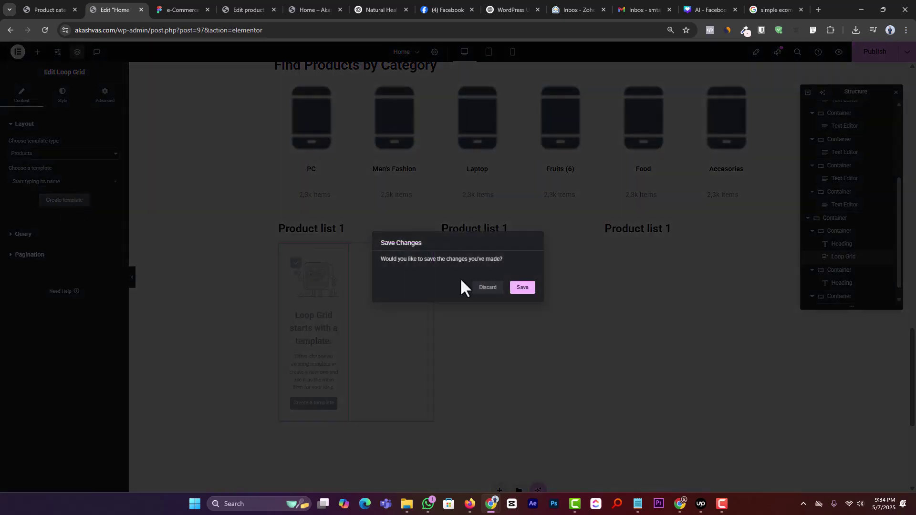
click(523, 287)
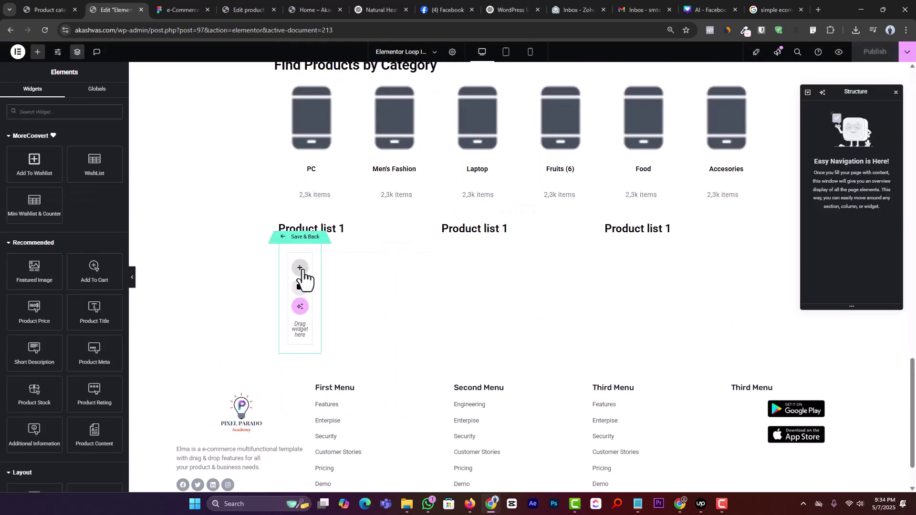
Return from the empty template to the Home page and set the Loop Grid to 1 column and 3 items per page.
click(288, 240)
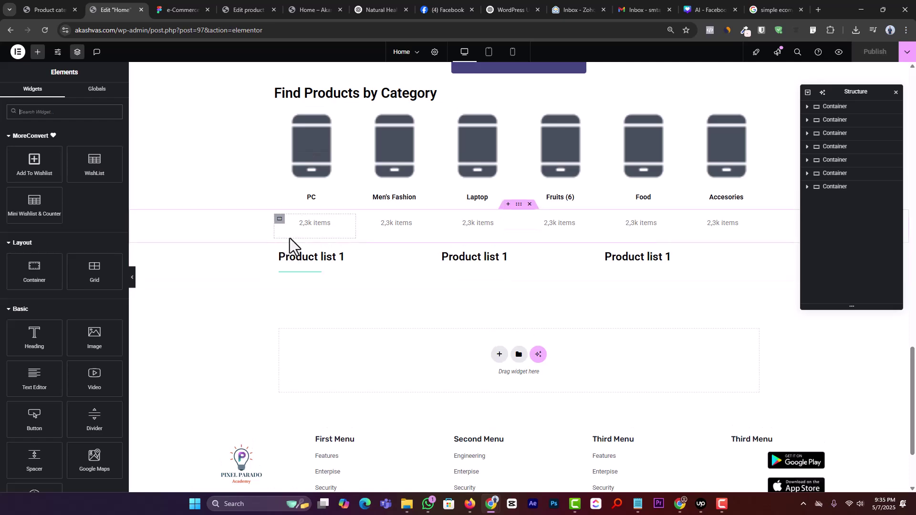
click(351, 279)
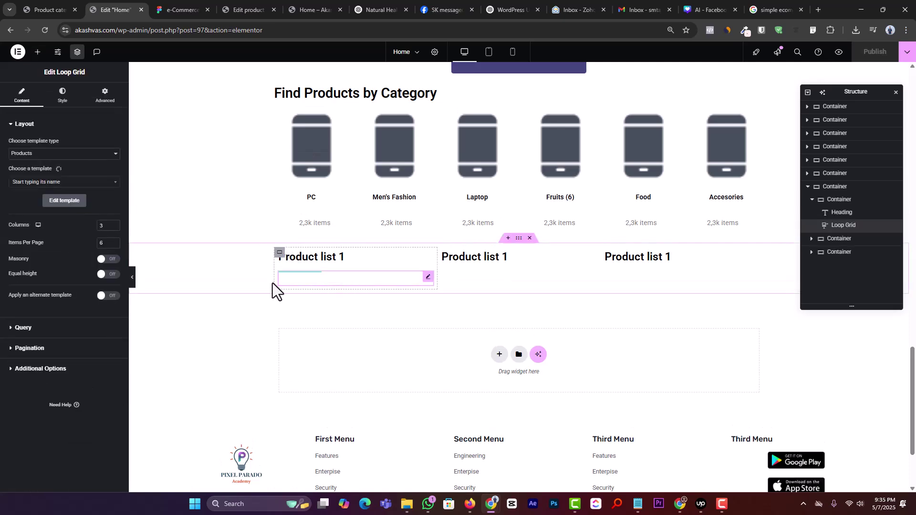
text(1)
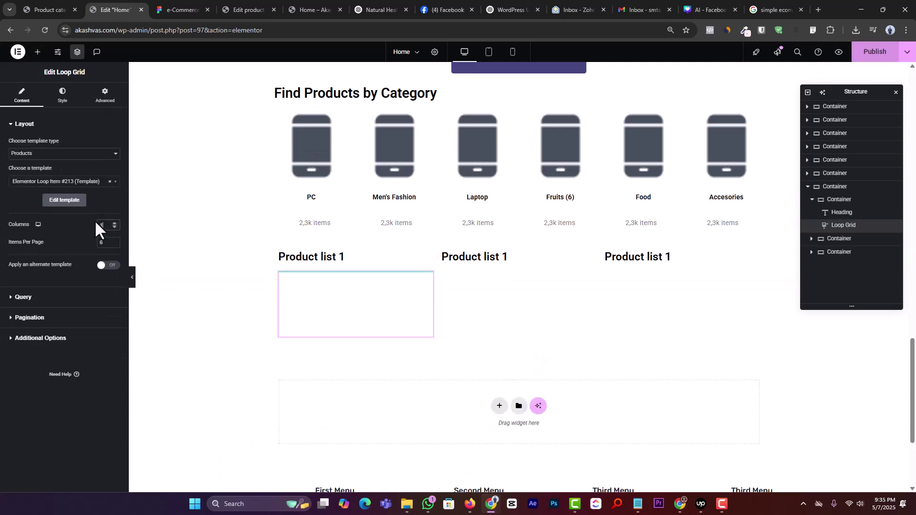
click(185, 2)
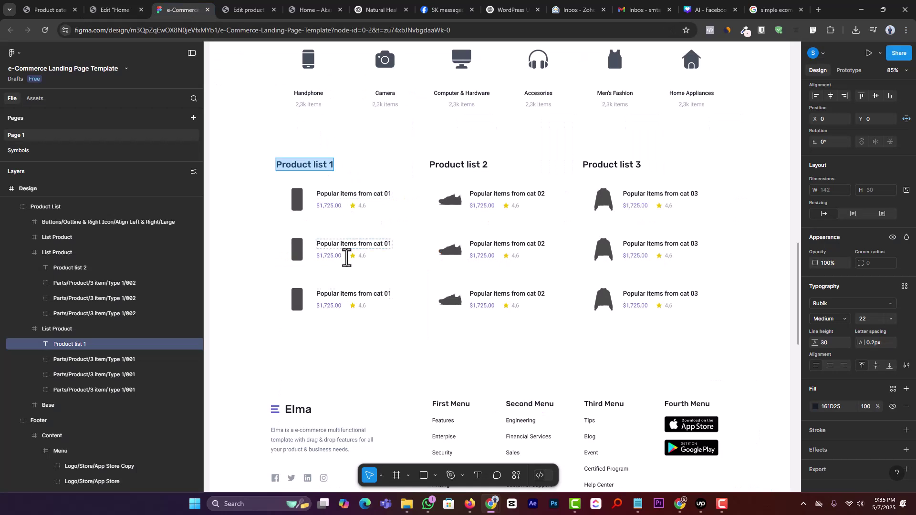
click(114, 10)
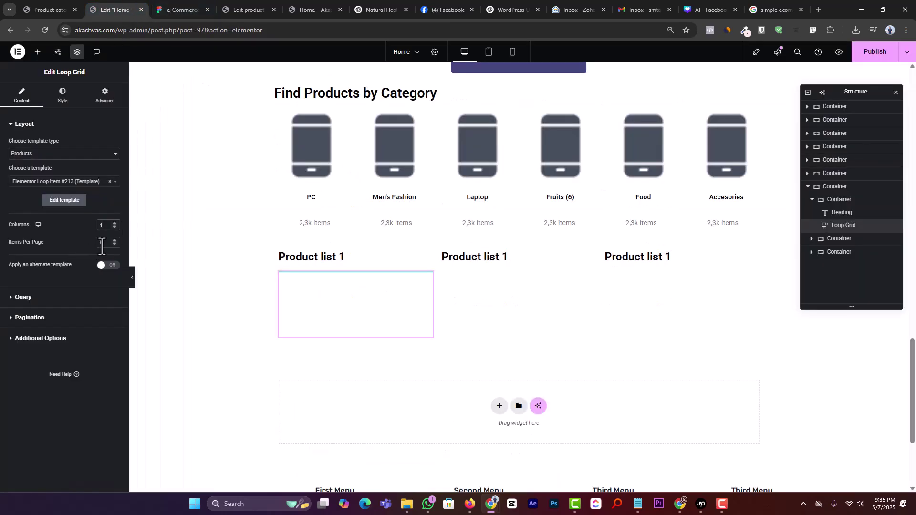
text(3)
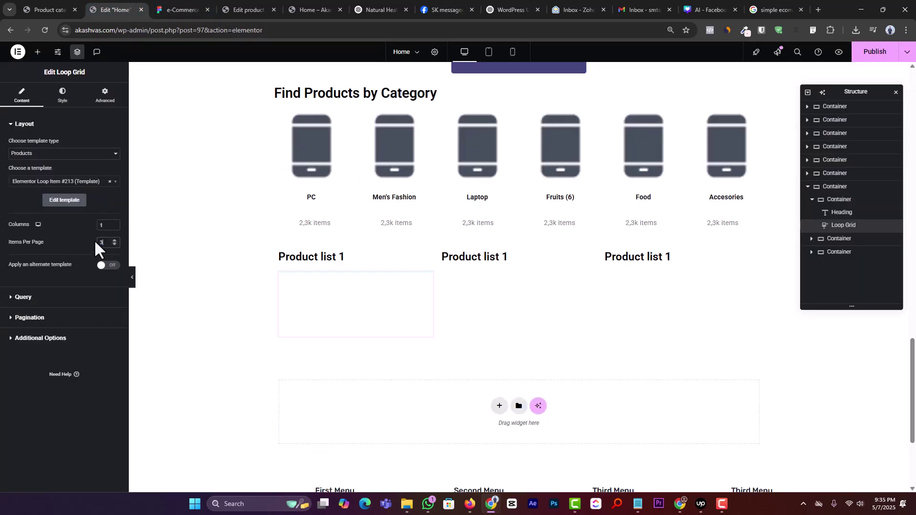
Open the Loop Grid's template for editing and add a single-column Flexbox container to it.
click(74, 201)
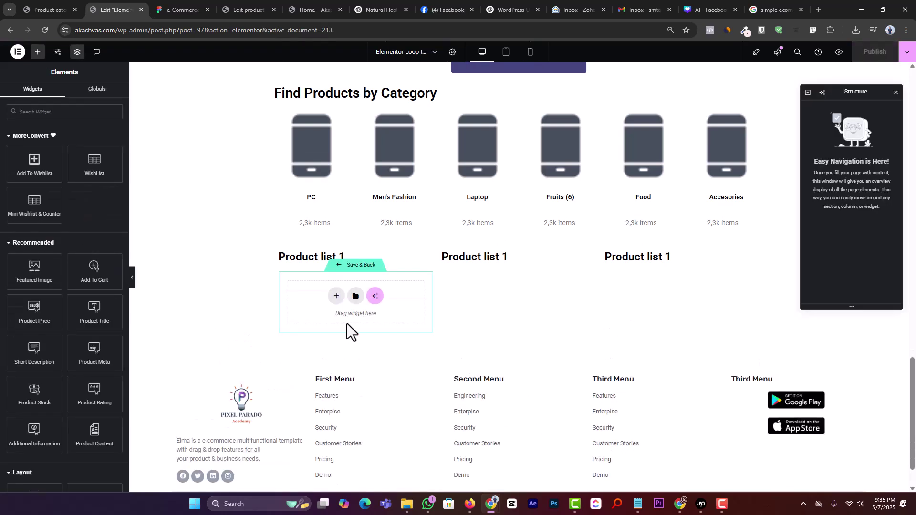
click(336, 296)
click(327, 312)
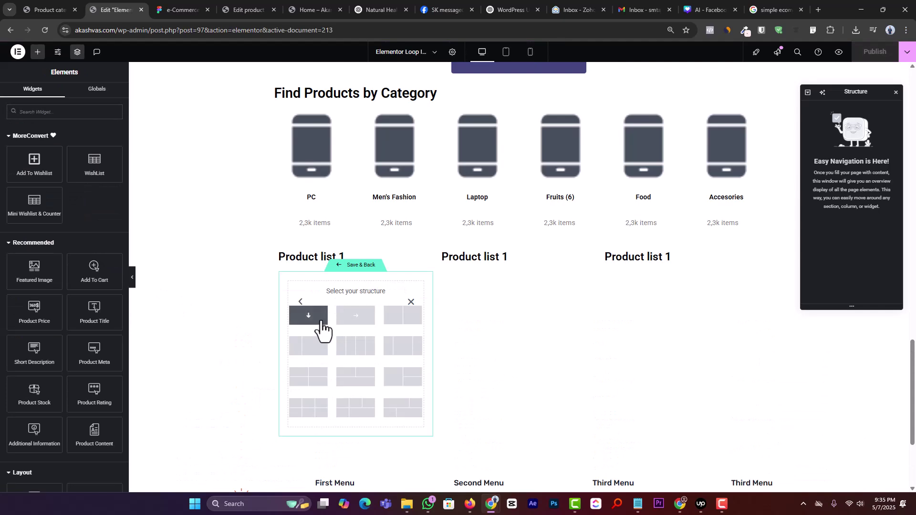
click(317, 318)
Check the product item layout in the Figma design and nest a container inside the loop template's container.
click(181, 10)
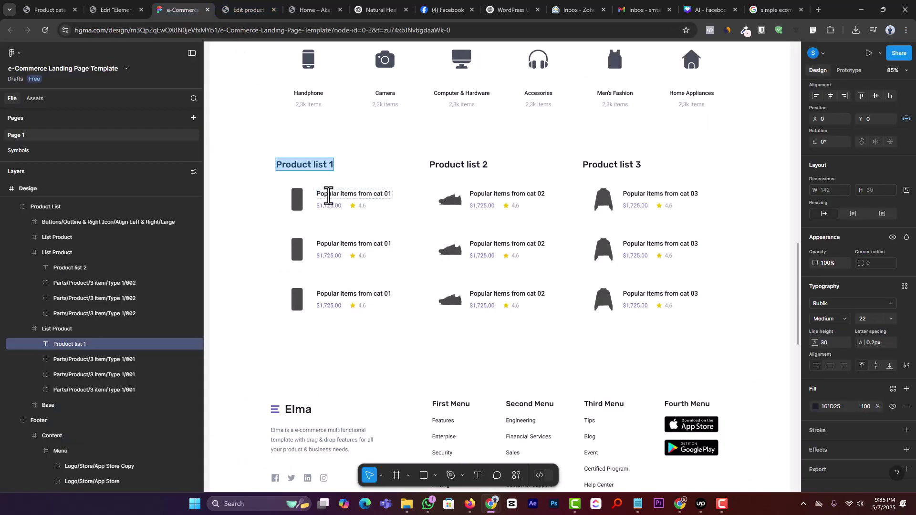
click(115, 10)
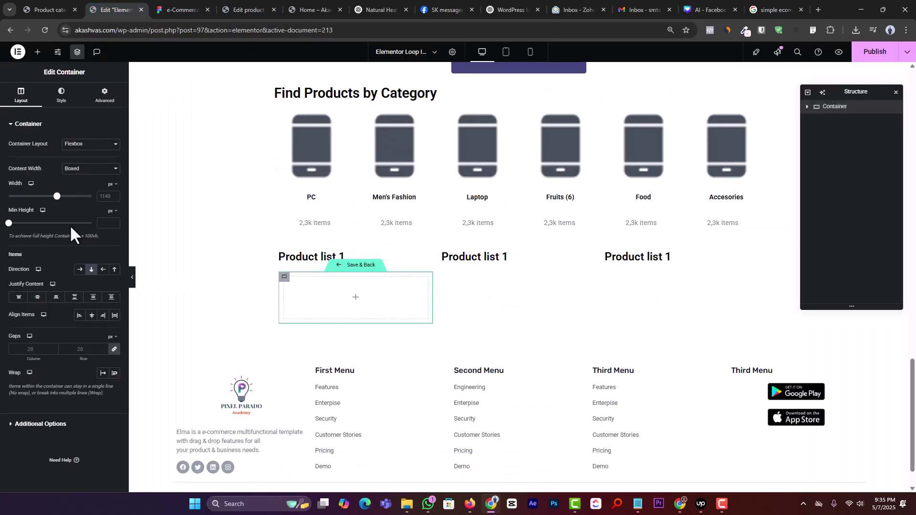
click(172, 6)
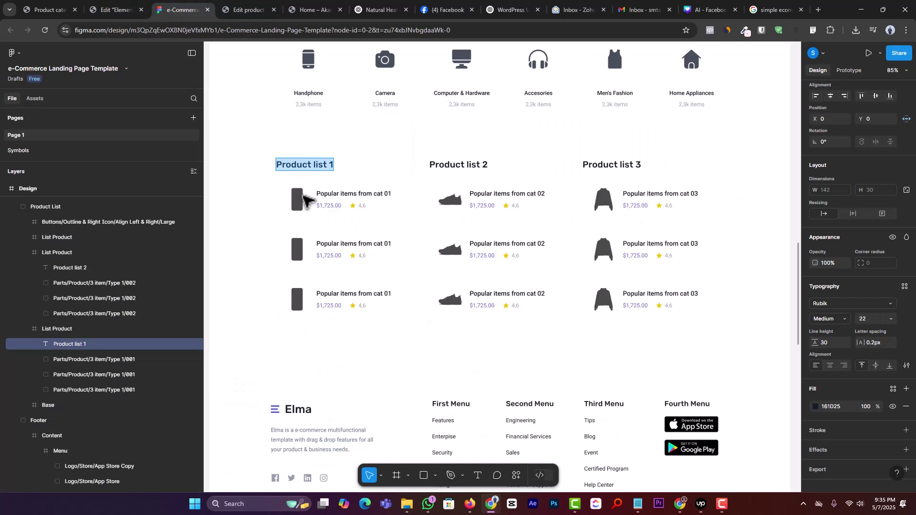
click(117, 9)
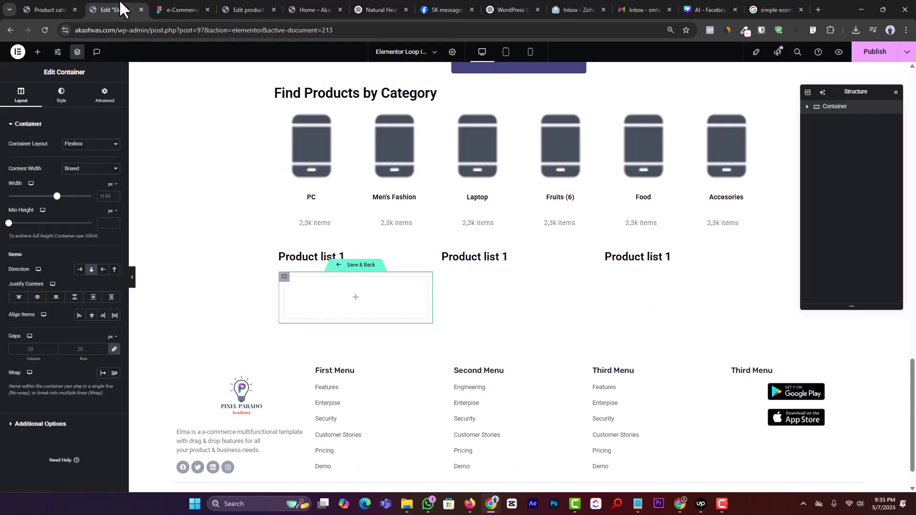
click(356, 301)
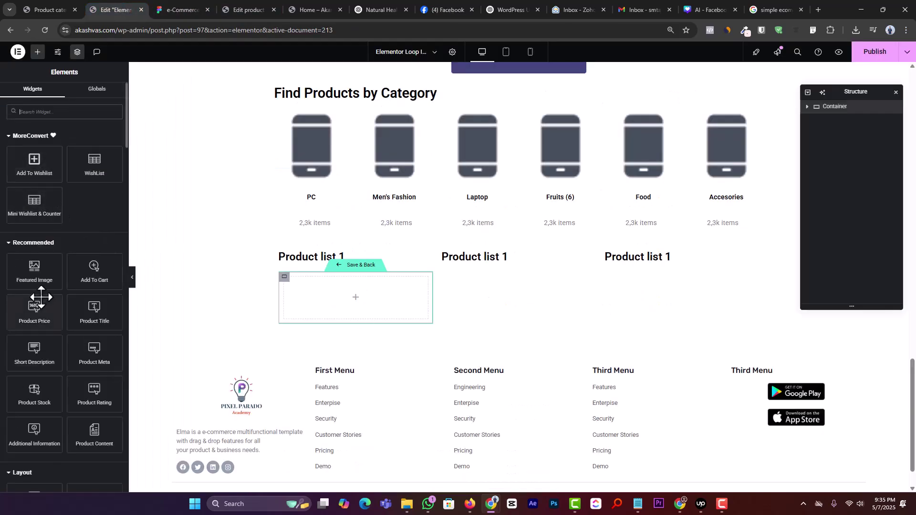
scroll(74, 233, down, 3)
drag(33, 358, 315, 314)
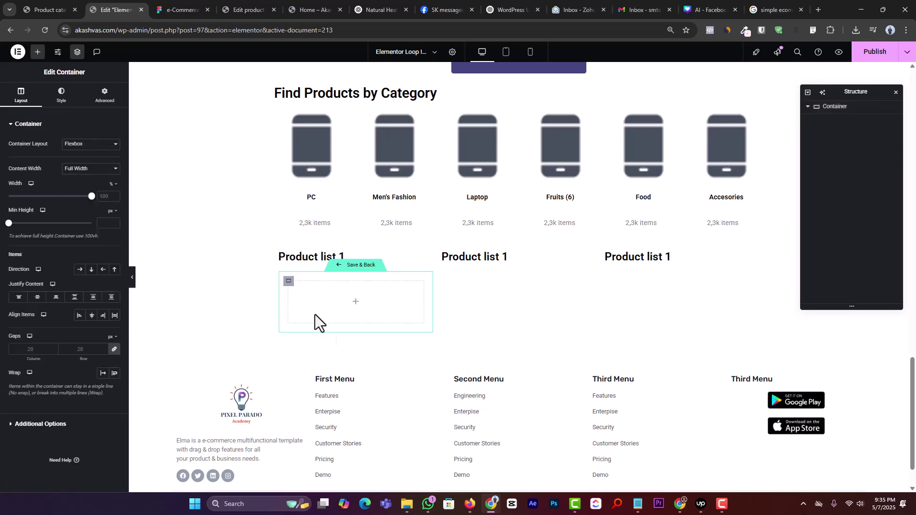
Set the outer container's direction to horizontal row and duplicate the nested container beside the original.
click(835, 107)
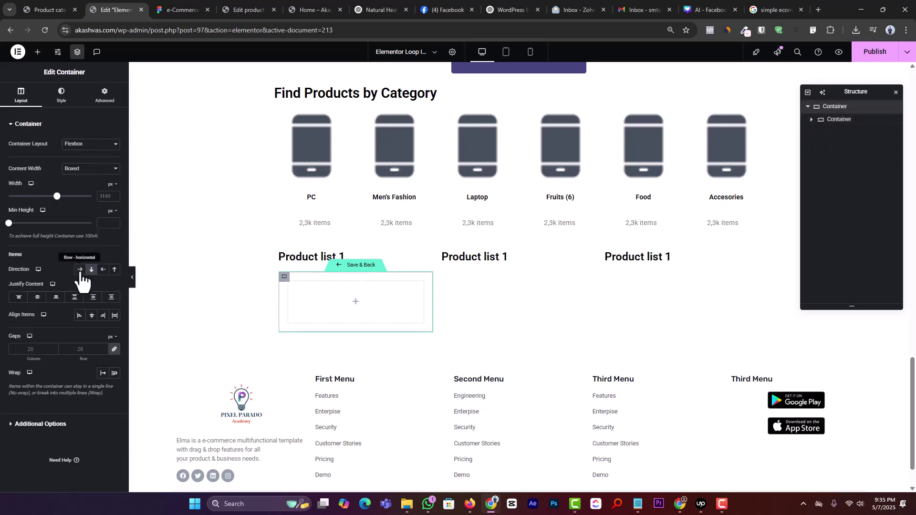
click(852, 121)
key(ctrl+d)
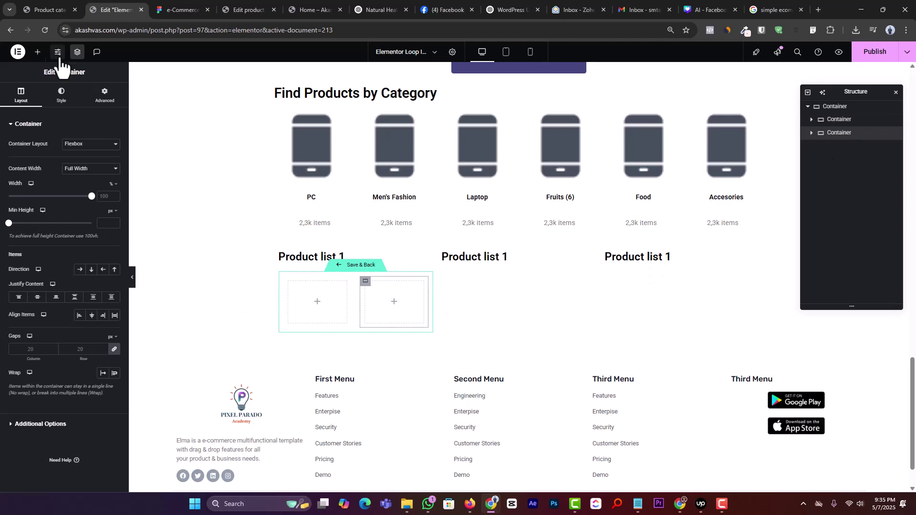
Add a Featured Image widget to the first nested container of the loop template.
click(37, 51)
drag(35, 270, 298, 304)
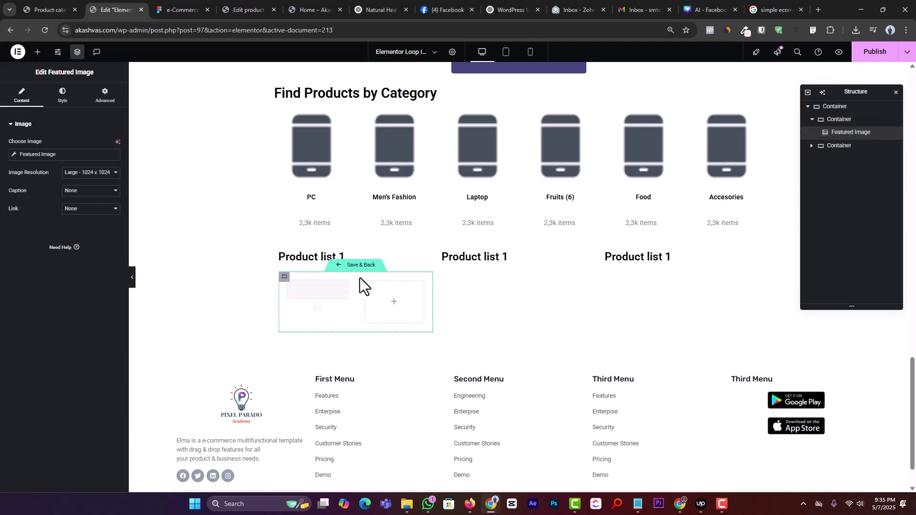
Compare the product item layout with the Figma design and add a Product Title widget to the loop template's second nested container.
click(189, 9)
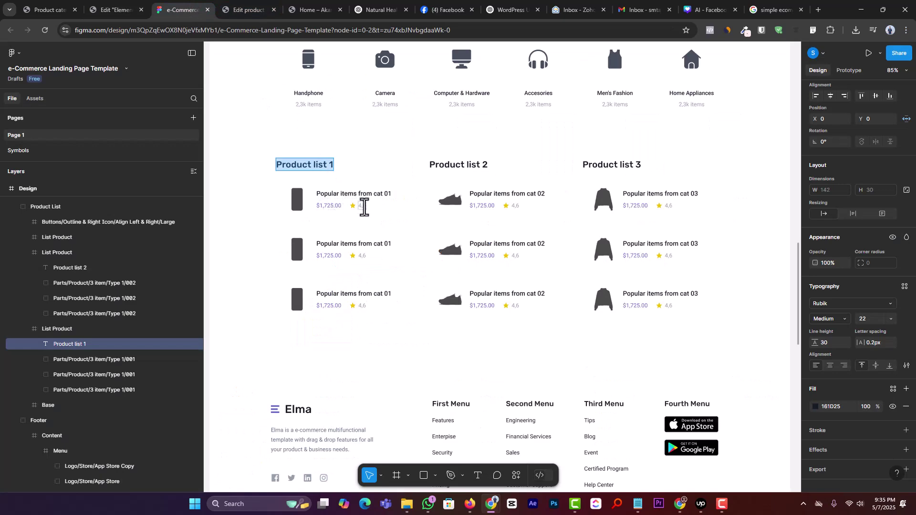
click(241, 9)
click(126, 7)
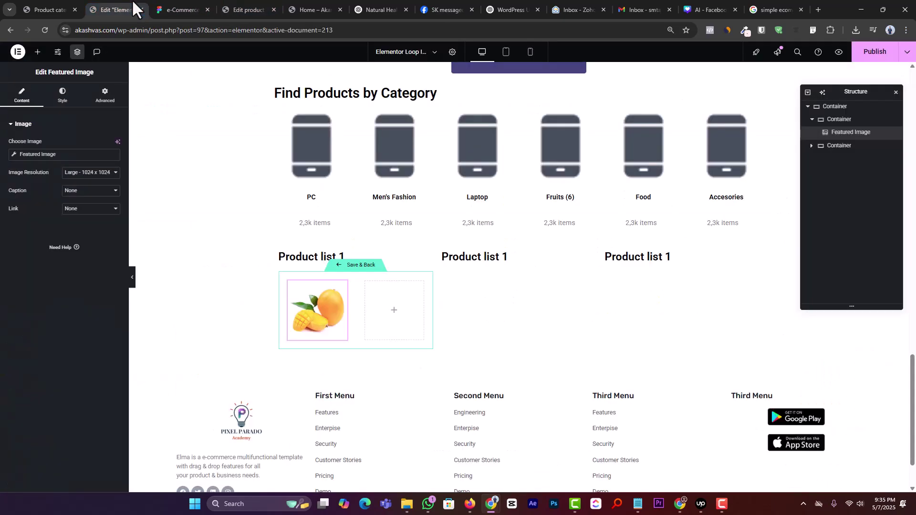
click(180, 9)
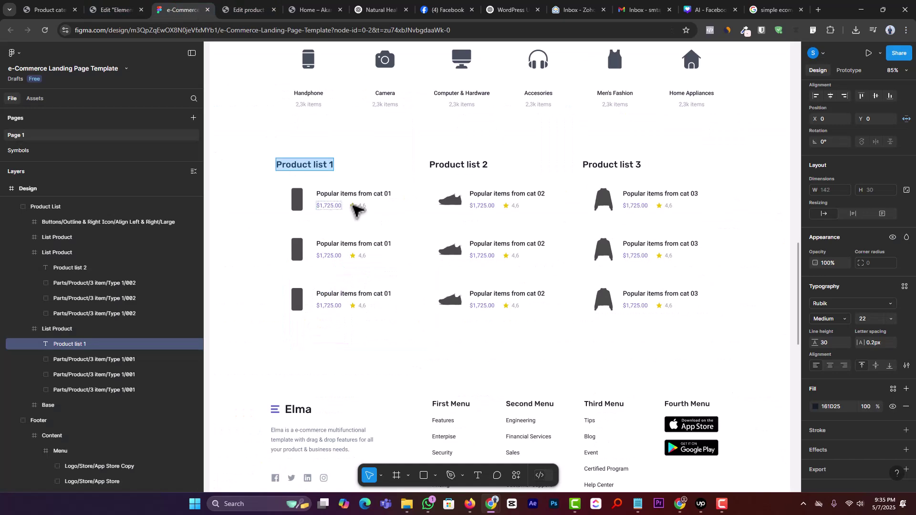
click(121, 9)
click(38, 52)
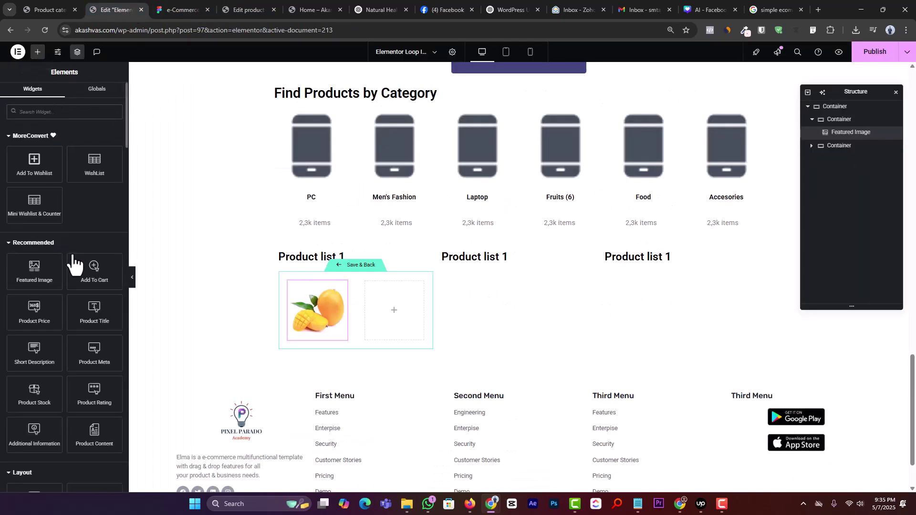
scroll(39, 341, down, 1)
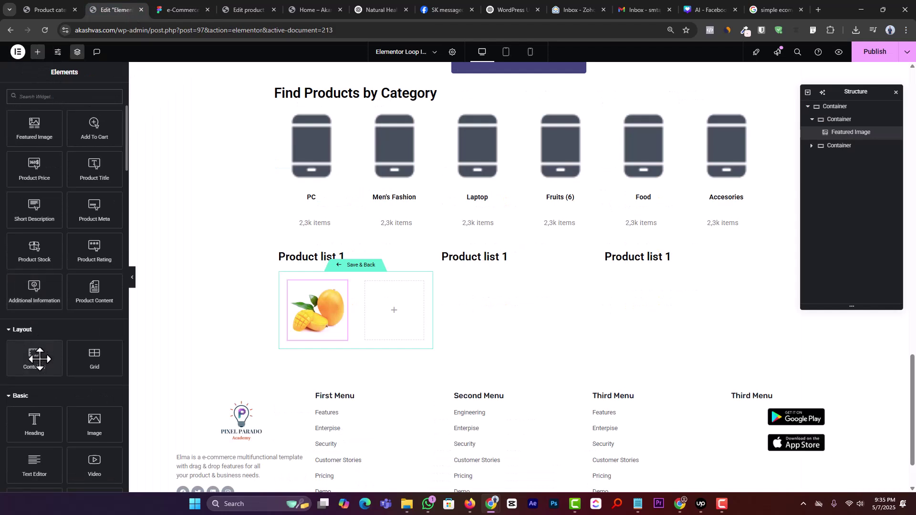
scroll(40, 224, up, 1)
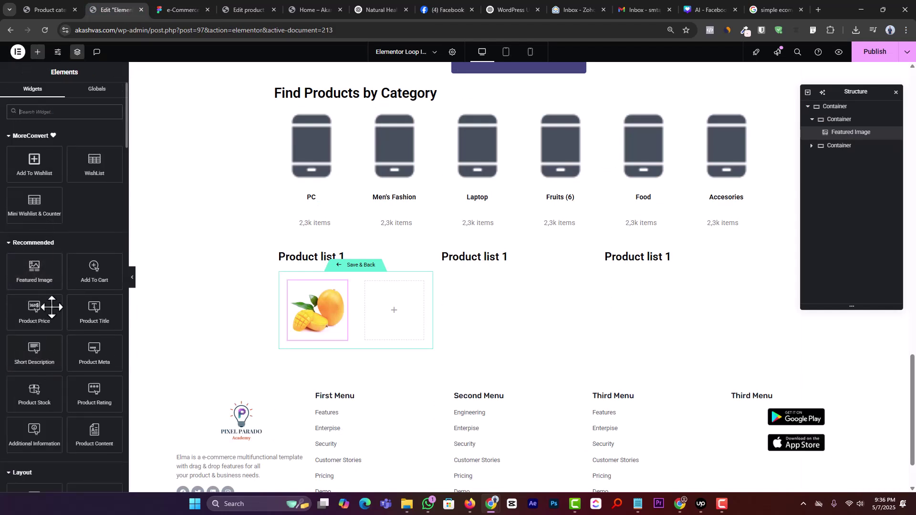
drag(94, 310, 410, 305)
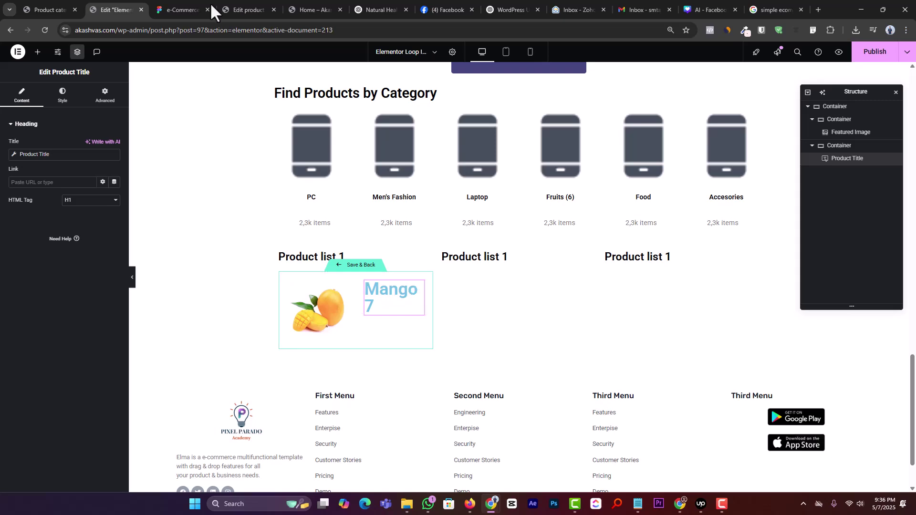
Check the Figma product layout, add a container below the product title, and set its direction to horizontal row.
click(189, 10)
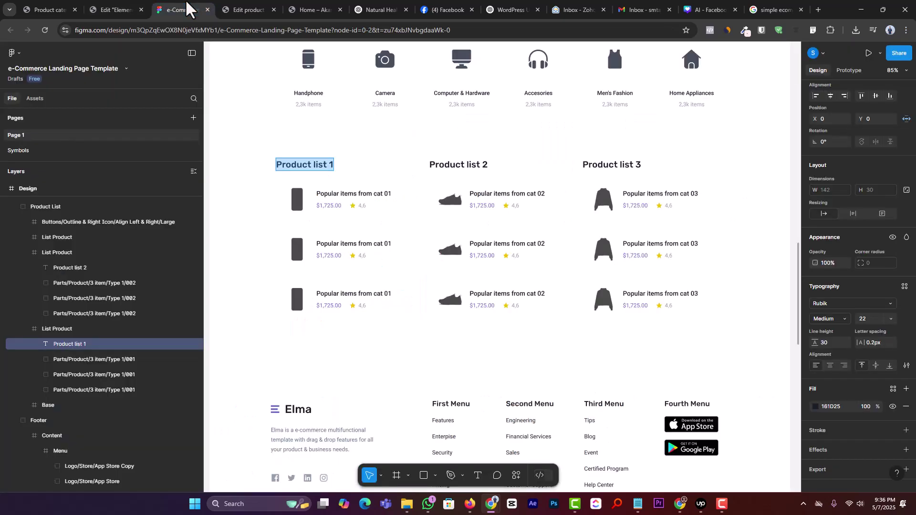
click(113, 5)
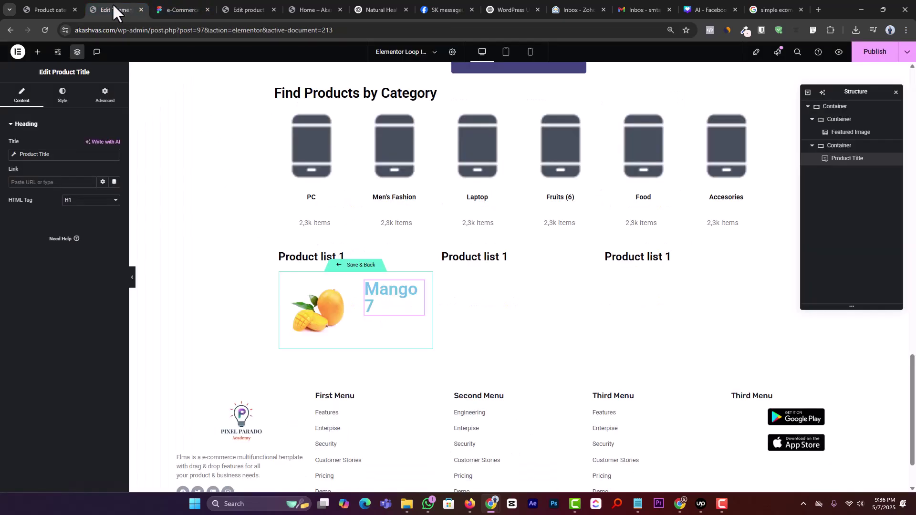
click(38, 51)
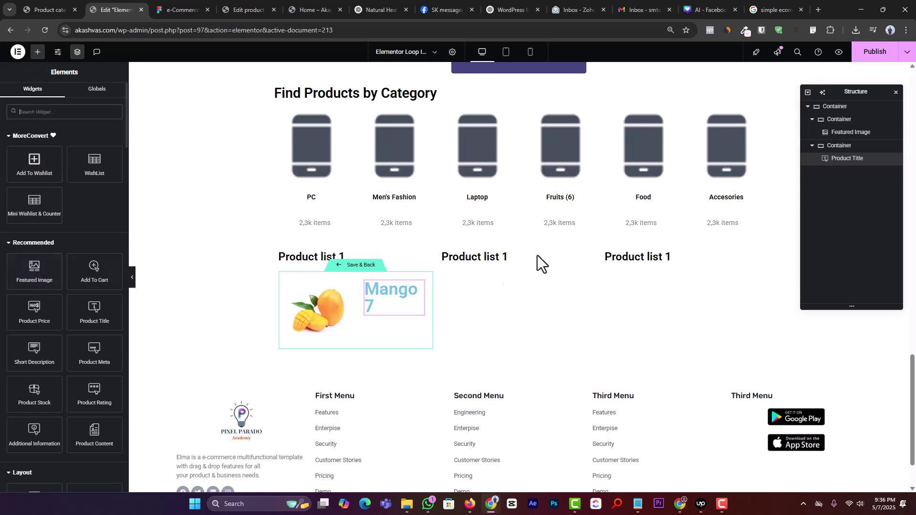
scroll(33, 439, down, 1)
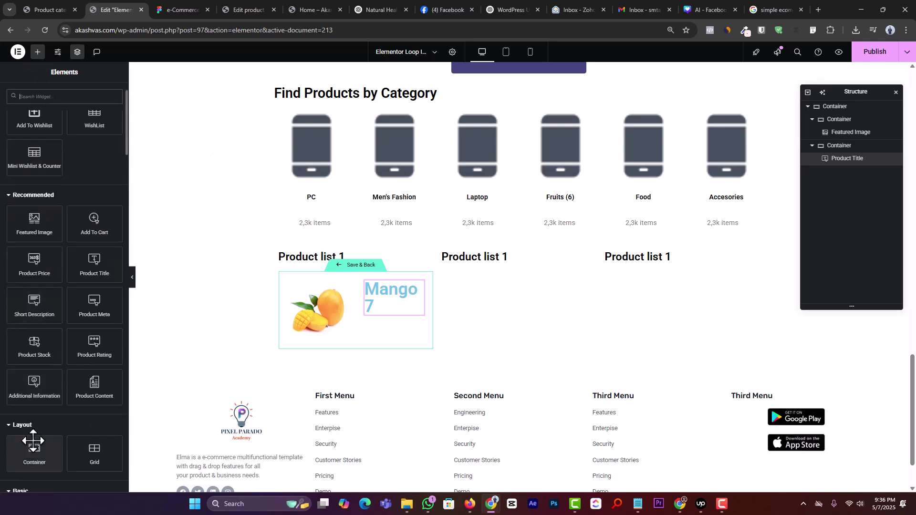
drag(32, 455, 387, 316)
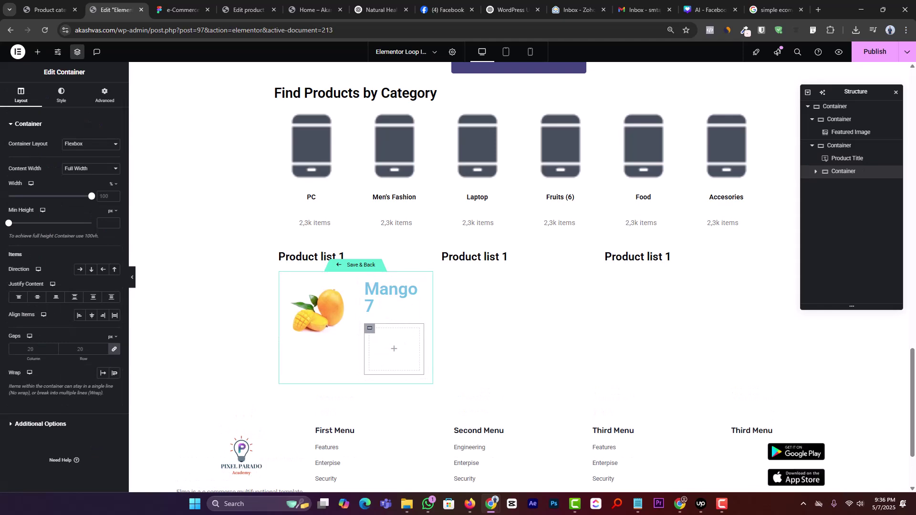
click(79, 270)
Check the price placement in the Figma design and add a Product Price widget to the row container under the title.
click(183, 11)
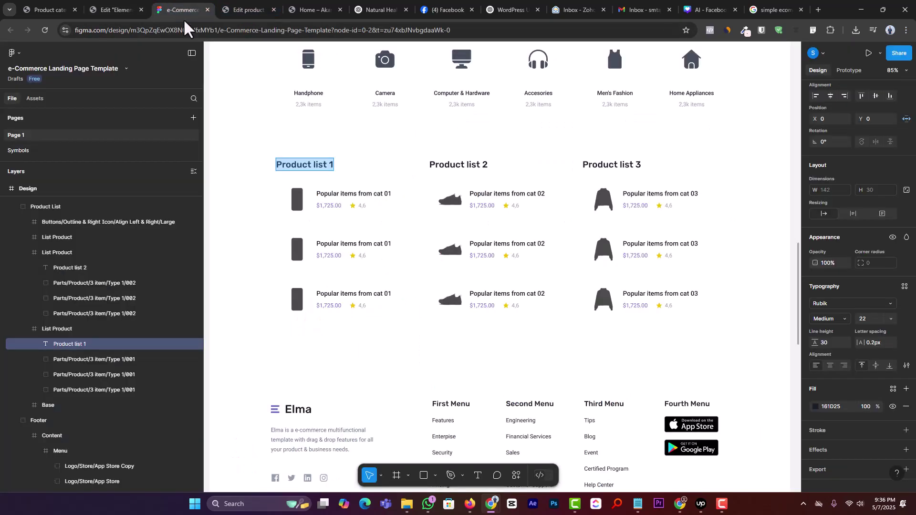
click(113, 10)
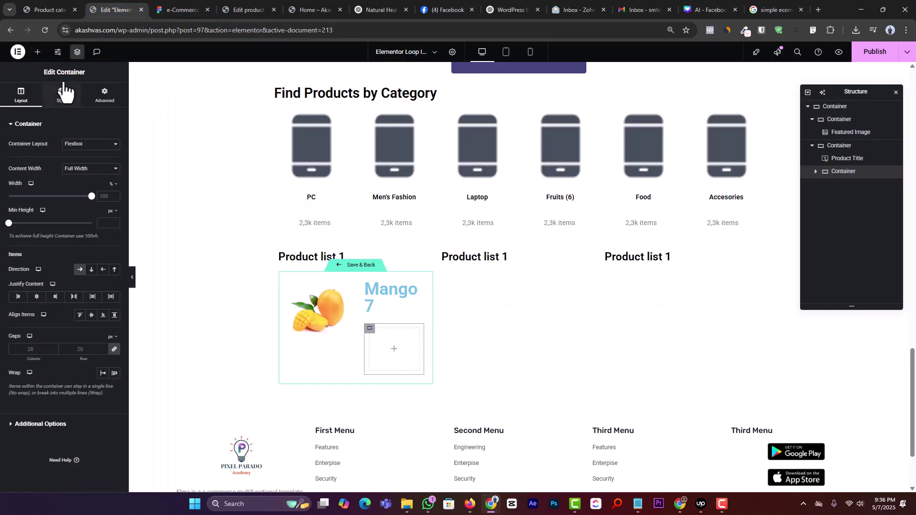
click(37, 52)
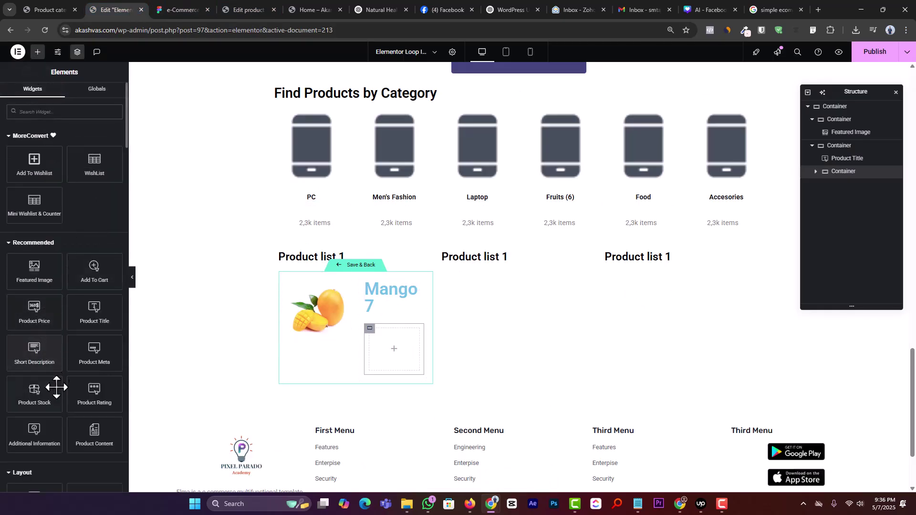
scroll(71, 380, down, 1)
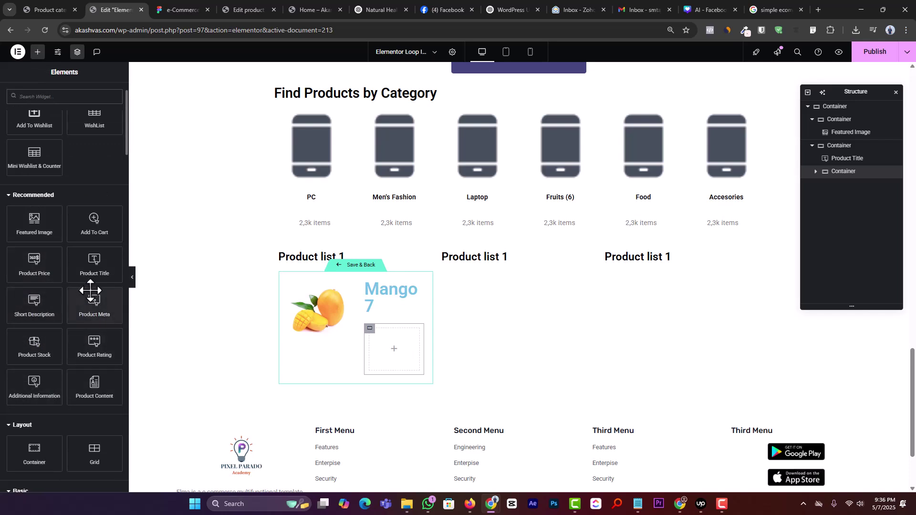
drag(34, 266, 406, 357)
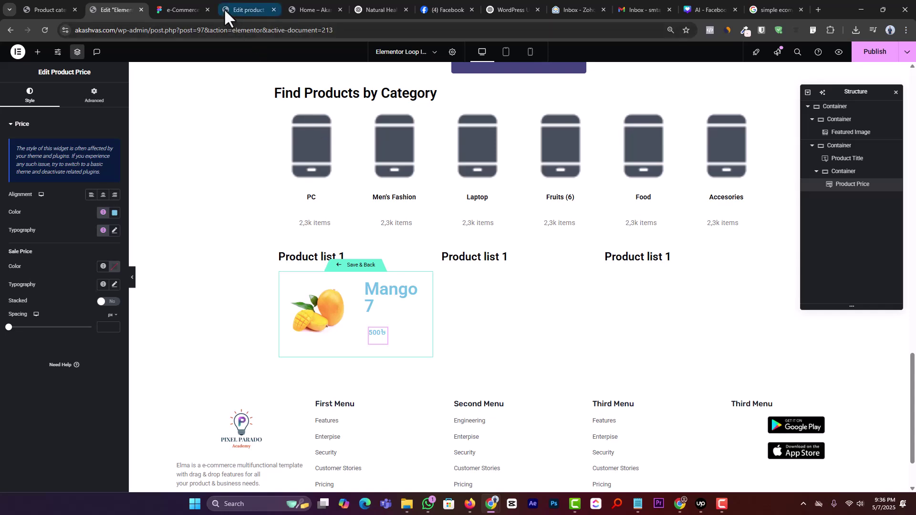
Check the Figma design again, search the widgets for "rat" and add a Rating widget beside the product price.
click(188, 9)
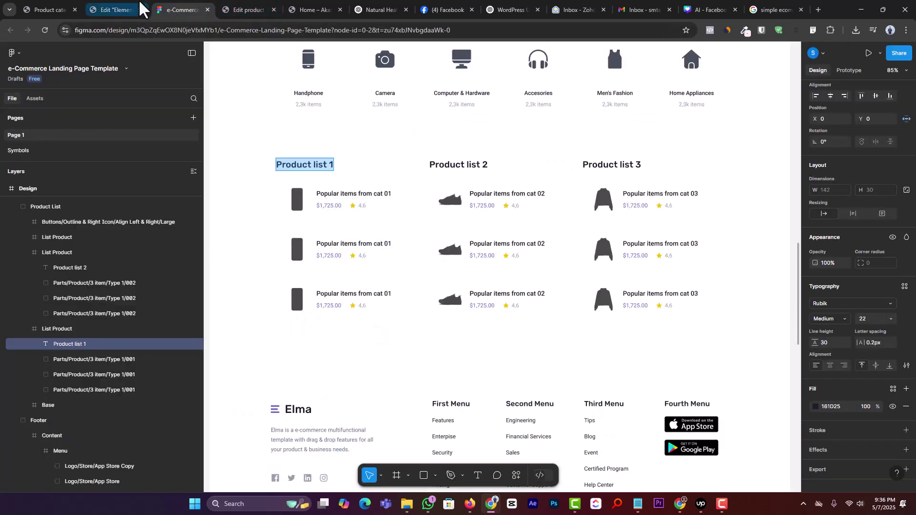
click(116, 10)
click(37, 52)
text(rat)
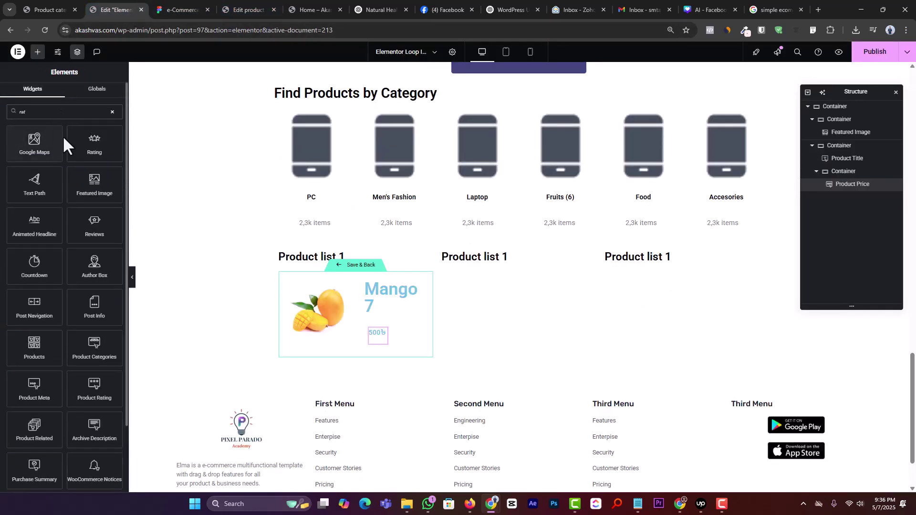
drag(92, 143, 388, 335)
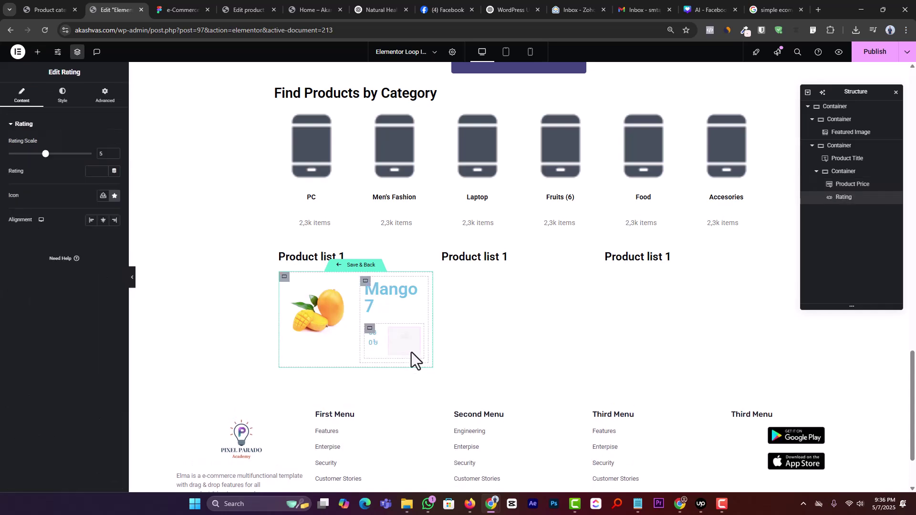
Set the column and row gaps of the container holding the product title and price row to 0.
click(365, 283)
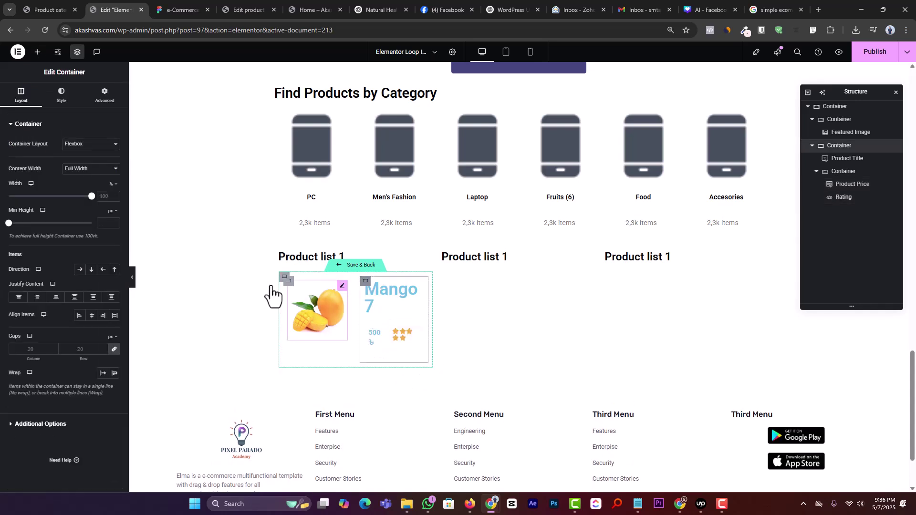
click(29, 350)
text(0)
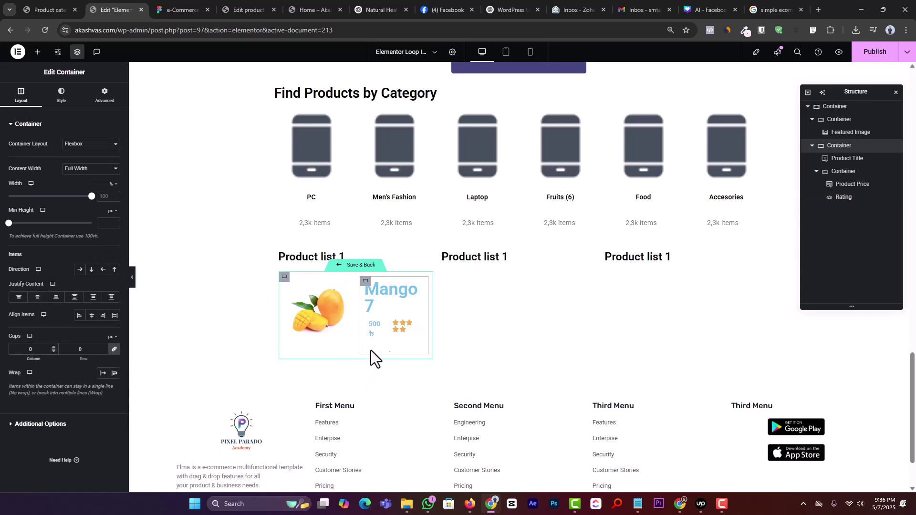
Set the padding to 0 on all sides for both the price and rating container and the featured image's container.
click(370, 321)
click(106, 97)
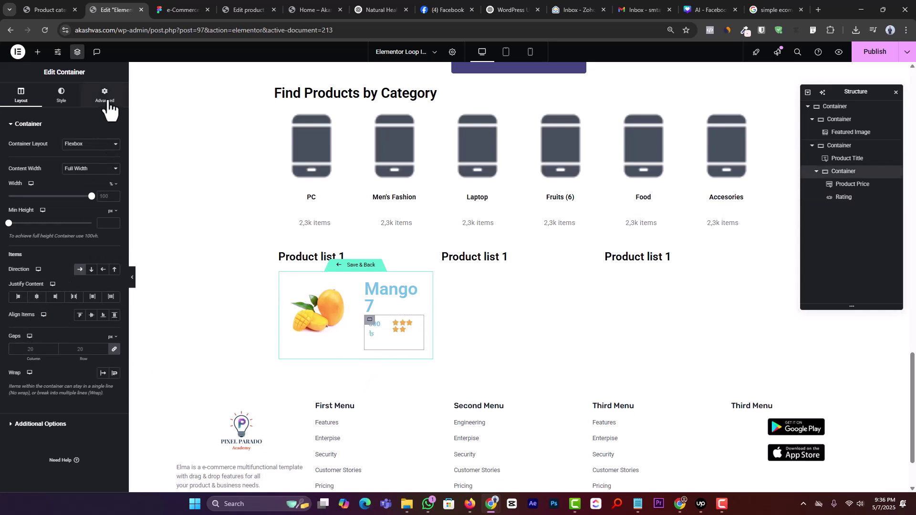
click(16, 187)
text(0)
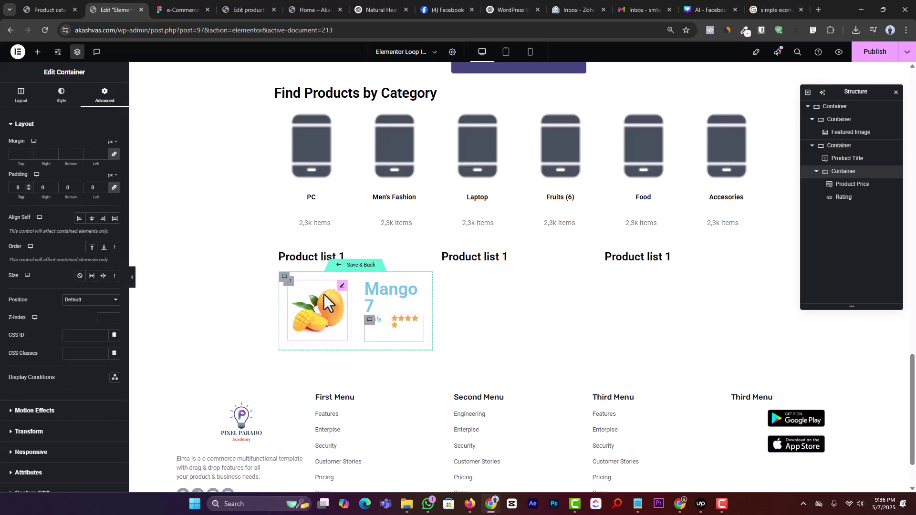
click(290, 283)
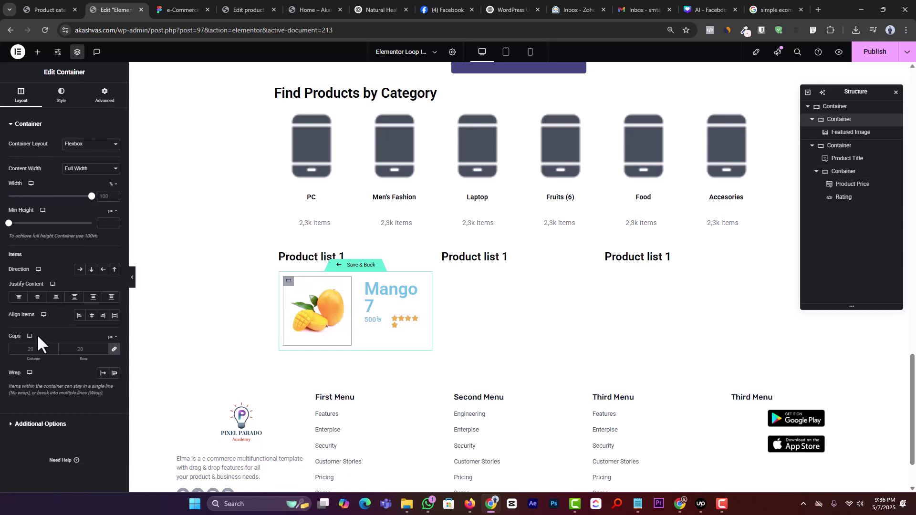
click(104, 95)
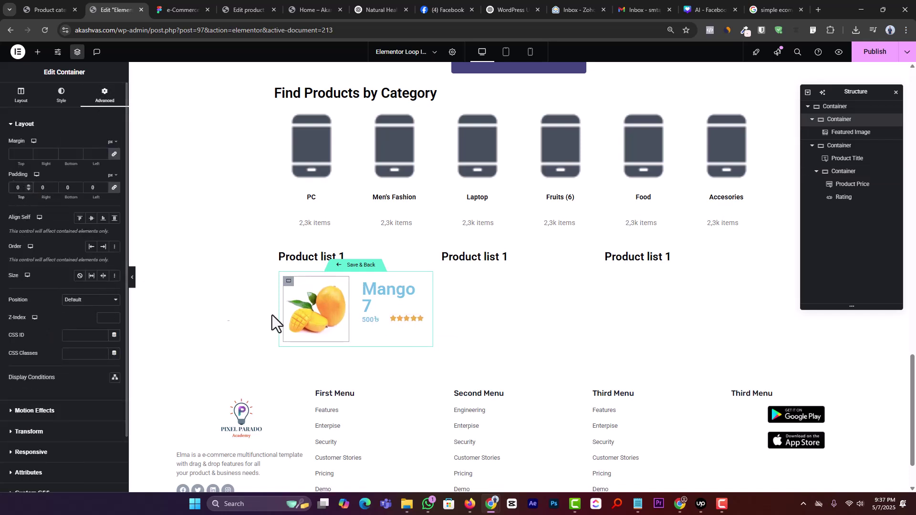
Change the product title's text color to dark grey and set its font size to 33 px.
click(417, 294)
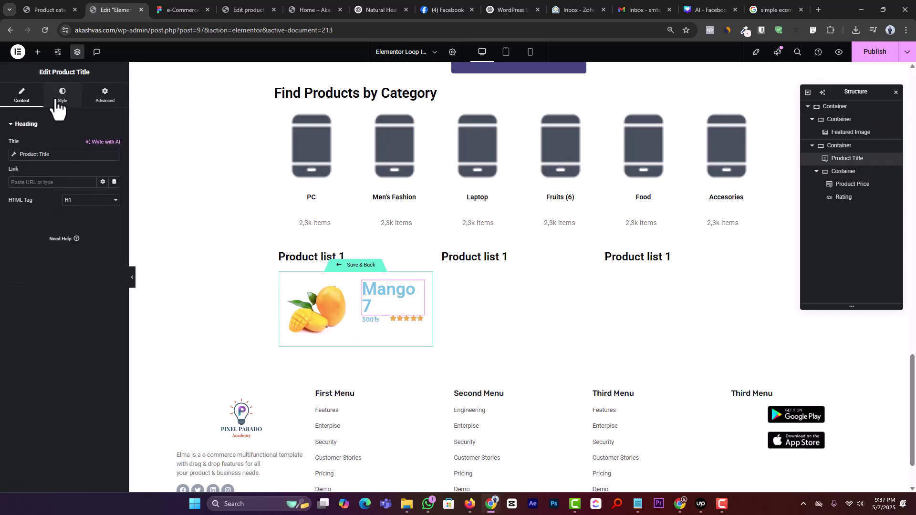
click(62, 98)
click(118, 269)
drag(138, 336, 32, 348)
click(30, 345)
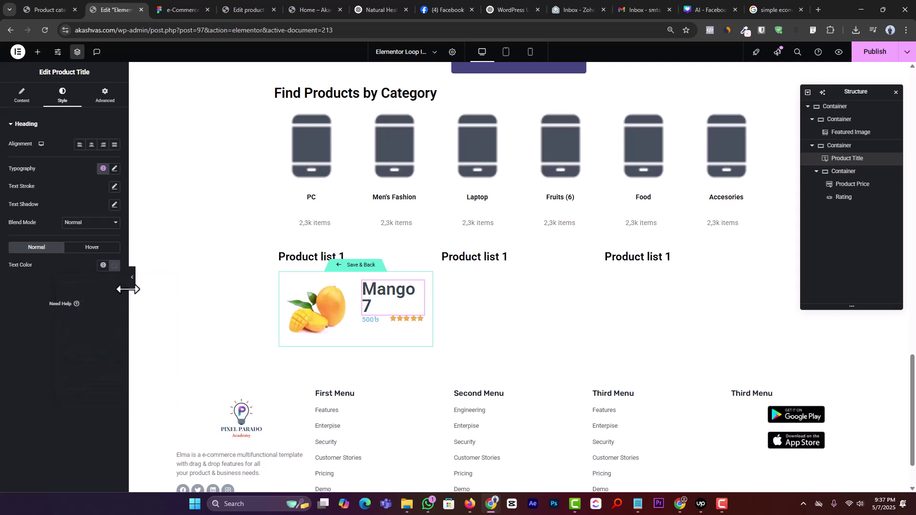
click(115, 169)
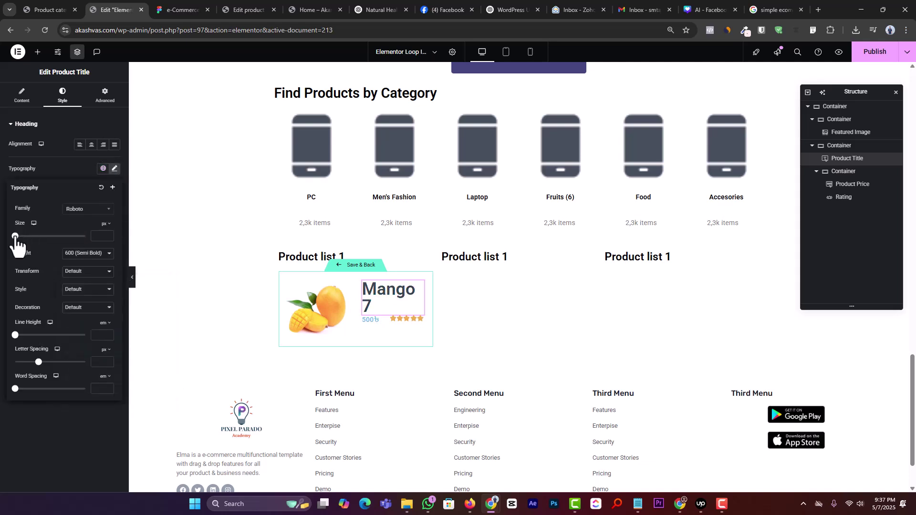
drag(15, 236, 26, 237)
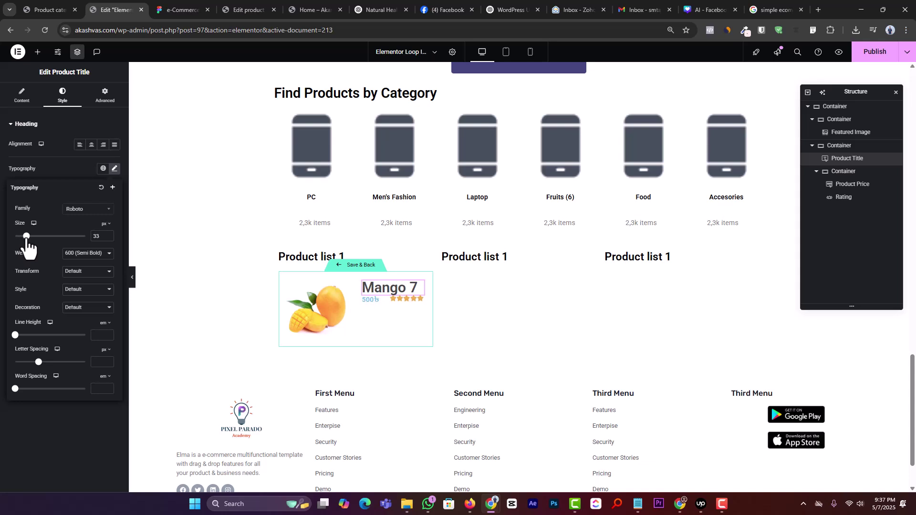
Center the title container's content vertically and give the product title a bottom padding of about 16 px.
click(362, 282)
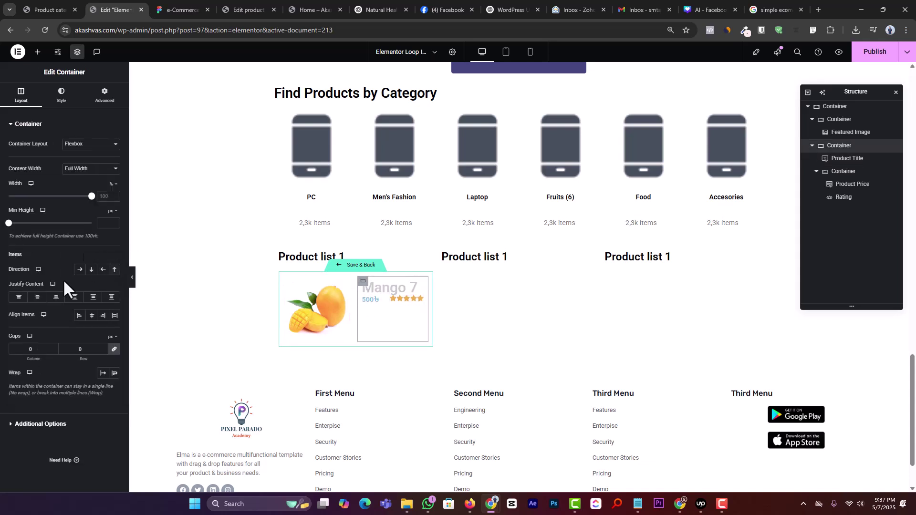
click(38, 297)
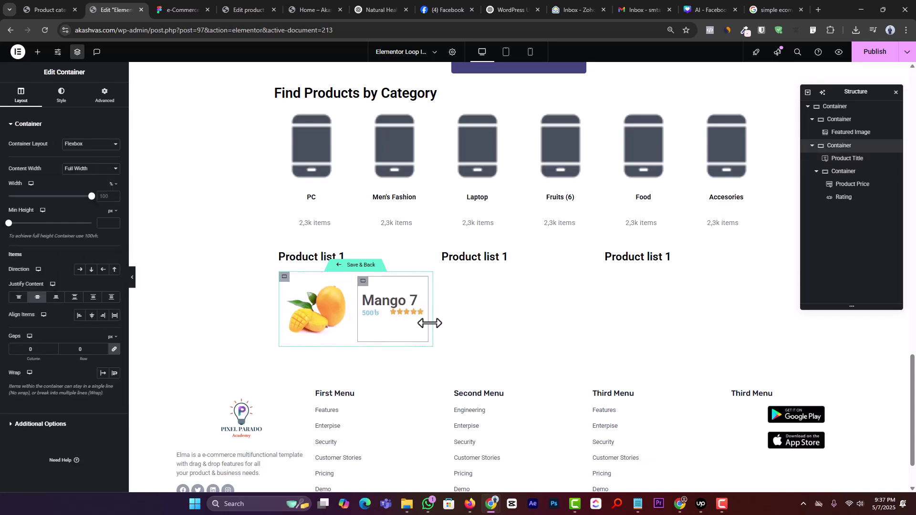
click(414, 304)
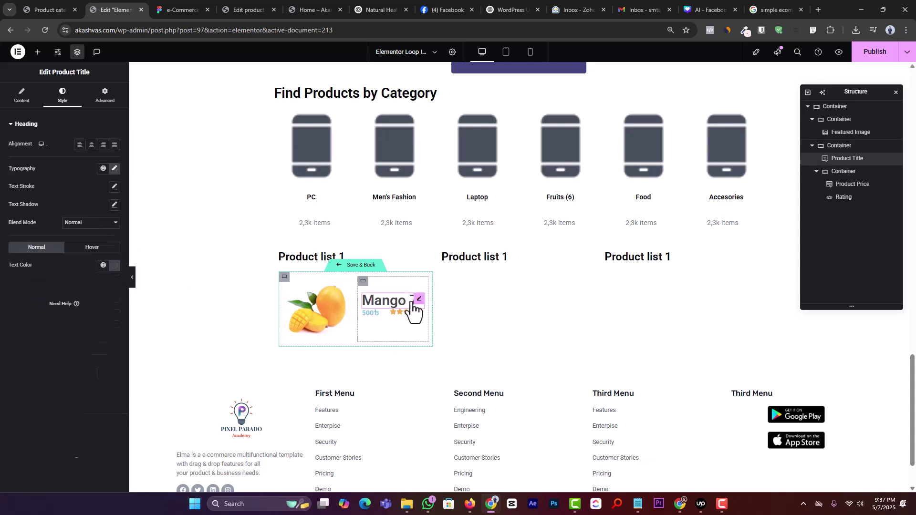
click(104, 94)
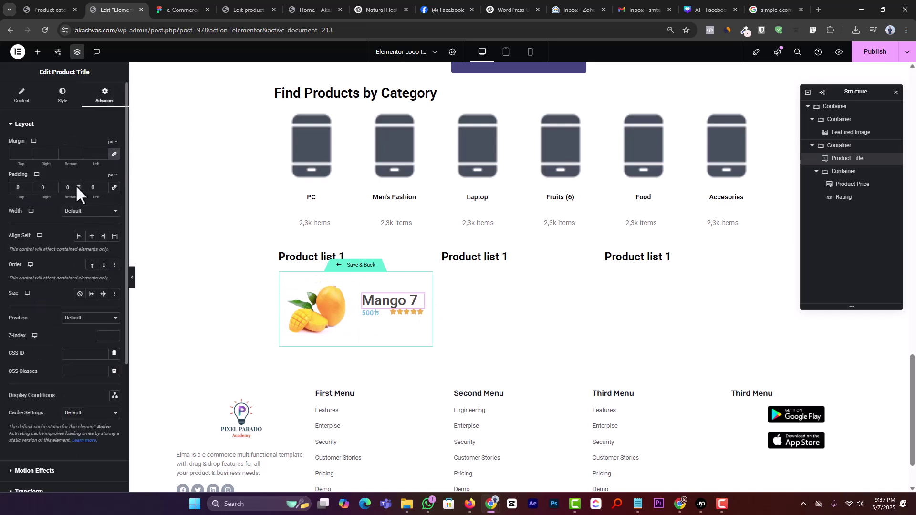
drag(78, 187, 77, 186)
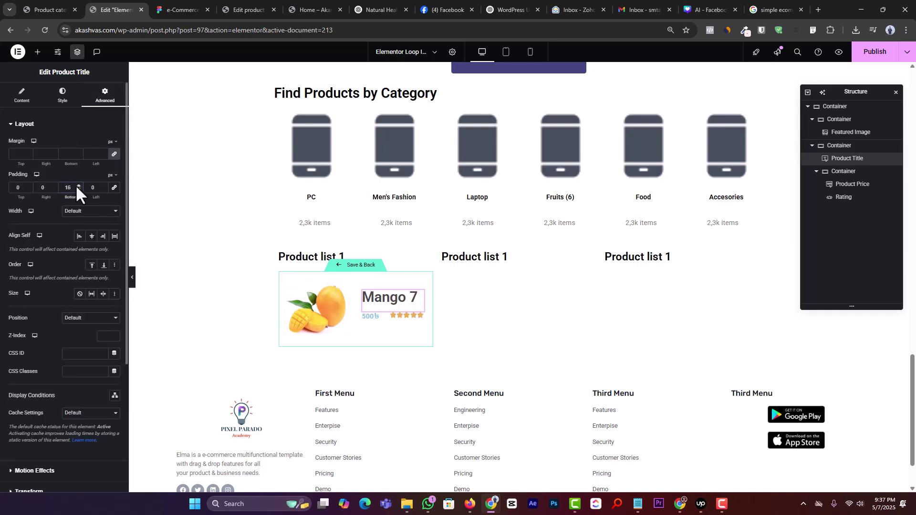
Publish the product loop item template and go back to editing the Home page.
click(873, 55)
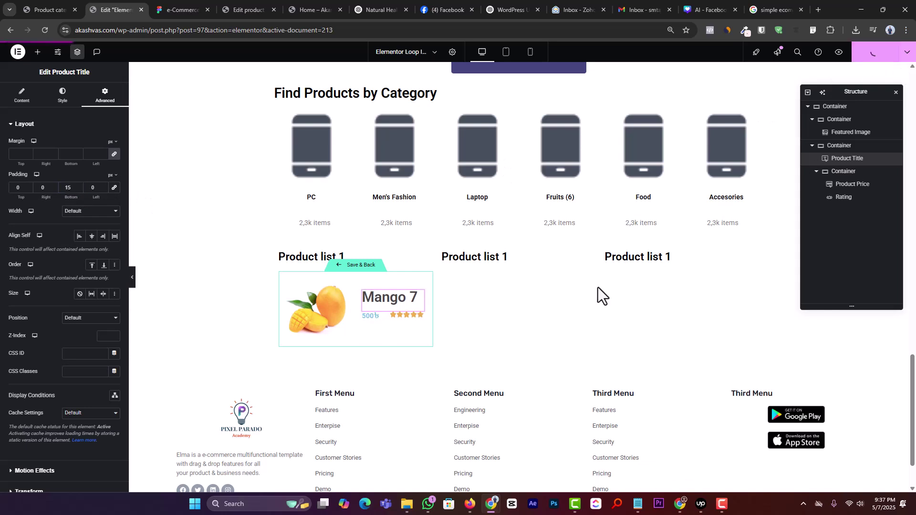
click(350, 272)
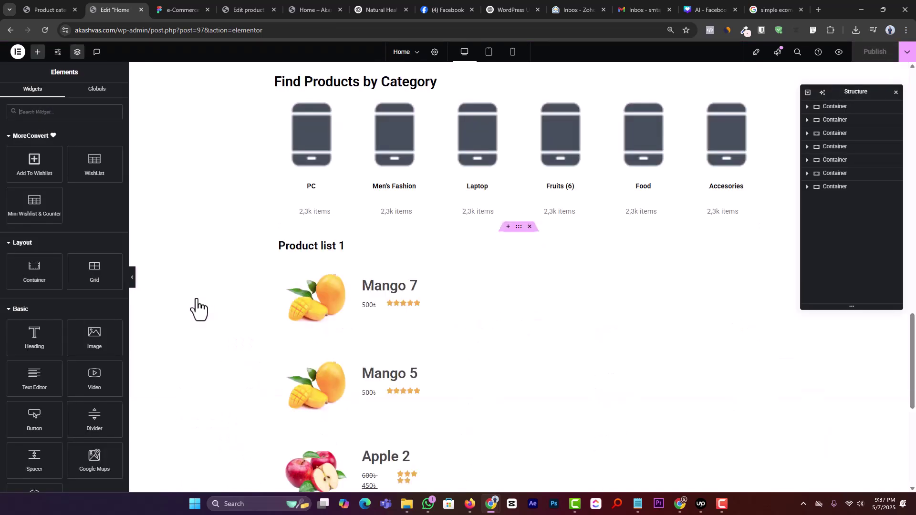
scroll(396, 394, down, 5)
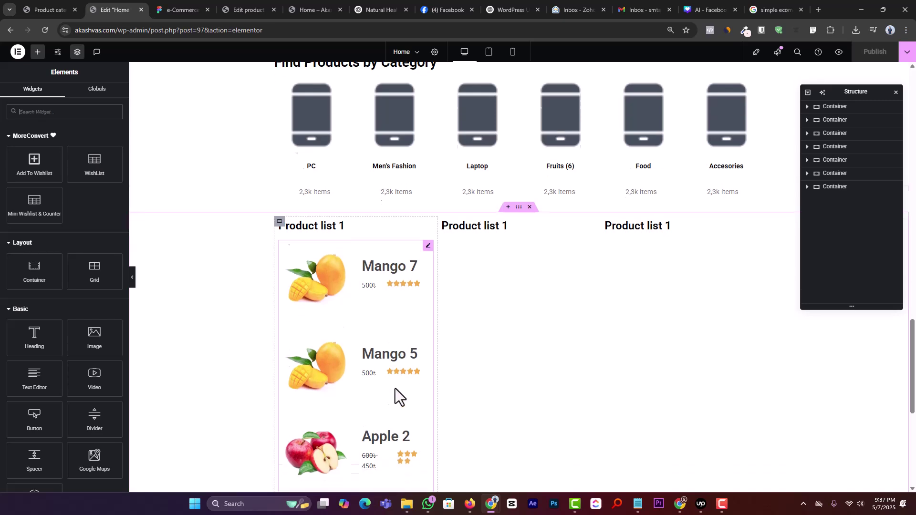
scroll(408, 284, up, 4)
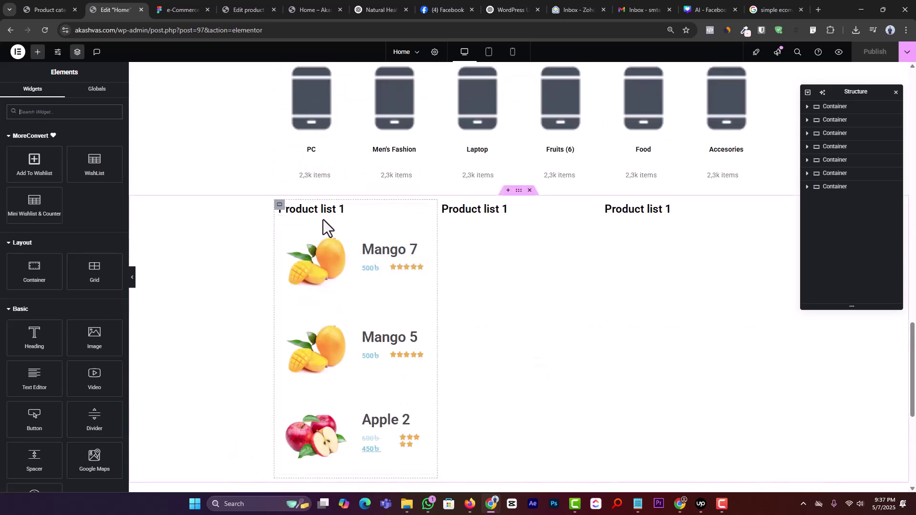
Duplicate the first column's Loop Grid and move the copy under the second column's Product list heading.
click(811, 187)
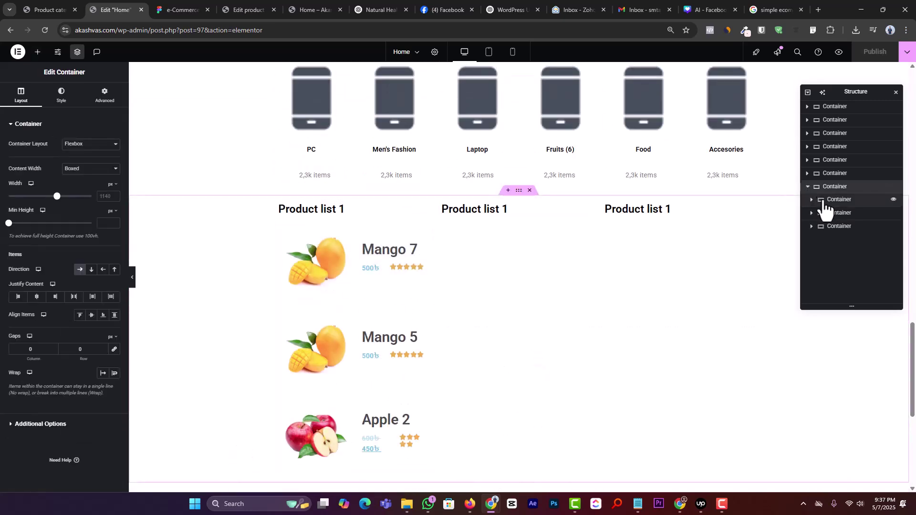
click(828, 200)
click(812, 200)
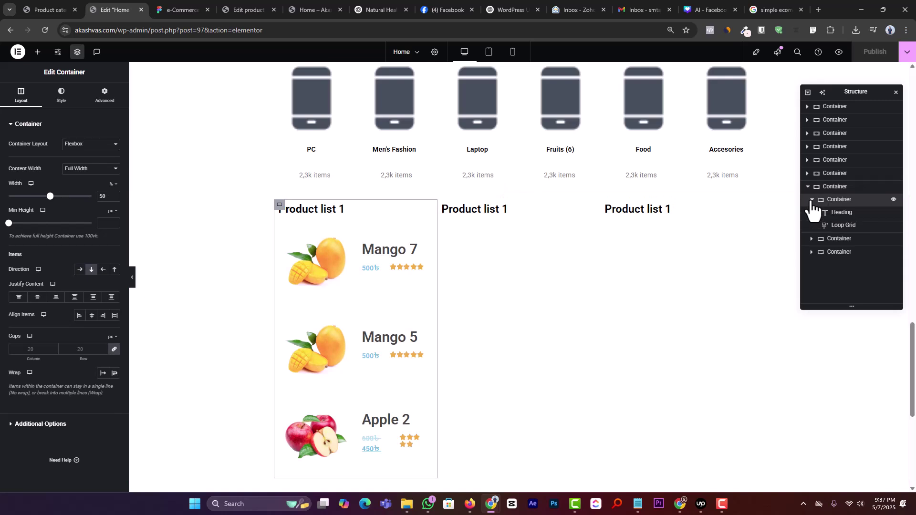
click(842, 226)
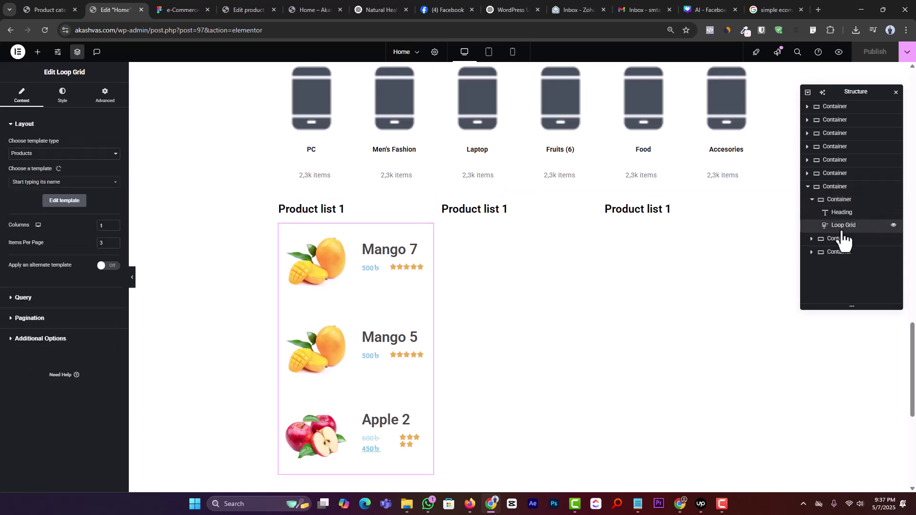
key(ctrl+d)
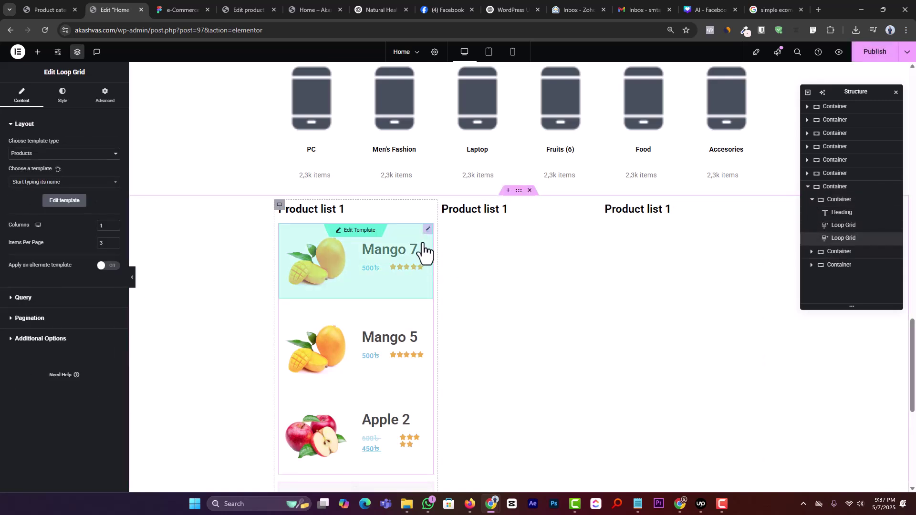
scroll(420, 258, down, 4)
drag(428, 306, 539, 199)
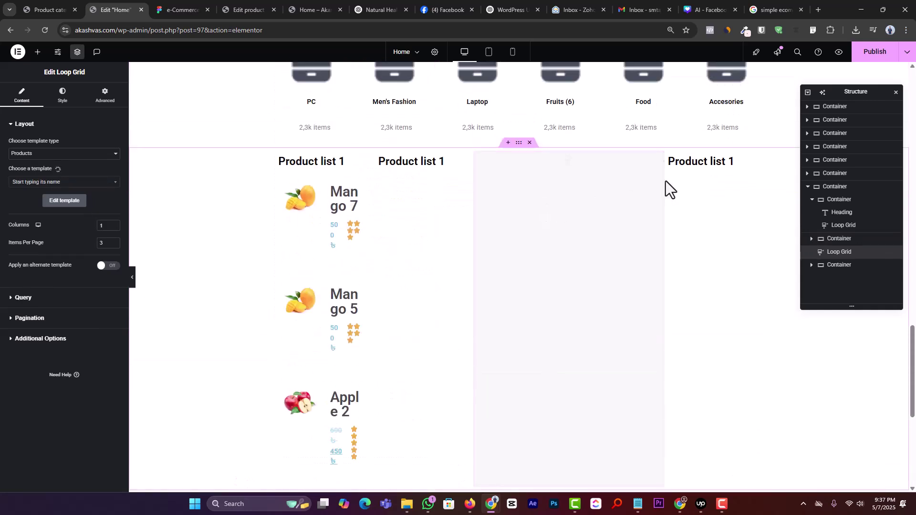
drag(642, 170, 434, 168)
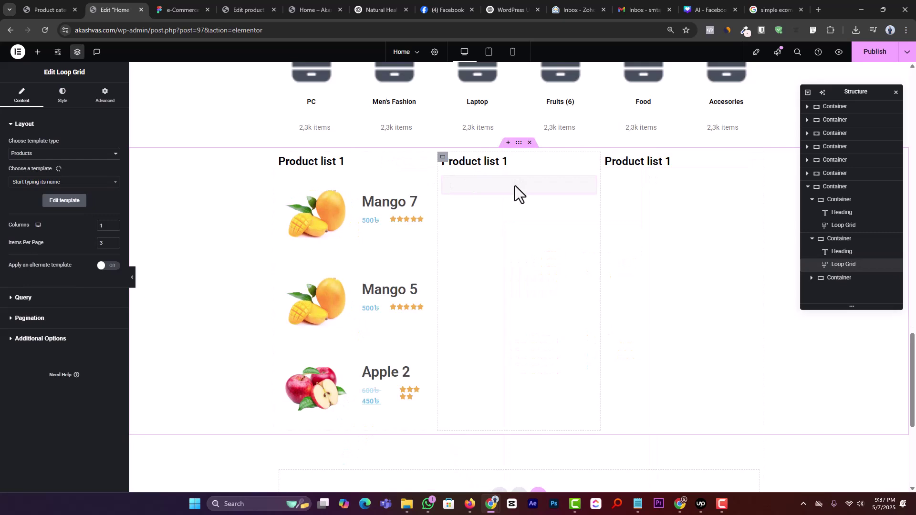
Duplicate the second column's Loop Grid and move a copy under the third column's Product list heading.
click(593, 182)
key(ctrl+d)
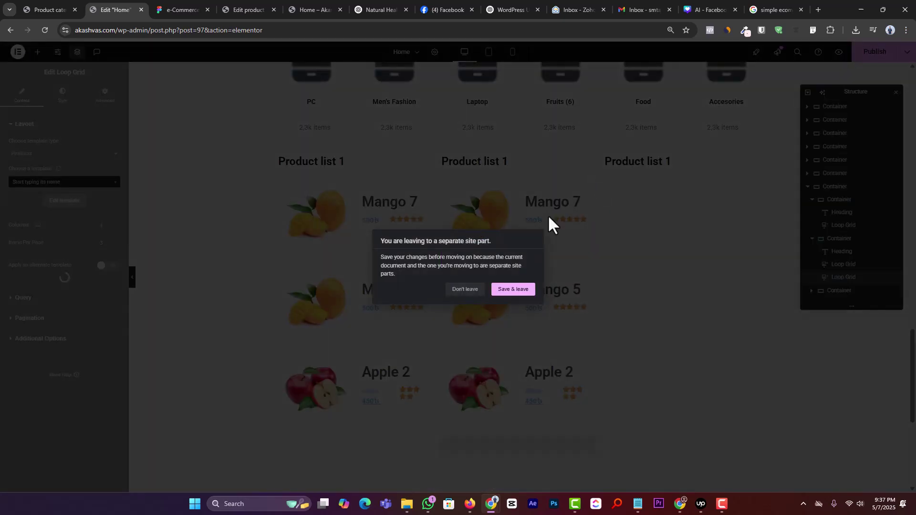
click(470, 290)
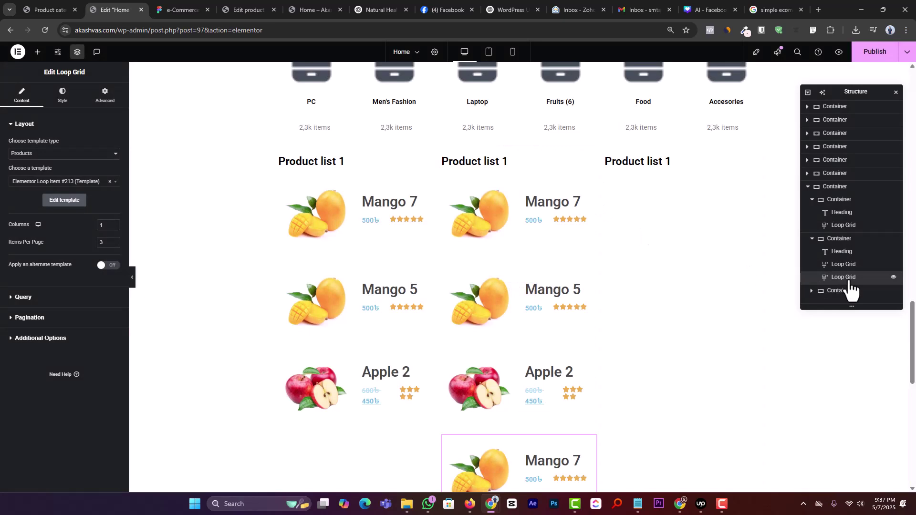
key(ctrl+v)
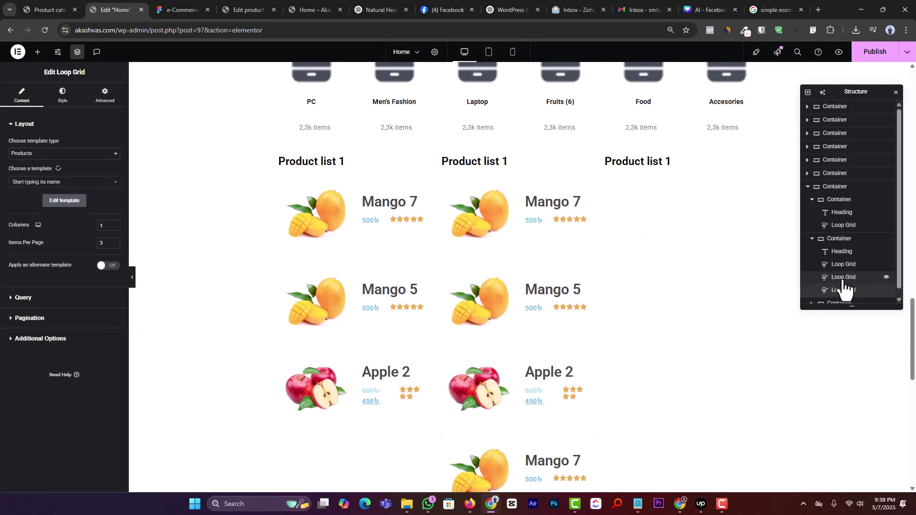
scroll(624, 277, down, 2)
scroll(582, 205, up, 3)
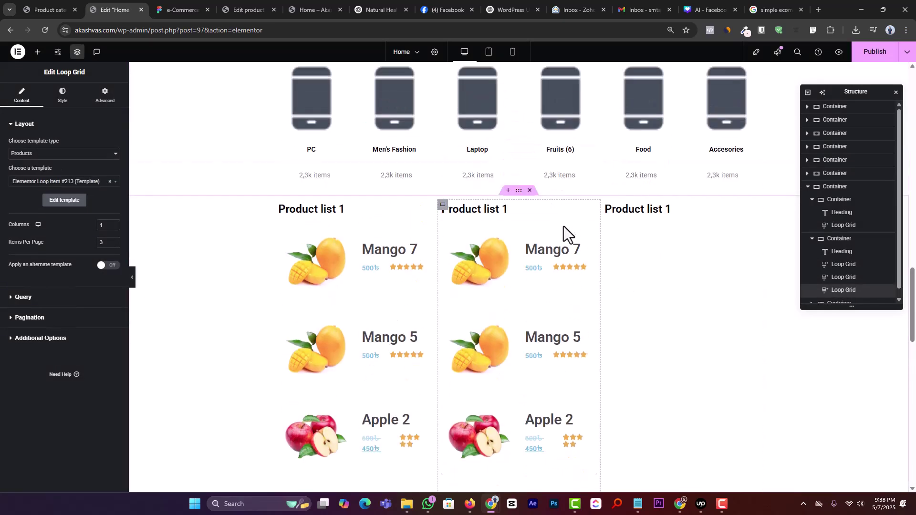
drag(595, 239, 633, 215)
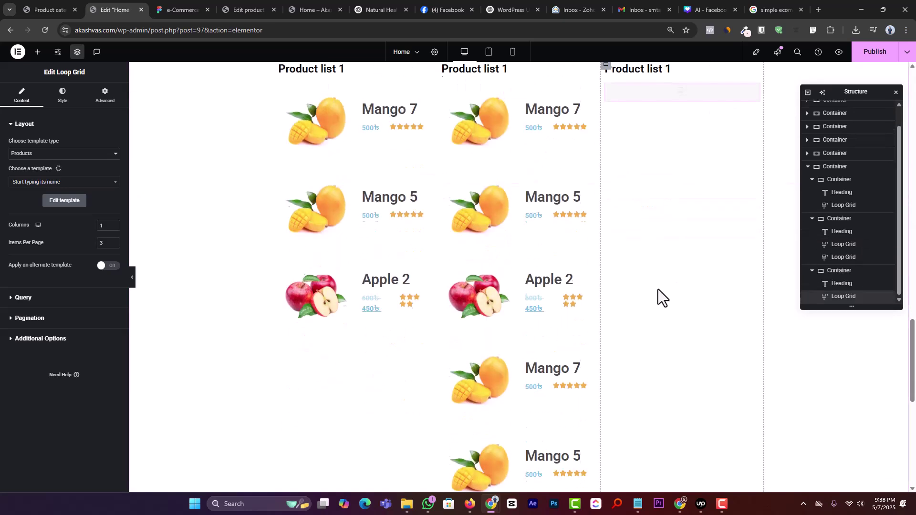
Set the top padding of the outer container holding the three product lists to 74 px.
click(518, 238)
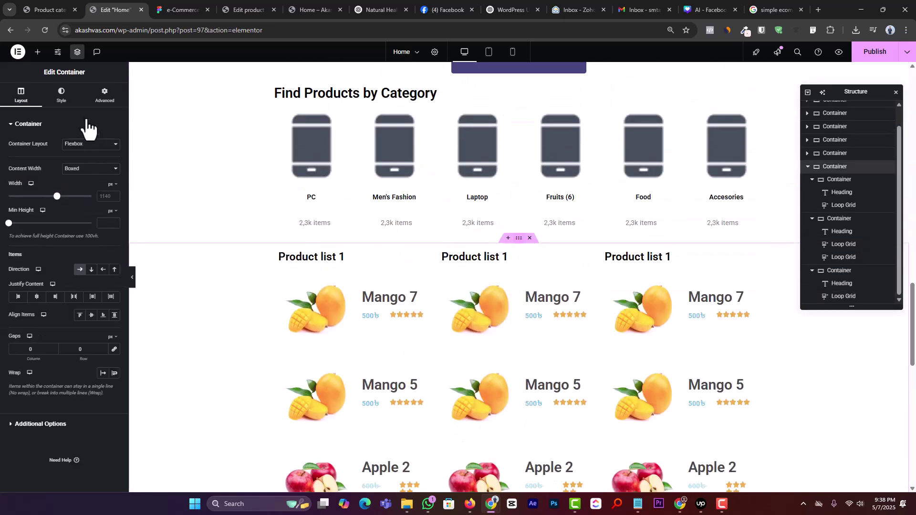
click(105, 95)
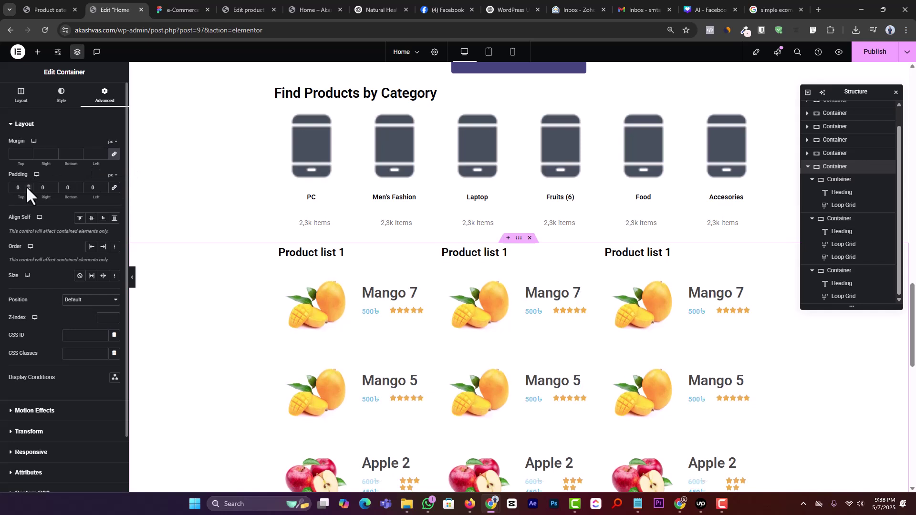
drag(28, 185, 27, 185)
Delete the extra Loop Grid at the end of the second product list column and publish the Home page.
scroll(528, 342, down, 7)
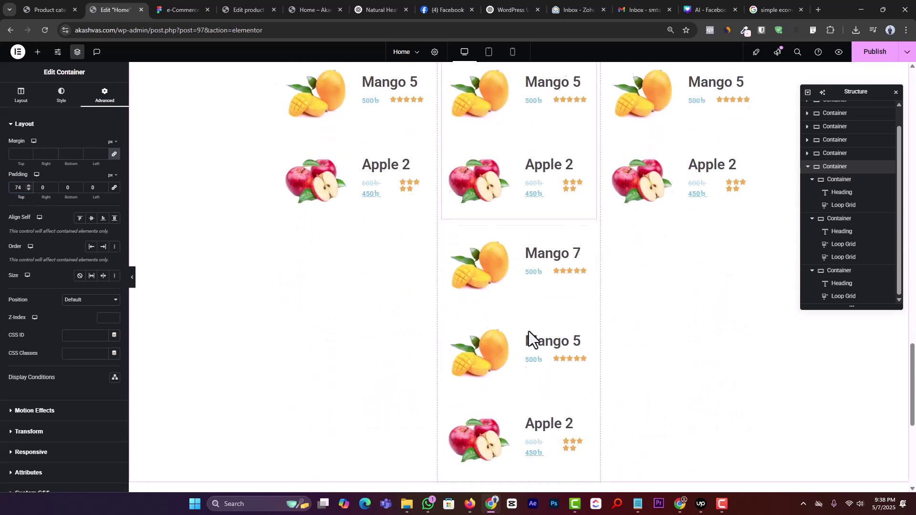
scroll(529, 331, down, 2)
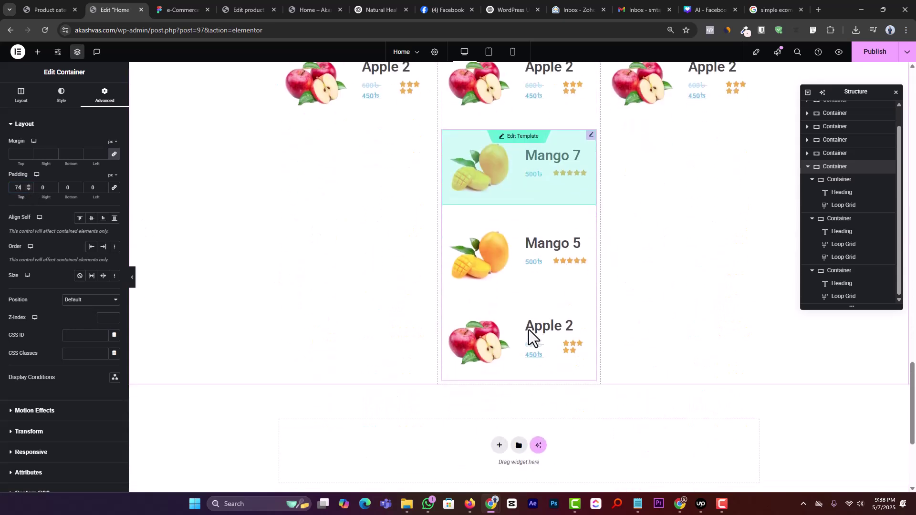
right_click(592, 139)
click(634, 326)
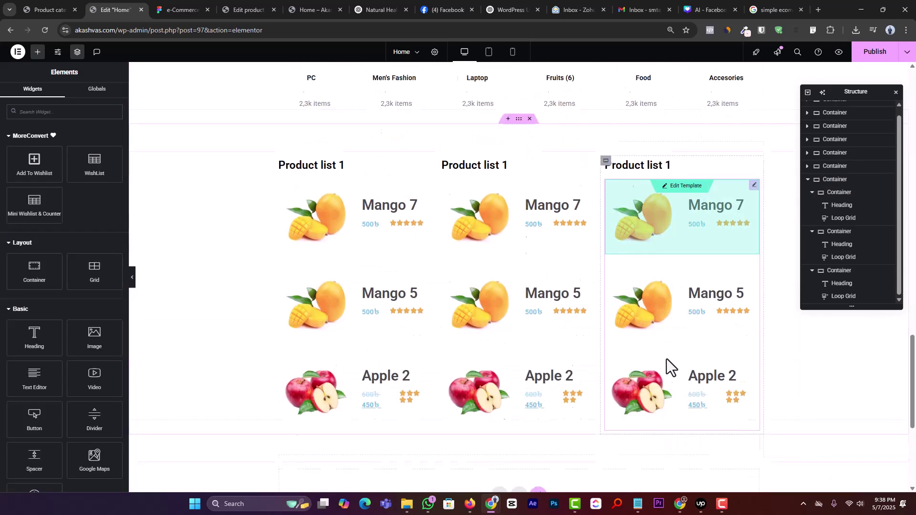
click(867, 54)
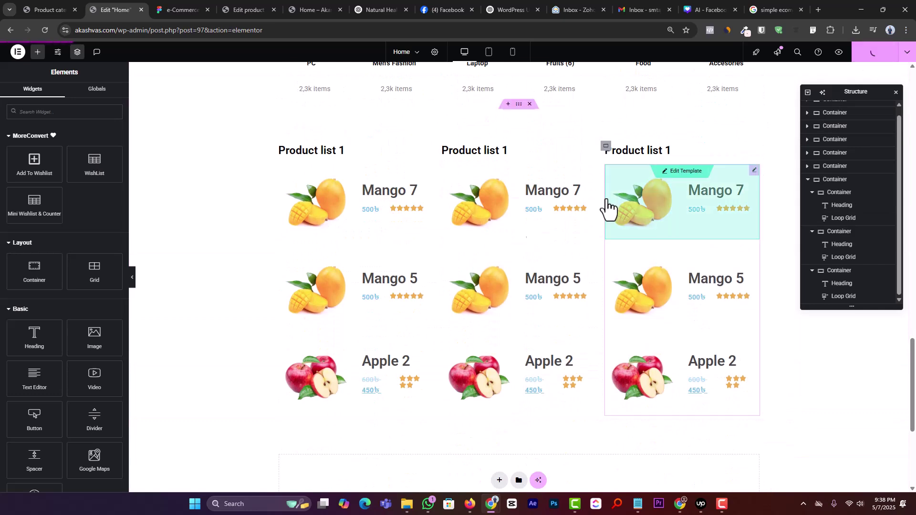
Switch to the Figma design to check its product list section, then return to the Elementor editor.
click(203, 7)
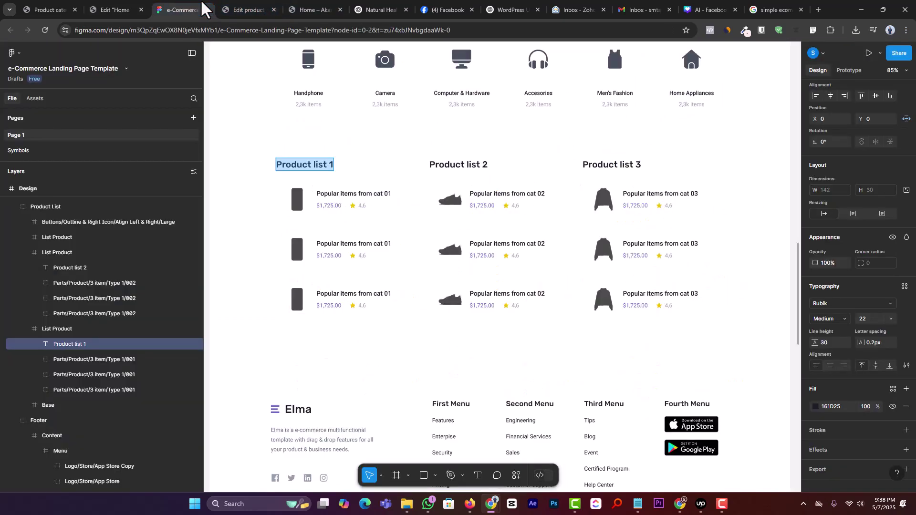
scroll(413, 300, down, 1)
click(119, 8)
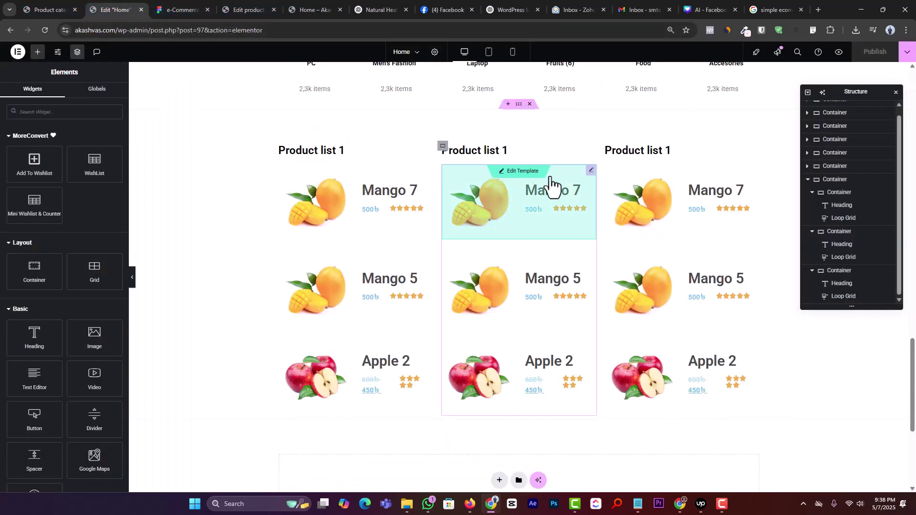
Preview the Home page in the browser and review it from the hero section down to the product lists and footer.
click(839, 52)
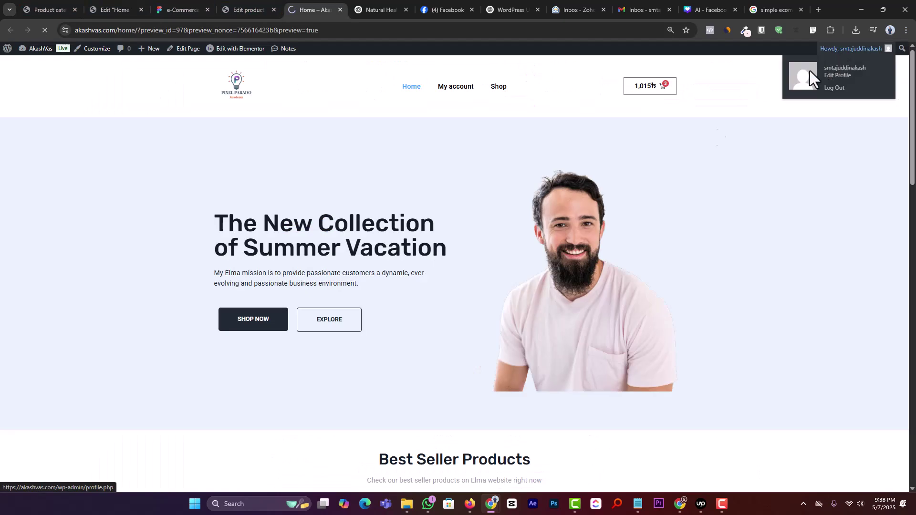
scroll(272, 216, down, 5)
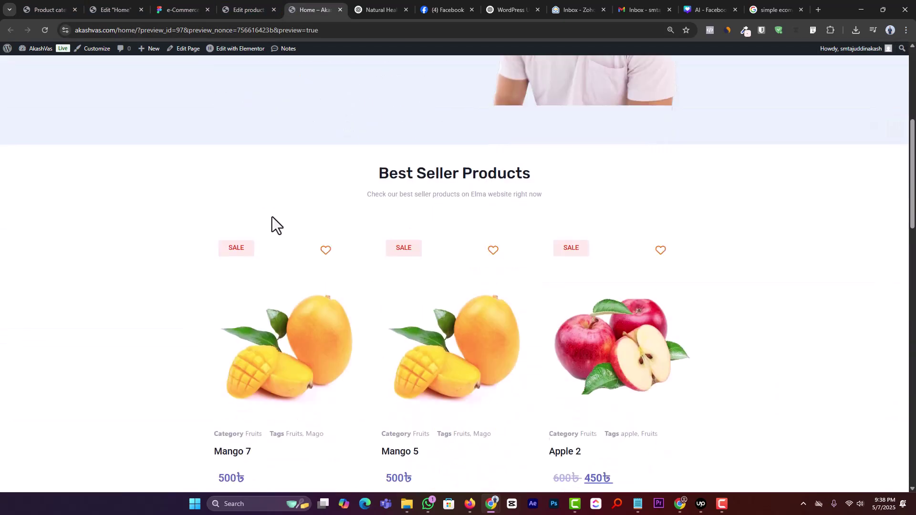
scroll(272, 217, down, 15)
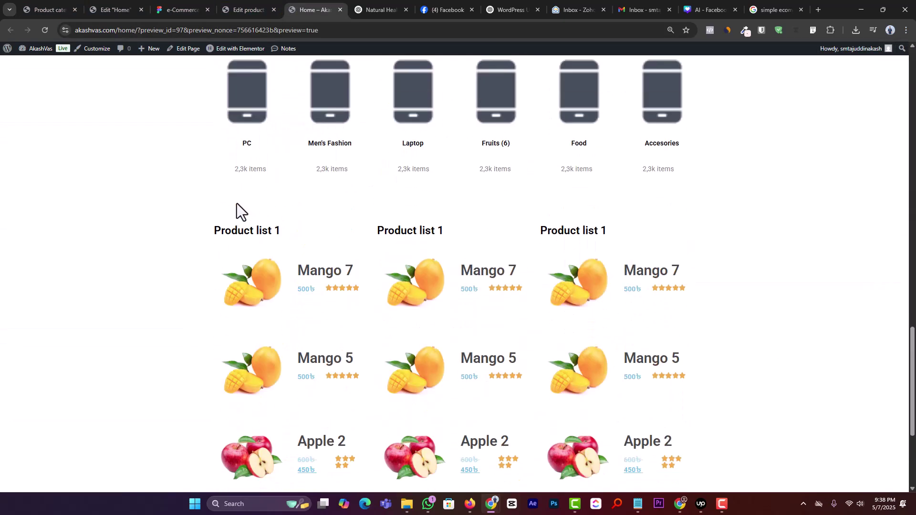
scroll(238, 201, up, 3)
scroll(701, 263, down, 3)
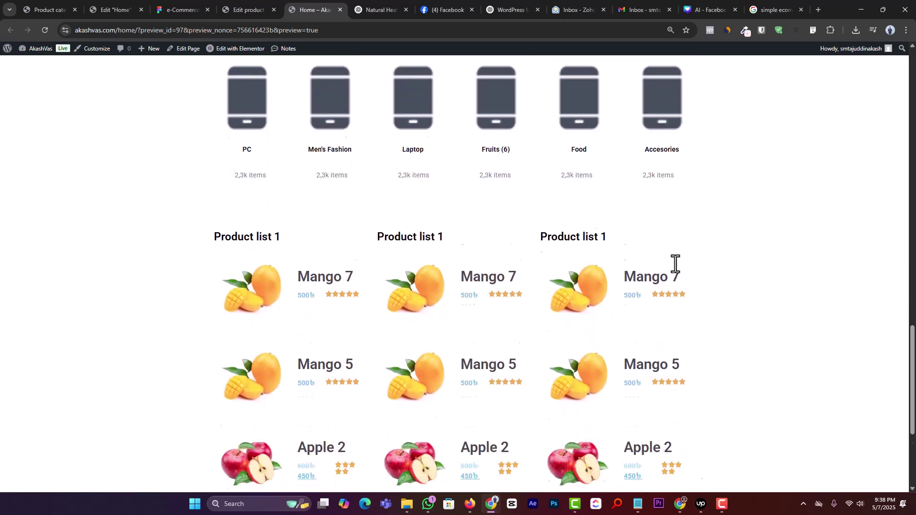
scroll(675, 263, down, 1)
scroll(702, 373, down, 3)
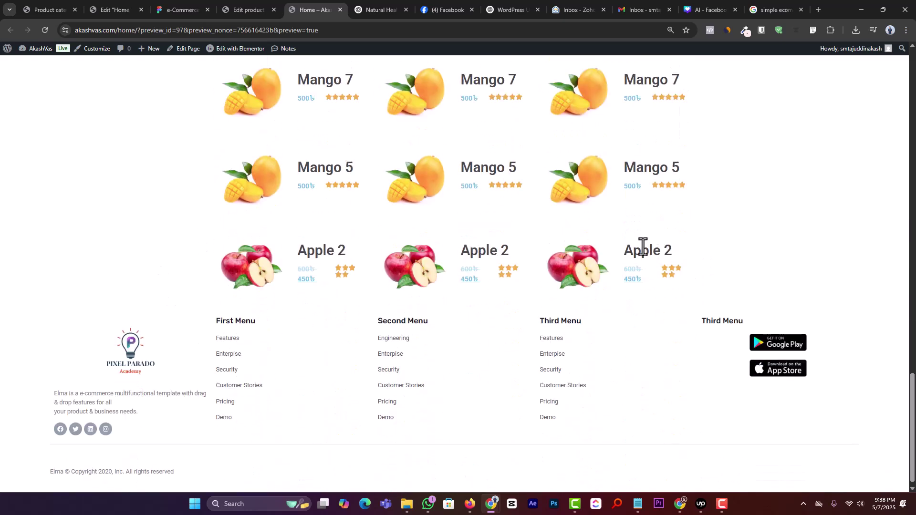
scroll(382, 415, up, 15)
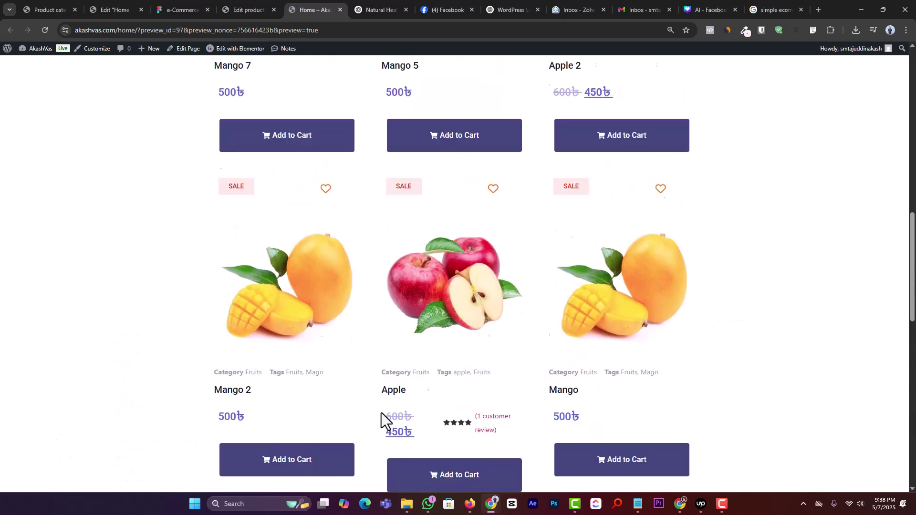
scroll(380, 411, up, 7)
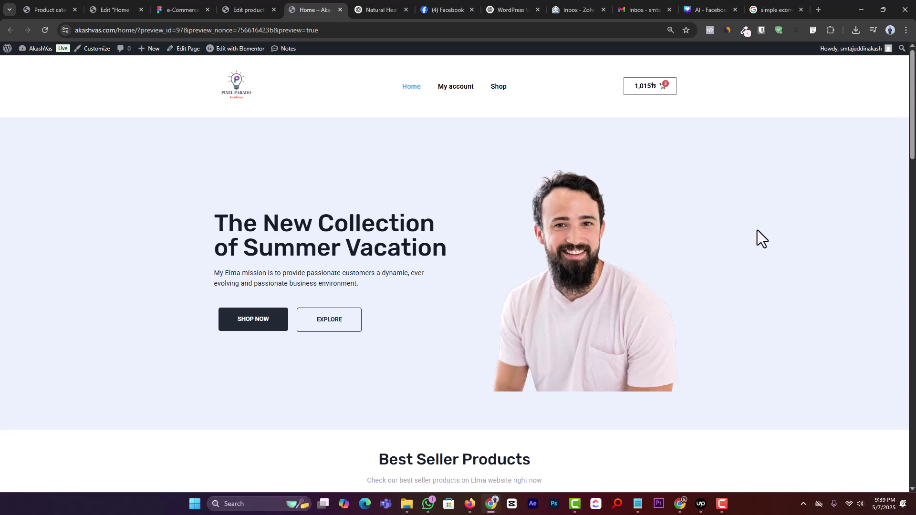
click(719, 513)
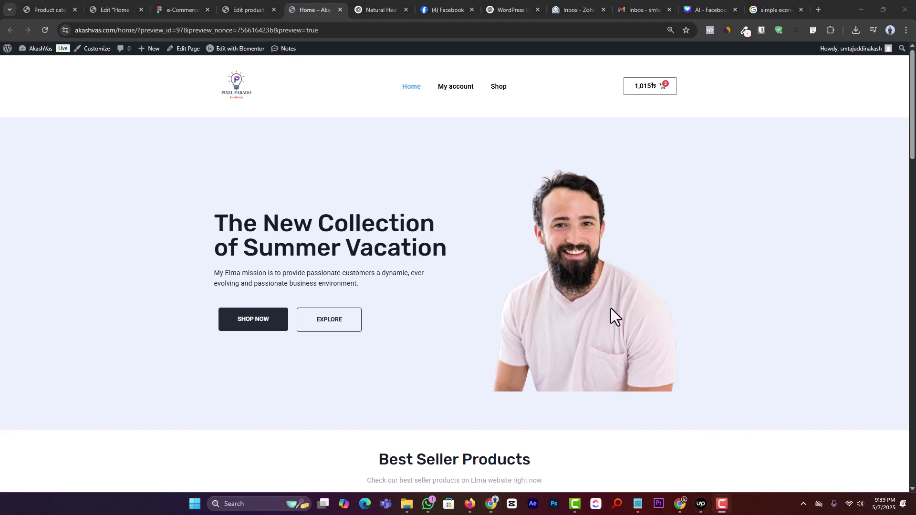